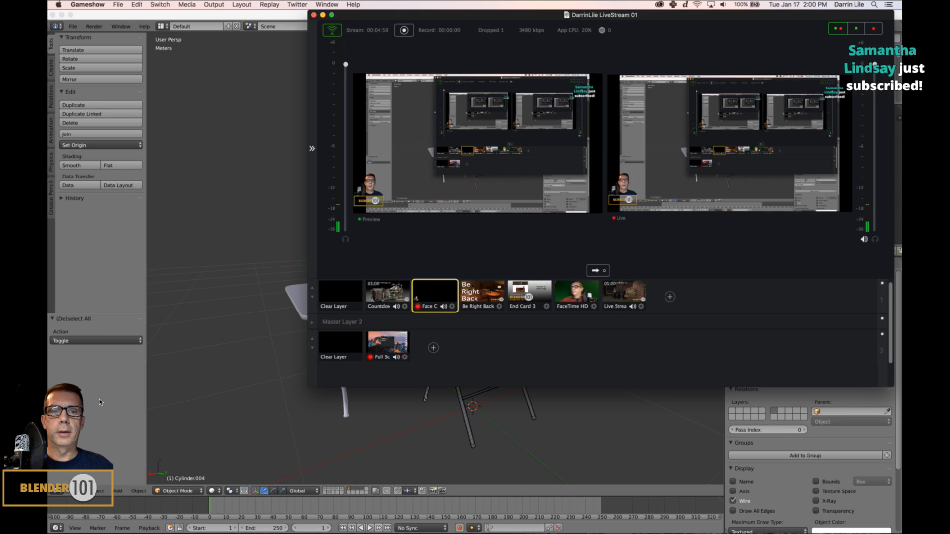
- Examine the folding chair, ceiling light fixture, table and desk lamp models from several angles
click(166, 397)
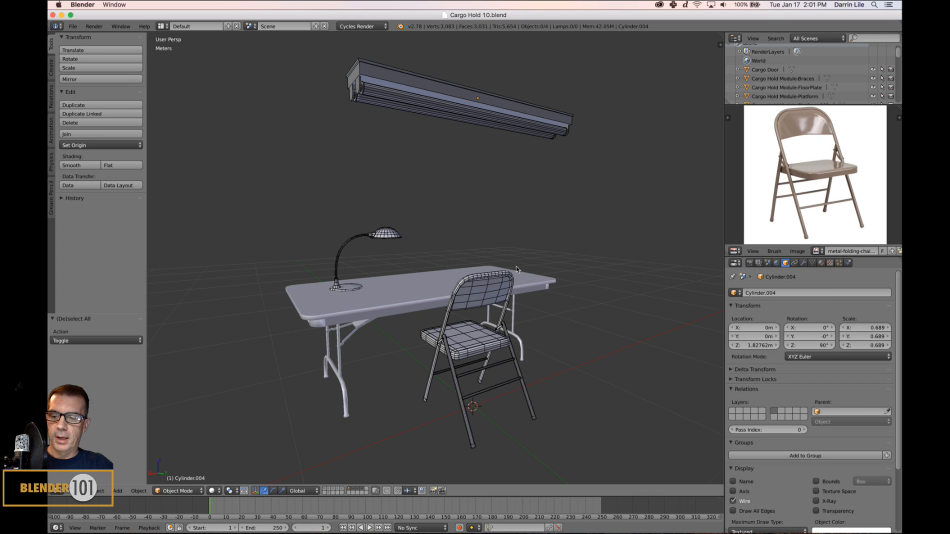
shift+middle_drag(518, 275, 524, 269)
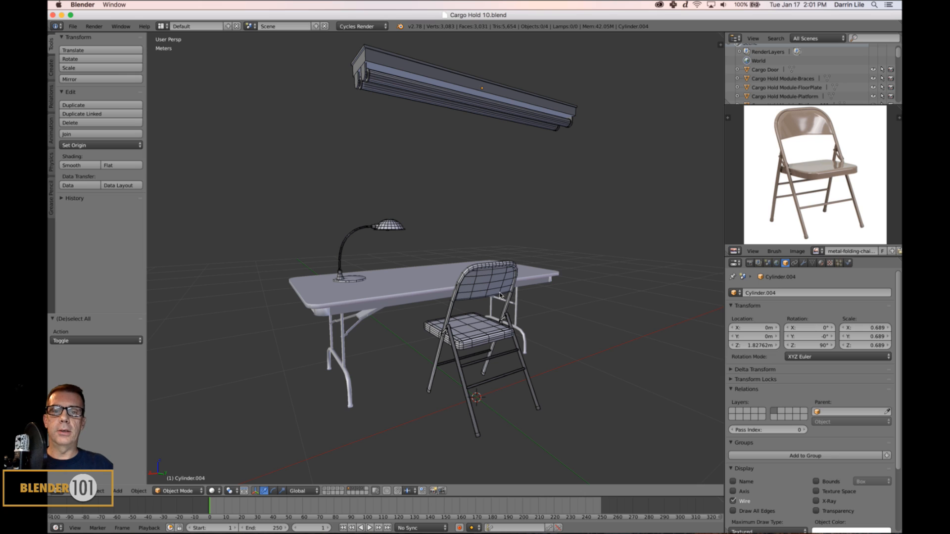
right_click(496, 287)
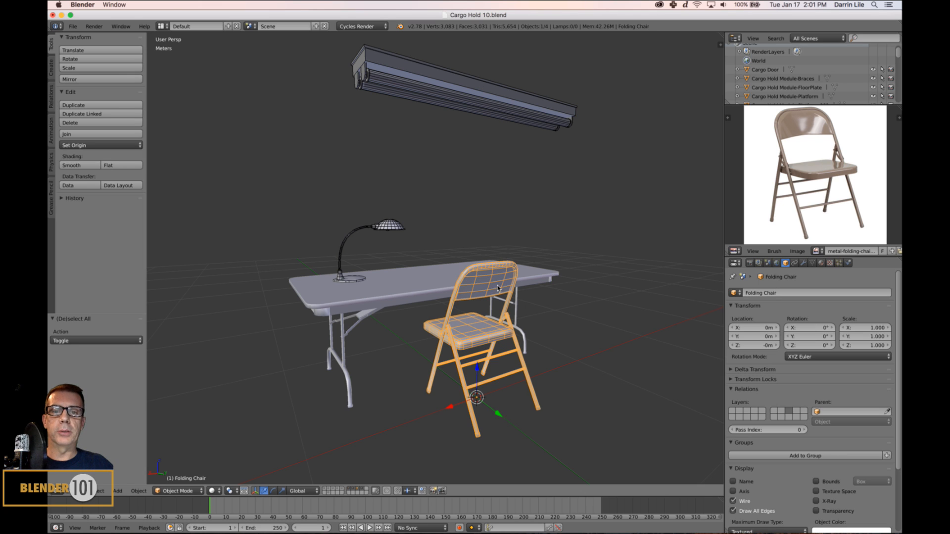
right_click(536, 114)
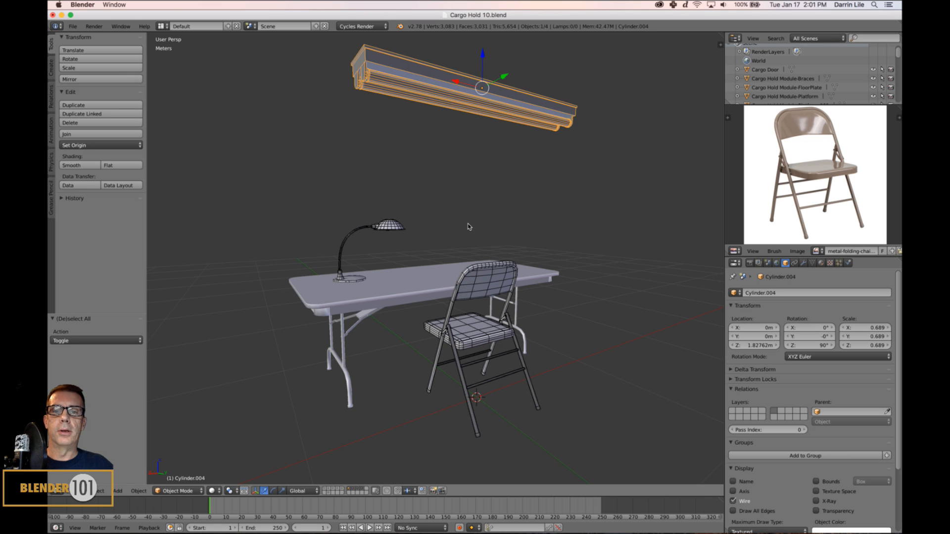
right_click(482, 279)
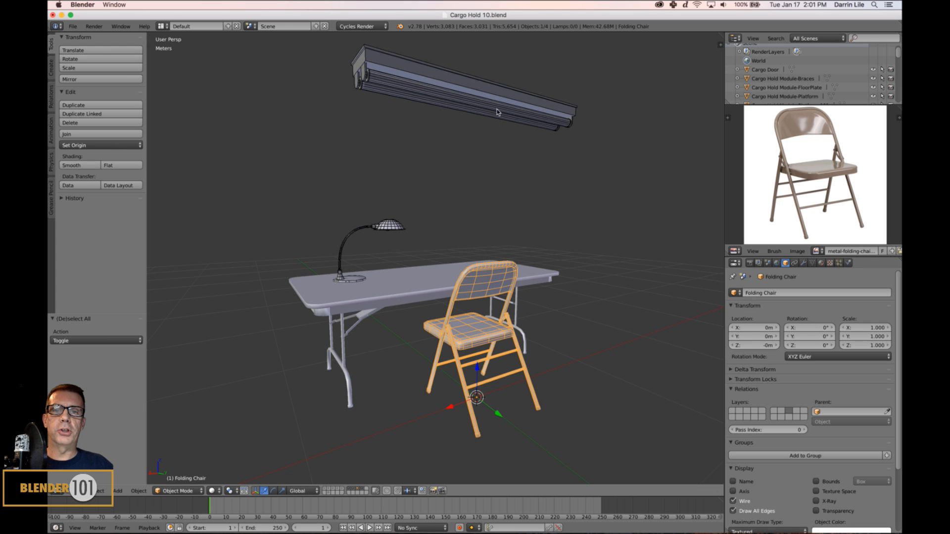
right_click(498, 107)
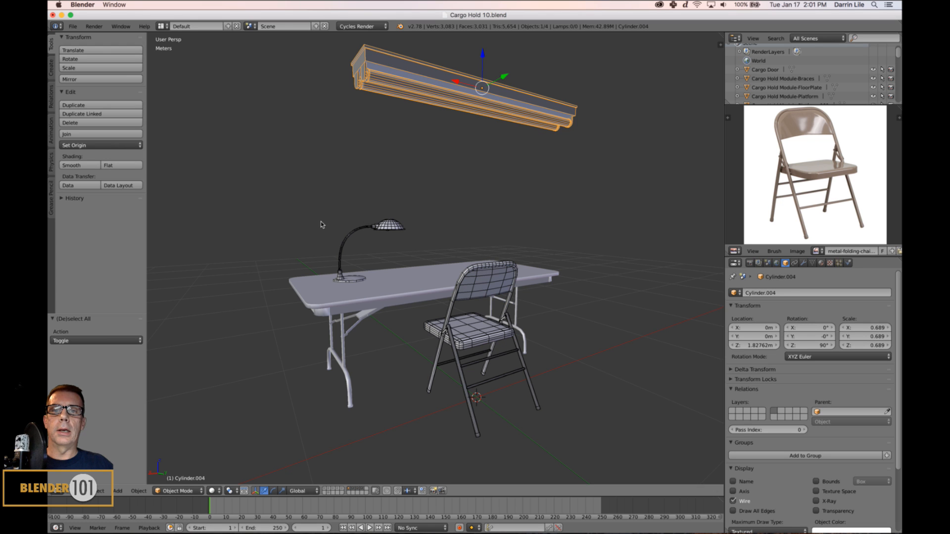
mouse_move(322, 224)
middle_down()
mouse_move(354, 239)
mouse_move(328, 224)
middle_up()
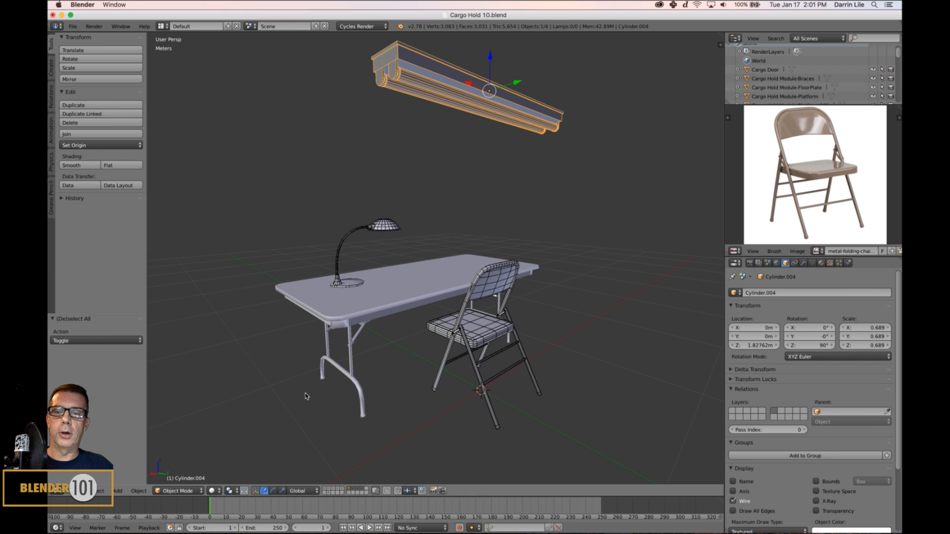
shift+middle_drag(307, 387, 330, 379)
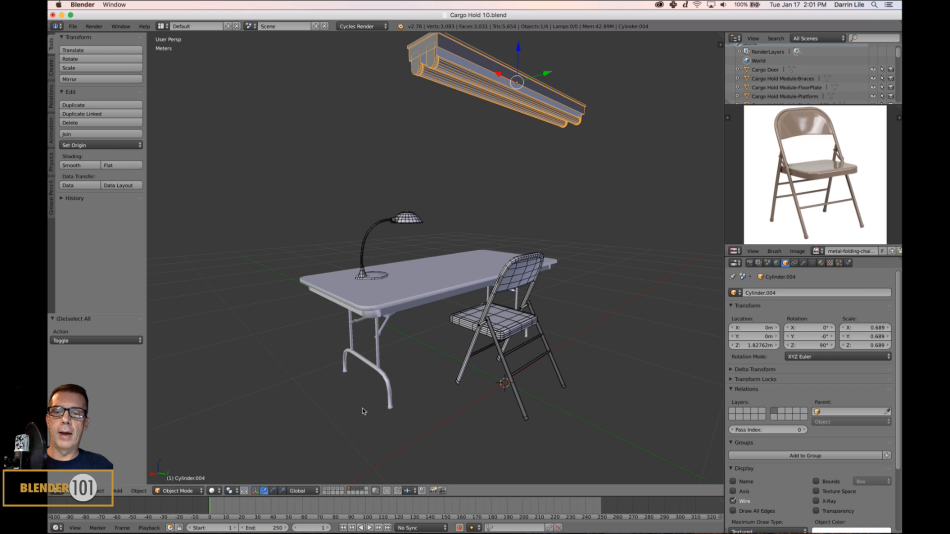
middle_drag(567, 361, 487, 373)
key(a)
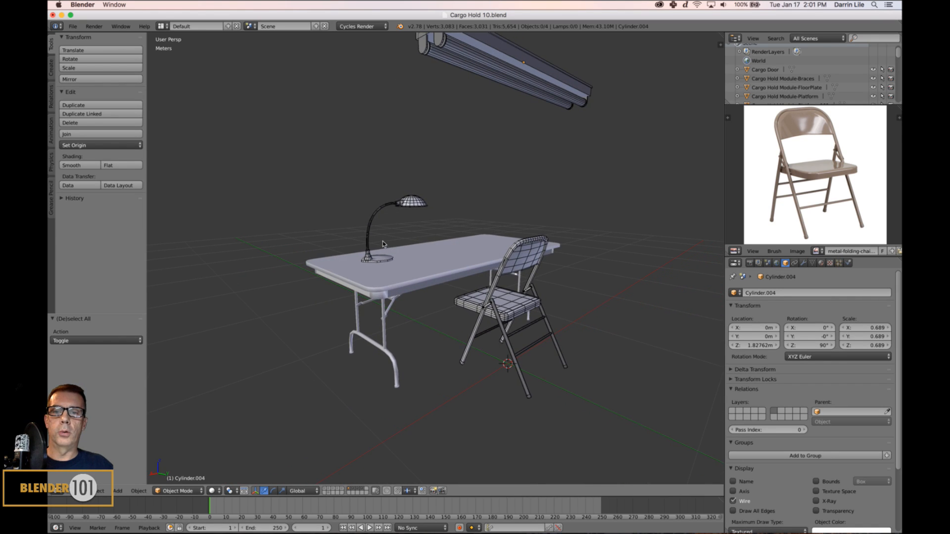
shift+middle_drag(426, 259, 417, 287)
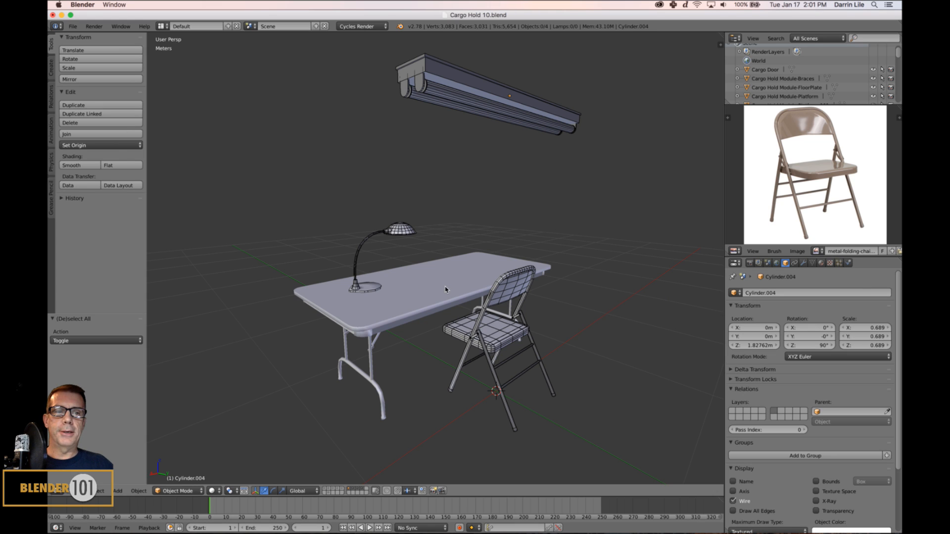
shift+middle_drag(484, 308, 488, 301)
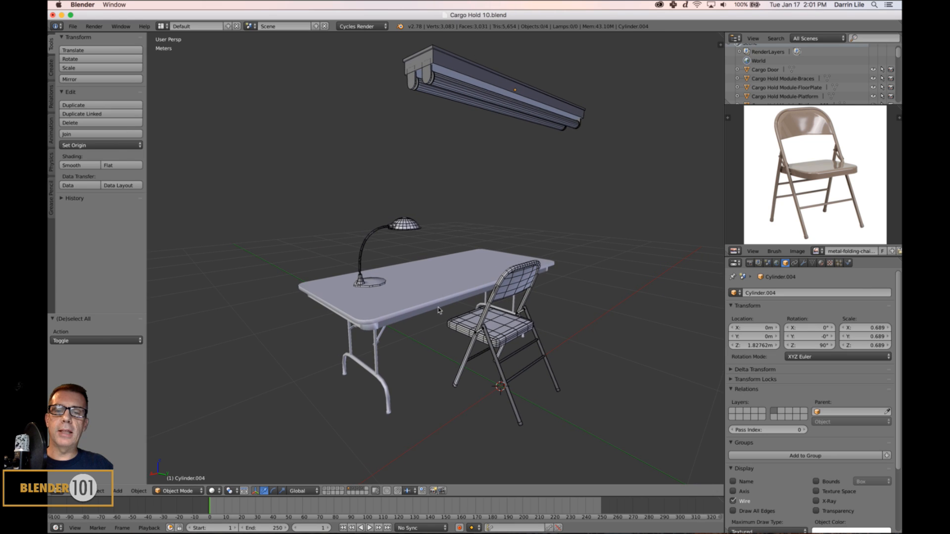
right_click(511, 95)
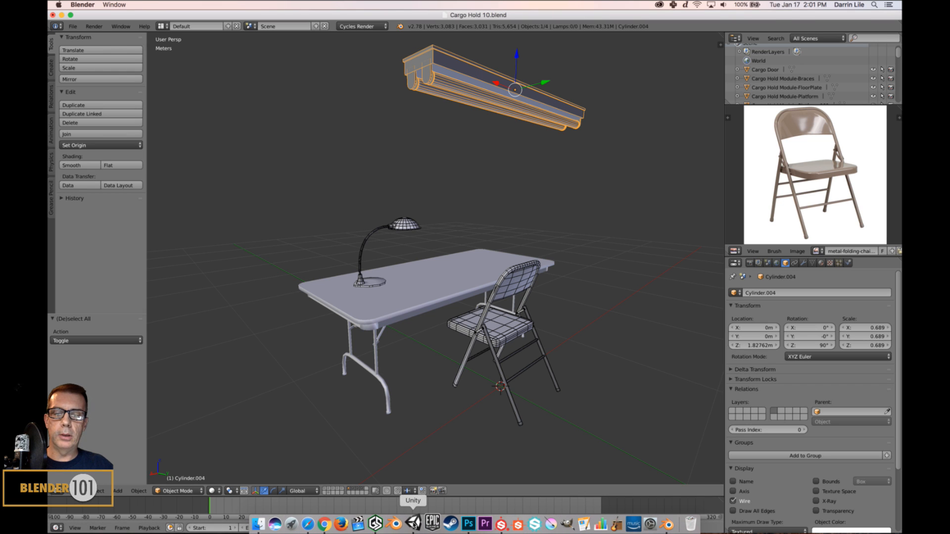
- Switch to Unity and inspect the table lamp, its spotlight and the surrounding cargo hold in the Scene Test scene
click(415, 524)
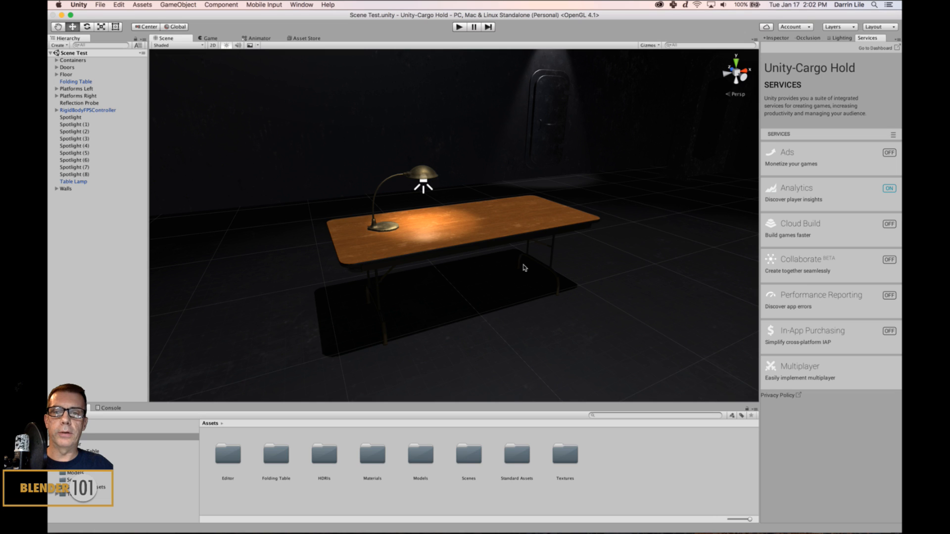
click(424, 181)
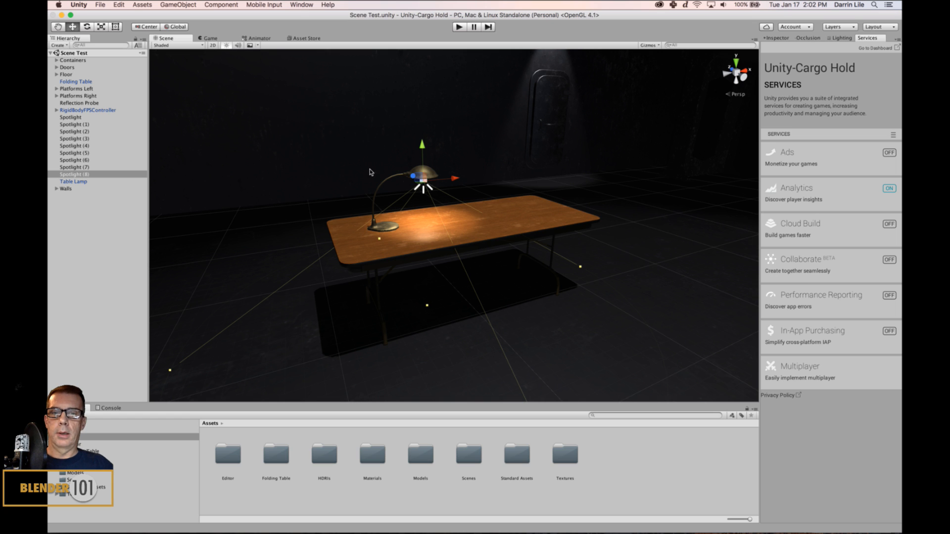
click(419, 173)
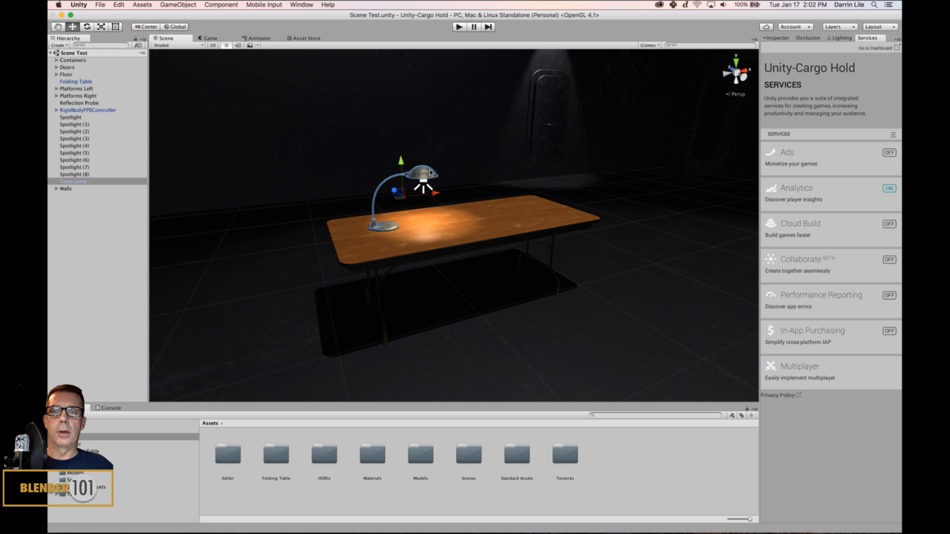
scroll(534, 233, down, 3)
alt+drag(527, 233, 573, 242)
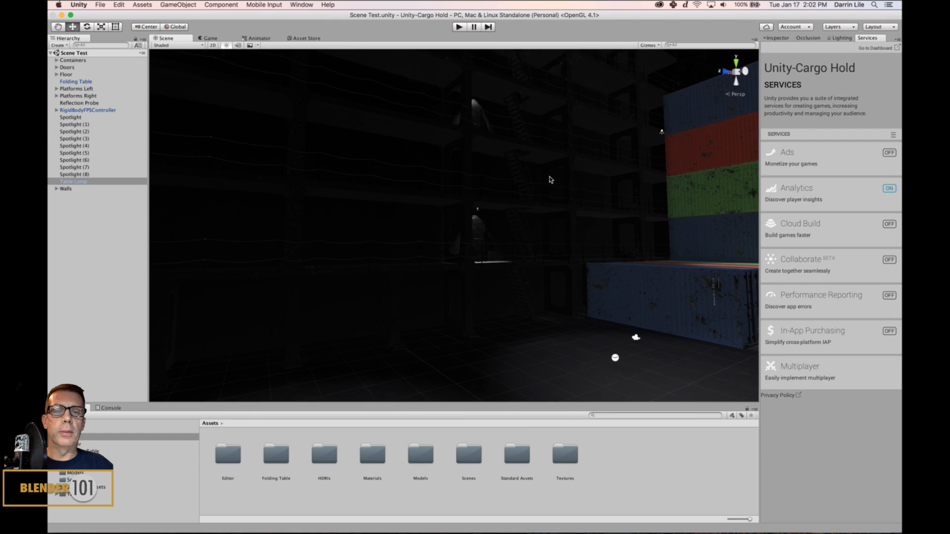
scroll(544, 193, up, 5)
alt+drag(520, 219, 479, 278)
middle_drag(479, 277, 309, 349)
alt+drag(531, 270, 461, 205)
scroll(461, 205, up, 5)
scroll(461, 205, up, 3)
middle_drag(433, 210, 481, 324)
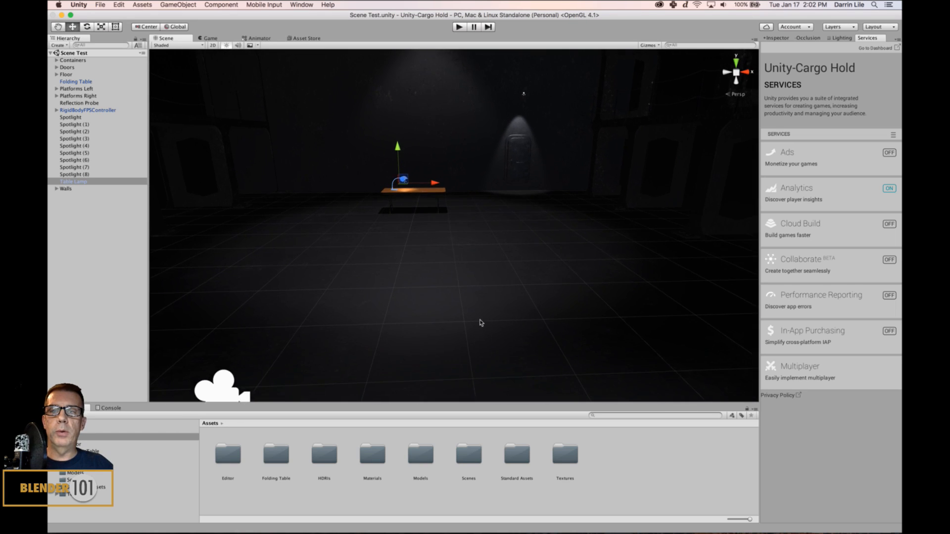
scroll(481, 317, up, 3)
middle_drag(483, 272, 465, 191)
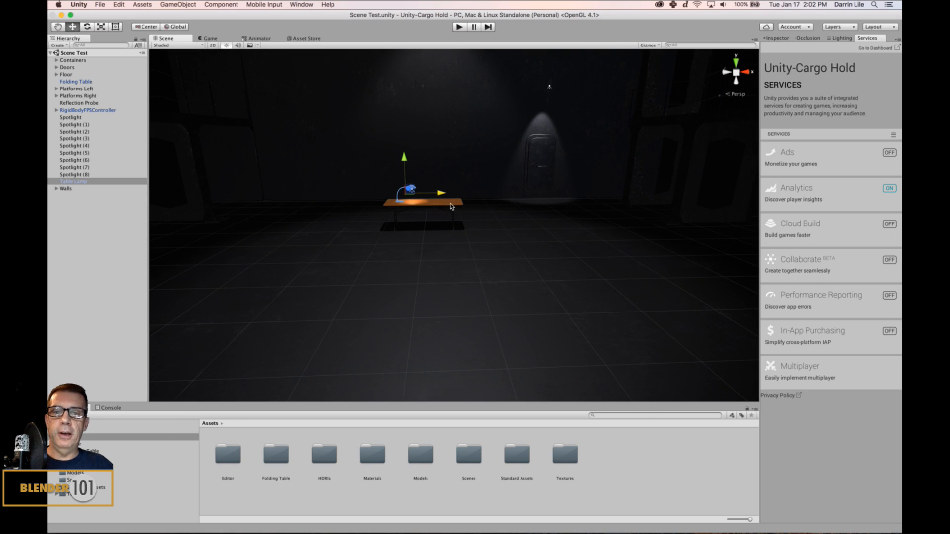
- Frame the Folding Table in the scene, examine it from an elevated angle, and clear the selection
click(452, 204)
key(f)
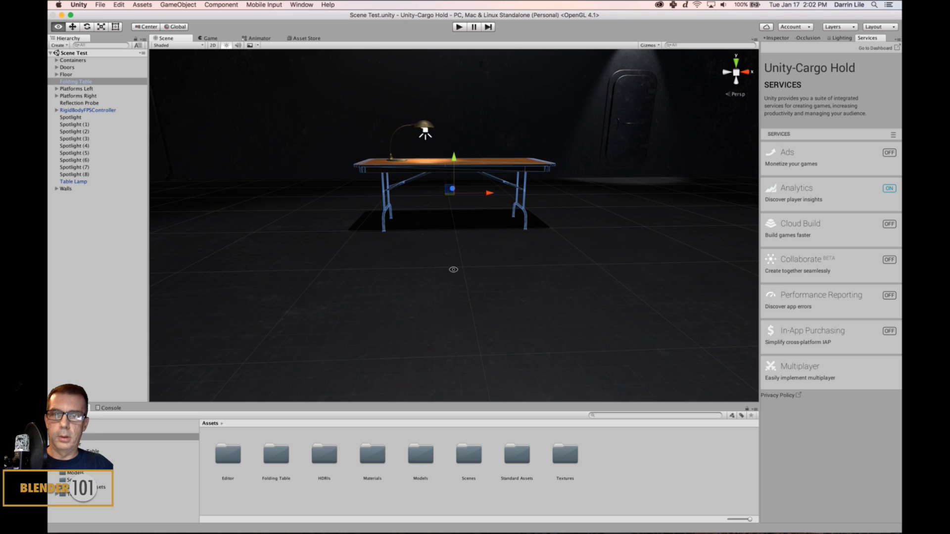
alt+drag(452, 269, 509, 333)
click(524, 285)
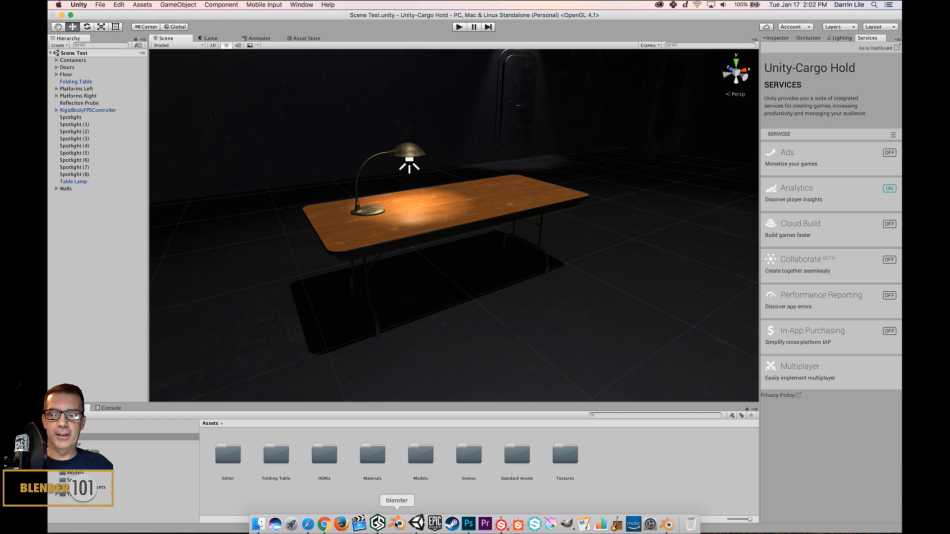
- Switch to Blender, select the folding chair, check its colours in Vertex Paint mode and return to Object Mode
click(397, 524)
right_click(495, 327)
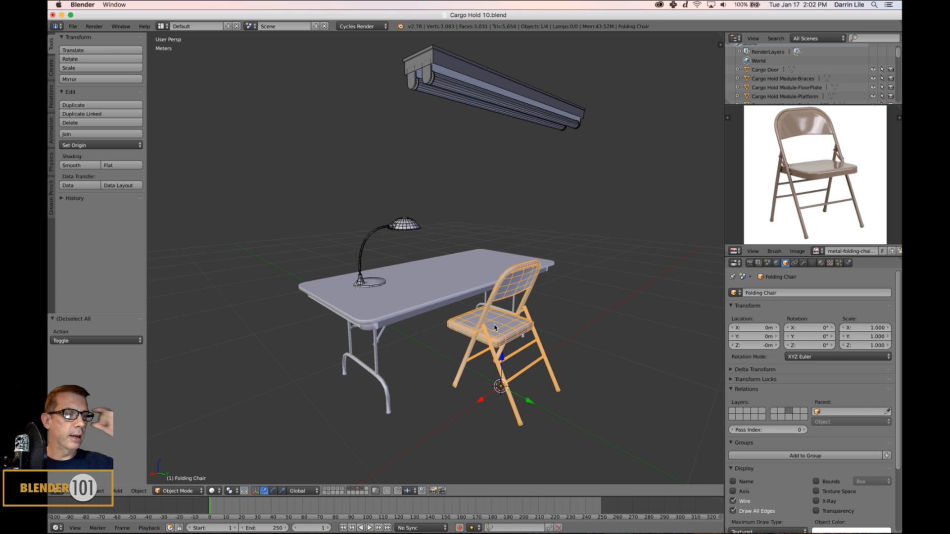
click(176, 491)
click(183, 451)
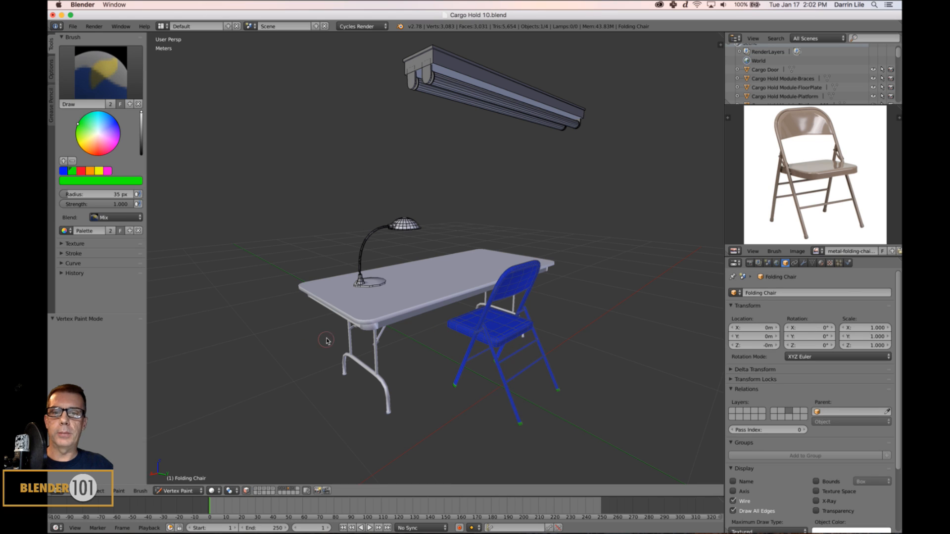
click(196, 491)
click(190, 479)
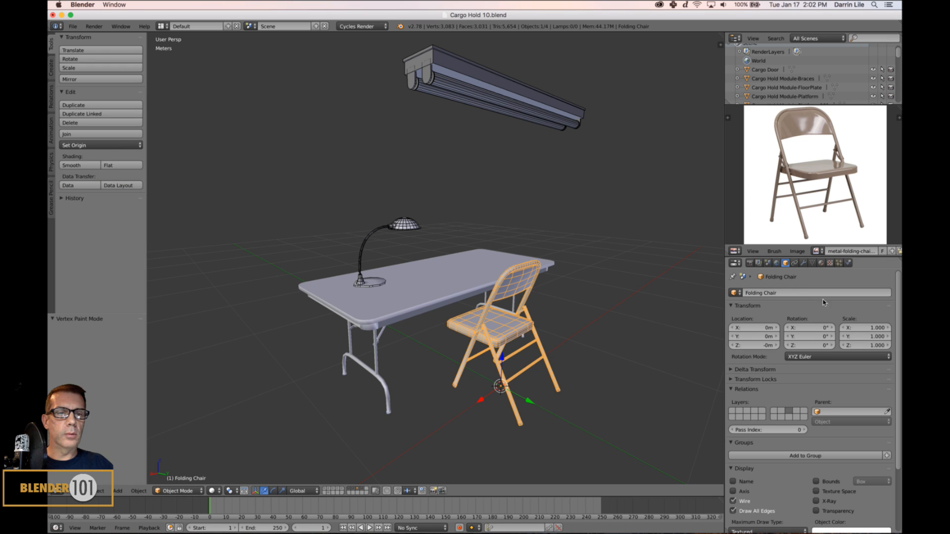
- Check the folding chair's material name, object name and dimensions
click(821, 263)
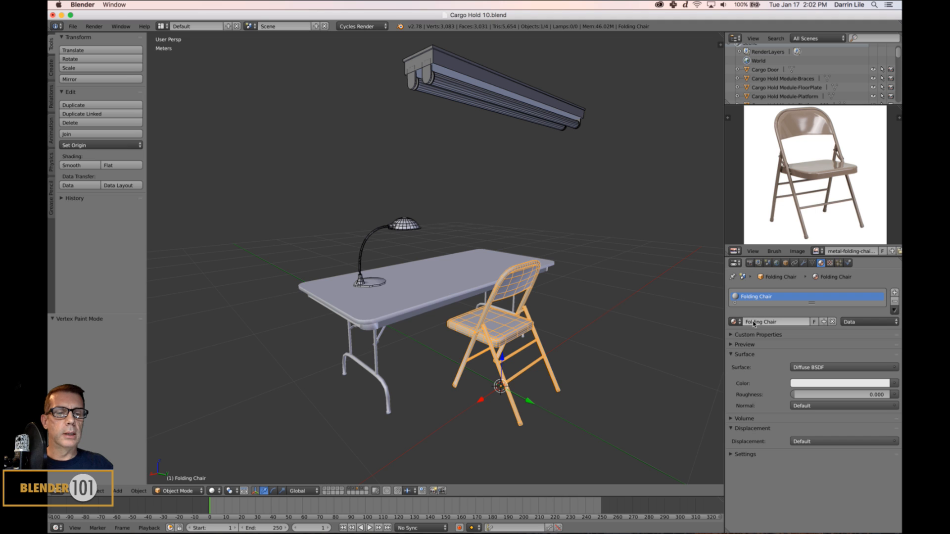
key(n)
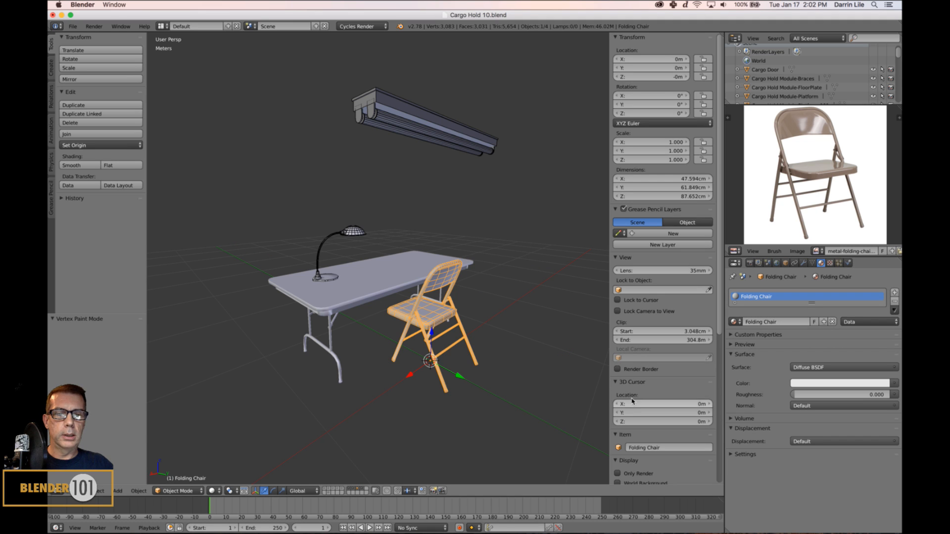
scroll(649, 389, down, 3)
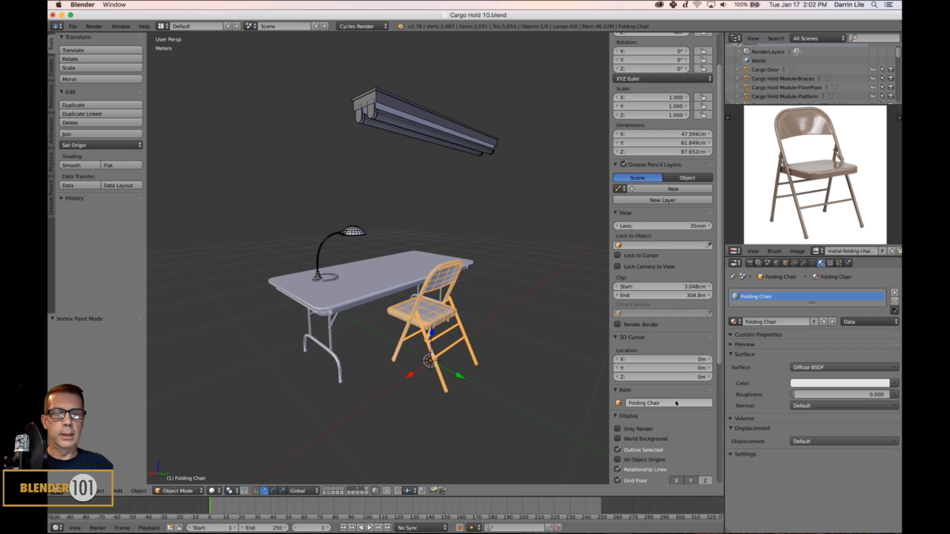
key(n)
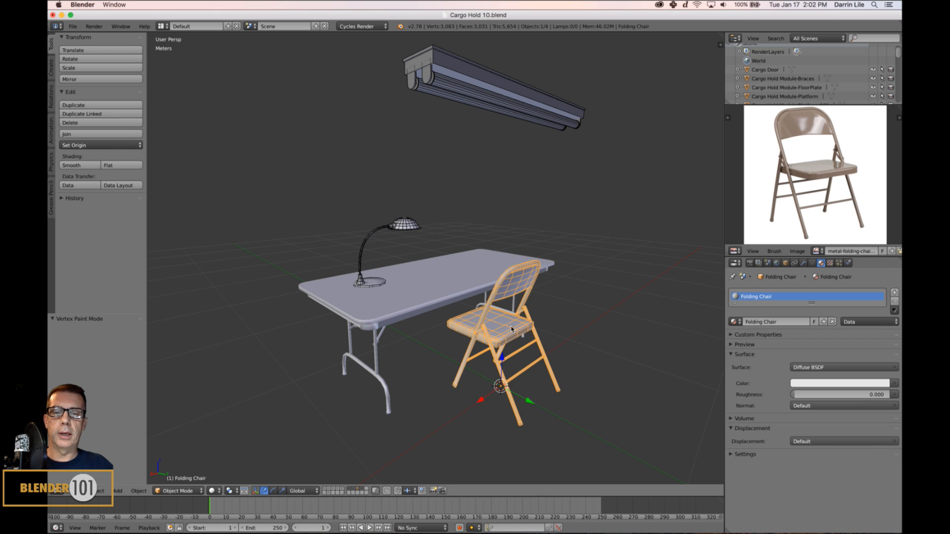
- Export only the selected folding chair as an FBX file named Folding Chair.fbx in the Cargo Hold folder
click(73, 26)
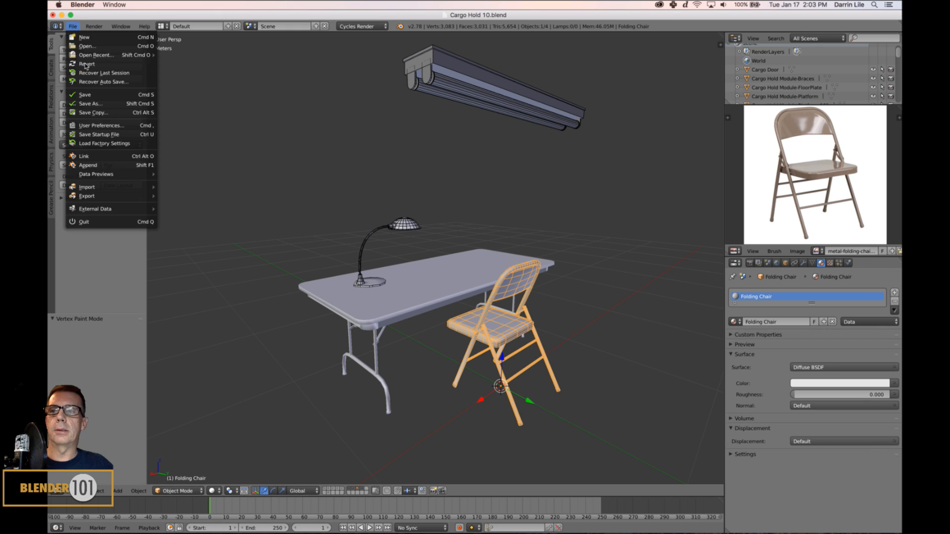
mouse_move(102, 197)
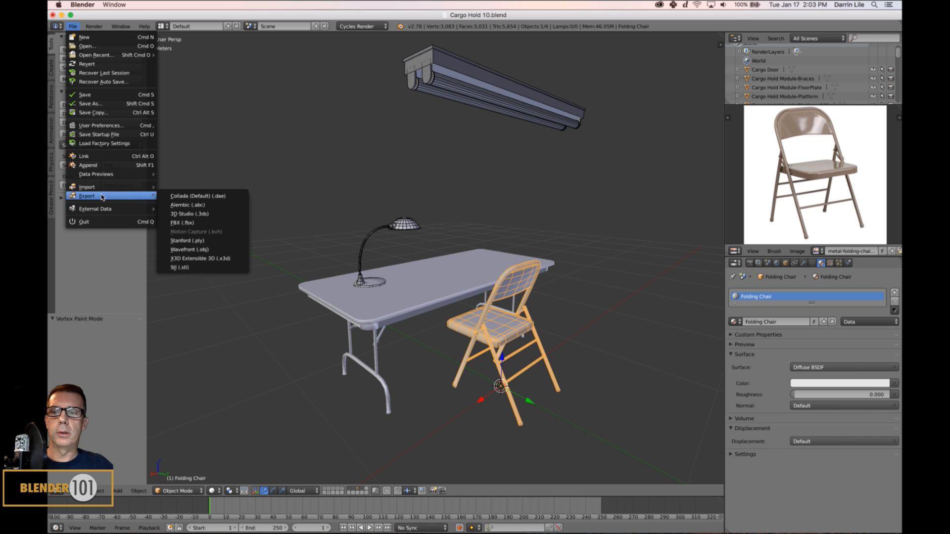
click(188, 223)
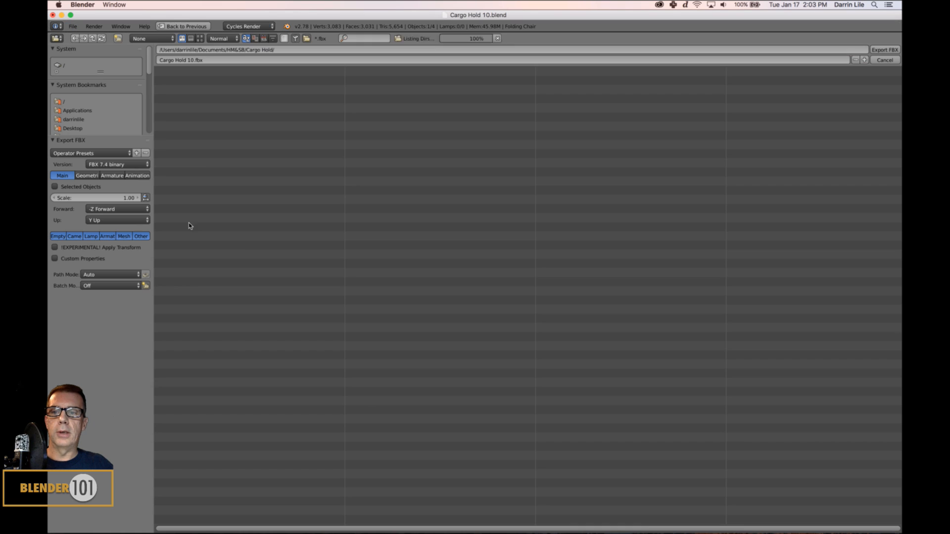
click(55, 187)
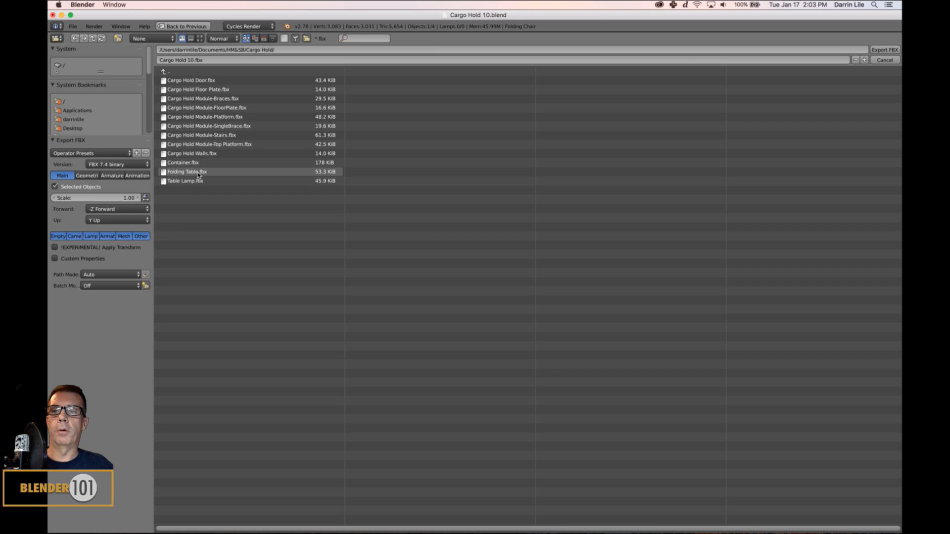
click(212, 61)
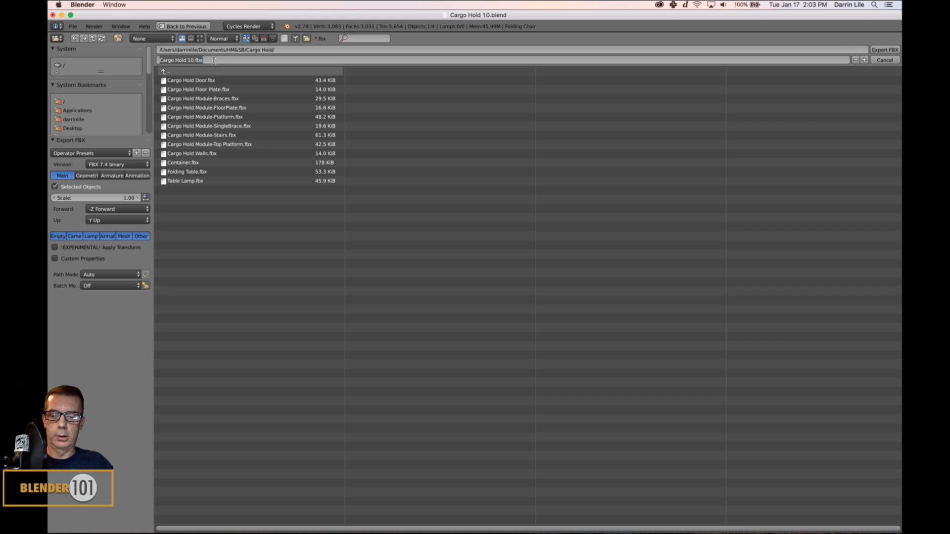
text(Folding Chair)
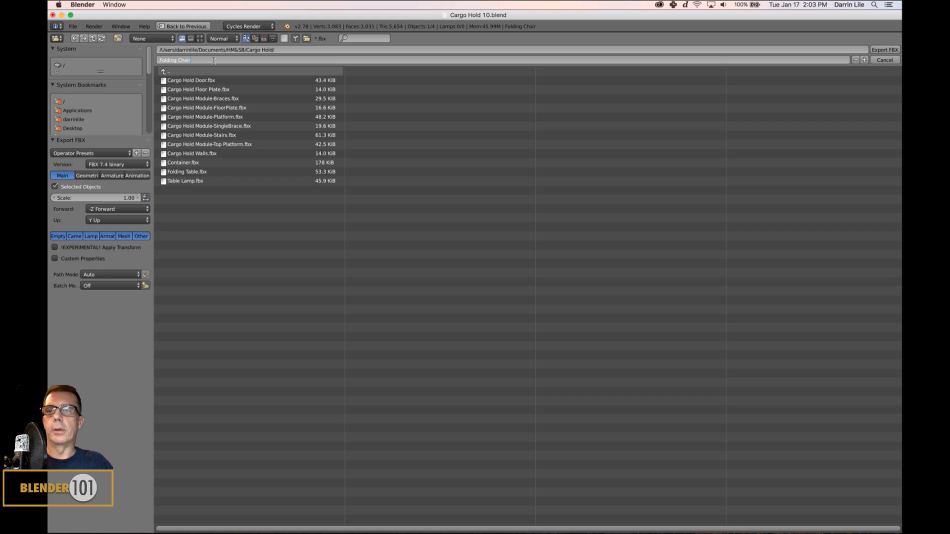
key(Return)
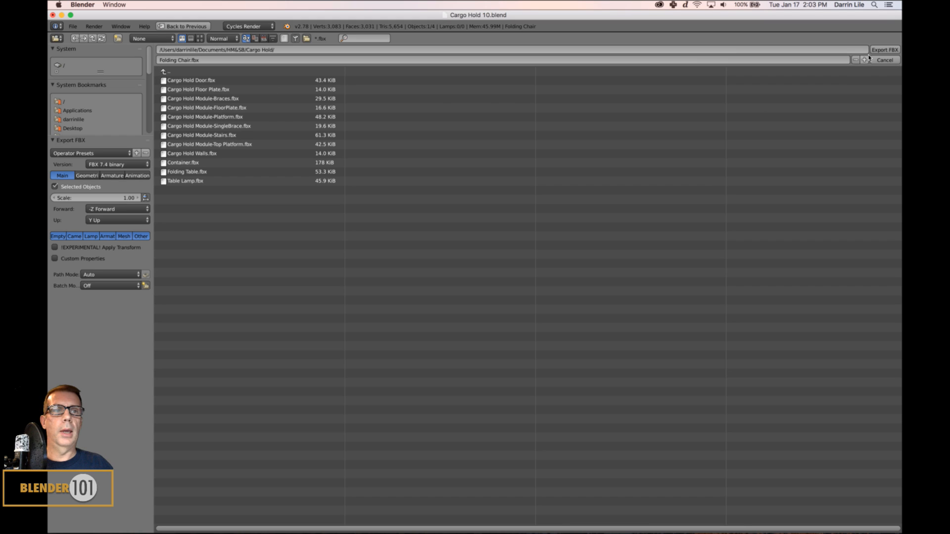
click(883, 50)
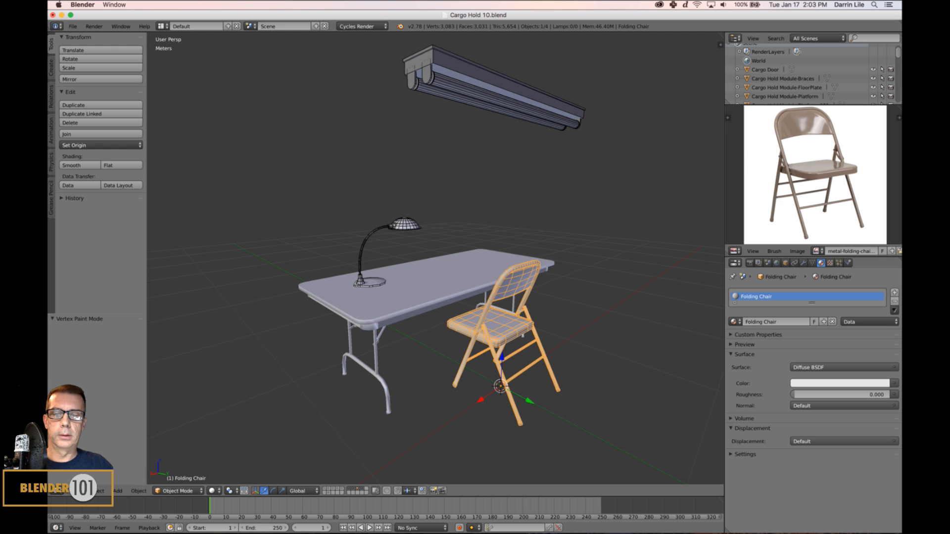
- Examine the metal folding chair reference image up close and as a whole
mouse_move(447, 530)
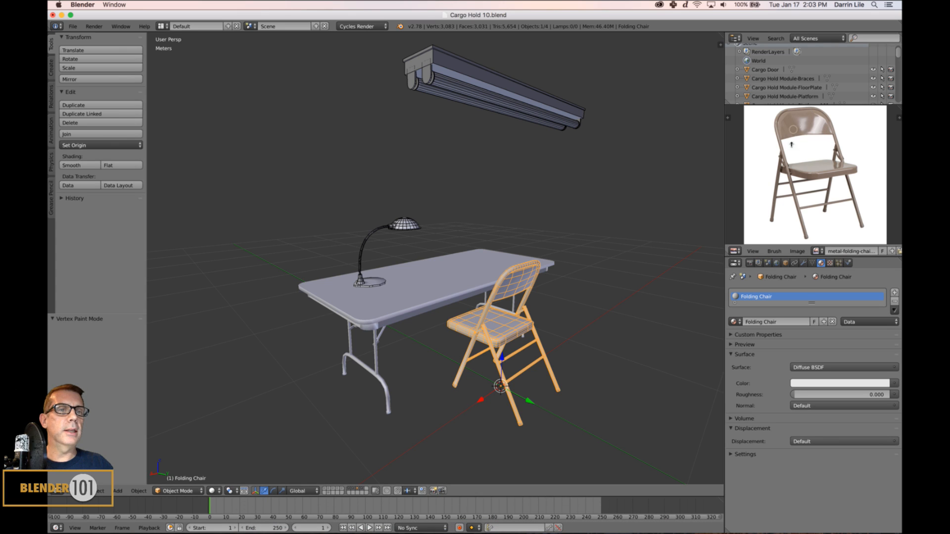
scroll(821, 173, up, 3)
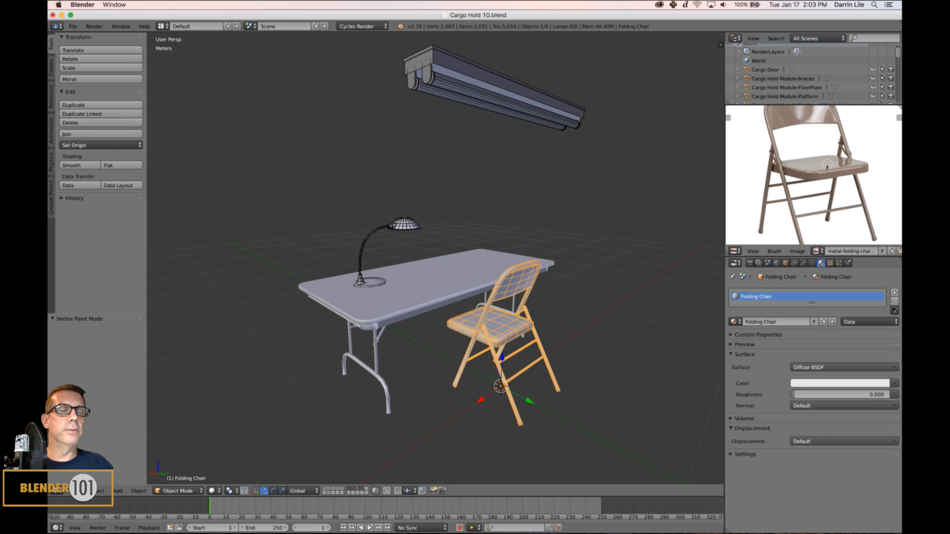
scroll(826, 167, down, 2)
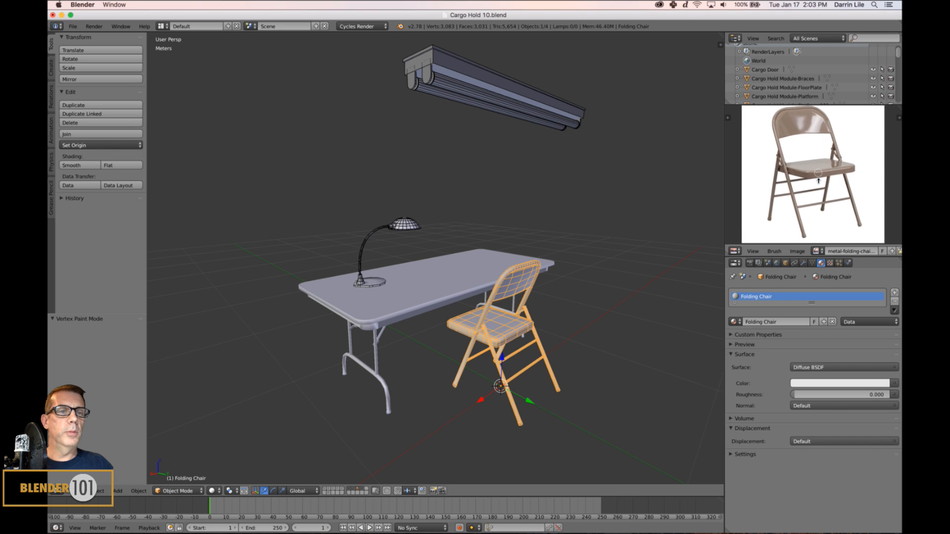
scroll(821, 212, up, 3)
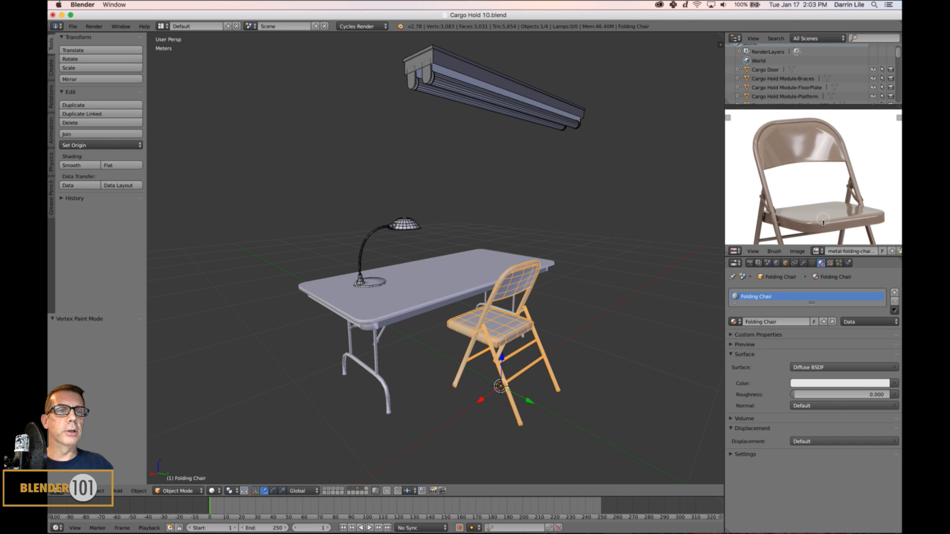
middle_drag(823, 222, 823, 215)
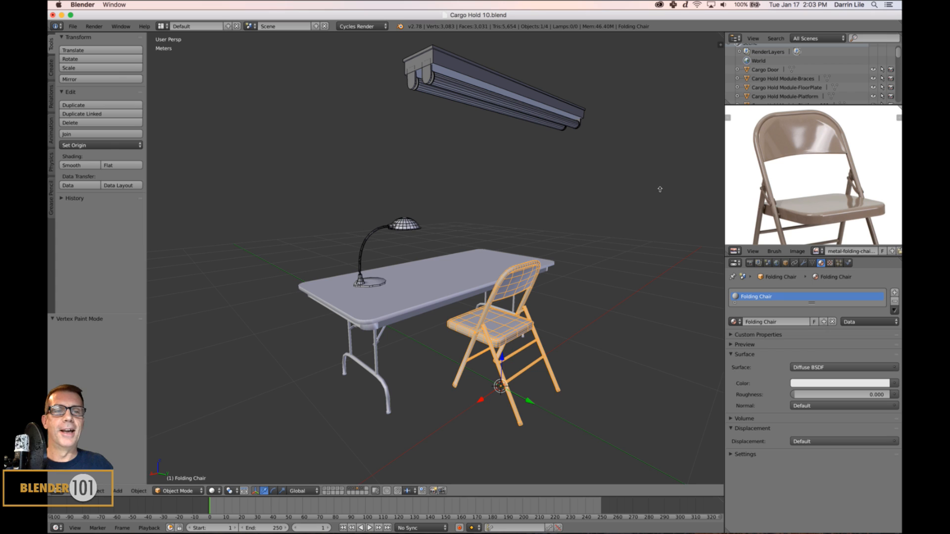
scroll(815, 176, down, 3)
middle_drag(811, 169, 809, 161)
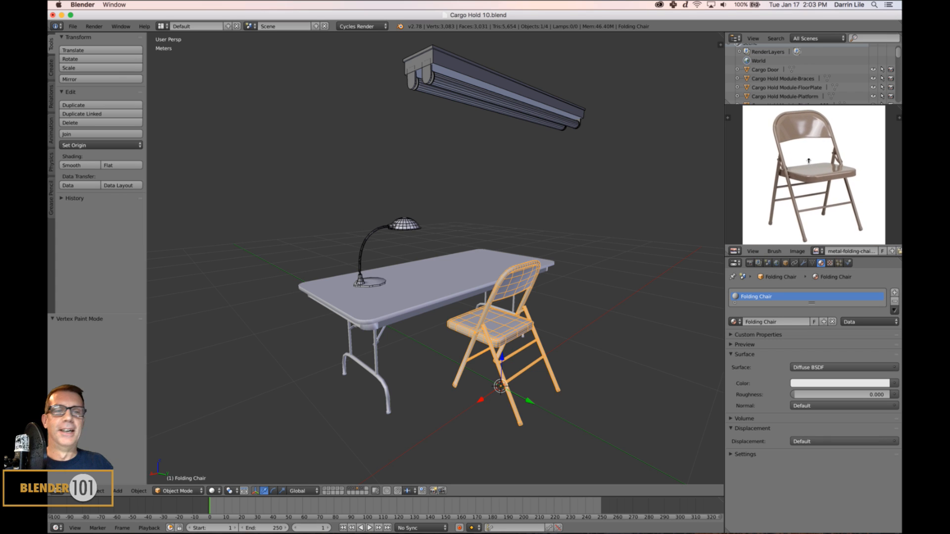
scroll(319, 447, down, 1)
- Switch to Substance Painter and create a new project using Folding Chair.fbx from the Cargo Hold folder as the mesh
mouse_move(377, 530)
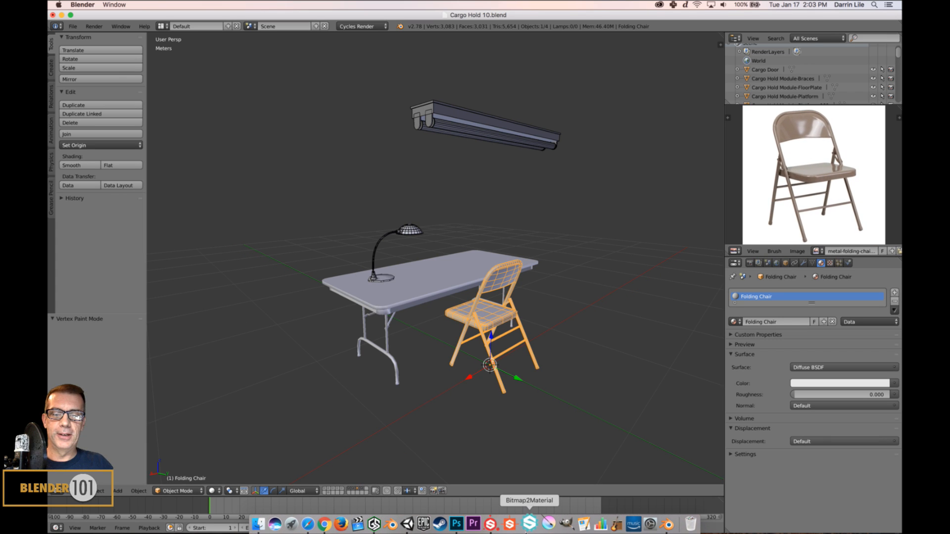
click(490, 523)
click(148, 5)
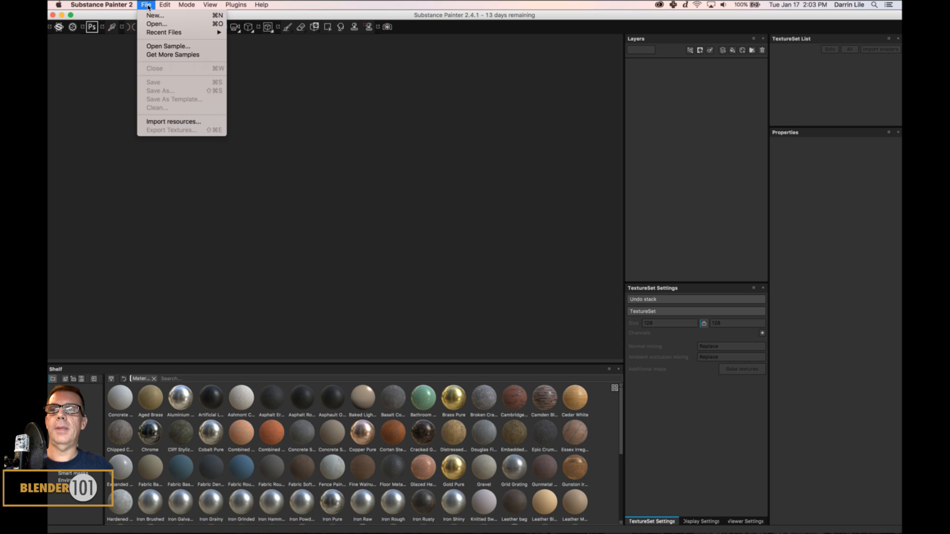
click(148, 20)
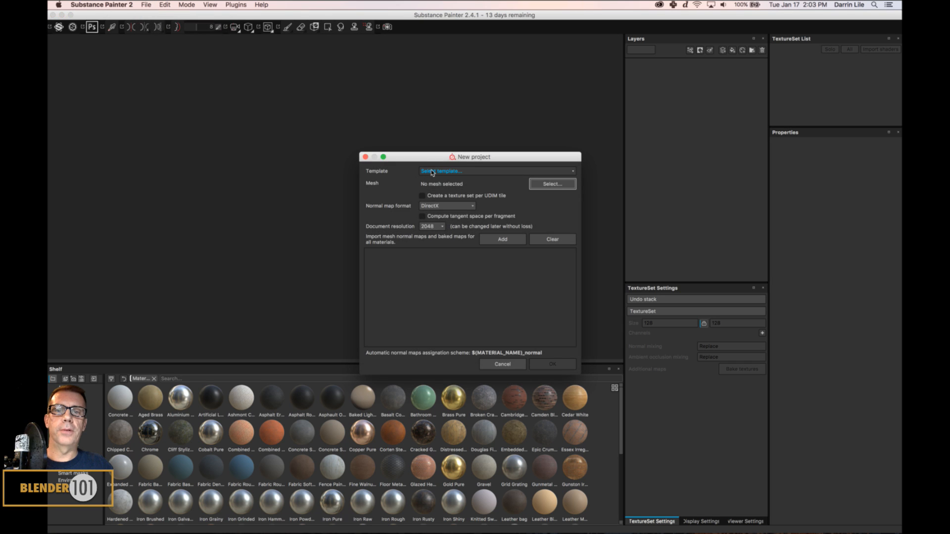
click(550, 182)
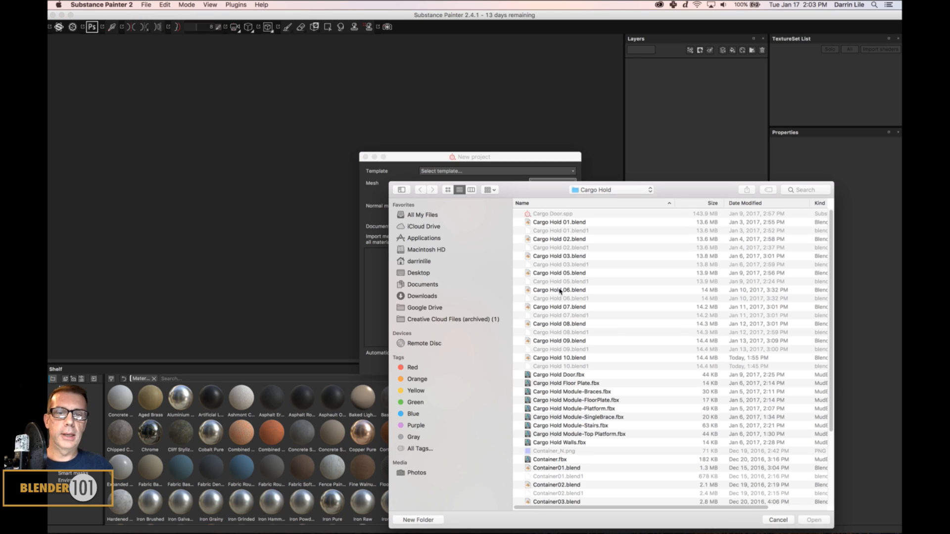
scroll(634, 425, down, 5)
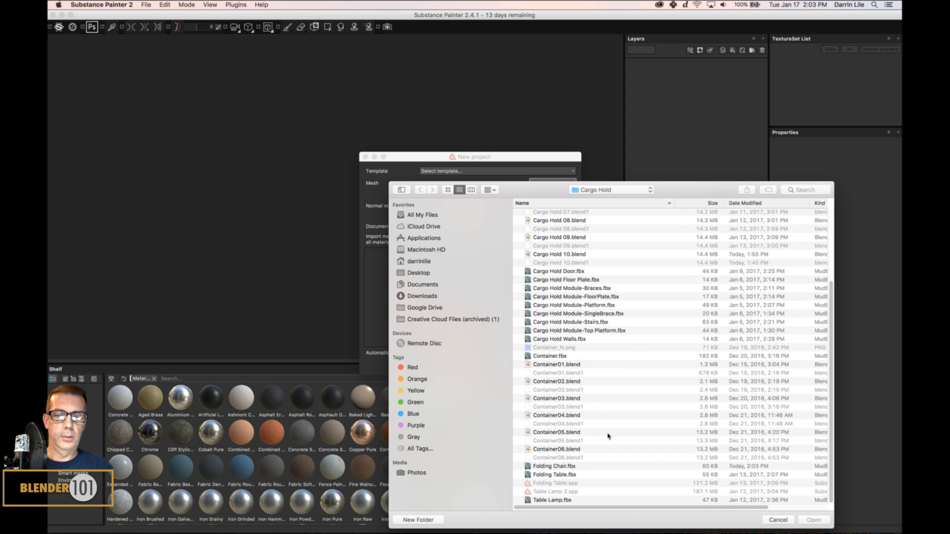
click(551, 466)
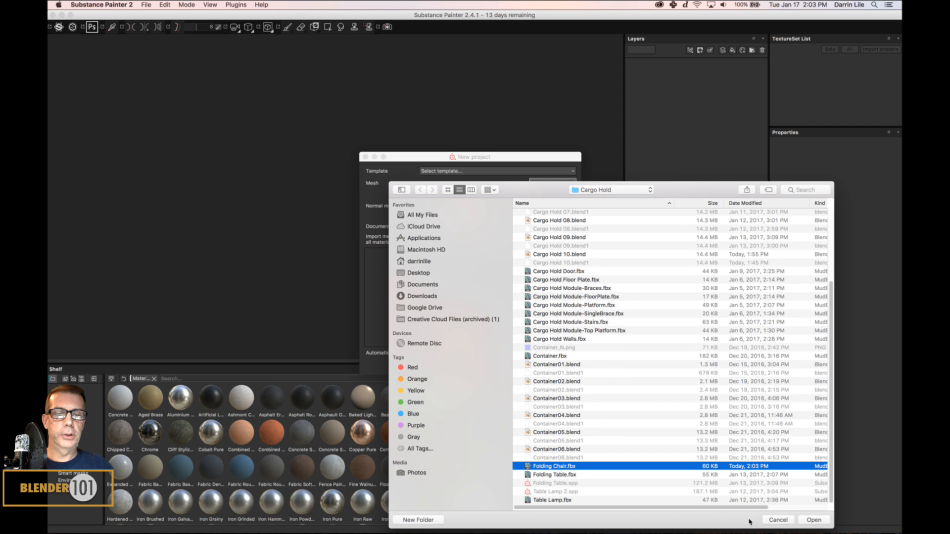
click(817, 520)
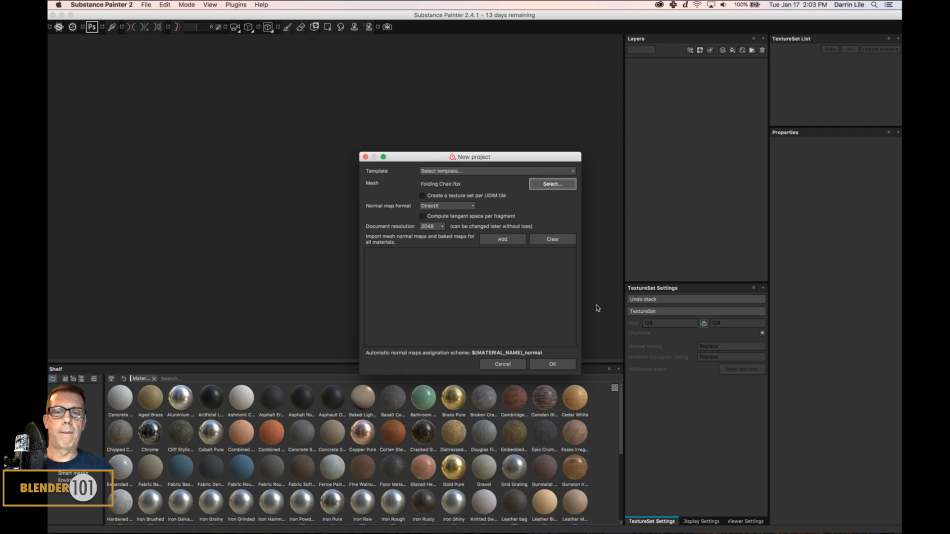
click(550, 364)
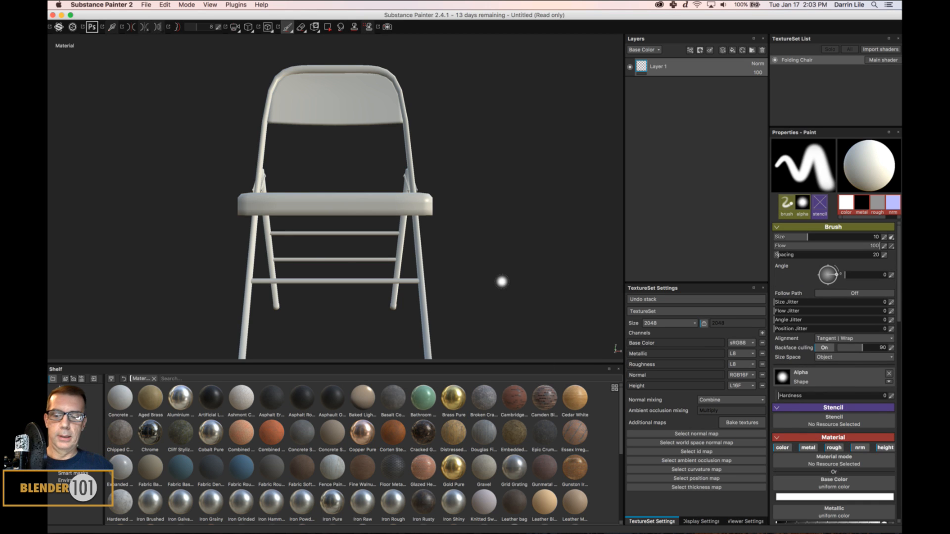
- Bake all additional maps for the Folding Chair texture set at an output size of 2048x2048, with vertex color as the ID source
mouse_move(322, 260)
alt+mouse_down()
mouse_move(292, 261)
mouse_move(393, 259)
mouse_move(415, 244)
mouse_move(407, 271)
mouse_move(391, 269)
alt+mouse_up()
scroll(411, 248, down, 3)
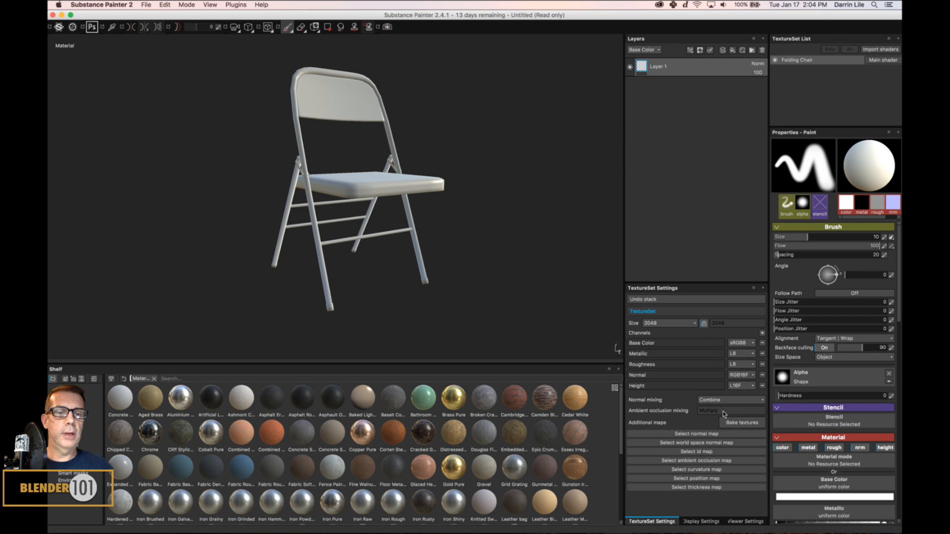
click(736, 423)
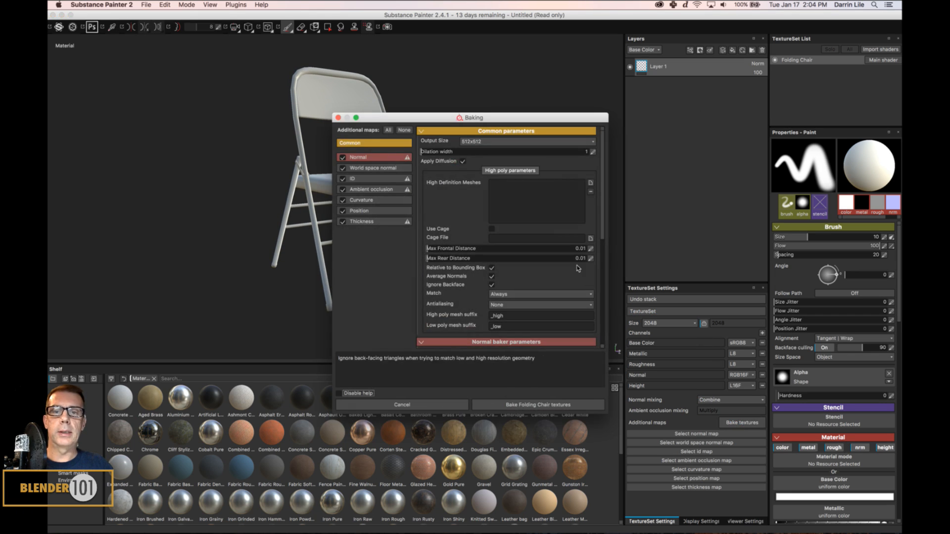
click(468, 142)
scroll(468, 168, down, 2)
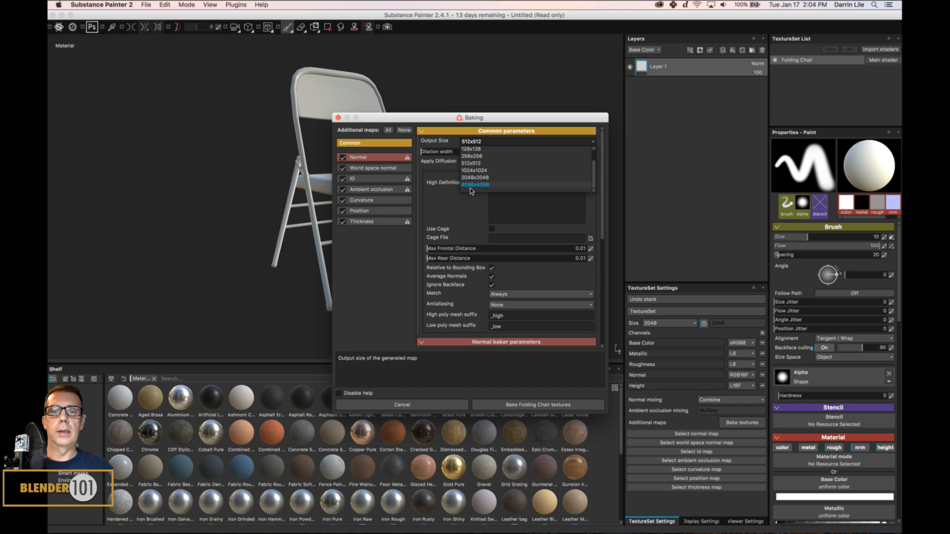
click(473, 183)
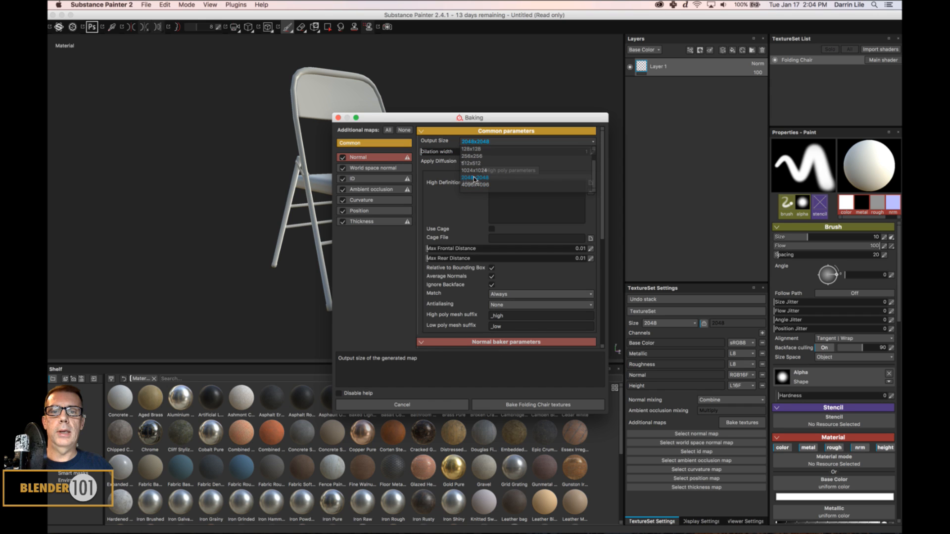
click(372, 182)
click(361, 144)
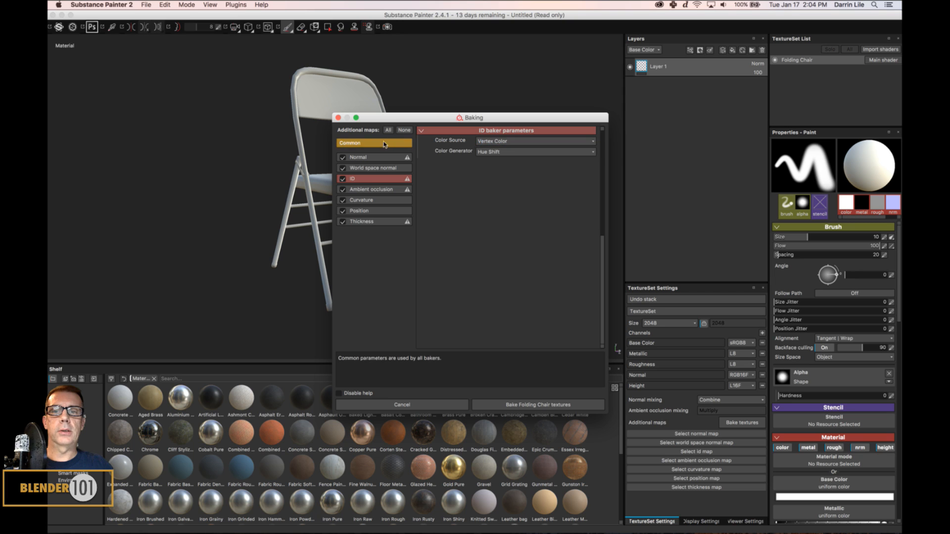
click(525, 405)
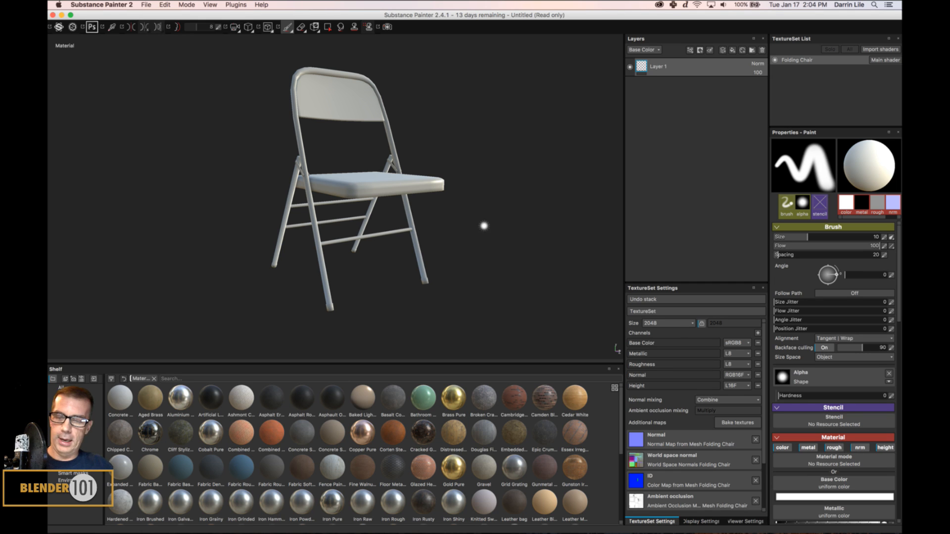
- Inspect the baked chair from a higher angle and delete the default Layer 1
mouse_move(483, 224)
alt+mouse_down()
mouse_move(477, 243)
mouse_move(320, 230)
mouse_move(406, 223)
mouse_move(490, 236)
mouse_move(496, 224)
mouse_move(458, 241)
mouse_move(473, 258)
alt+mouse_up()
alt+middle_drag(476, 246, 482, 251)
alt+drag(482, 251, 477, 262)
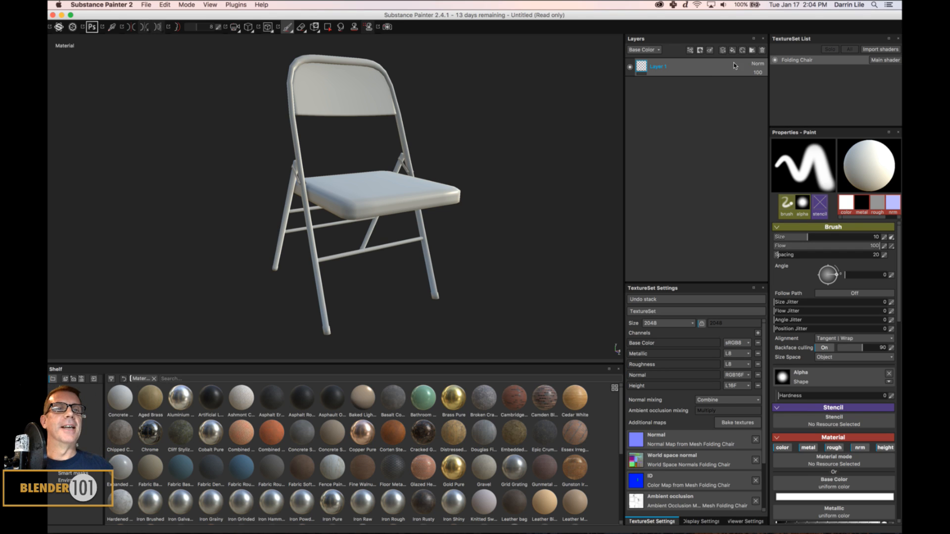
click(761, 51)
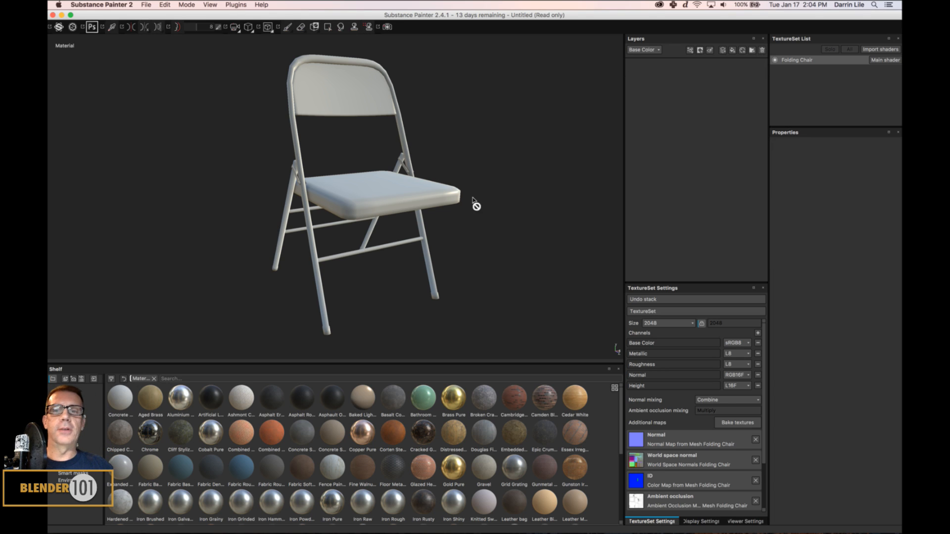
- Look through the shelf's metal materials and add a layer folder named Chair metal
alt+drag(496, 210, 511, 227)
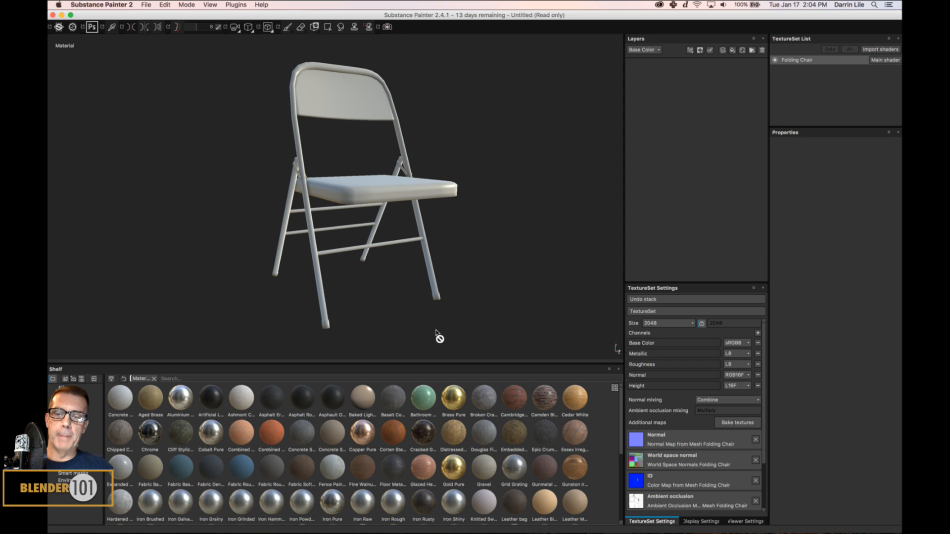
scroll(612, 501, down, 5)
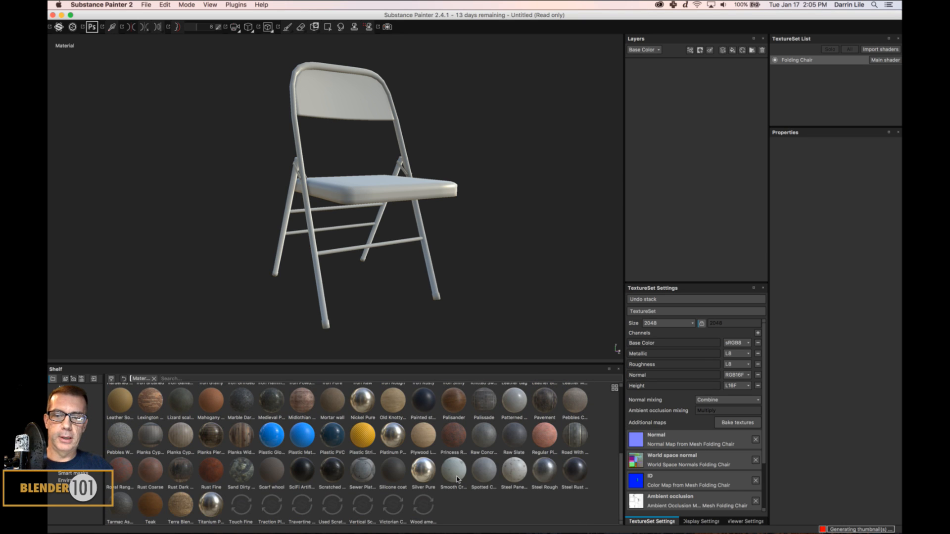
mouse_move(578, 471)
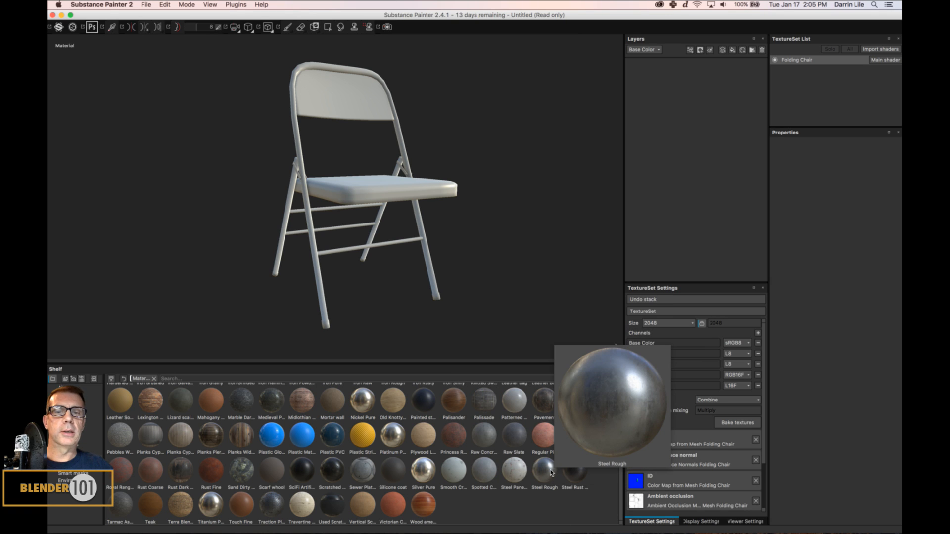
click(751, 50)
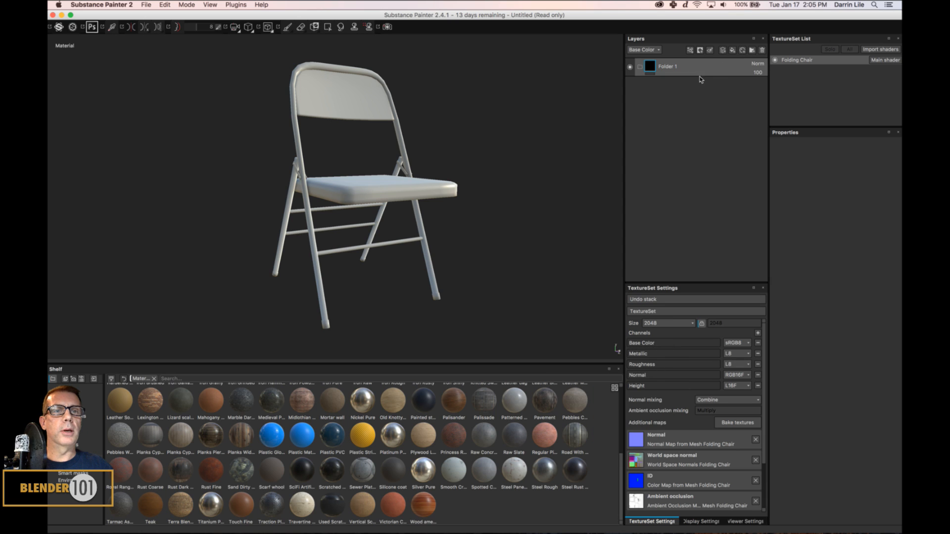
double_click(681, 73)
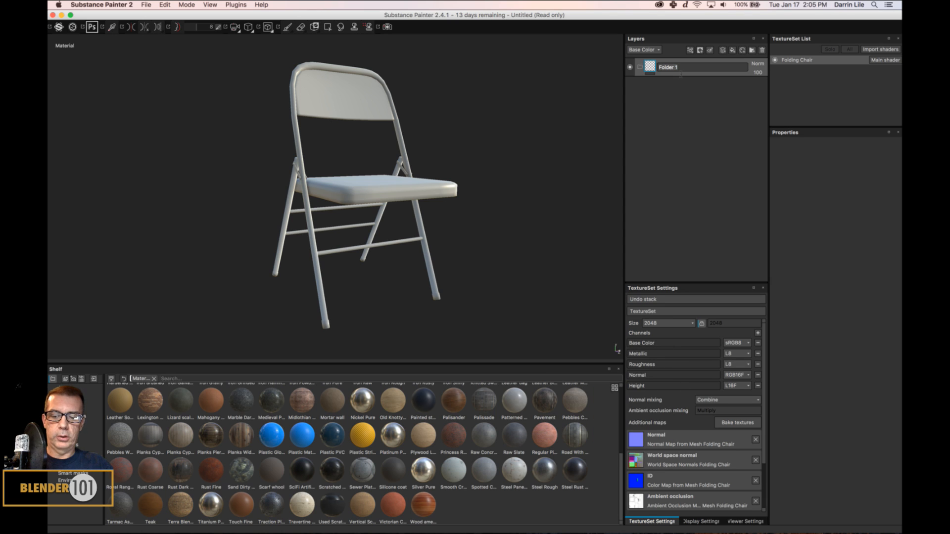
text(Chair metal)
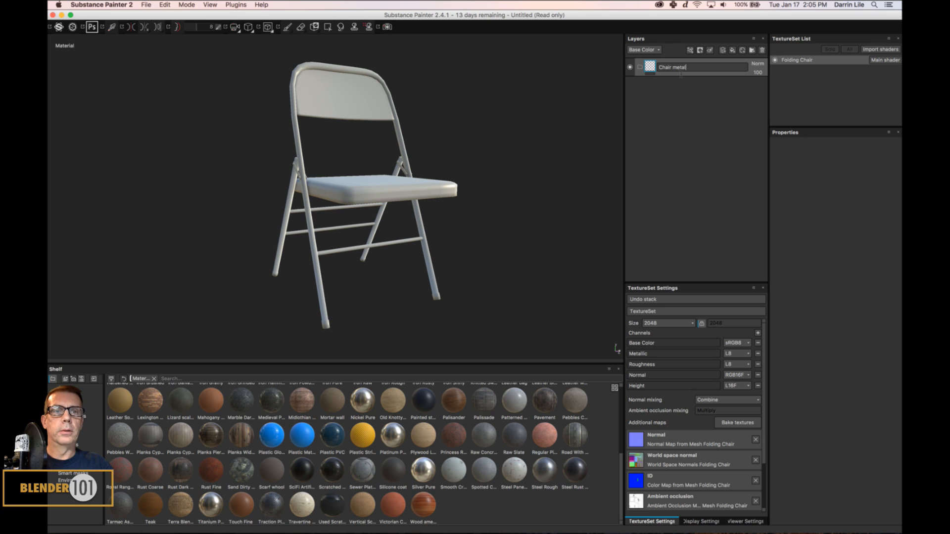
key(Return)
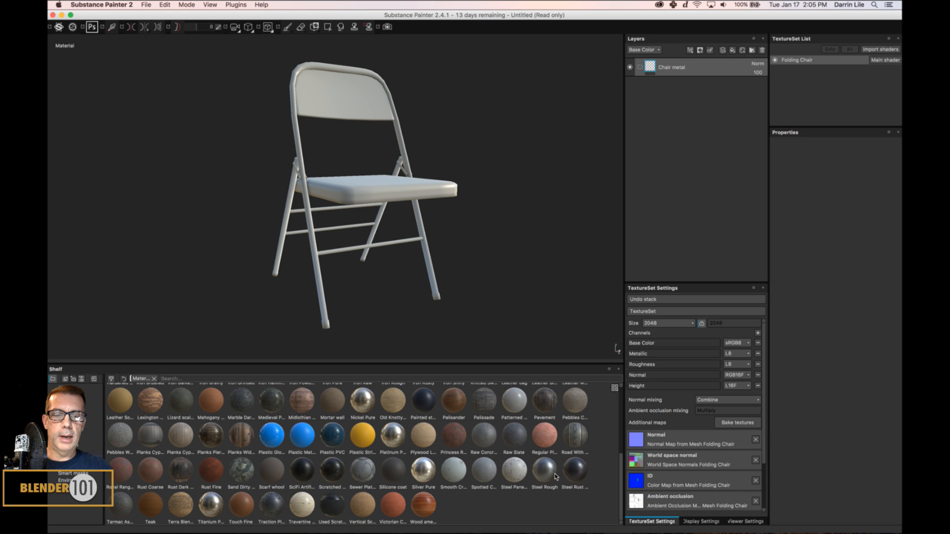
- Place the Steel Rough material inside the Chair metal folder
mouse_move(545, 476)
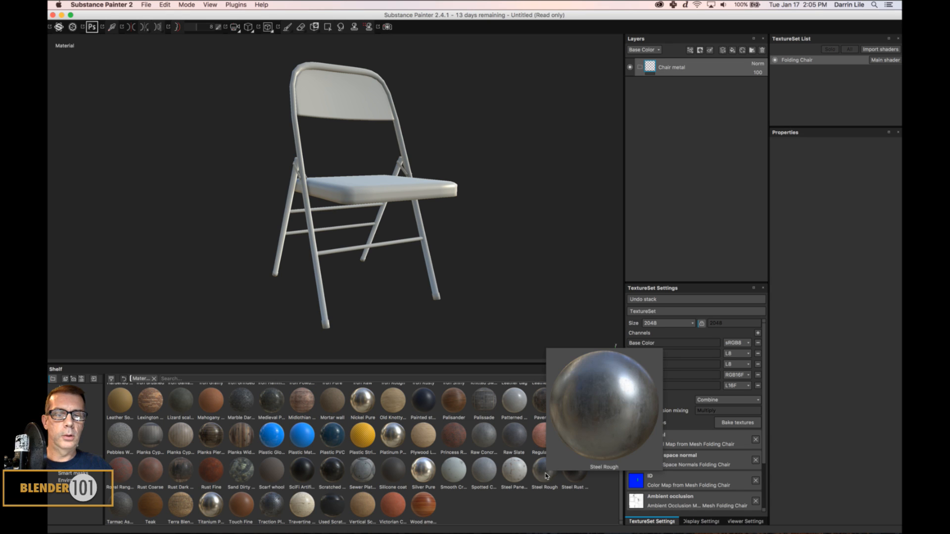
drag(546, 476, 718, 66)
click(717, 67)
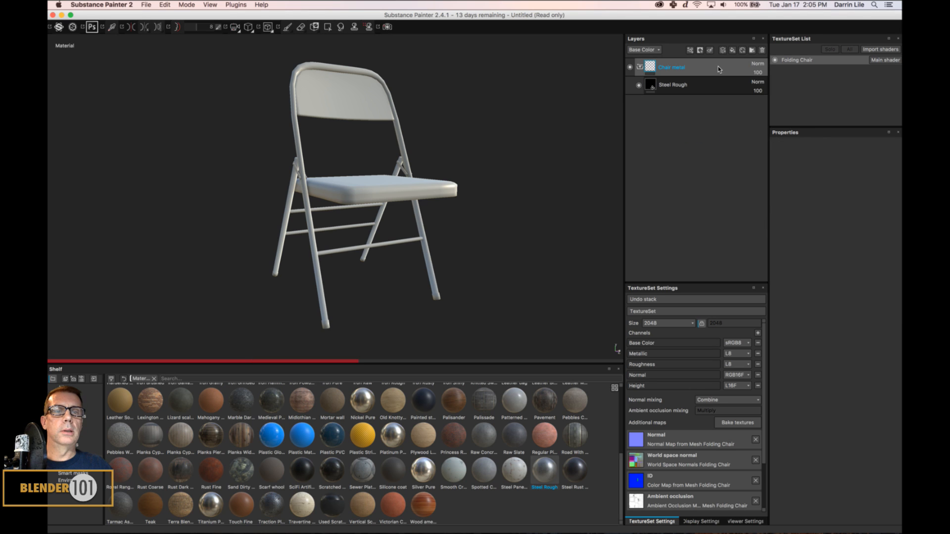
- Add a color selection mask to the Chair metal folder and pick the blue ID color of the chair's frame and seat
right_click(717, 67)
click(732, 98)
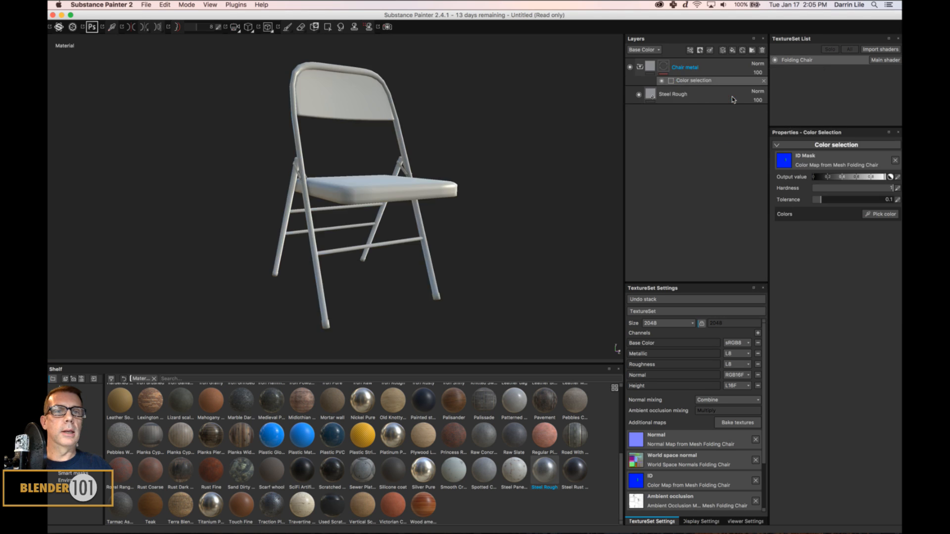
click(884, 216)
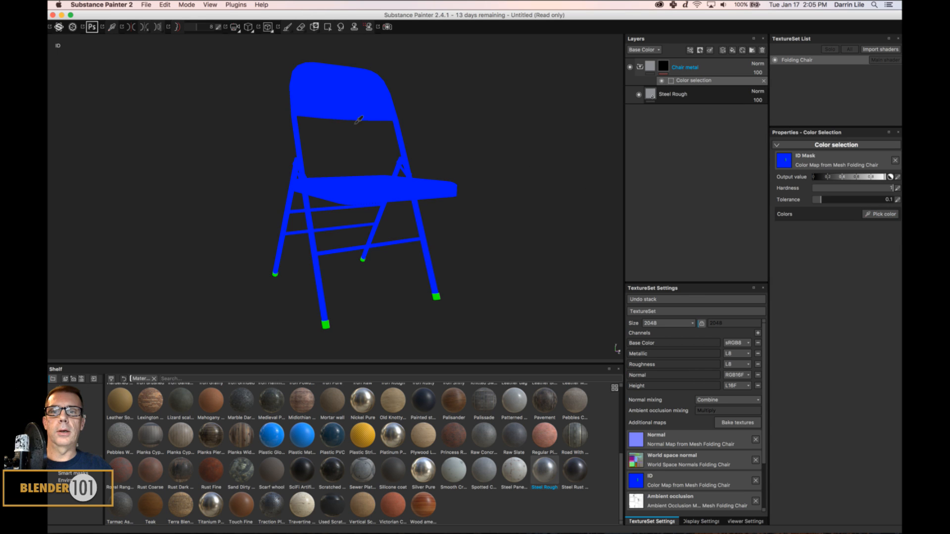
click(357, 119)
- Recolor the Steel Rough layer to a dark gold with a Steel Color of about R 0.395, G 0.328, B 0.064
alt+drag(509, 210, 504, 240)
scroll(505, 203, up, 3)
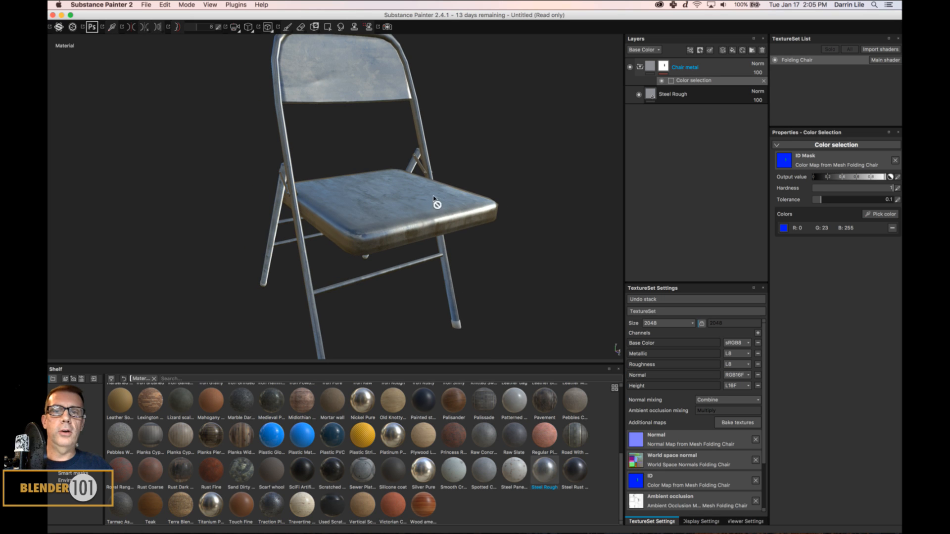
click(706, 99)
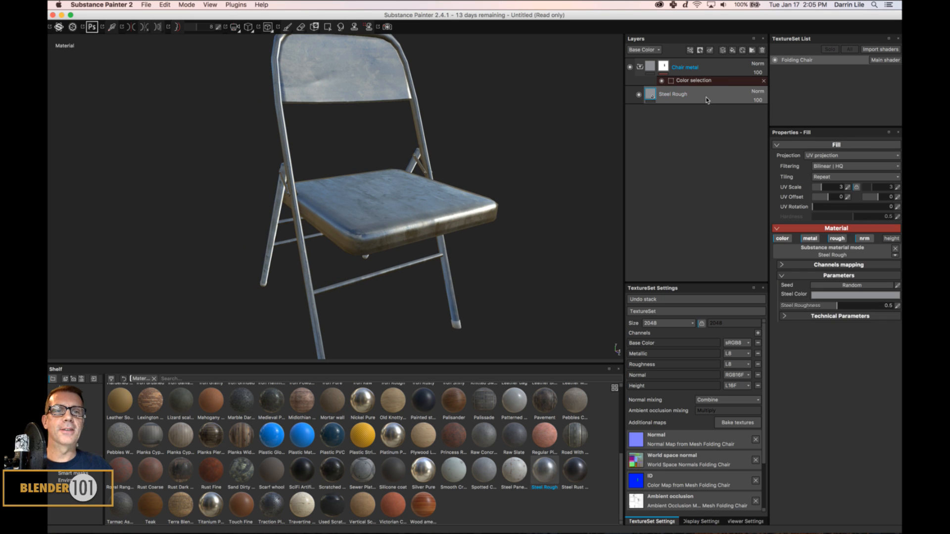
click(825, 296)
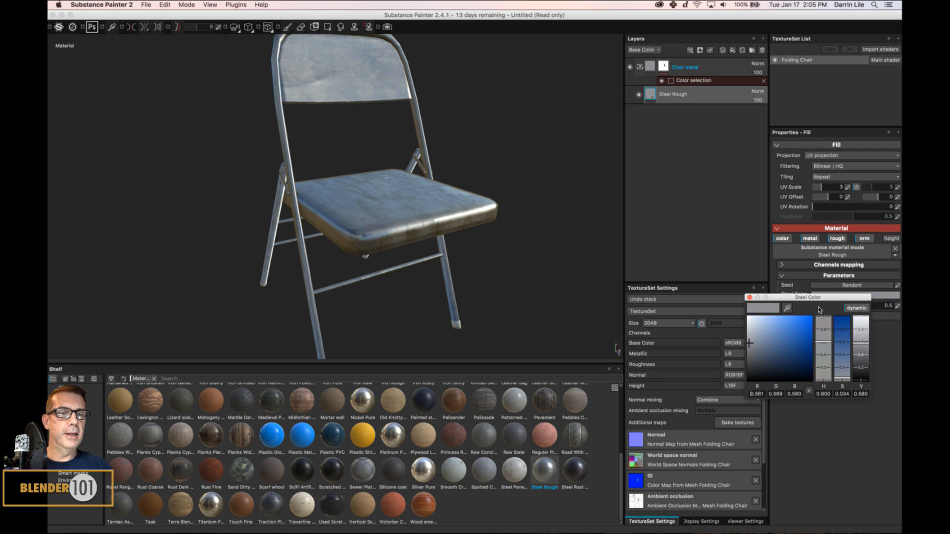
mouse_move(836, 364)
mouse_down()
mouse_move(841, 340)
mouse_move(826, 372)
mouse_up()
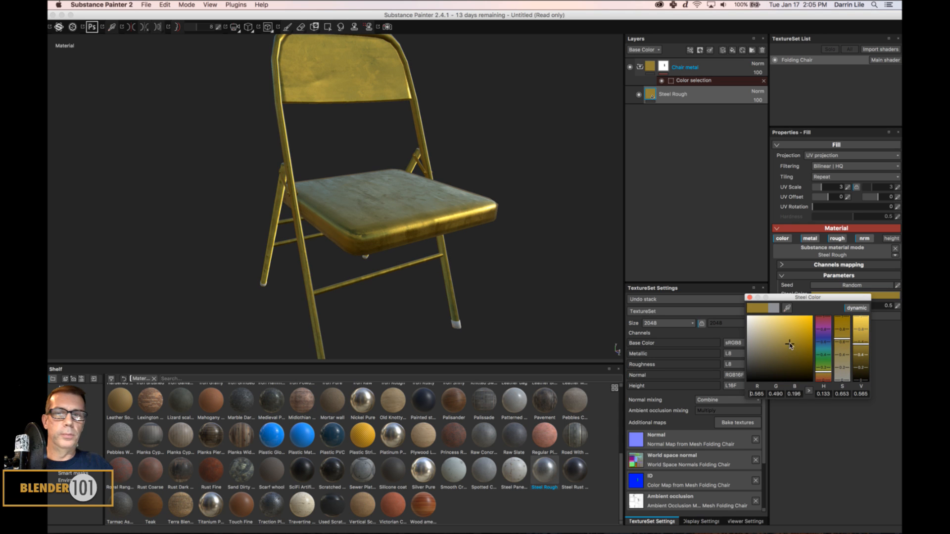
click(800, 366)
drag(800, 366, 800, 356)
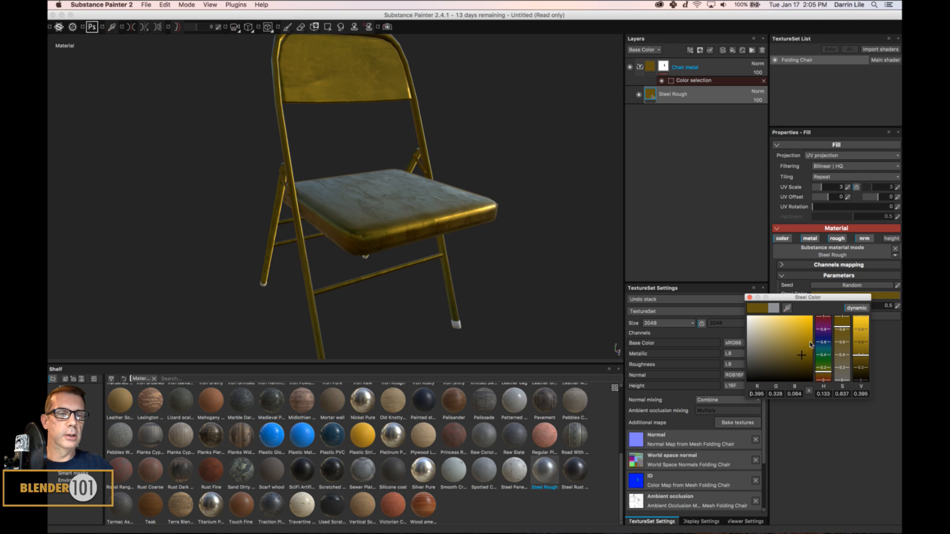
click(749, 297)
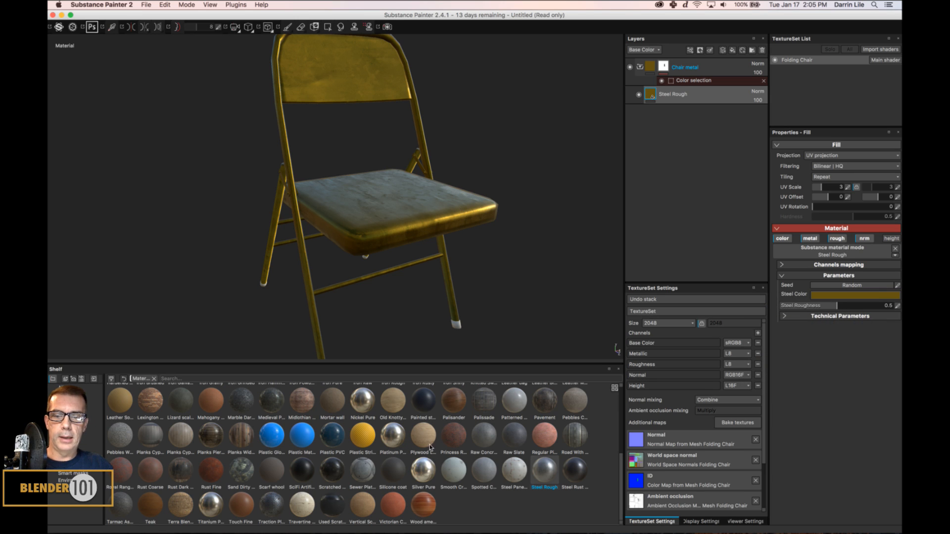
- Replace Steel Rough with the Painted steel material inside the masked Chair metal folder
right_click(708, 99)
click(683, 141)
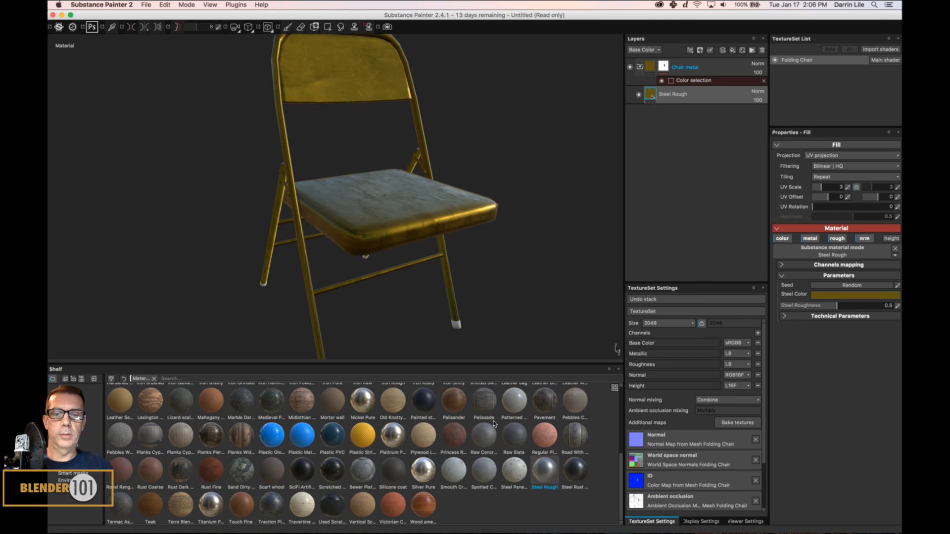
mouse_move(422, 401)
mouse_down()
mouse_move(684, 294)
mouse_move(677, 141)
mouse_move(695, 113)
mouse_move(693, 72)
mouse_move(684, 145)
mouse_up()
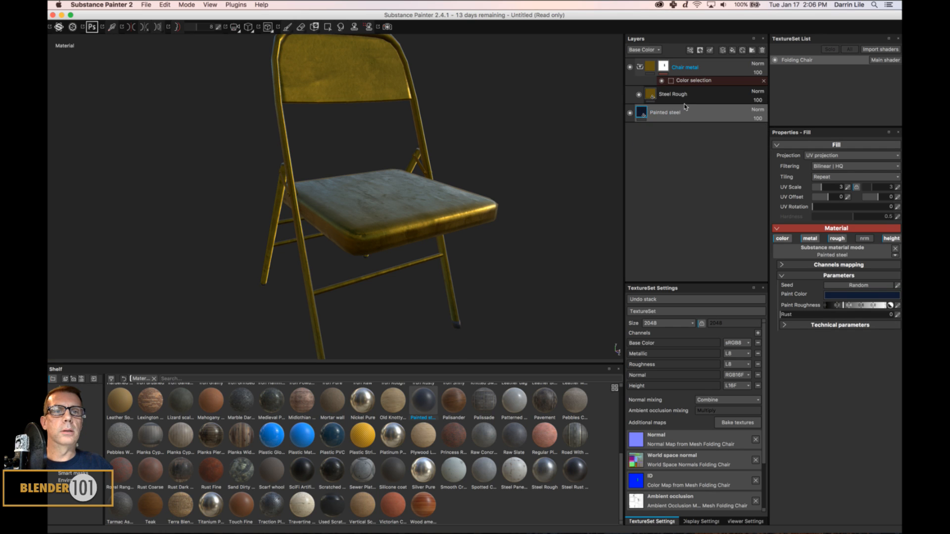
click(697, 97)
right_click(710, 100)
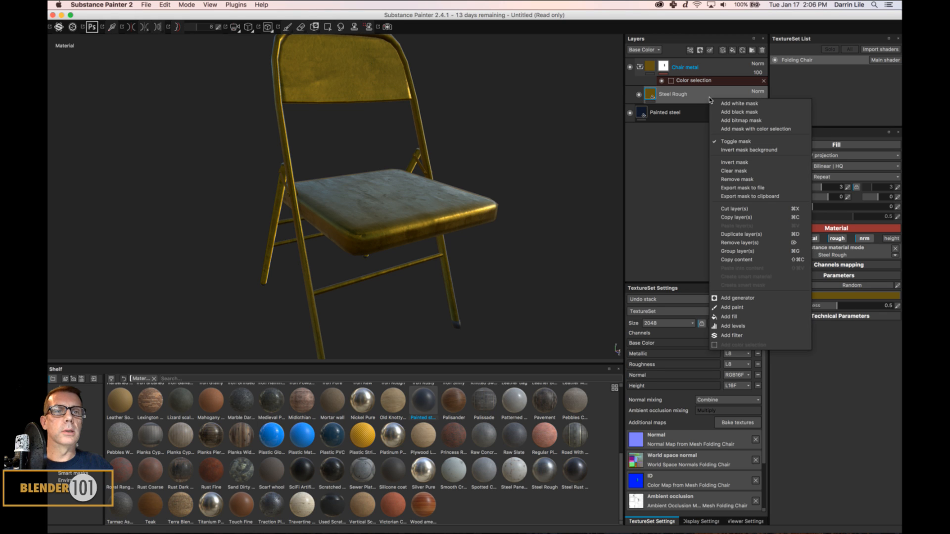
click(696, 98)
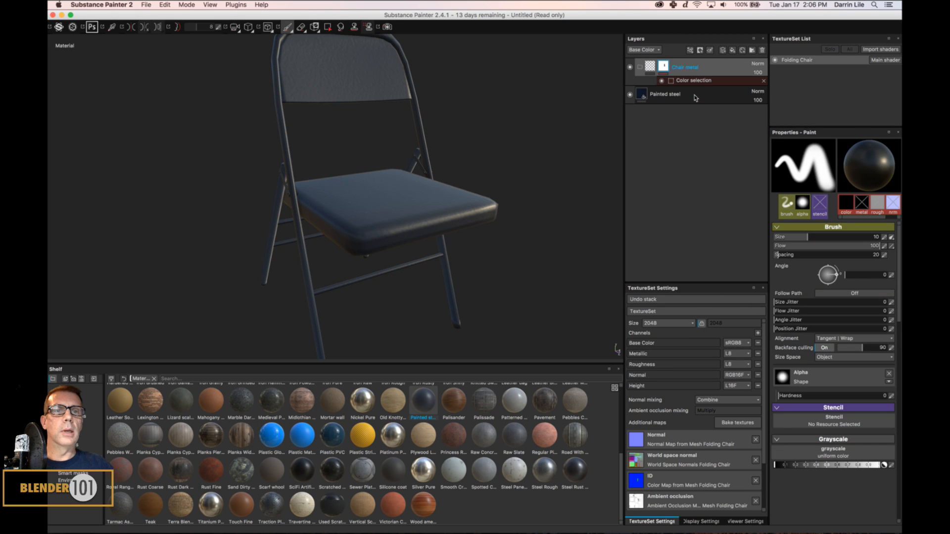
click(697, 95)
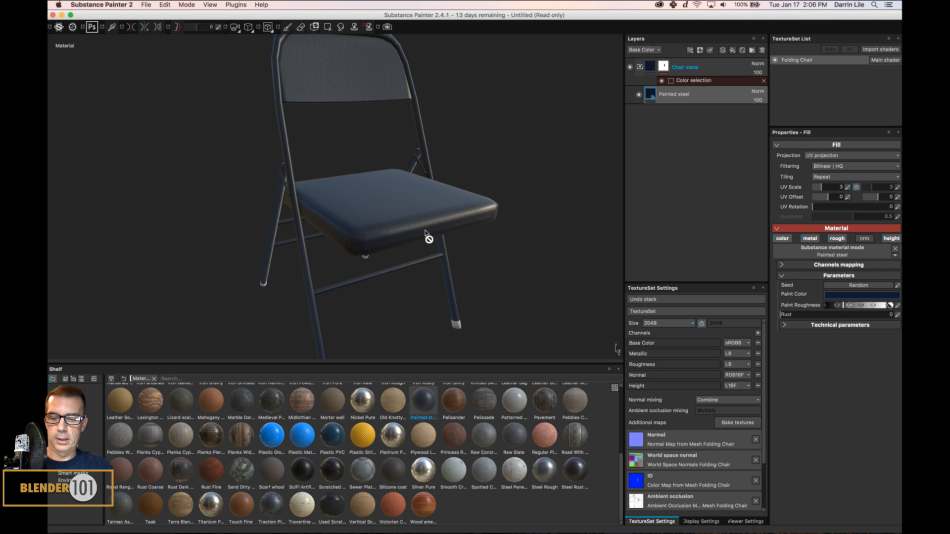
- Reduce the Painted steel layer's opacity in the Height channel to 33 to soften the bumps on the chair's backrest
mouse_move(400, 247)
alt+mouse_down()
mouse_move(397, 234)
mouse_move(389, 242)
alt+mouse_up()
alt+middle_drag(401, 219, 411, 269)
alt+right_drag(417, 260, 429, 199)
alt+middle_drag(430, 201, 452, 333)
alt+right_drag(448, 304, 448, 290)
alt+middle_drag(448, 291, 501, 356)
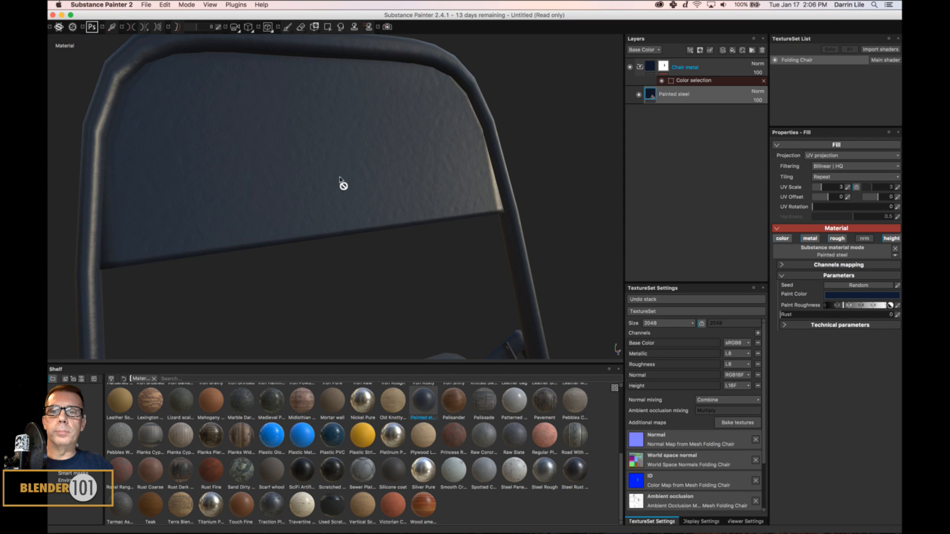
click(646, 49)
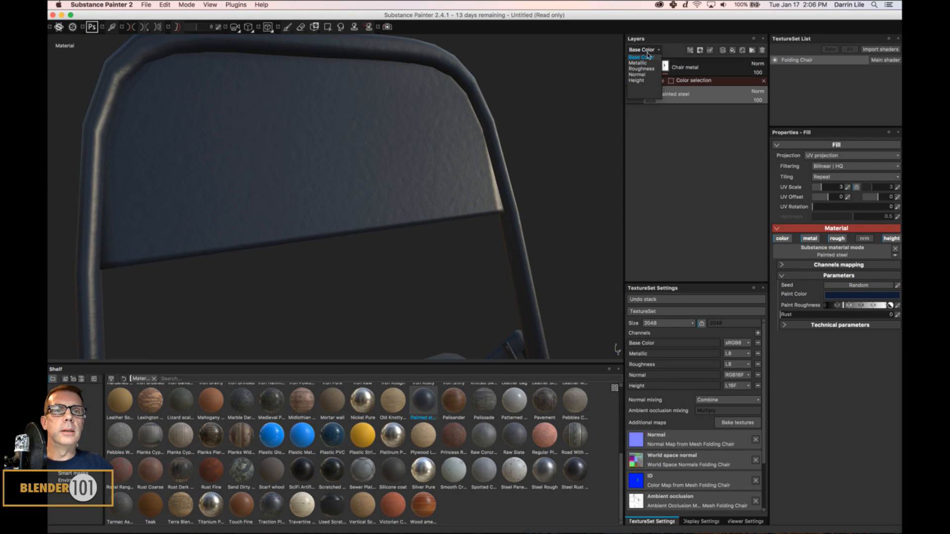
click(639, 81)
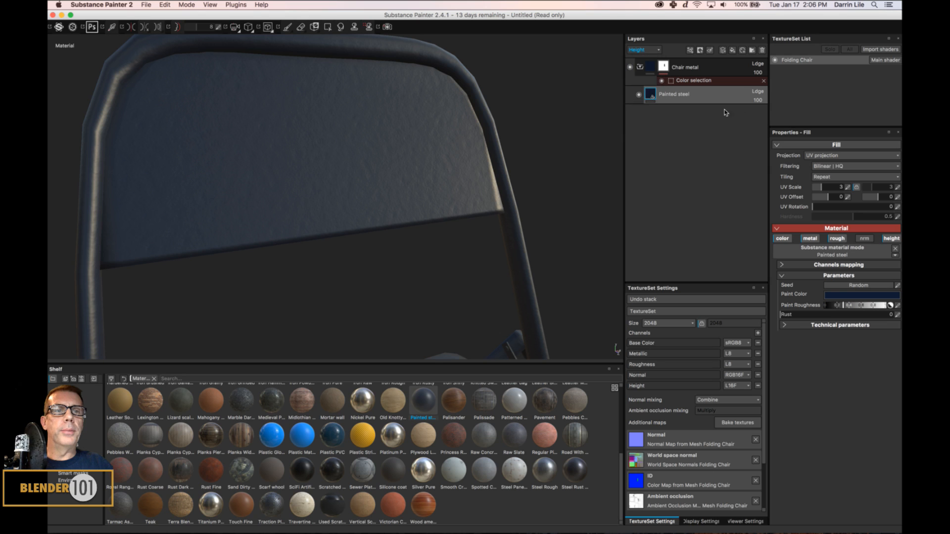
click(757, 99)
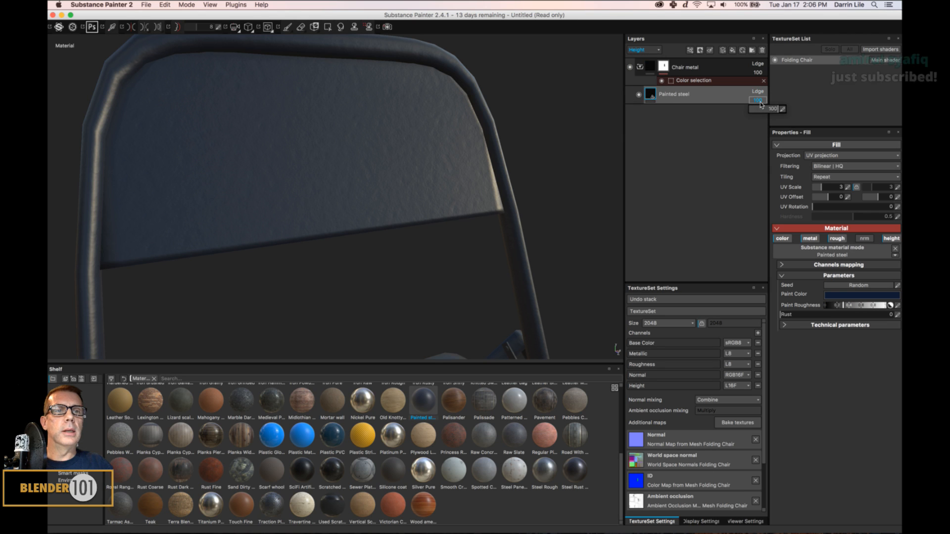
drag(769, 112, 760, 114)
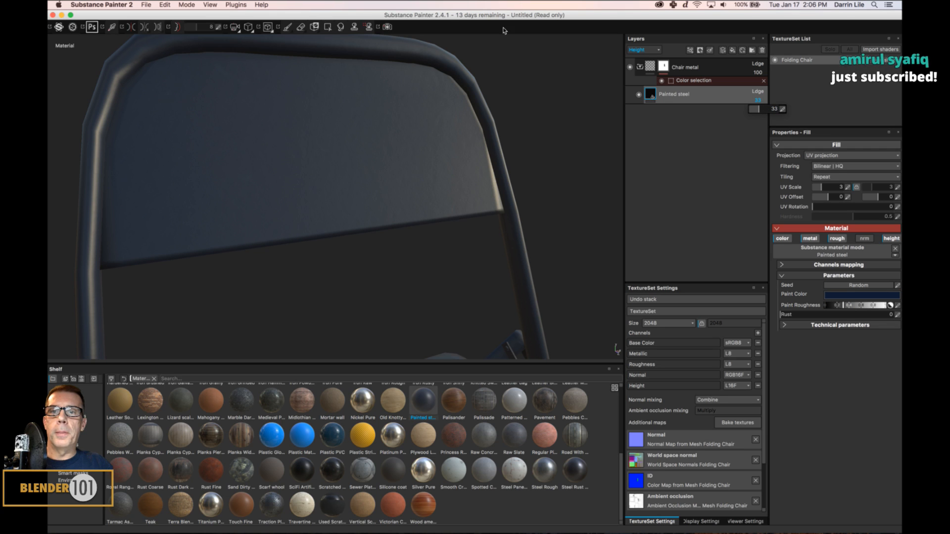
click(647, 141)
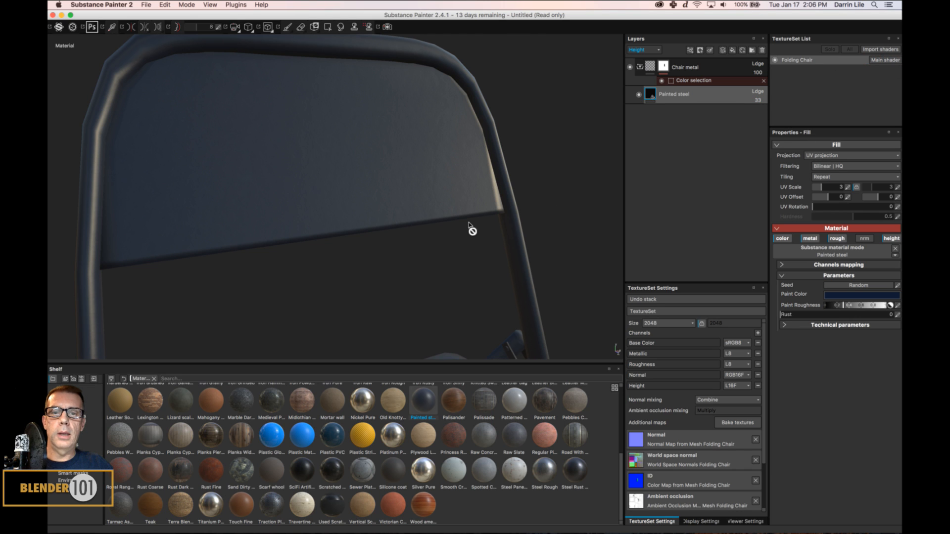
- Change the Painted steel's Paint Color to a brown of about hue 0.091, saturation 0.755 and value 0.395
scroll(467, 222, down, 5)
mouse_move(449, 239)
alt+mouse_down()
mouse_move(426, 184)
mouse_move(438, 242)
alt+mouse_up()
alt+middle_drag(432, 216, 387, 142)
scroll(394, 213, down, 5)
alt+drag(389, 247, 394, 239)
mouse_move(394, 238)
alt+middle_down()
mouse_move(403, 218)
mouse_move(391, 203)
alt+middle_up()
click(853, 296)
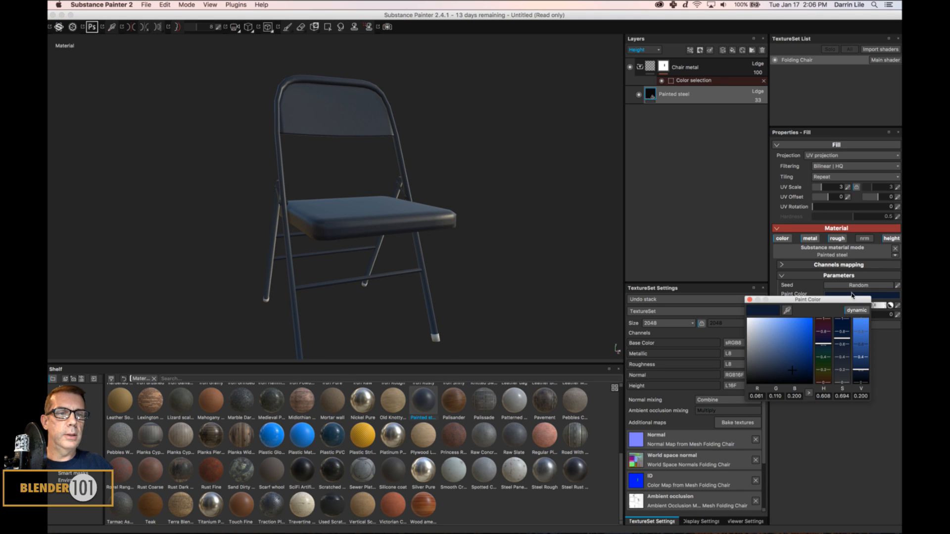
click(839, 357)
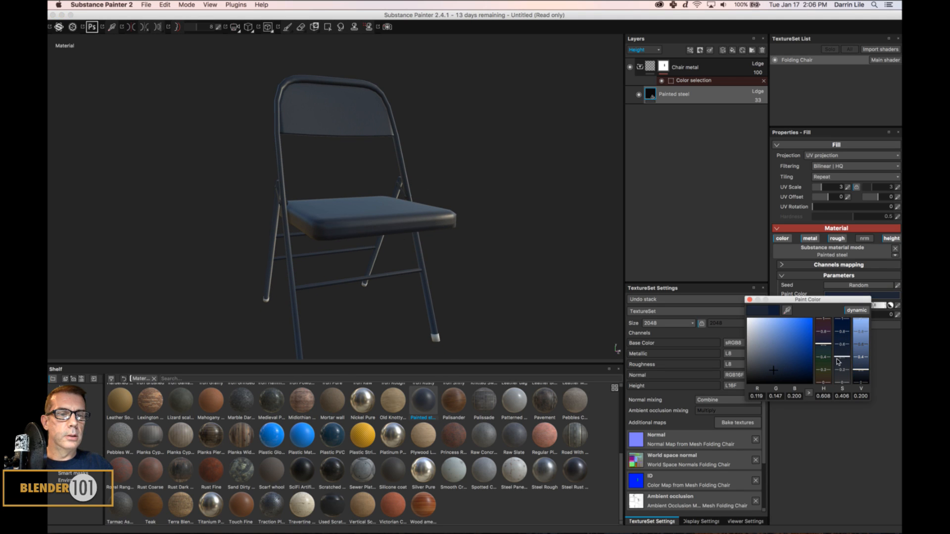
mouse_move(854, 369)
mouse_down()
mouse_move(856, 329)
mouse_move(855, 344)
mouse_move(804, 350)
mouse_move(823, 348)
mouse_move(823, 379)
mouse_up()
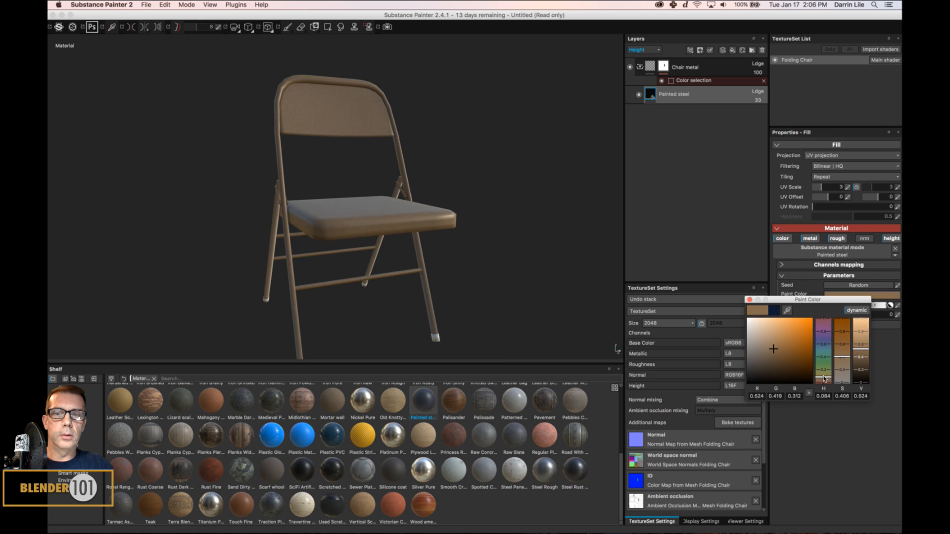
mouse_move(862, 350)
mouse_down()
mouse_move(862, 361)
mouse_move(861, 349)
mouse_up()
mouse_move(774, 349)
mouse_down()
mouse_move(780, 344)
mouse_move(821, 377)
mouse_up()
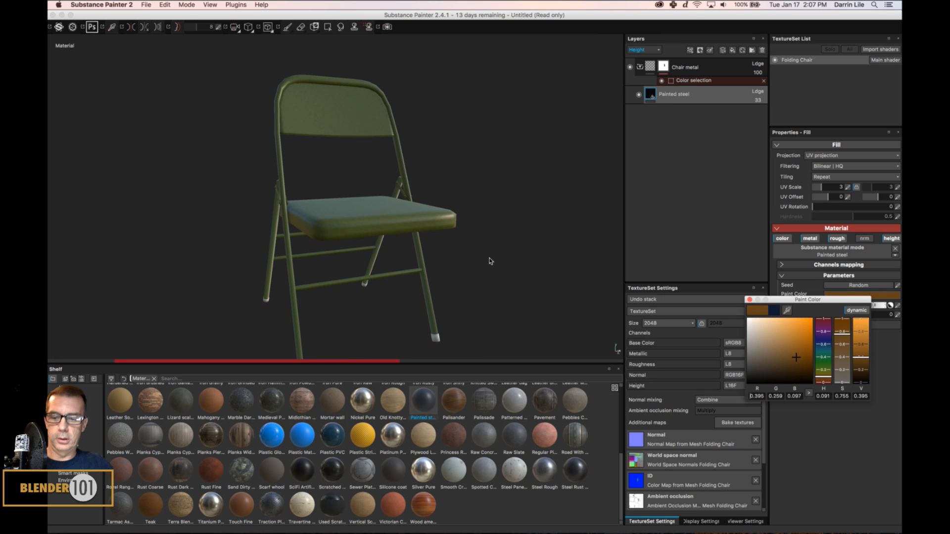
- Soften the paint to a light beige by setting its color saturation to about 0.266 and value to about 0.608
mouse_move(397, 237)
alt+mouse_down()
mouse_move(419, 252)
mouse_move(444, 246)
mouse_move(421, 241)
mouse_move(430, 243)
alt+mouse_up()
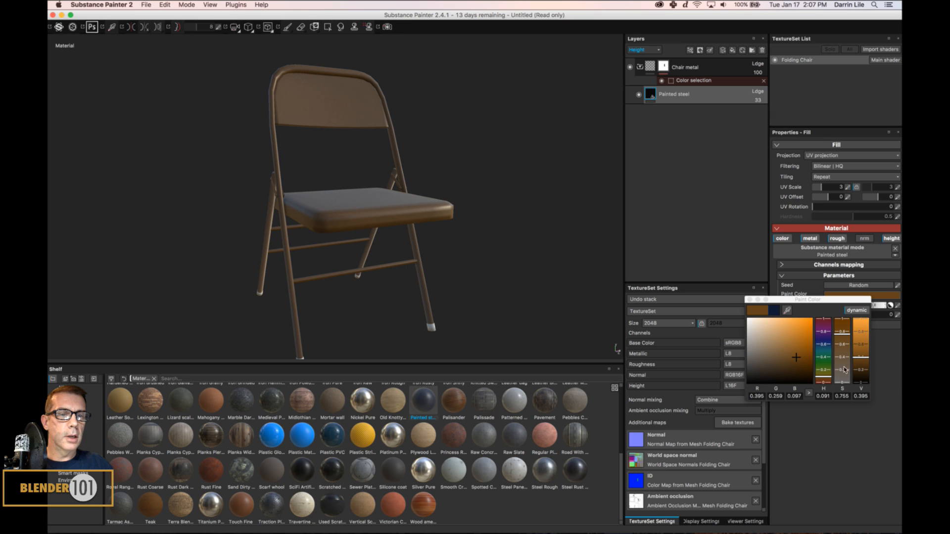
drag(843, 337, 845, 354)
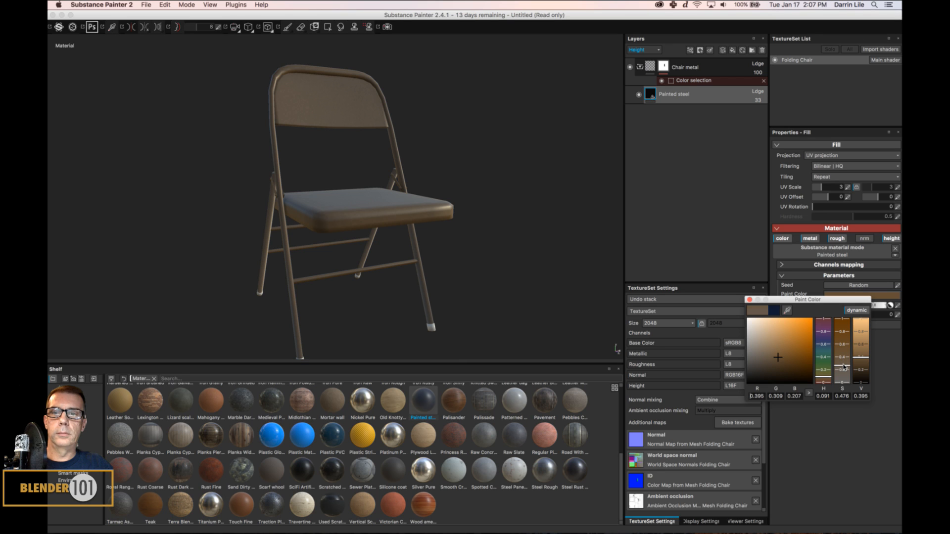
drag(843, 367, 844, 374)
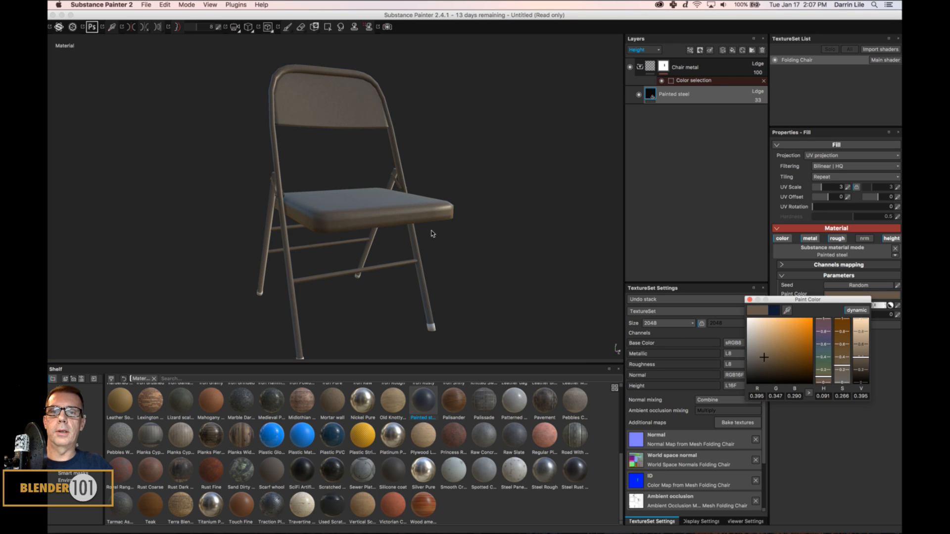
alt+middle_drag(458, 276, 451, 261)
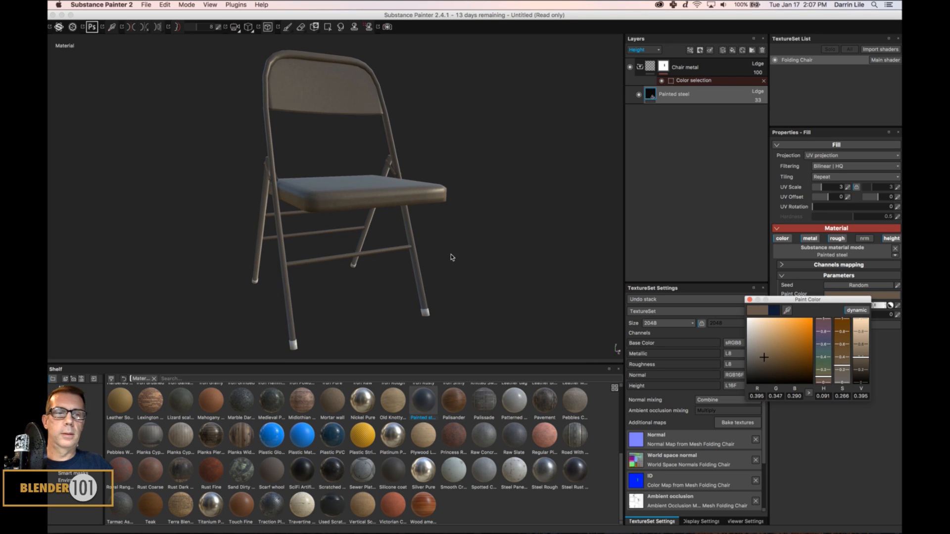
drag(864, 361, 864, 343)
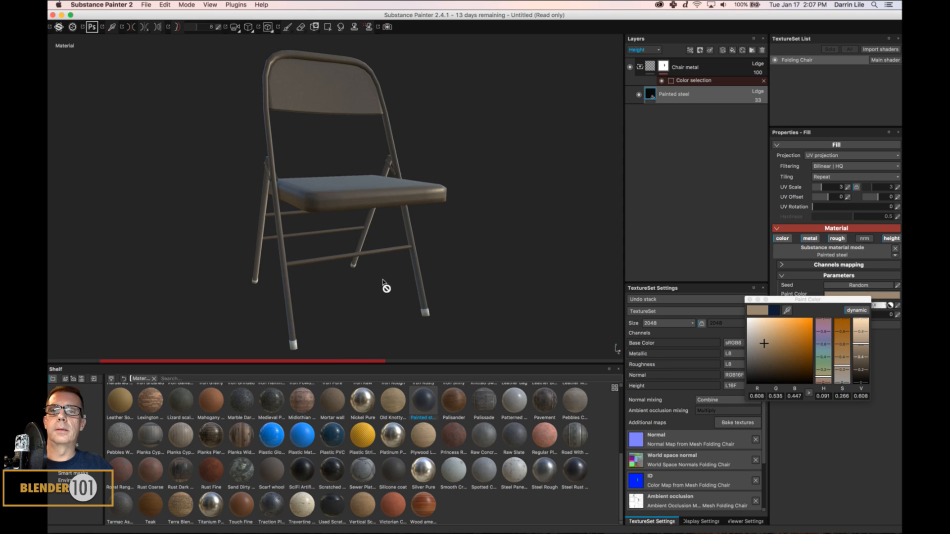
- Set the Painted steel layer's UV Scale to 1 while checking the pattern on the backrest
alt+drag(382, 281, 396, 321)
scroll(424, 206, up, 3)
alt+middle_drag(428, 243, 508, 395)
scroll(440, 233, up, 5)
alt+middle_drag(456, 247, 519, 346)
alt+drag(381, 297, 399, 264)
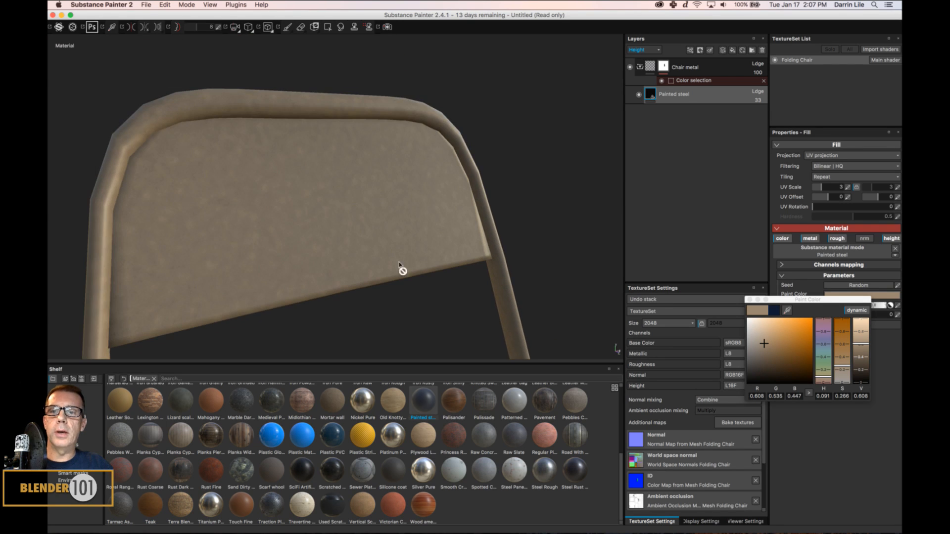
double_click(841, 187)
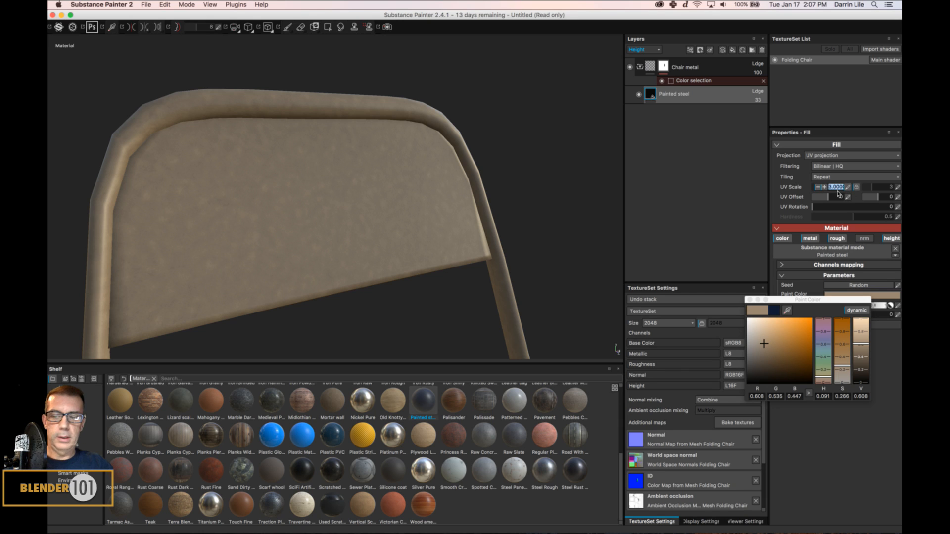
text(1)
key(Return)
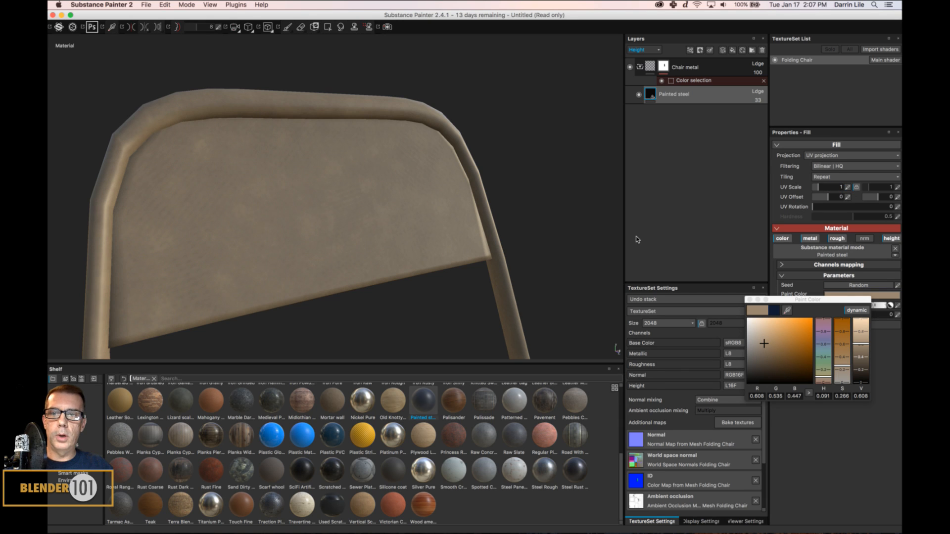
- Darken the paint color to a value of about 0.497 and slightly lower the Paint Roughness
scroll(381, 243, down, 5)
alt+drag(396, 254, 693, 353)
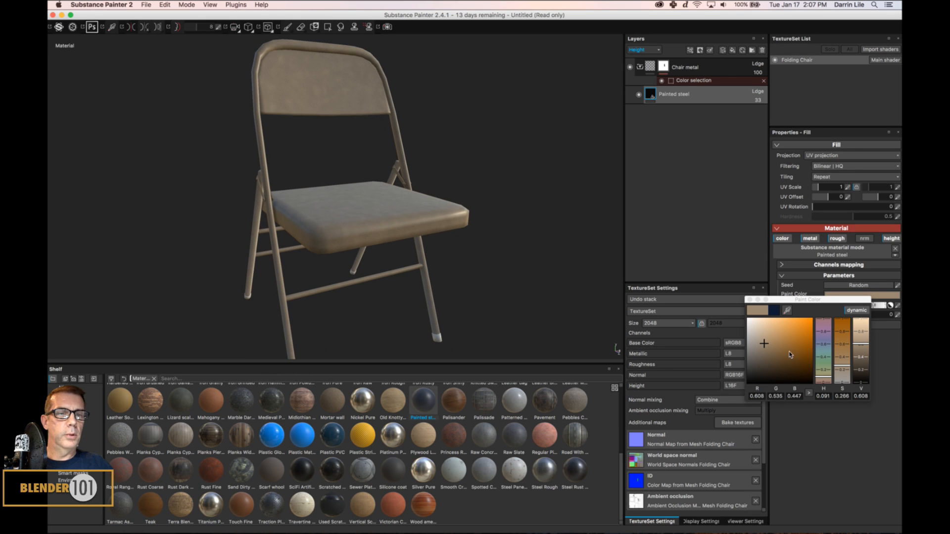
drag(863, 348, 863, 354)
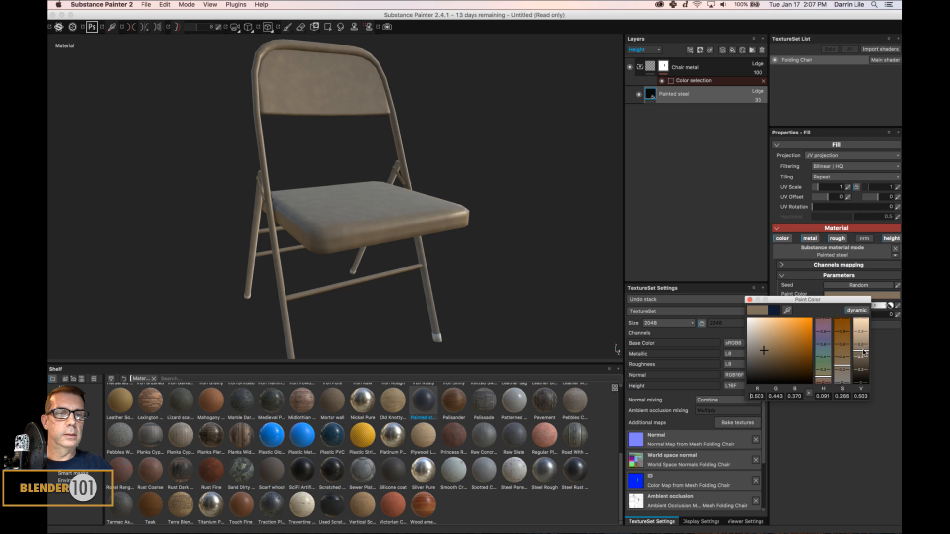
click(599, 290)
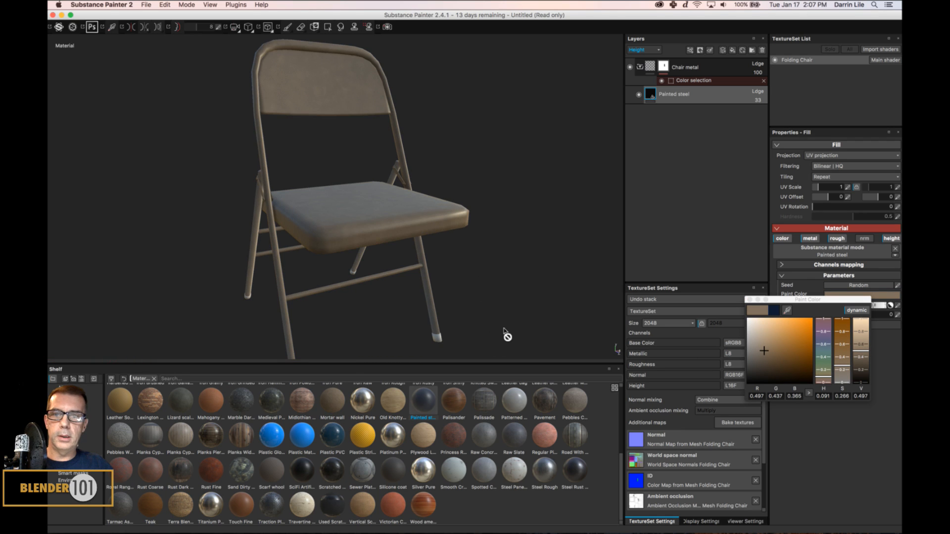
mouse_move(504, 329)
alt+mouse_down()
mouse_move(483, 320)
mouse_move(487, 333)
mouse_move(490, 325)
alt+mouse_up()
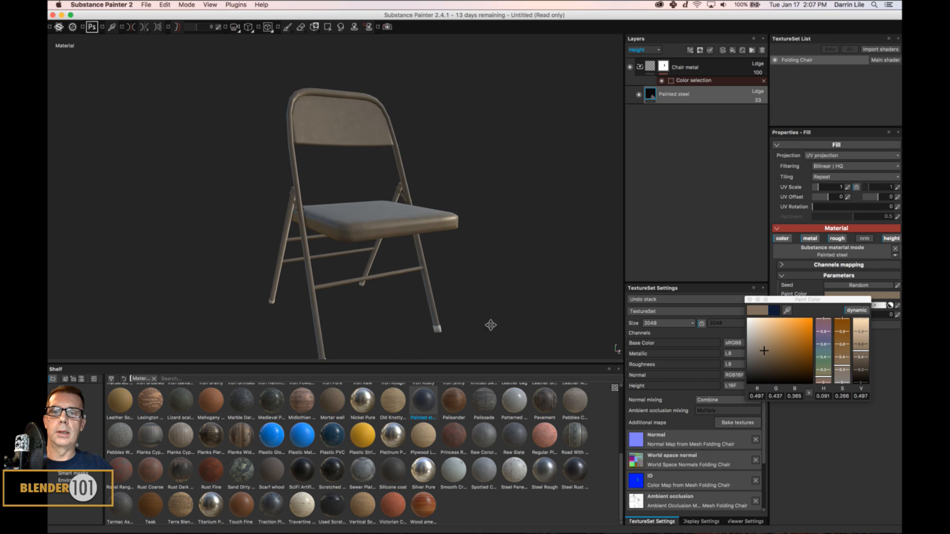
alt+middle_drag(490, 325, 483, 312)
click(749, 300)
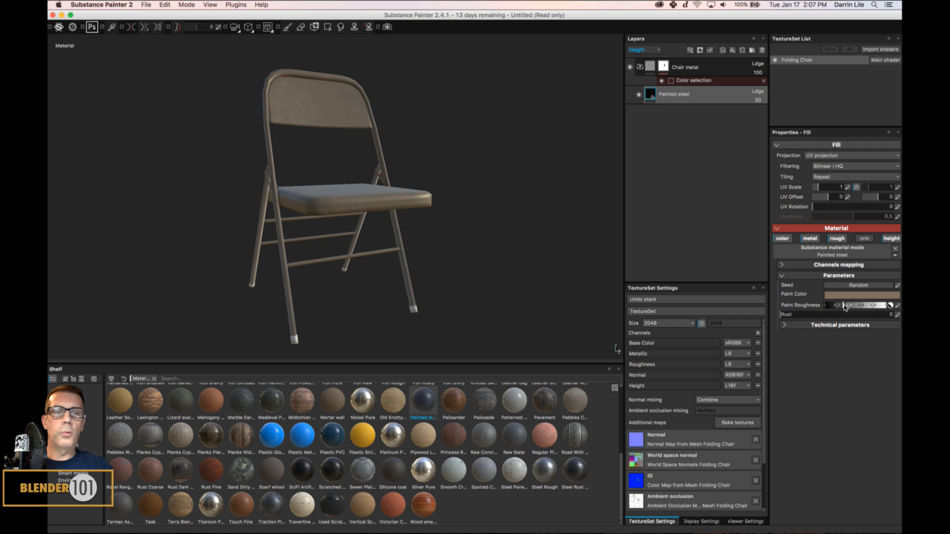
drag(840, 305, 838, 307)
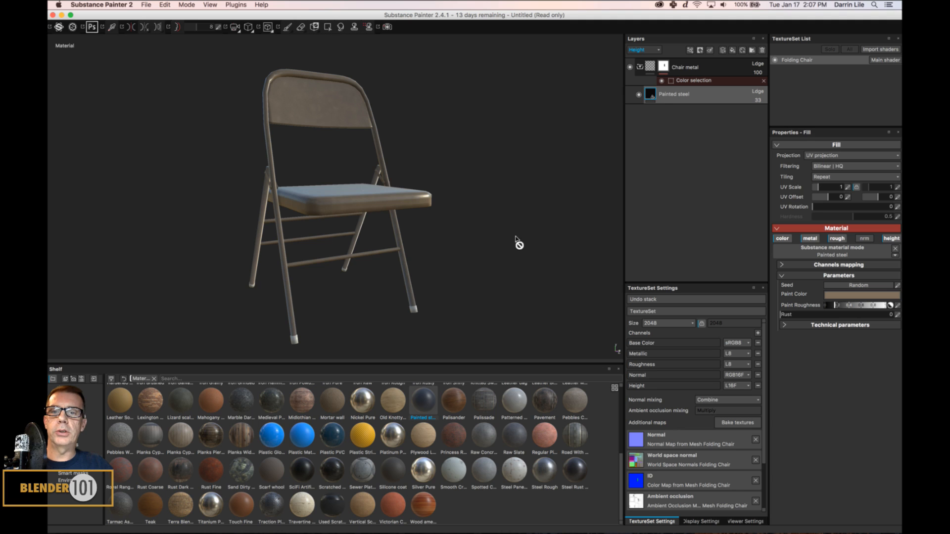
- Add the Iron Rusty material from the shelf to the Chair metal group, beneath the Painted steel layer
alt+drag(506, 249, 500, 252)
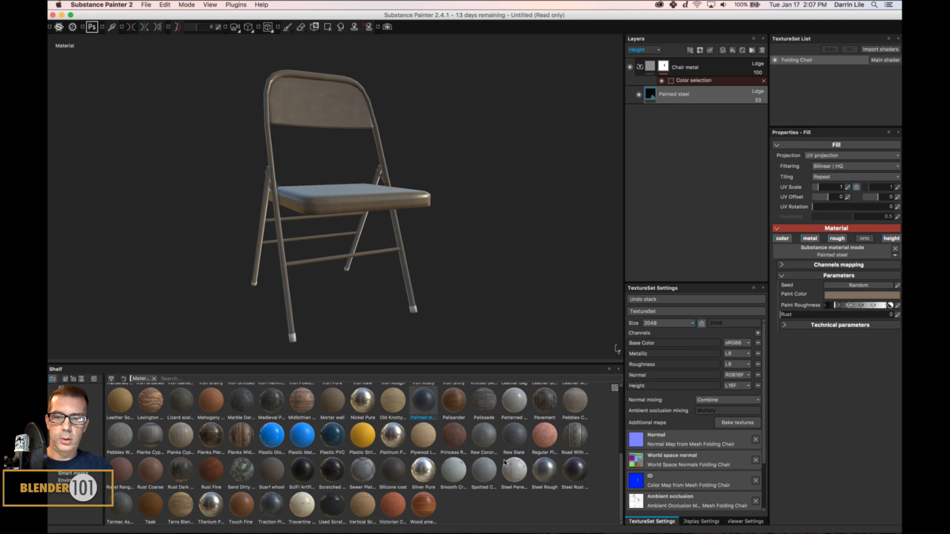
scroll(464, 451, up, 5)
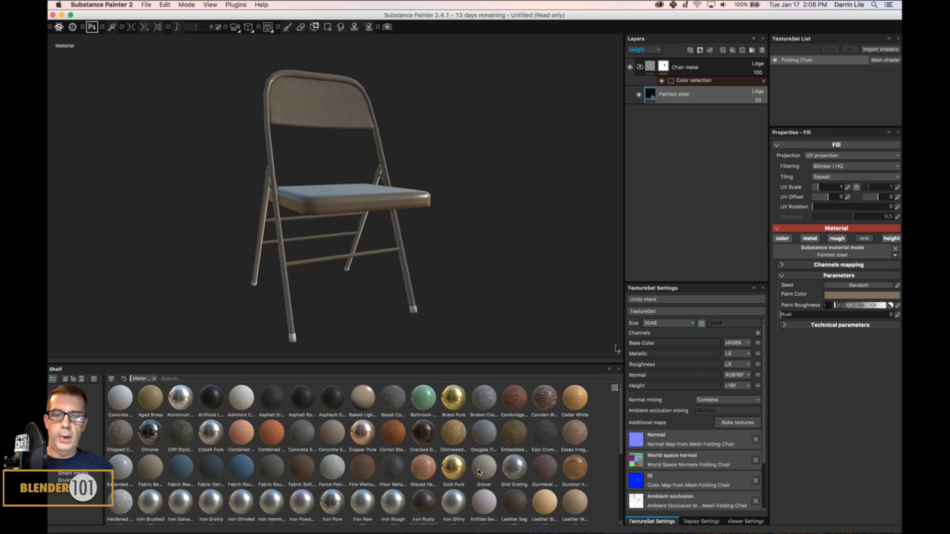
scroll(475, 467, down, 5)
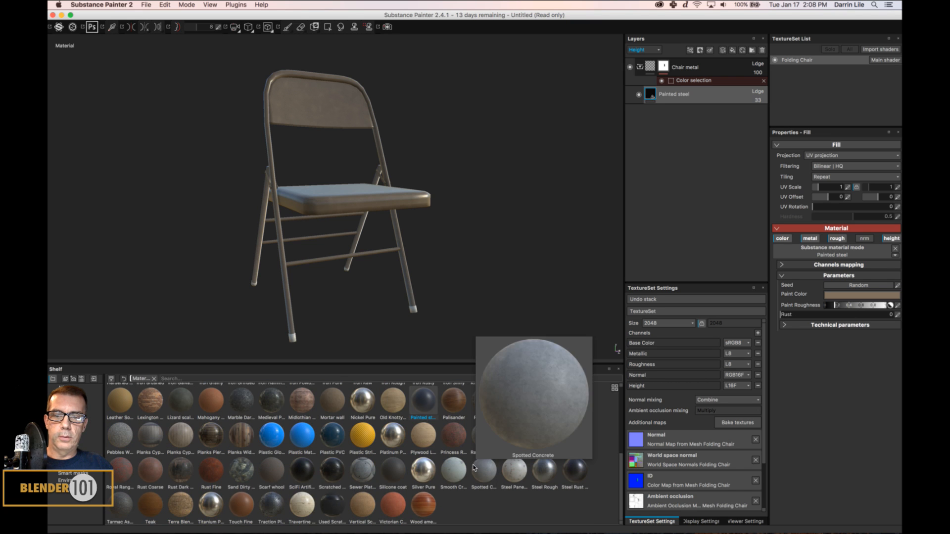
scroll(299, 438, up, 5)
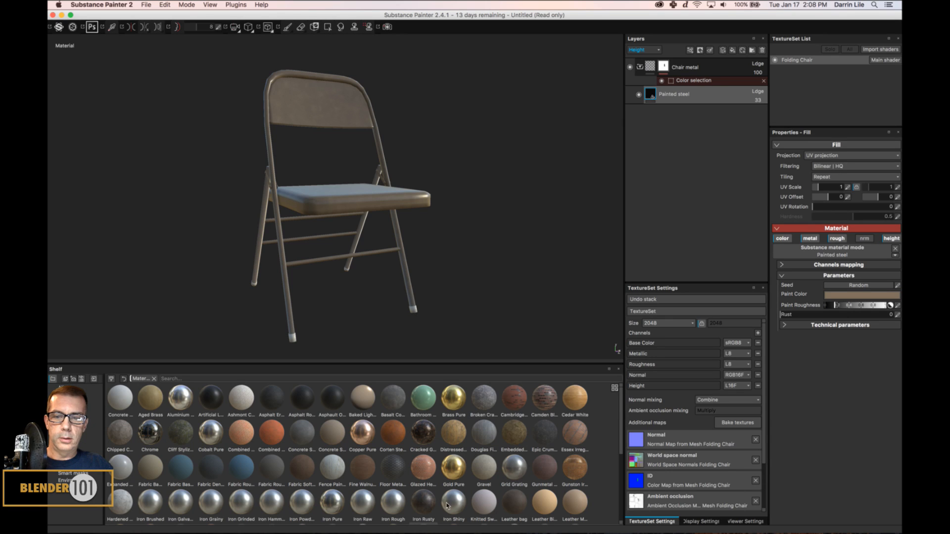
mouse_move(432, 501)
mouse_down()
mouse_move(424, 502)
mouse_move(720, 94)
mouse_up()
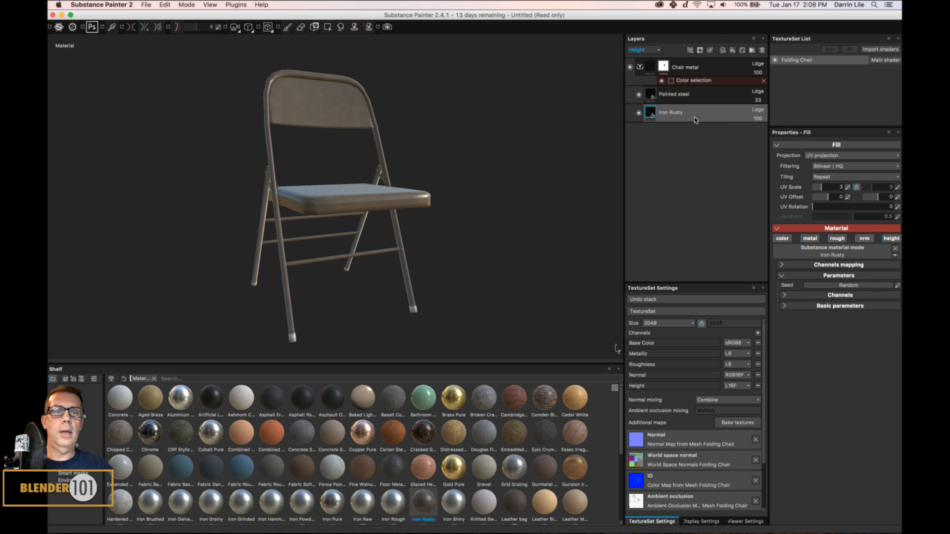
- Add a black mask to the Painted steel layer so the rusty iron beneath shows through
click(704, 94)
right_click(705, 94)
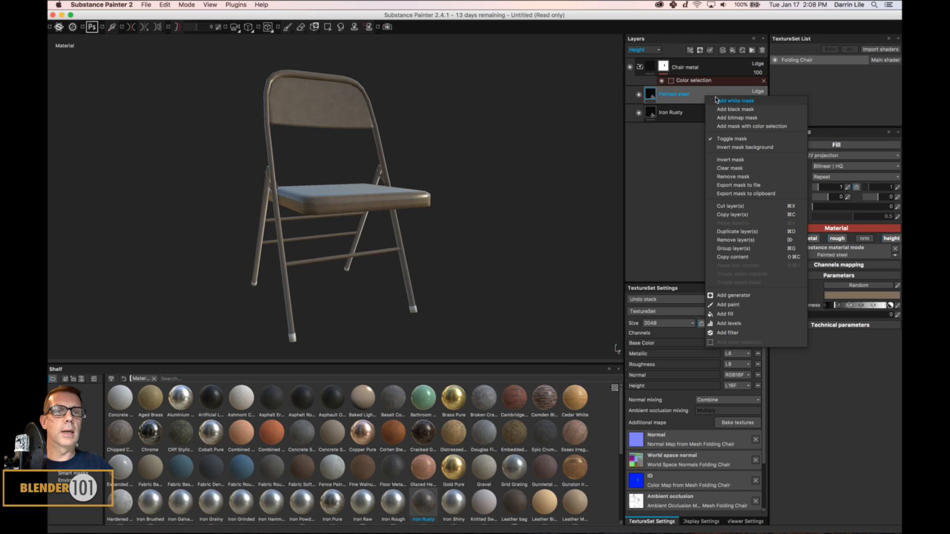
click(720, 109)
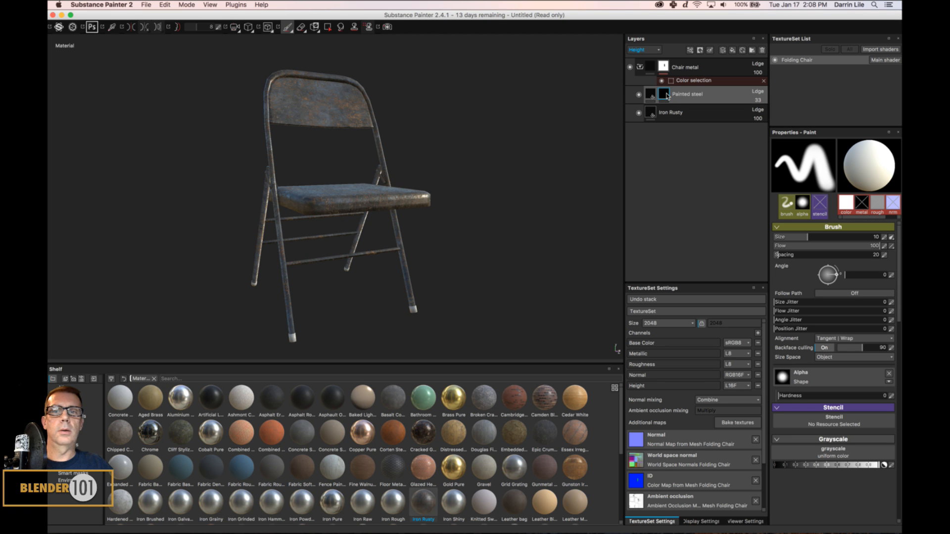
alt+drag(433, 183, 444, 190)
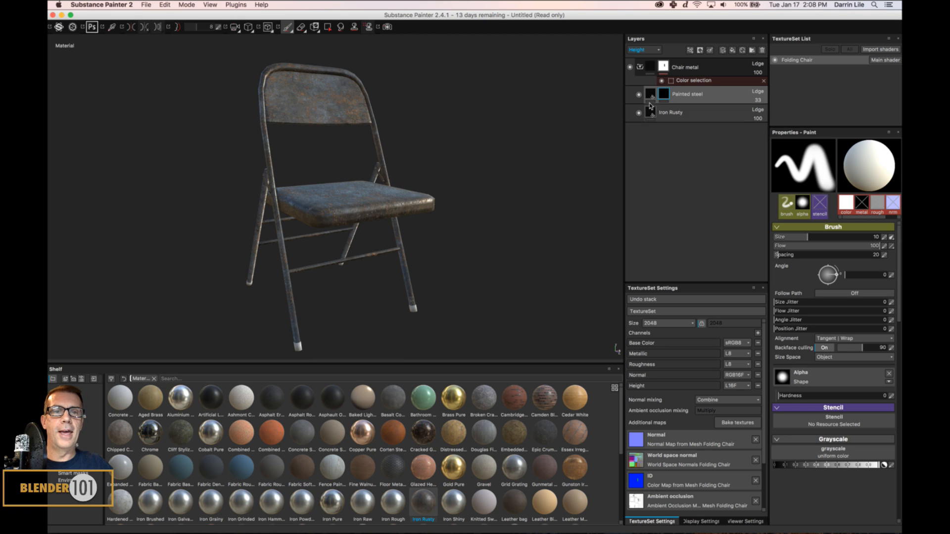
- Add an MG Dirt generator to the Painted steel mask and turn its Invert option on
right_click(666, 94)
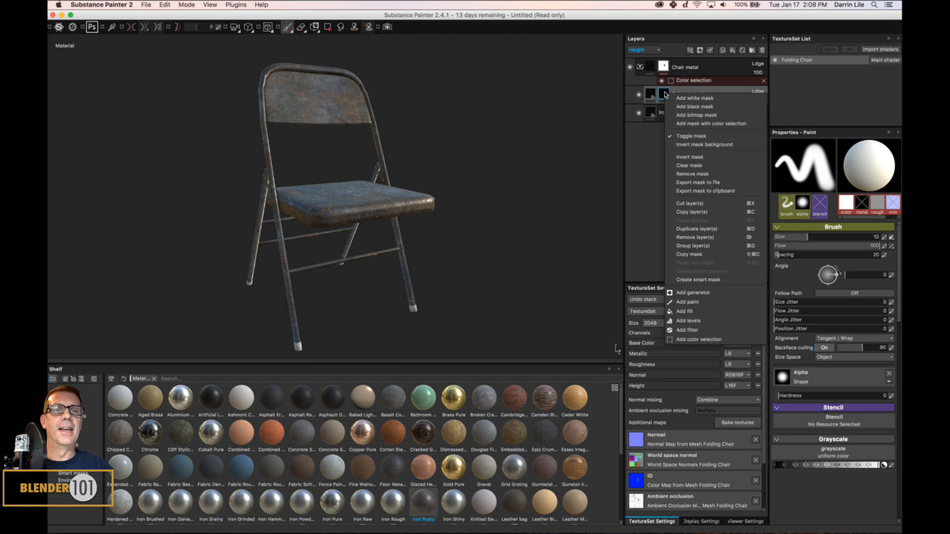
click(710, 293)
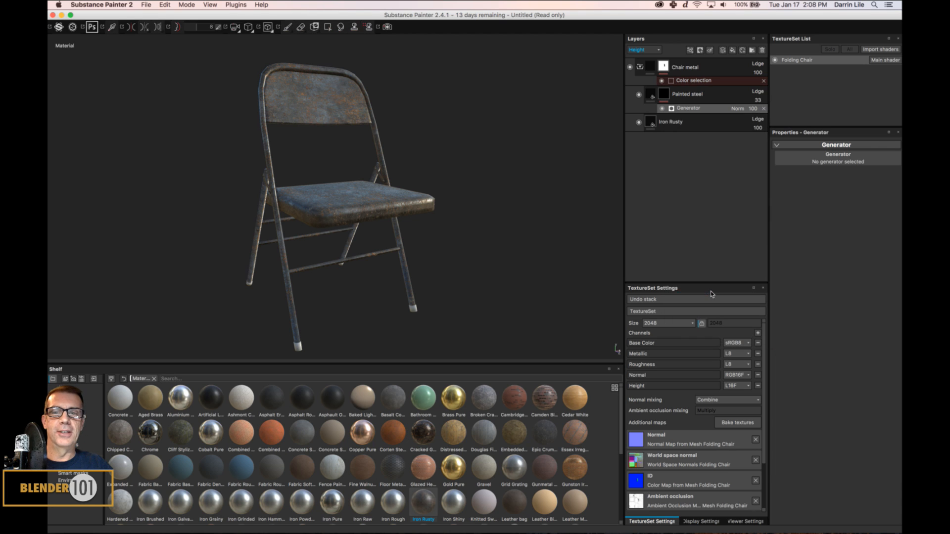
click(825, 159)
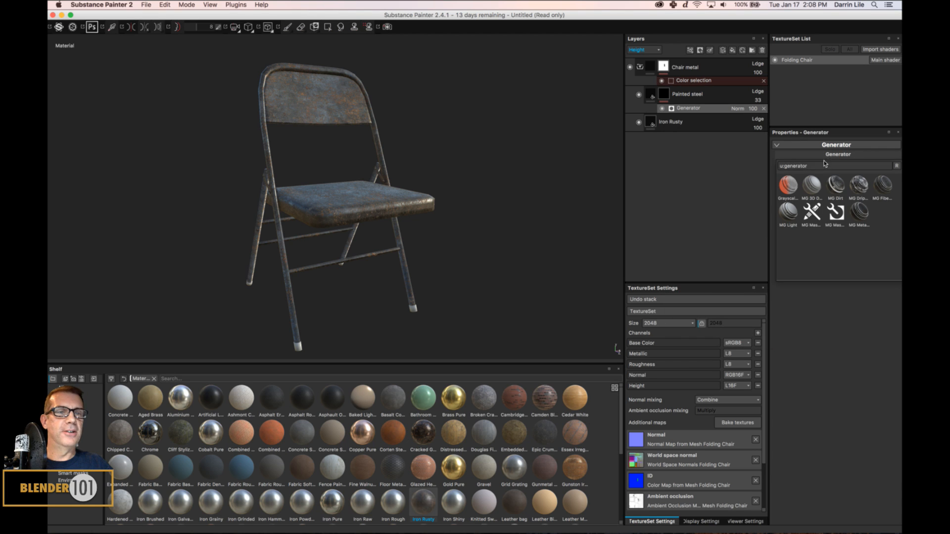
click(836, 186)
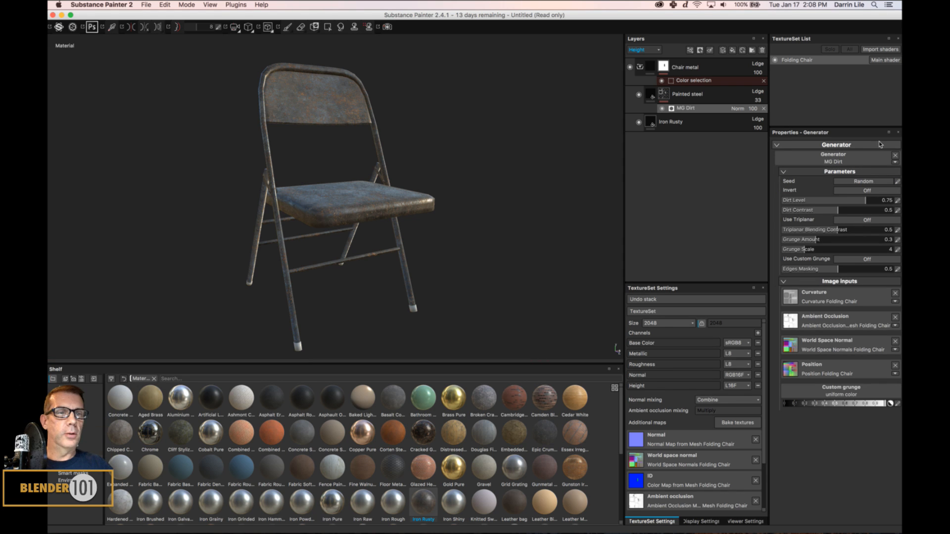
click(846, 192)
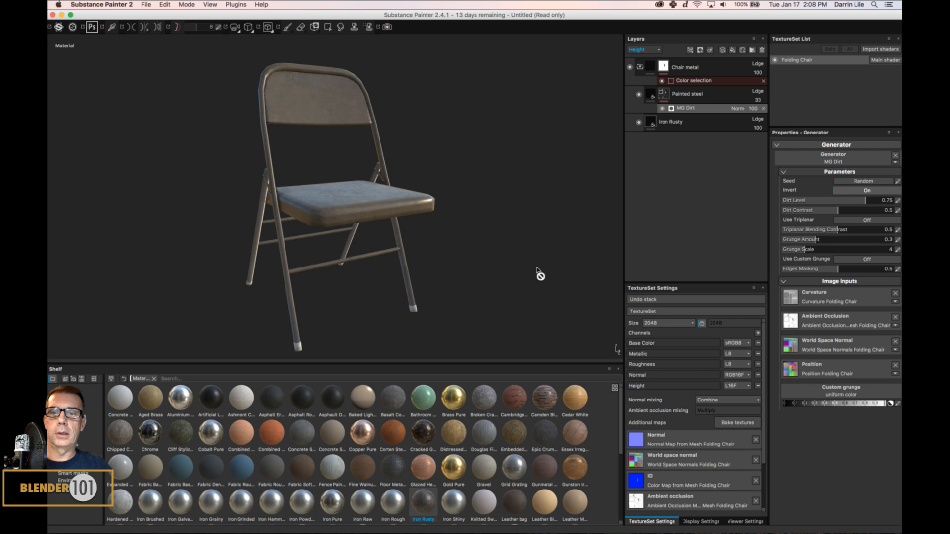
- Set the MG Dirt generator's Dirt Level to 0.82, checking the rust on the seat and backrest
alt+drag(509, 271, 489, 284)
scroll(505, 239, up, 3)
alt+middle_drag(446, 273, 471, 261)
alt+drag(472, 267, 487, 282)
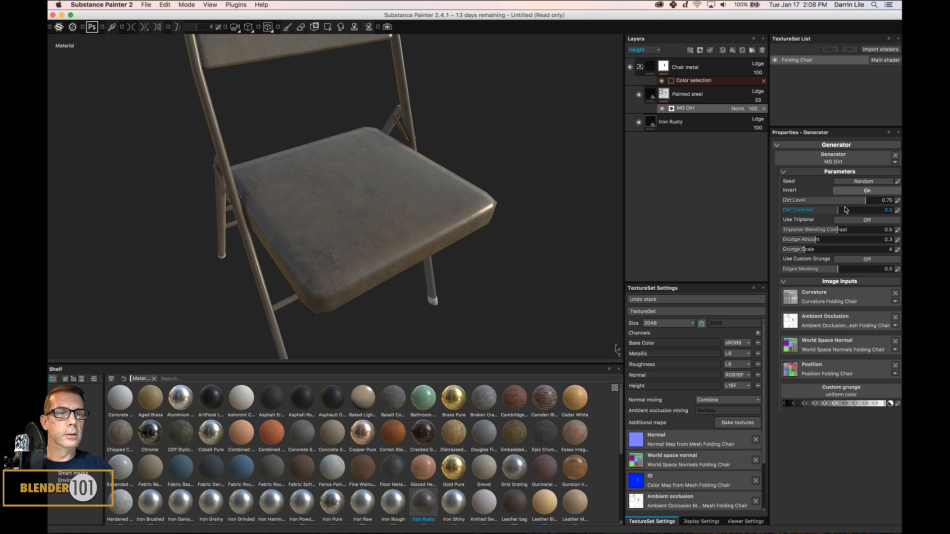
drag(878, 201, 882, 200)
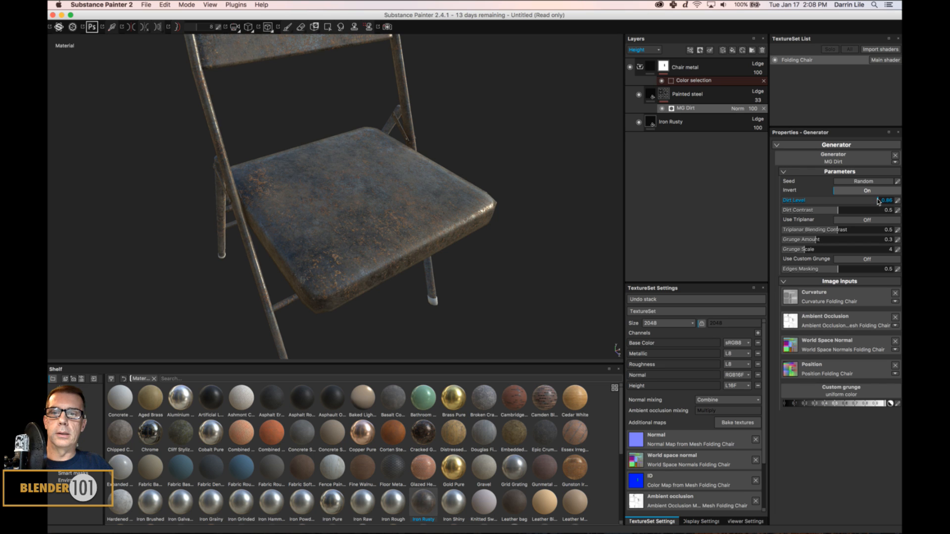
alt+drag(482, 262, 466, 248)
scroll(460, 230, down, 4)
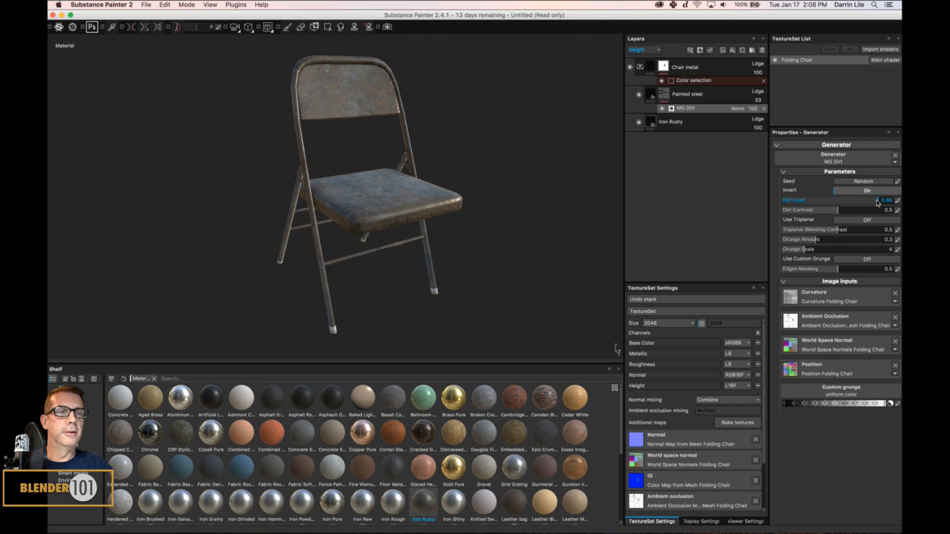
drag(877, 200, 879, 202)
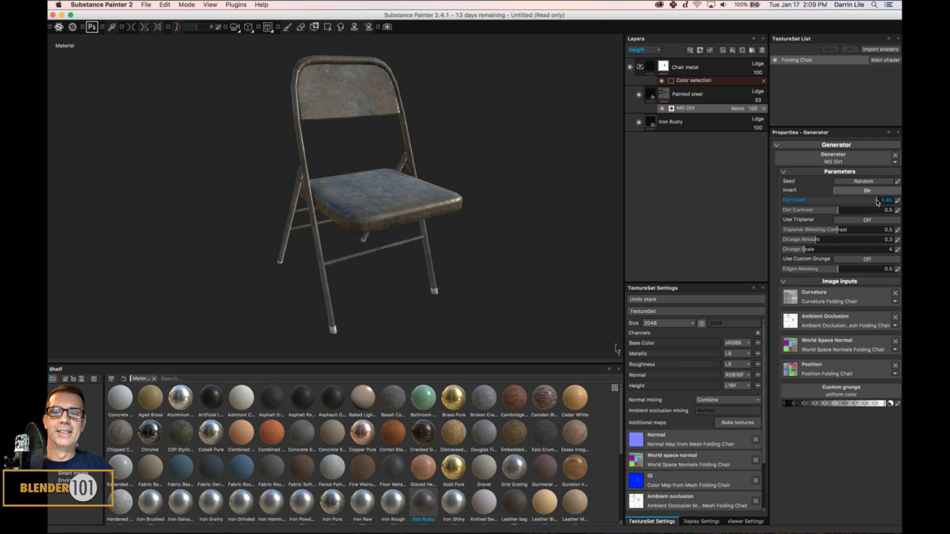
- Examine the rust and paint blend on the whole chair from several angles and under rotated environment lighting
alt+drag(557, 248, 552, 269)
alt+right_drag(552, 268, 708, 277)
alt+right_drag(534, 292, 429, 271)
alt+drag(428, 269, 479, 252)
shift+right_drag(445, 250, 519, 246)
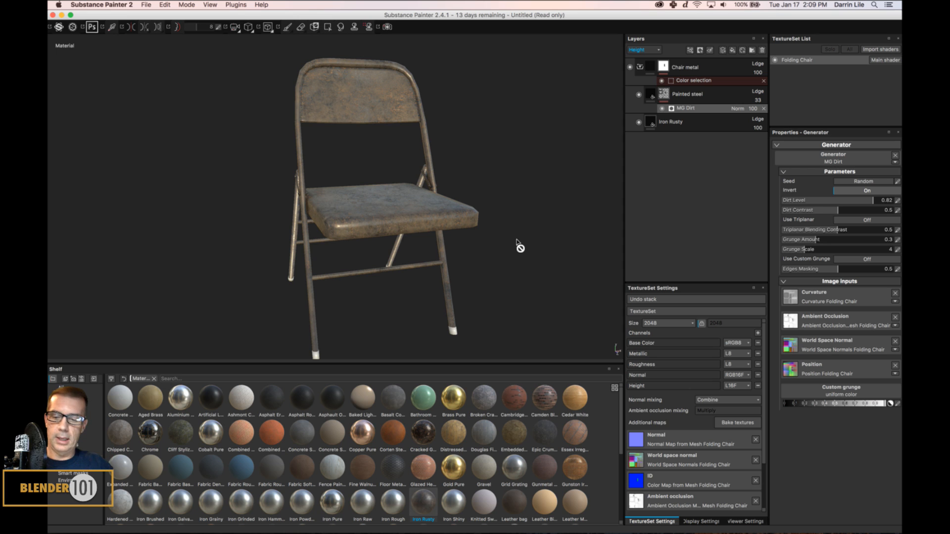
scroll(528, 237, down, 3)
mouse_move(523, 244)
alt+mouse_down()
mouse_move(365, 280)
mouse_move(609, 255)
mouse_move(800, 248)
mouse_move(544, 259)
mouse_move(530, 246)
mouse_move(538, 247)
alt+mouse_up()
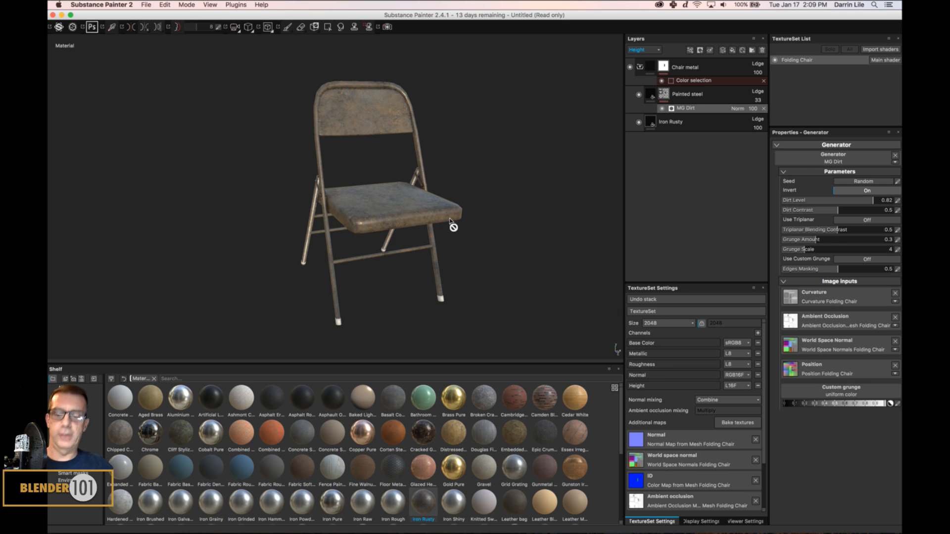
alt+drag(458, 222, 483, 255)
scroll(438, 252, up, 3)
scroll(487, 240, down, 3)
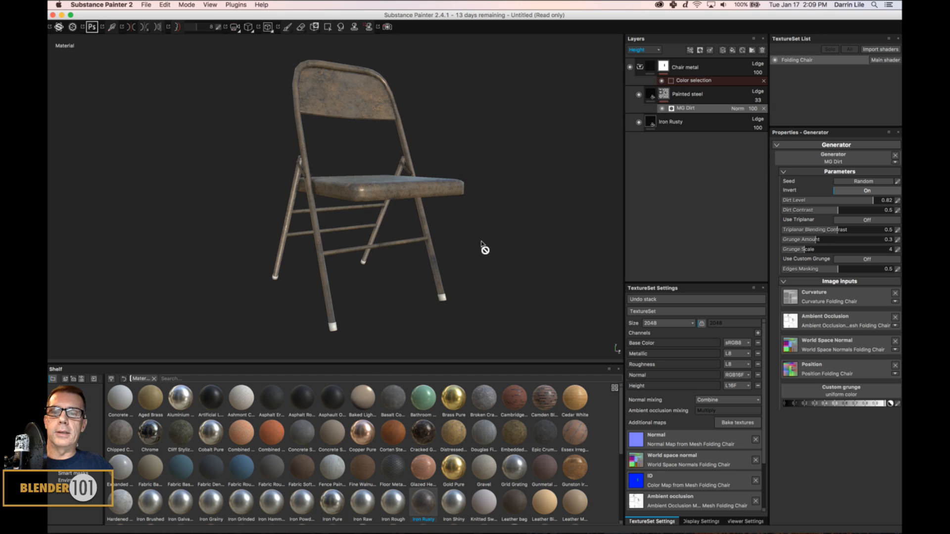
alt+drag(479, 243, 503, 269)
scroll(491, 263, up, 4)
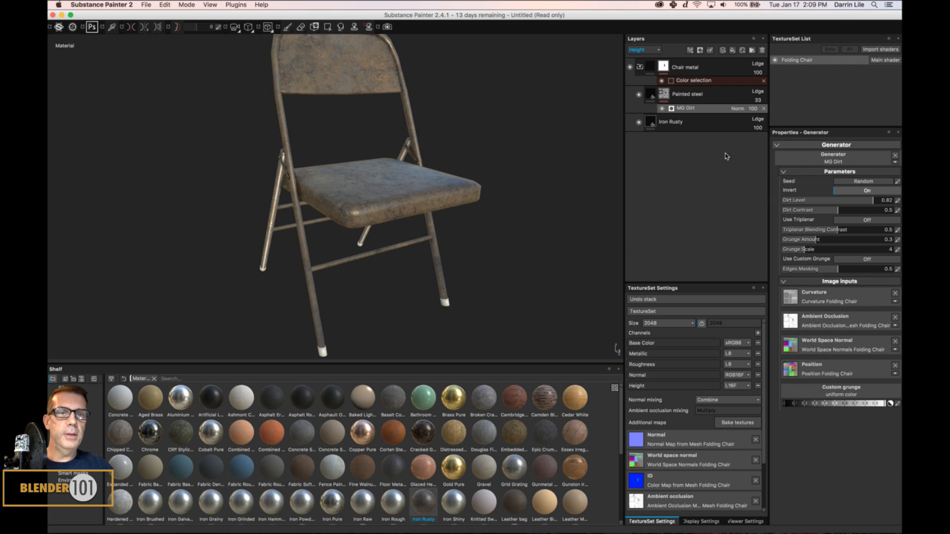
- Lighten the Painted steel layer's Paint Color to a saturation of about 0.313 and a value of about 0.667
click(682, 123)
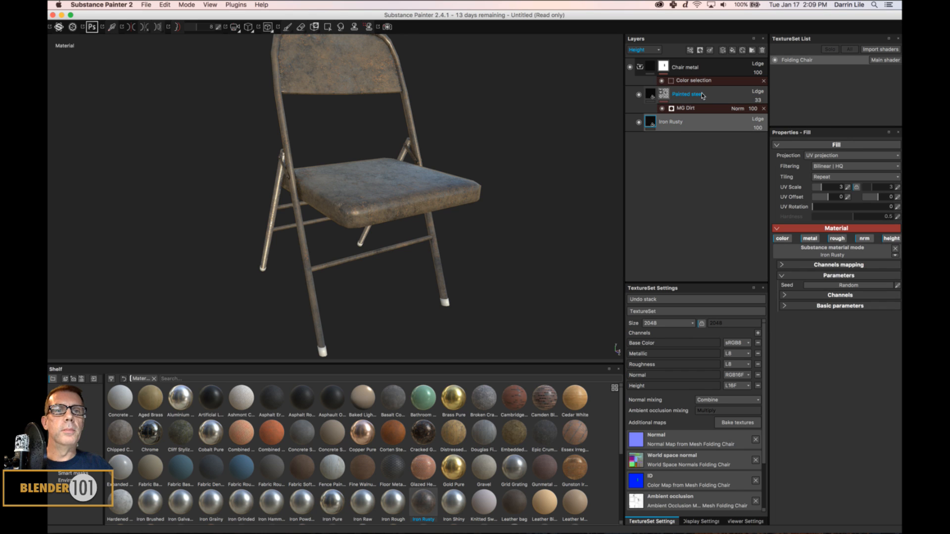
click(703, 95)
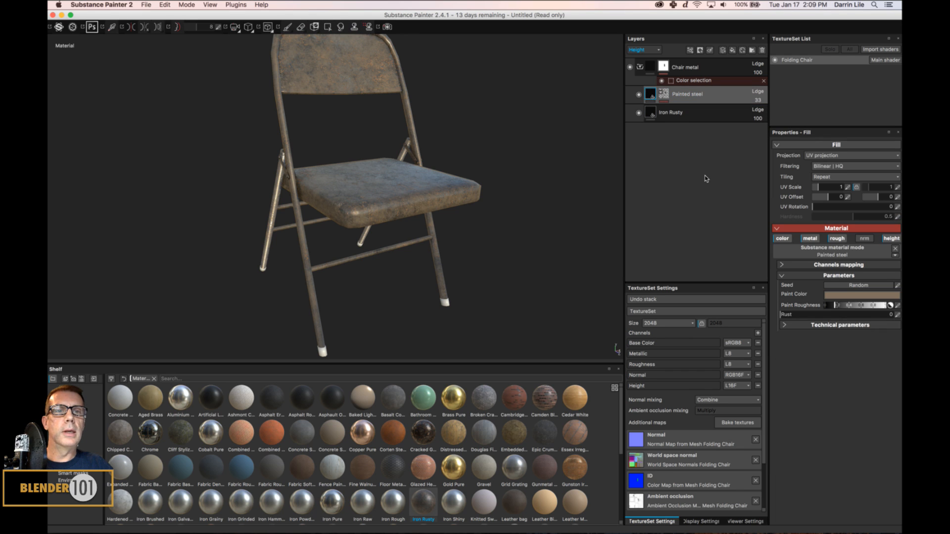
click(841, 295)
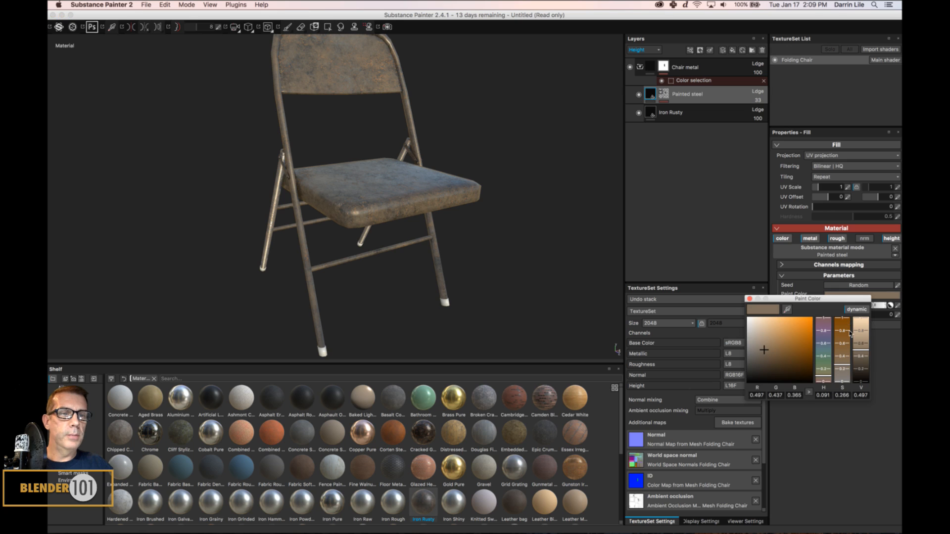
drag(863, 351, 865, 338)
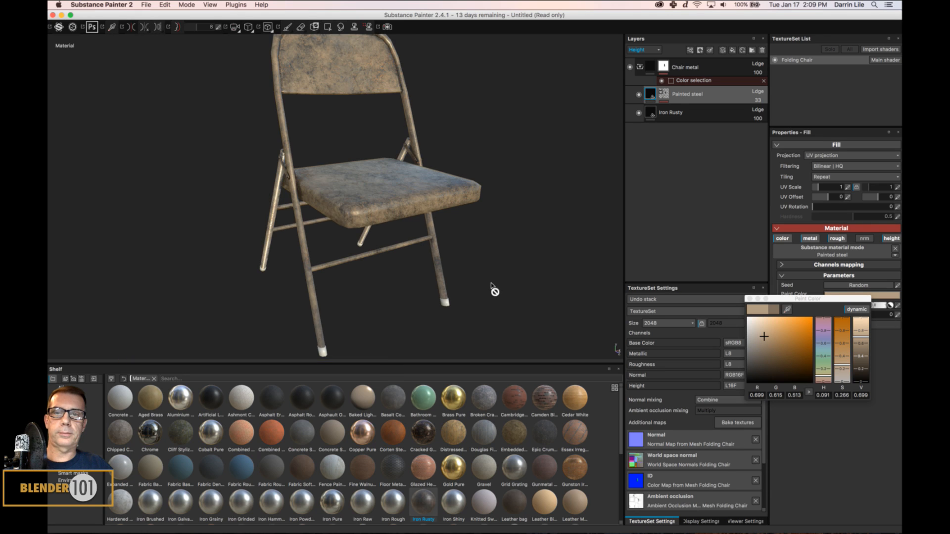
scroll(497, 287, down, 5)
alt+drag(499, 287, 477, 302)
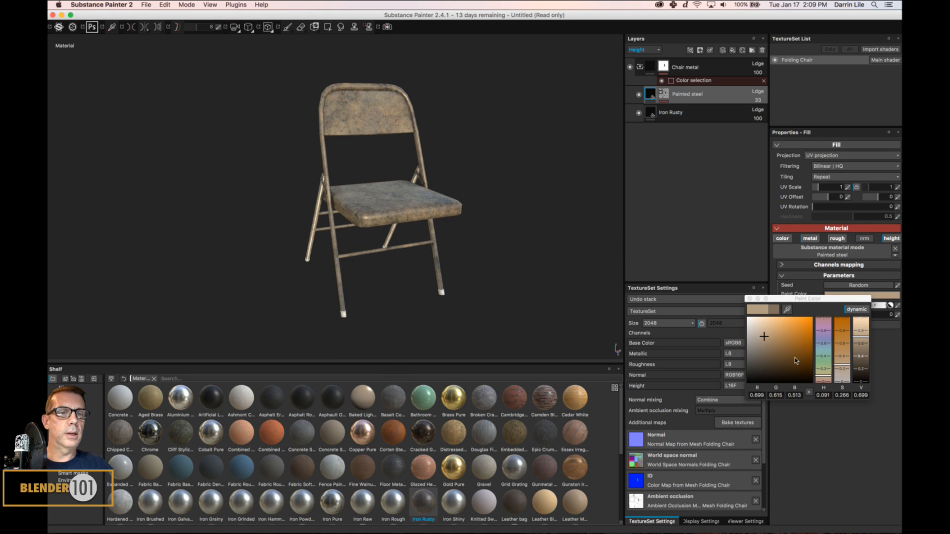
click(766, 338)
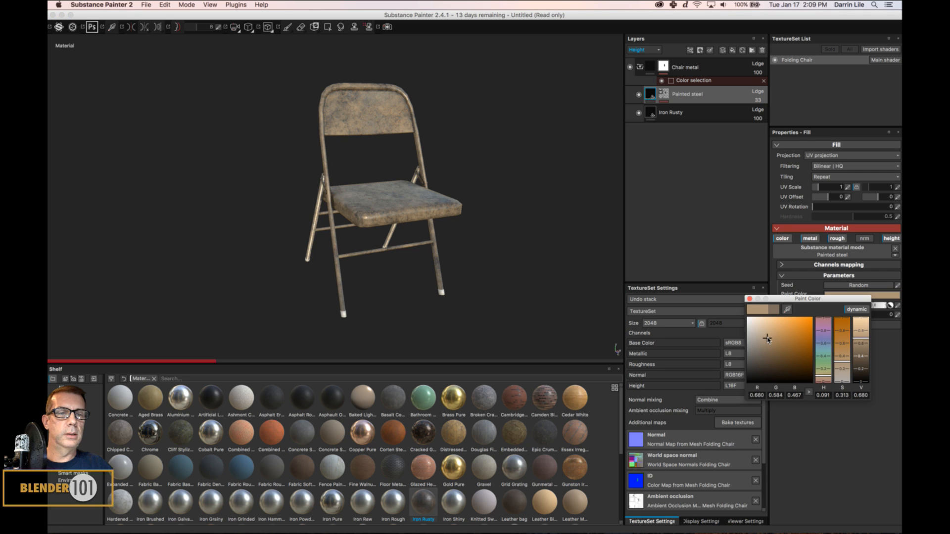
alt+drag(483, 269, 524, 243)
click(749, 299)
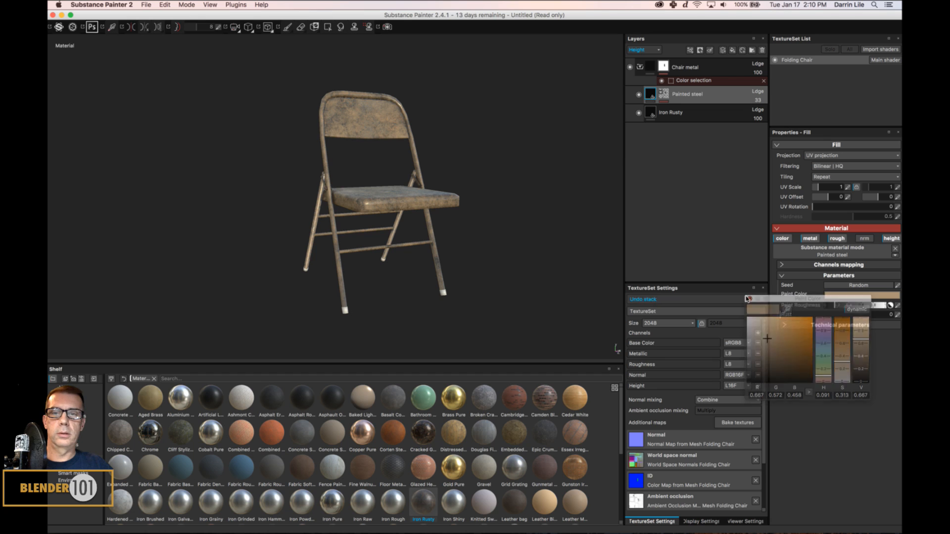
alt+drag(501, 204, 499, 218)
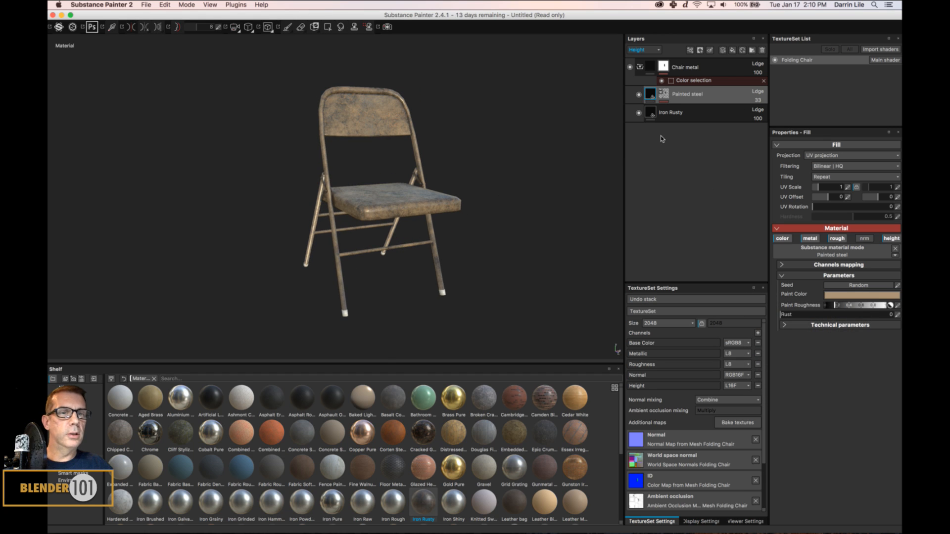
- Set the MG Dirt generator's Dirt Contrast to 0.21 and Grunge Amount to 0.32 on the Painted steel mask
click(674, 120)
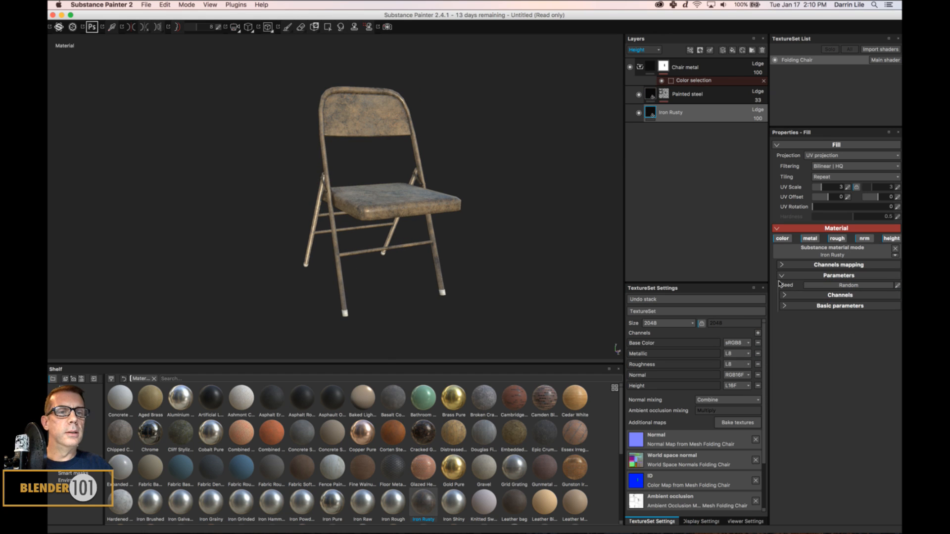
double_click(689, 95)
click(688, 96)
click(665, 95)
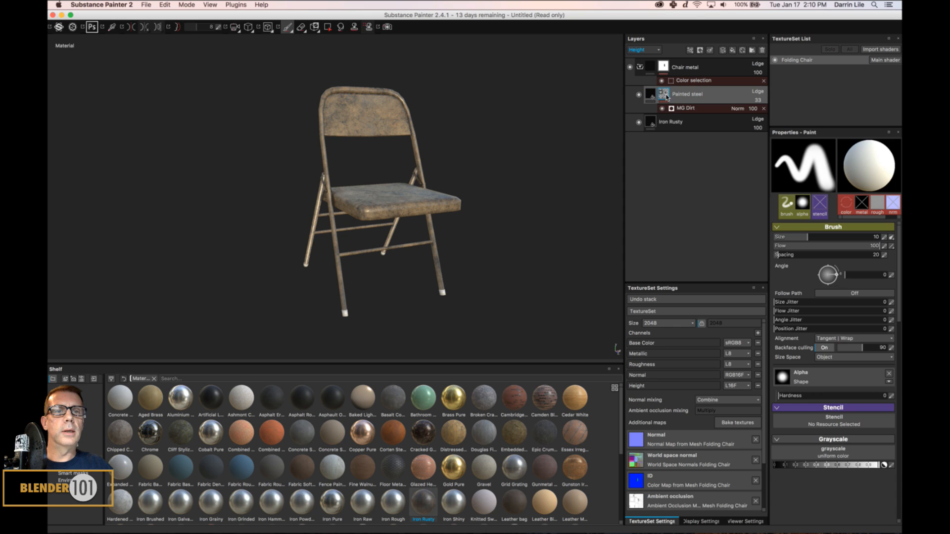
click(703, 110)
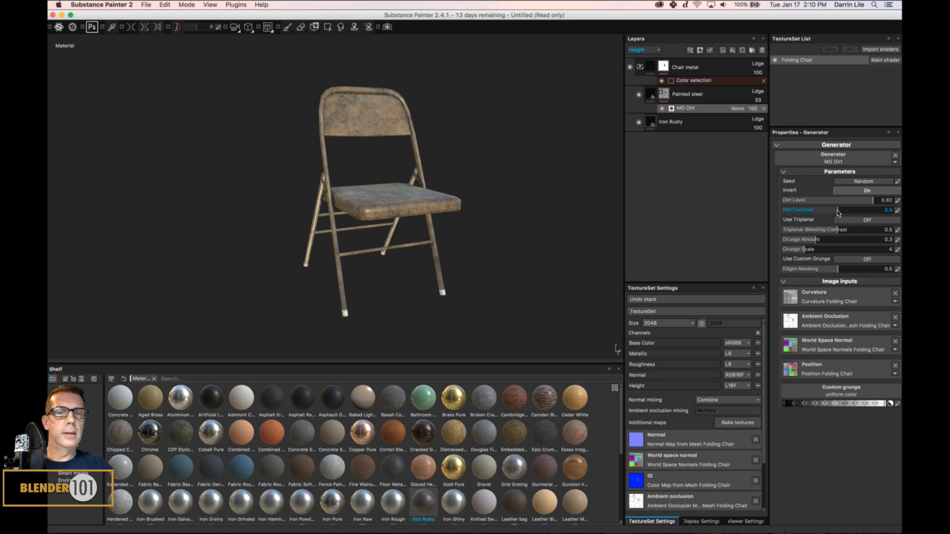
mouse_move(839, 213)
mouse_down()
mouse_move(861, 212)
mouse_move(806, 213)
mouse_up()
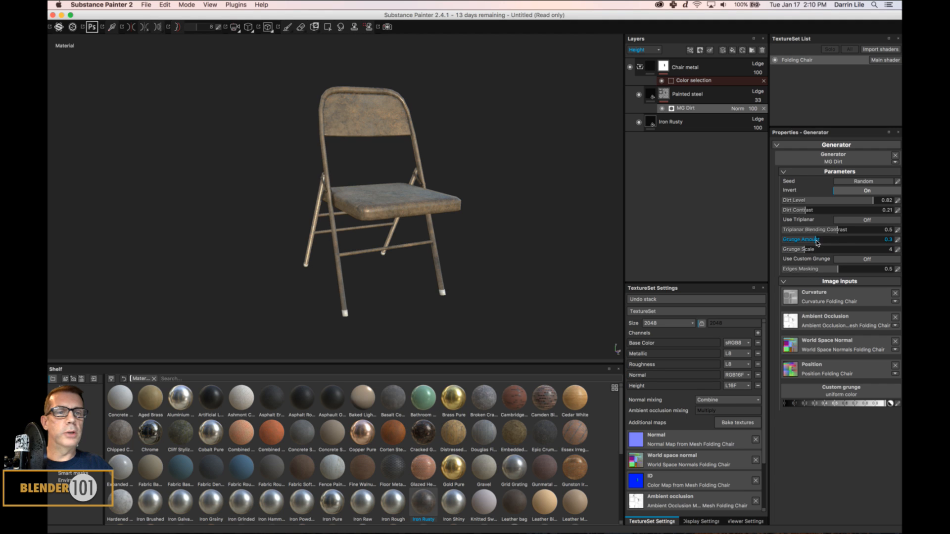
mouse_move(816, 241)
mouse_down()
mouse_move(845, 240)
mouse_move(808, 242)
mouse_move(819, 242)
mouse_up()
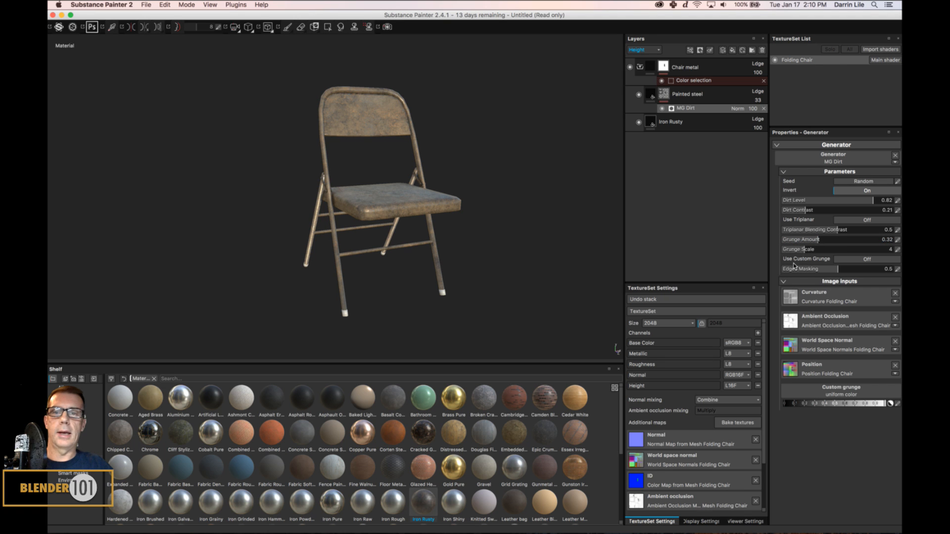
- Start saving the project and browse to the Substance Painter 2 folder in Documents
alt+drag(489, 233, 523, 242)
key(super+s)
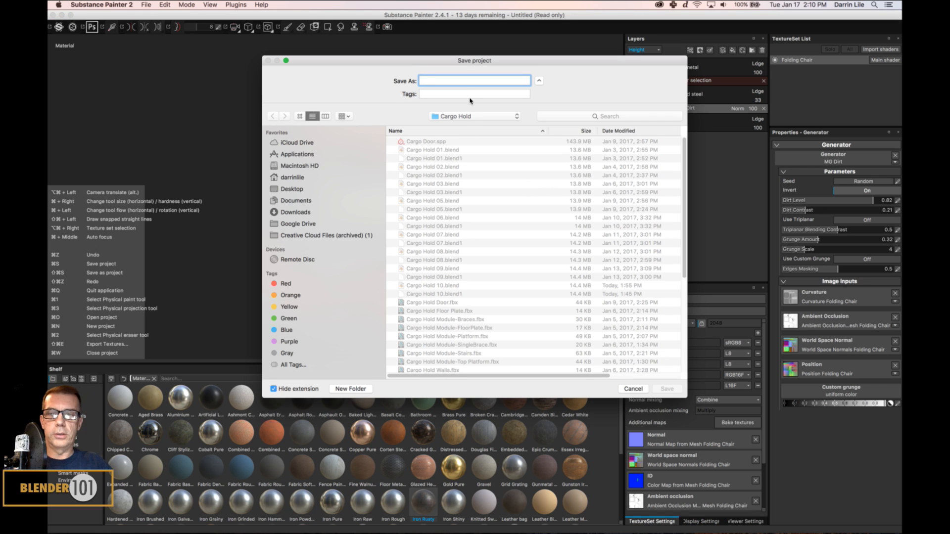
click(299, 201)
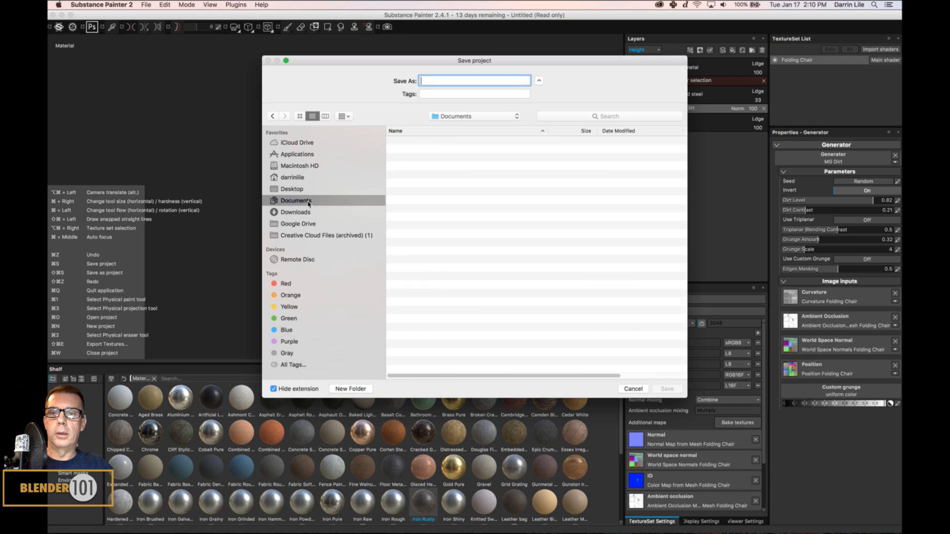
scroll(454, 257, down, 5)
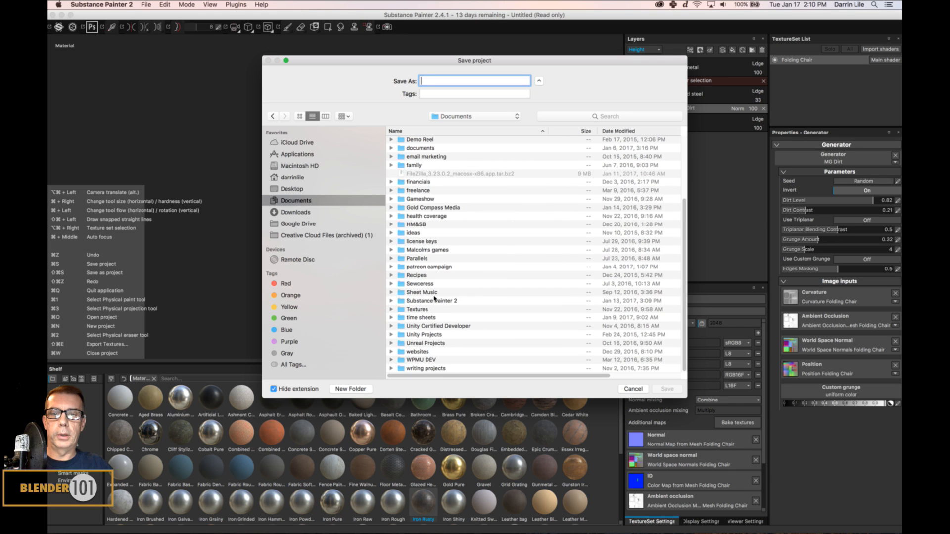
double_click(431, 301)
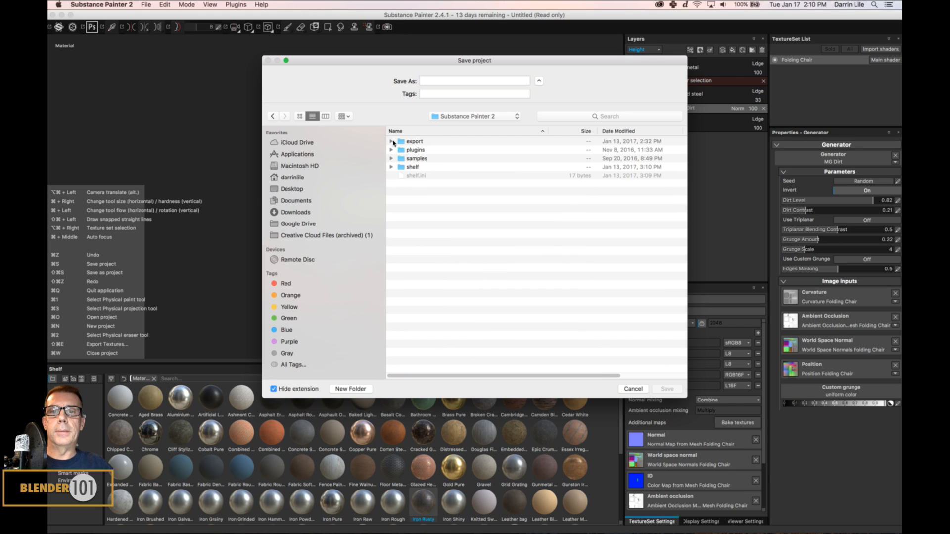
- Look through the subfolders of the export folder for a suitable place to save the project
click(391, 142)
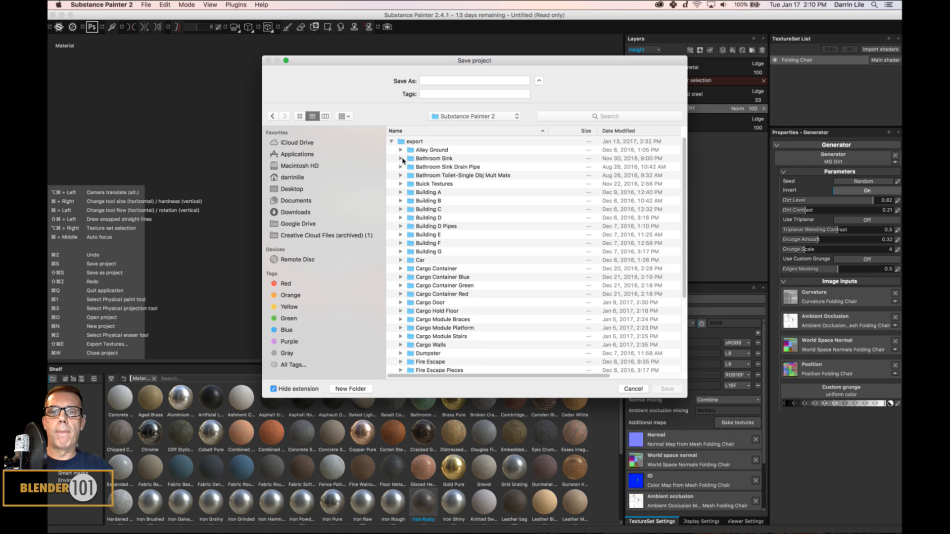
click(400, 159)
click(400, 158)
click(391, 142)
click(443, 85)
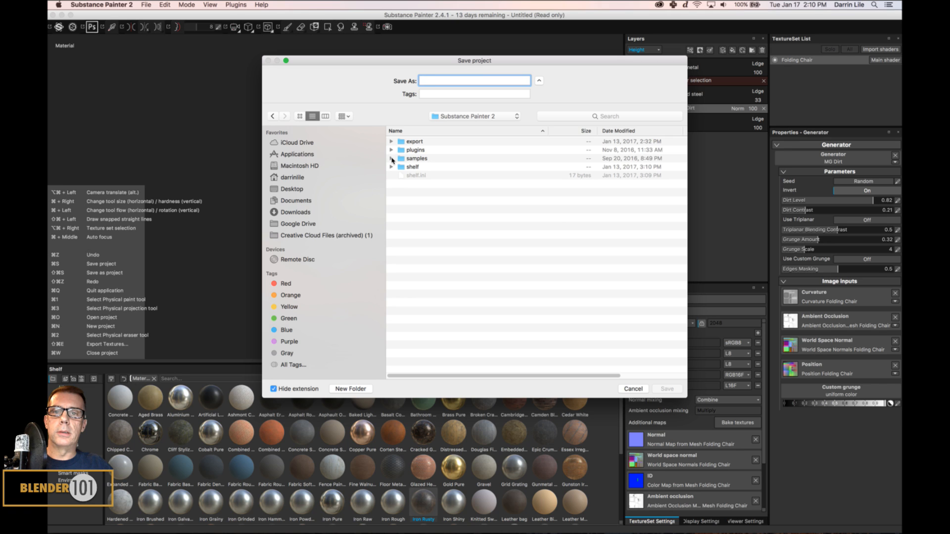
click(391, 142)
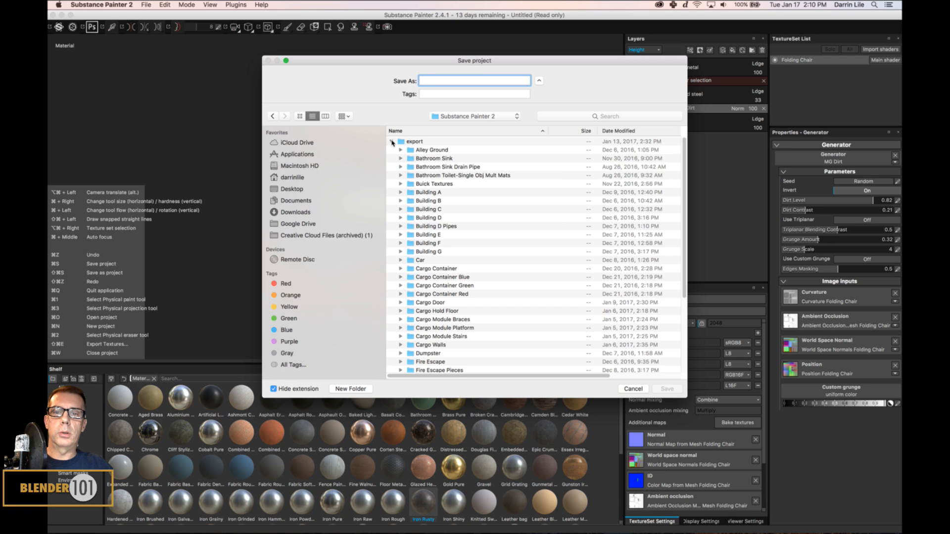
click(399, 269)
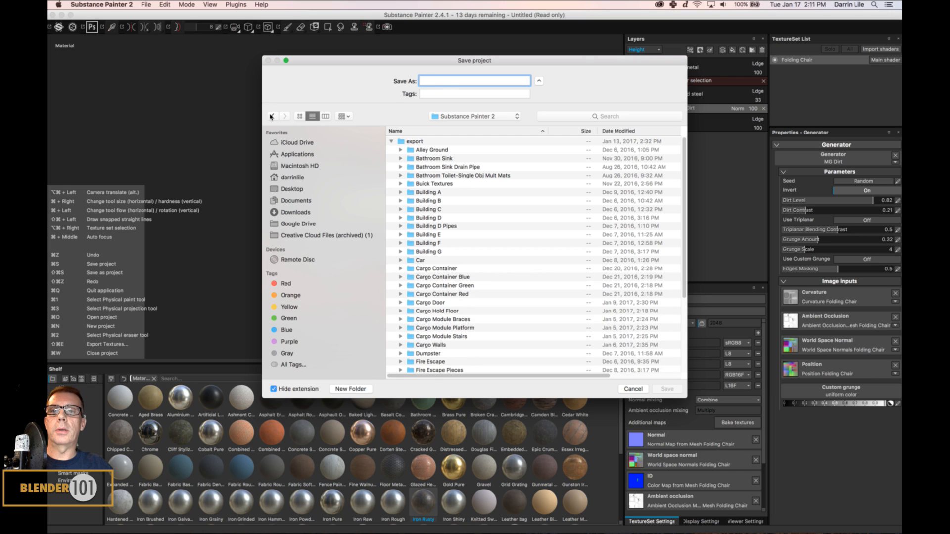
- Set the save location to the Cargo Hold folder inside HM&SB in Documents, and review its existing files
click(271, 116)
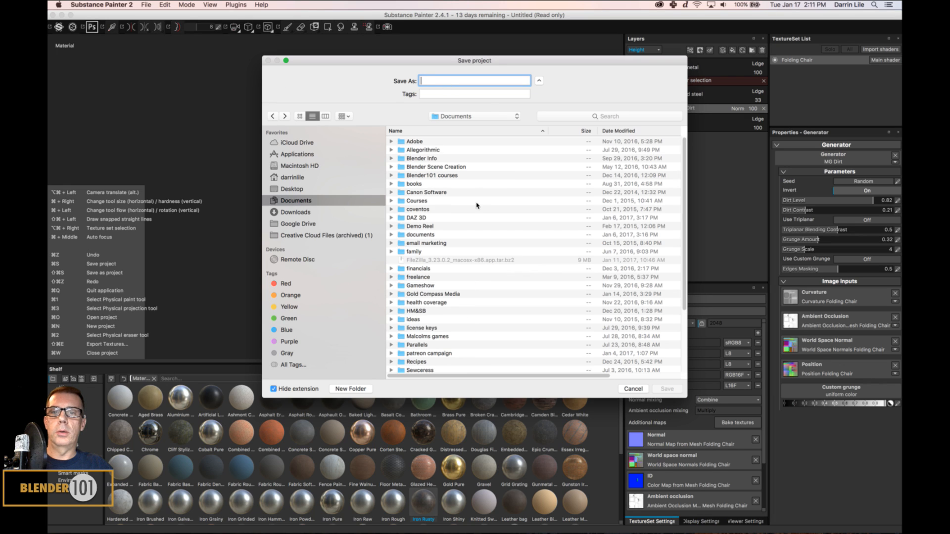
double_click(434, 311)
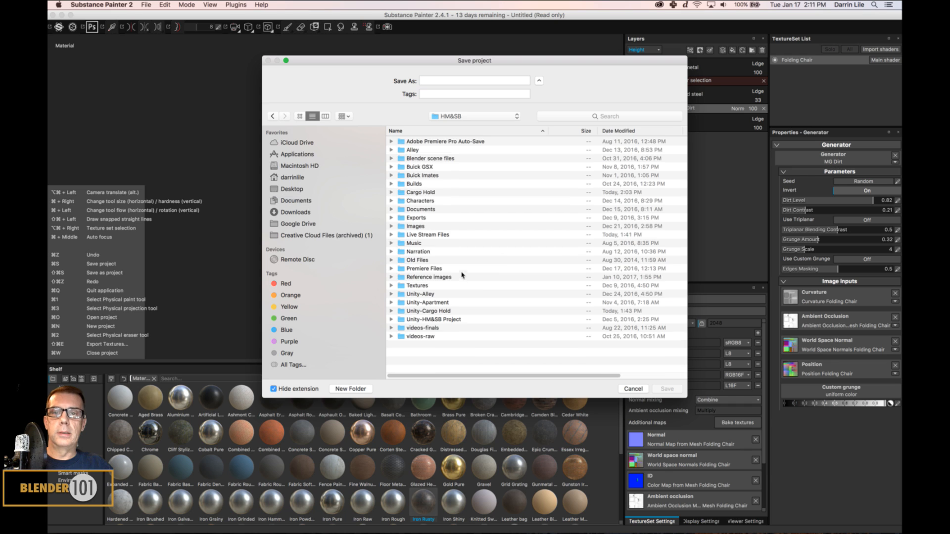
double_click(428, 192)
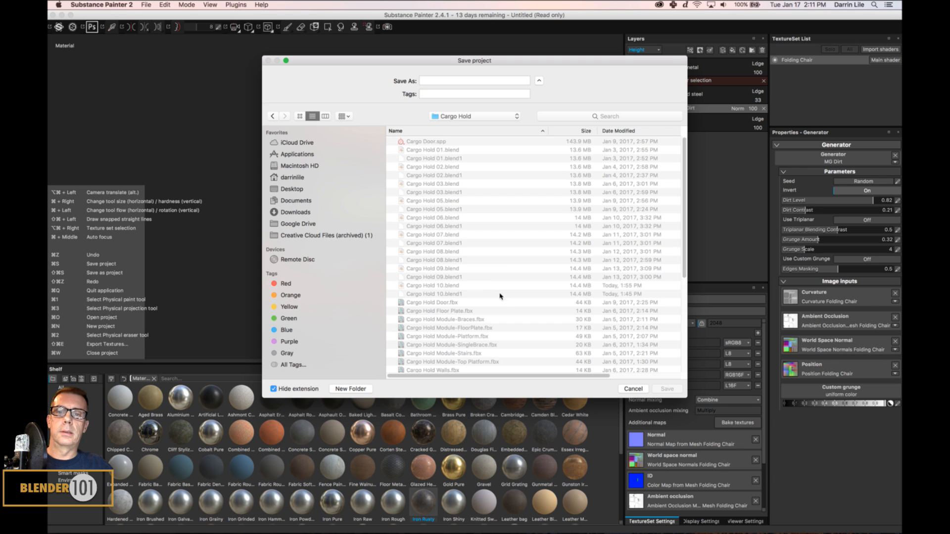
scroll(495, 289, down, 5)
scroll(492, 283, up, 5)
scroll(493, 283, down, 5)
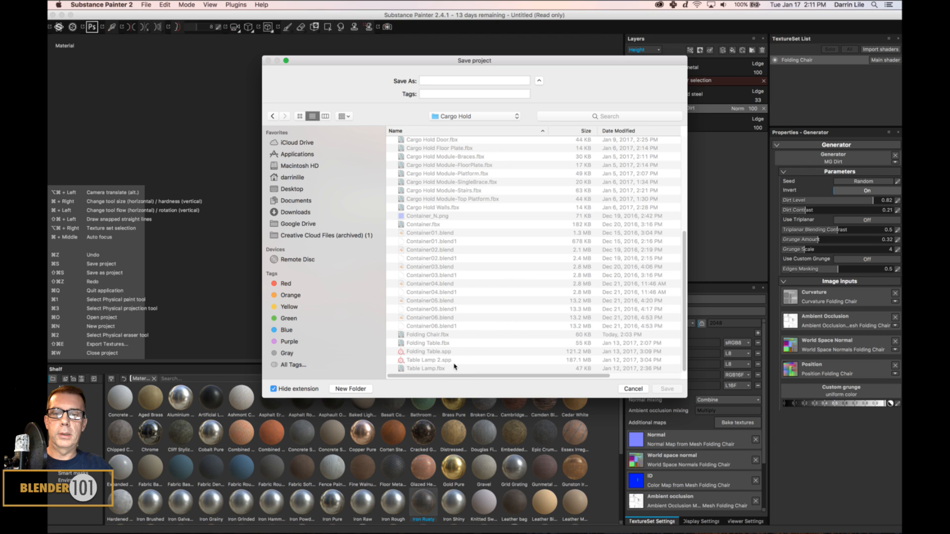
scroll(505, 344, up, 5)
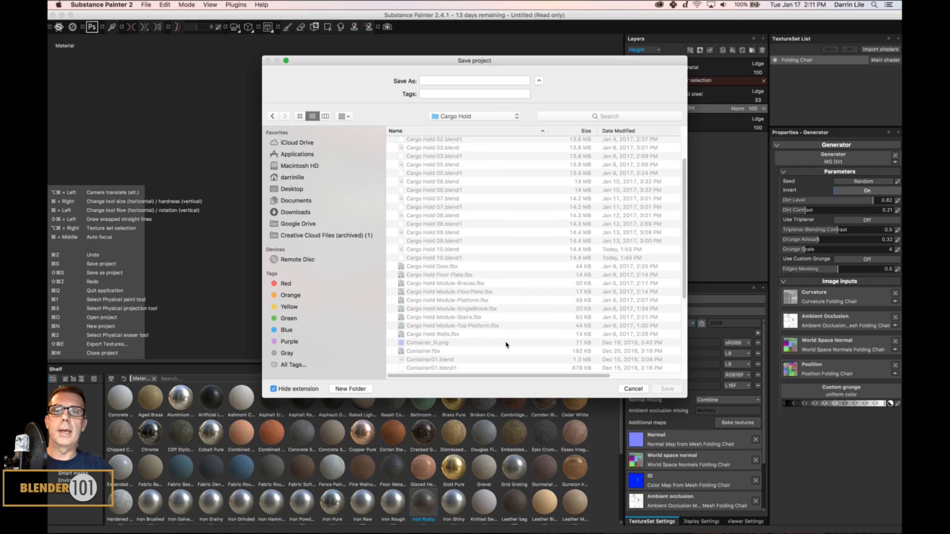
scroll(507, 341, down, 5)
scroll(512, 331, up, 5)
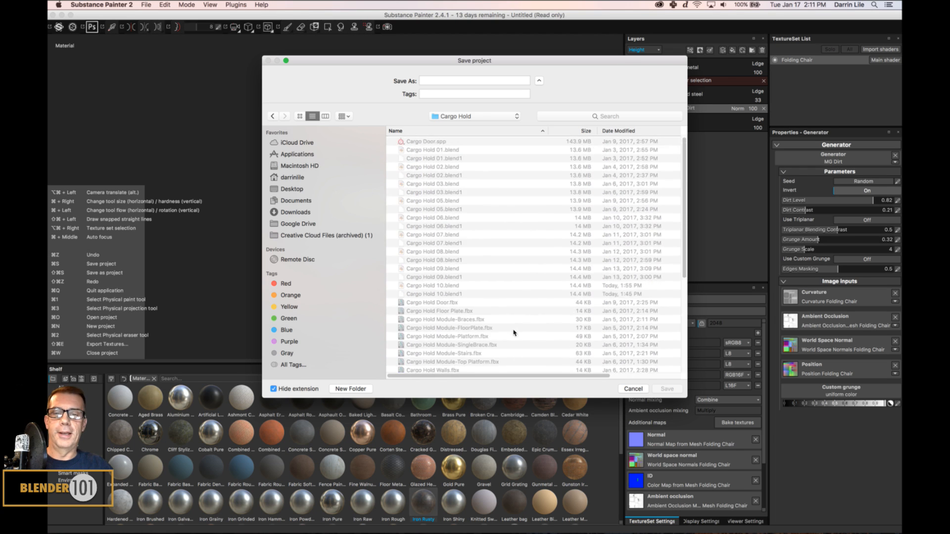
- Save the project under the name Folding Chair
click(507, 83)
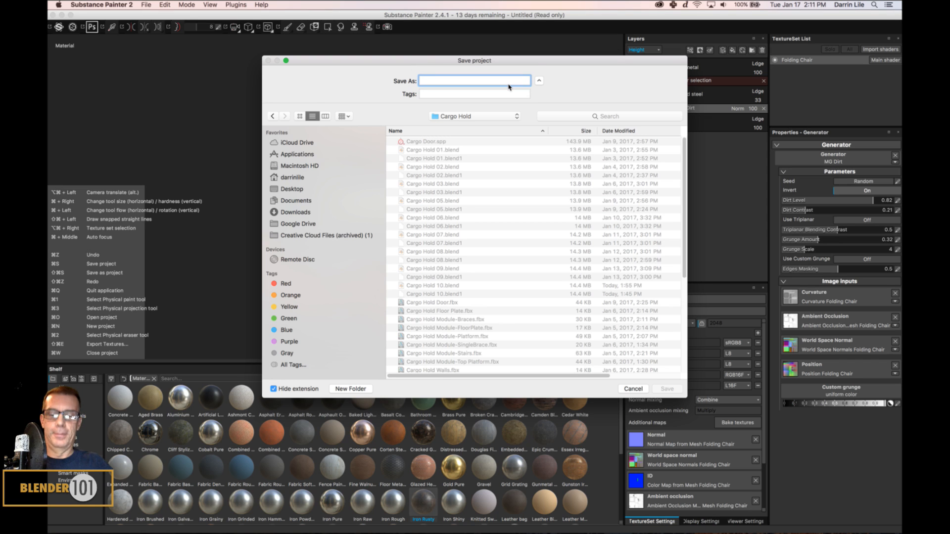
text(Folding Cha)
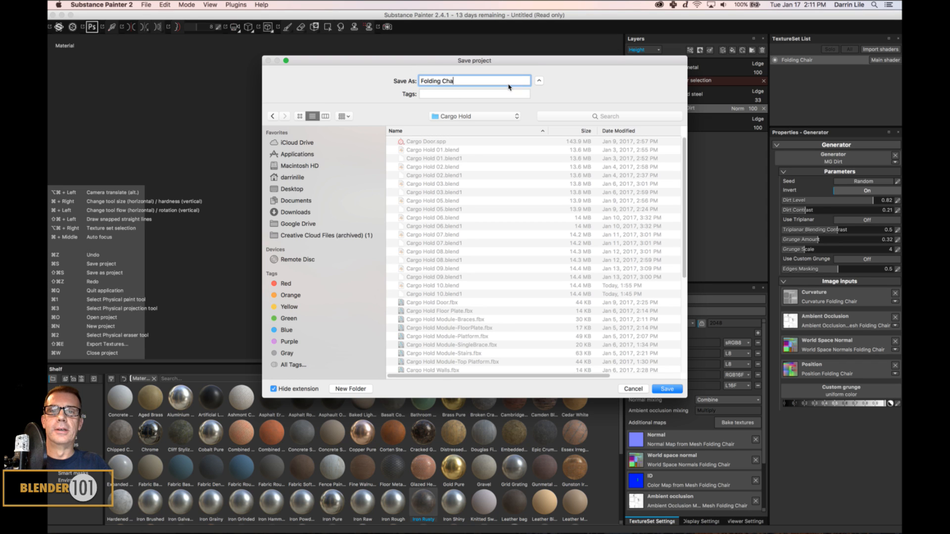
text(ir)
key(Return)
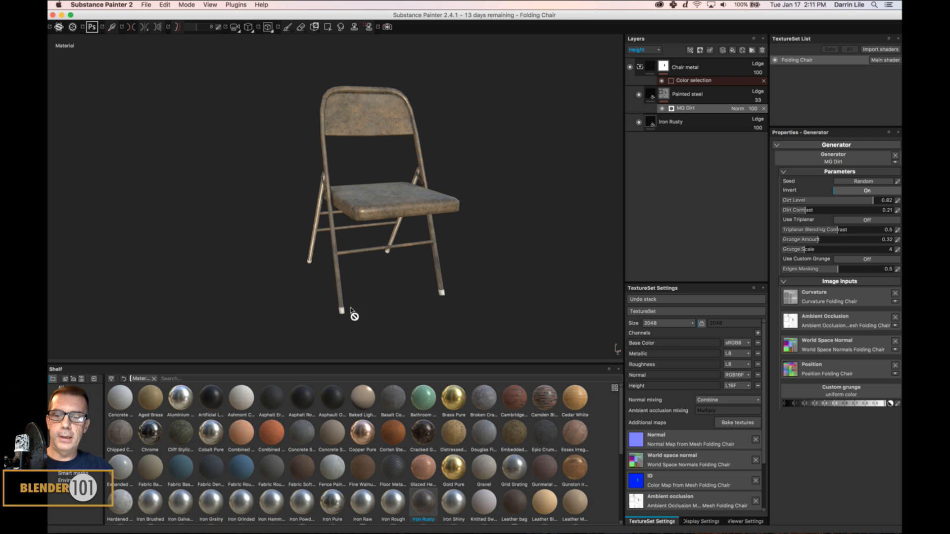
- Collapse the Chair metal folder and search the shelf's materials for rubber, clearing the search term after checking the options
click(639, 68)
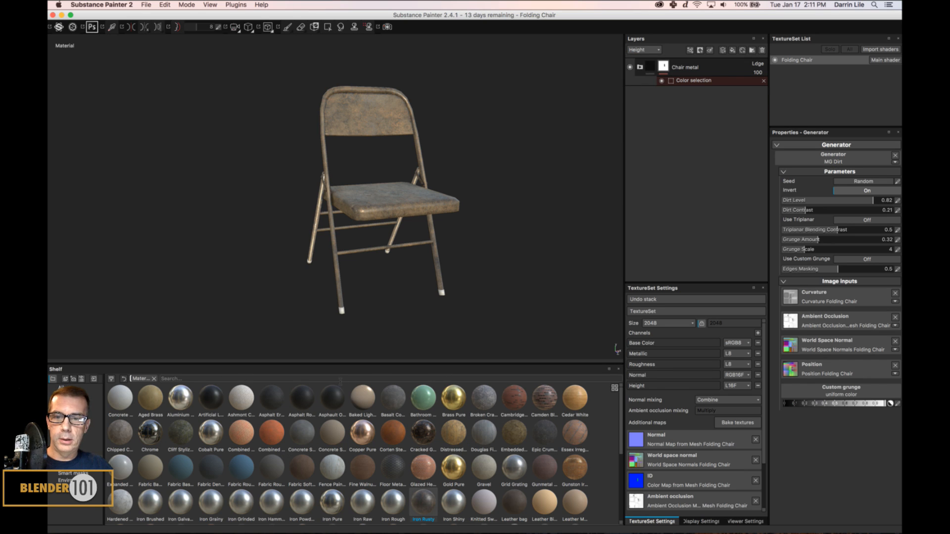
text(rubber)
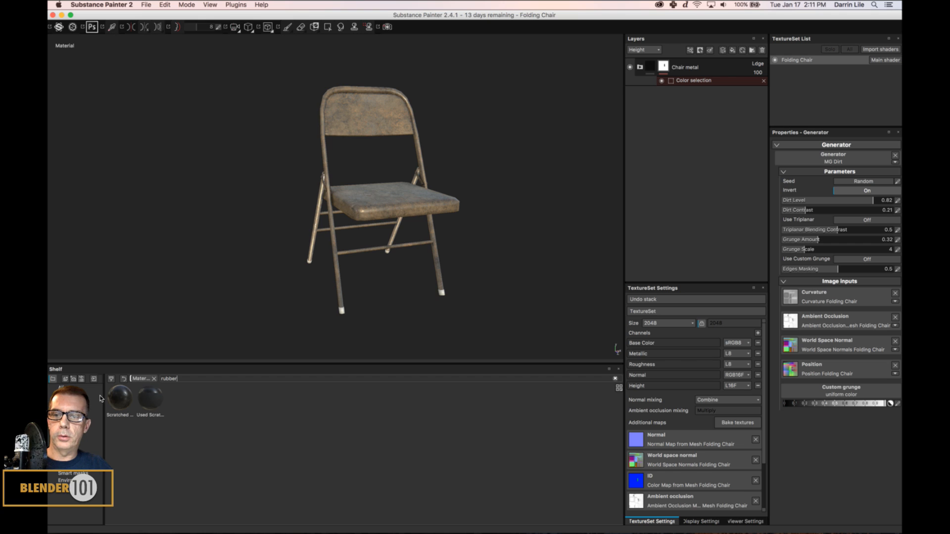
mouse_move(126, 404)
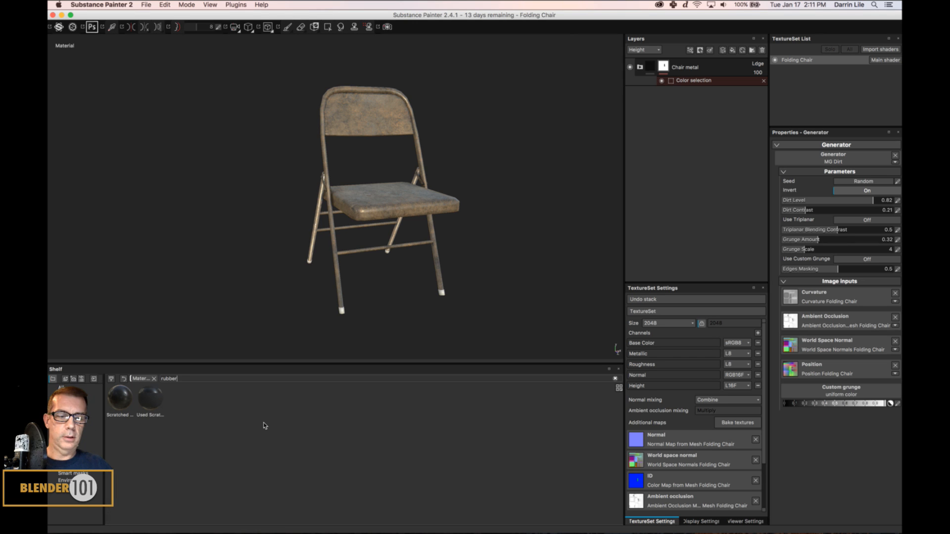
key(BackSpace)
key(BackSpace)
key(BackSpace)
key(BackSpace)
key(BackSpace)
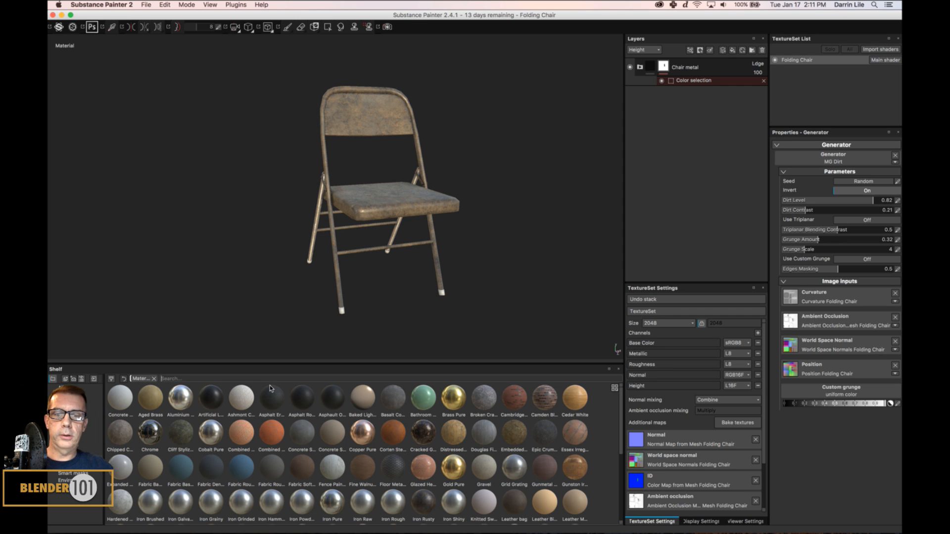
- Switch to the Substance Source site in Safari and search its assets for rubber
mouse_move(364, 525)
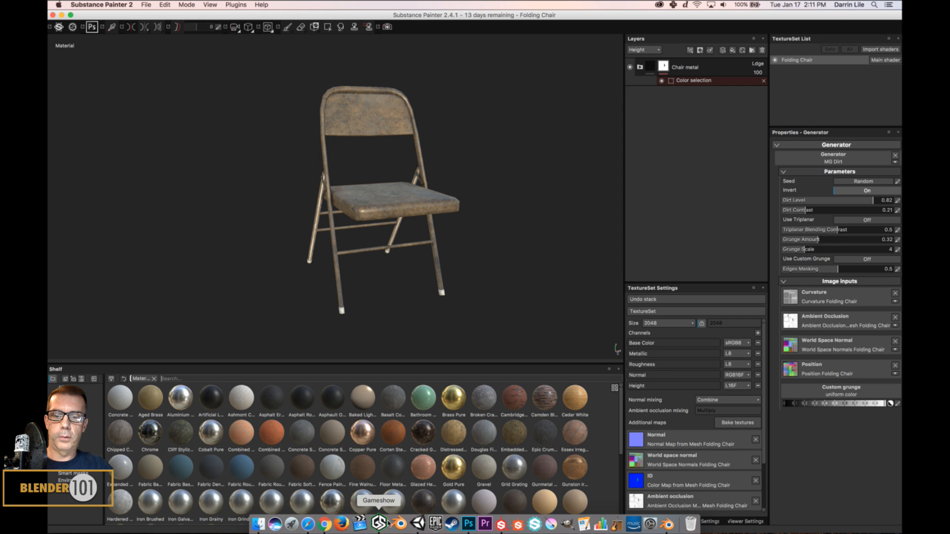
click(315, 523)
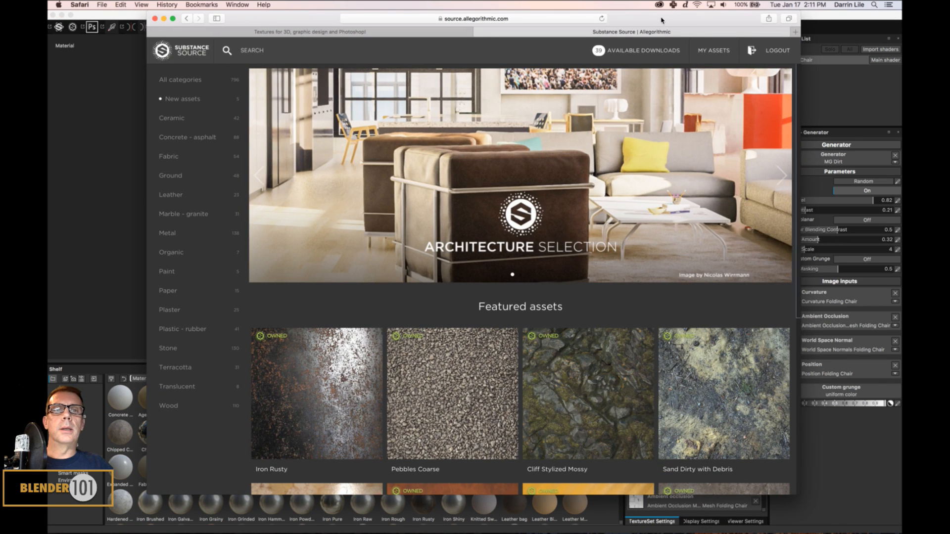
drag(657, 28, 643, 28)
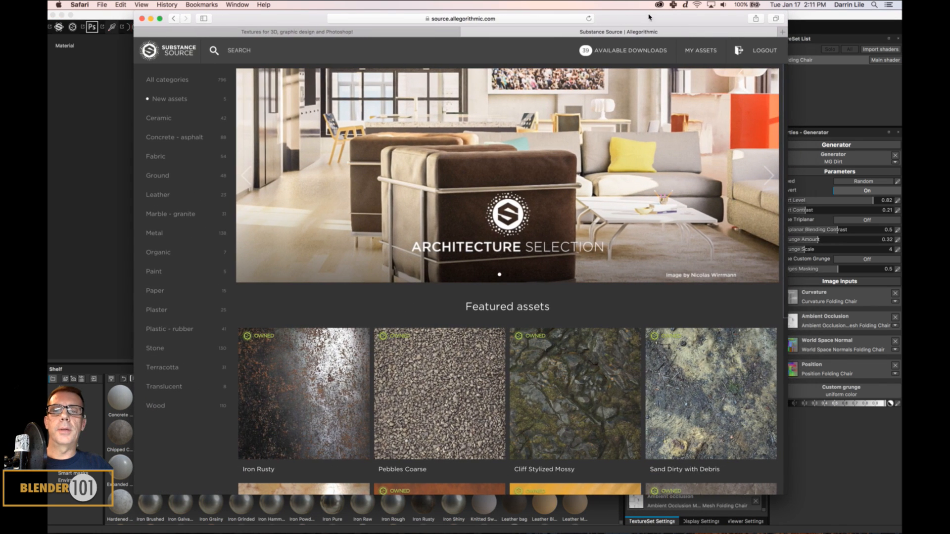
click(283, 56)
text(rubber)
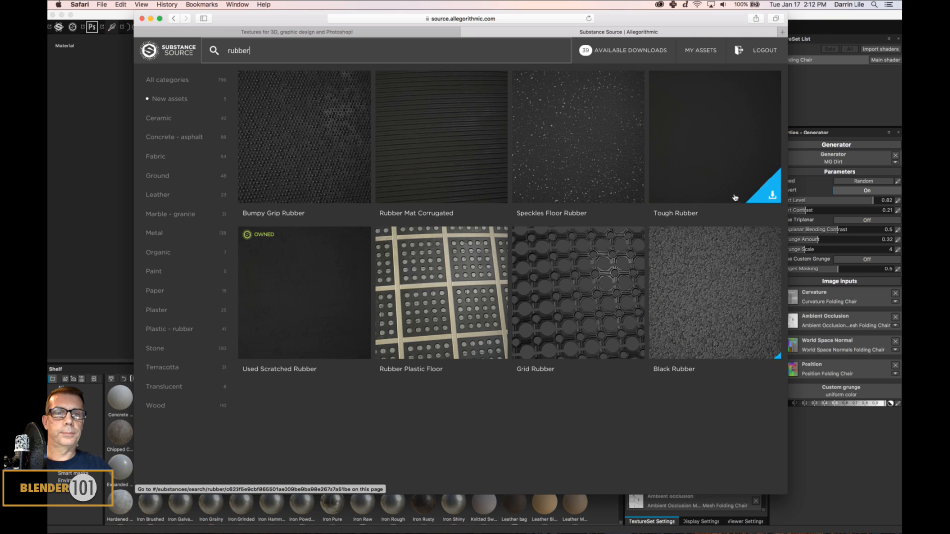
- Download the Tough Rubber substance and reveal the file in the Downloads folder
click(721, 154)
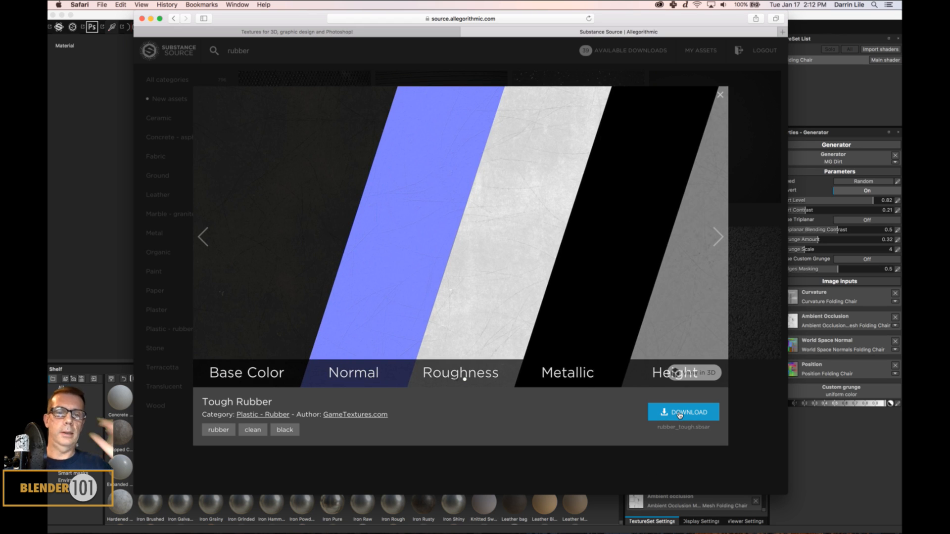
click(679, 414)
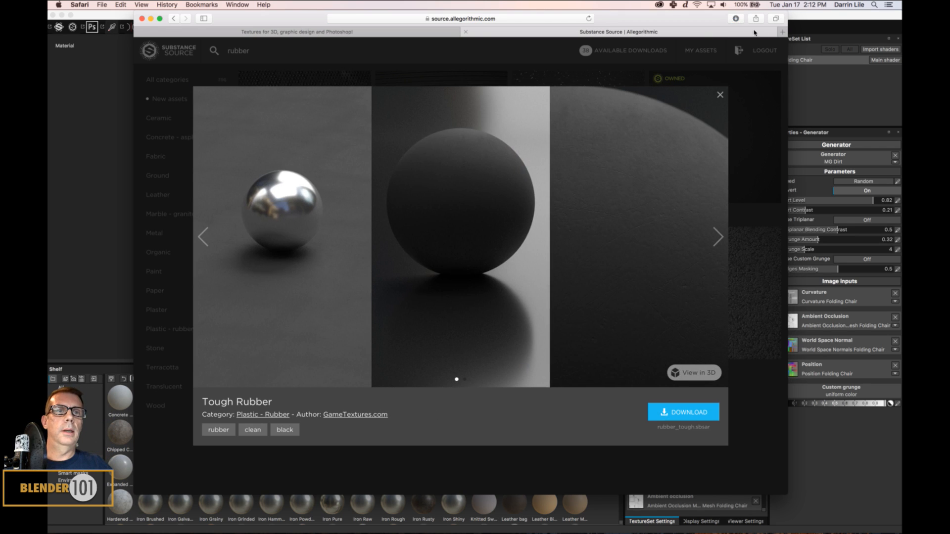
click(734, 19)
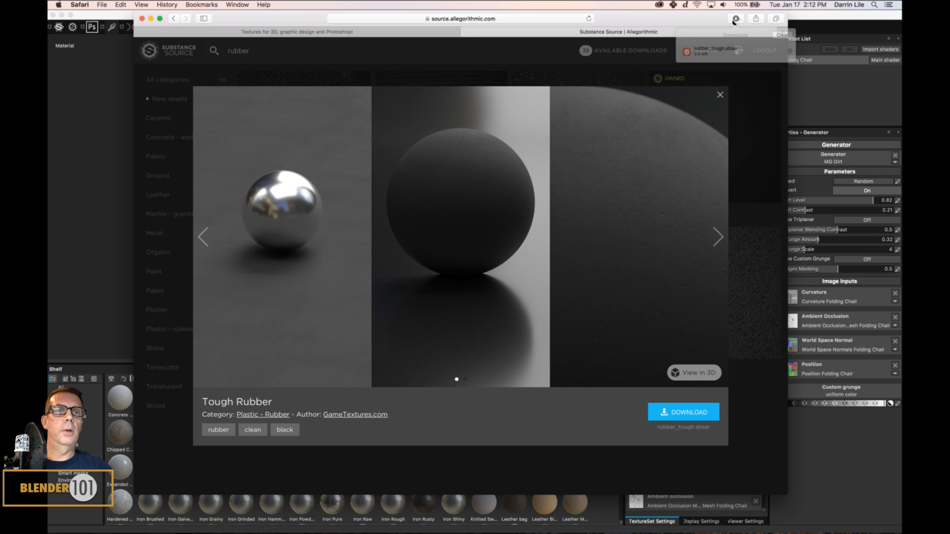
click(151, 18)
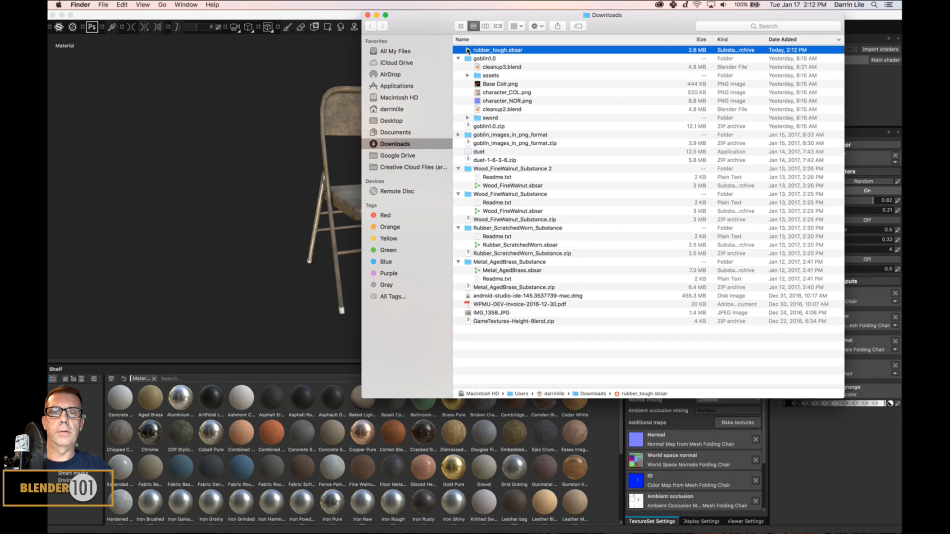
- Import rubber_tough.sbsar into Substance Painter as a basematerial, stored in the shelf 'shelf'
mouse_move(468, 50)
mouse_down()
mouse_move(383, 295)
mouse_move(353, 292)
mouse_up()
click(584, 173)
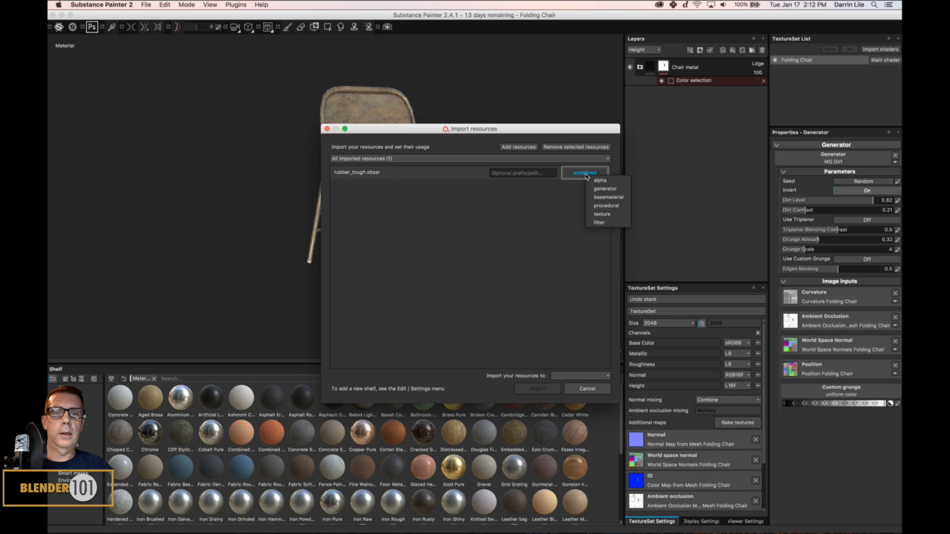
click(608, 197)
click(584, 376)
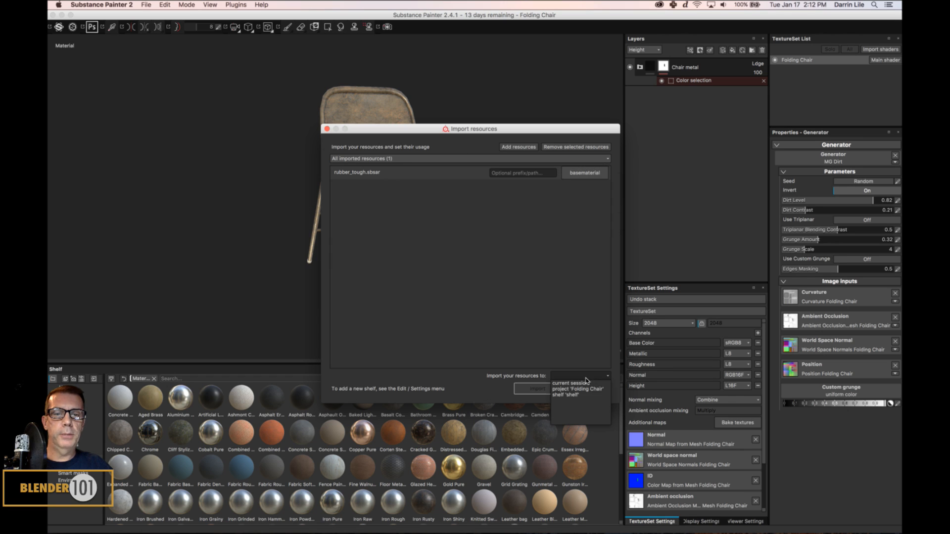
click(565, 395)
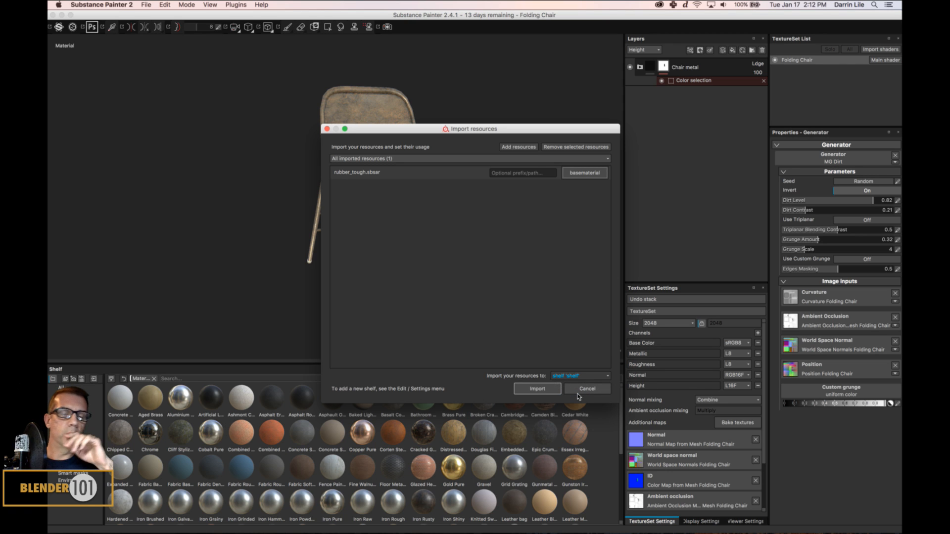
click(537, 390)
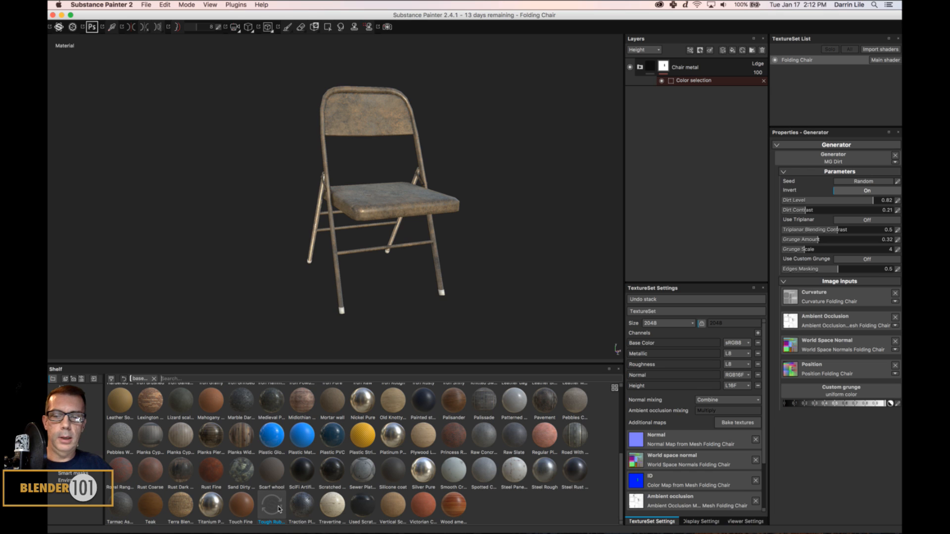
- Add a fill layer named Chair rubber feet above the Chair metal folder and place the Tough Rubber material directly beneath it
click(715, 68)
click(732, 50)
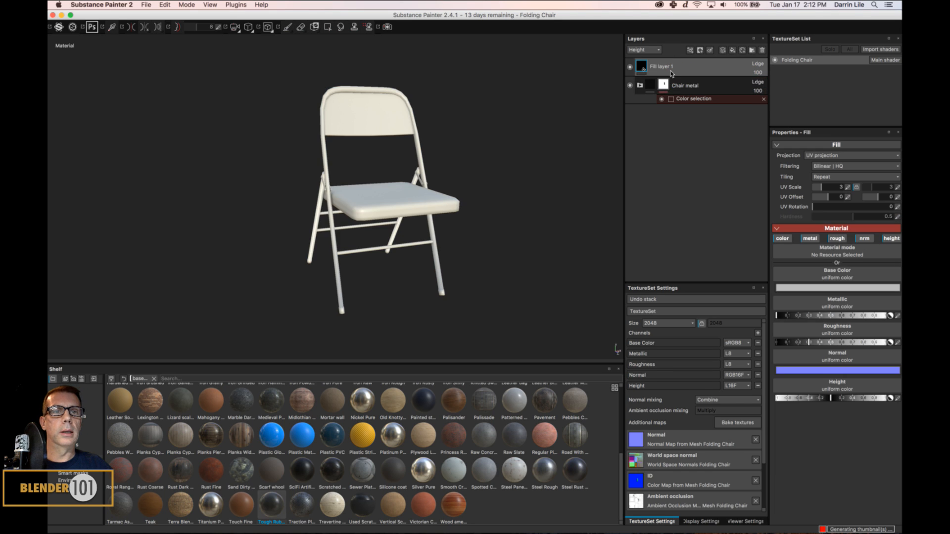
double_click(651, 67)
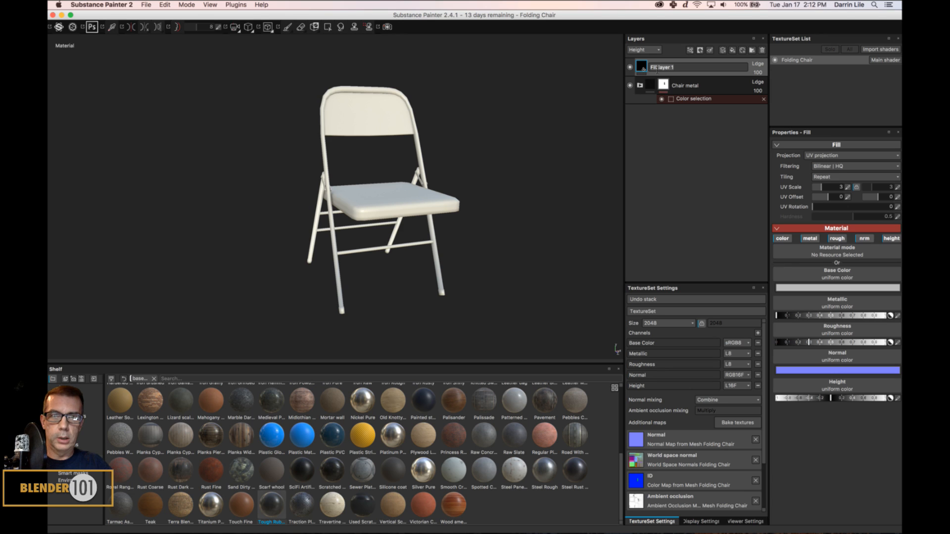
text(Chair ru)
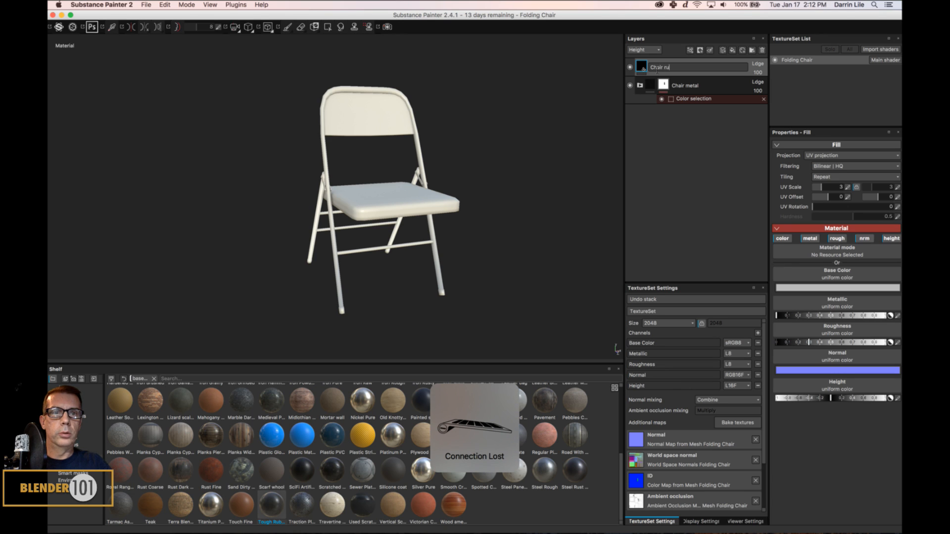
text(feet)
key(Return)
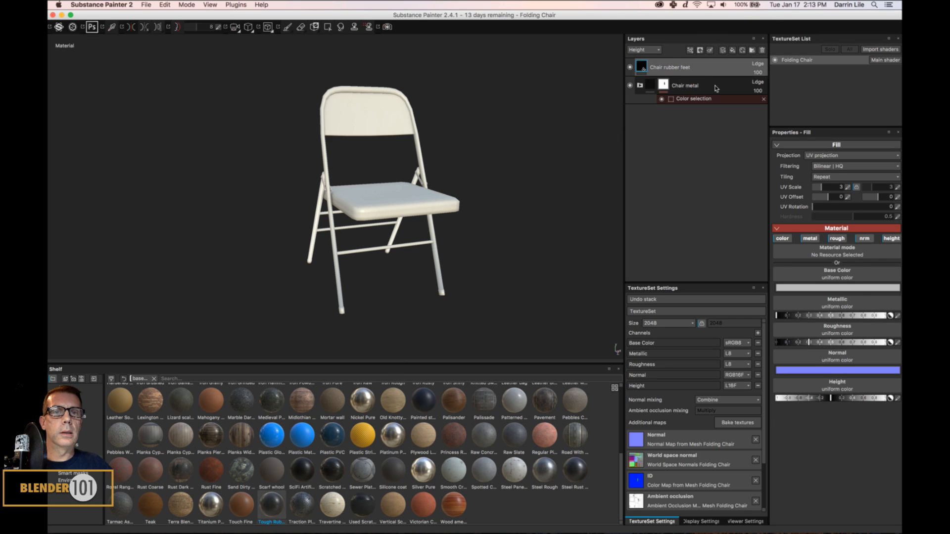
drag(714, 88, 713, 86)
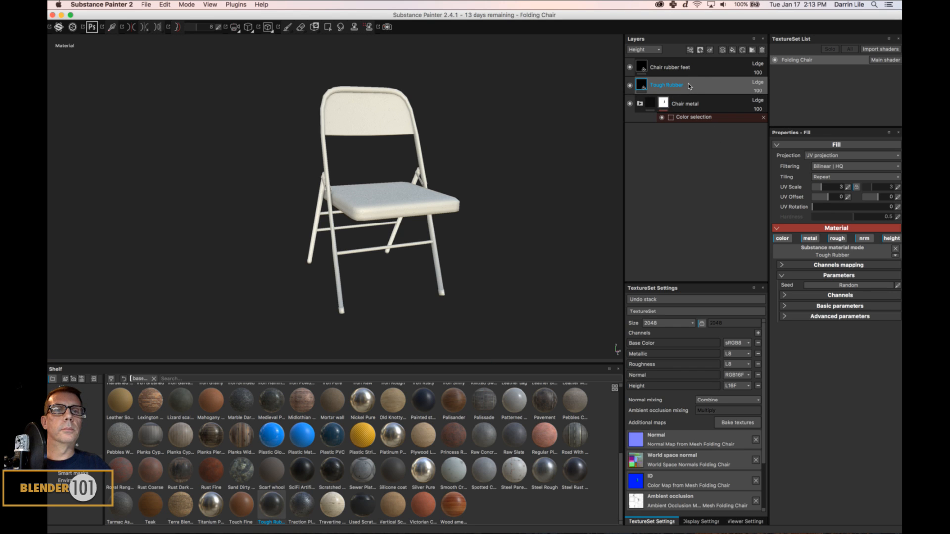
- Switch the layer stack to the Base Color channel and delete the Chair rubber feet fill layer
click(651, 50)
click(648, 57)
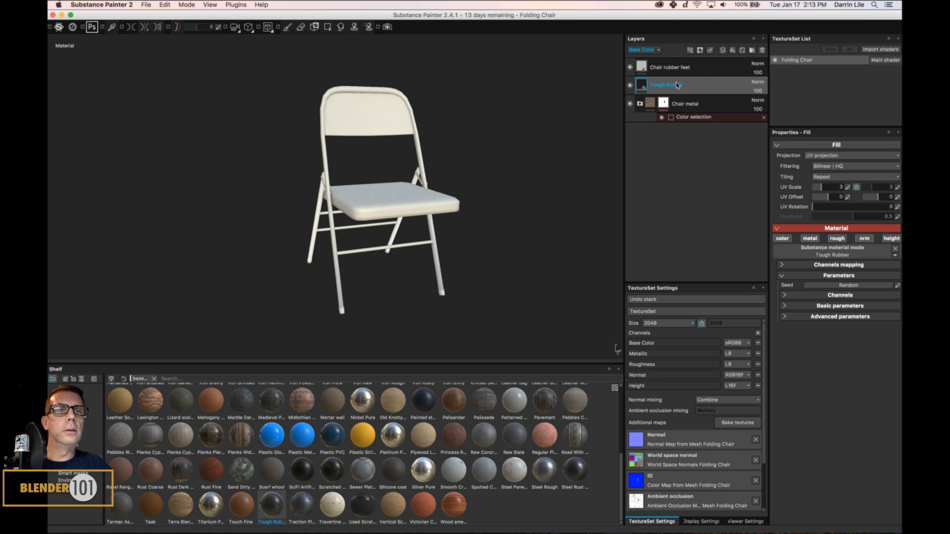
click(696, 69)
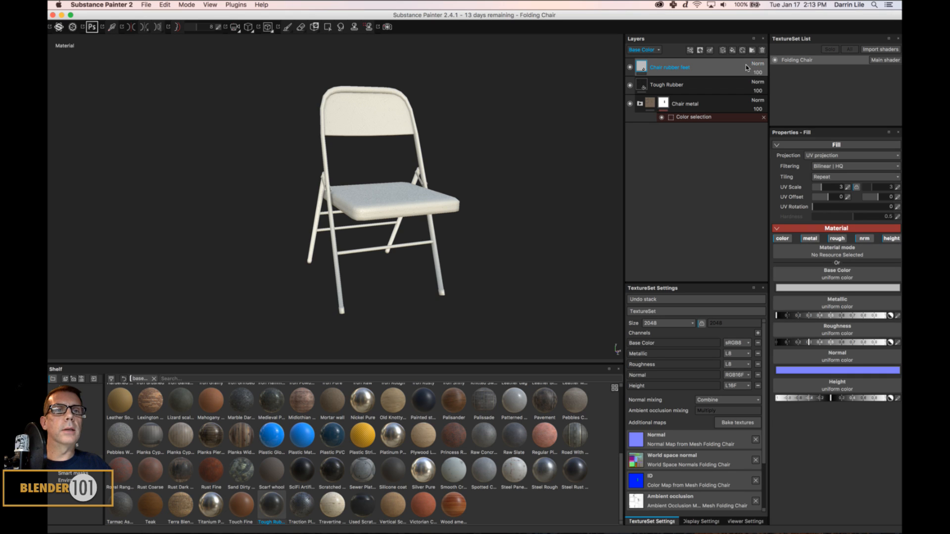
click(762, 51)
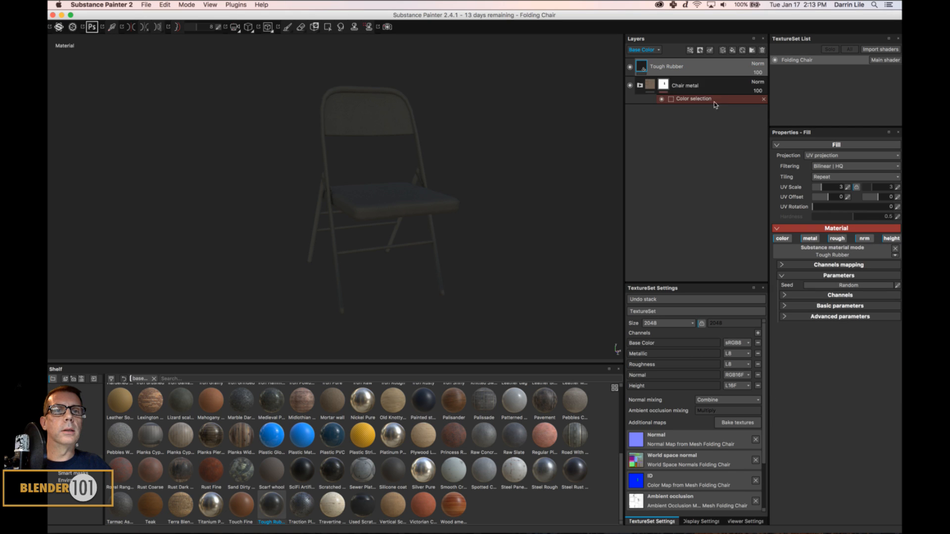
- Create a folder named Chair Feet at the top of the layer stack and move the Tough Rubber layer into it
click(751, 50)
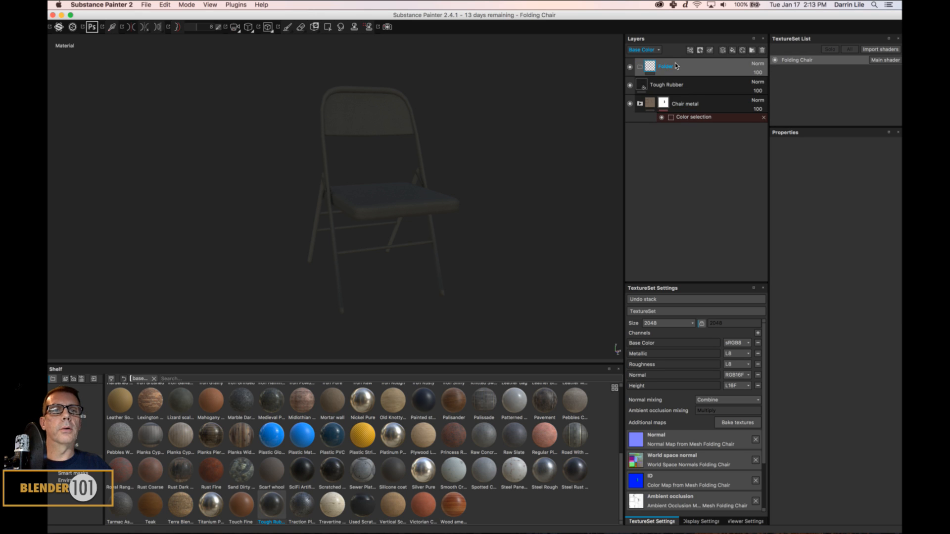
double_click(671, 67)
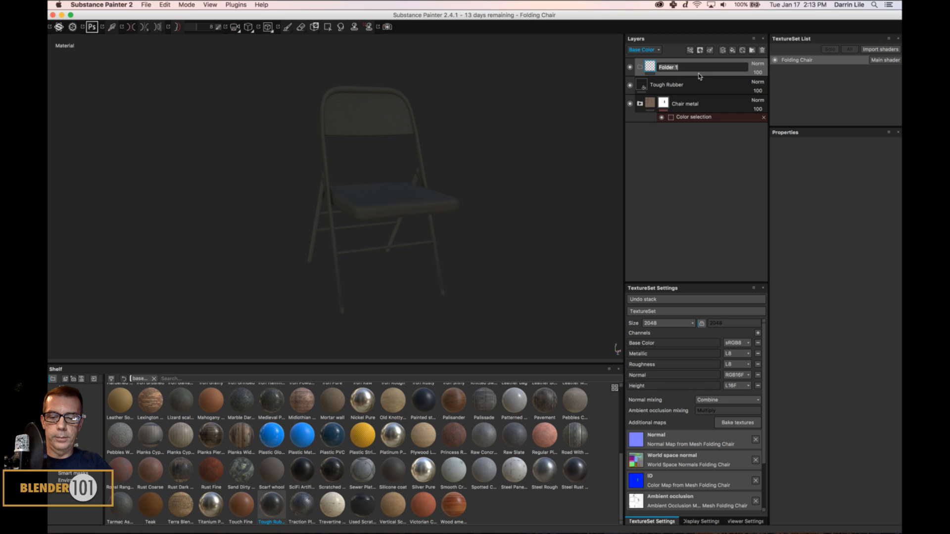
text(Chair Feet)
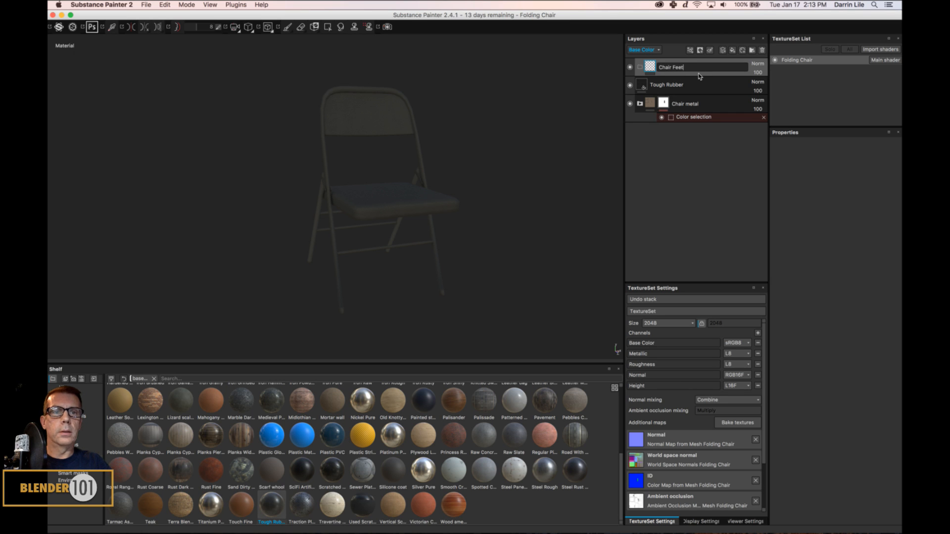
key(Return)
drag(697, 80, 697, 70)
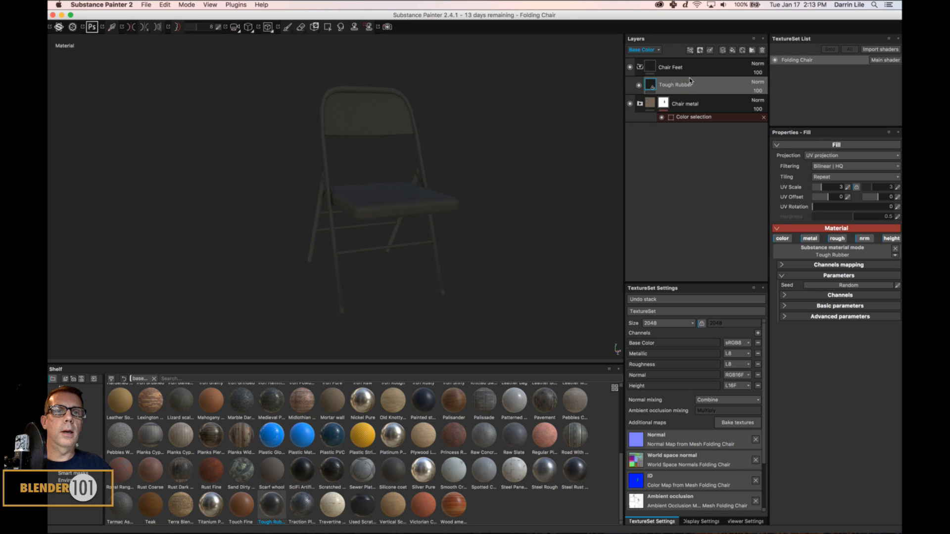
- Try to mask the Chair Feet folder with a color selection picked from the green feet of the ID map
right_click(704, 67)
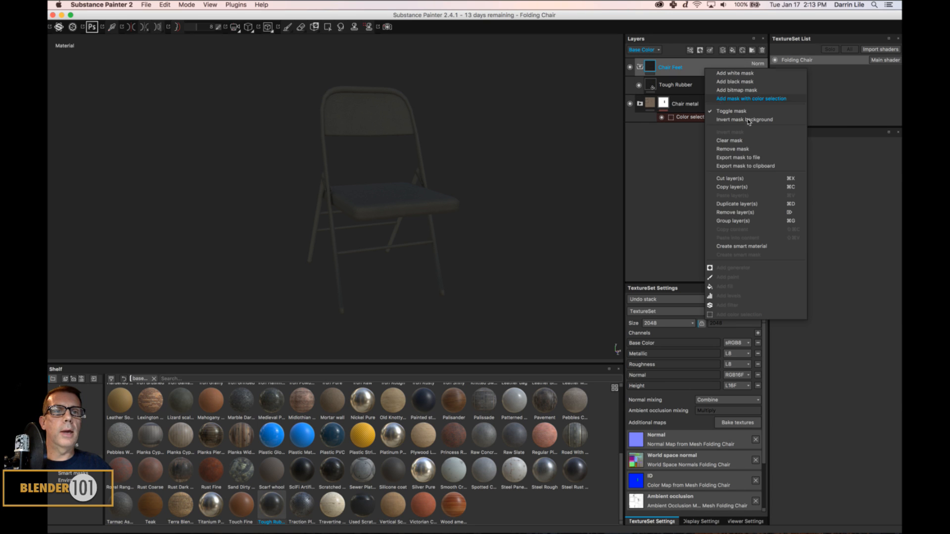
click(750, 98)
click(880, 214)
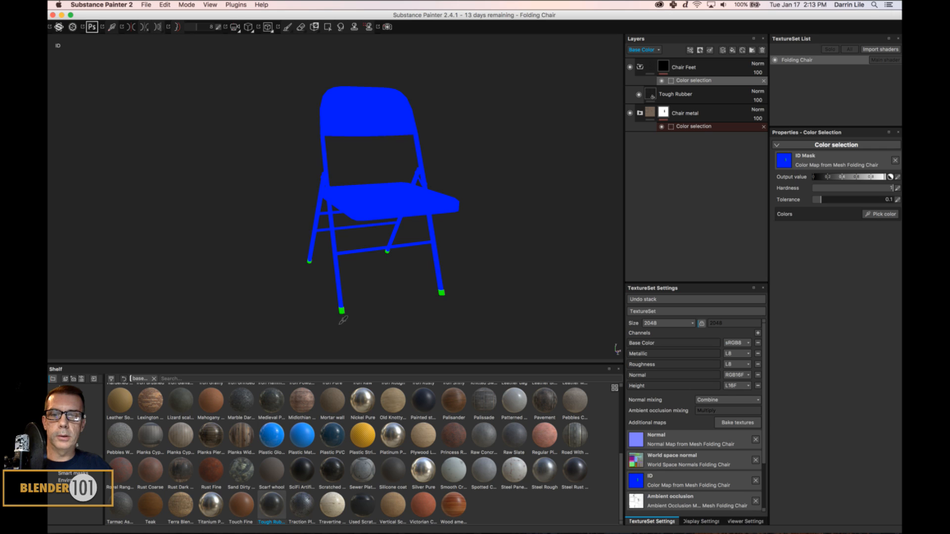
click(341, 311)
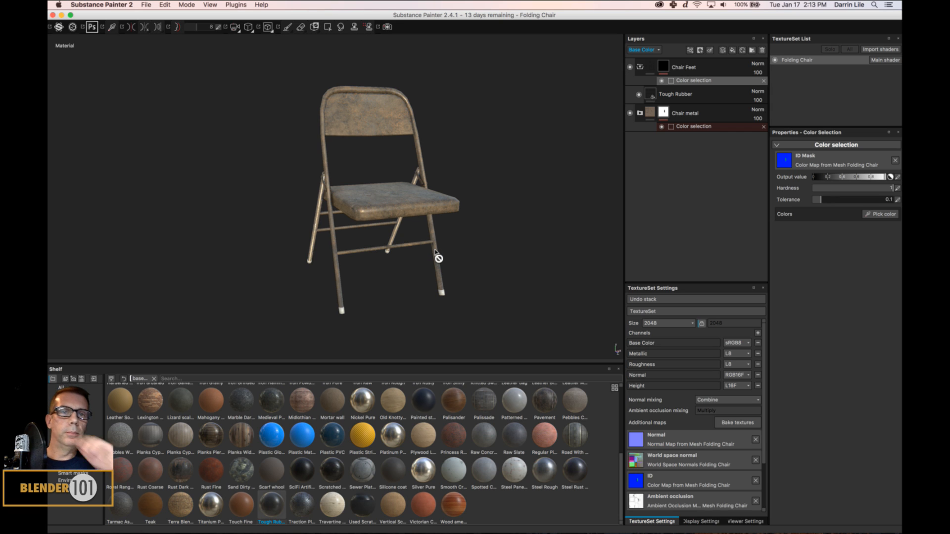
- Delete the Tough Rubber layer and the Chair Feet folder with its mask from the layer stack
scroll(346, 289, up, 3)
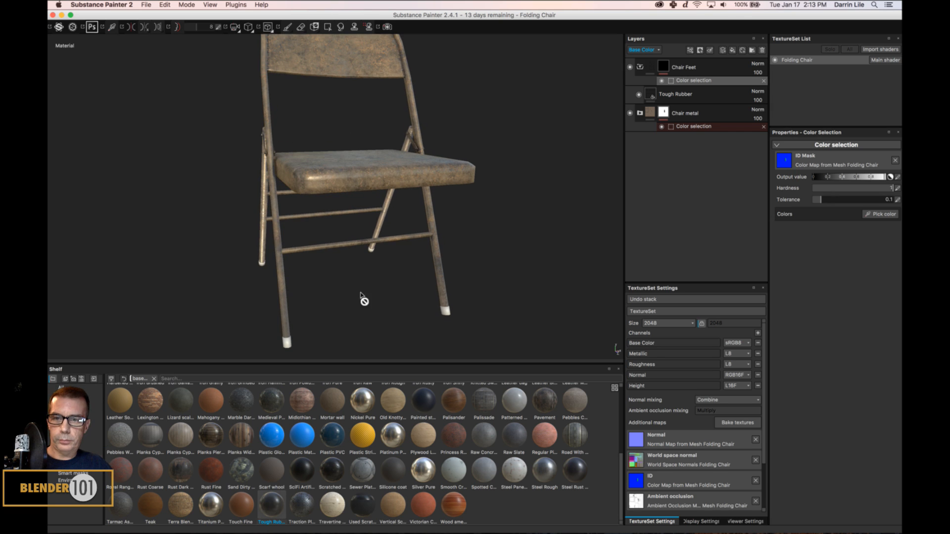
key(shift)
alt+drag(411, 250, 413, 282)
alt+right_drag(399, 292, 422, 288)
alt+middle_drag(422, 288, 530, 78)
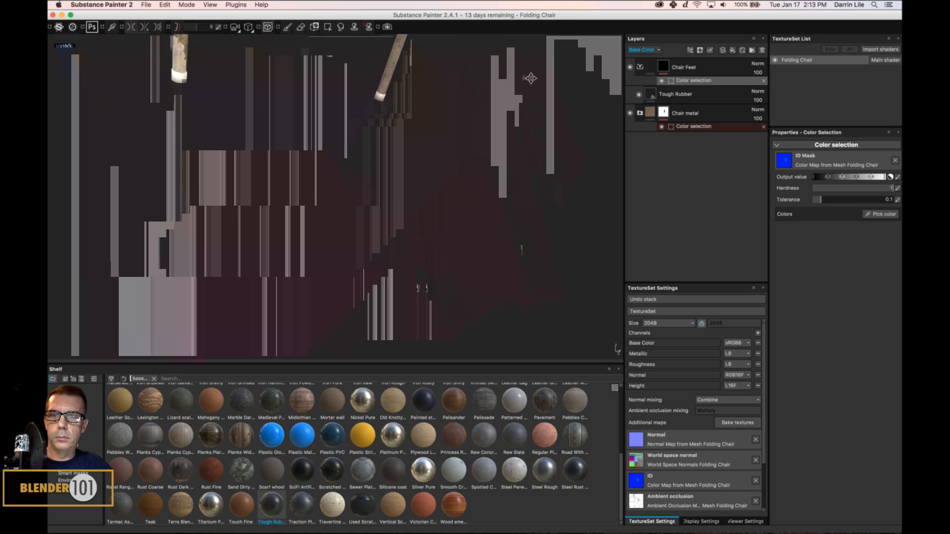
alt+drag(530, 78, 415, 247)
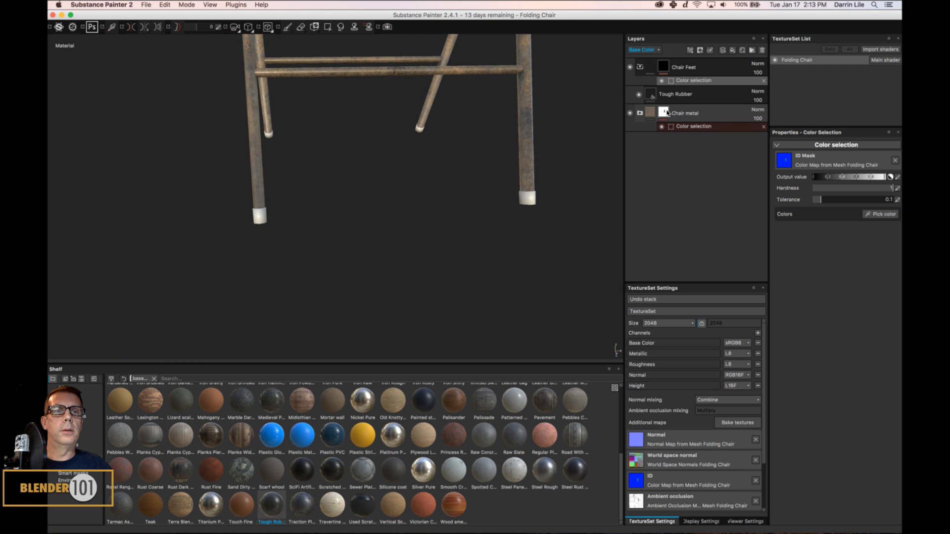
click(695, 94)
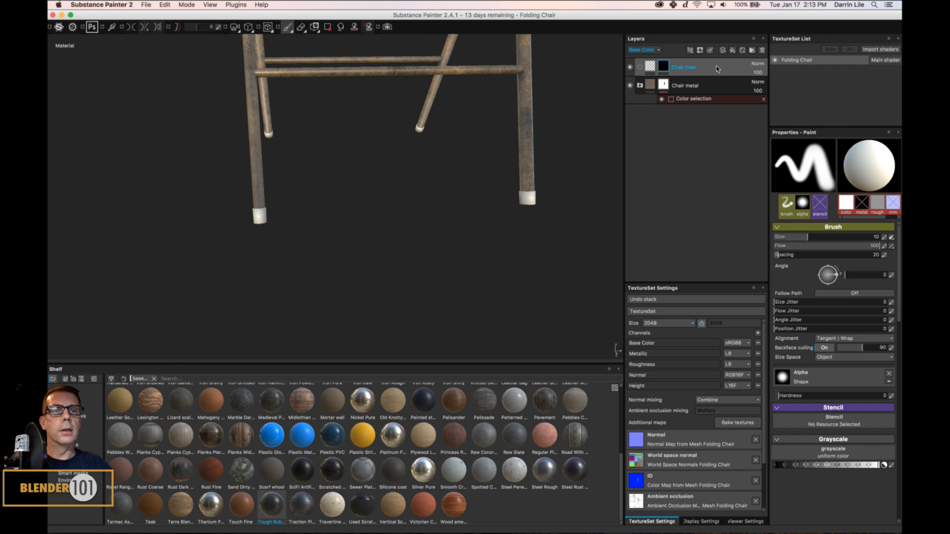
key(Delete)
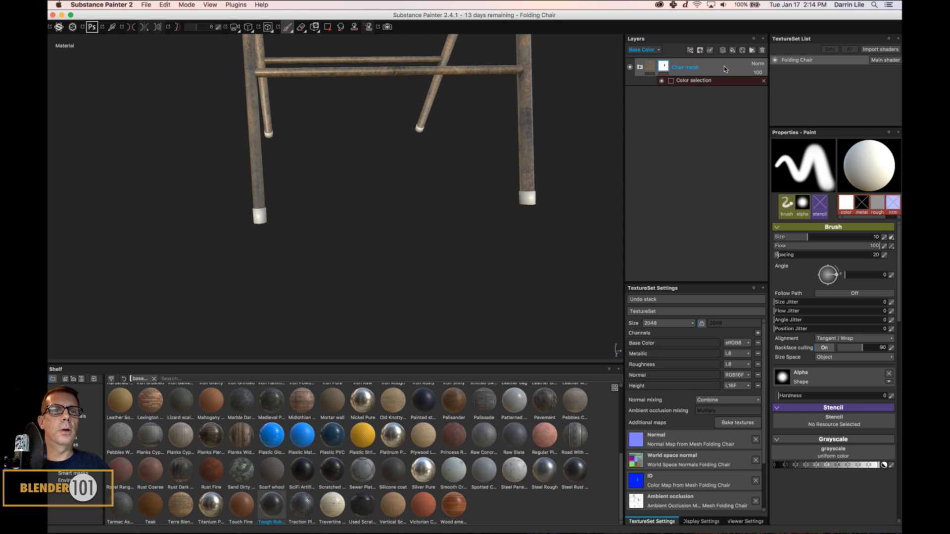
- Create a folder named Chair feet above Chair metal and add the Tough Rubber material from the shelf inside it
click(752, 52)
double_click(665, 67)
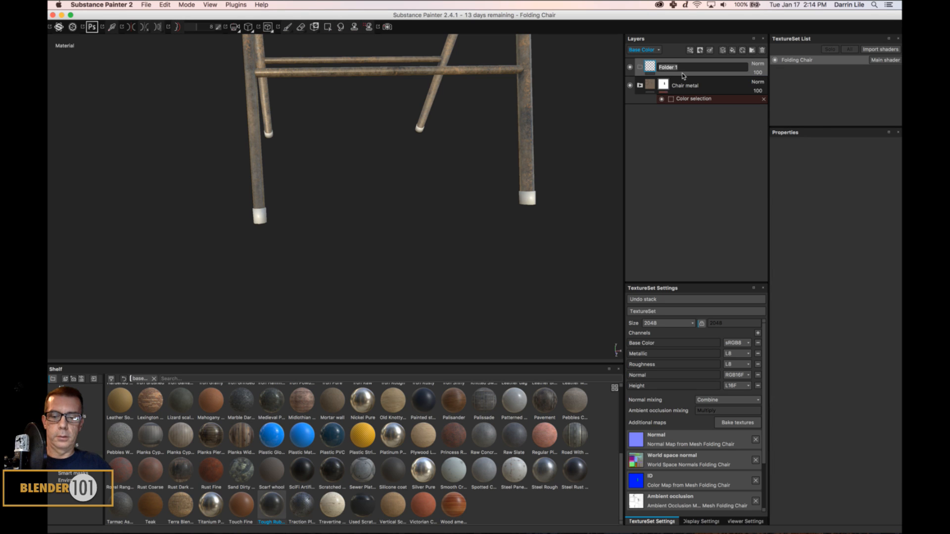
text(Chair feet)
key(Return)
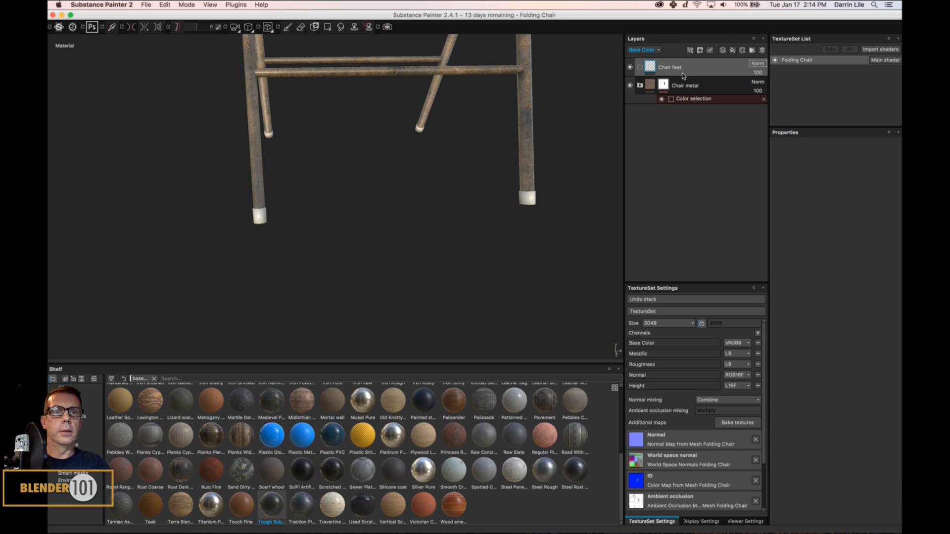
drag(271, 503, 713, 63)
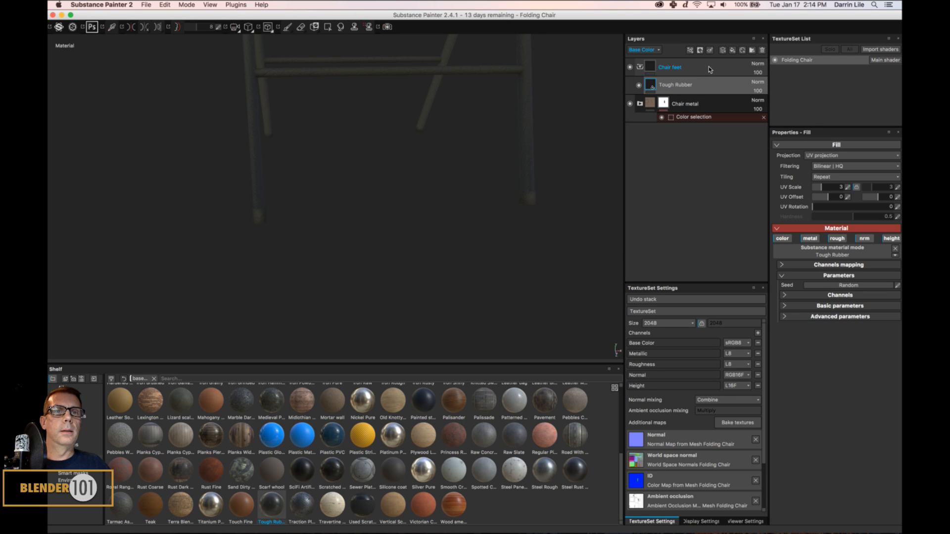
- Add a color selection mask to the Chair feet folder using the green ID color of the chair's feet
right_click(710, 65)
click(752, 102)
click(881, 213)
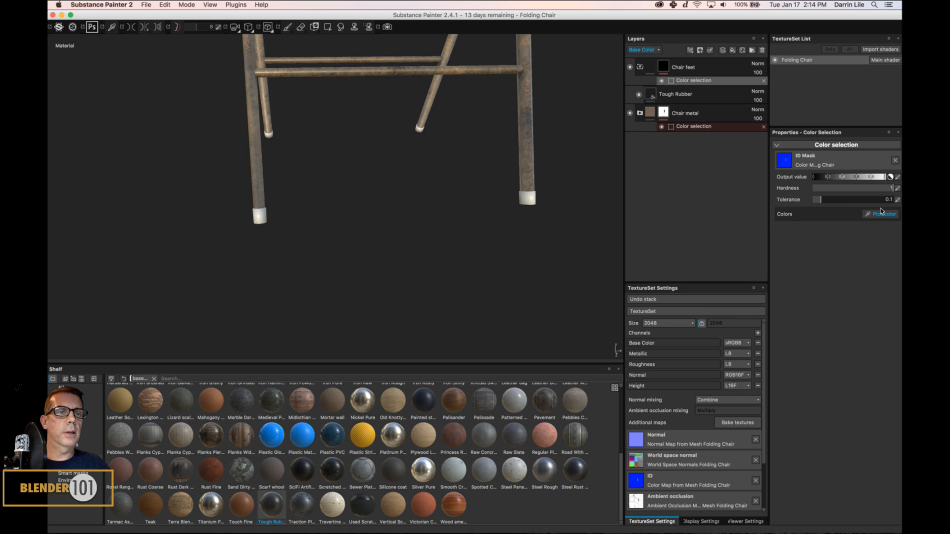
click(261, 216)
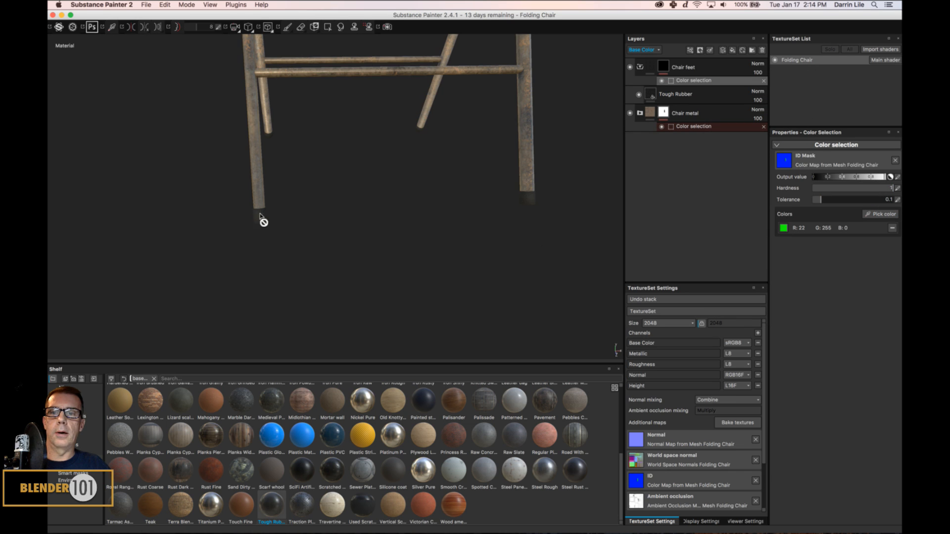
- Set the UV scale of the Tough Rubber layer to 1
alt+drag(286, 267, 564, 154)
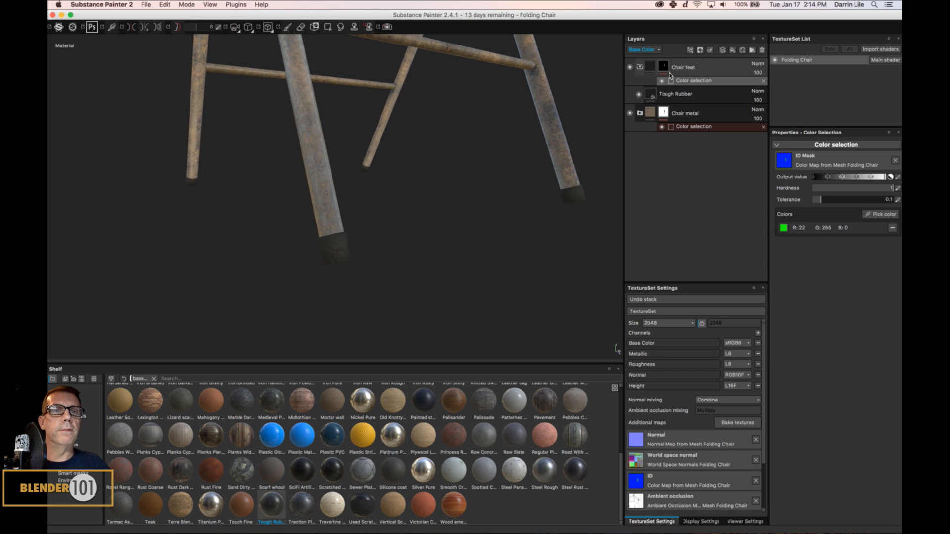
click(684, 95)
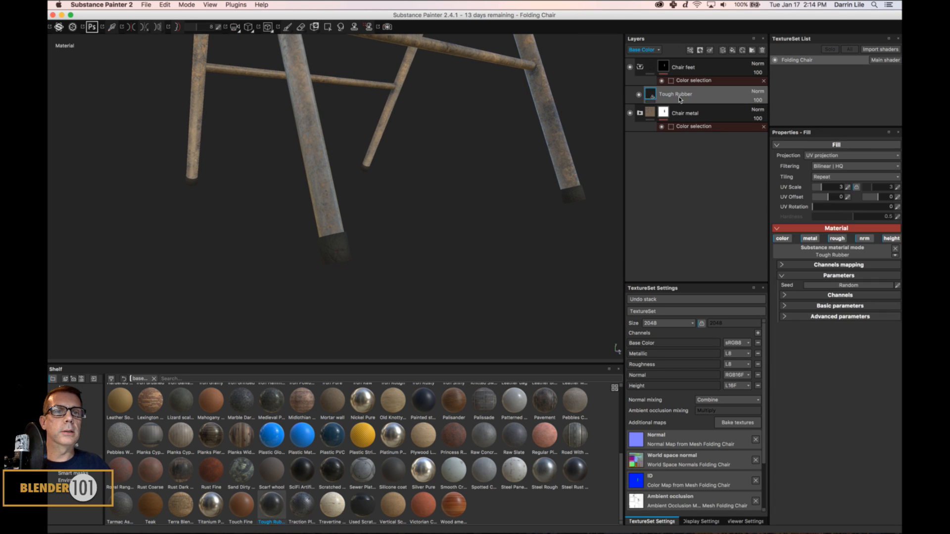
double_click(840, 187)
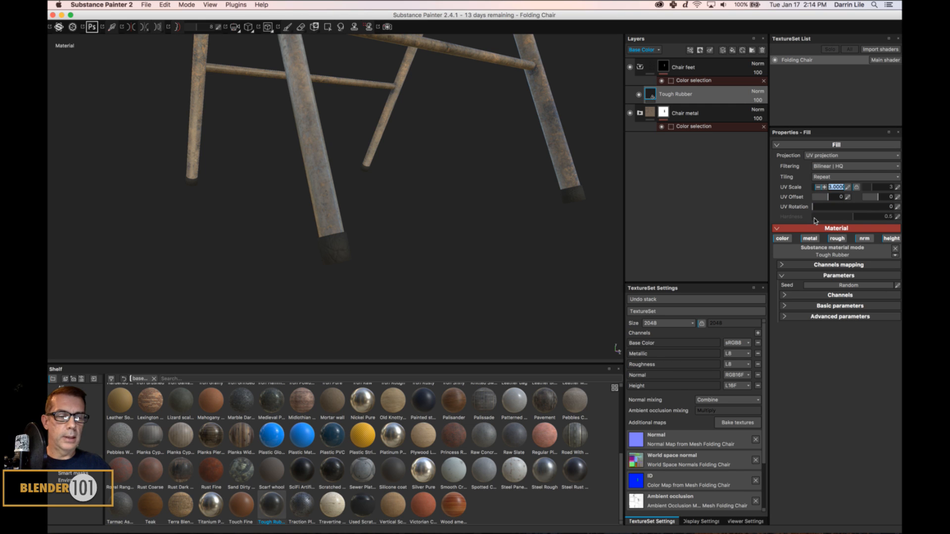
text(1)
key(Return)
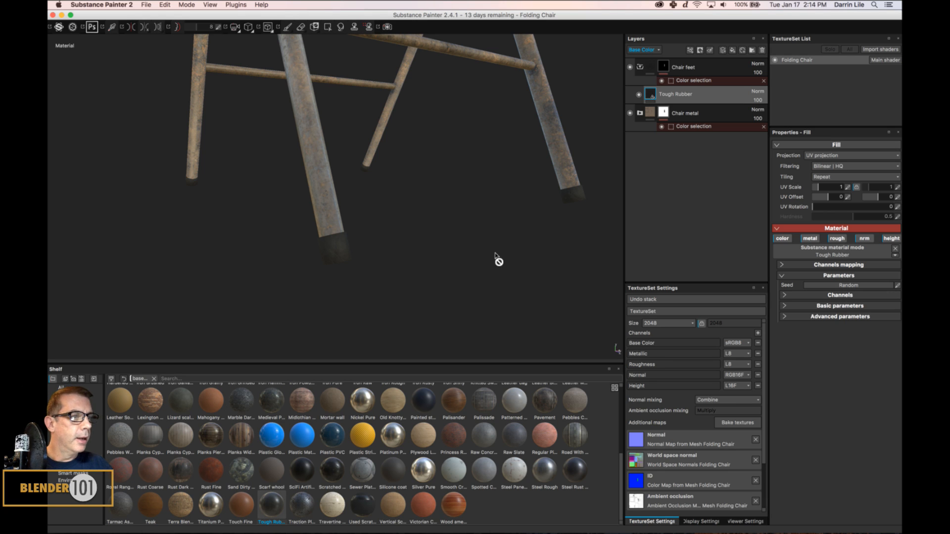
- Select the Tough Rubber layer and open the color setting in its advanced parameters for editing
alt+drag(458, 250, 581, 244)
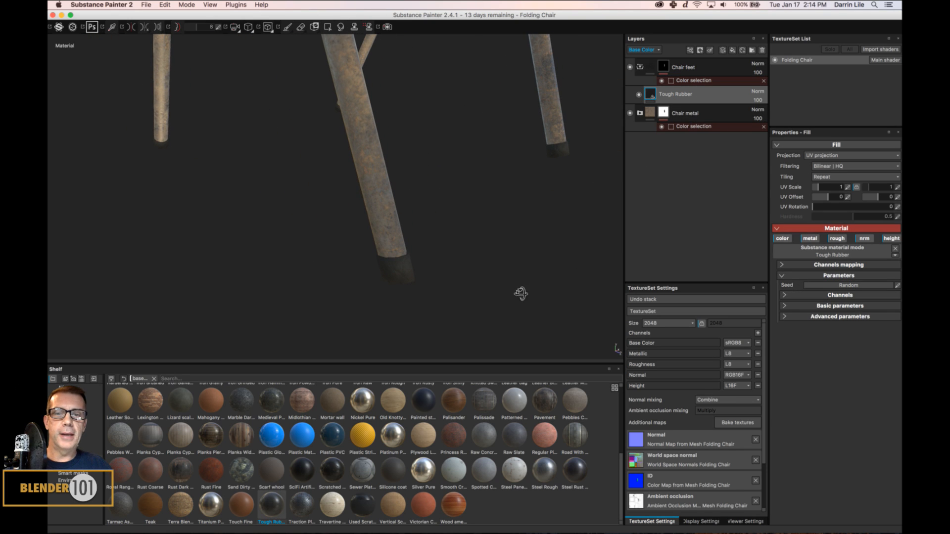
alt+drag(521, 295, 495, 259)
click(682, 68)
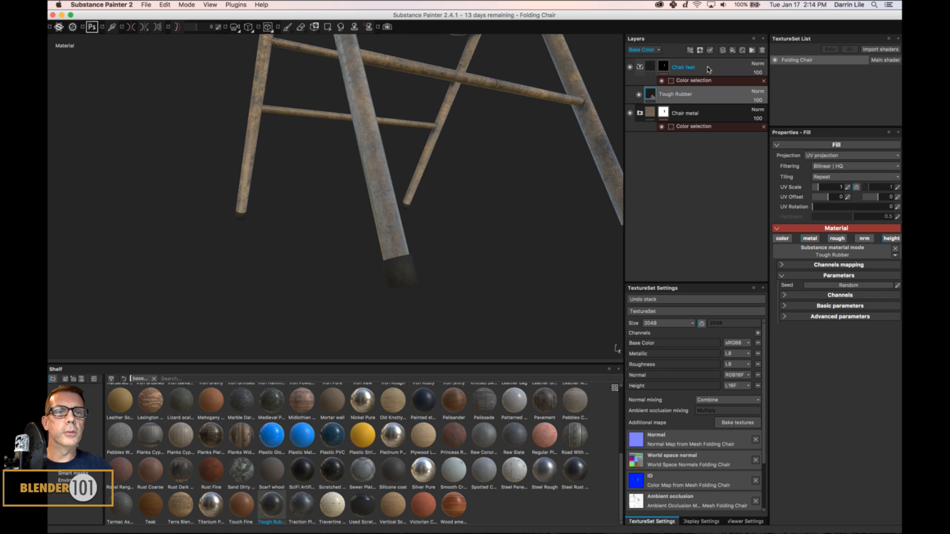
click(697, 99)
mouse_move(515, 227)
alt+mouse_down()
mouse_move(400, 207)
mouse_move(430, 197)
alt+mouse_up()
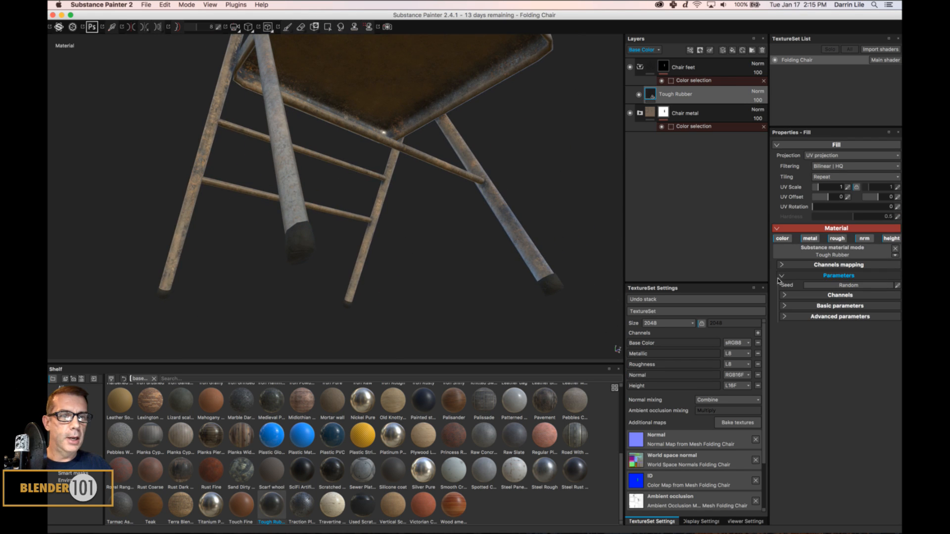
click(784, 306)
click(784, 306)
click(784, 317)
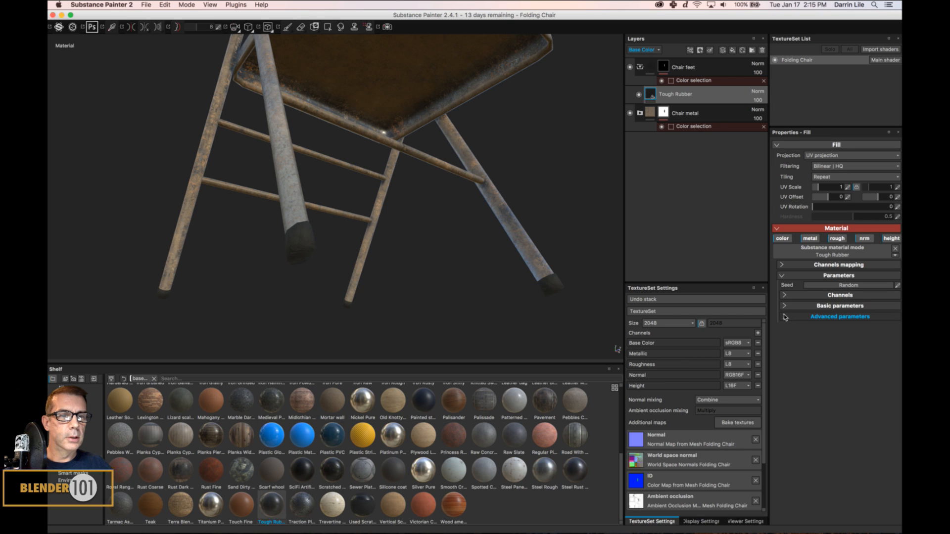
click(825, 329)
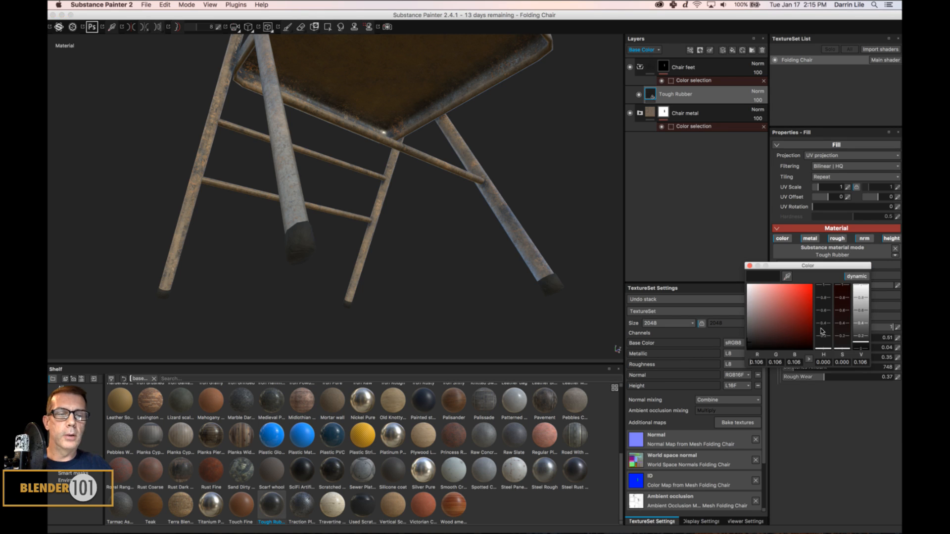
- Try red and yellow tones on the rubber feet, ending on a dark ochre with hue 0.112, saturation 0.678 and value 0.476
drag(861, 342, 858, 306)
drag(844, 346, 843, 305)
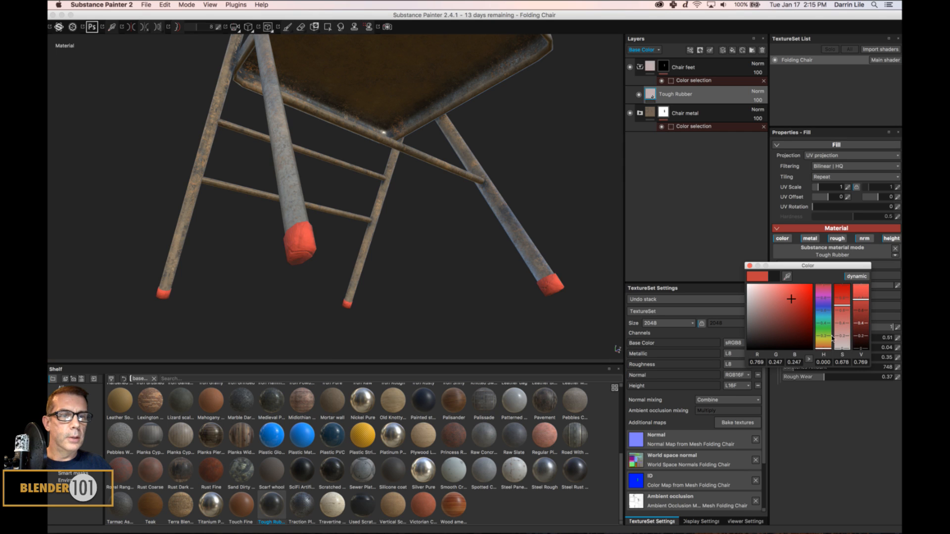
click(825, 343)
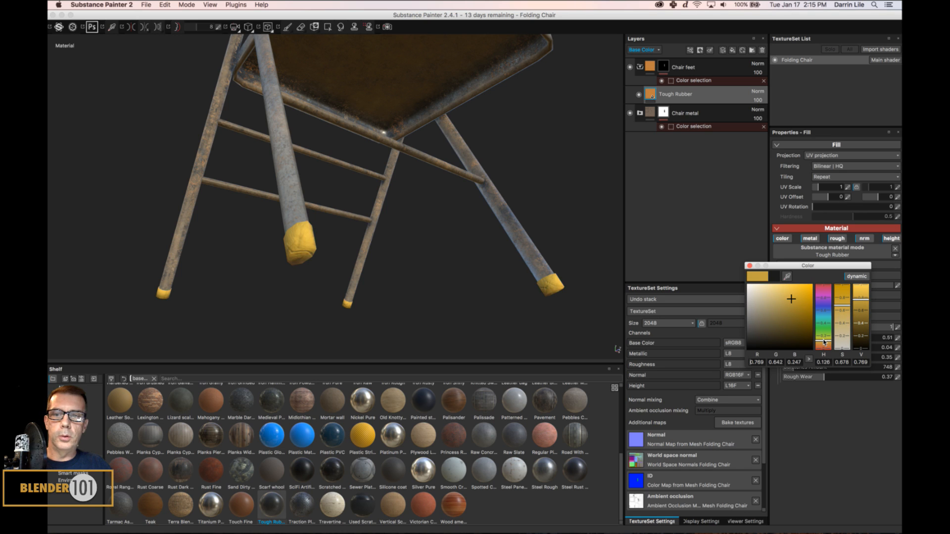
click(825, 347)
drag(825, 346, 825, 342)
drag(860, 300, 858, 319)
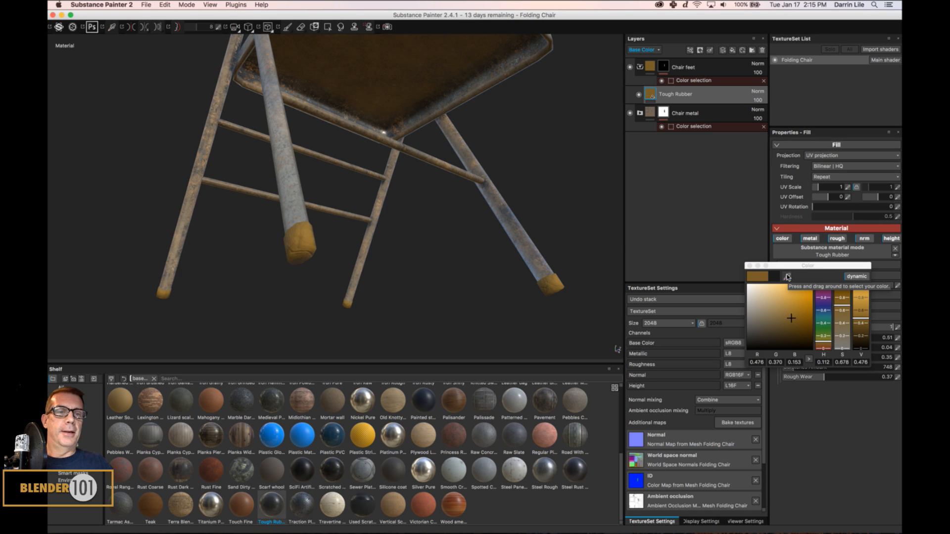
- Sample a gray-brown color (RGB 0.420, 0.380, 0.349) from the chair for the Tough Rubber layer and save the project
drag(787, 277, 546, 275)
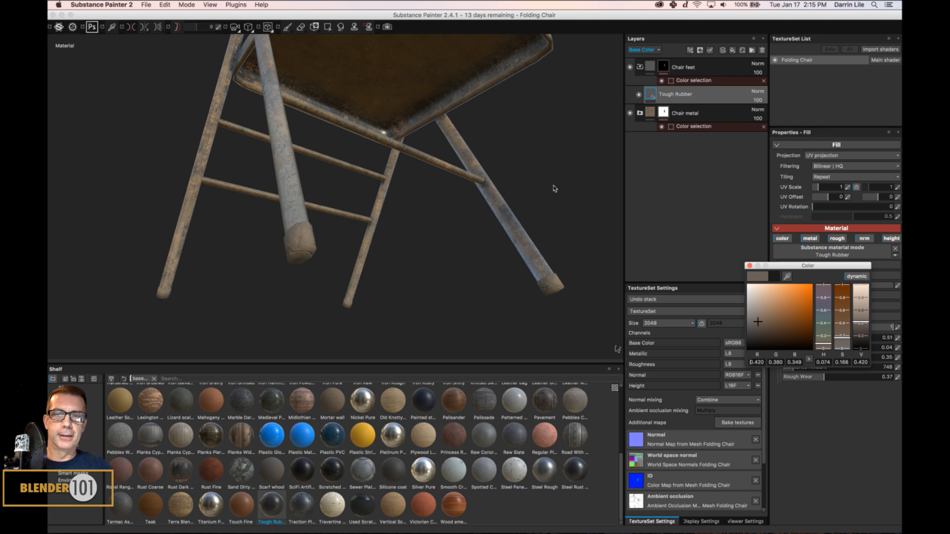
alt+drag(555, 188, 405, 253)
scroll(405, 252, down, 4)
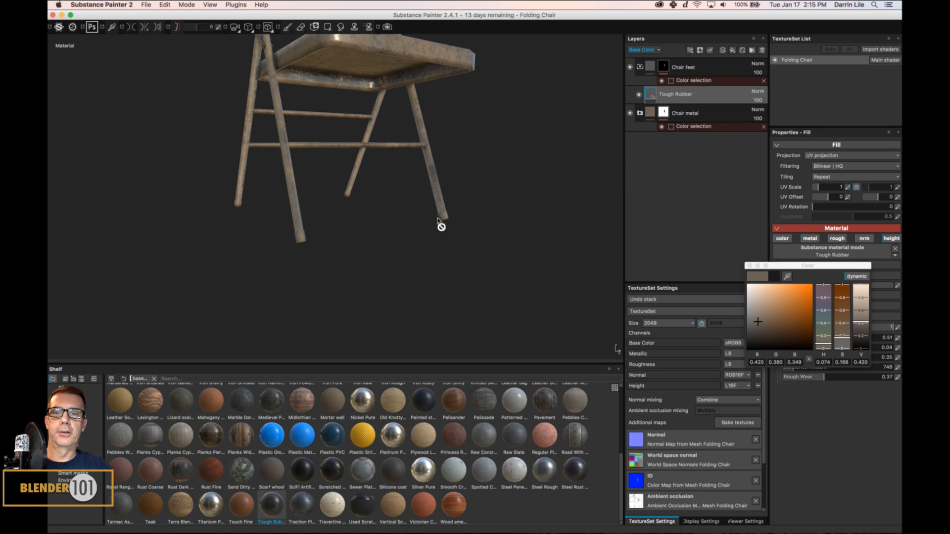
alt+middle_drag(440, 227, 441, 300)
scroll(442, 299, down, 5)
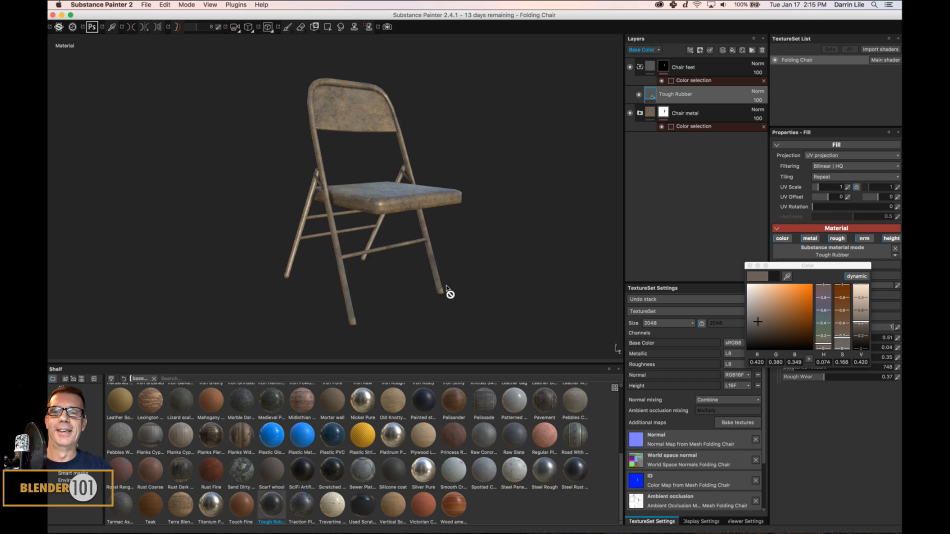
alt+middle_drag(519, 288, 490, 305)
alt+drag(490, 305, 460, 296)
alt+middle_drag(540, 298, 543, 276)
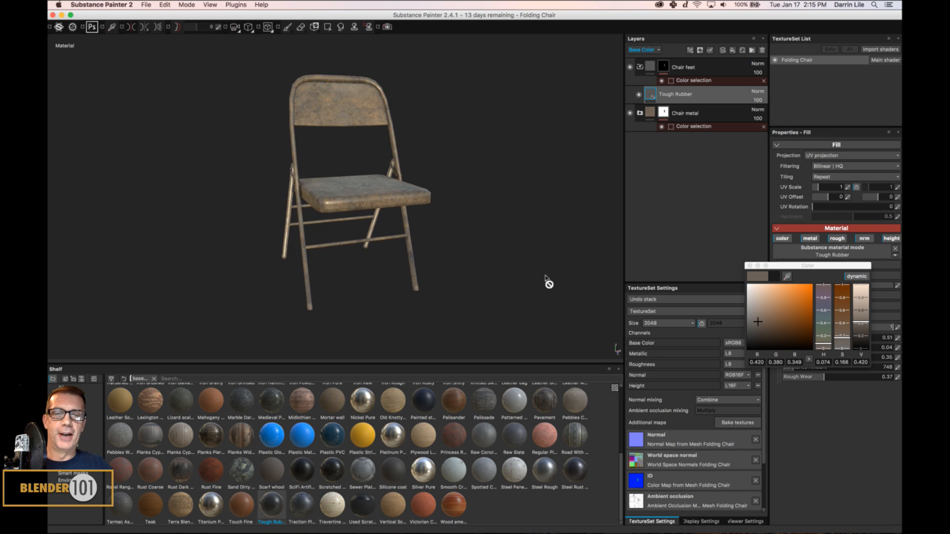
click(750, 266)
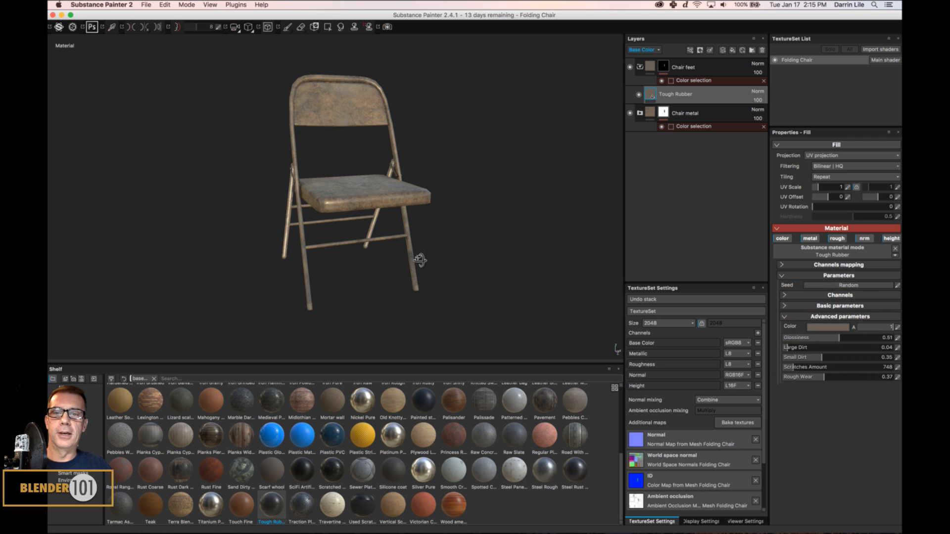
alt+drag(417, 259, 460, 255)
key(super+s)
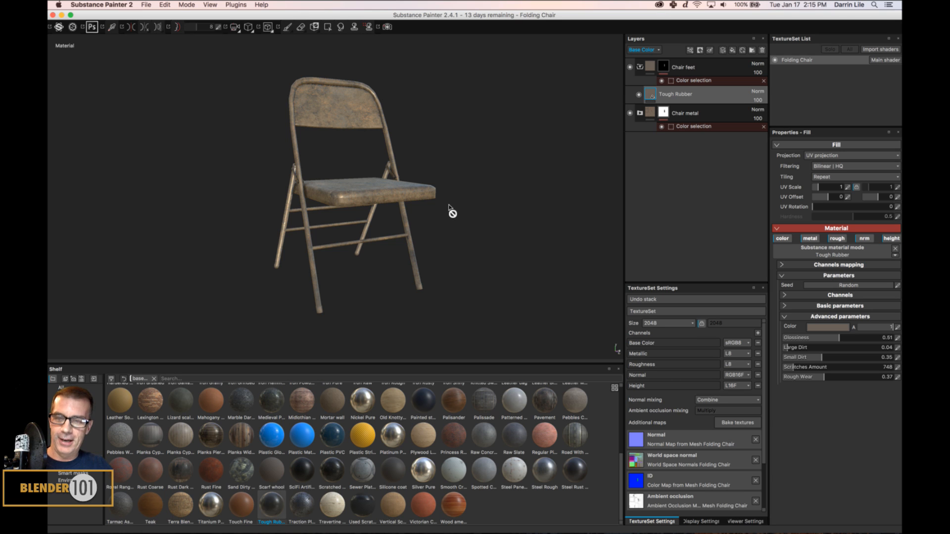
- Examine the textured chair from several angles, checking the worn metal and the color of the feet
alt+drag(450, 210, 469, 233)
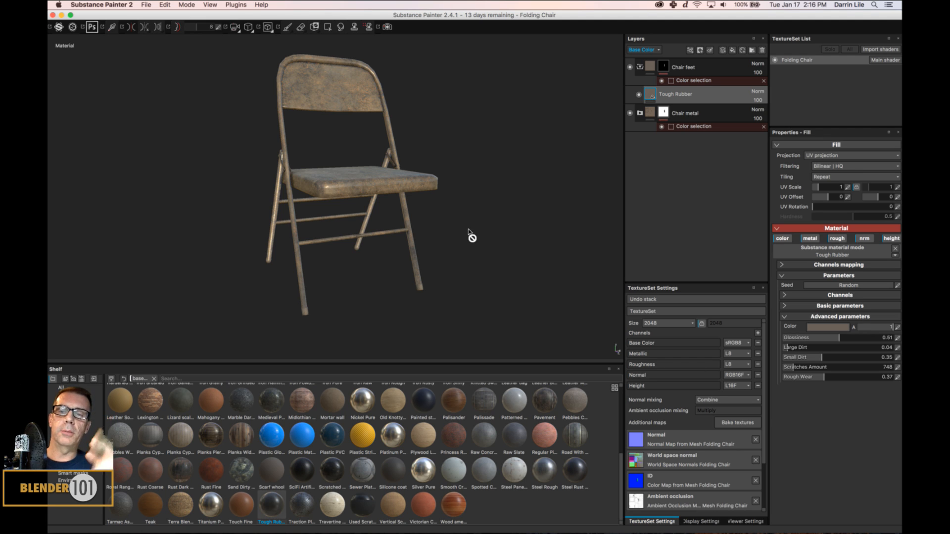
alt+drag(479, 240, 506, 248)
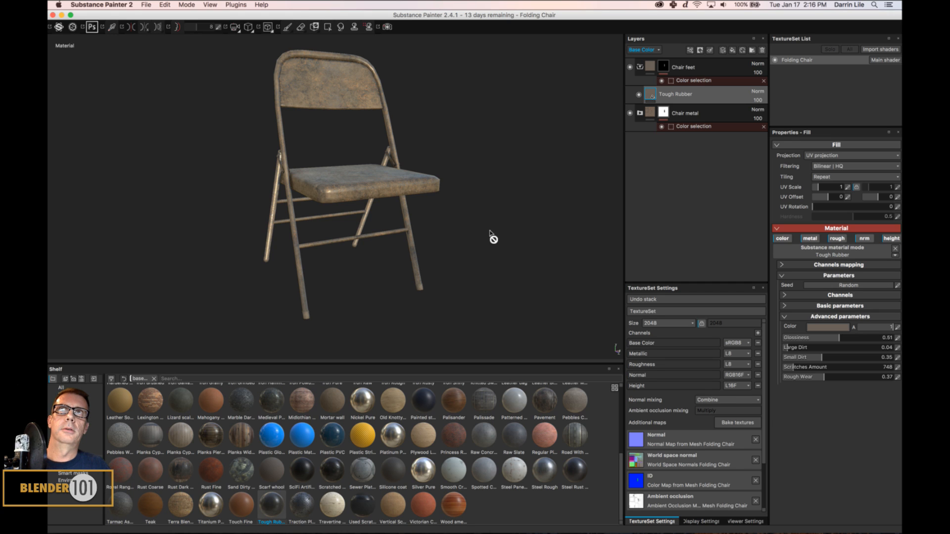
mouse_move(428, 220)
alt+mouse_down()
mouse_move(430, 233)
mouse_move(433, 217)
alt+mouse_up()
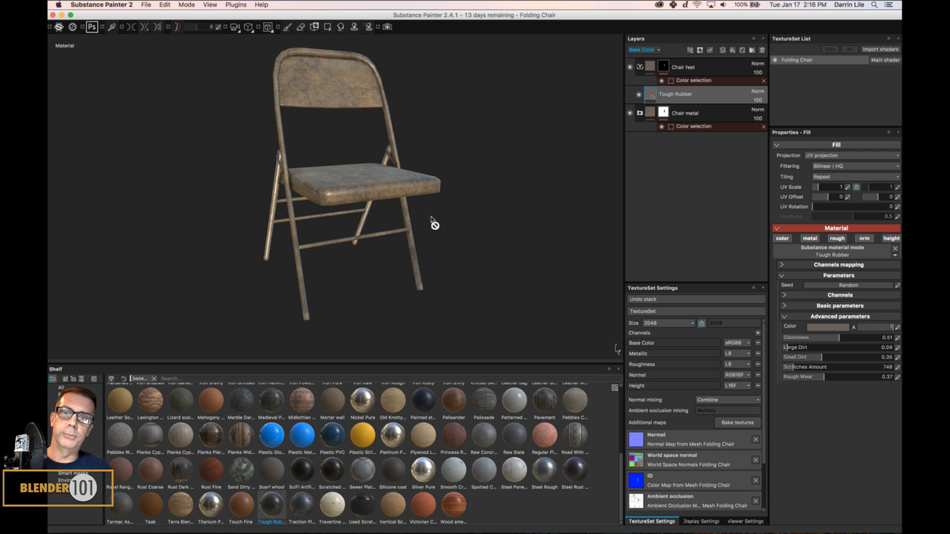
alt+middle_drag(455, 221, 460, 249)
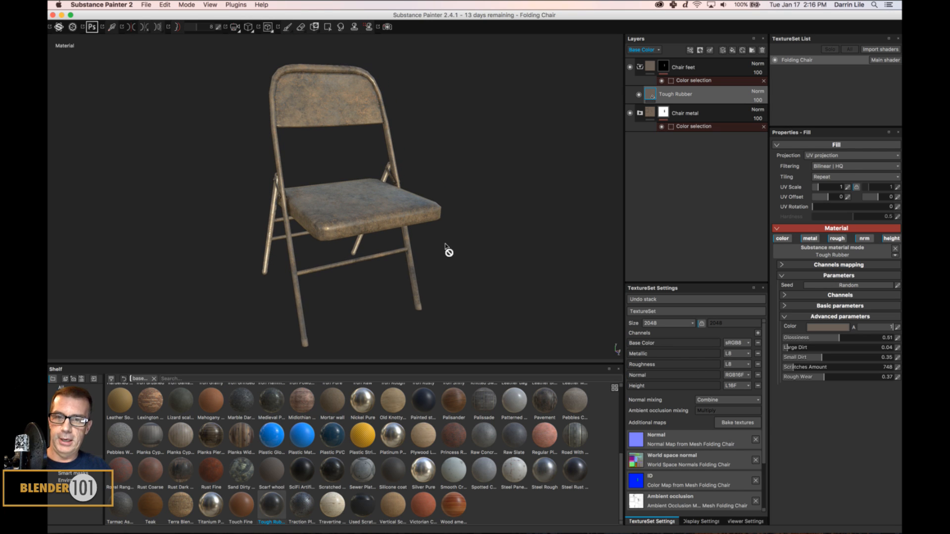
alt+drag(446, 247, 442, 240)
alt+middle_drag(451, 251, 468, 234)
scroll(443, 241, down, 2)
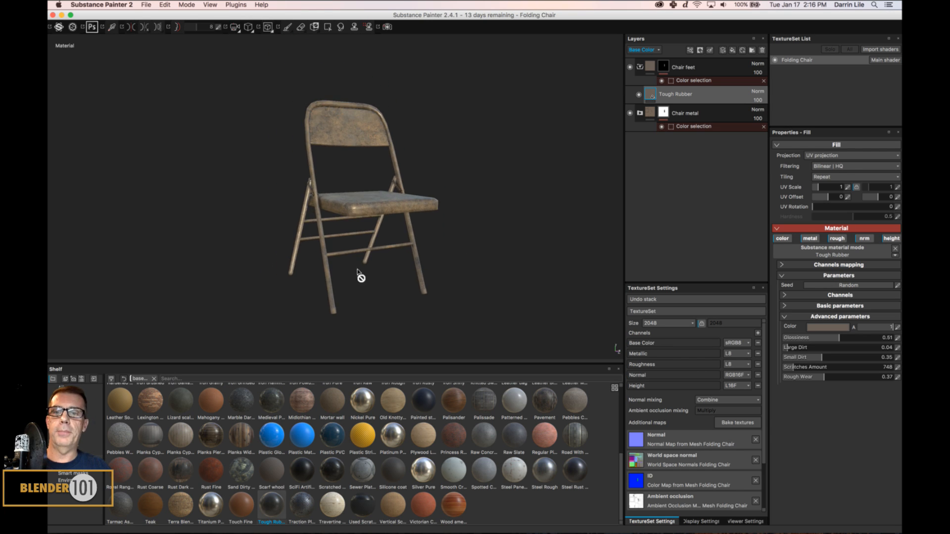
alt+drag(358, 272, 395, 280)
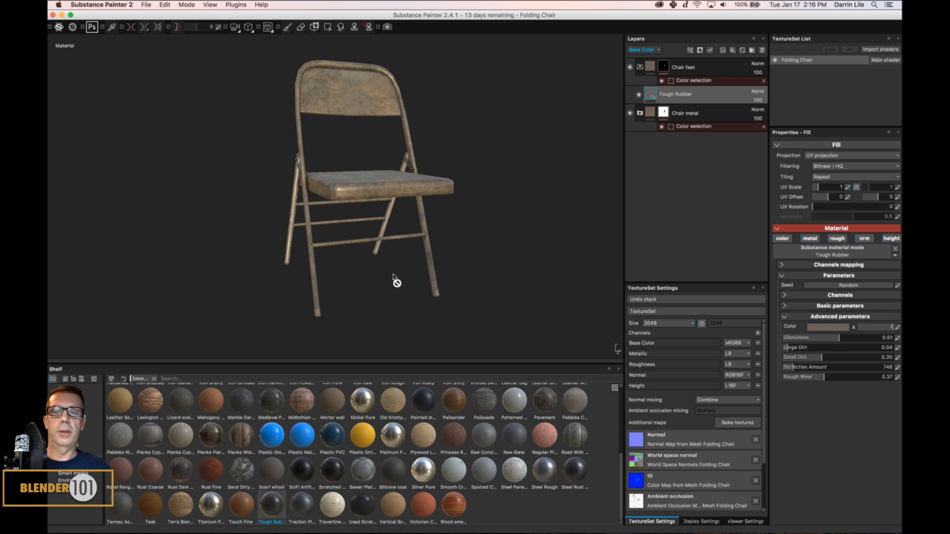
- Set up a texture export with the Unity 5 (Standard Metallic) configuration and list the Folding Chair texture set's maps
click(144, 6)
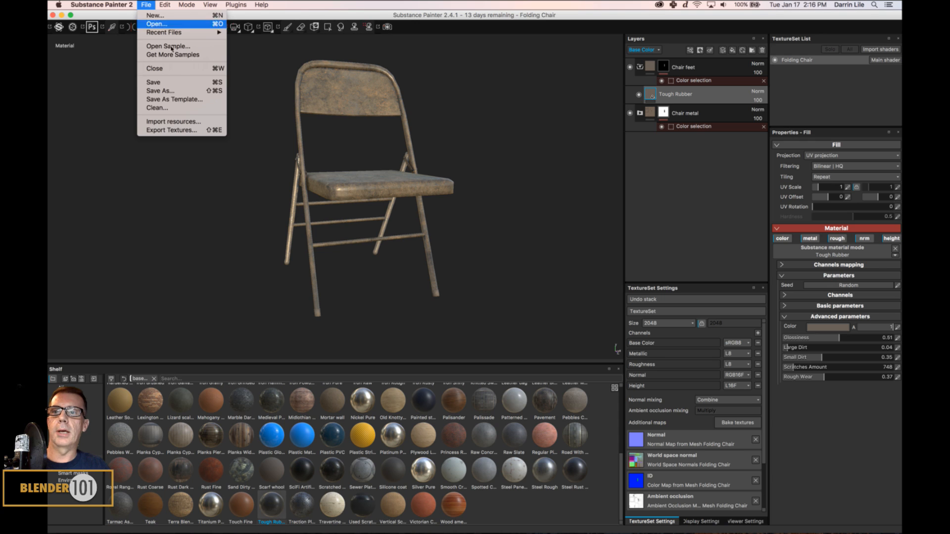
click(181, 130)
click(399, 164)
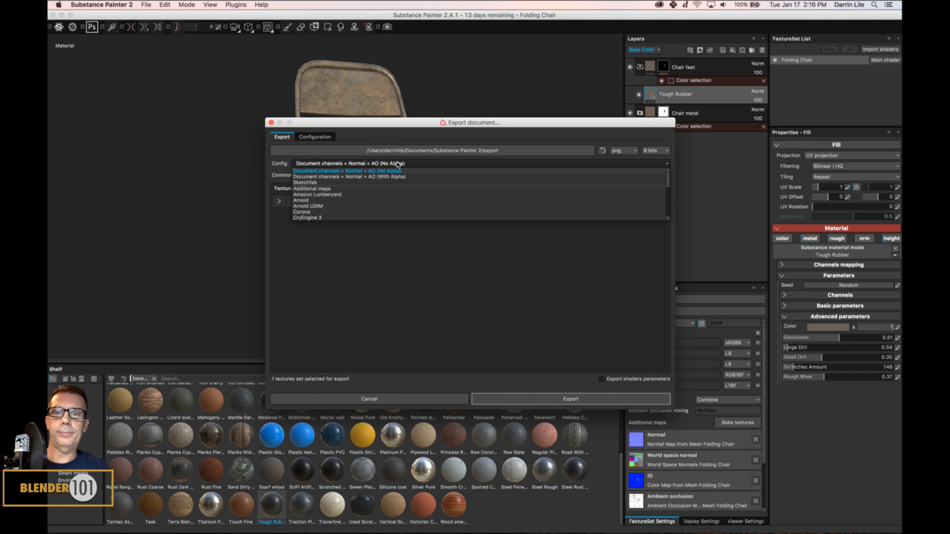
scroll(346, 204, down, 5)
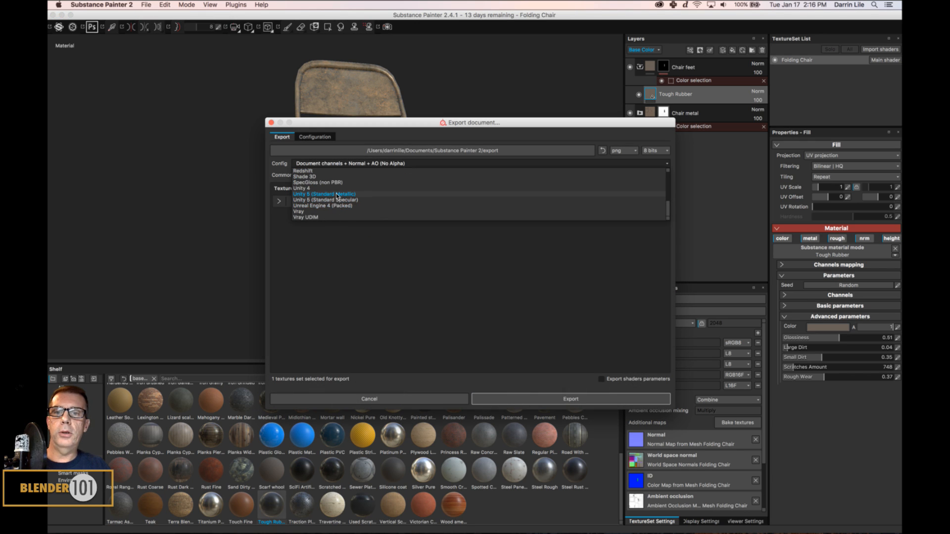
click(339, 208)
click(279, 201)
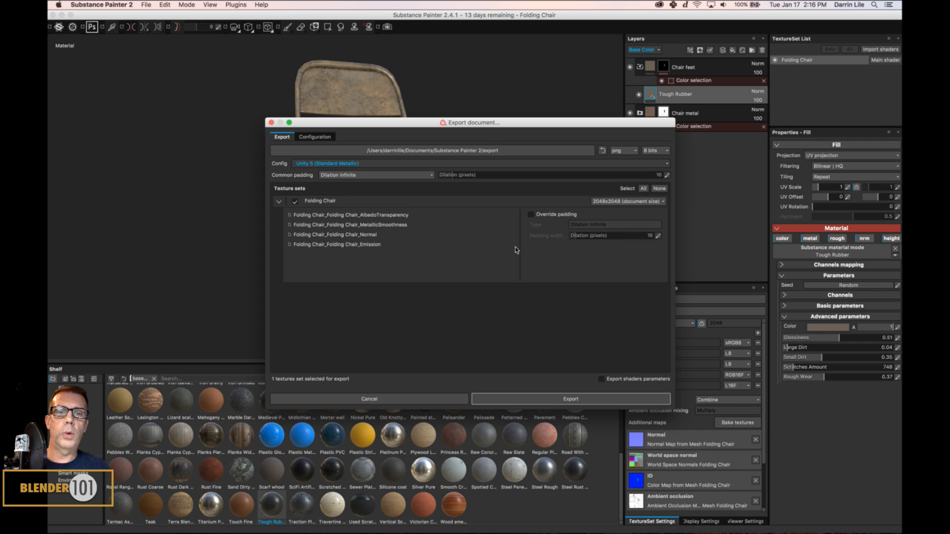
drag(580, 126, 552, 113)
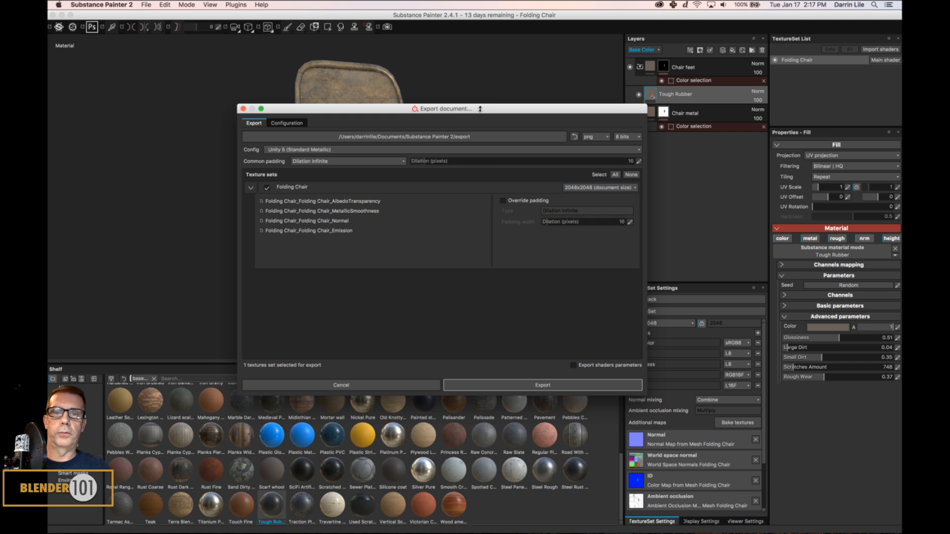
drag(480, 109, 455, 98)
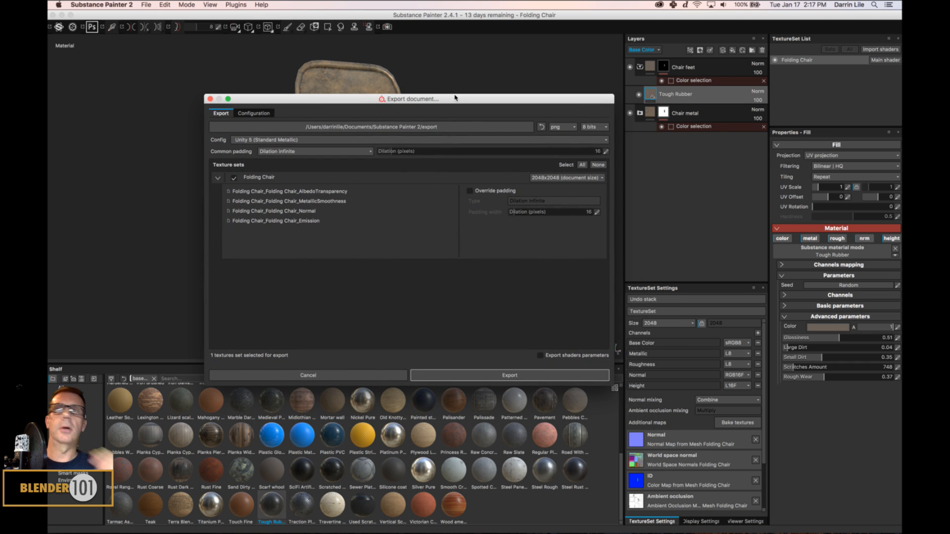
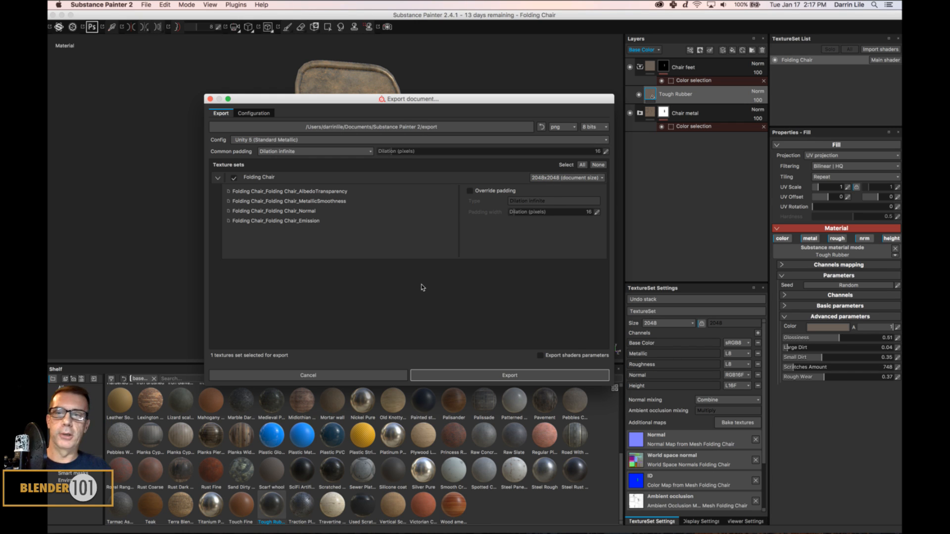
- Create a folder named Folding Chair inside the export directory as the output location and export the textures there
click(346, 127)
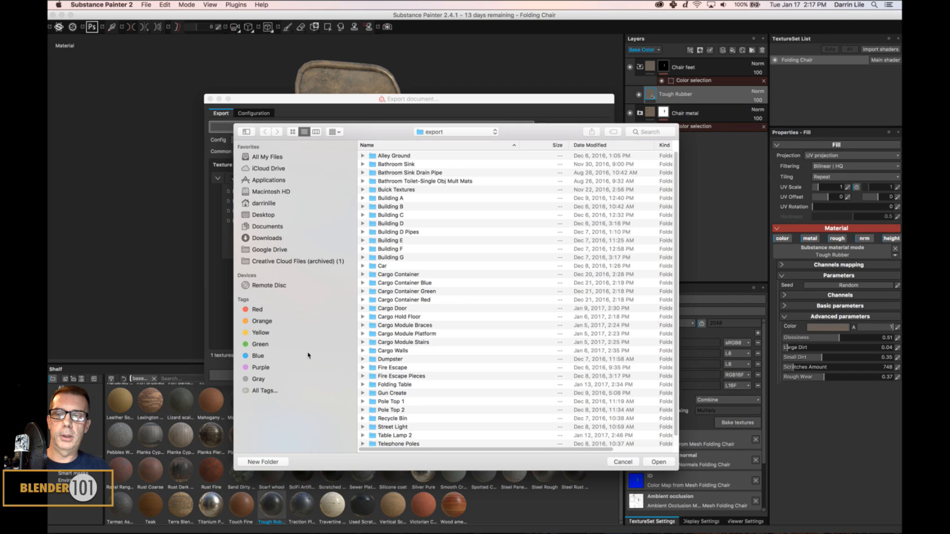
click(263, 462)
text(Folding Chair)
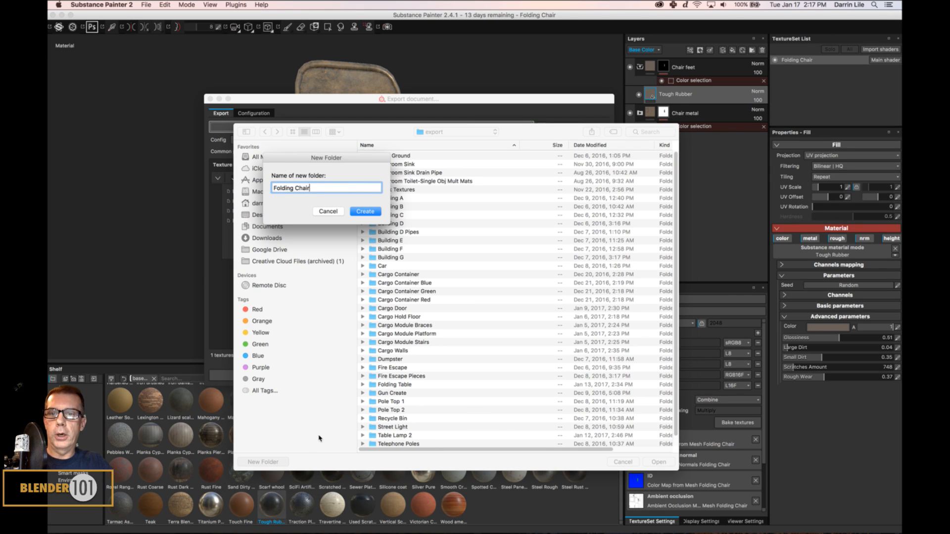
key(Return)
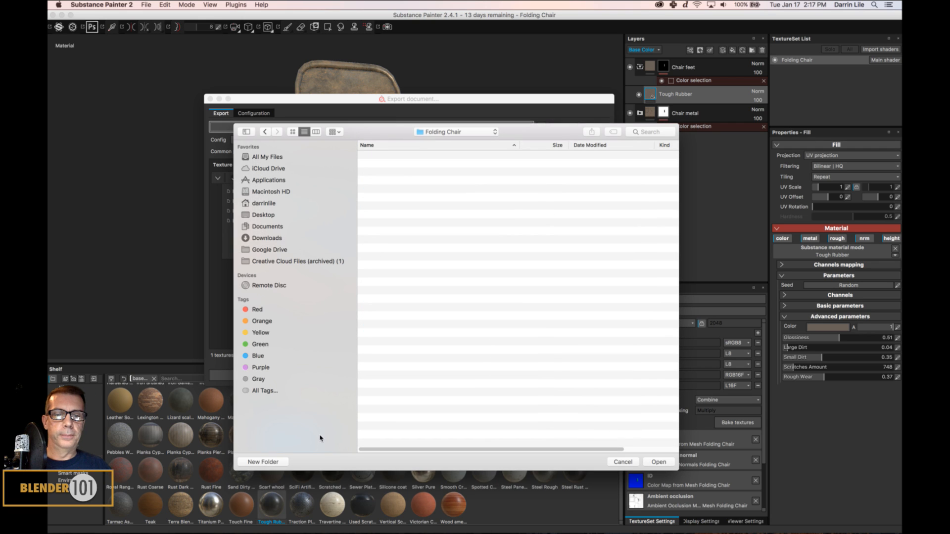
click(658, 462)
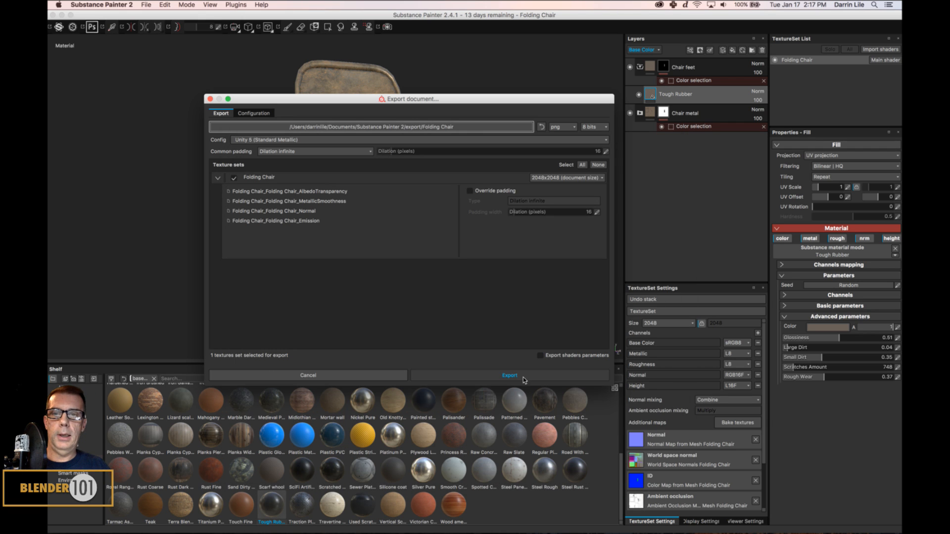
click(486, 377)
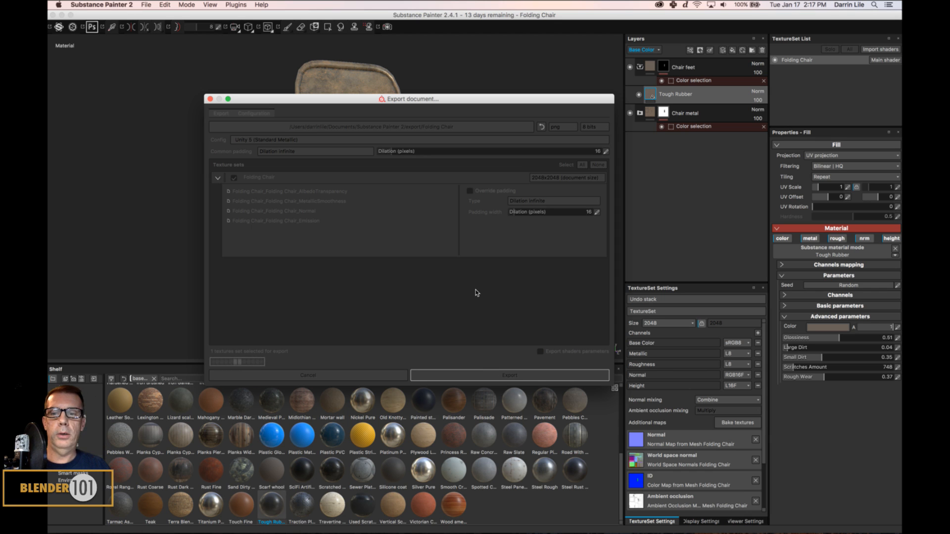
click(383, 243)
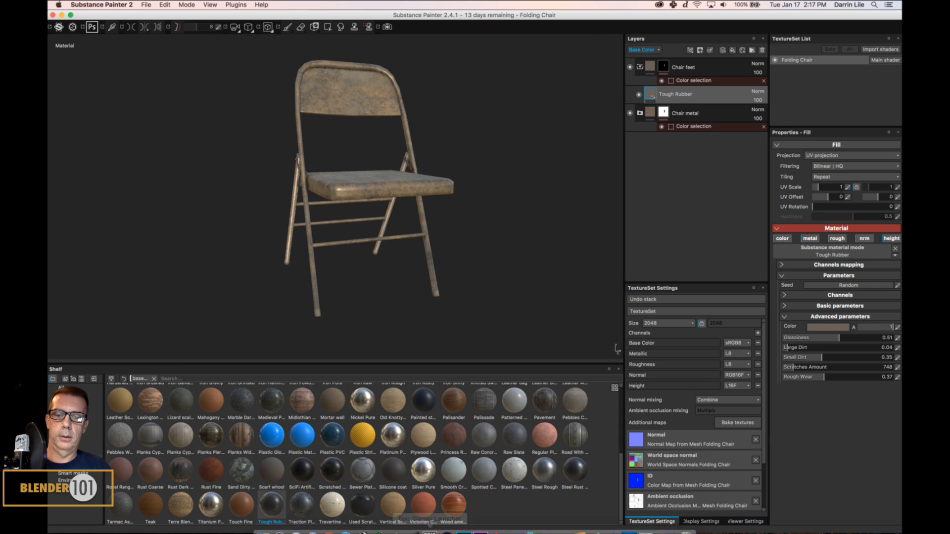
- Switch to the Cargo Hold project in Unity and show the Inspector in place of Services
click(413, 524)
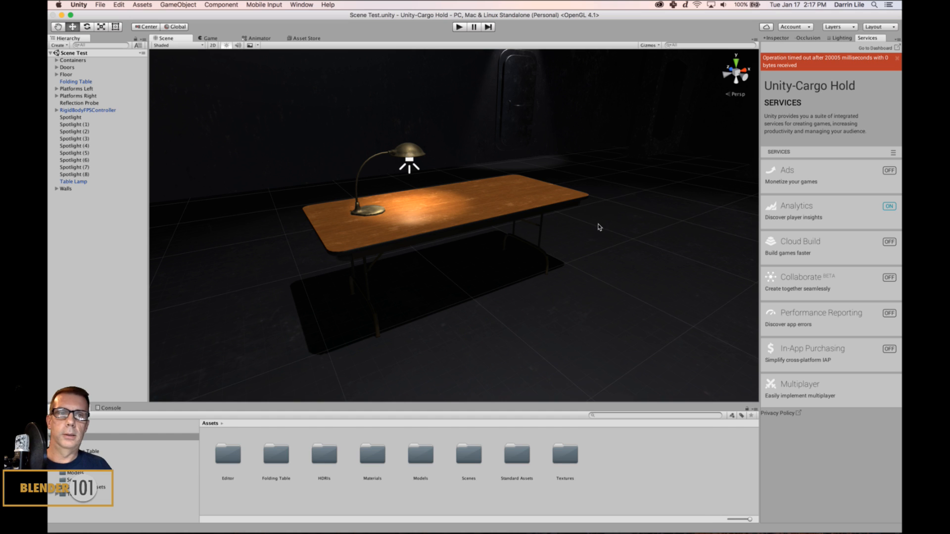
click(776, 39)
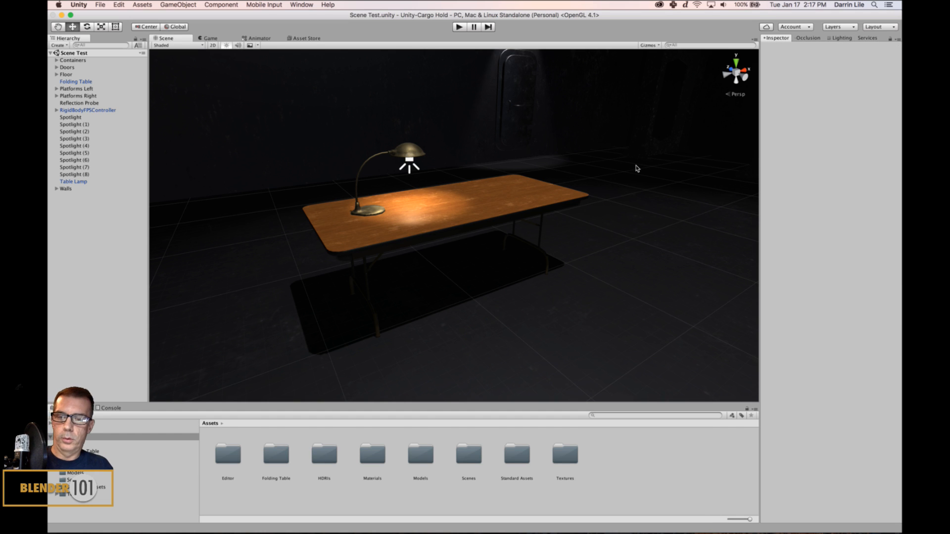
- Import Folding Chair.fbx from the Documents > HM&SB > Cargo Hold folder in Finder into the Unity project's Assets folder
key(super+Tab)
key(super+Tab)
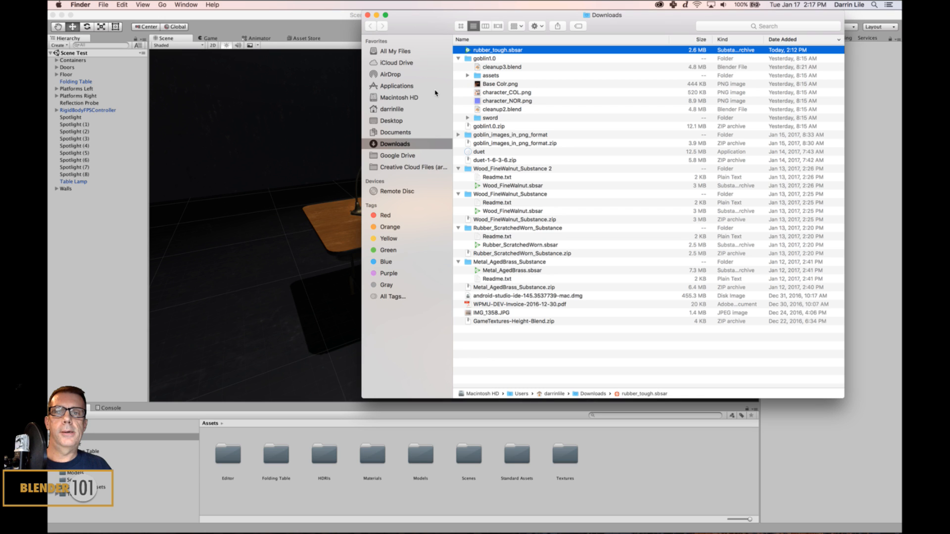
click(393, 133)
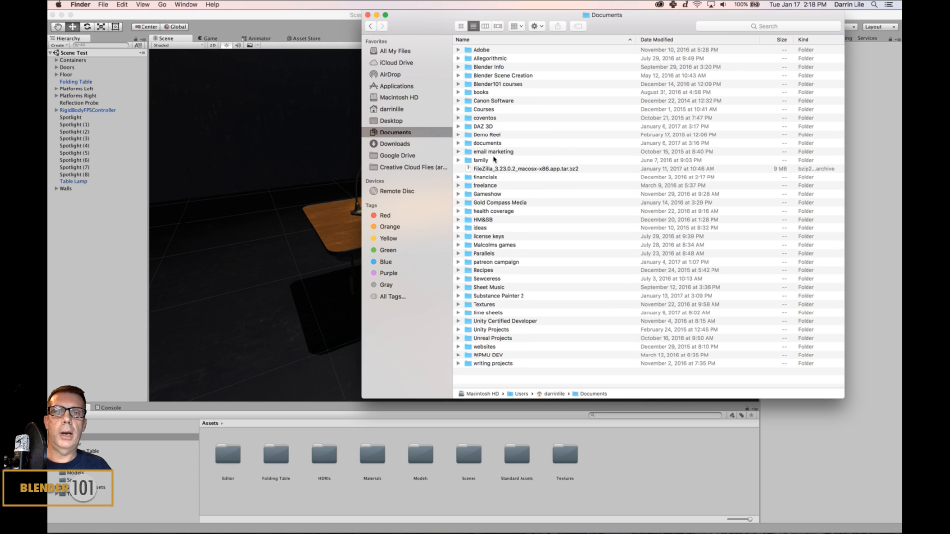
double_click(484, 220)
click(499, 102)
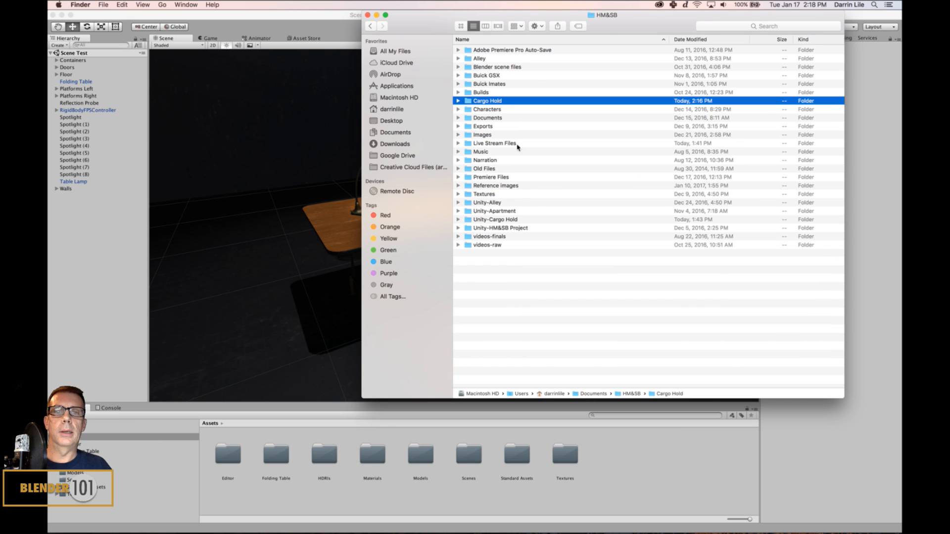
scroll(530, 209, down, 5)
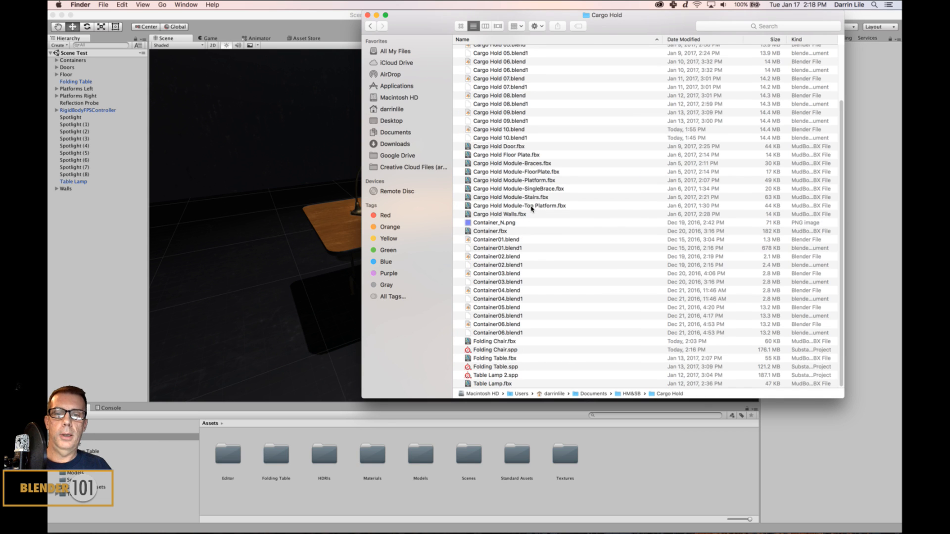
click(471, 342)
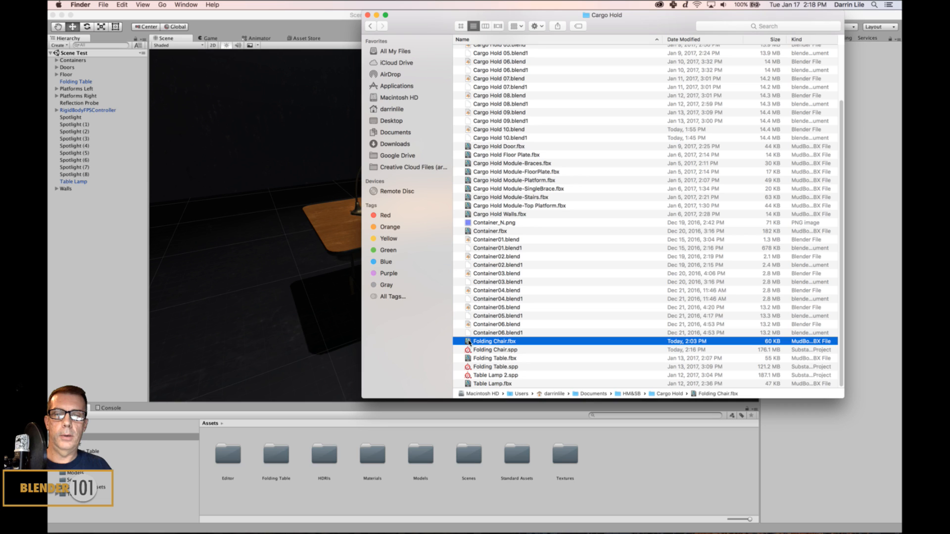
drag(471, 342, 693, 474)
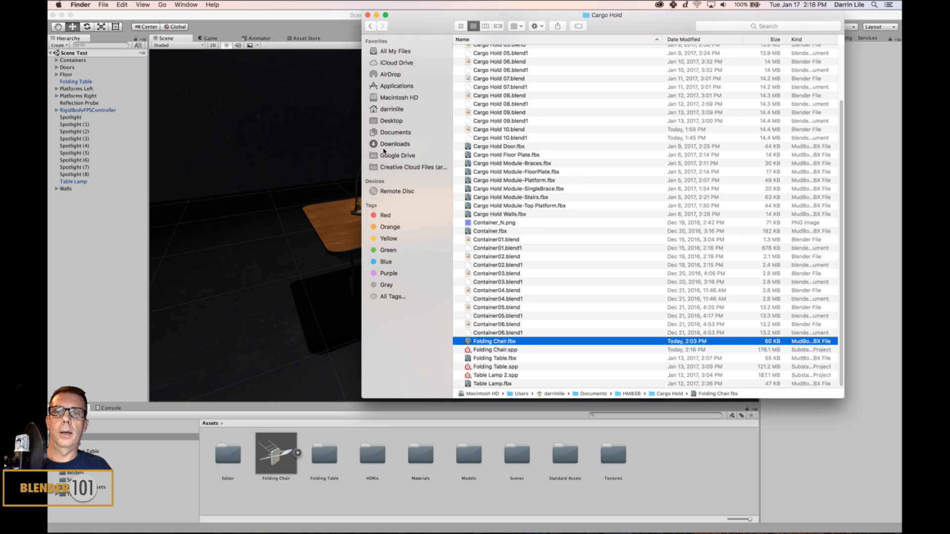
- Import the three Folding Chair texture PNGs from Substance Painter 2's export > Folding Chair folder into the Unity Assets folder
click(396, 132)
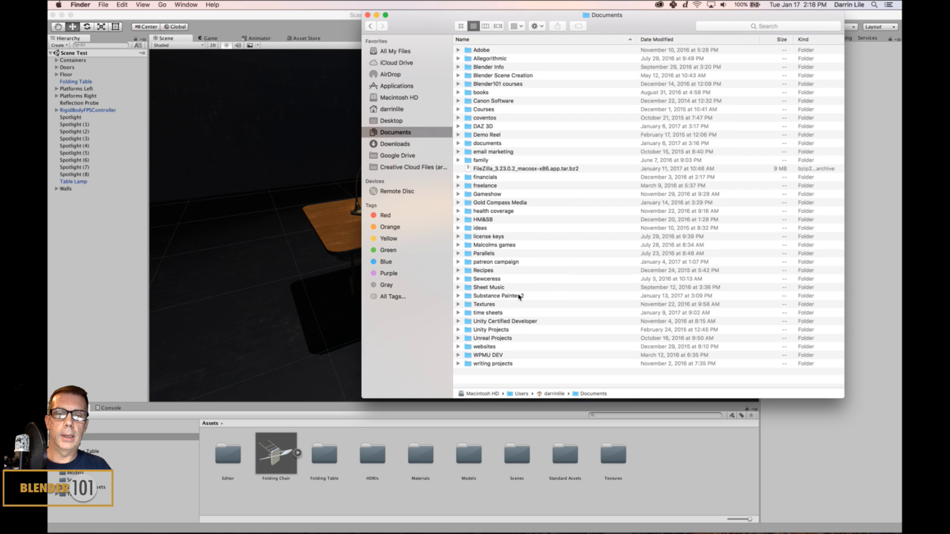
double_click(490, 296)
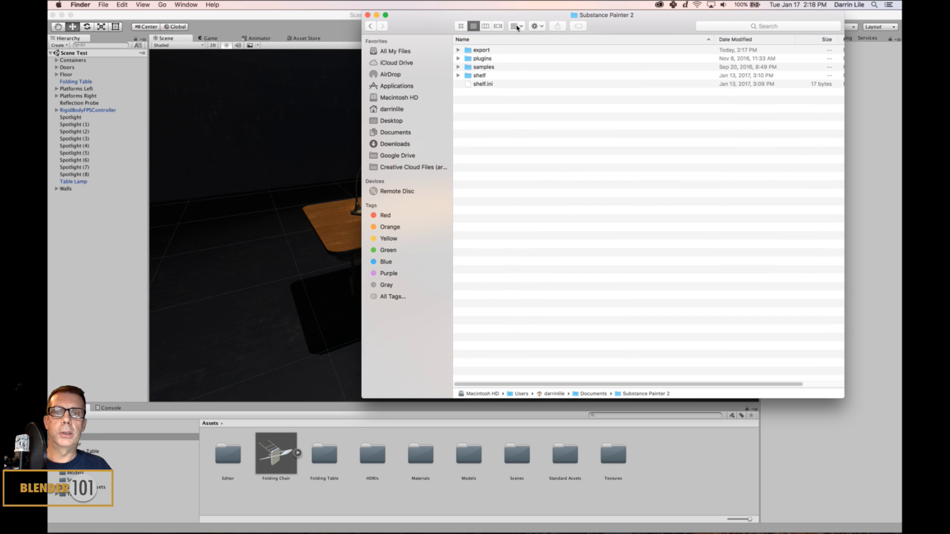
click(485, 50)
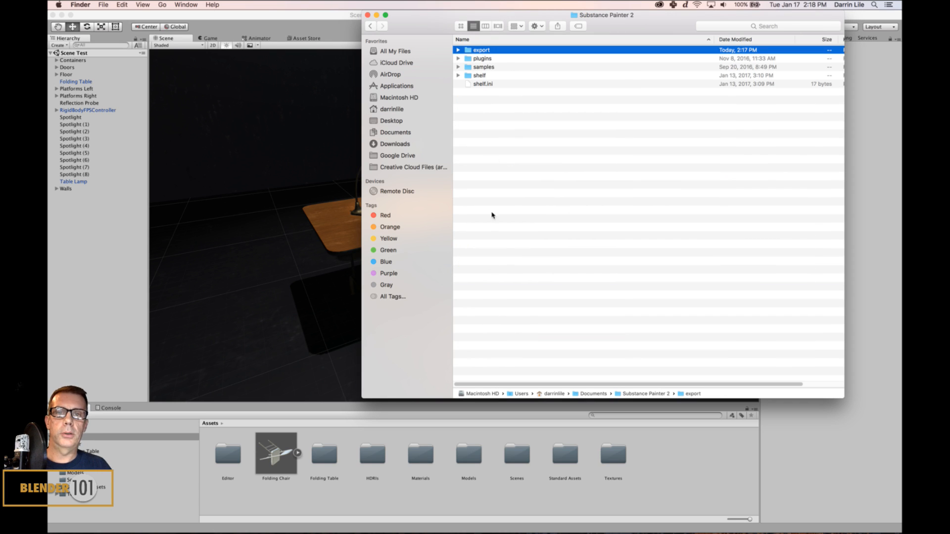
double_click(470, 49)
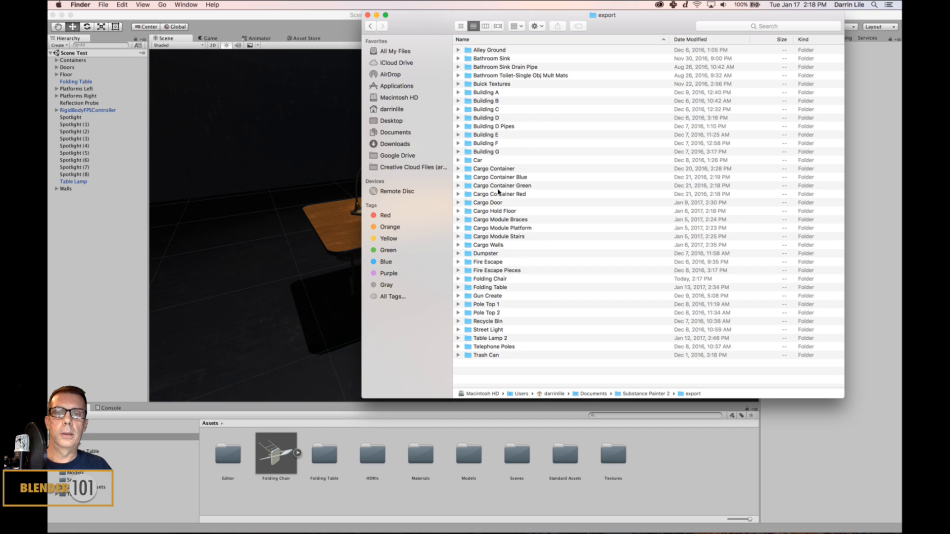
double_click(490, 278)
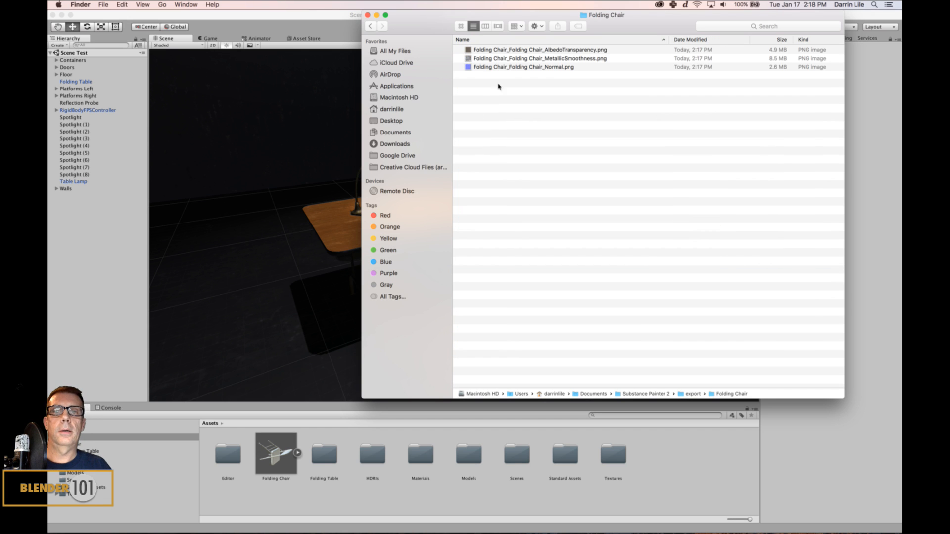
click(470, 50)
key(super+a)
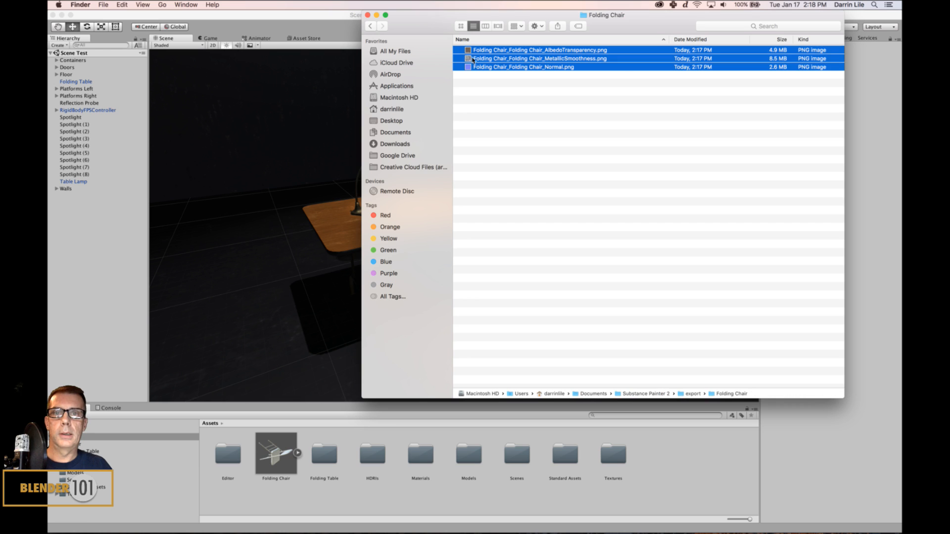
drag(469, 55, 694, 471)
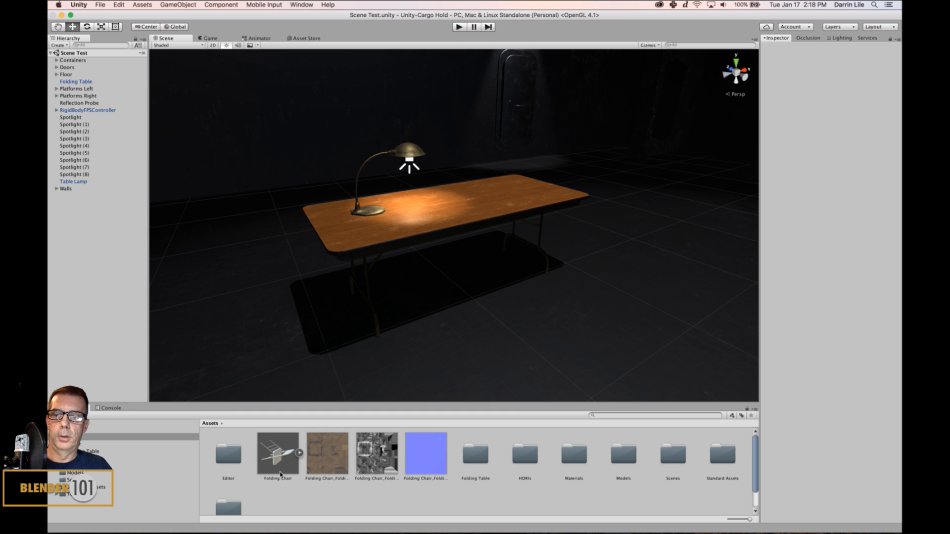
- Place the Folding Chair model in the cargo hold scene and frame it from the front
drag(280, 475, 438, 263)
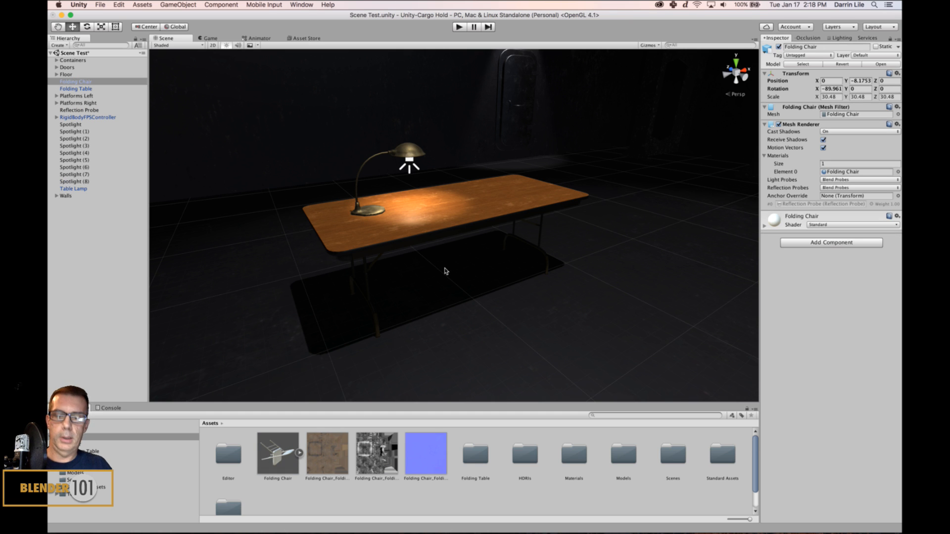
key(f)
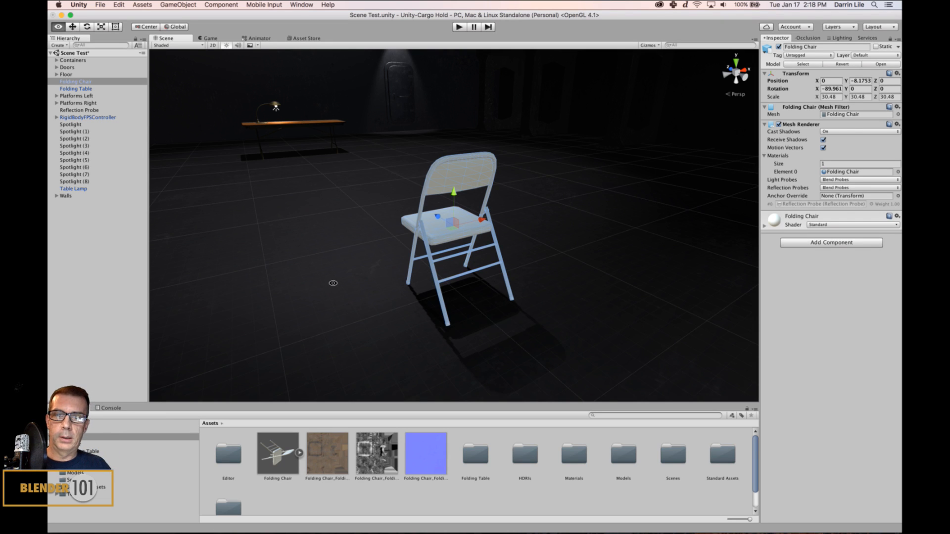
alt+drag(333, 282, 604, 289)
scroll(604, 270, up, 5)
middle_drag(604, 288, 602, 285)
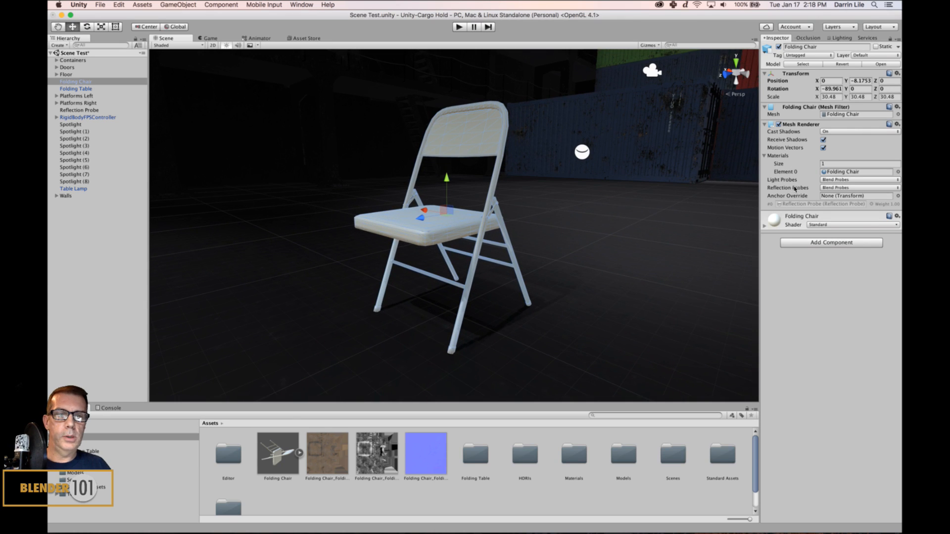
- Expand the Folding Chair material's settings and set its albedo color to white
click(764, 225)
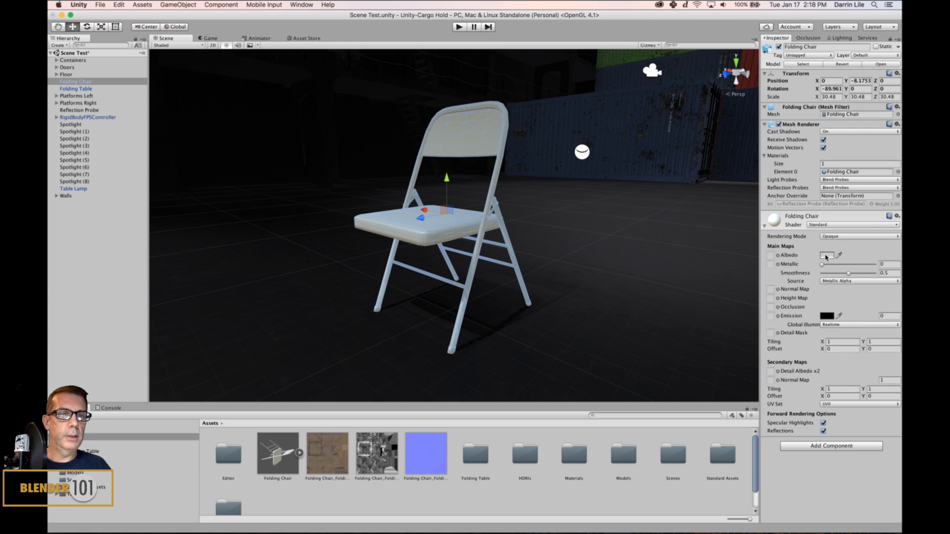
click(826, 256)
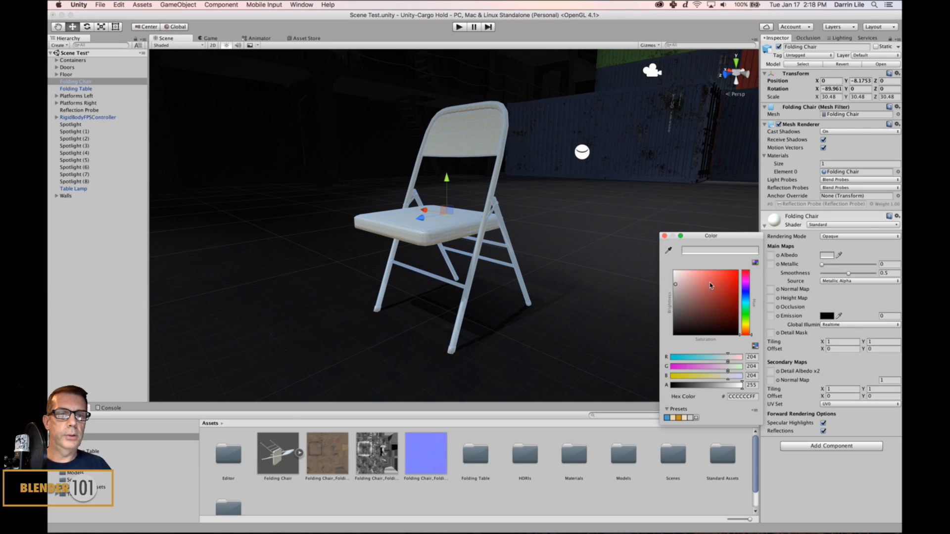
click(663, 236)
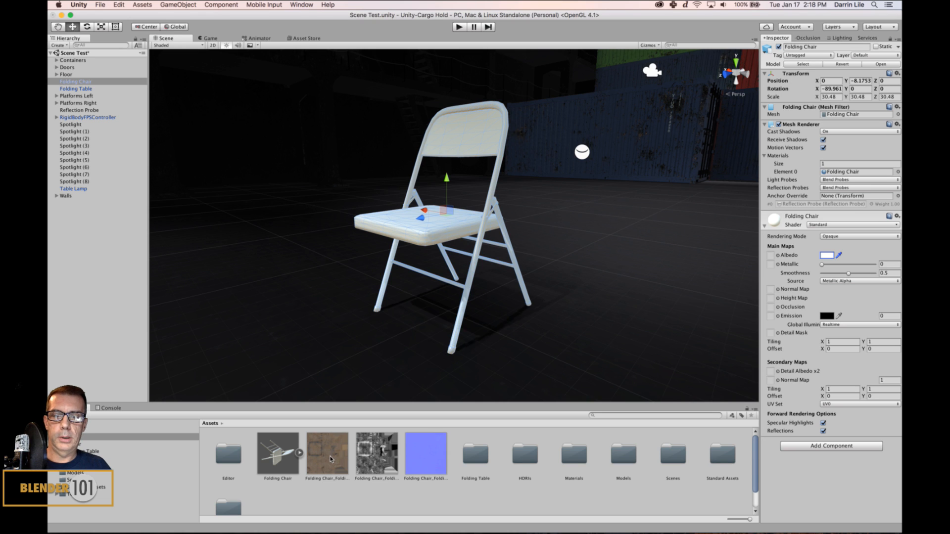
- Assign the AlbedoTransparency, MetallicSmoothness and Normal textures to the chair material's matching slots and mark the normal texture as a normal map
drag(330, 459, 770, 255)
drag(370, 465, 770, 263)
drag(427, 454, 772, 292)
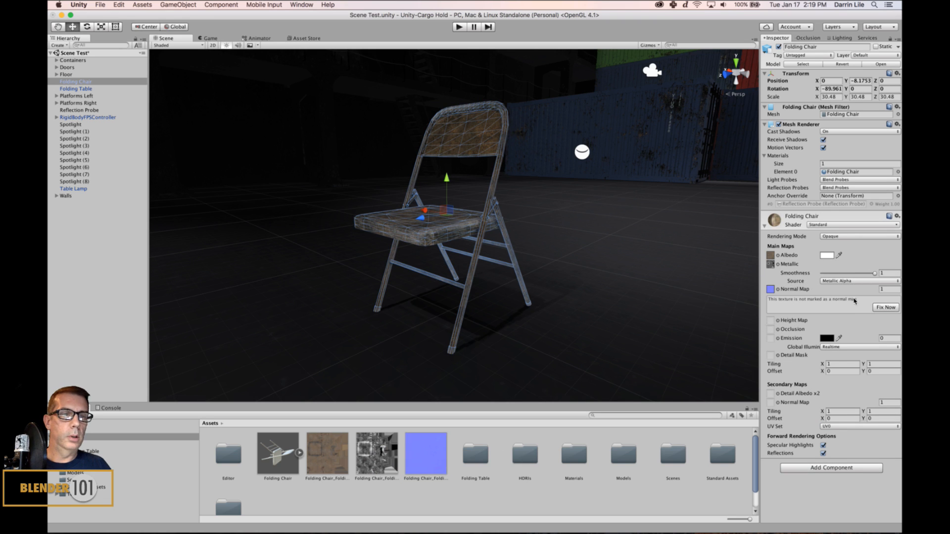
click(885, 307)
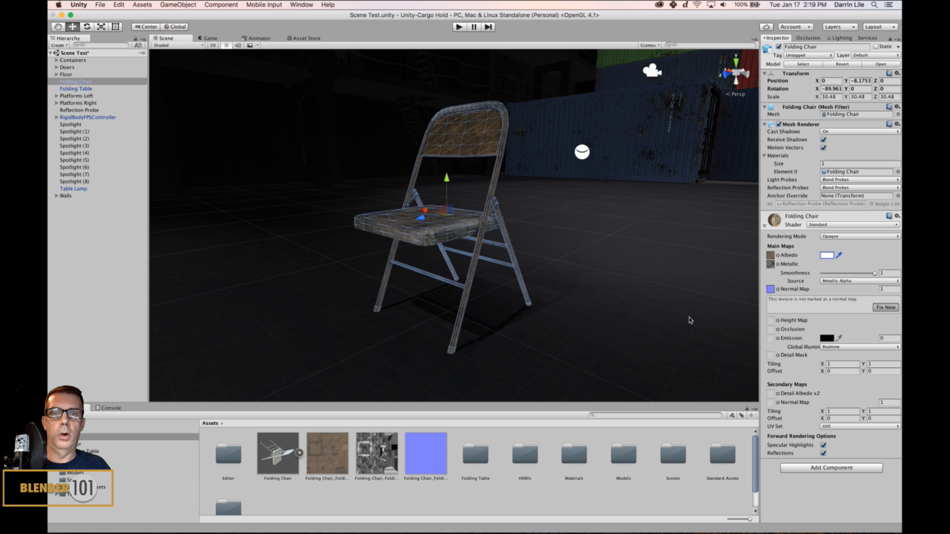
click(597, 260)
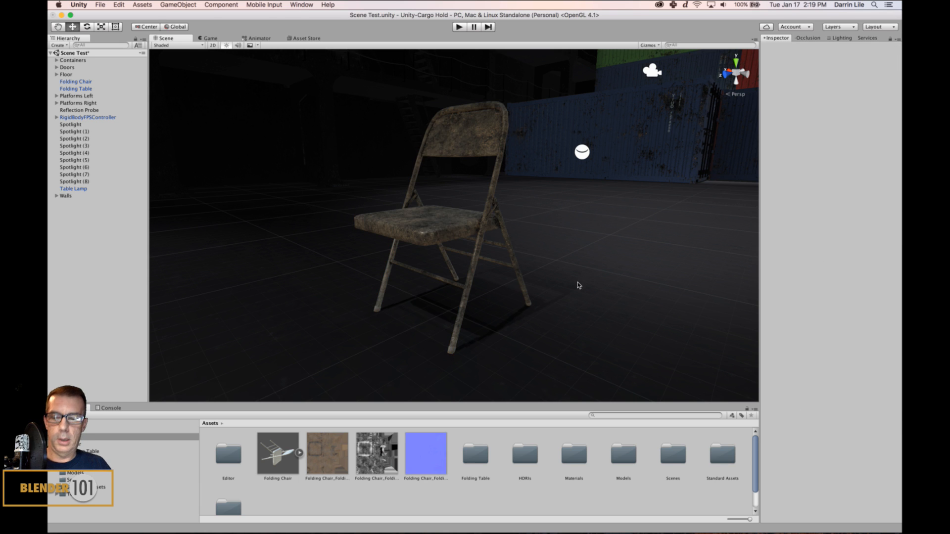
alt+drag(566, 295, 558, 271)
scroll(554, 295, down, 6)
scroll(484, 392, up, 6)
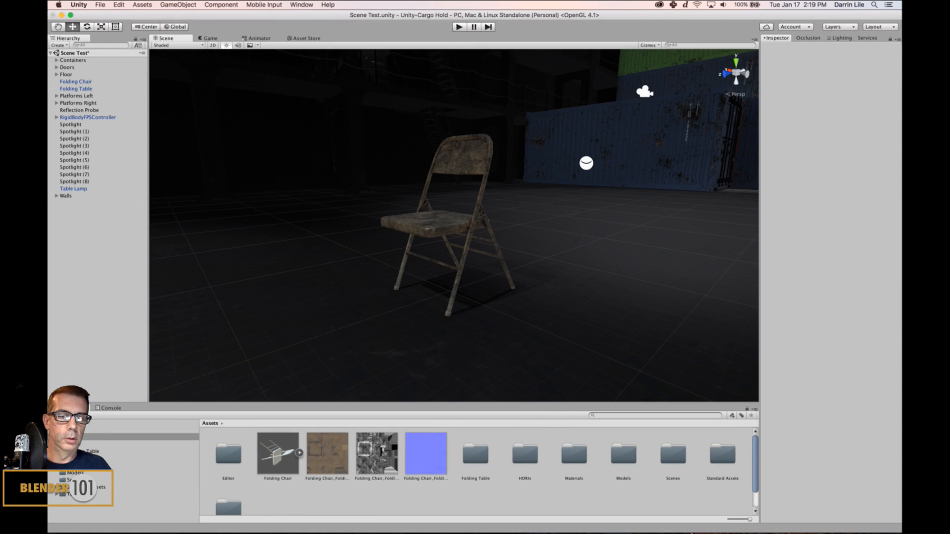
- Show the project assets as a compact list and move the folding chair across the floor to the wooden table
drag(747, 518, 686, 518)
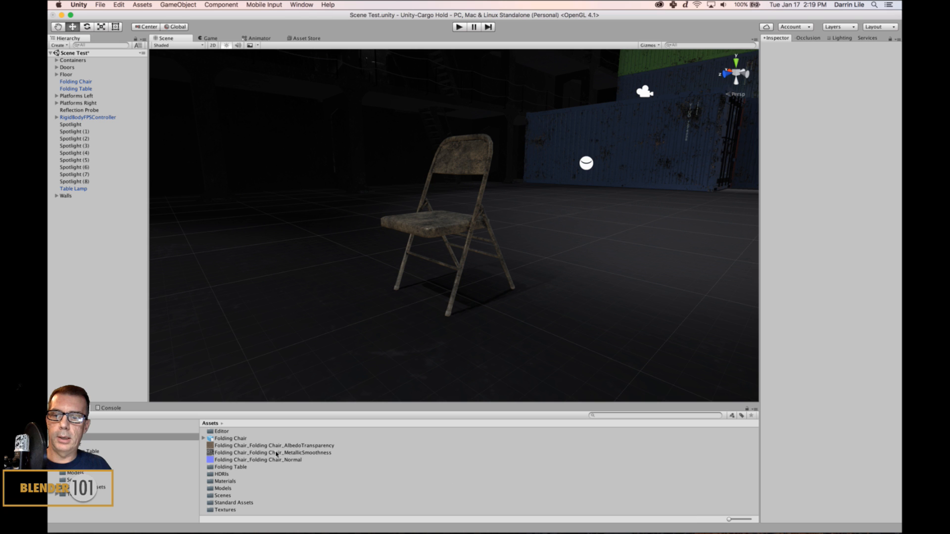
scroll(424, 311, down, 6)
alt+drag(424, 318, 382, 341)
click(448, 218)
mouse_move(447, 265)
alt+mouse_down()
mouse_move(417, 297)
mouse_move(449, 303)
mouse_move(434, 317)
mouse_move(465, 270)
alt+mouse_up()
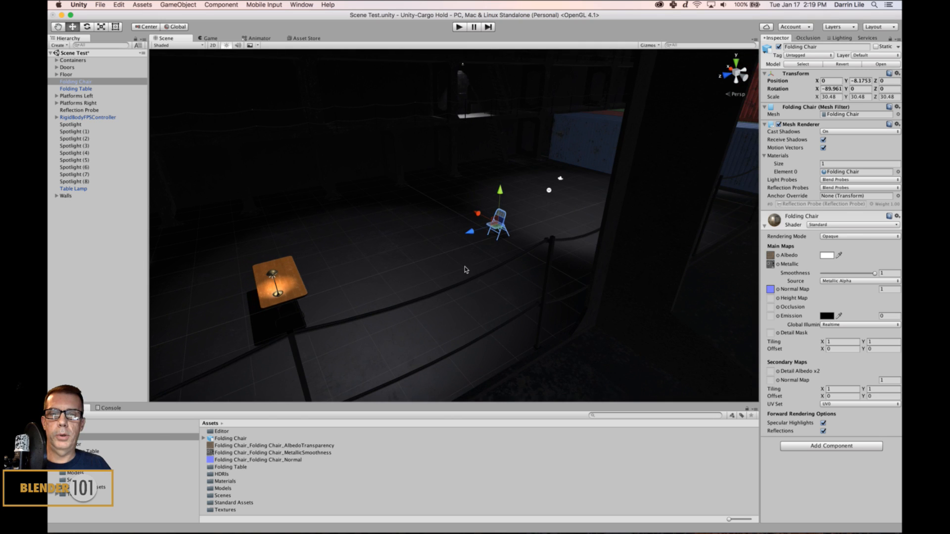
drag(471, 232, 318, 292)
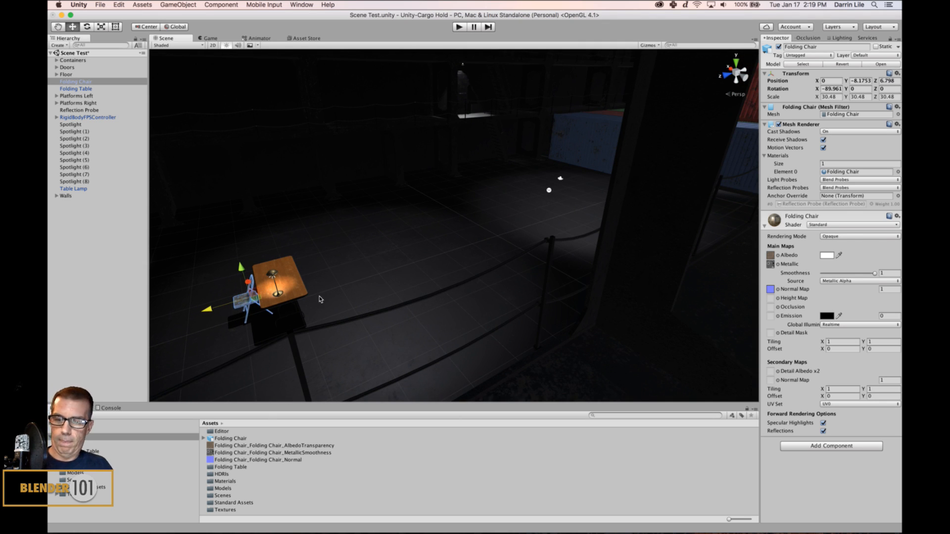
- Rotate the folding chair to a Z rotation of about -189 degrees so its seat faces the table
key(f)
alt+drag(416, 269, 387, 286)
key(e)
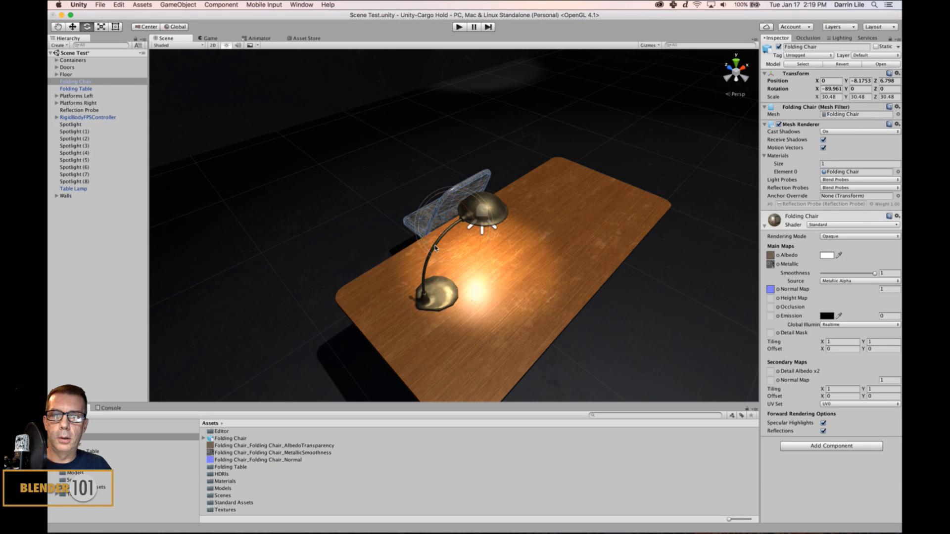
drag(435, 248, 667, 169)
- Reposition the chair on the floor behind the table near the lamp, at about X -0.139, Y 0.114
alt+drag(551, 290, 449, 215)
scroll(451, 220, down, 6)
key(w)
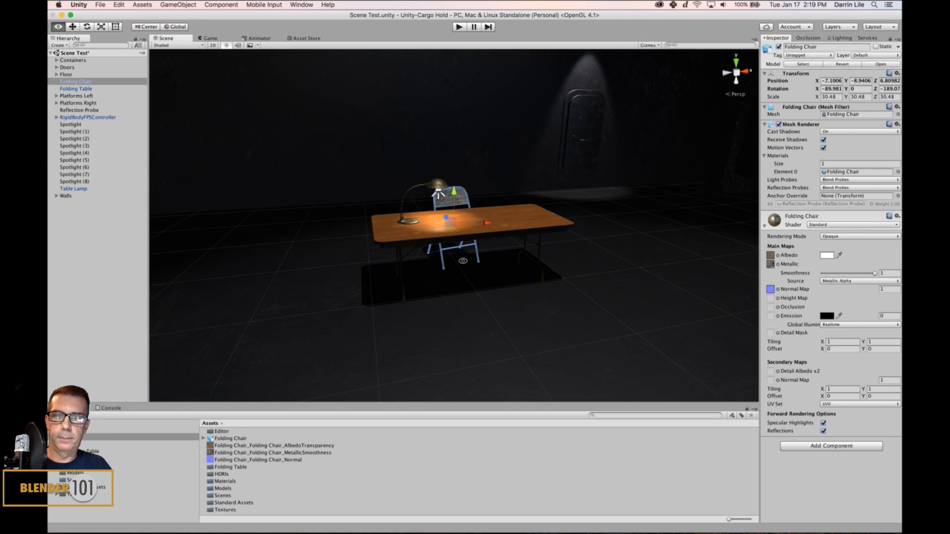
alt+drag(462, 260, 439, 221)
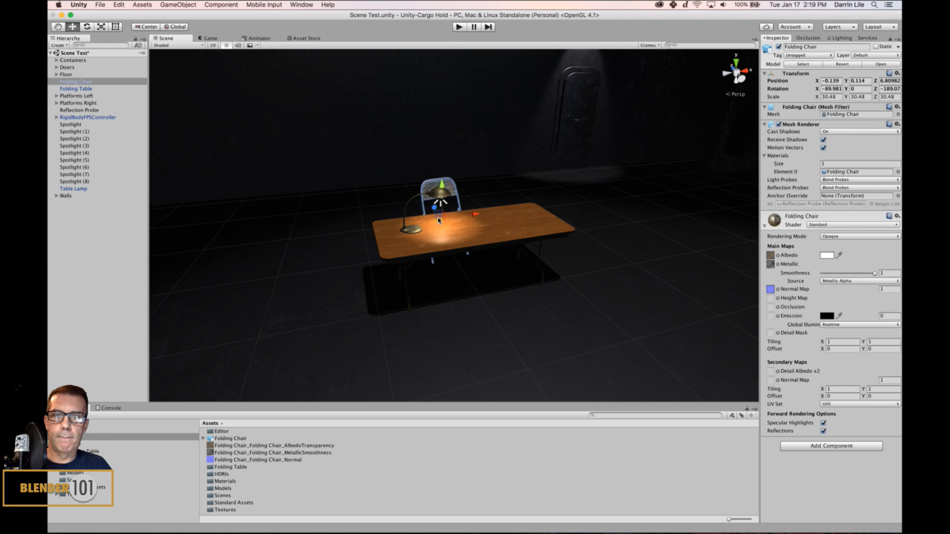
click(512, 279)
alt+drag(512, 280, 496, 297)
scroll(515, 275, down, 8)
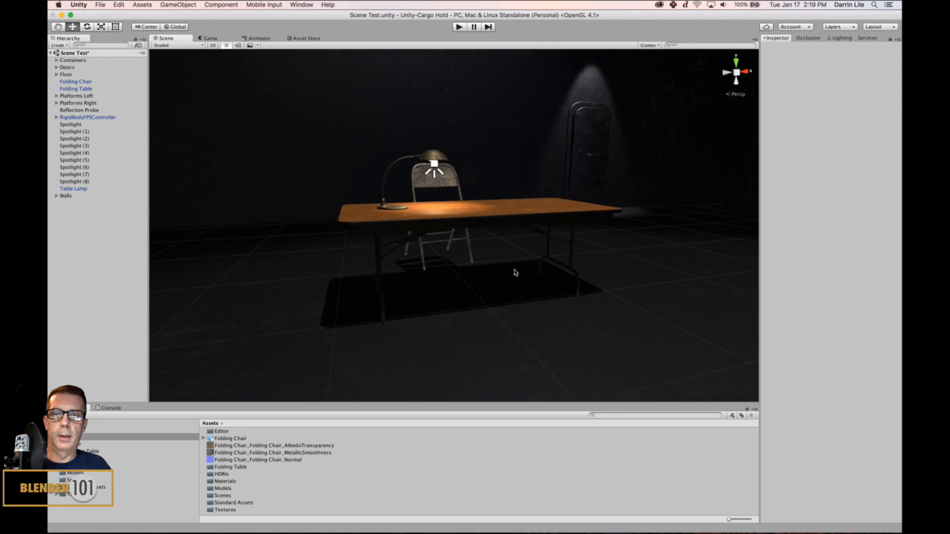
- Shift the chair along the table to about X 0.085 and turn it to a Z rotation of about -167 degrees
alt+drag(515, 272, 531, 286)
click(451, 198)
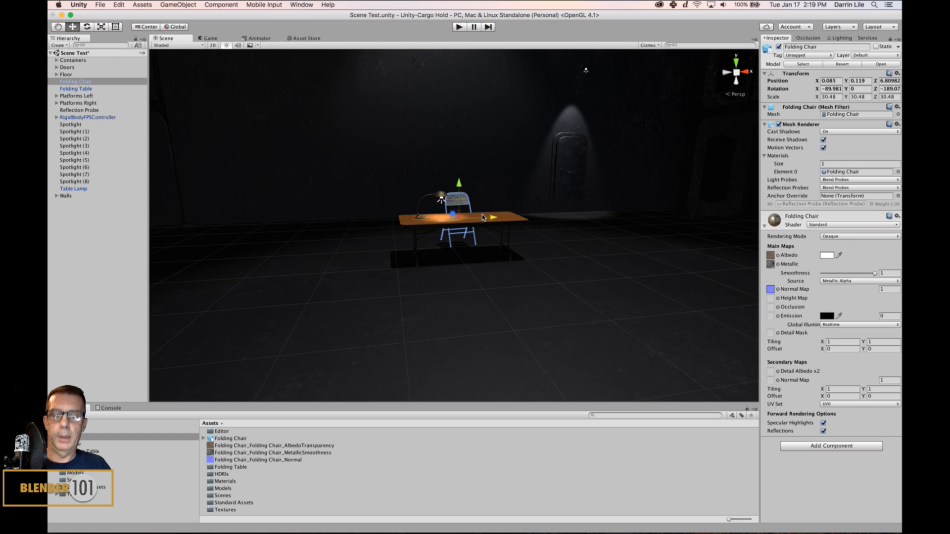
key(e)
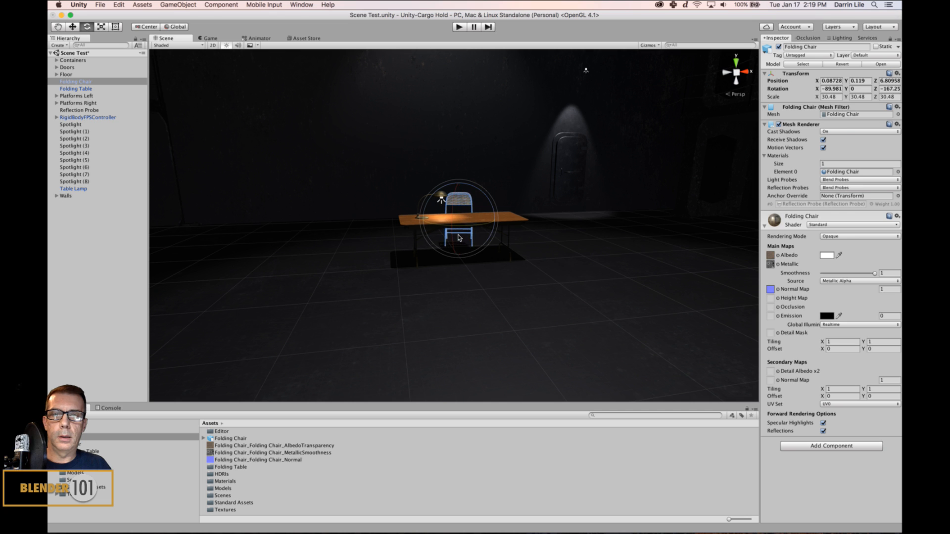
click(559, 265)
- Pull the folding chair slightly back from the table's edge and view the arrangement from the front
alt+drag(564, 284, 352, 292)
click(464, 222)
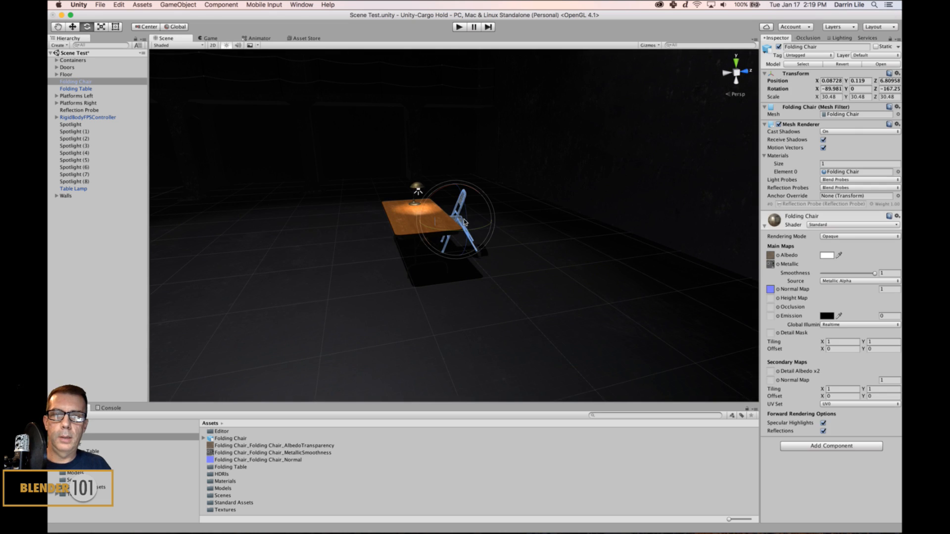
key(w)
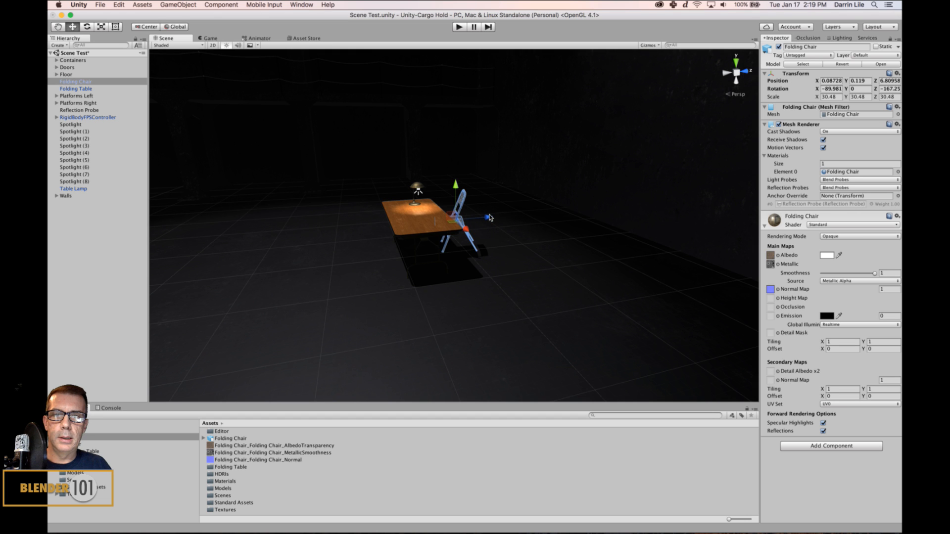
drag(488, 217, 509, 217)
click(496, 262)
alt+drag(466, 295, 733, 293)
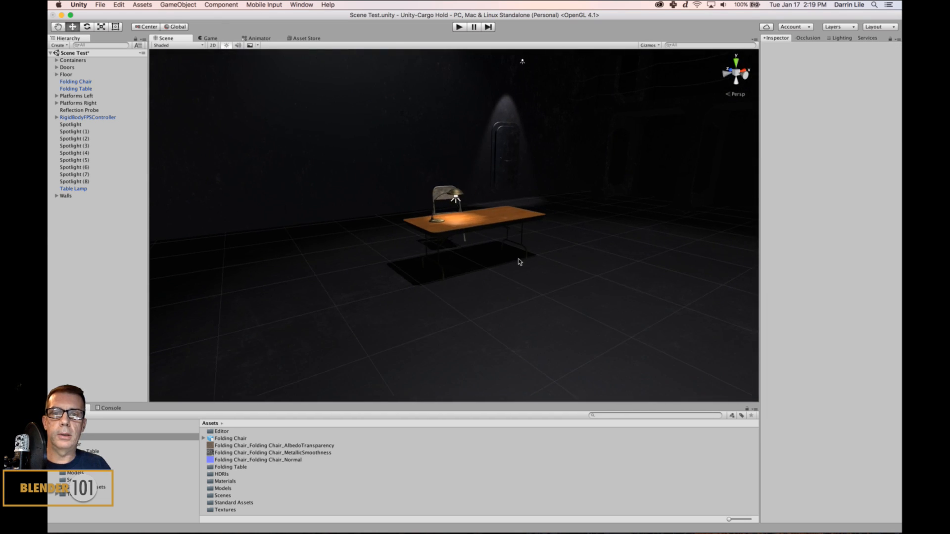
- Lower the floating folding chair onto the floor, to about Y 0.01
scroll(573, 270, up, 8)
alt+drag(573, 267, 326, 336)
scroll(521, 249, up, 8)
alt+drag(521, 248, 489, 248)
alt+middle_drag(489, 247, 386, 250)
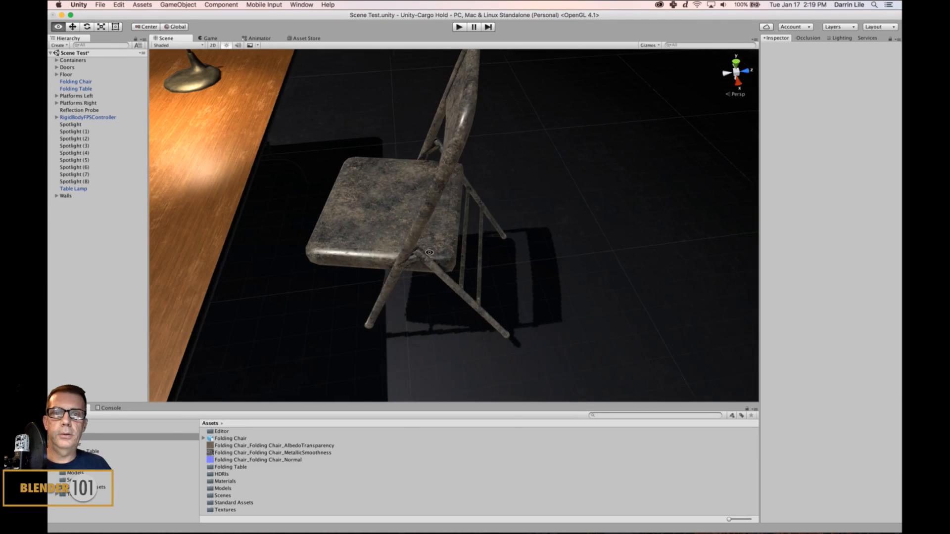
alt+drag(385, 250, 450, 137)
scroll(442, 204, down, 3)
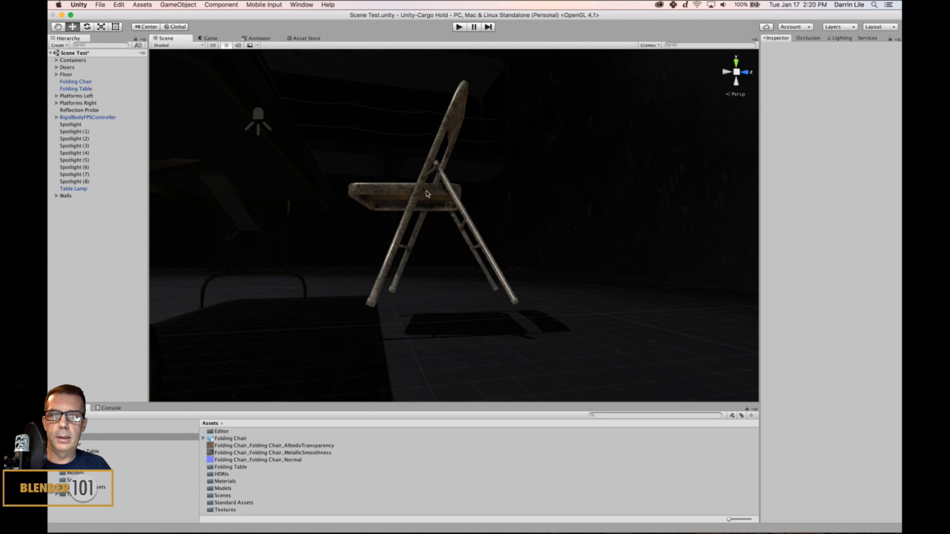
click(427, 194)
scroll(371, 318, up, 5)
alt+middle_drag(426, 292, 458, 244)
scroll(465, 234, down, 4)
drag(453, 115, 443, 145)
- Deselect the folding chair and examine its placement and surface finish beside the lamp-lit table
scroll(473, 160, down, 8)
alt+drag(527, 195, 483, 276)
click(553, 245)
scroll(602, 274, down, 8)
scroll(478, 240, up, 5)
scroll(530, 256, up, 3)
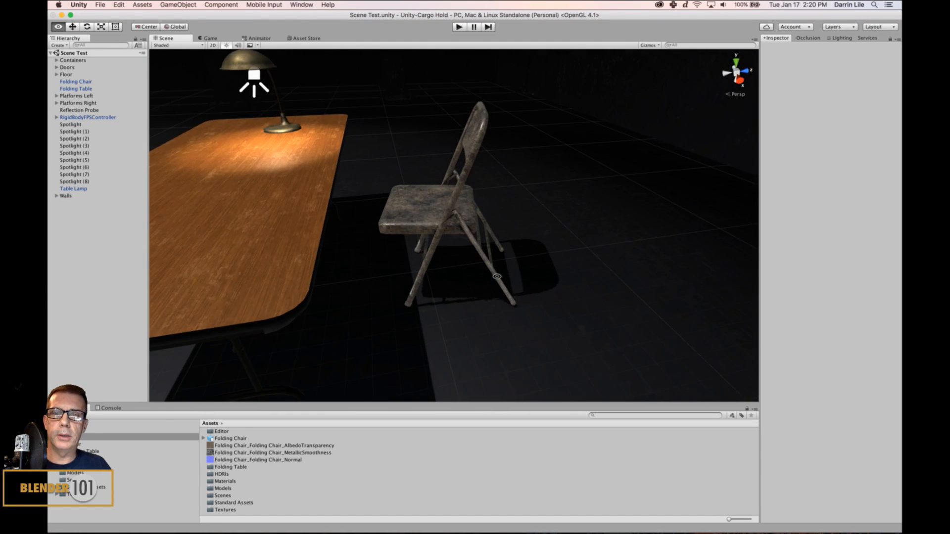
scroll(483, 273, up, 3)
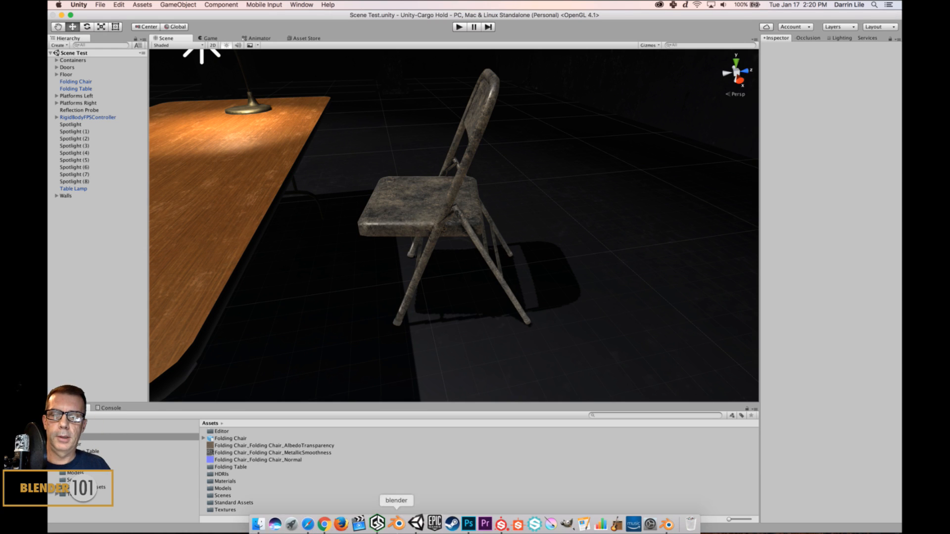
- Switch to Substance Painter, lower the Dirt Level of the Painted steel layer's MG Dirt generator to 0.61, and save the project
click(495, 529)
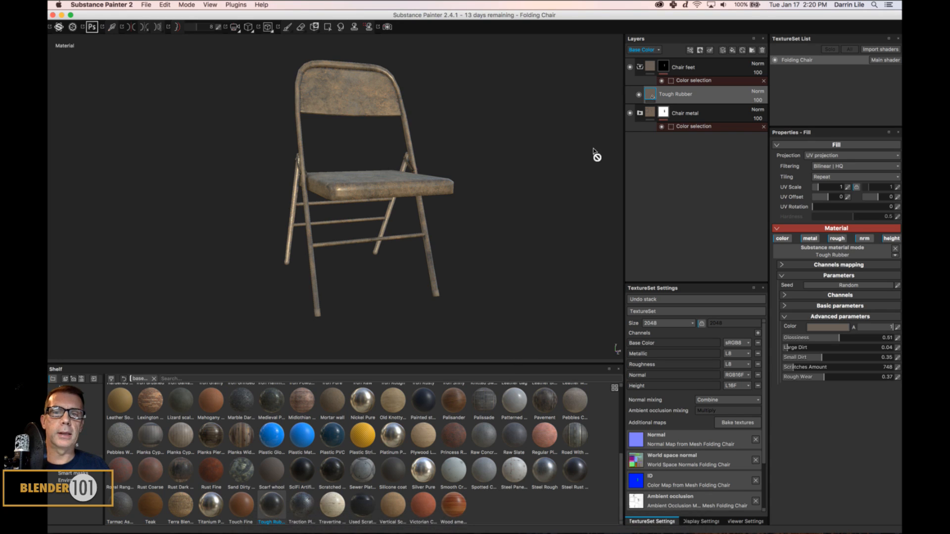
alt+drag(518, 219, 513, 248)
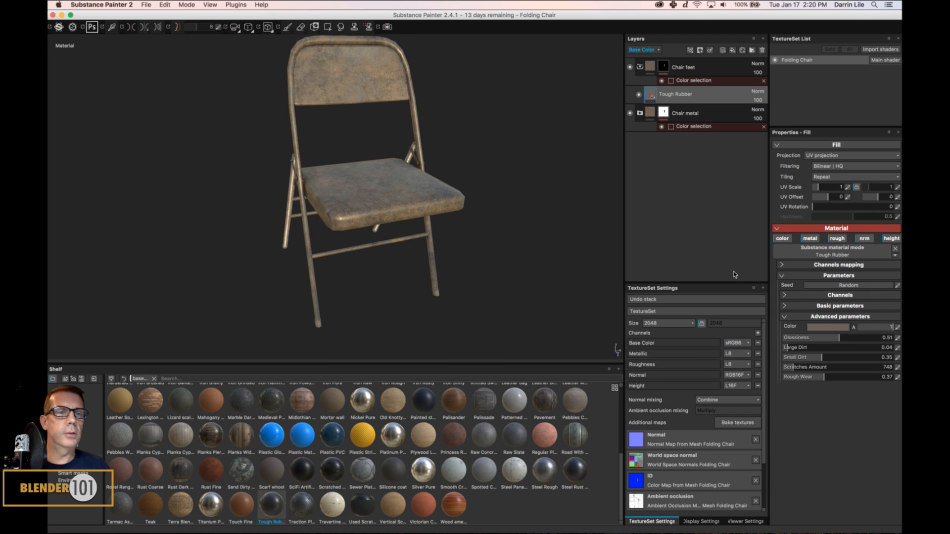
click(640, 113)
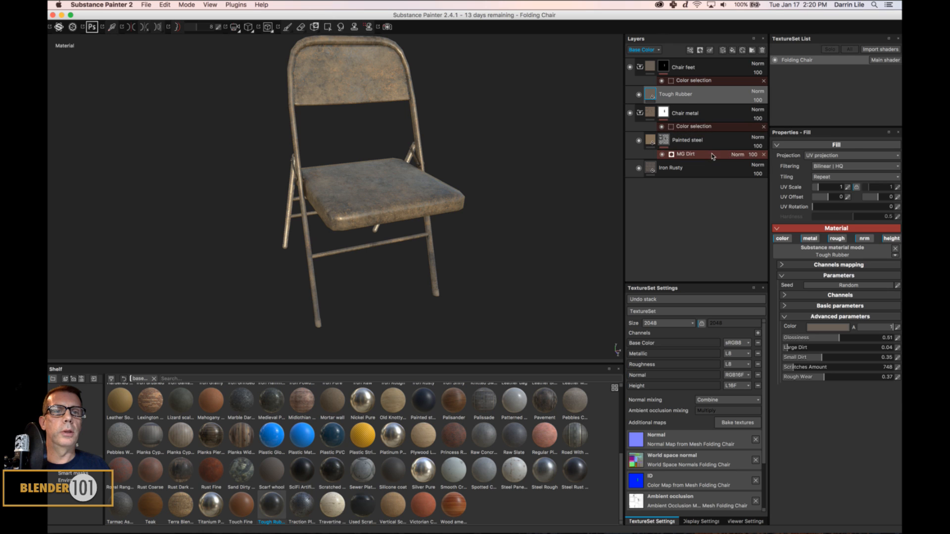
click(711, 155)
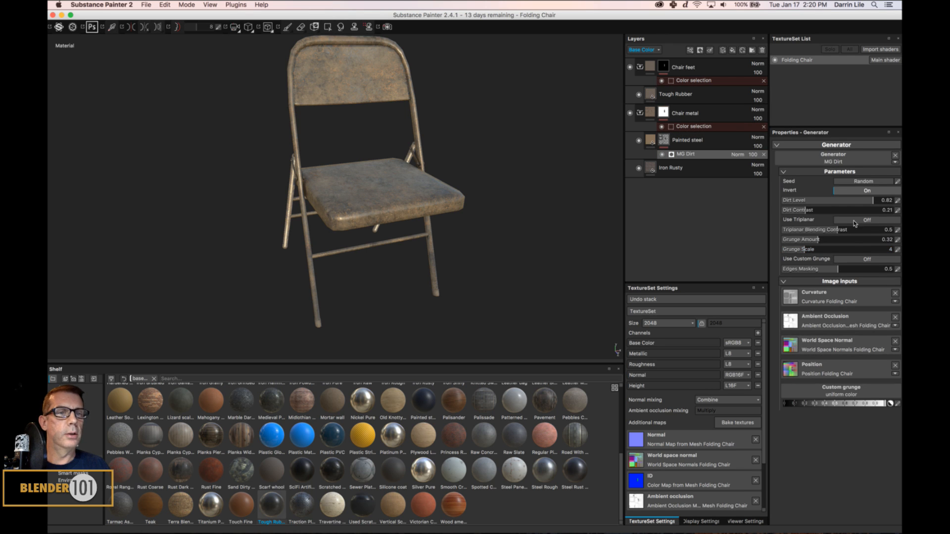
drag(869, 200, 847, 201)
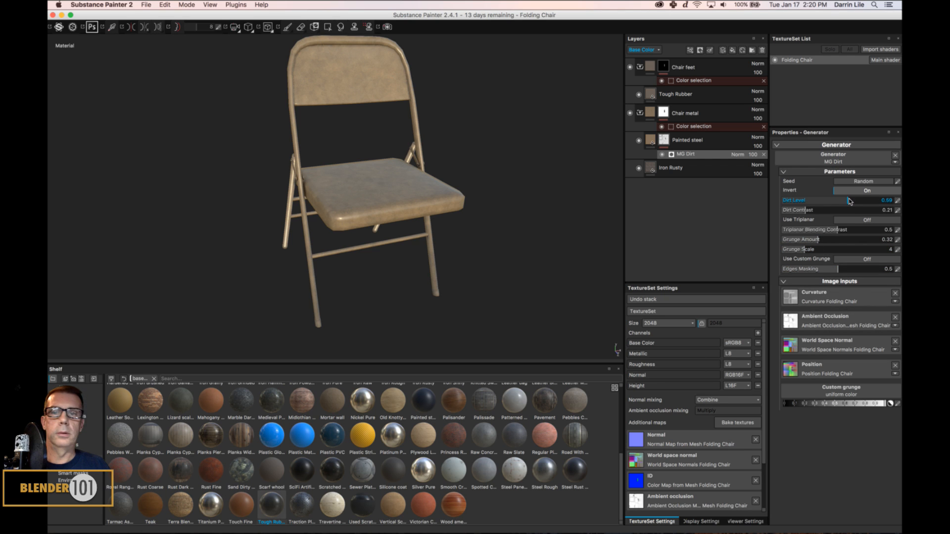
alt+drag(402, 267, 437, 242)
key(super+s)
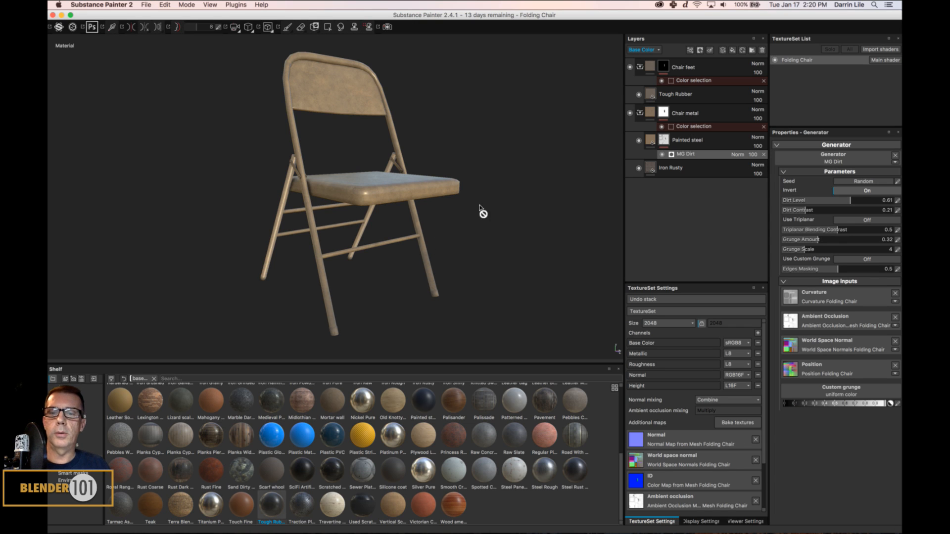
alt+drag(446, 191, 443, 198)
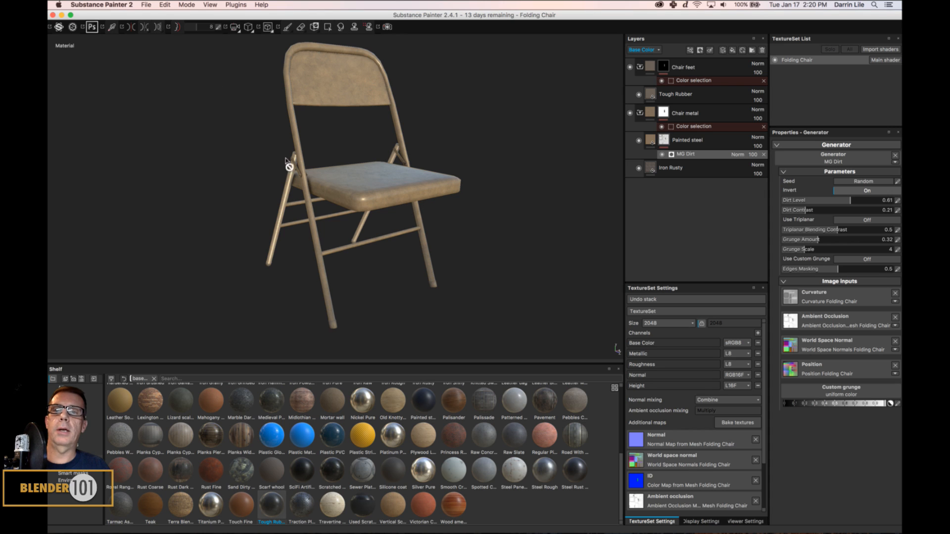
- Export the Folding Chair texture set as 8-bit PNG files with the Unity 5 (Standard Metallic) configuration
click(149, 5)
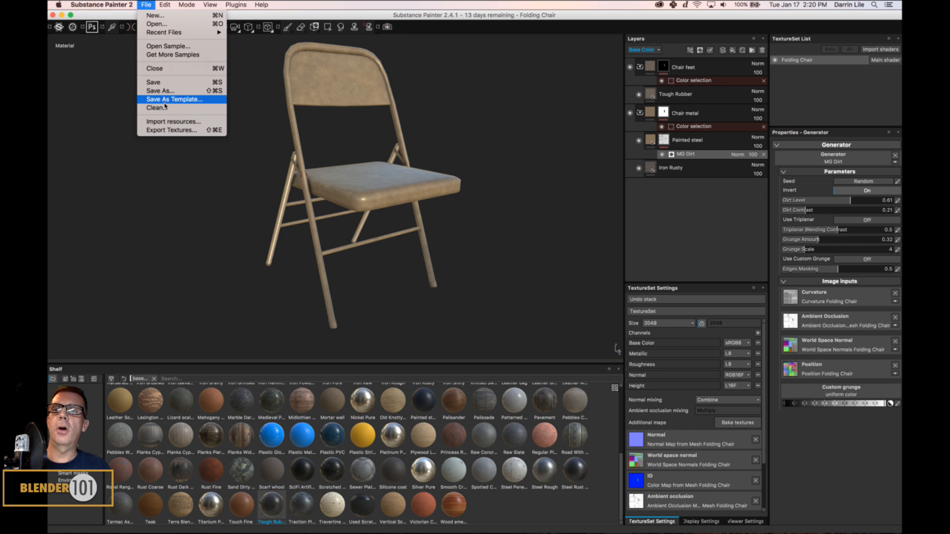
click(171, 129)
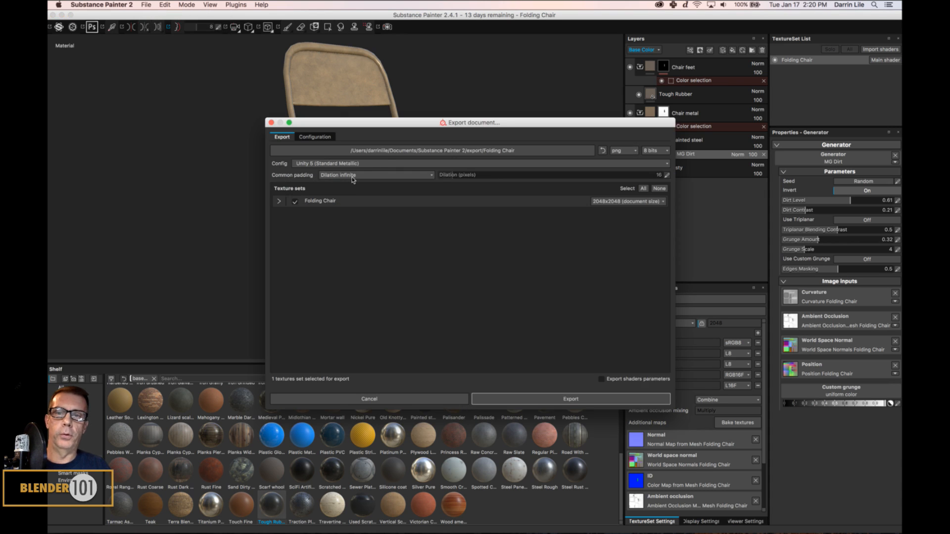
click(279, 202)
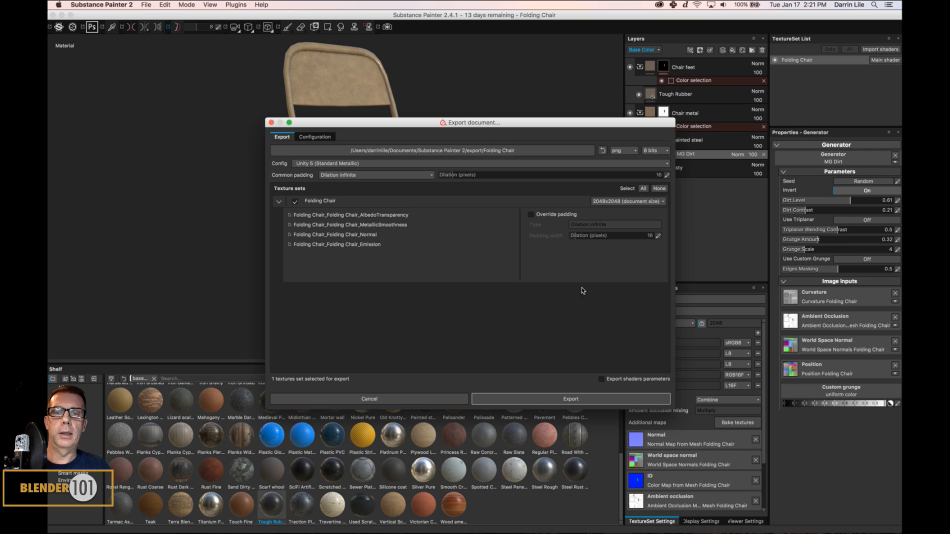
click(573, 398)
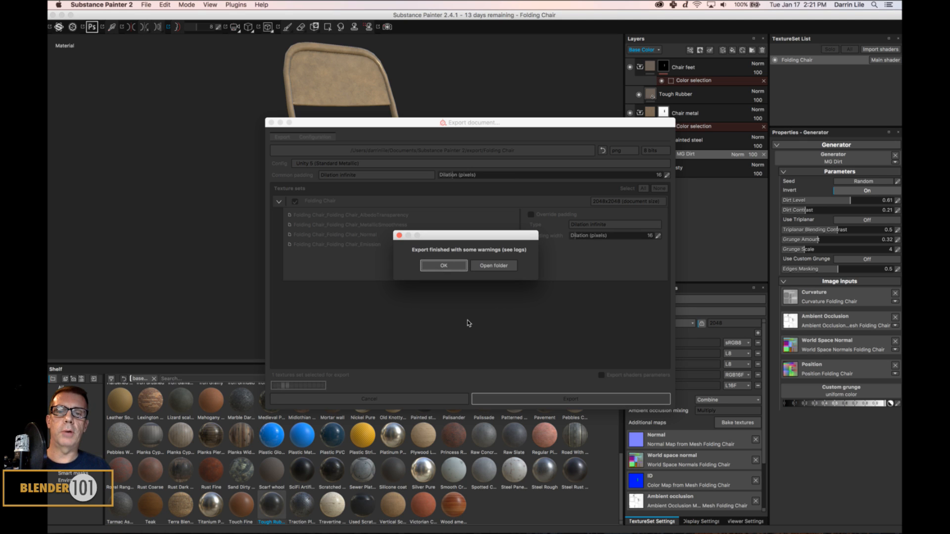
click(444, 265)
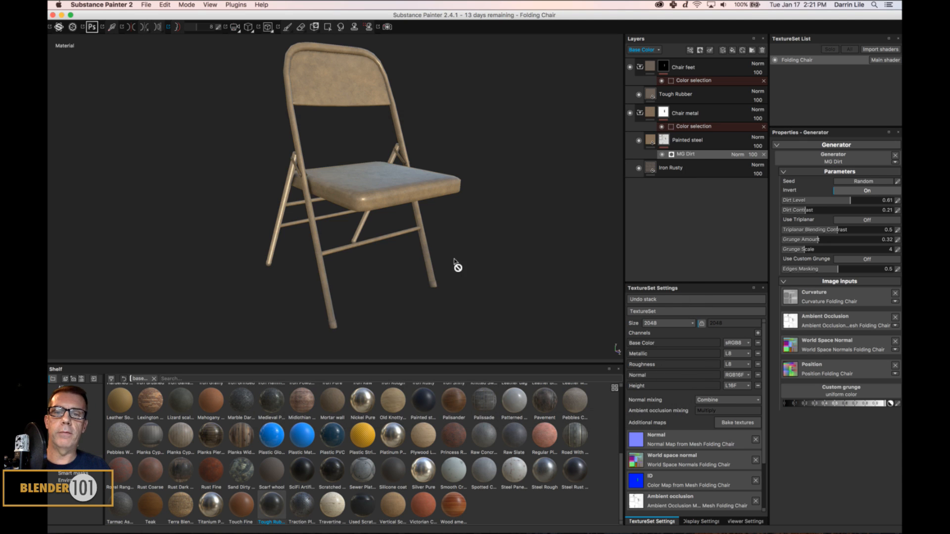
- Import the three newly exported folding chair PNG textures from the Finder export folder into Unity's Assets folder
mouse_move(397, 530)
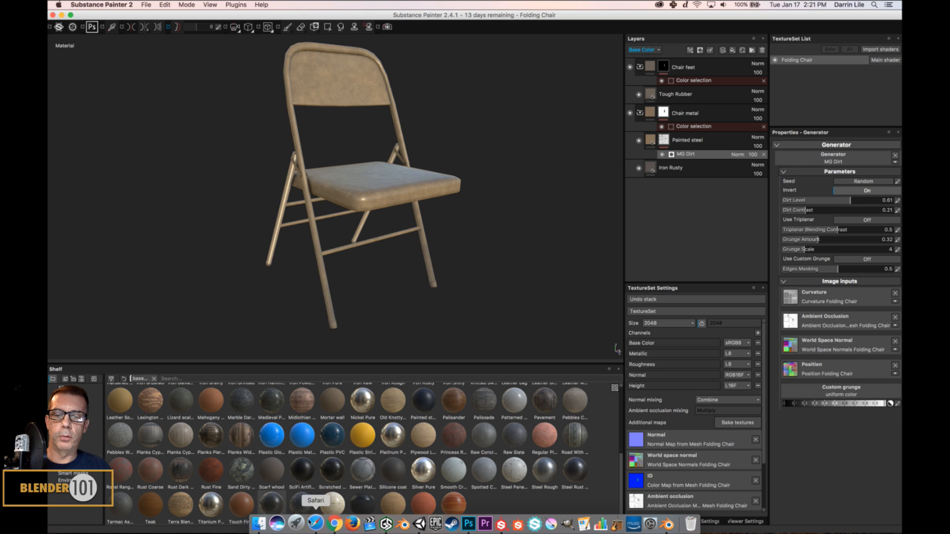
click(413, 524)
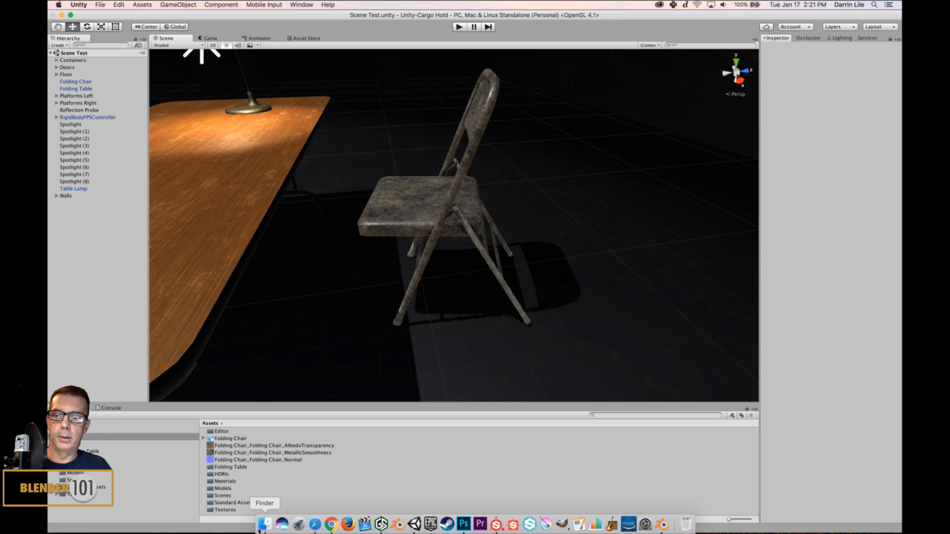
click(266, 524)
click(499, 137)
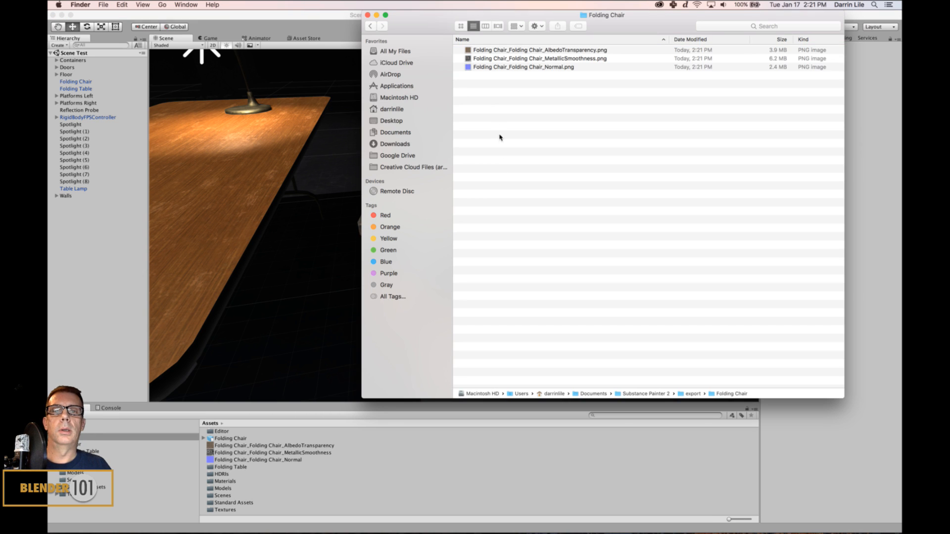
click(474, 50)
key(super+a)
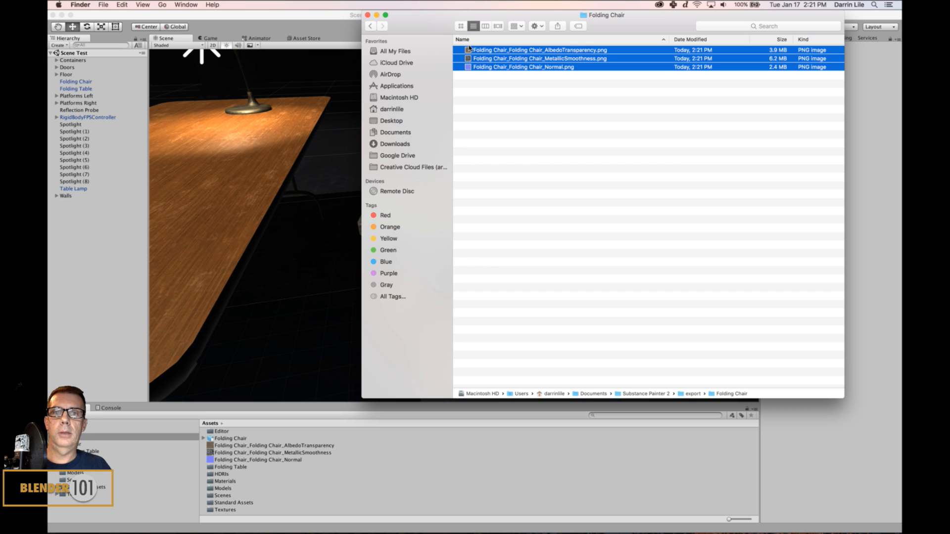
drag(469, 50, 265, 20)
click(267, 13)
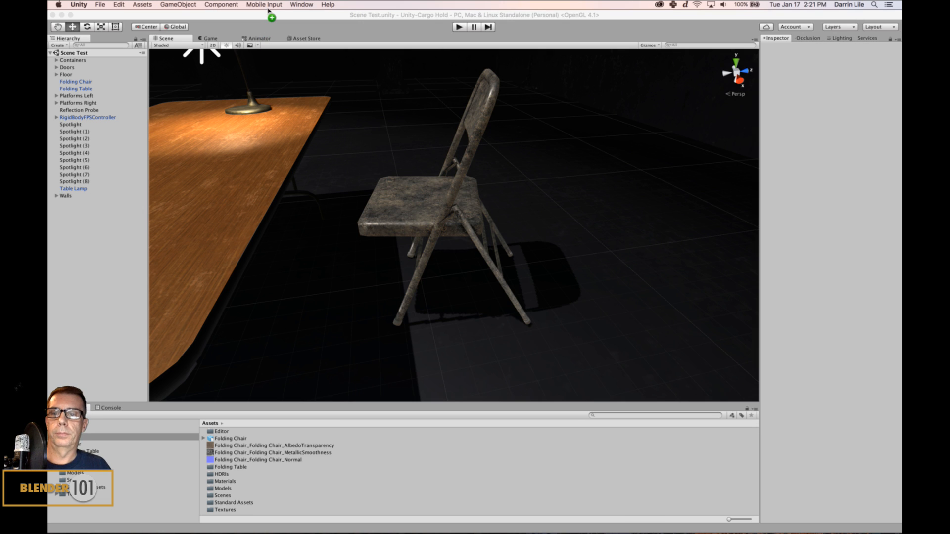
drag(295, 130, 334, 419)
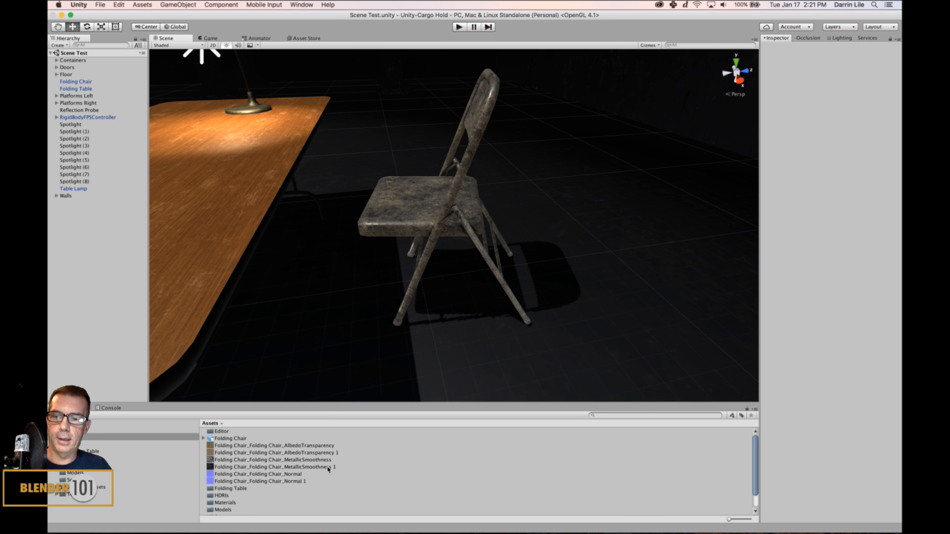
- Undo the chair's last height change and lower the chair back onto the floor at Y 0.001
key(super+z)
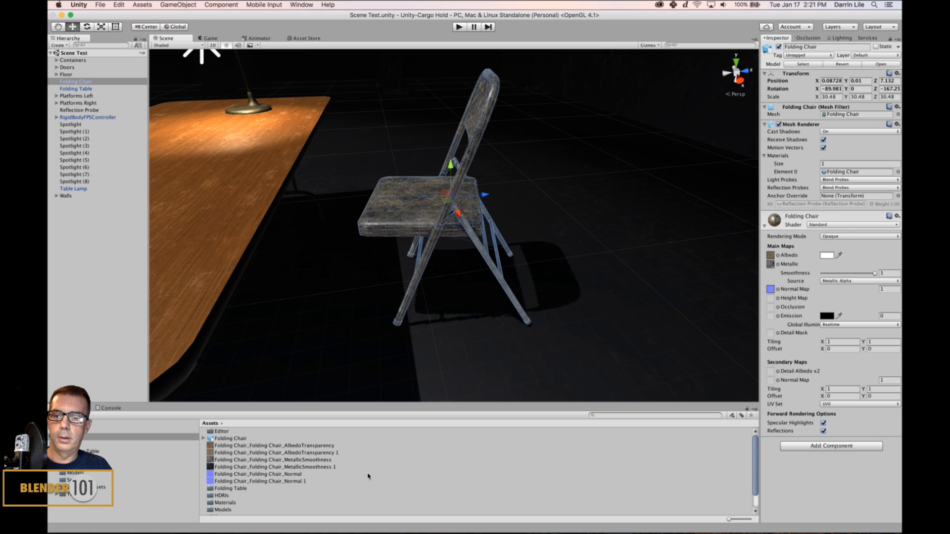
key(super+z)
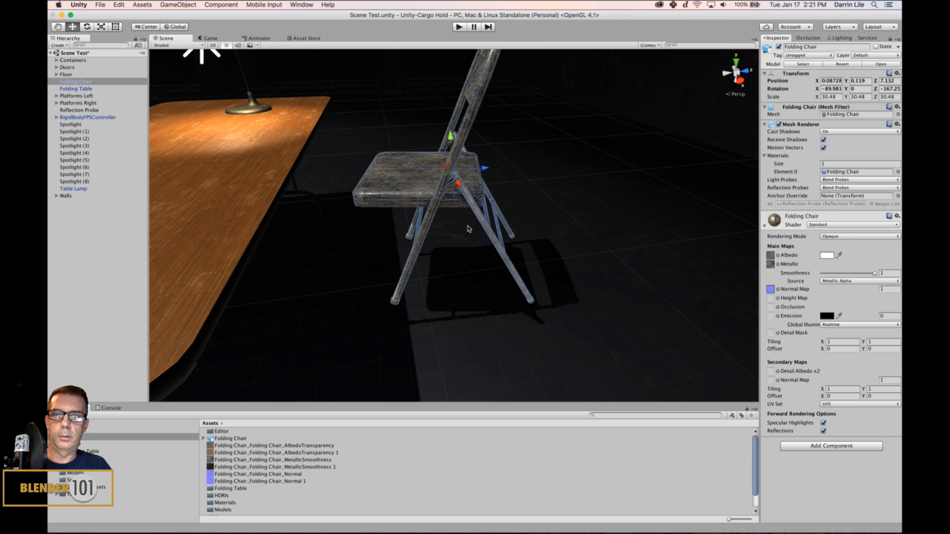
alt+drag(479, 333, 465, 195)
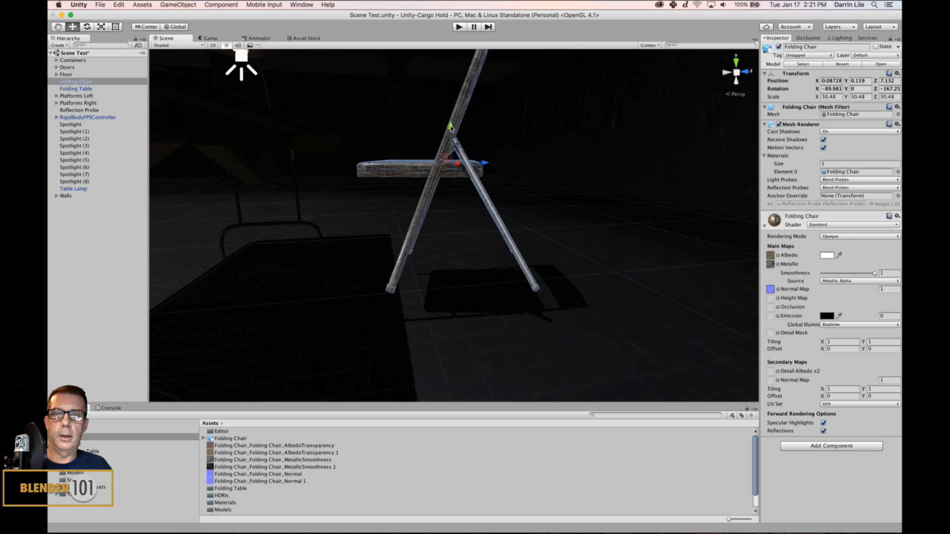
drag(450, 128, 444, 156)
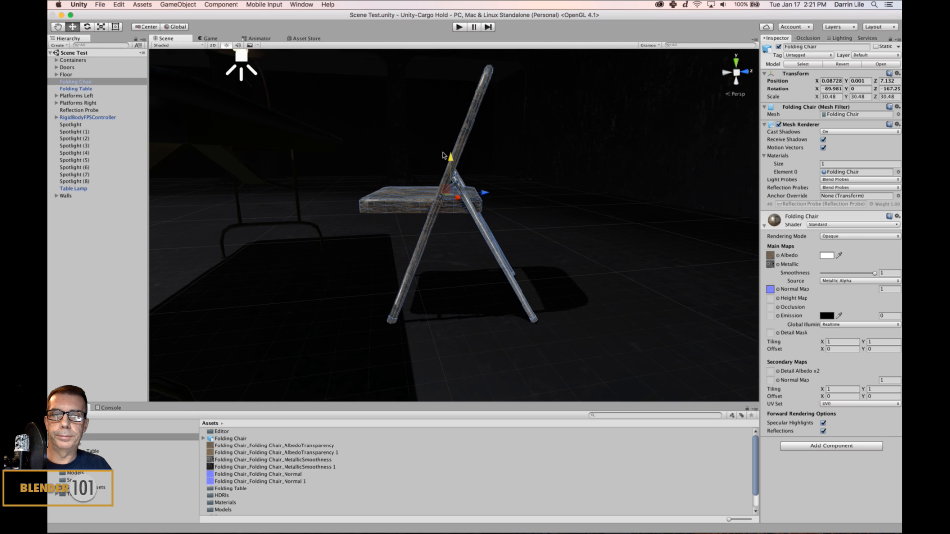
- Delete all six folding chair albedo, metallic and normal textures, including the numbered duplicates, from the Assets folder
click(247, 445)
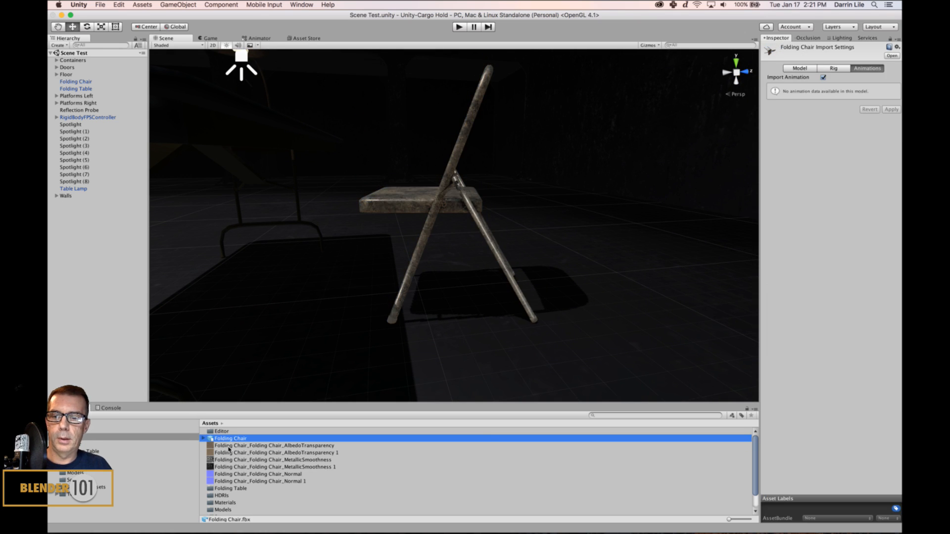
shift+click(248, 483)
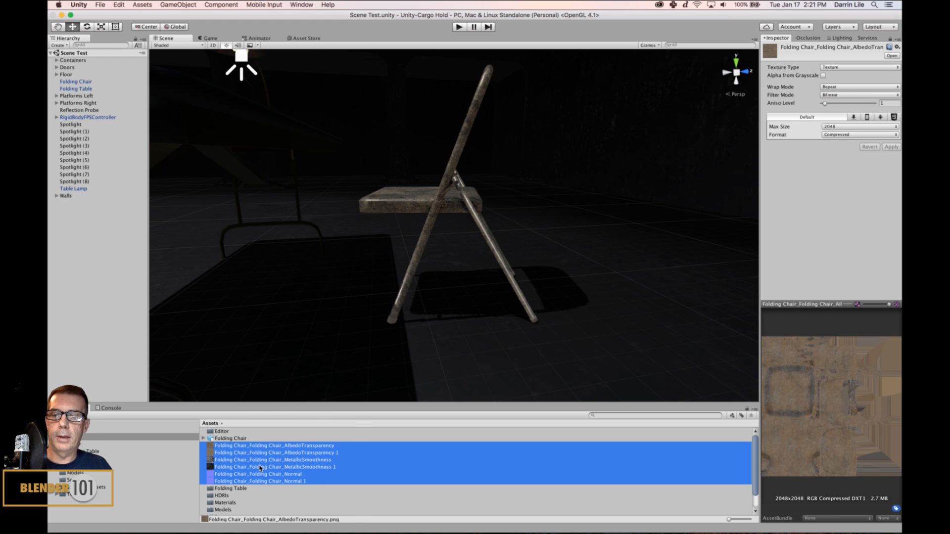
right_click(260, 468)
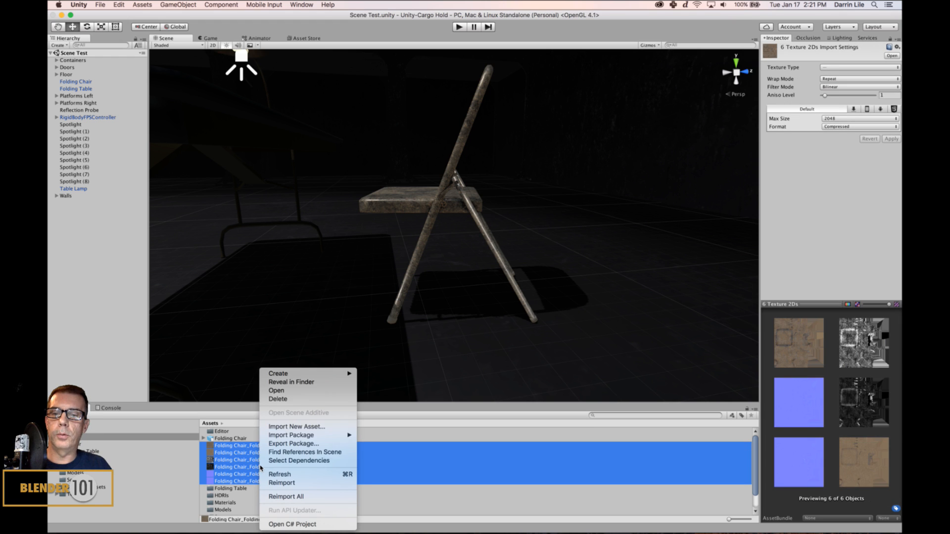
click(290, 400)
click(541, 203)
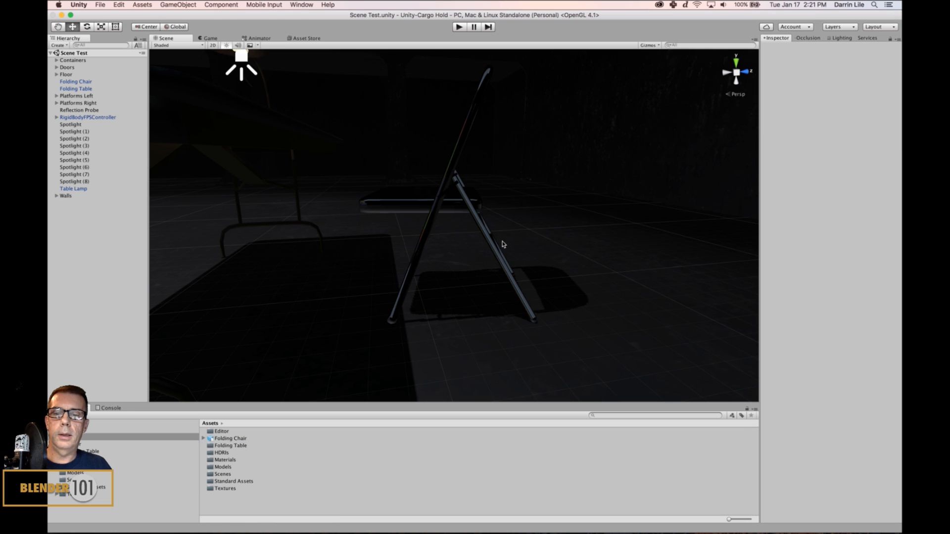
- Import the exported AlbedoTransparency, MetallicSmoothness and Normal chair textures from the Finder folder into Unity's Assets folder
key(super+Tab)
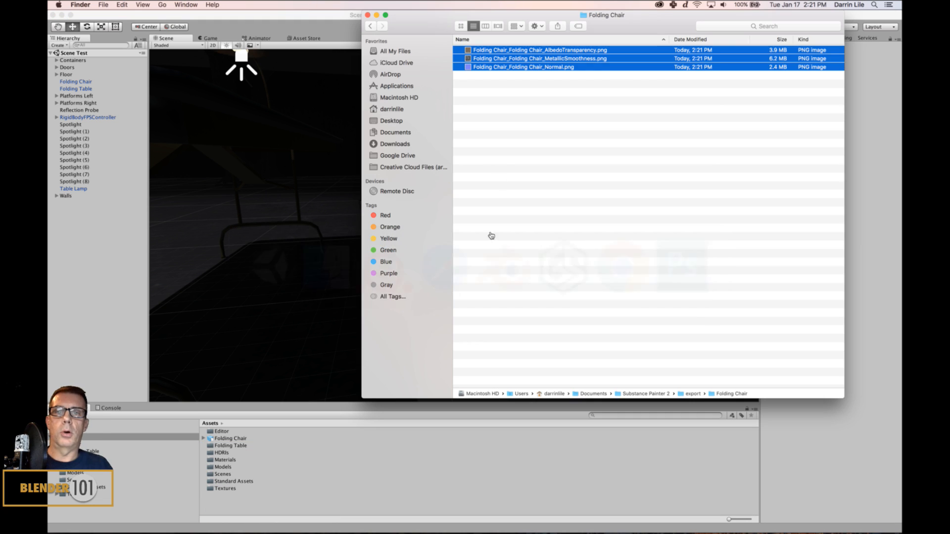
click(471, 50)
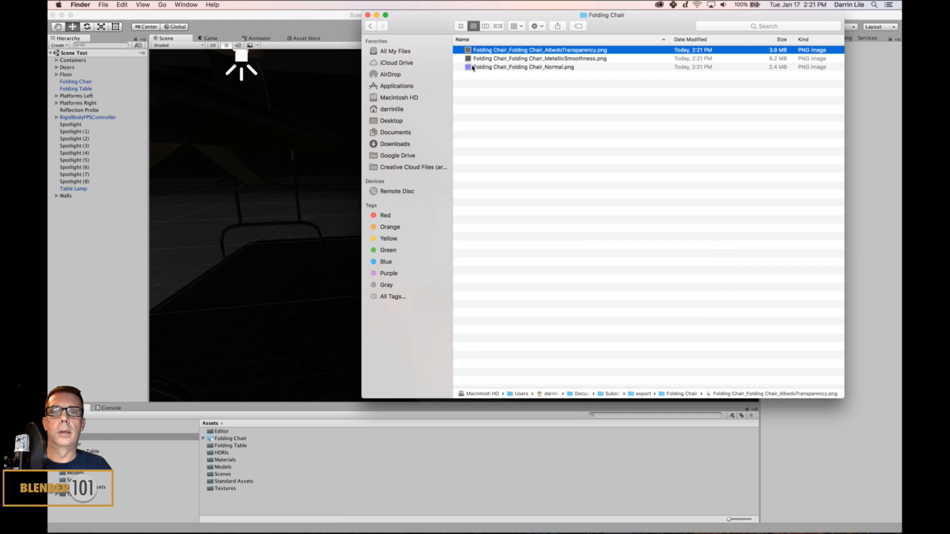
shift+click(472, 68)
drag(472, 67, 298, 449)
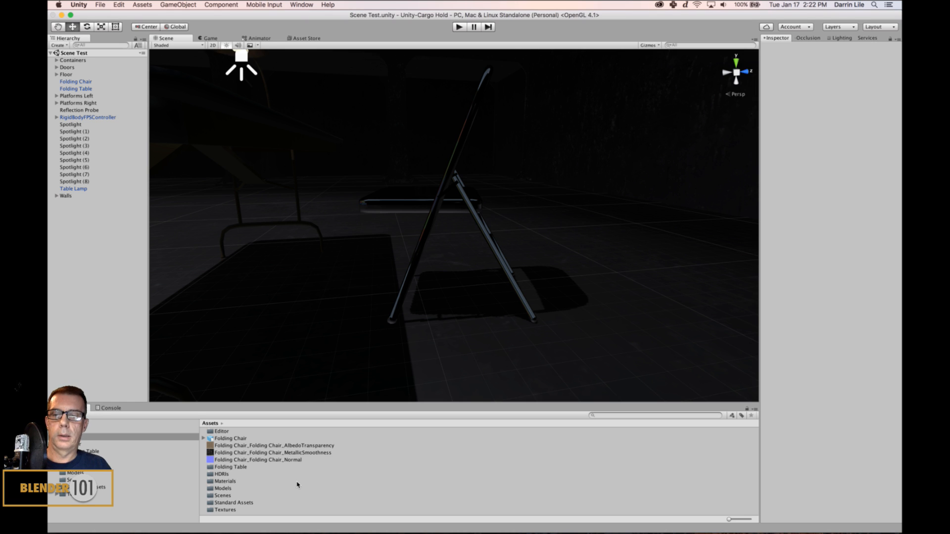
- Add a second copy of the Folding Chair model to the Assets folder and open that copy's asset commands
alt+drag(323, 439, 335, 466)
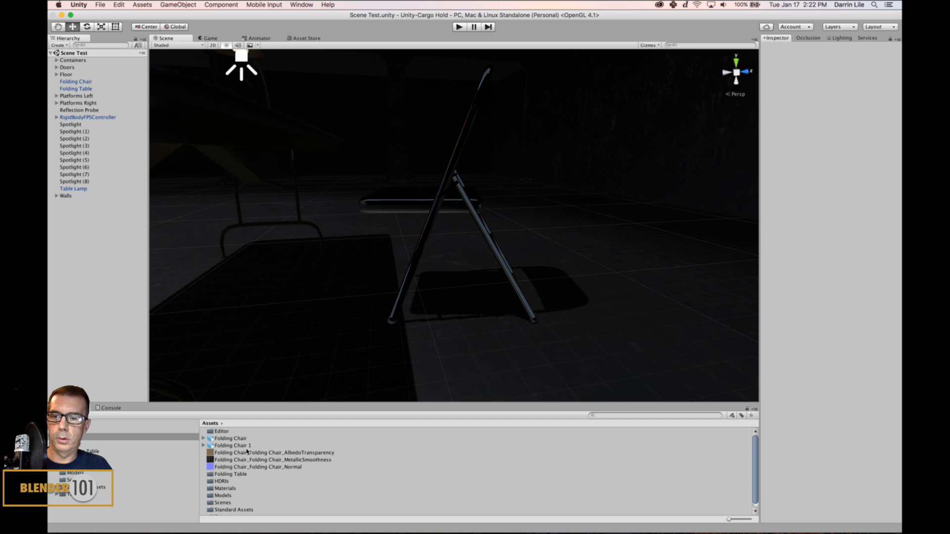
click(213, 447)
right_click(213, 447)
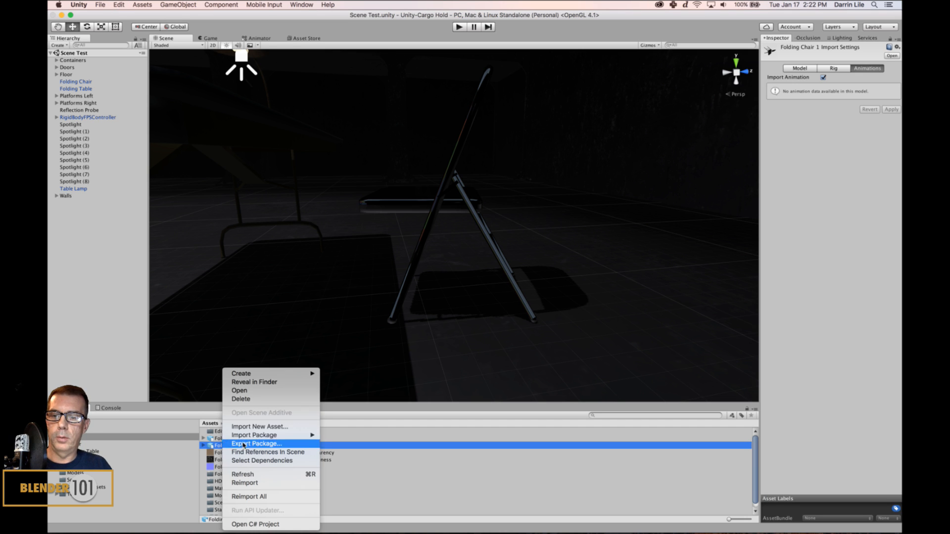
- Delete the duplicate Folding Chair 1 model from the project's Assets
click(242, 399)
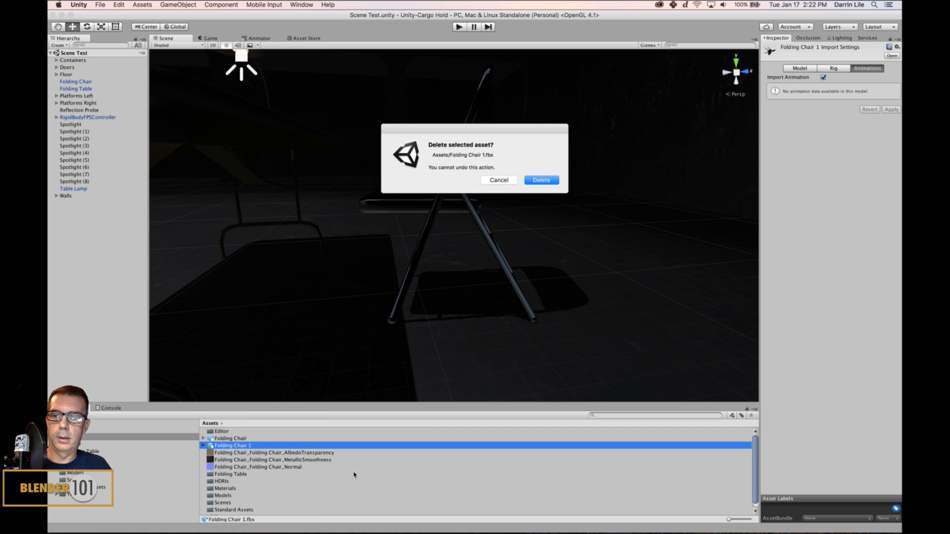
click(540, 180)
- Assign the AlbedoTransparency, MetallicSmoothness and Normal textures to the folding chair material's matching maps and fix the texture's normal map type
alt+drag(345, 339, 373, 362)
click(467, 205)
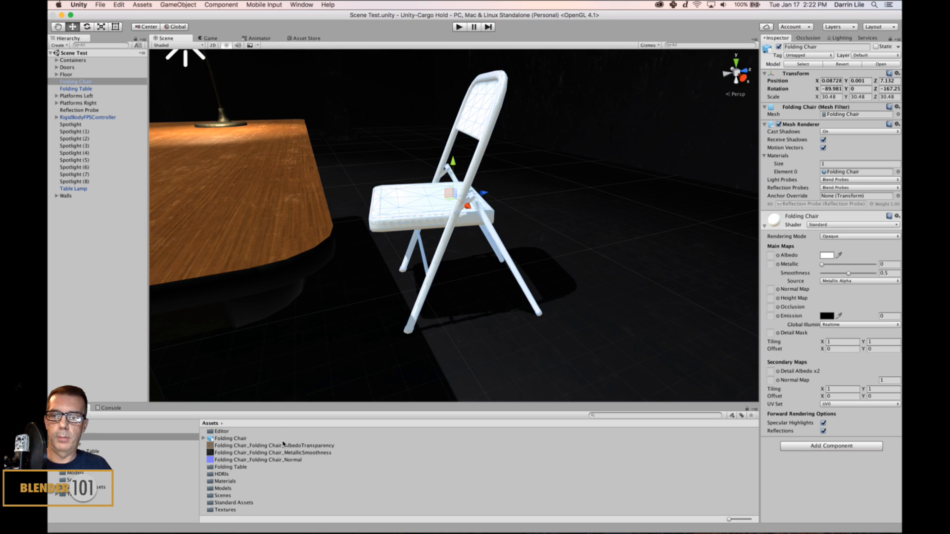
drag(284, 447, 770, 255)
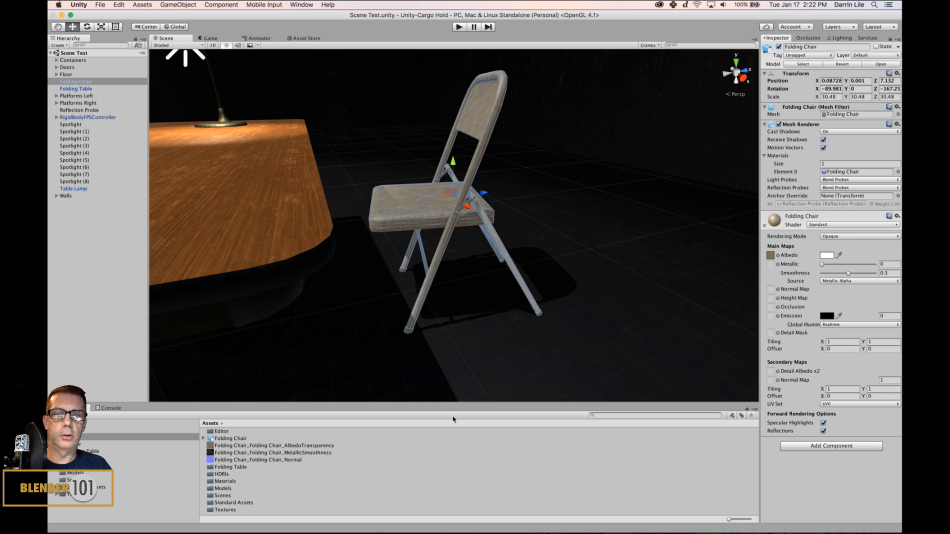
drag(306, 455, 770, 264)
drag(262, 461, 770, 290)
click(884, 306)
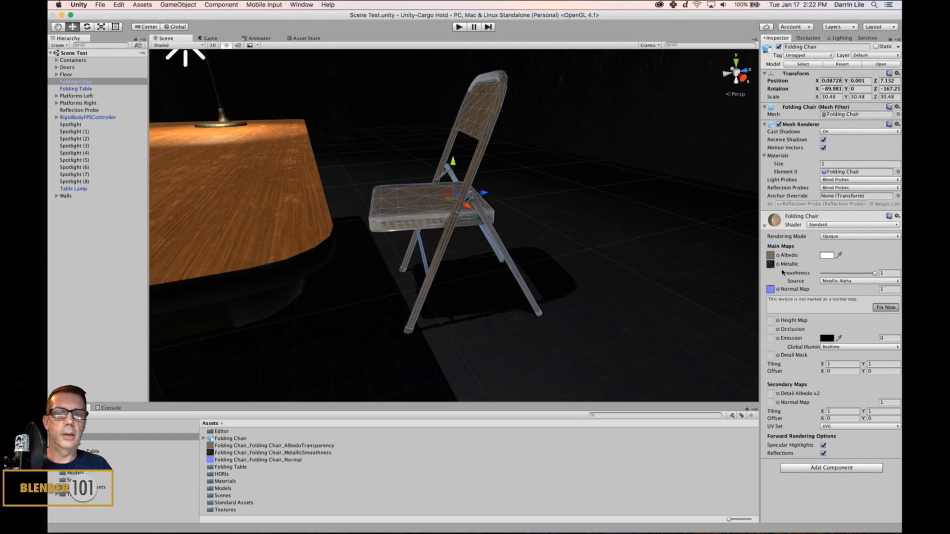
click(632, 239)
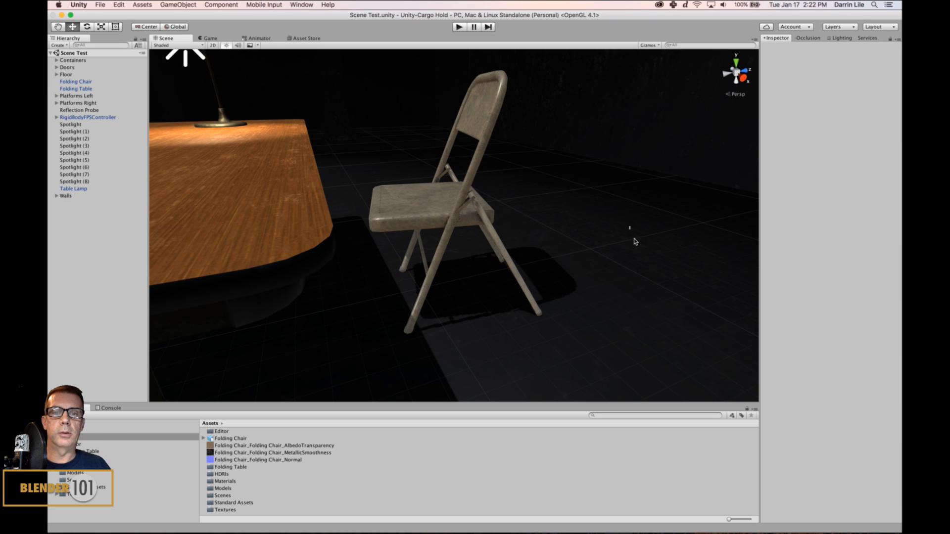
- Darken the white Albedo tint of the folding chair's material slightly
scroll(591, 246, down, 5)
alt+drag(495, 329, 423, 308)
scroll(483, 317, down, 8)
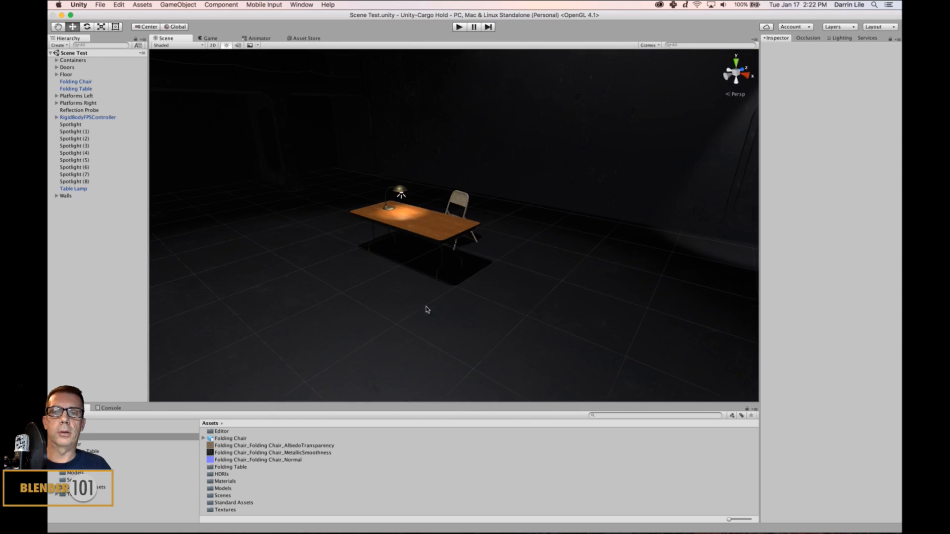
scroll(445, 267, up, 4)
click(465, 192)
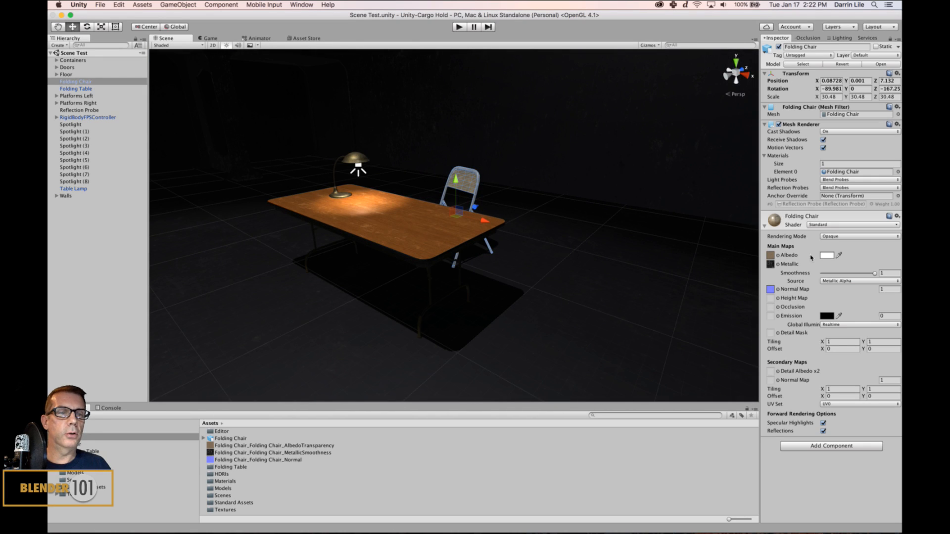
click(826, 256)
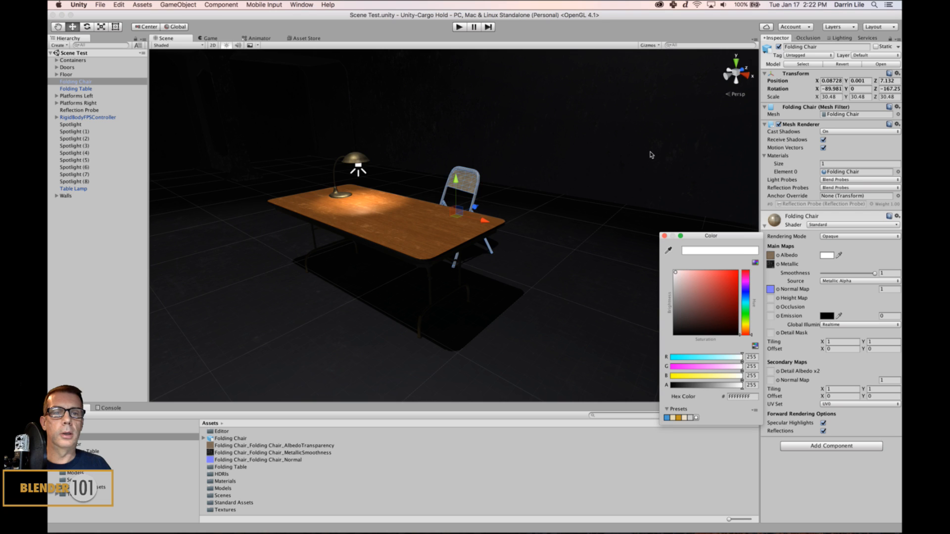
drag(692, 238, 629, 176)
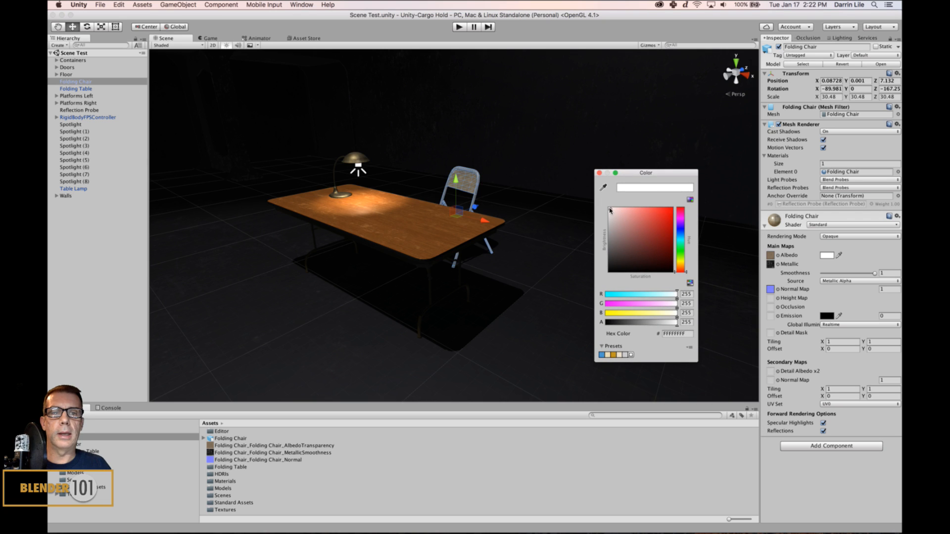
drag(607, 211, 603, 226)
click(599, 174)
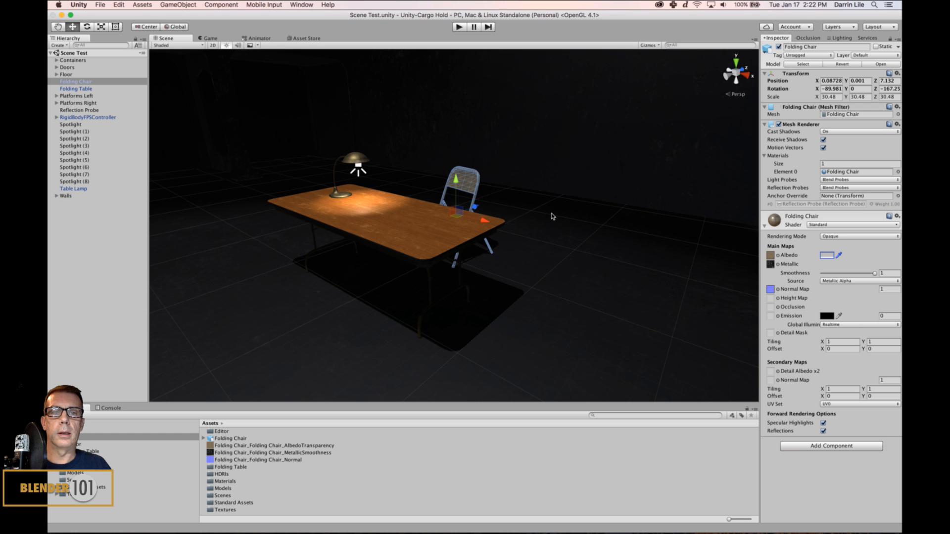
- Examine the textured folding chair beside the lamp-lit table from close up and from farther away
click(549, 233)
scroll(549, 233, up, 5)
alt+drag(549, 233, 583, 243)
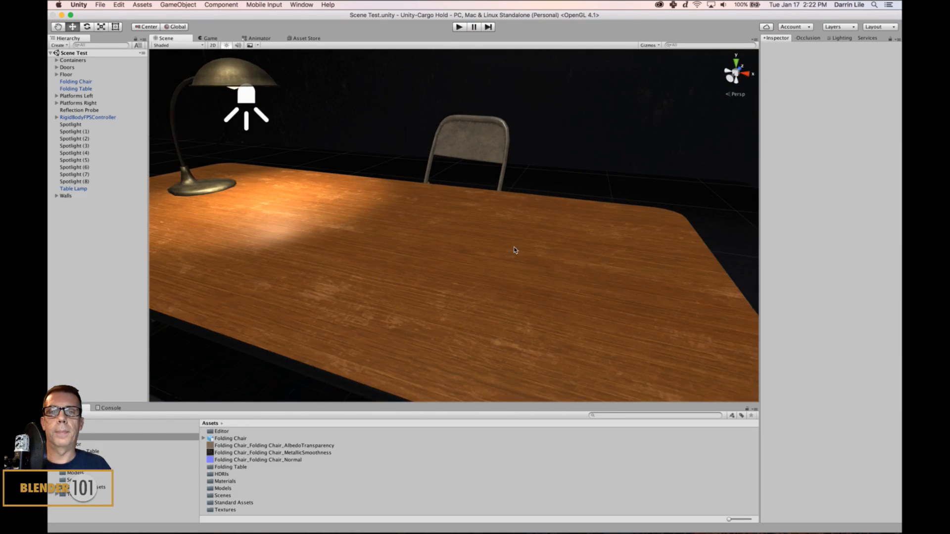
scroll(583, 244, down, 10)
alt+drag(512, 270, 559, 282)
scroll(593, 237, up, 8)
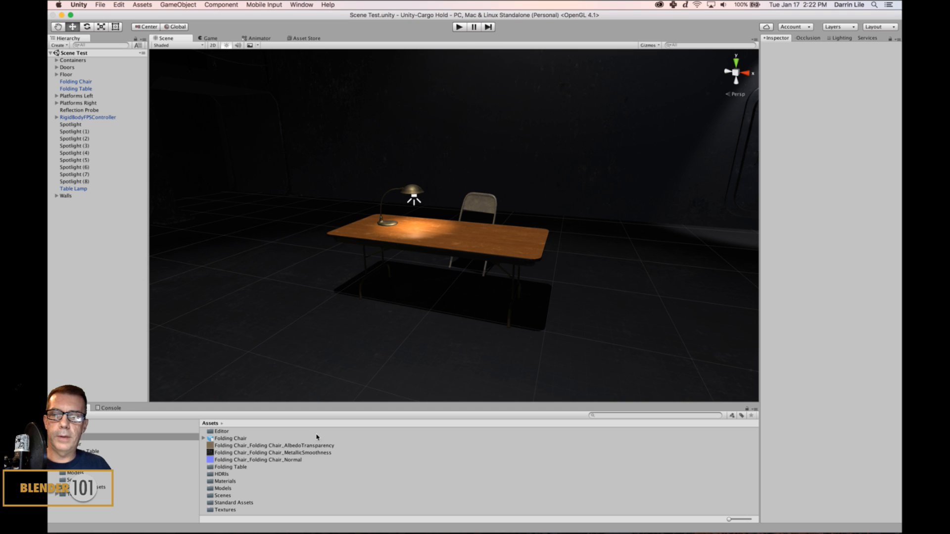
- Move the Folding Chair model into the Models folder and create a new folder named Folding Chair in Assets
drag(217, 440, 99, 473)
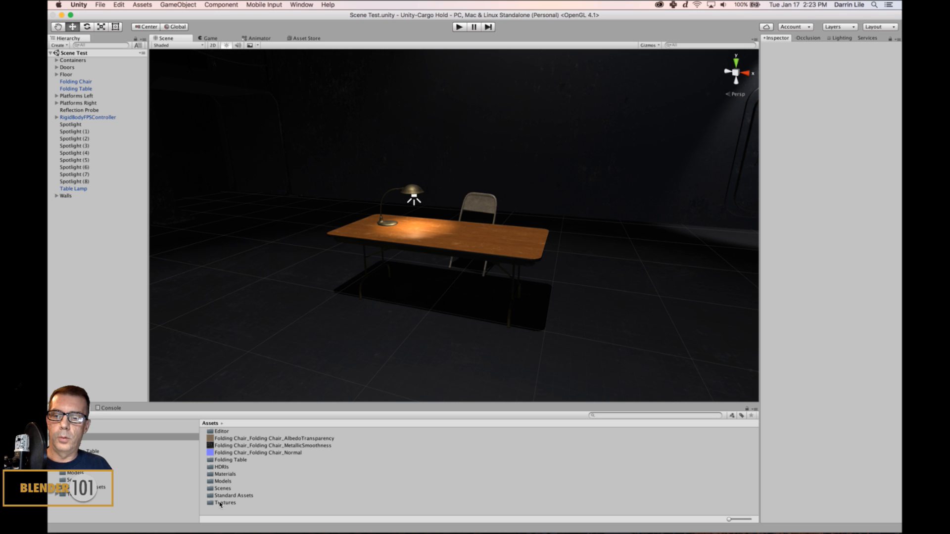
right_click(379, 508)
mouse_move(428, 374)
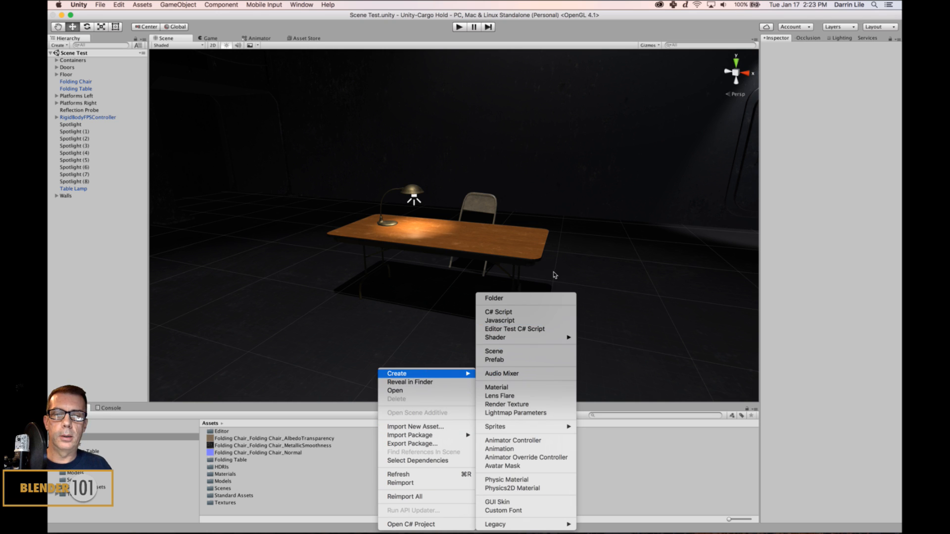
click(519, 298)
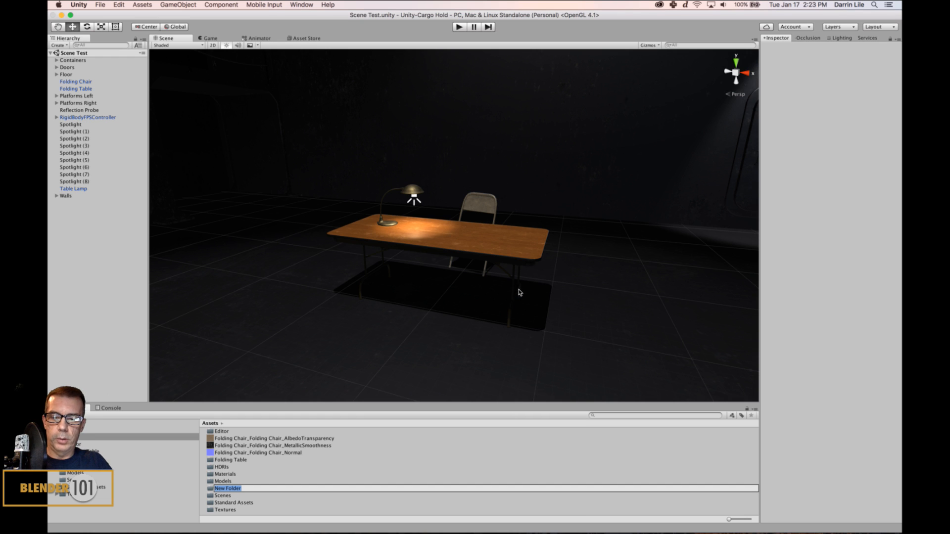
text(Folding Chair)
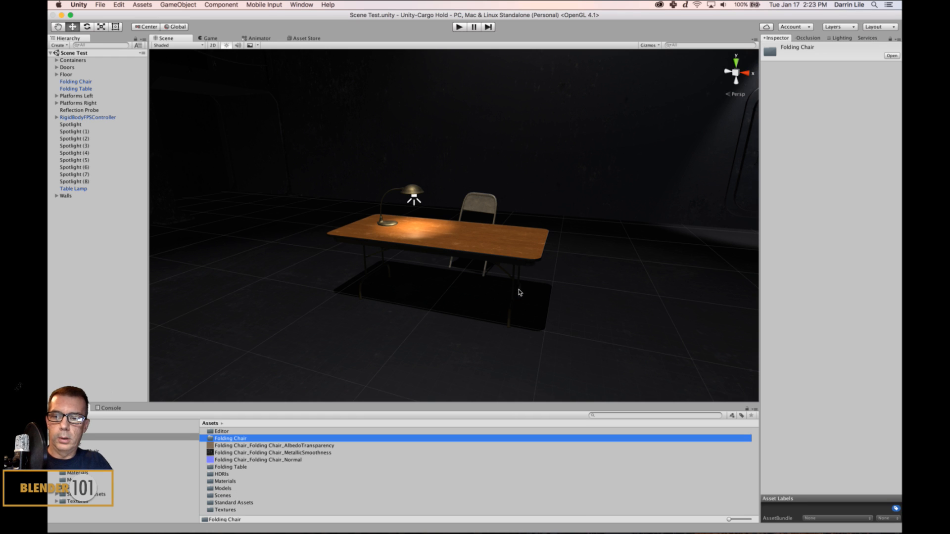
key(Return)
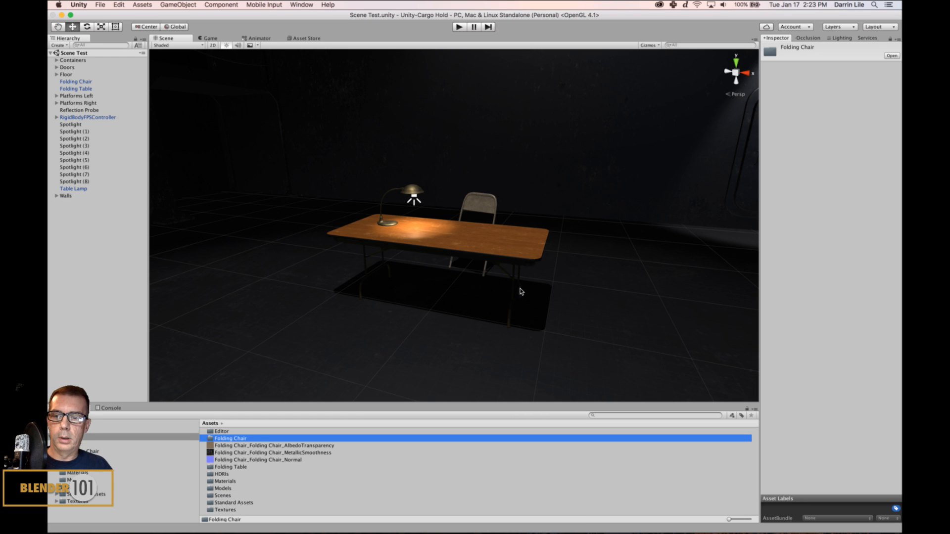
- Move the three chair textures into the Folding Chair folder and place that folder inside Textures
click(205, 446)
shift+click(213, 460)
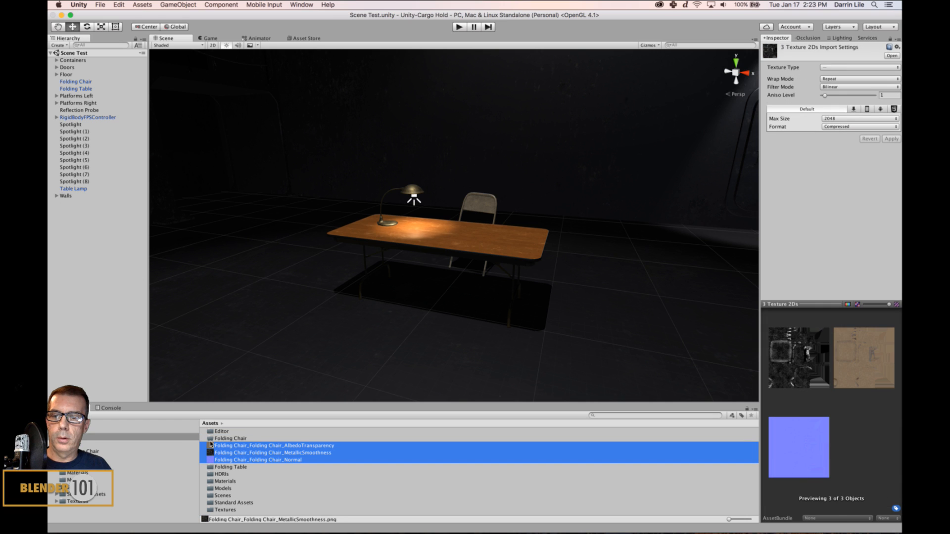
drag(210, 444, 217, 498)
click(211, 439)
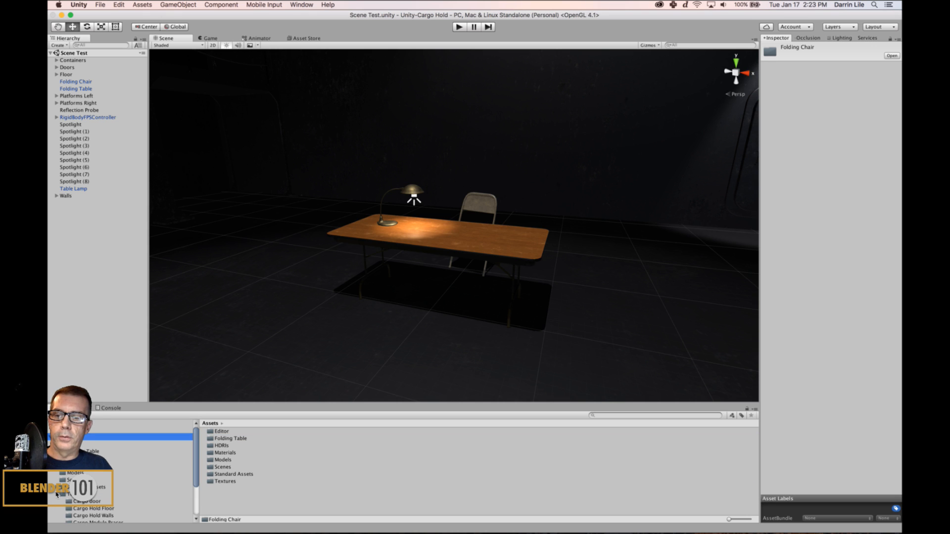
click(57, 494)
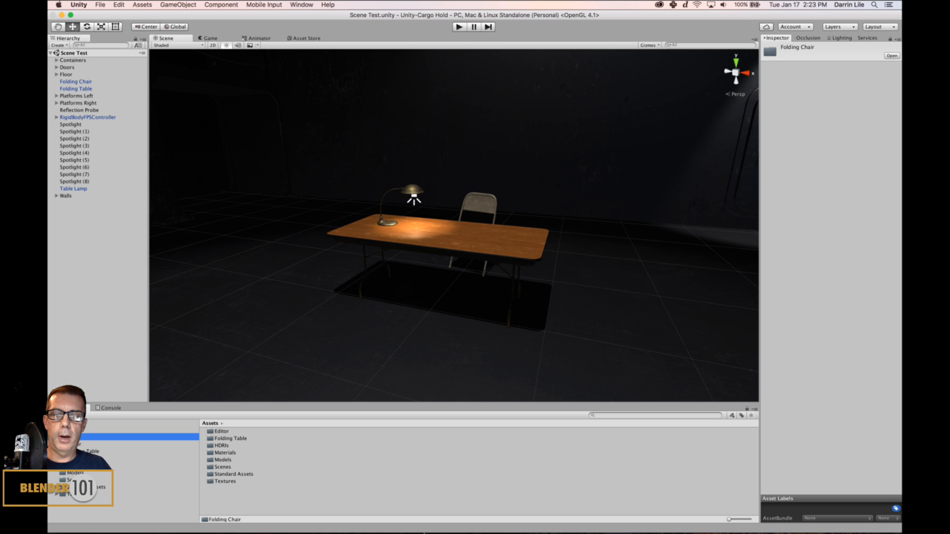
- Switch to Blender, select the hanging fluorescent light fixture and save Cargo Hold 10.blend
mouse_move(423, 532)
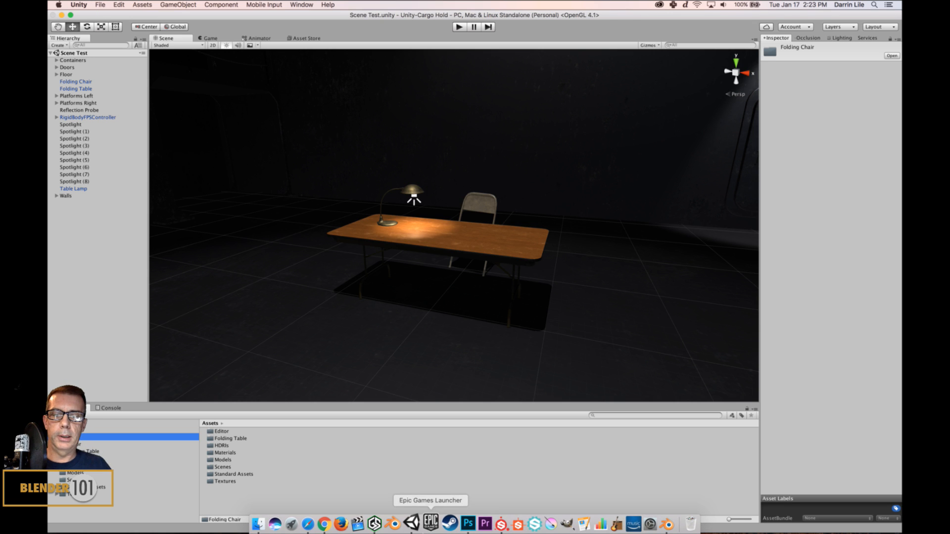
click(395, 523)
right_click(458, 122)
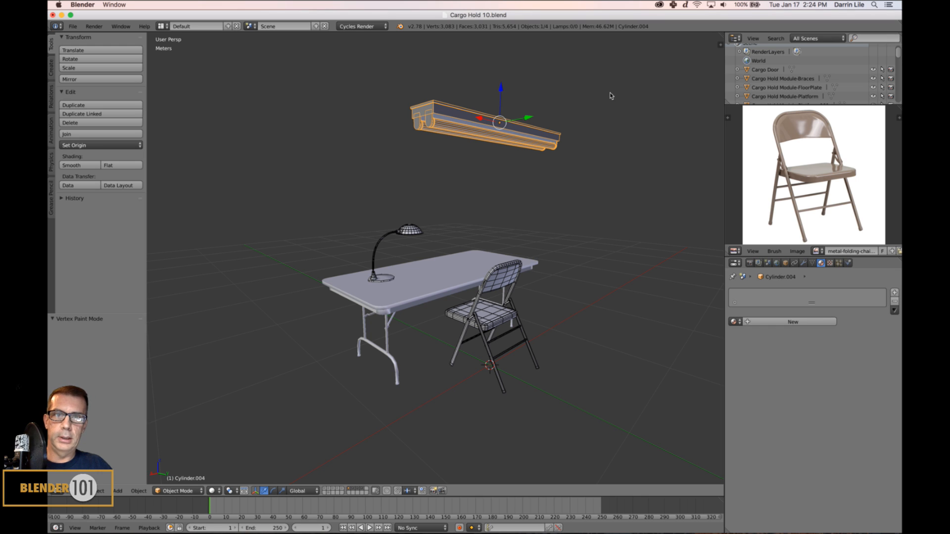
shift+middle_drag(603, 233, 572, 260)
key(ctrl+s)
click(587, 248)
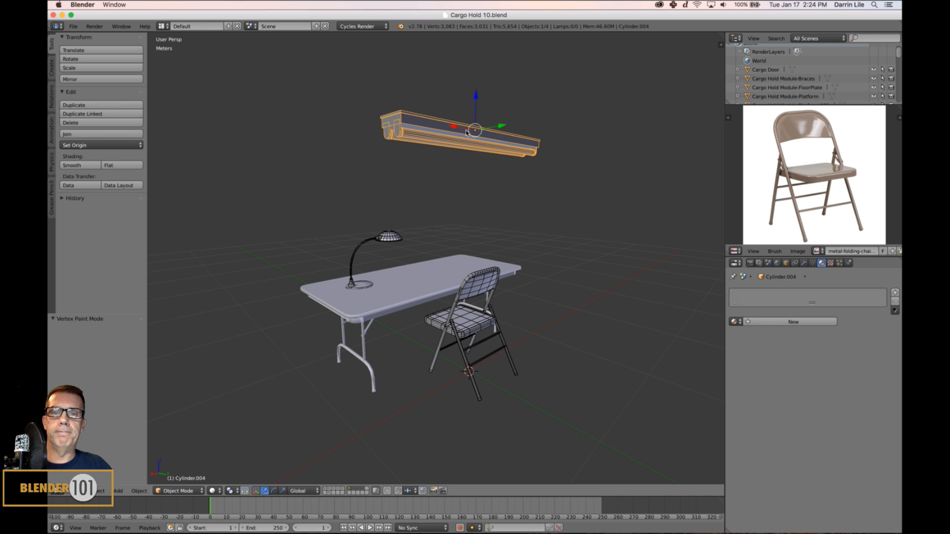
- Examine the light fixture's shape and its unwrapped UVs in the UV Editing layout, and return to the Default layout
key(KP_Decimal)
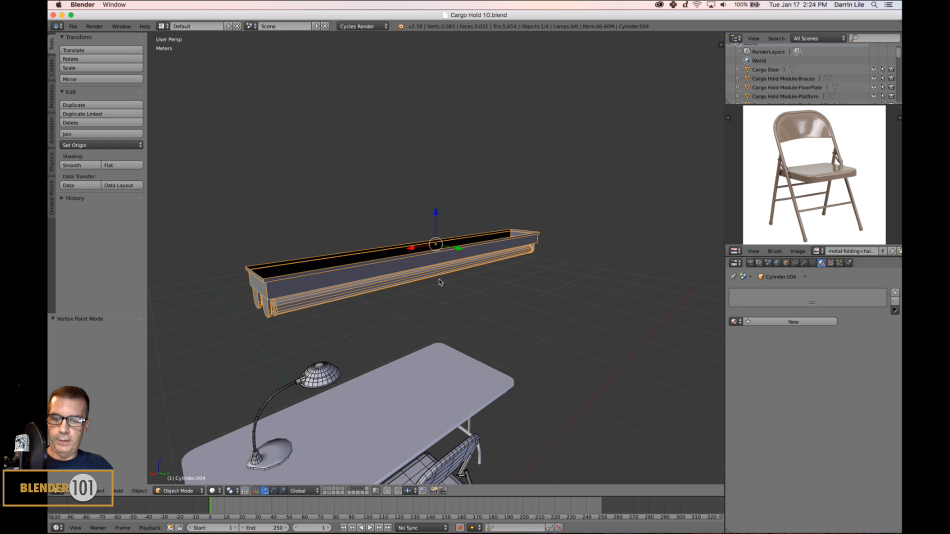
middle_drag(409, 320, 466, 231)
key(a)
right_click(467, 231)
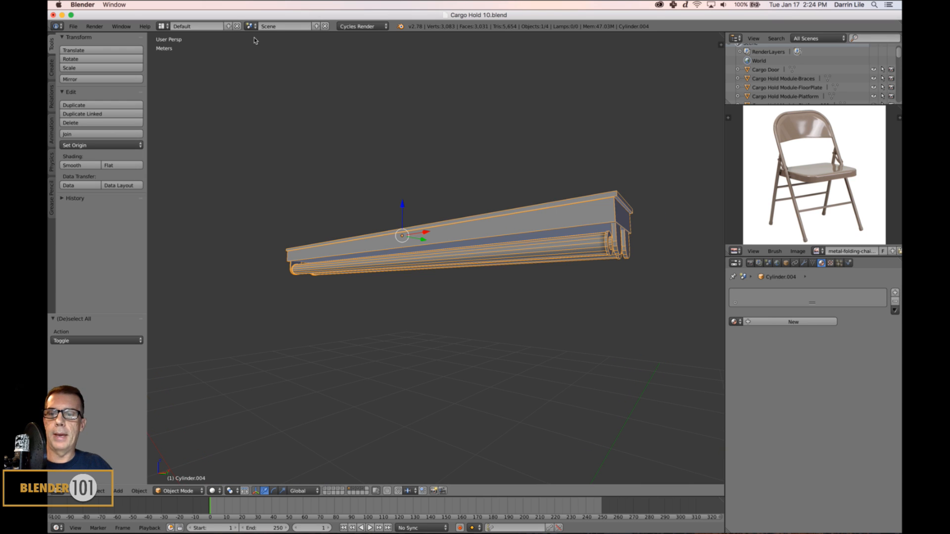
click(163, 26)
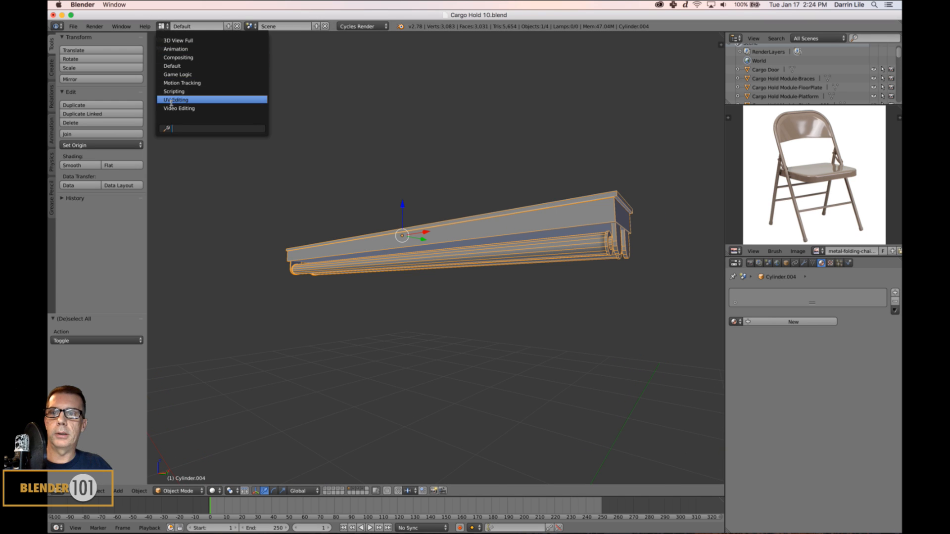
click(170, 100)
key(Home)
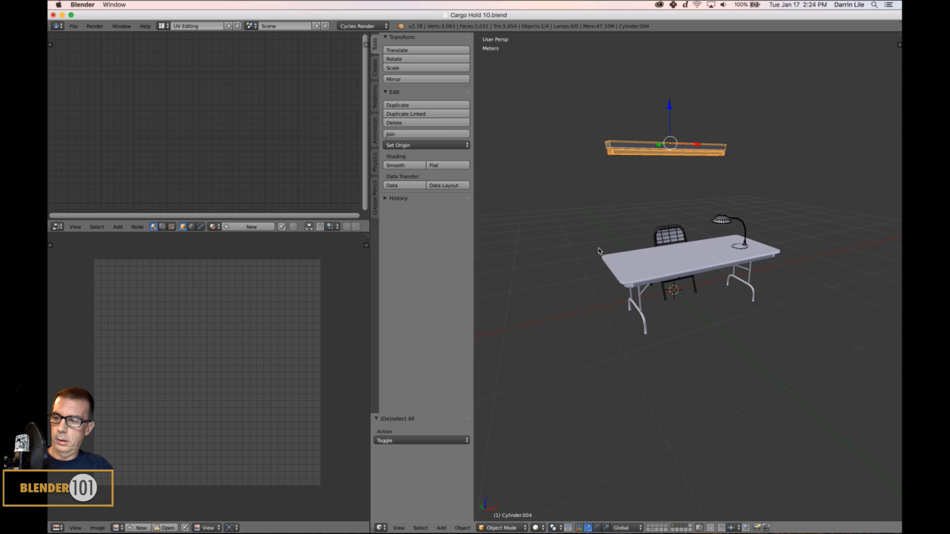
key(KP_Decimal)
key(Tab)
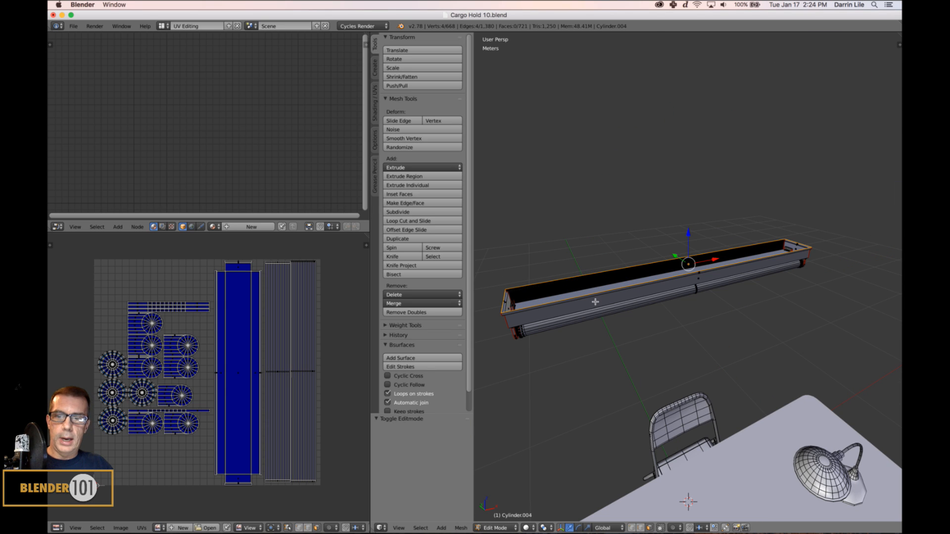
key(Tab)
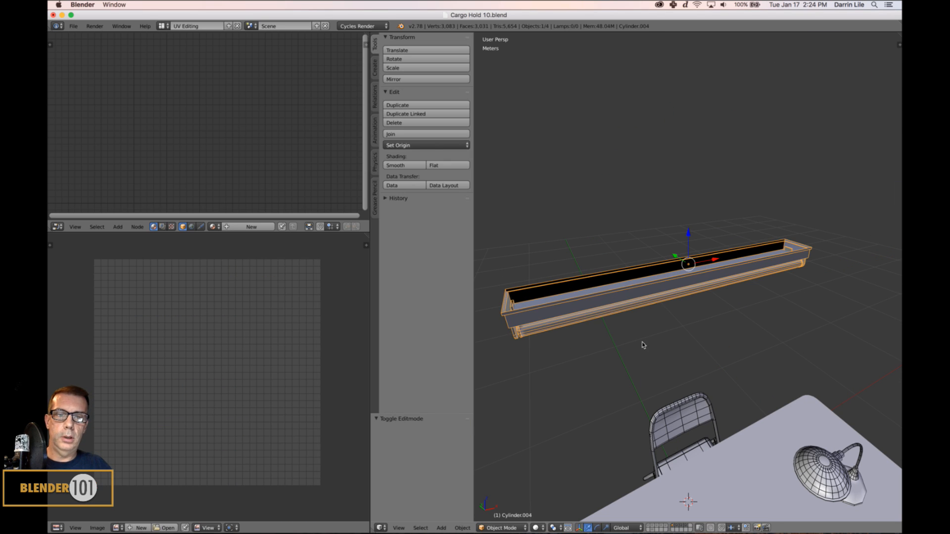
middle_drag(642, 346, 627, 330)
click(163, 26)
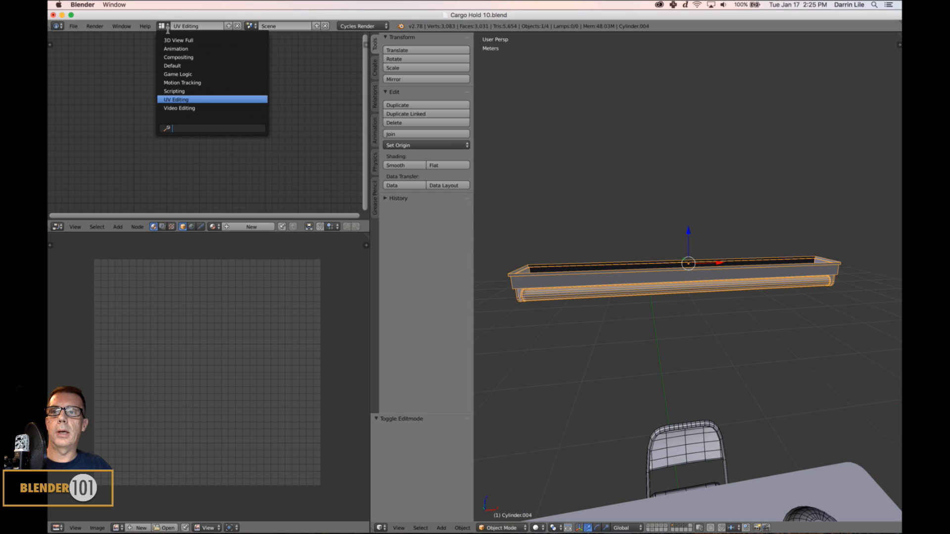
click(171, 65)
- Switch the light fixture to Vertex Paint mode and from there into Edit Mode with all its geometry deselected
click(182, 491)
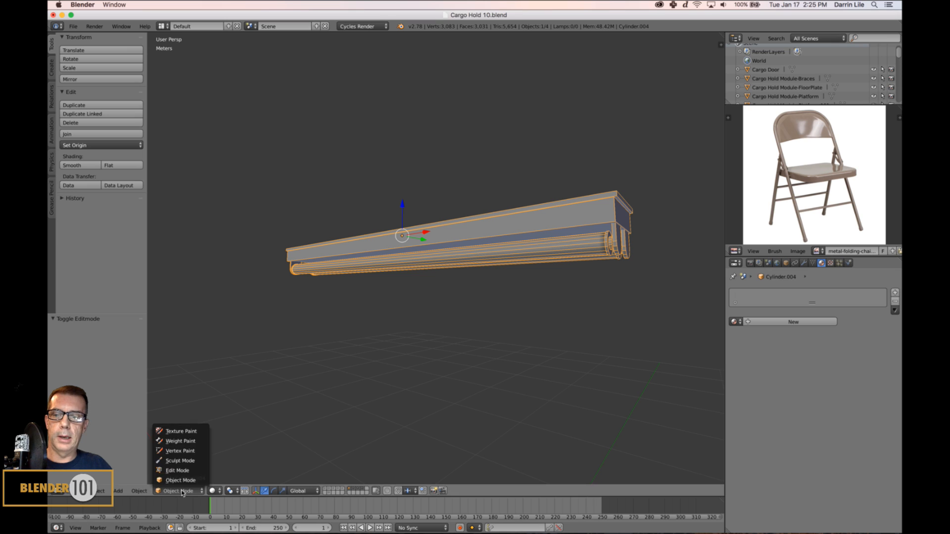
click(181, 450)
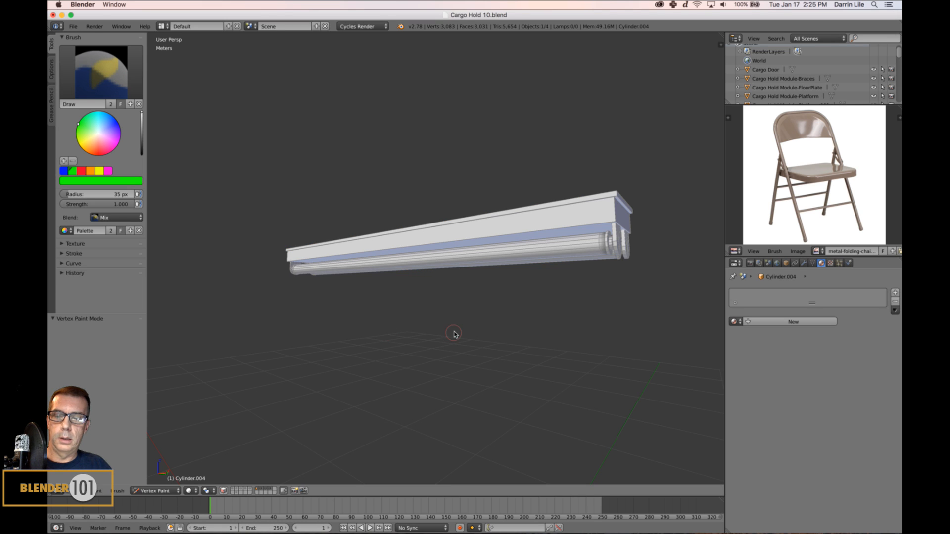
key(Tab)
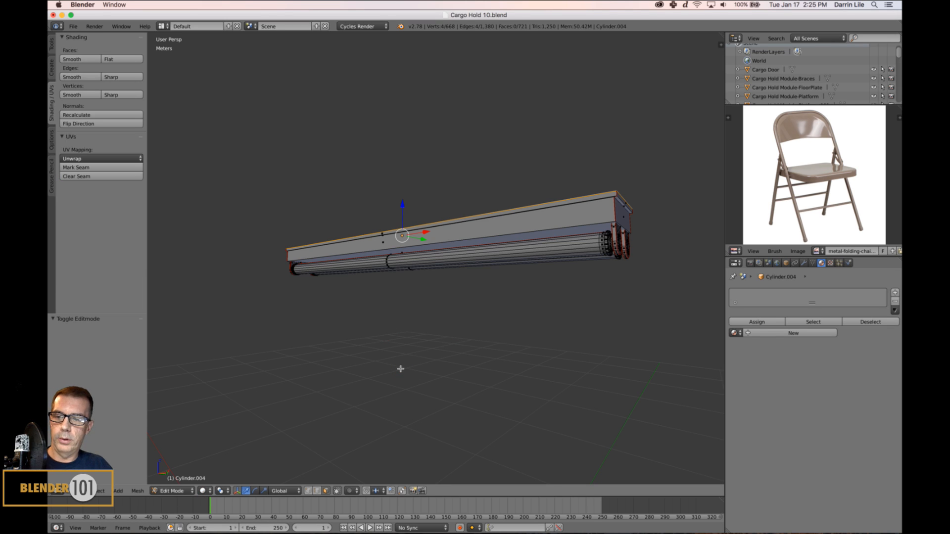
mouse_move(490, 342)
middle_down()
mouse_move(464, 324)
mouse_move(447, 333)
mouse_move(496, 339)
middle_up()
key(a)
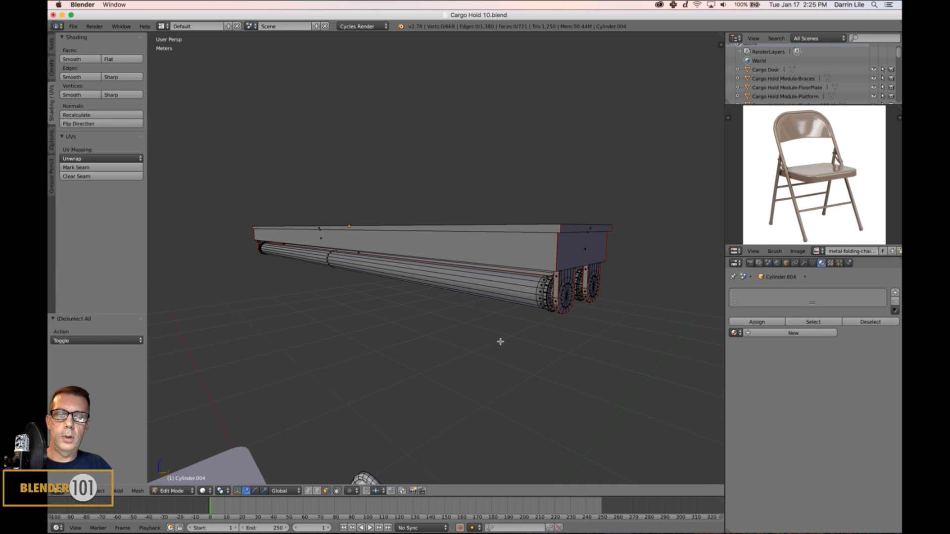
- Browse the Reference images folders as thumbnails, including container ship and its cargo hold subfolder, for a new reference picture
click(797, 251)
click(731, 224)
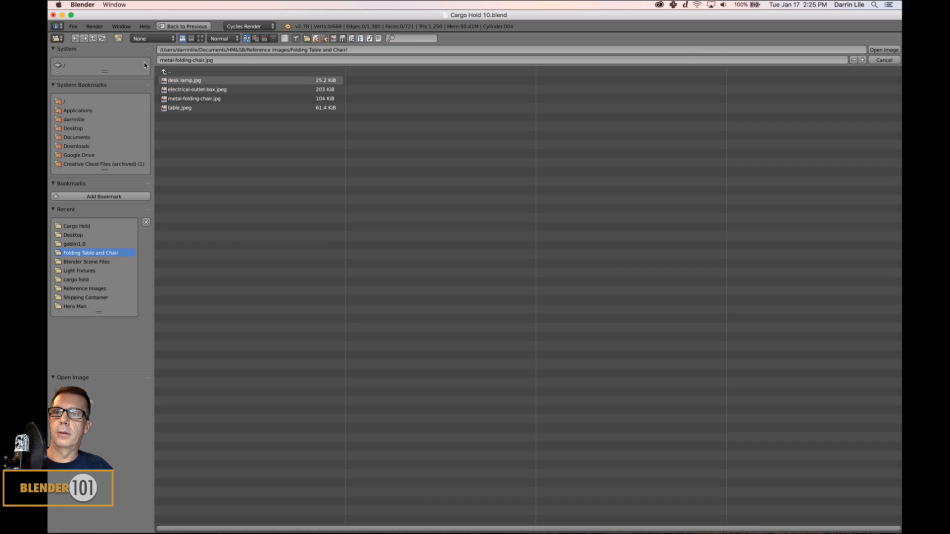
click(165, 72)
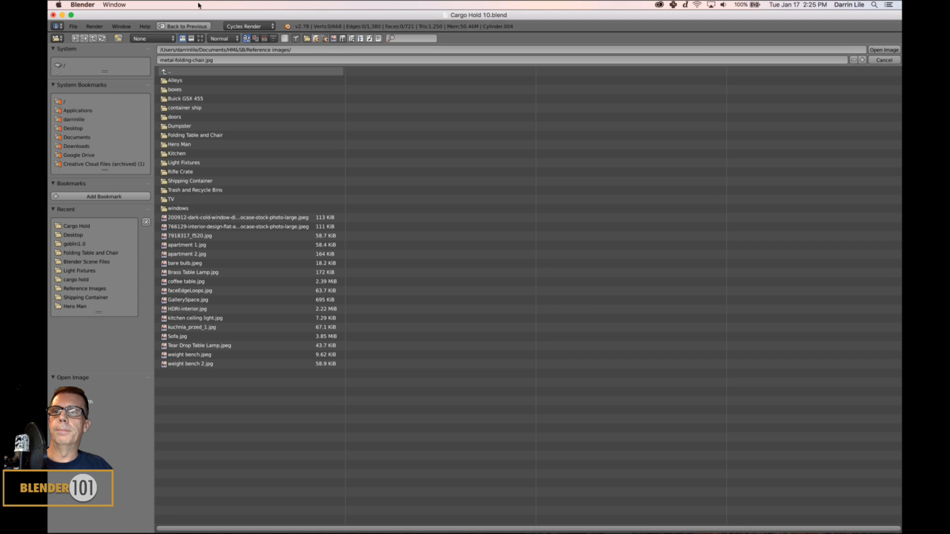
click(200, 38)
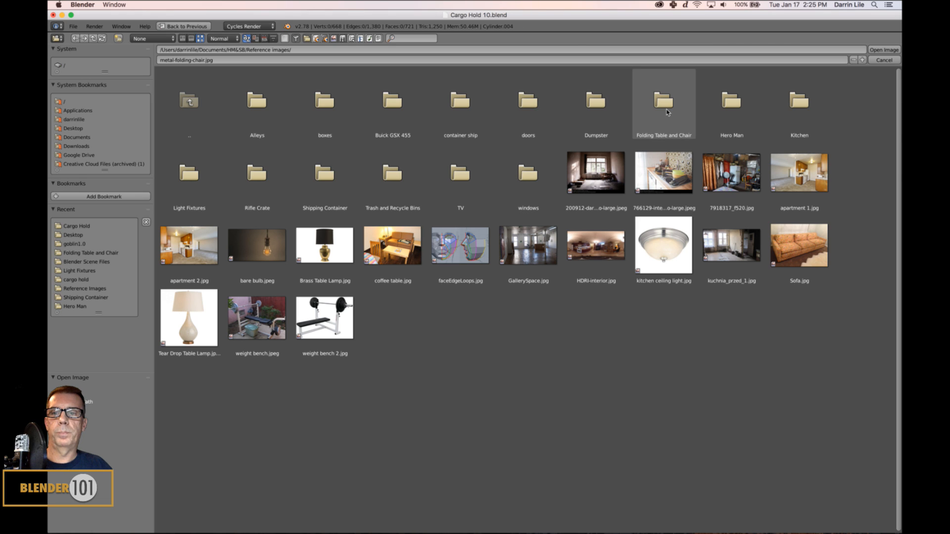
click(460, 111)
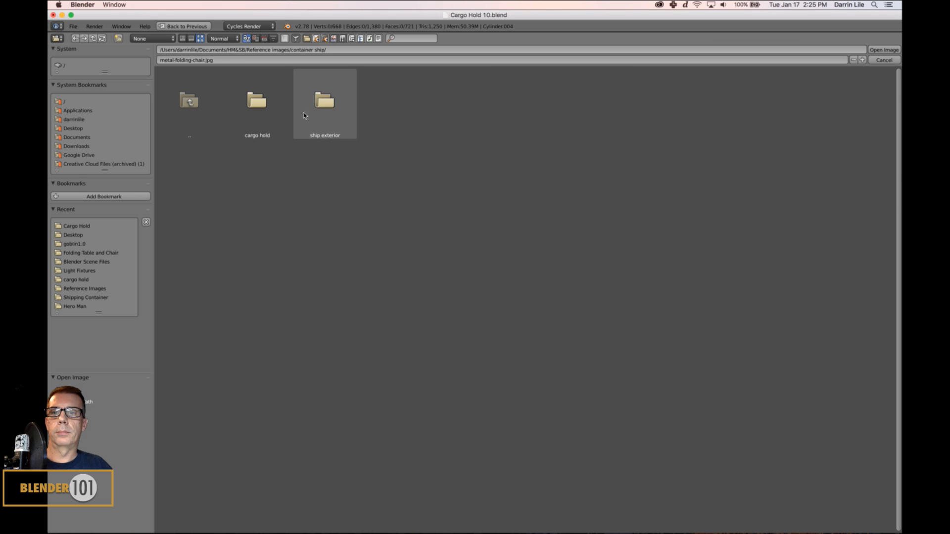
click(256, 107)
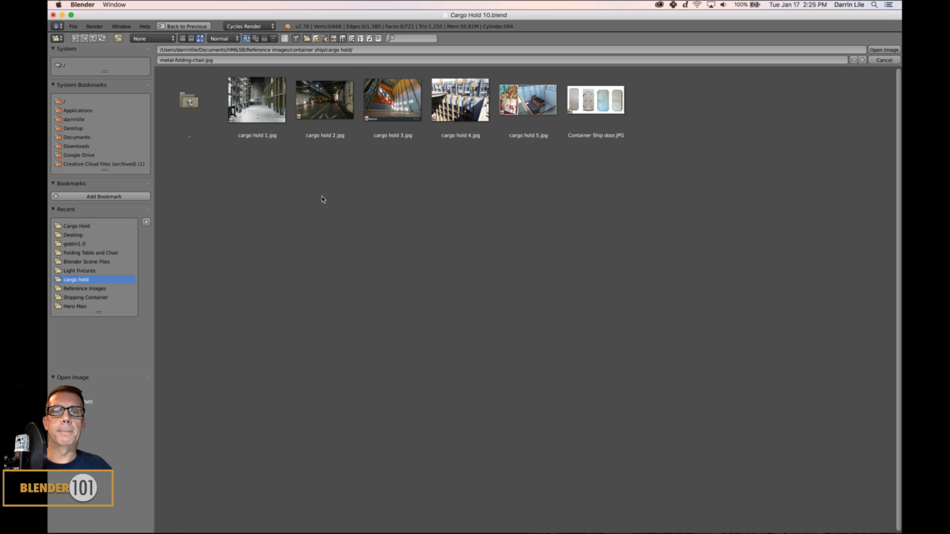
click(189, 103)
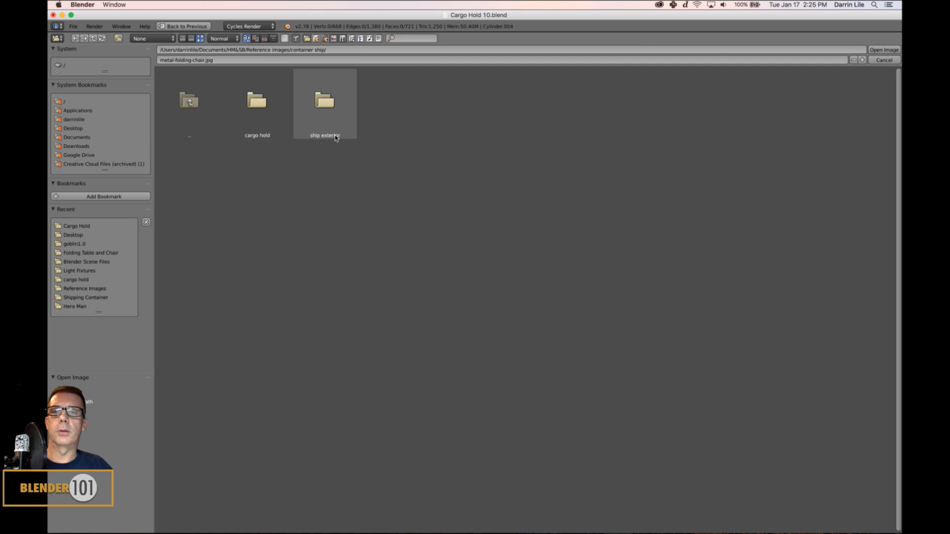
click(188, 104)
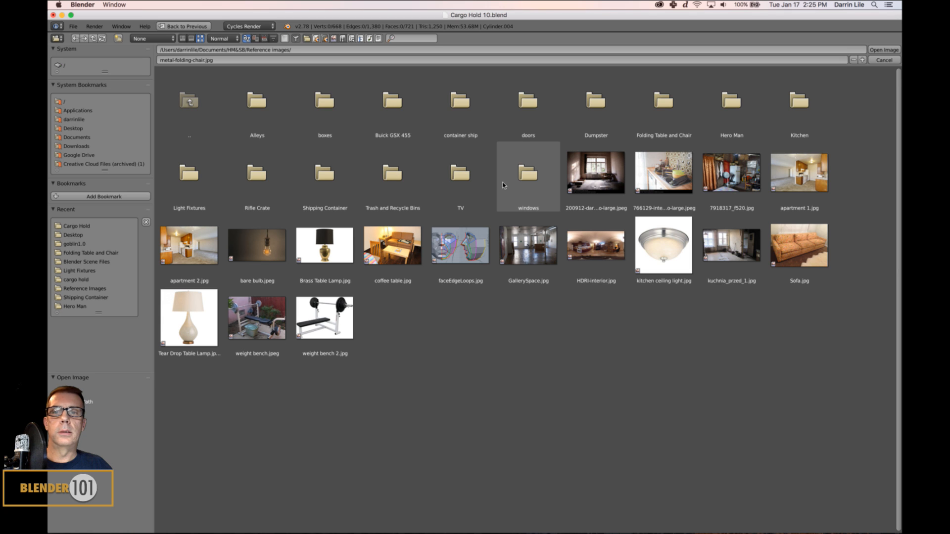
click(184, 115)
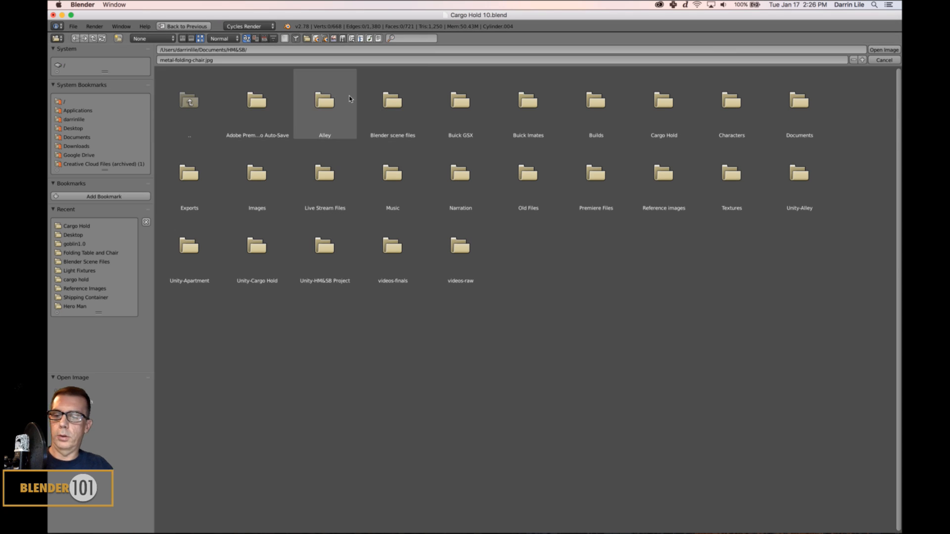
key(Escape)
- Select the light fixture's housing and the tube brackets at both ends, and fill them with blue vertex color
middle_drag(559, 243, 545, 210)
key(l)
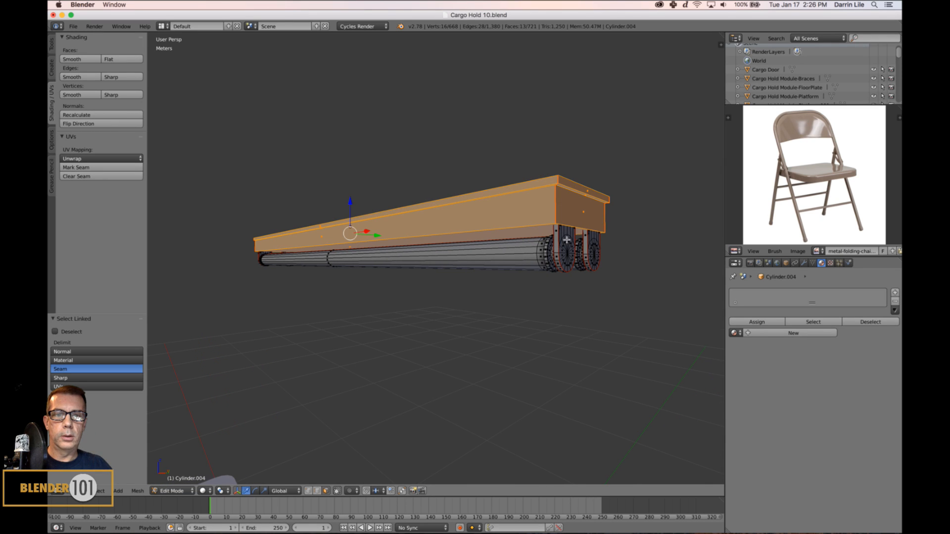
key(l)
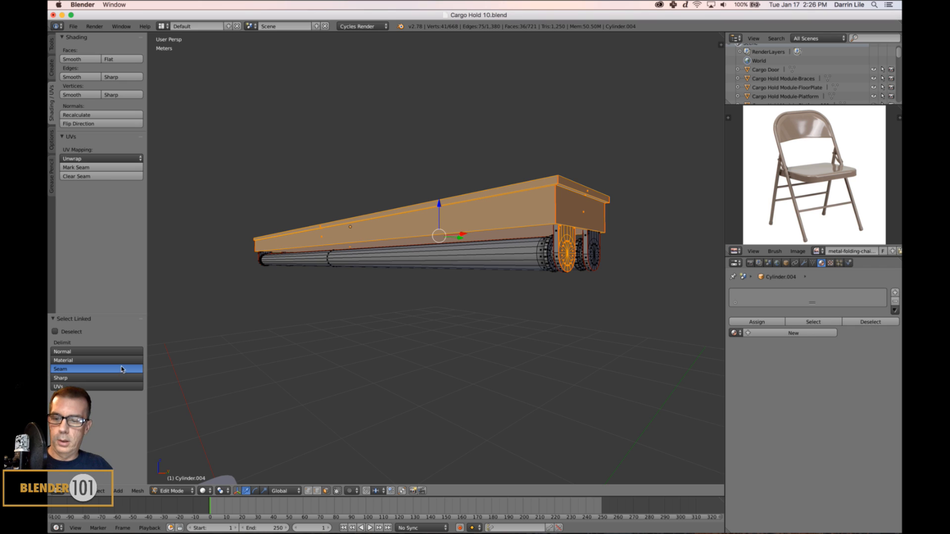
key(l)
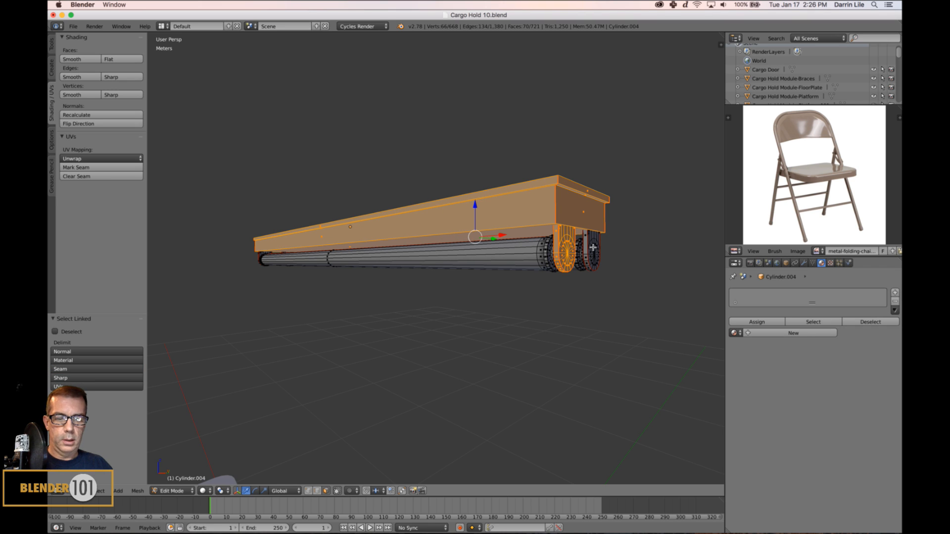
key(l)
middle_drag(313, 255, 391, 254)
scroll(391, 253, down, 3)
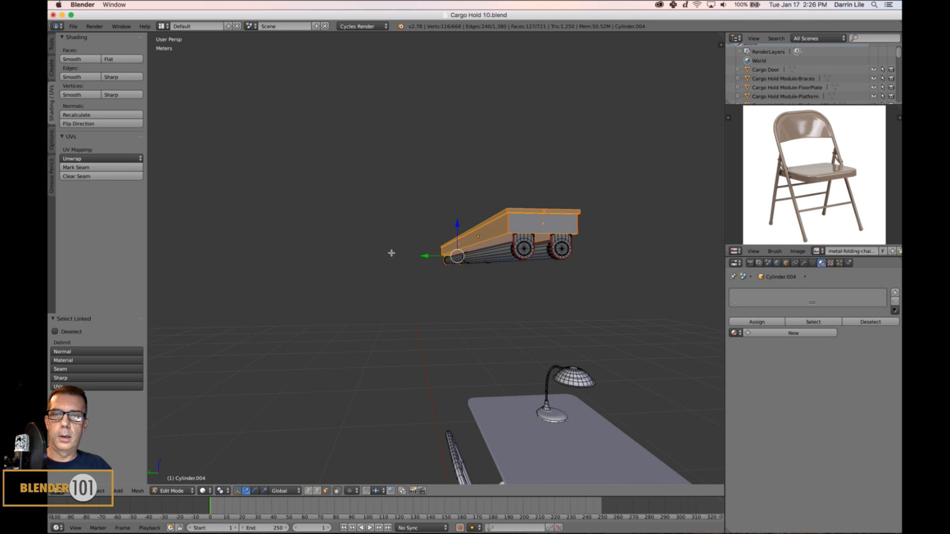
middle_drag(474, 254, 458, 256)
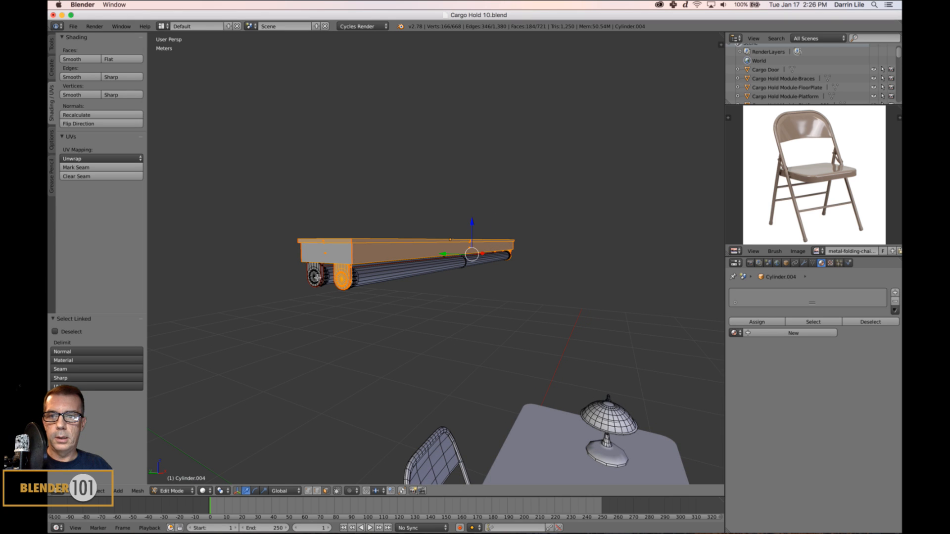
key(l)
scroll(346, 280, up, 4)
scroll(436, 297, down, 4)
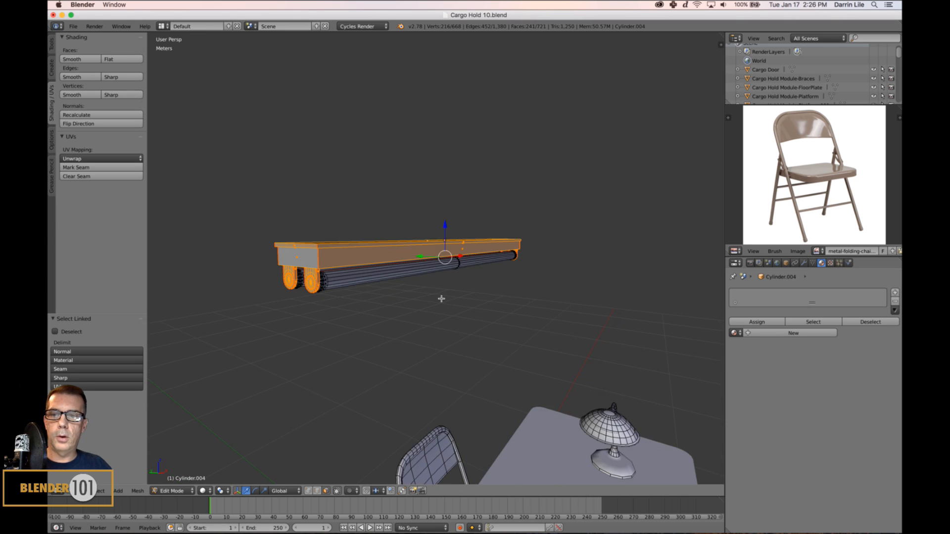
middle_drag(442, 299, 461, 291)
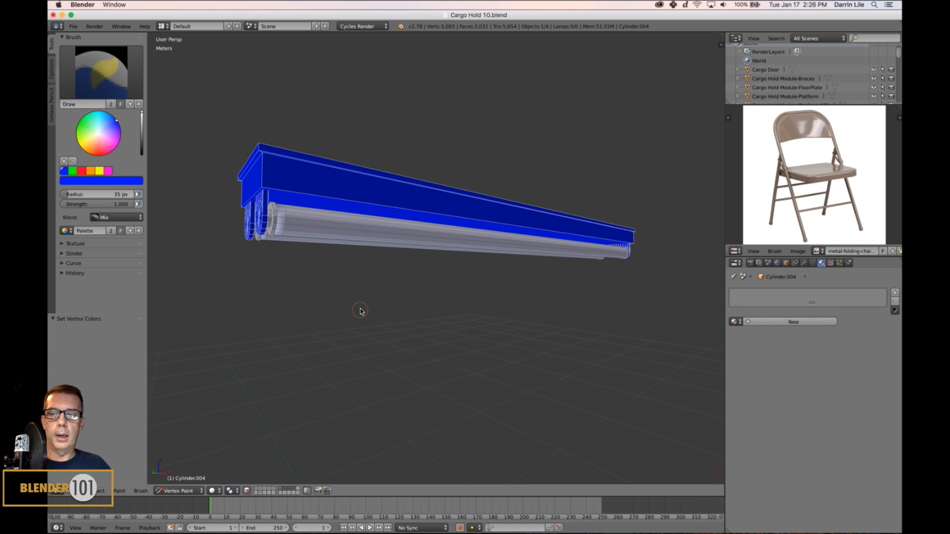
- Turn on the Screencast Keys display in the 3D view
key(n)
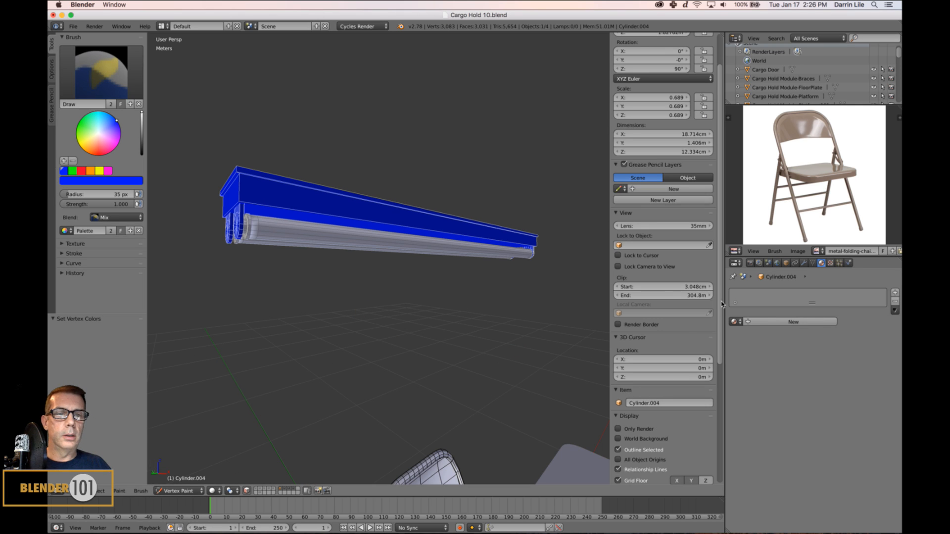
scroll(718, 309, down, 8)
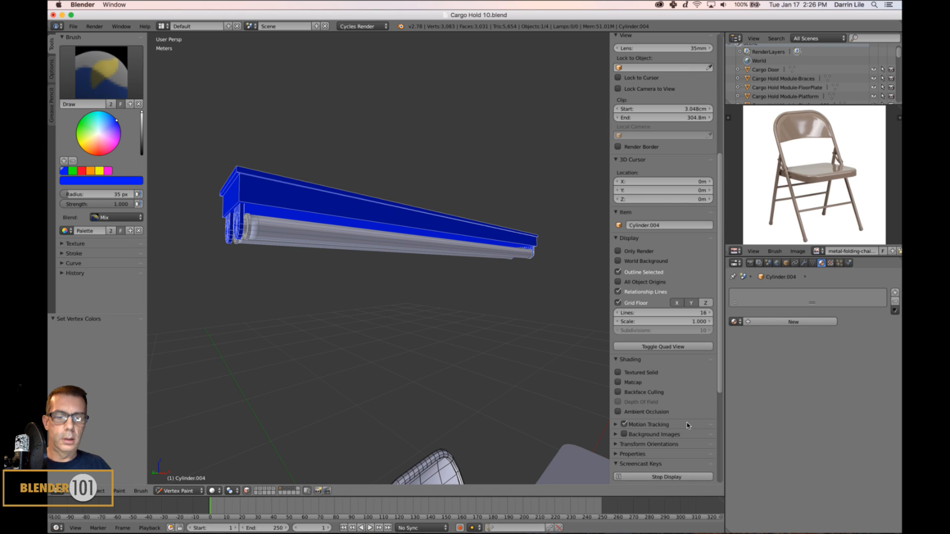
key(n)
- Deselect all of the fixture's geometry and select the first fluorescent tube with its end caps in Edit Mode
mouse_move(551, 352)
middle_down()
mouse_move(557, 361)
mouse_move(544, 349)
middle_up()
key(a)
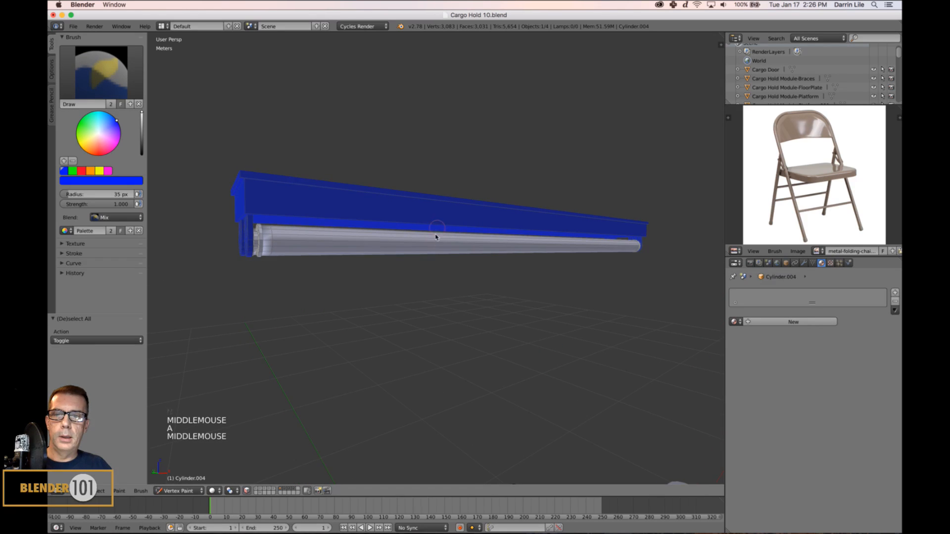
key(Tab)
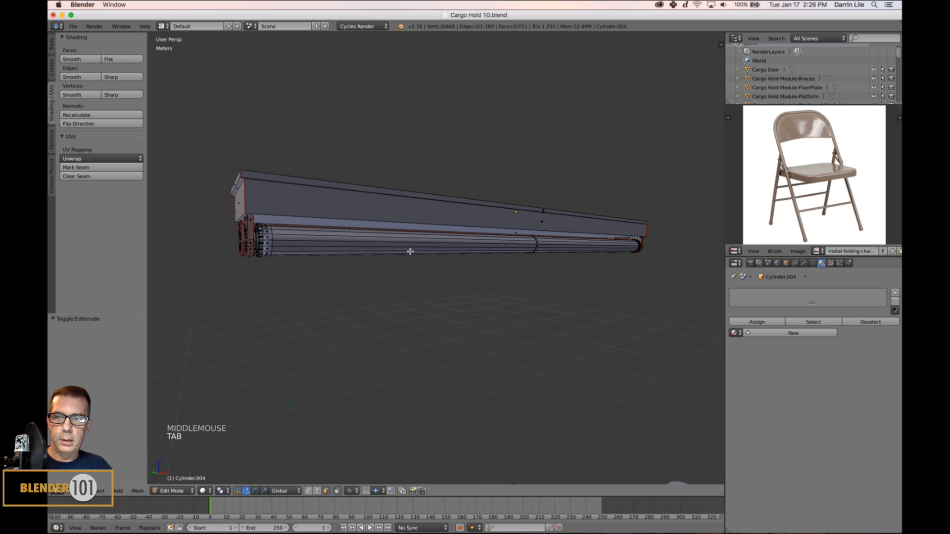
key(l)
key(l)
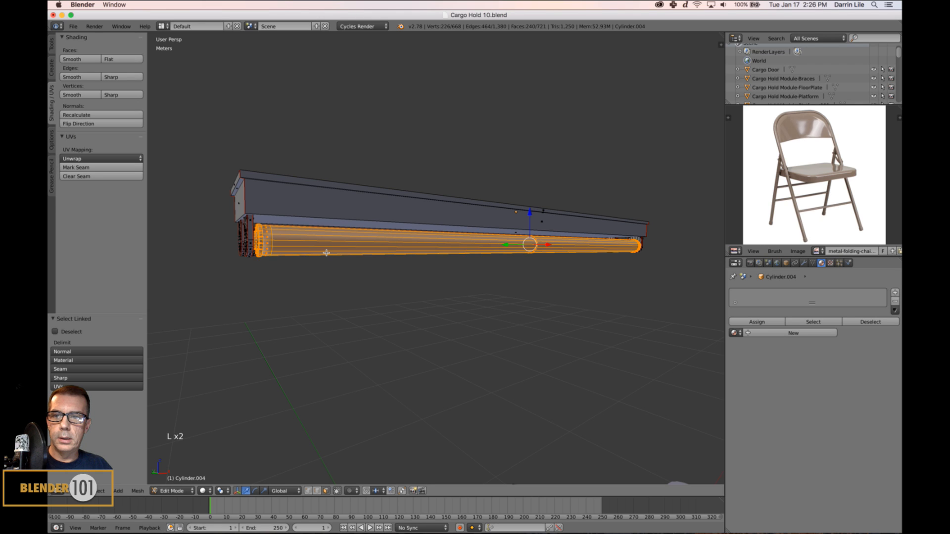
shift+middle_drag(325, 253, 341, 282)
middle_drag(341, 282, 394, 294)
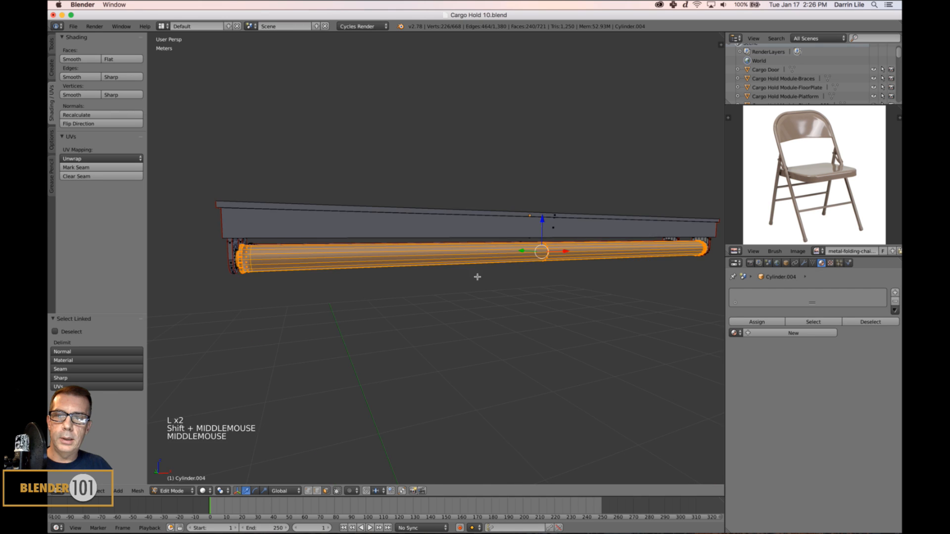
- Add the second fluorescent tube and its end caps to the selection and fill both tubes with green vertex color
shift+middle_drag(478, 276, 445, 278)
middle_drag(446, 278, 366, 292)
scroll(445, 294, down, 2)
shift+middle_drag(460, 297, 510, 299)
scroll(514, 295, up, 2)
shift+middle_drag(586, 324, 569, 304)
scroll(403, 316, down, 2)
shift+middle_drag(403, 316, 436, 318)
scroll(409, 322, up, 3)
scroll(412, 326, down, 2)
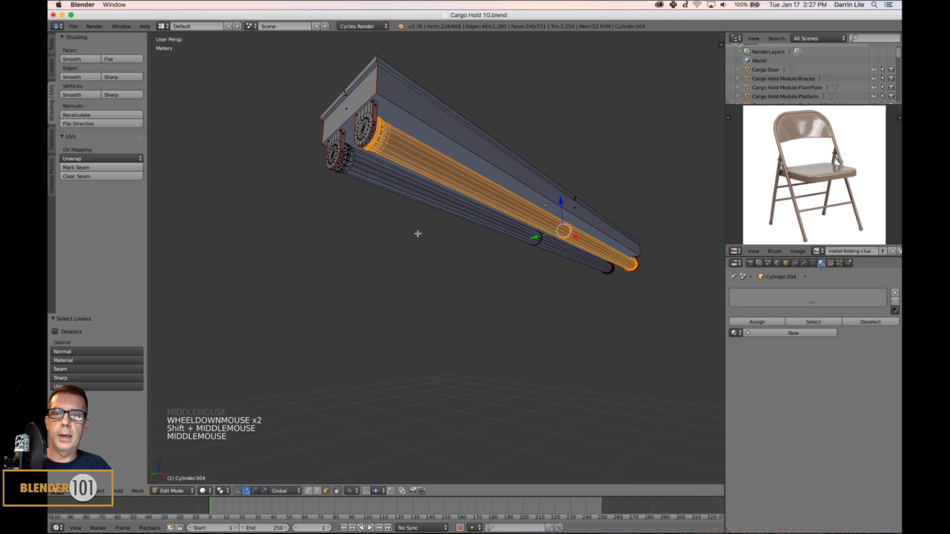
key(l)
key(l)
middle_drag(405, 194, 430, 237)
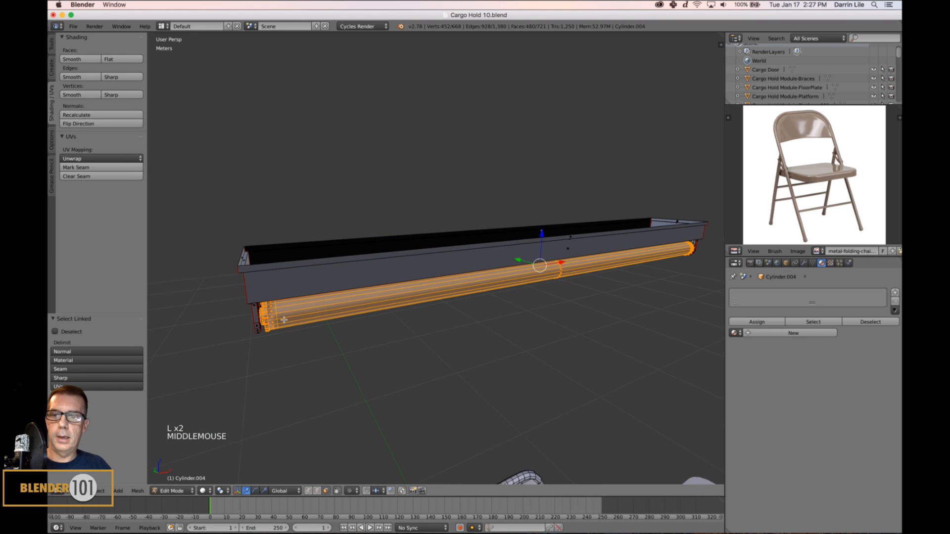
key(Tab)
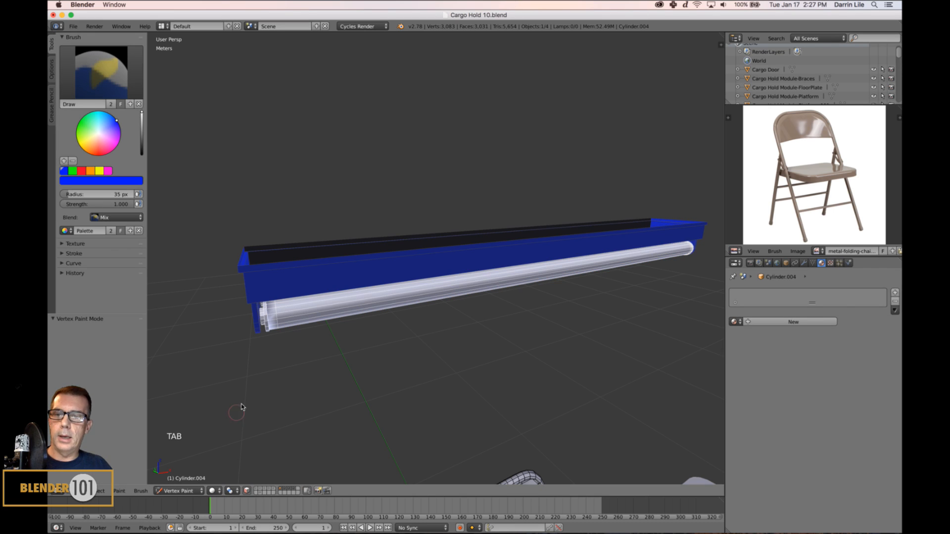
click(73, 171)
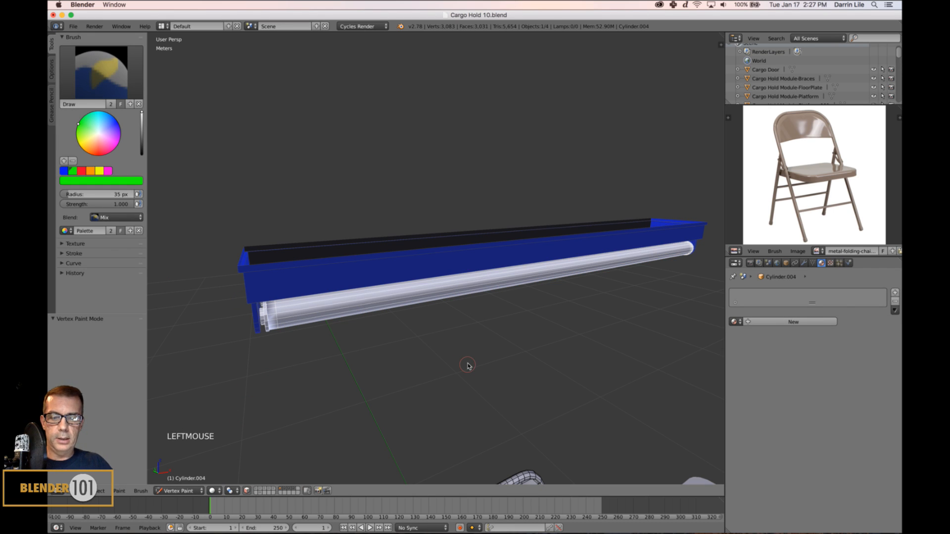
key(shift+k)
middle_drag(467, 365, 468, 354)
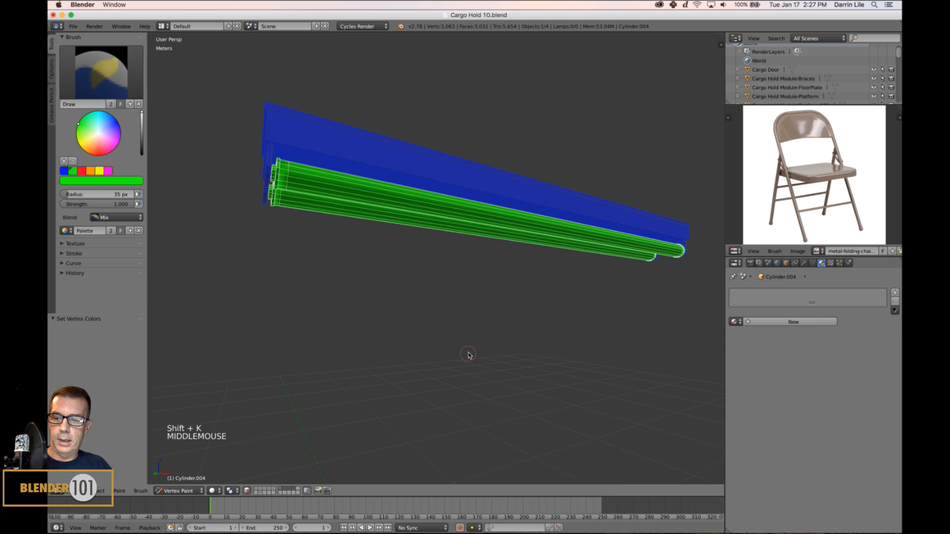
- Return the light fixture to Edit Mode with all of its geometry deselected
key(Tab)
key(a)
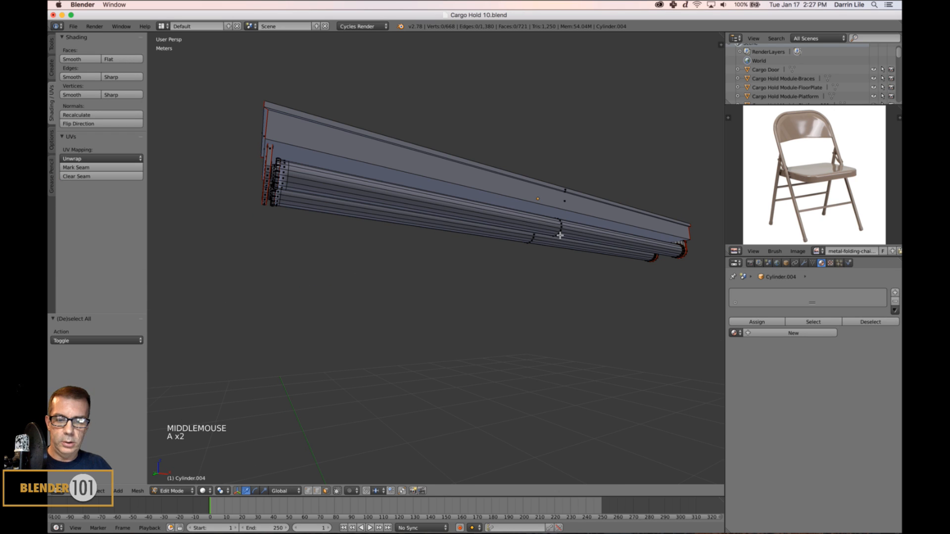
key(l)
key(l)
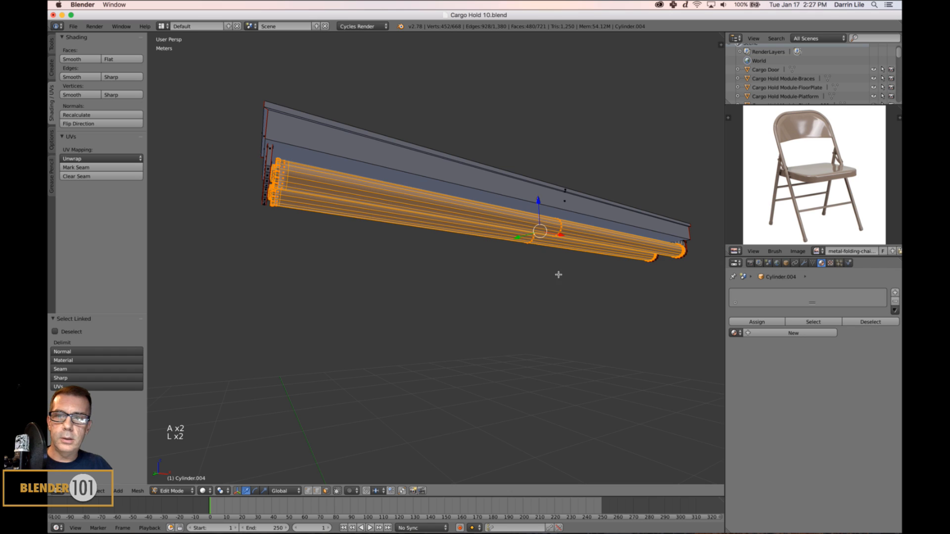
middle_drag(558, 274, 556, 277)
key(a)
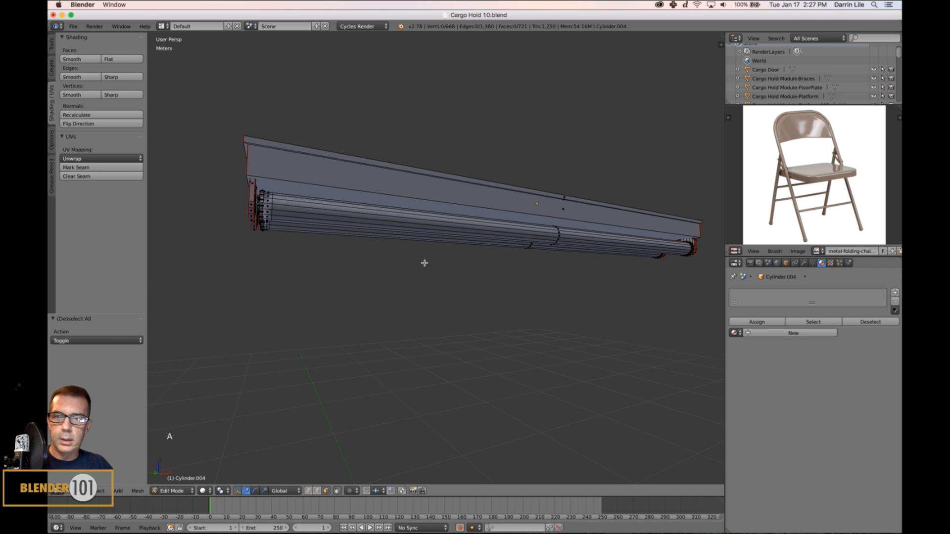
- Select only the long middle sections of both tubes using seam-delimited linked selection, fill them with red vertex color, and return to Edit Mode with nothing selected
key(l)
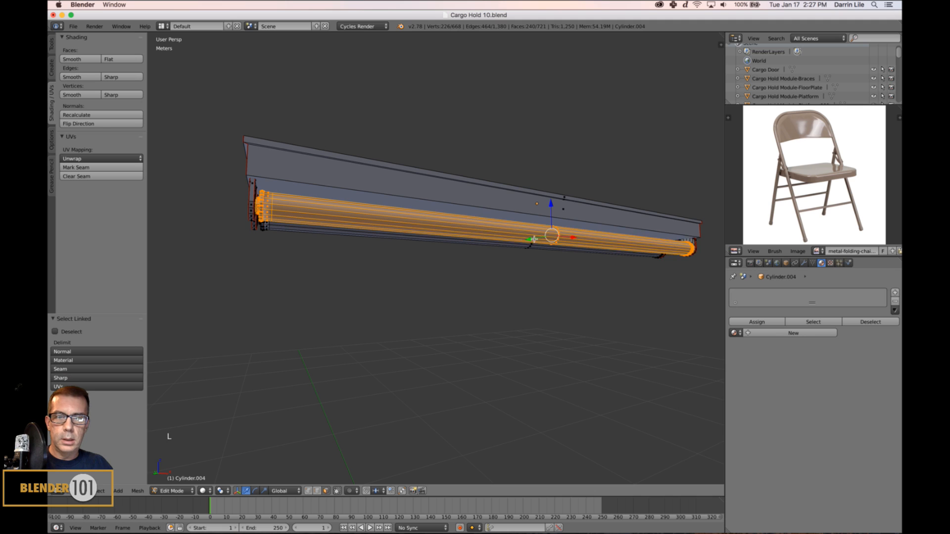
click(70, 369)
middle_drag(515, 310, 513, 282)
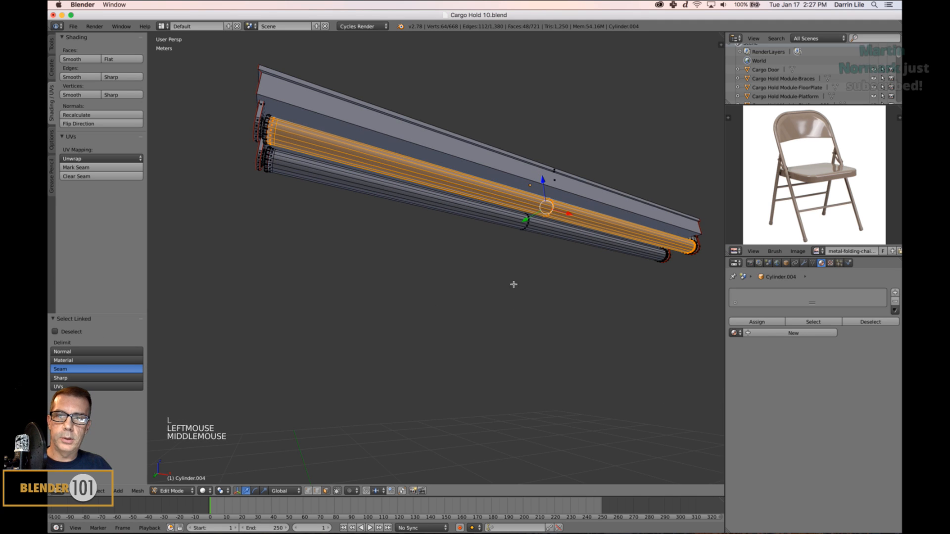
key(l)
key(l)
middle_drag(523, 227, 430, 264)
scroll(452, 244, up, 2)
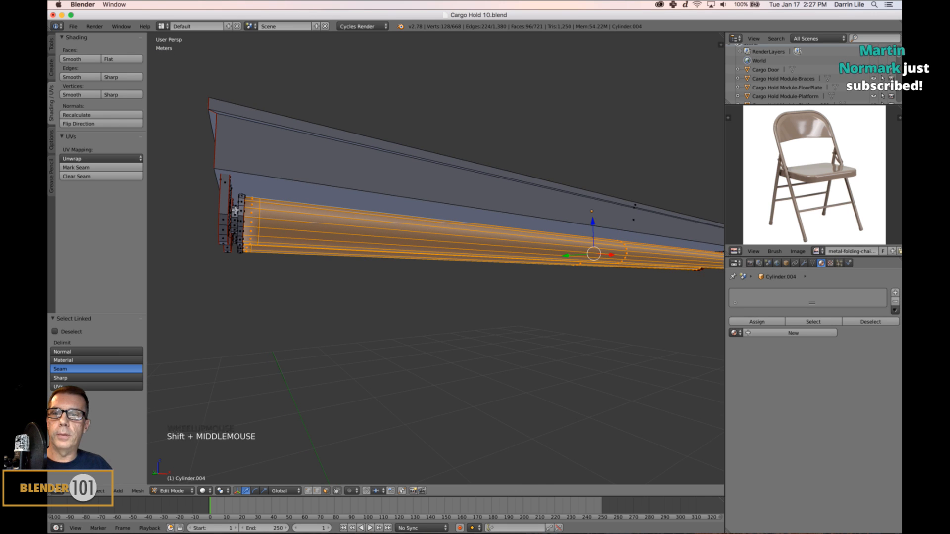
scroll(392, 309, down, 2)
key(Tab)
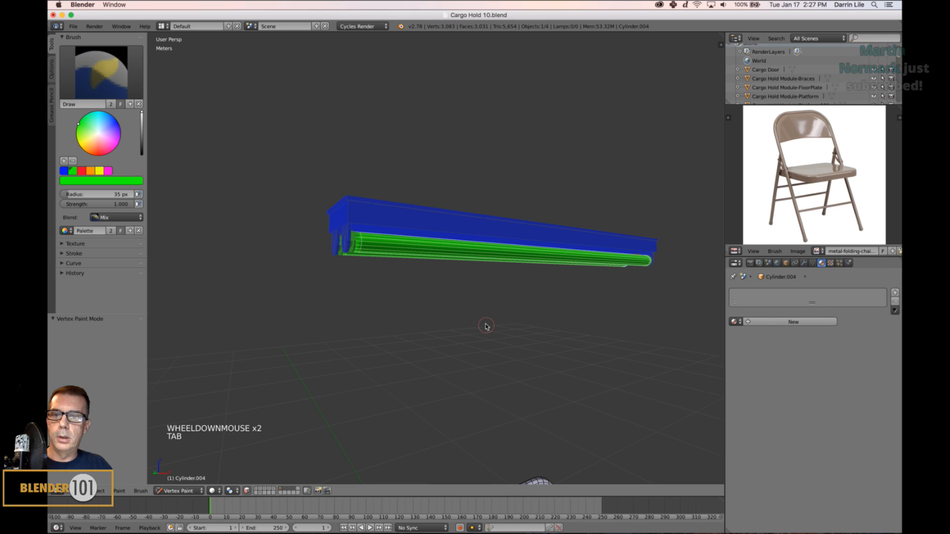
click(81, 171)
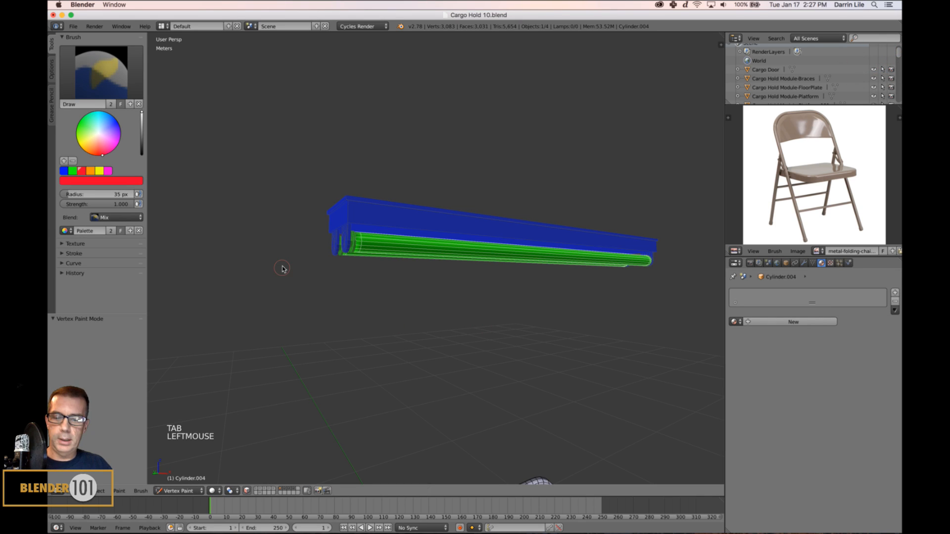
key(shift+k)
key(a)
key(Tab)
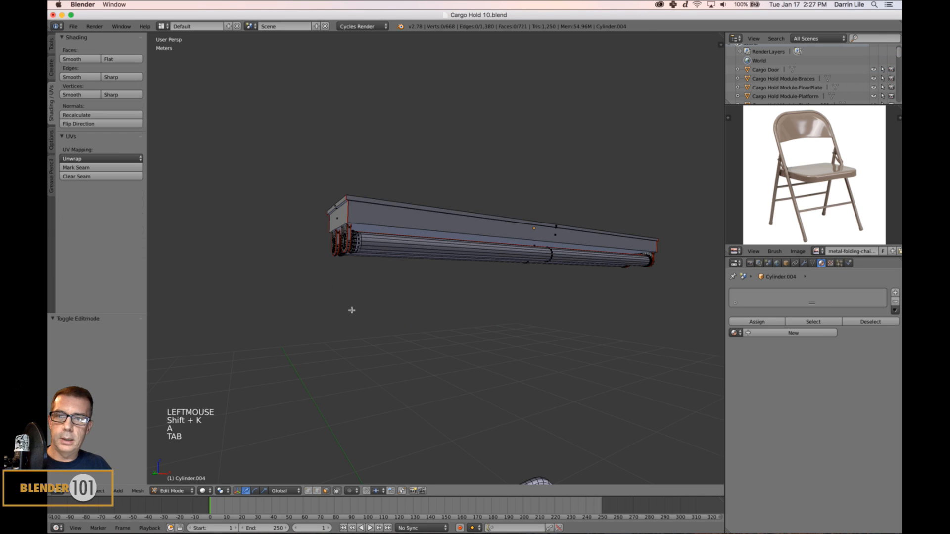
- Leave Edit Mode and switch the vertex-painted light fixture to Object Mode
key(Tab)
mouse_move(456, 343)
shift+middle_down()
mouse_move(417, 333)
mouse_move(418, 346)
mouse_move(420, 314)
mouse_move(443, 328)
mouse_move(549, 335)
mouse_move(394, 331)
mouse_move(405, 334)
shift+middle_up()
click(175, 489)
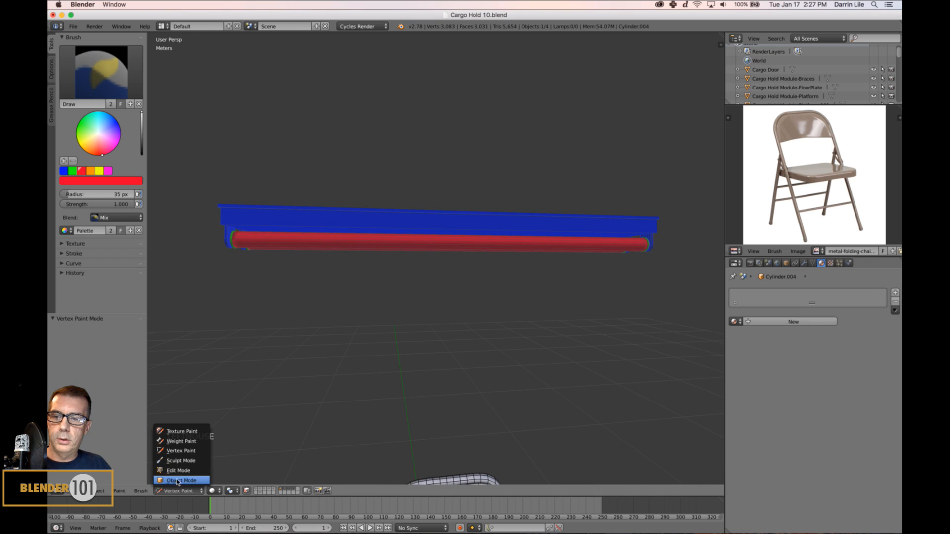
click(180, 480)
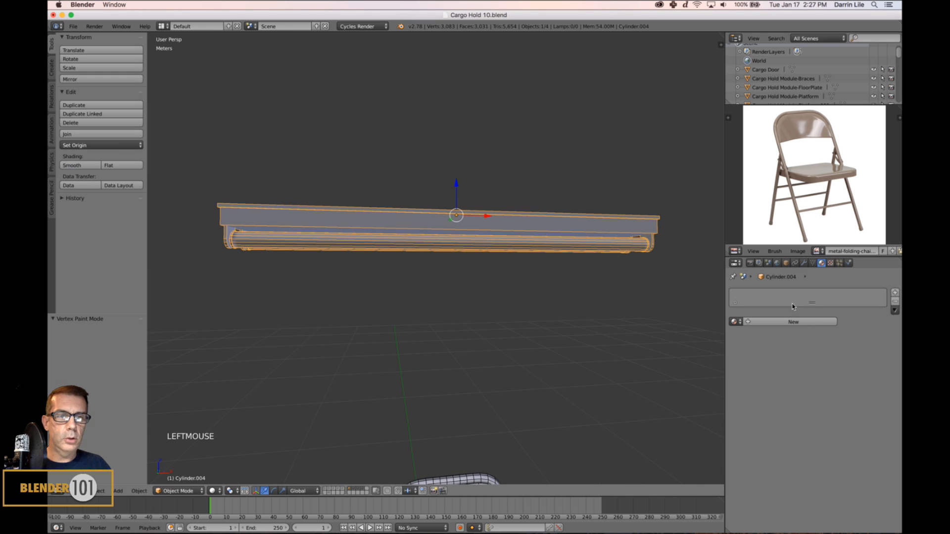
- Add a new material to the light fixture and name it "Flor. Light"
click(791, 321)
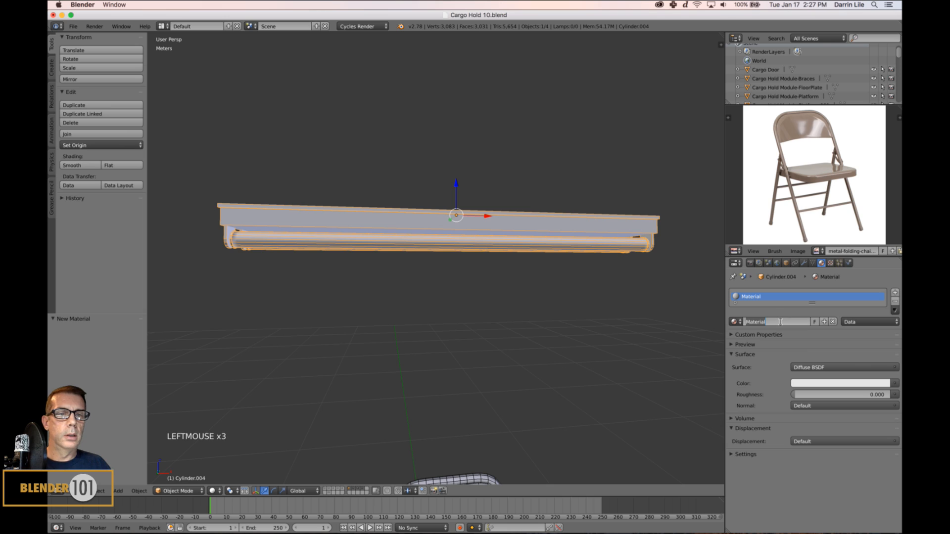
text(Flor. Light)
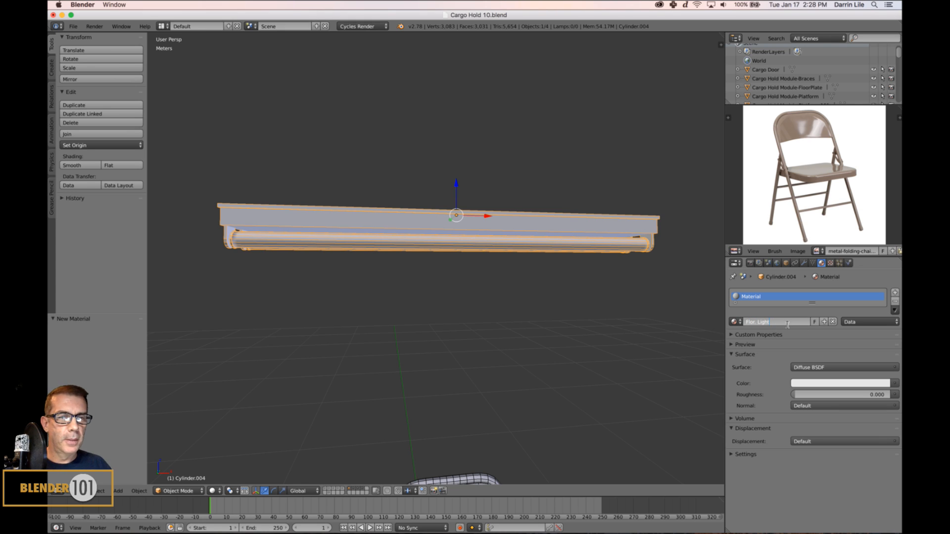
key(Home)
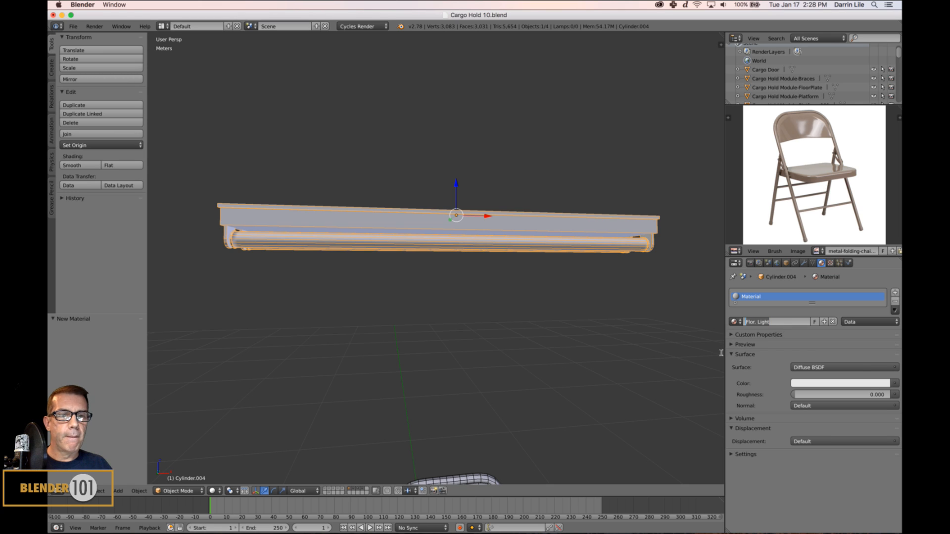
text(n)
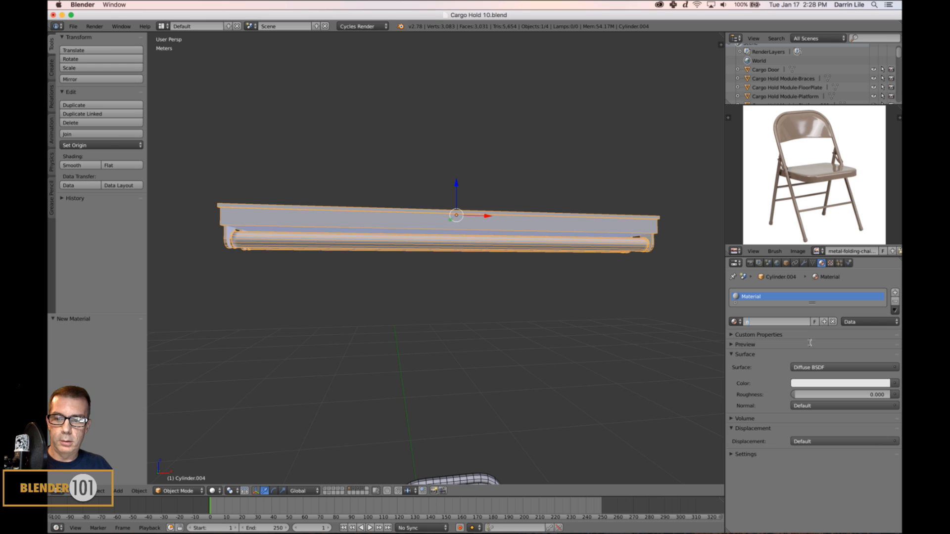
key(Escape)
click(777, 324)
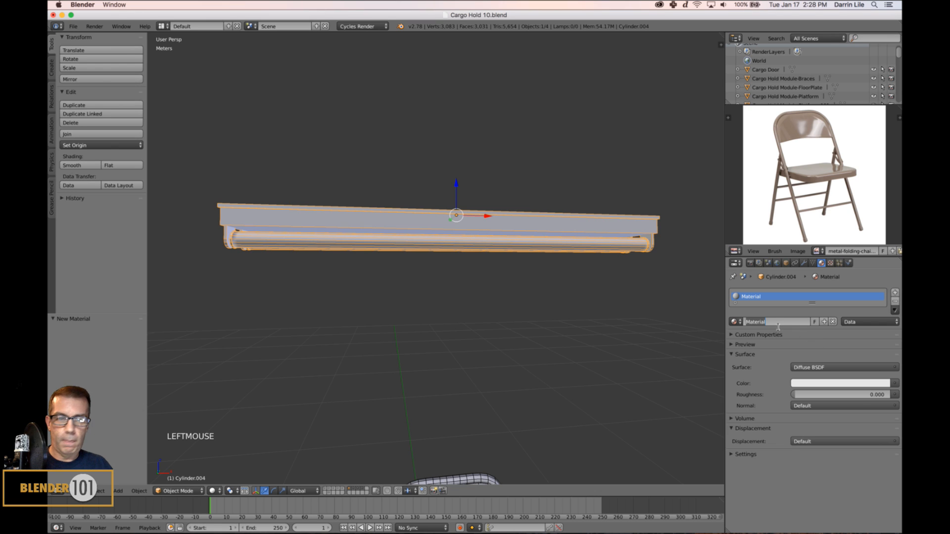
text(Flor. Light)
key(Return)
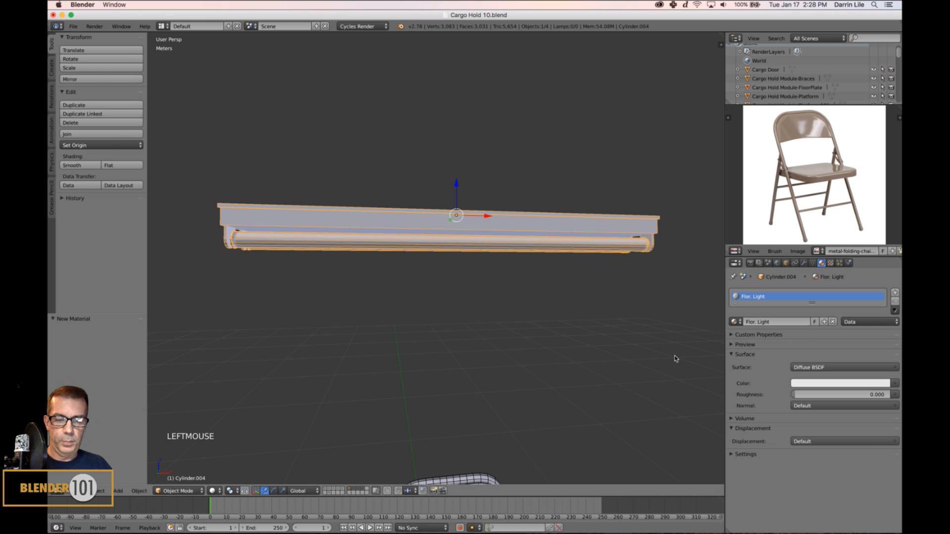
- Rename the light fixture object as "Flor. Light"
key(n)
scroll(691, 374, down, 9)
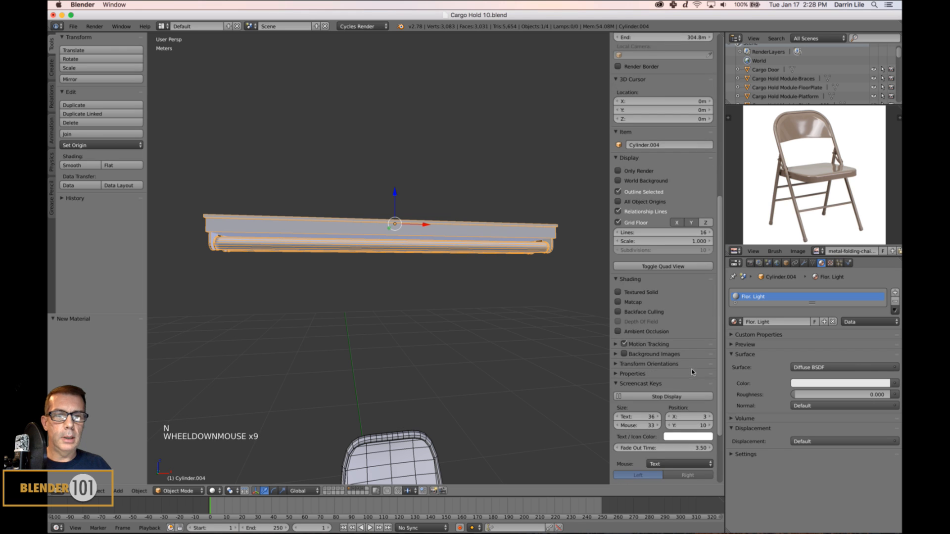
scroll(661, 264, up, 14)
click(663, 269)
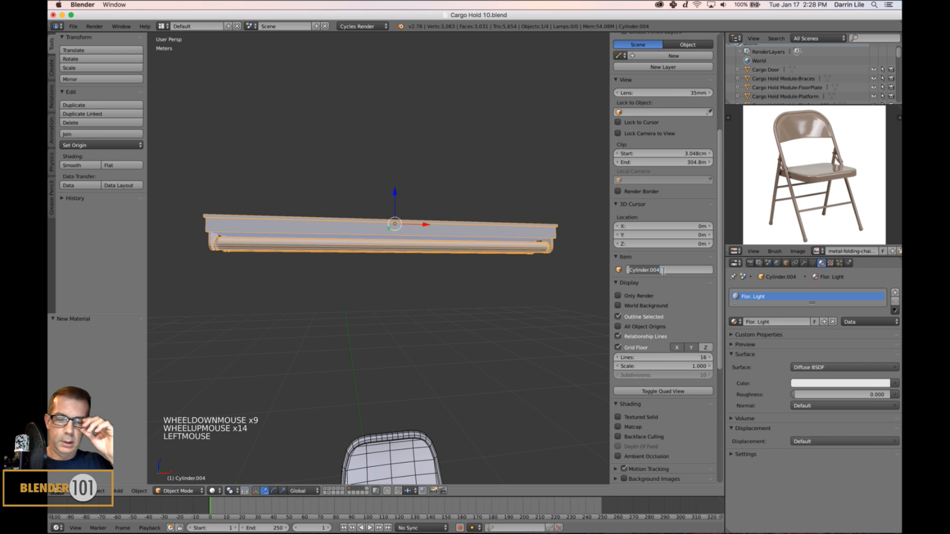
text(Flor. Light)
key(Return)
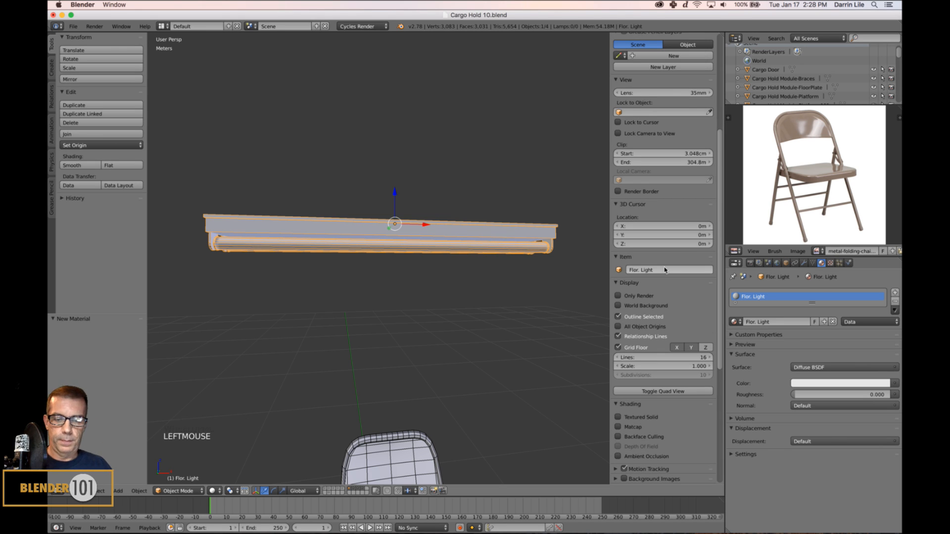
key(n)
- Show the light fixture's transform values and apply its rotation and scale
middle_drag(598, 333, 564, 325)
scroll(561, 347, down, 3)
scroll(556, 323, up, 2)
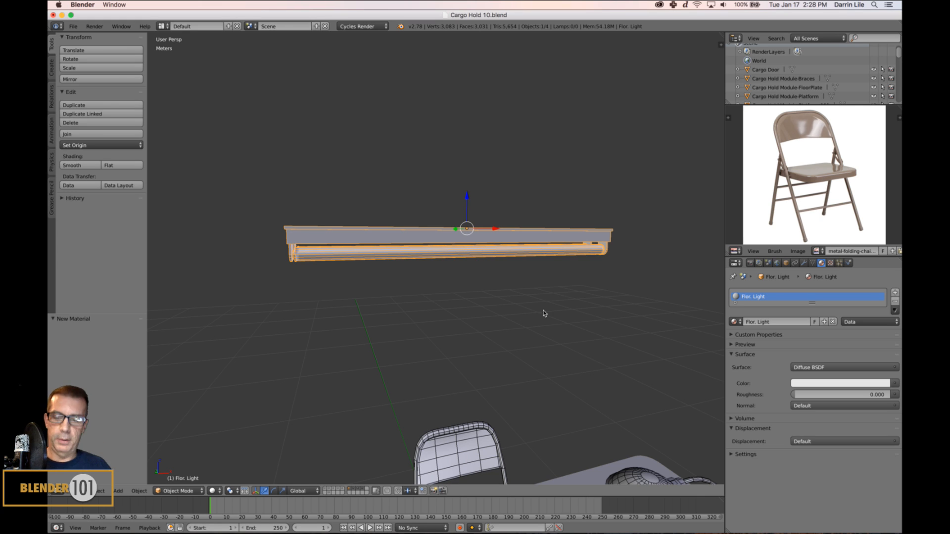
middle_drag(544, 313, 526, 324)
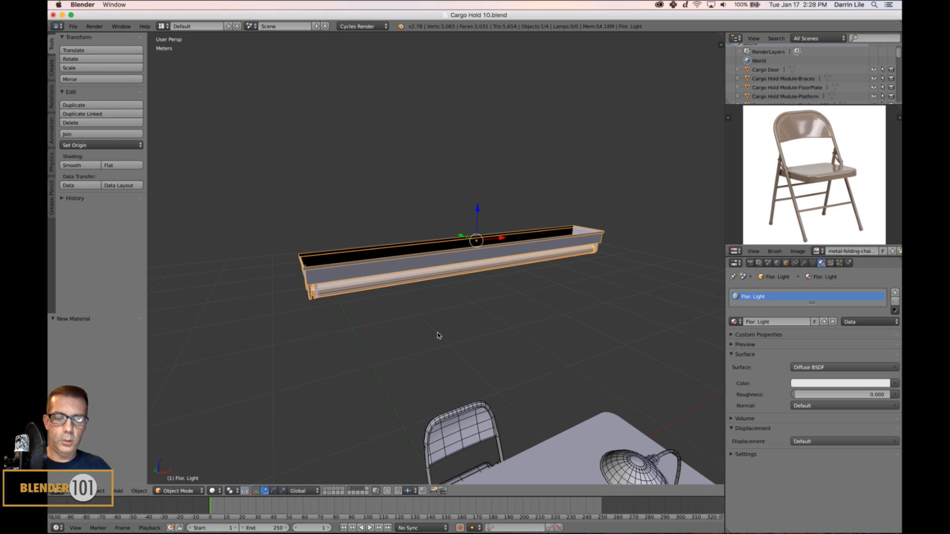
key(n)
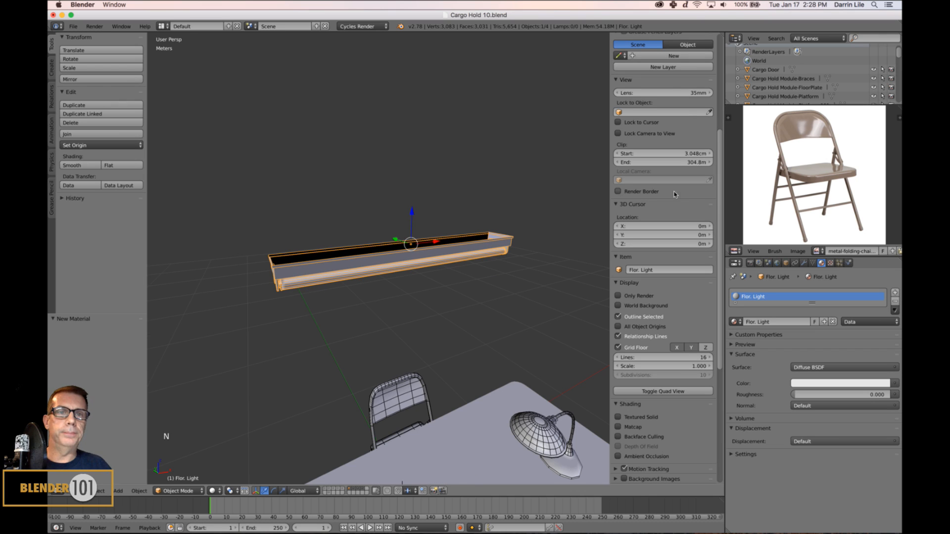
drag(720, 241, 706, 112)
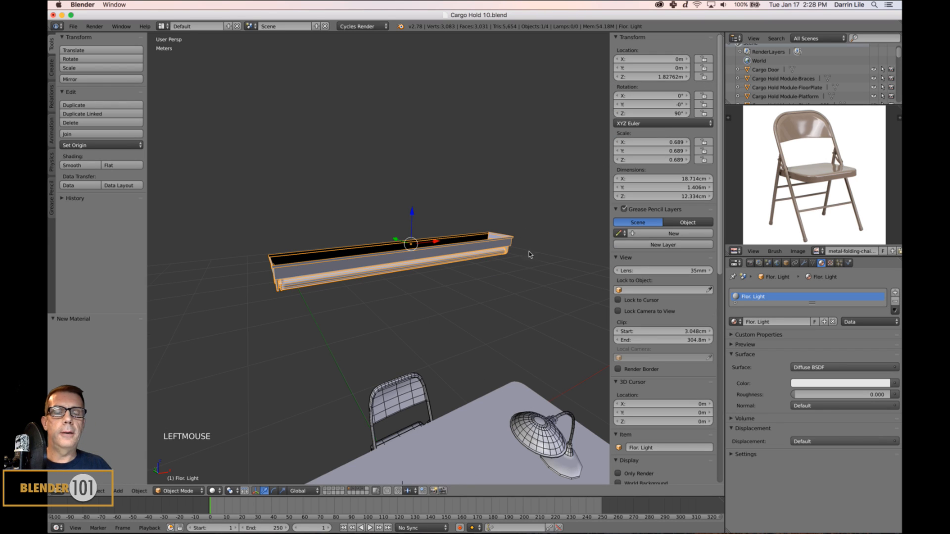
scroll(527, 250, down, 2)
scroll(487, 268, down, 2)
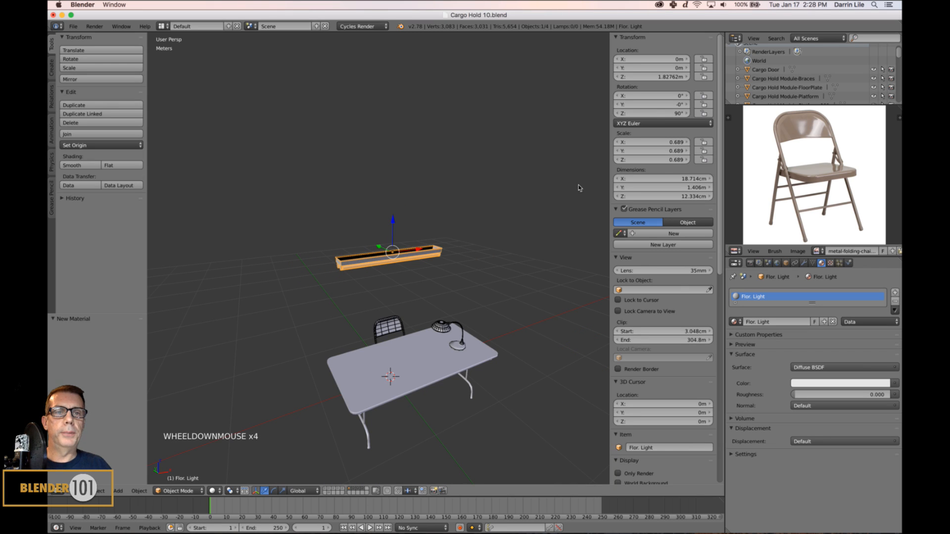
key(alt+a)
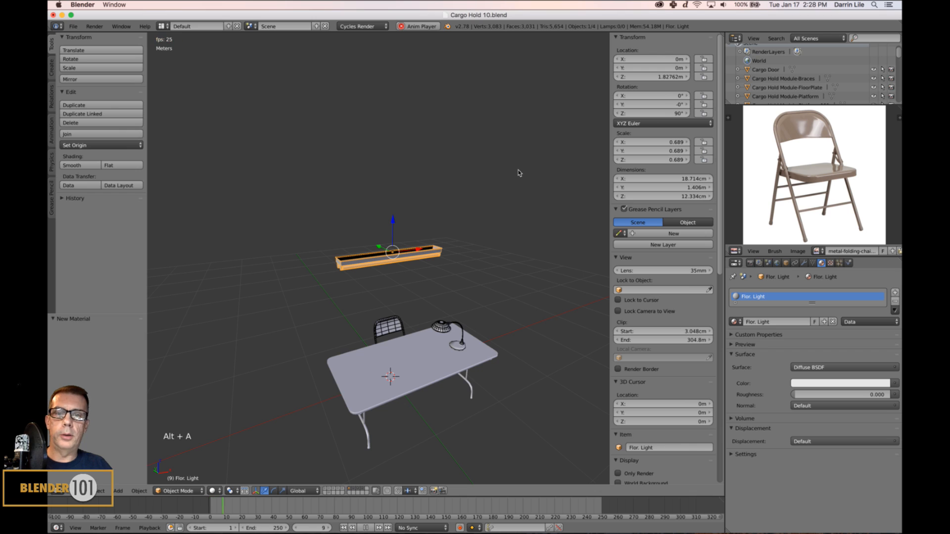
key(ctrl+a)
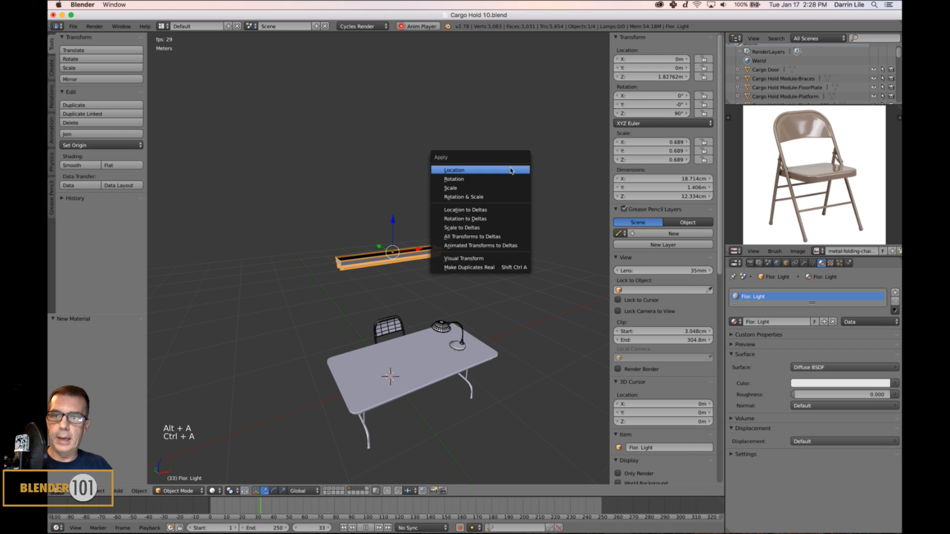
click(464, 197)
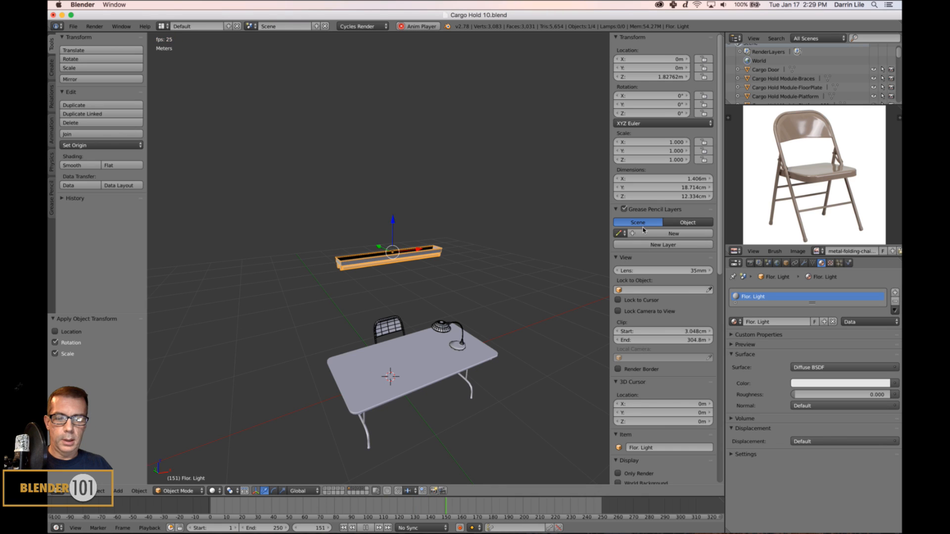
key(n)
middle_drag(616, 239, 598, 246)
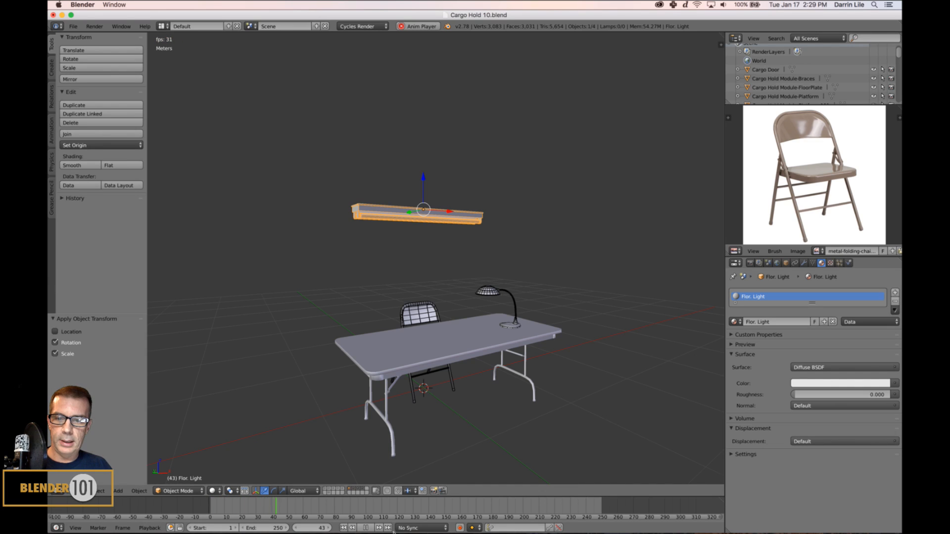
- Stop the animation playback and return the timeline to frame 1
click(358, 528)
click(343, 527)
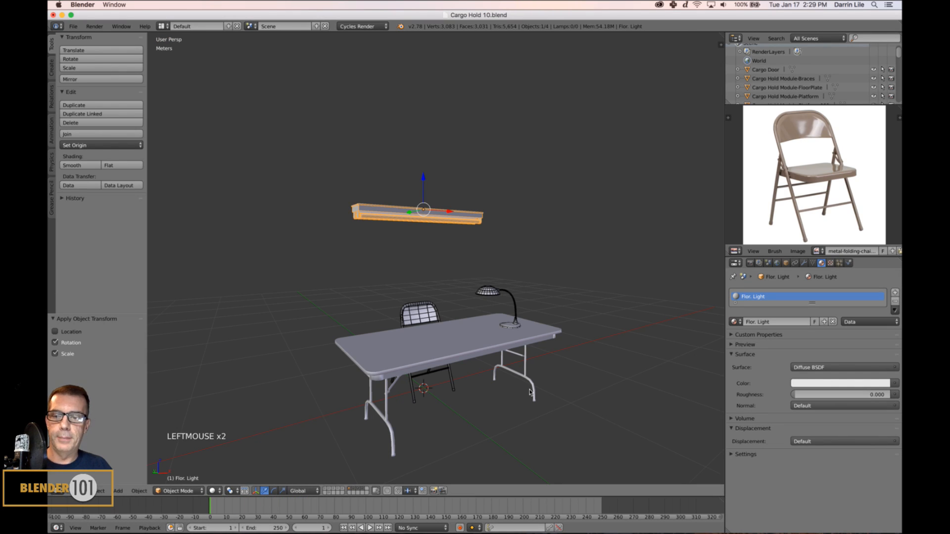
scroll(589, 318, up, 1)
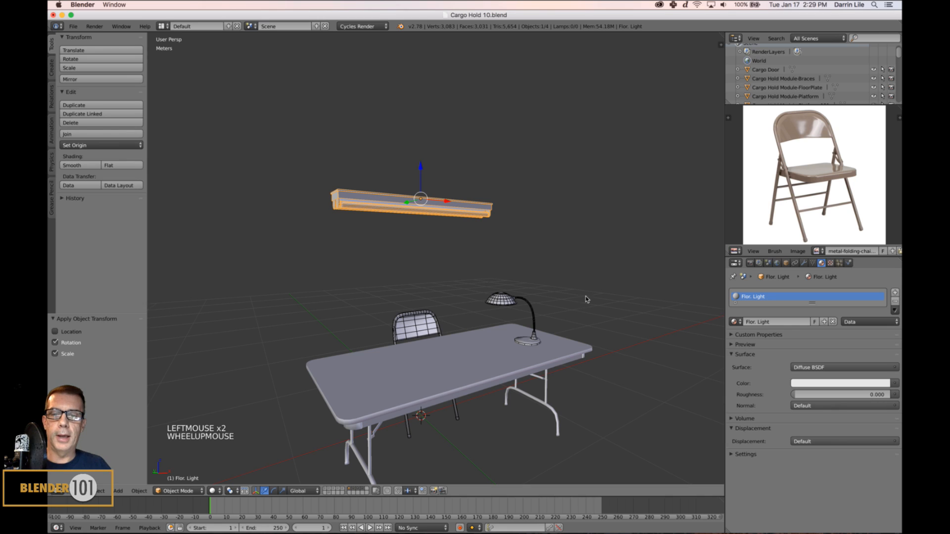
shift+middle_drag(592, 293, 600, 264)
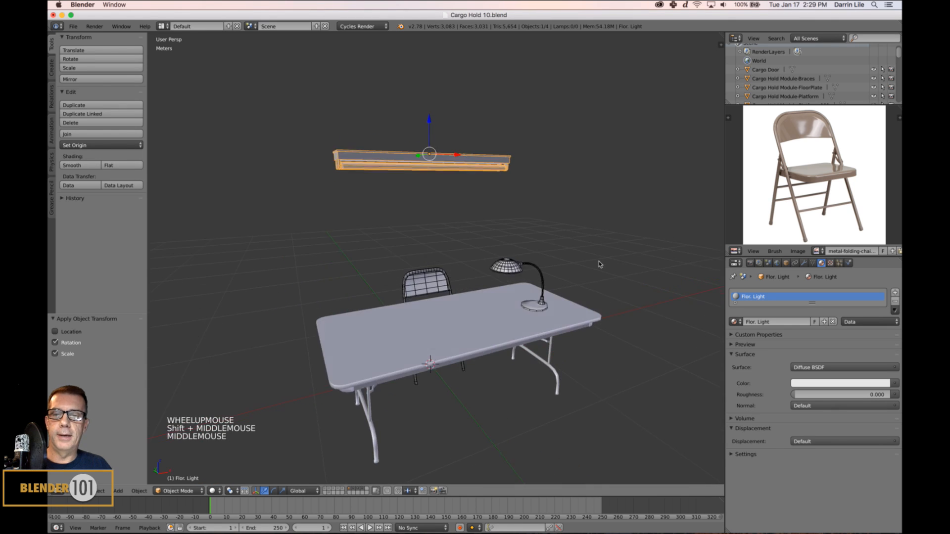
key(s)
key(s)
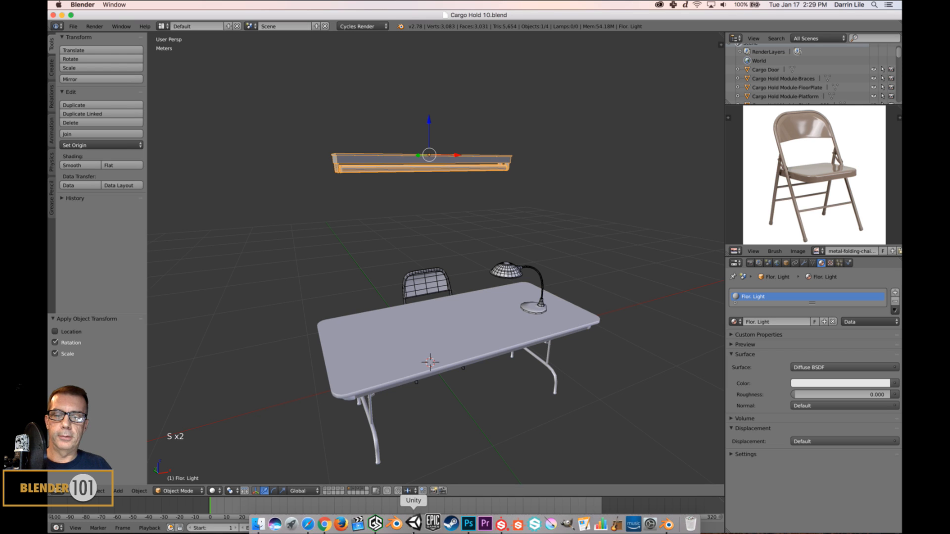
- Export the selected light fixture as an FBX file named "Flr Light.fbx" in the Cargo Hold folder
click(73, 26)
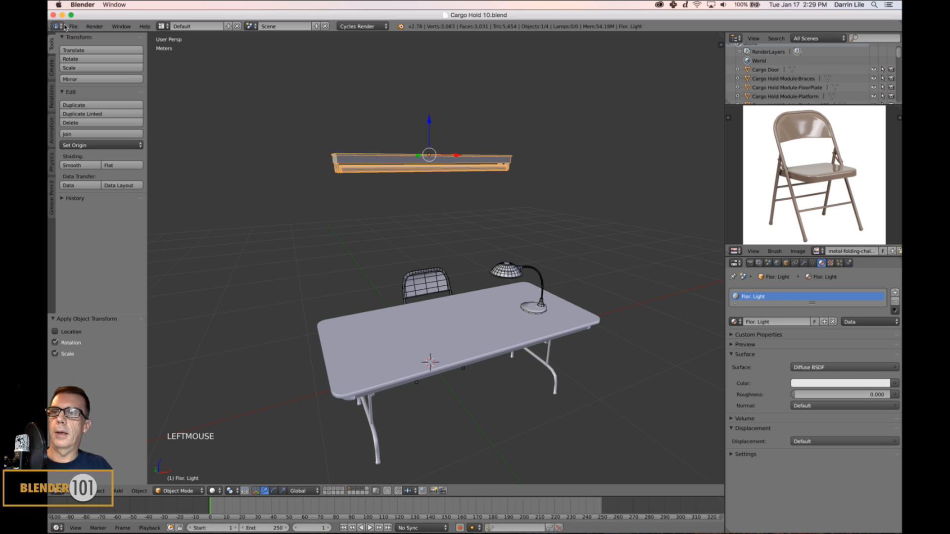
click(73, 26)
mouse_move(99, 196)
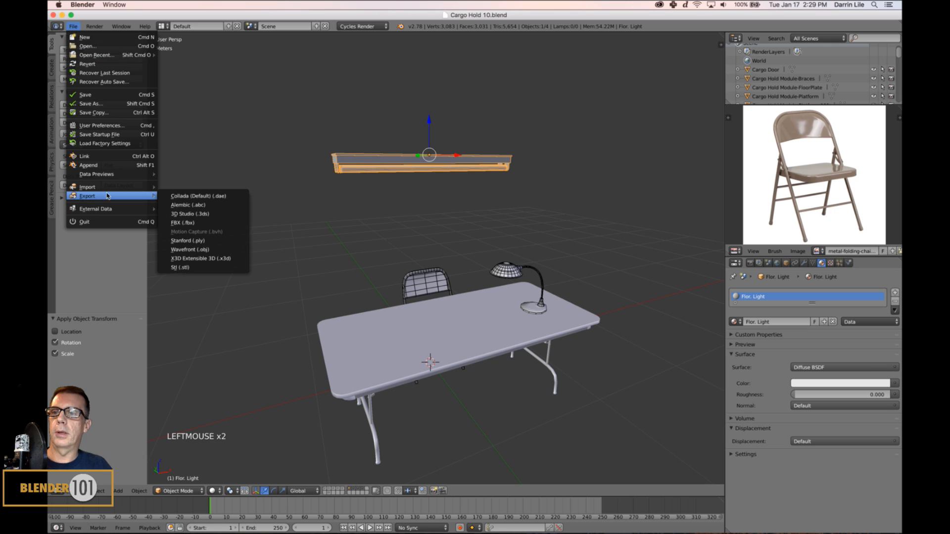
click(191, 220)
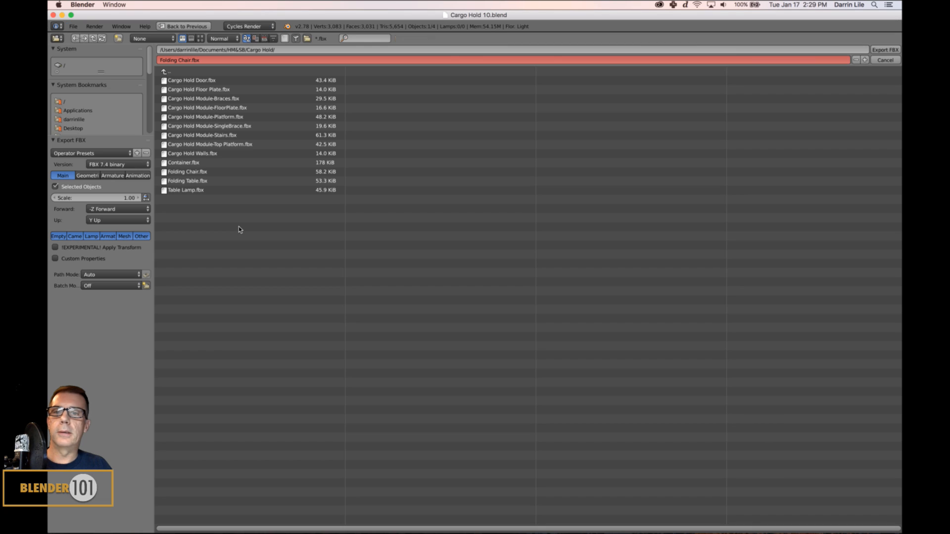
click(212, 60)
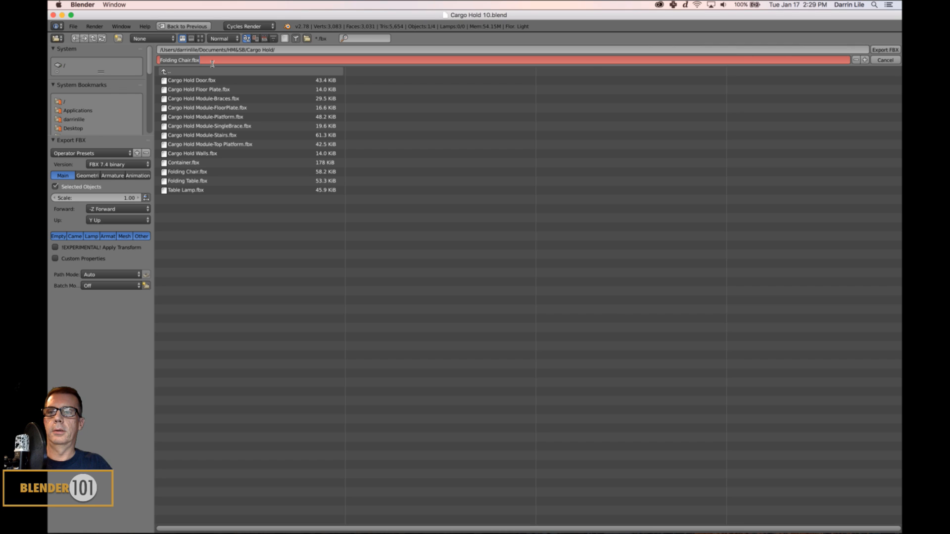
text(Flr Light)
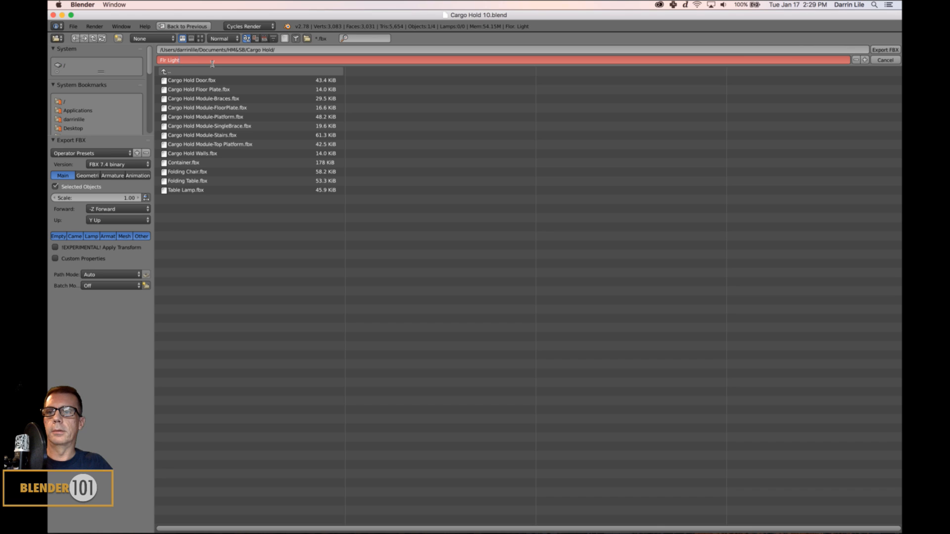
key(Return)
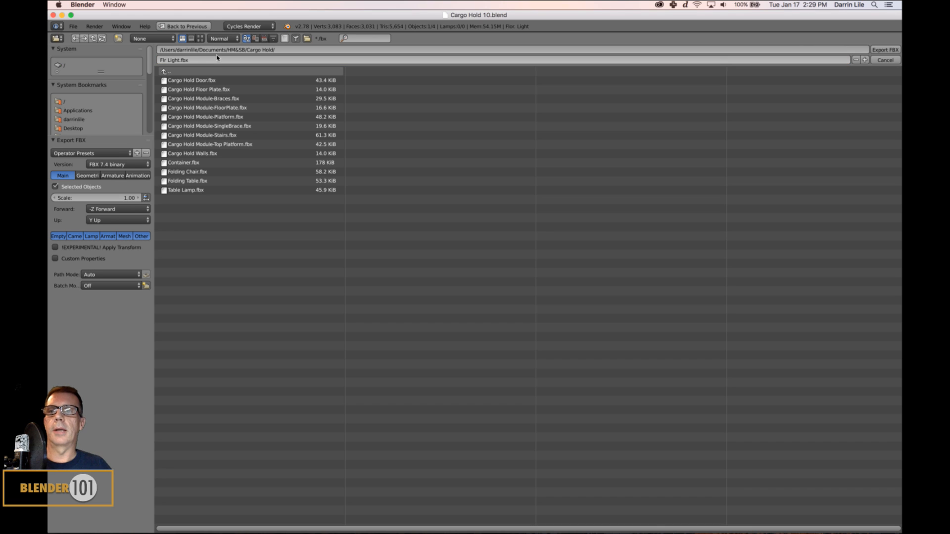
click(887, 50)
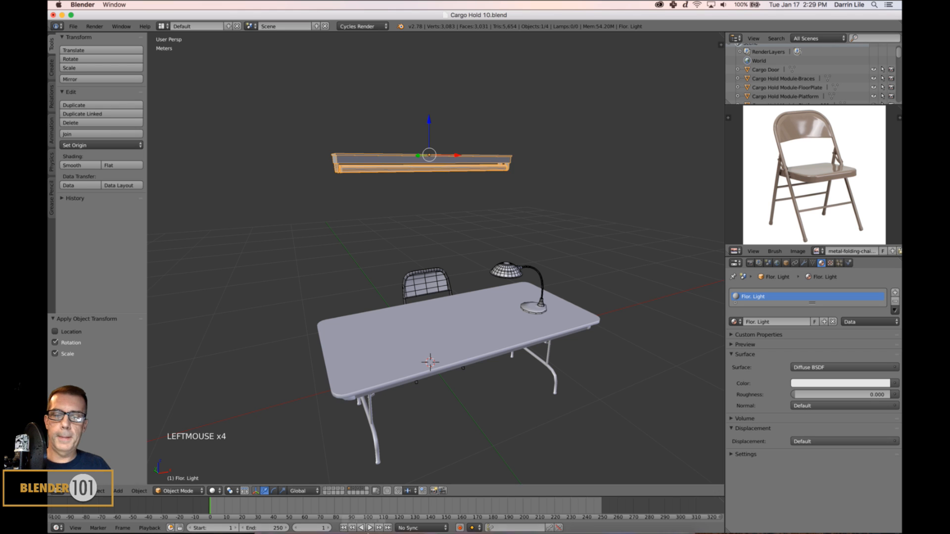
- Switch to Substance Painter and save the Folding Chair project
mouse_move(421, 525)
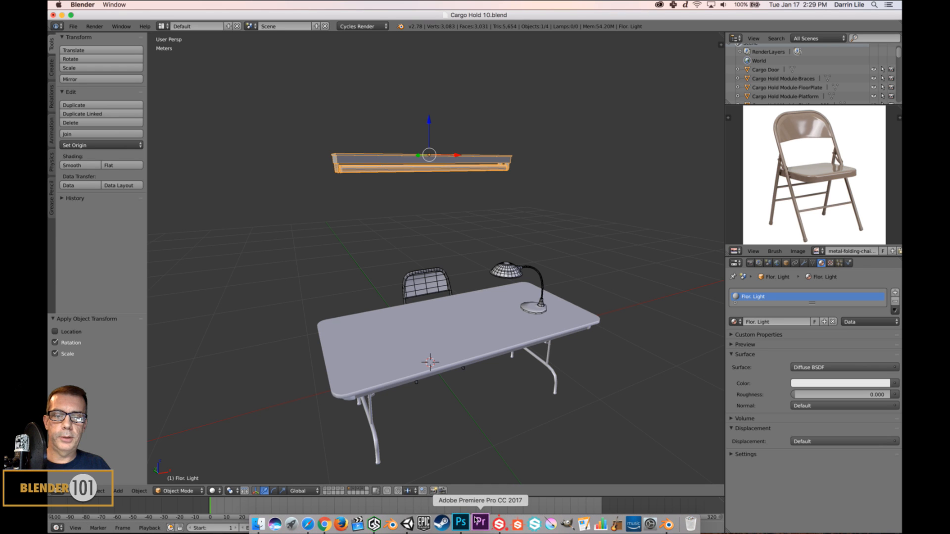
click(501, 524)
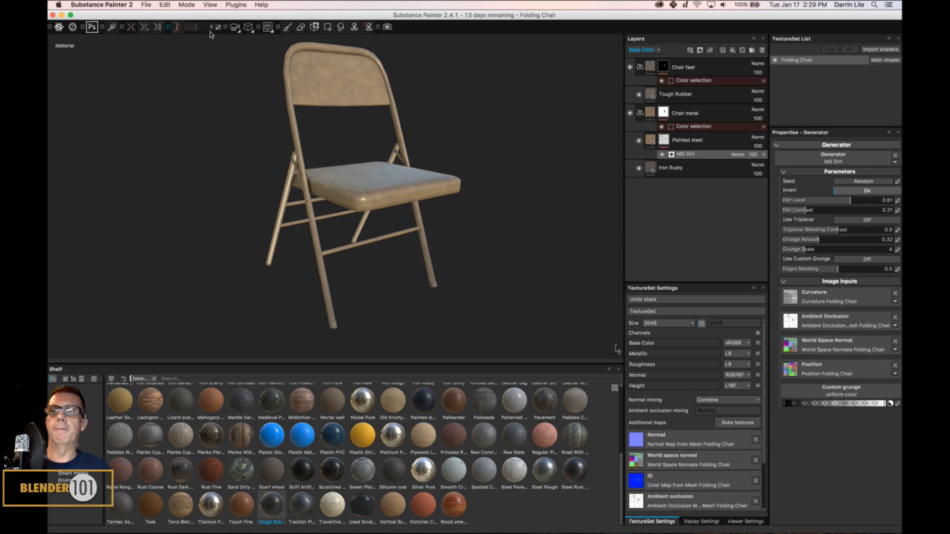
key(super+s)
click(150, 6)
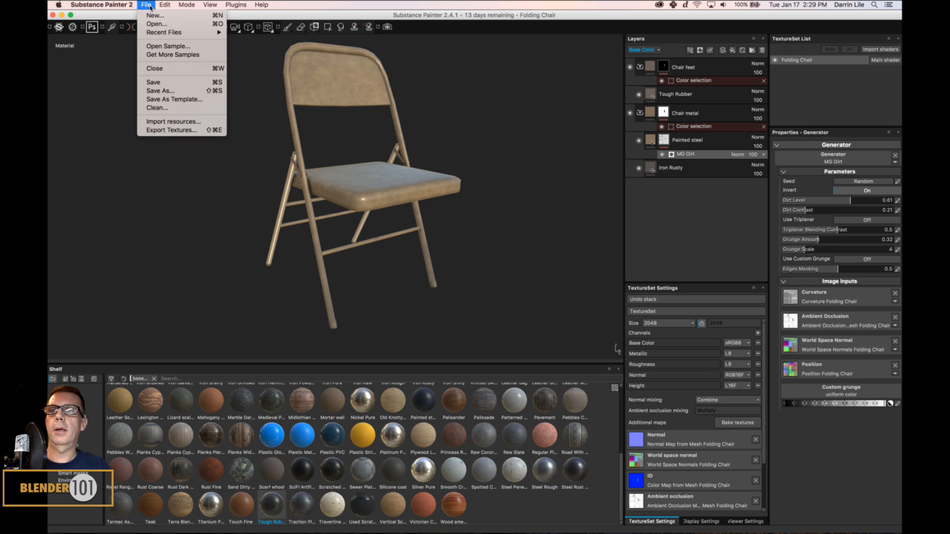
click(150, 23)
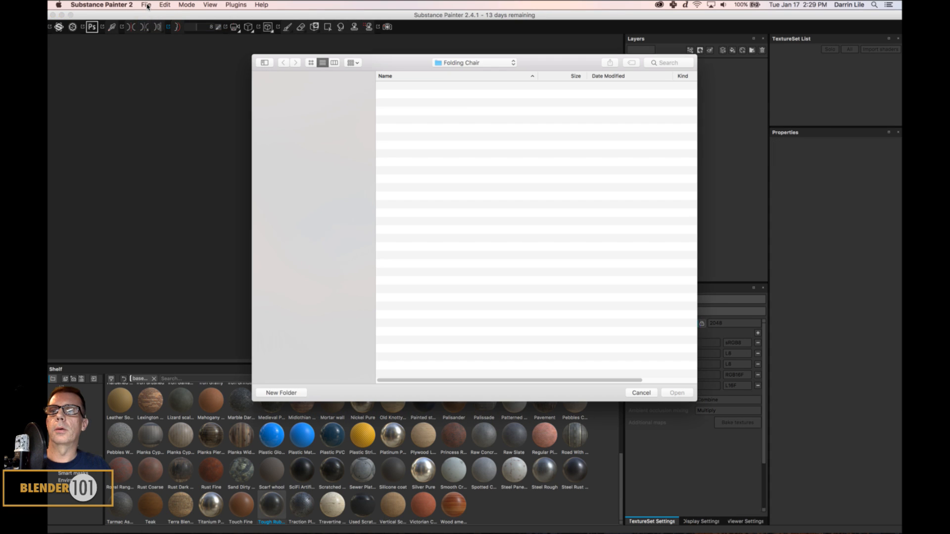
click(147, 6)
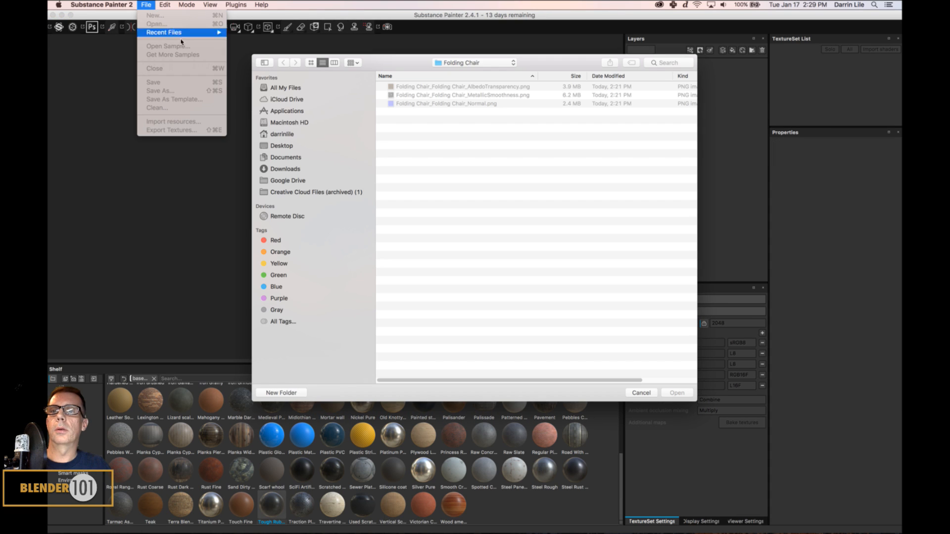
click(642, 392)
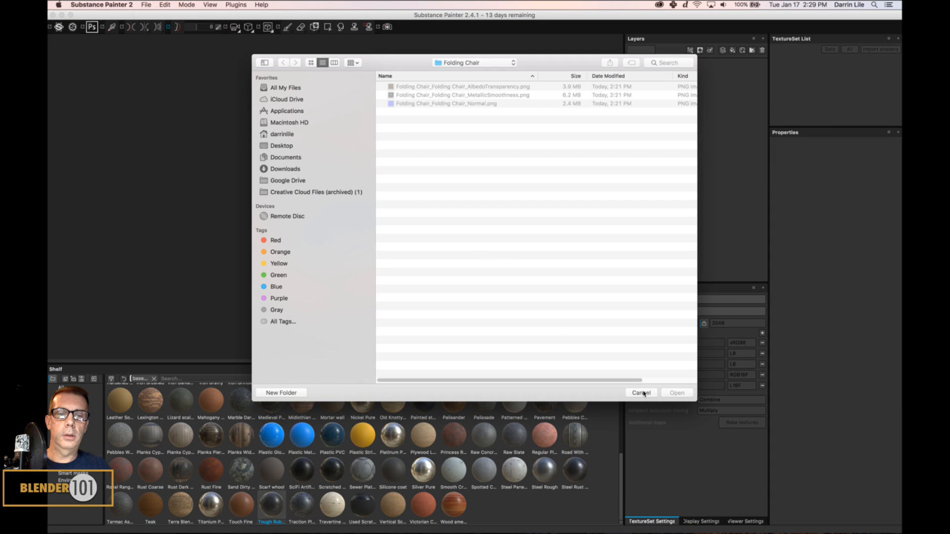
click(642, 392)
- Create a new project from the Flr Light.fbx mesh in the Cargo Hold folder and delete its default layer
click(149, 6)
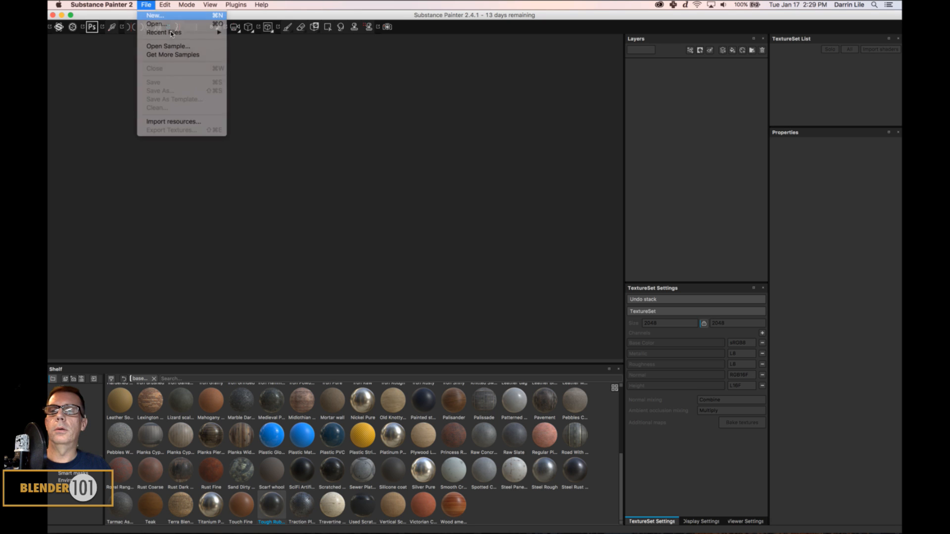
click(150, 14)
click(552, 183)
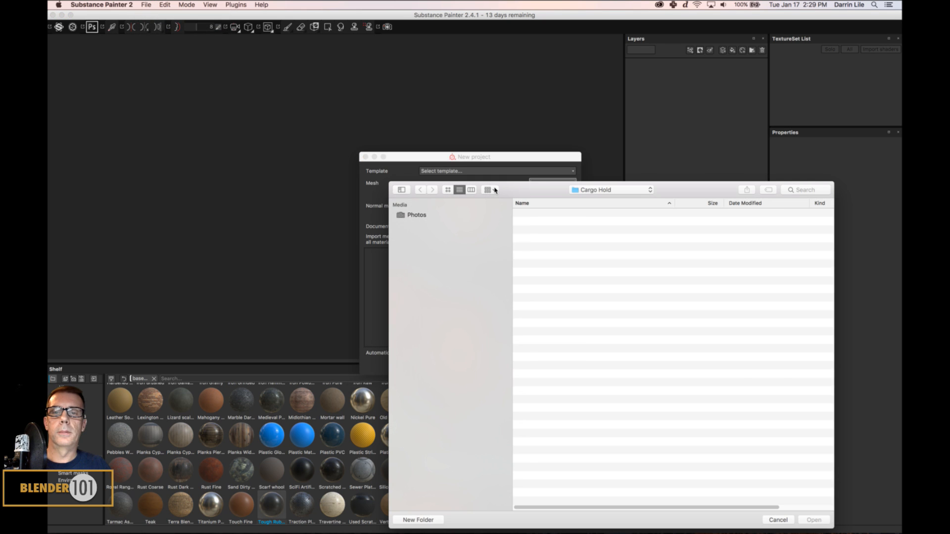
drag(530, 198, 394, 120)
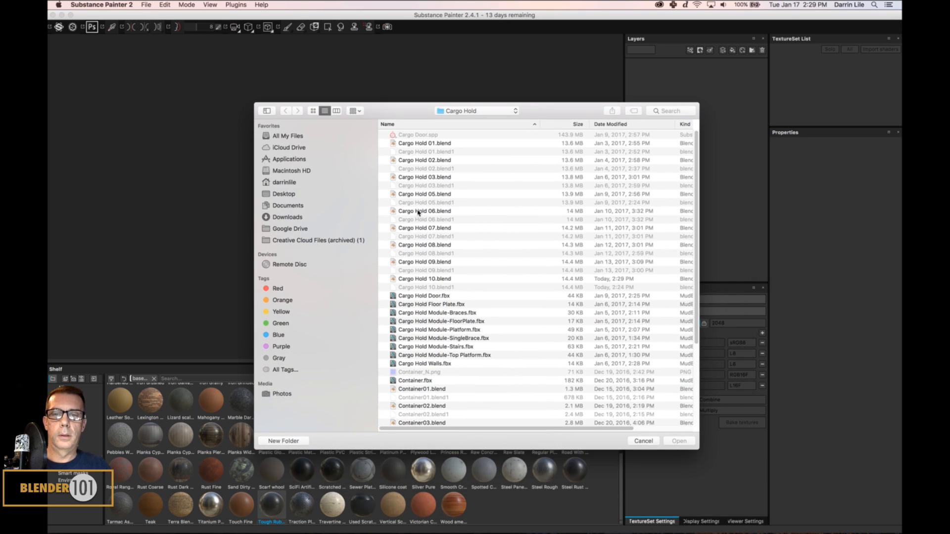
scroll(445, 246, down, 5)
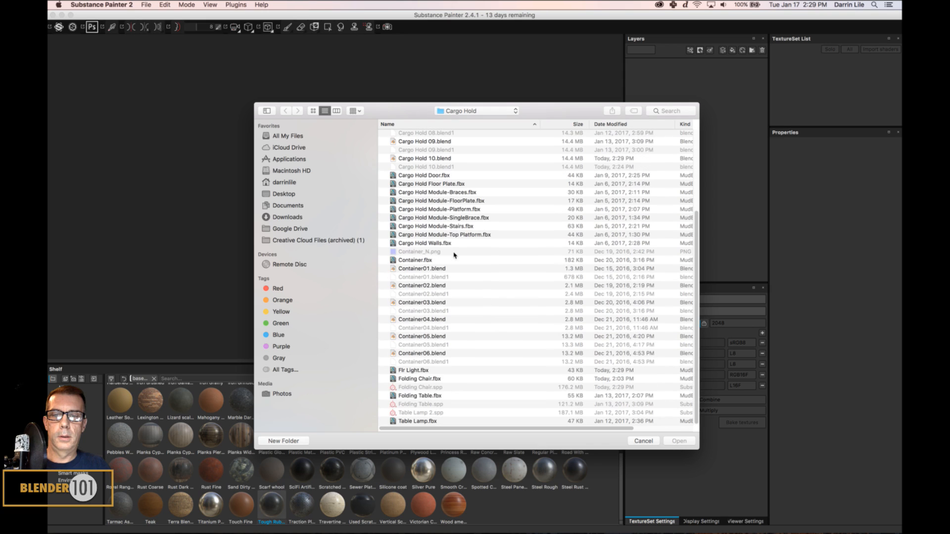
double_click(415, 370)
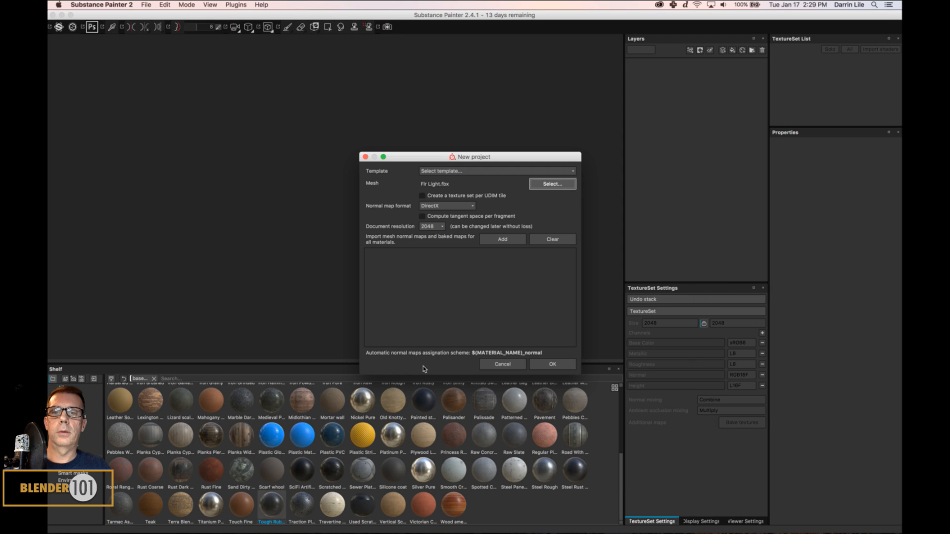
click(545, 364)
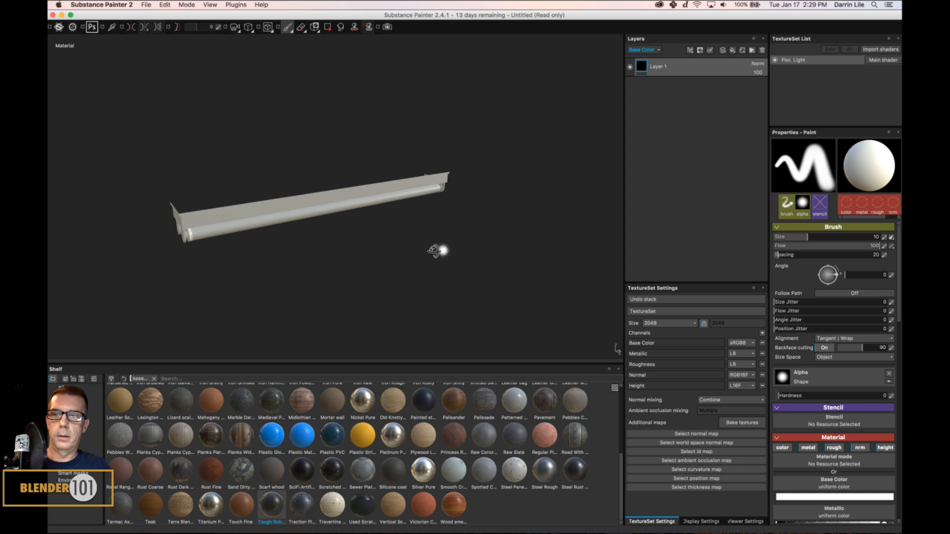
alt+drag(442, 251, 399, 273)
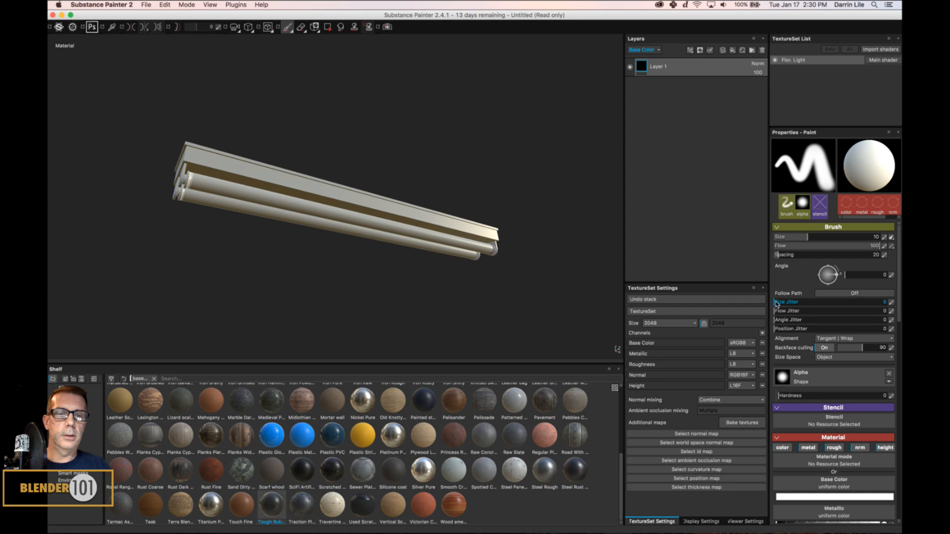
click(761, 50)
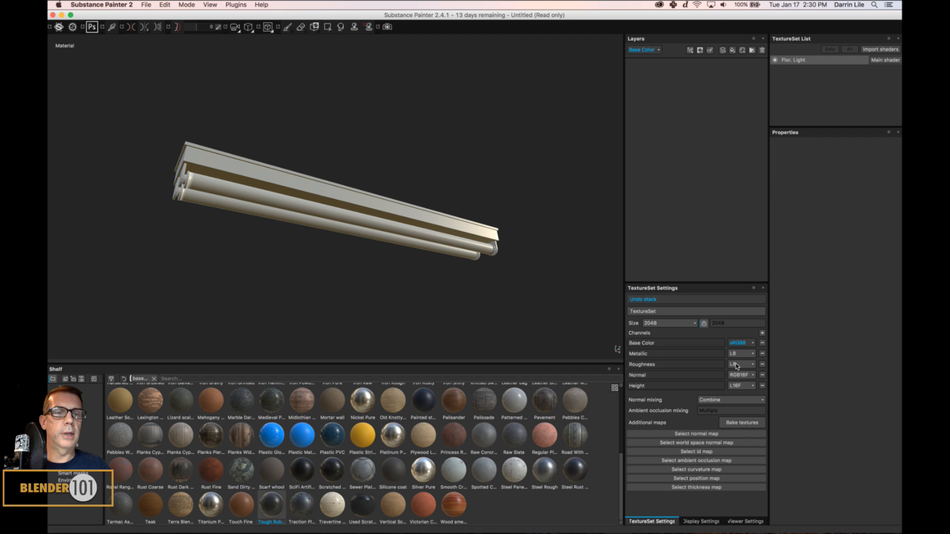
- Bake all additional maps for the Flor. Light texture set at 2048x2048 and enlarge the settings area listing them
click(741, 423)
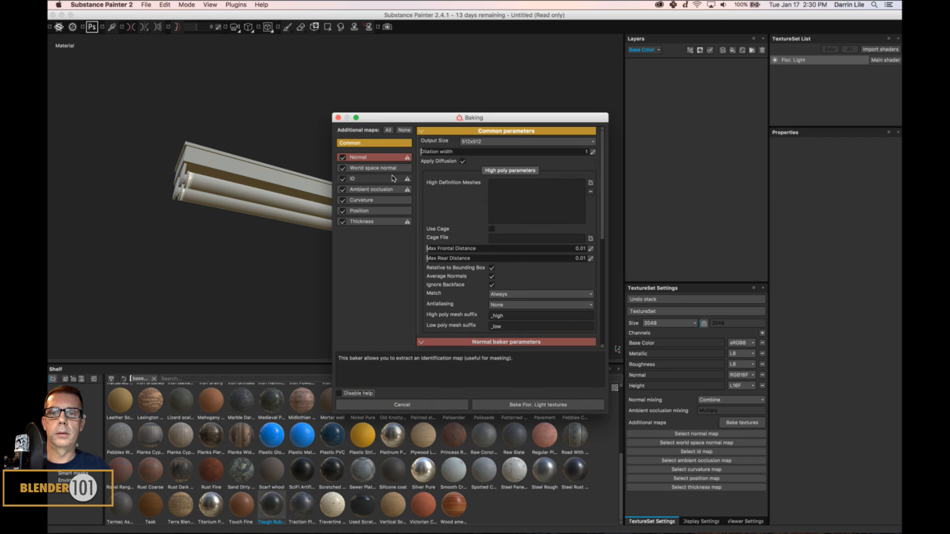
click(468, 144)
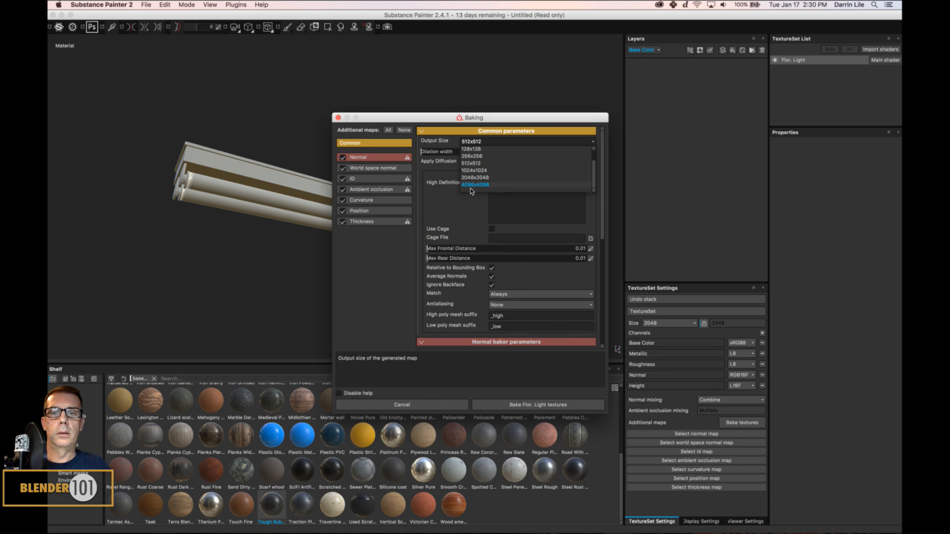
click(473, 177)
click(364, 179)
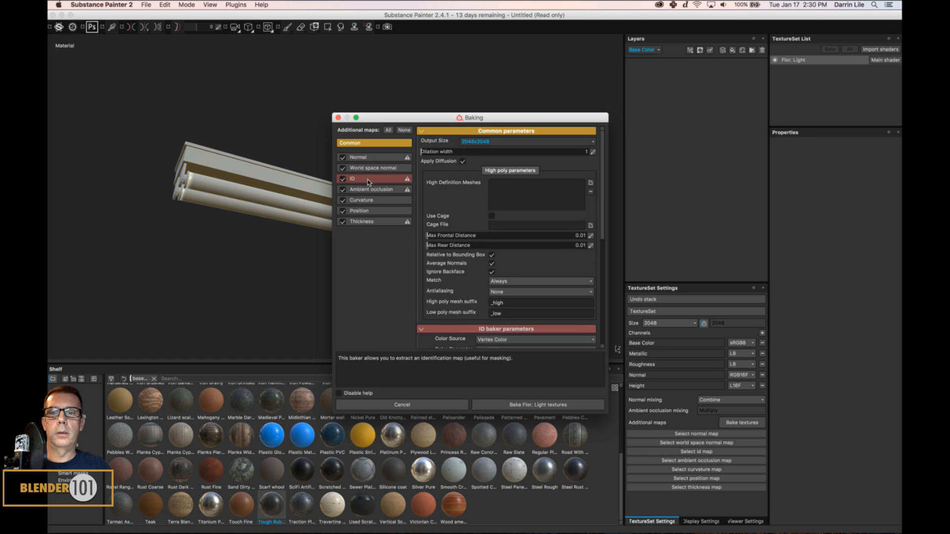
click(532, 404)
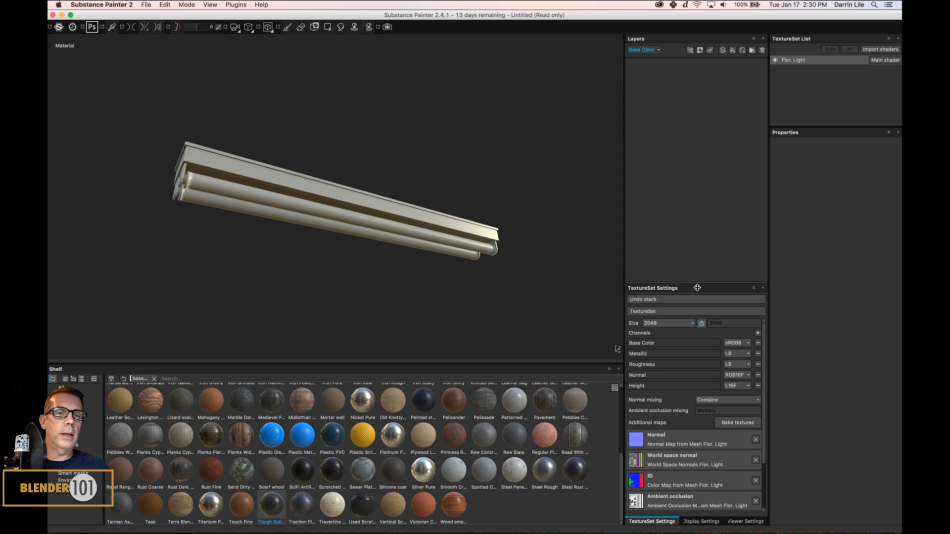
drag(697, 281, 697, 222)
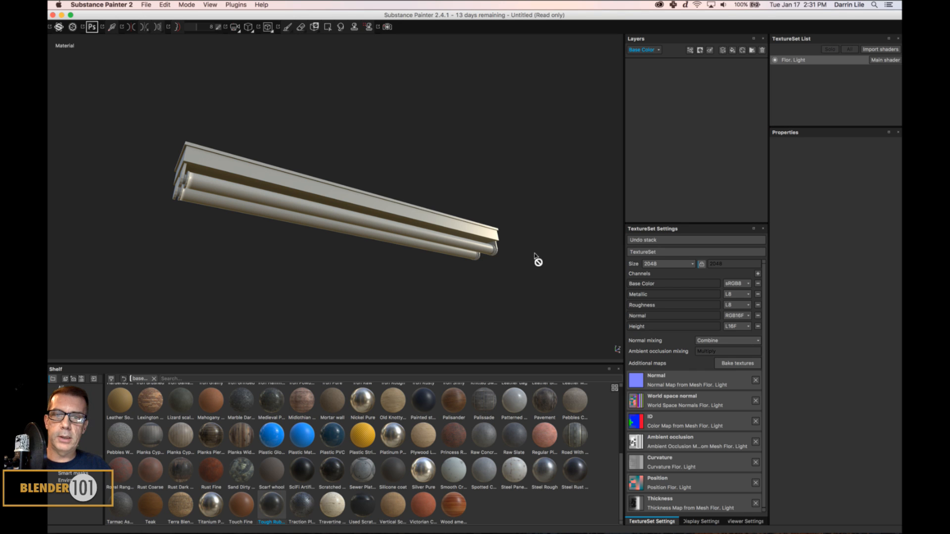
- Add a layer folder for the light fixture and name it "Light metal"
alt+drag(532, 250, 512, 238)
alt+middle_drag(510, 232, 529, 253)
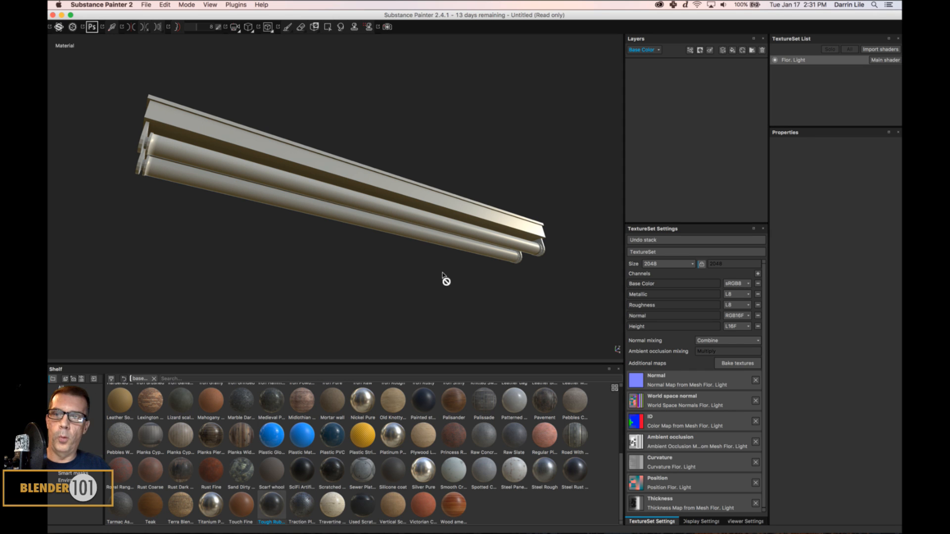
alt+drag(406, 270, 436, 290)
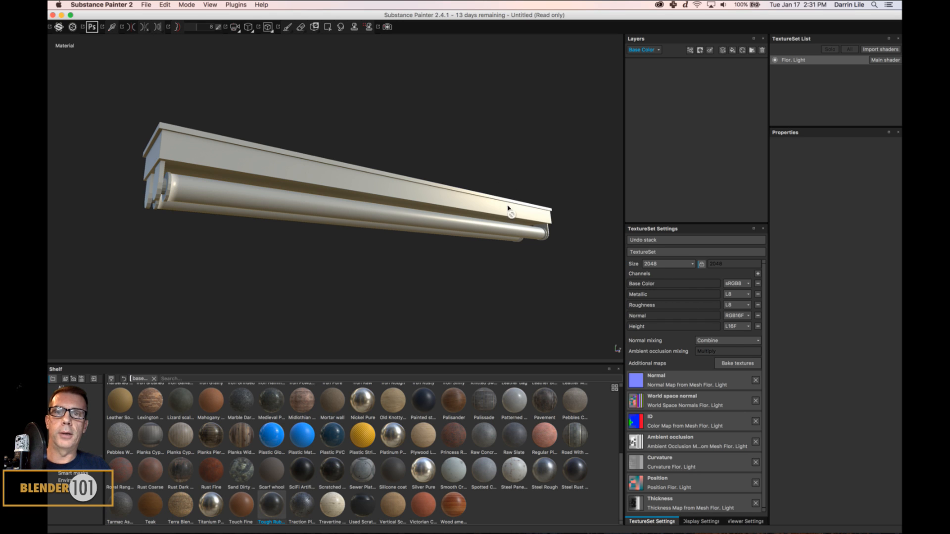
click(752, 50)
double_click(677, 67)
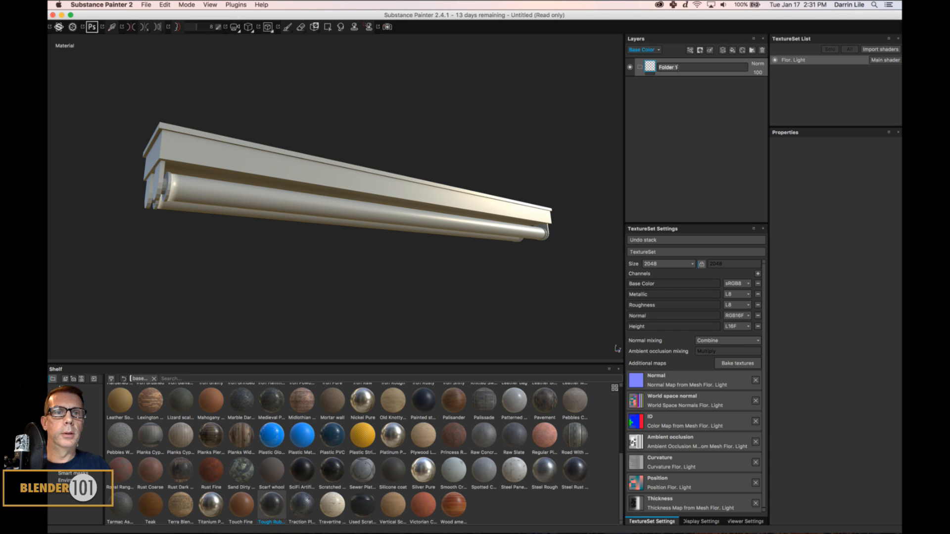
text(Light)
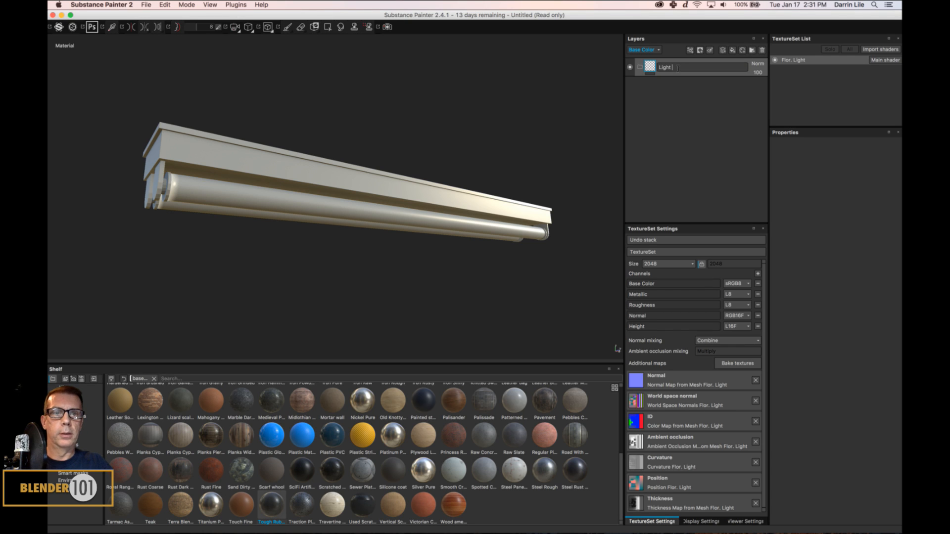
text( metal)
key(Return)
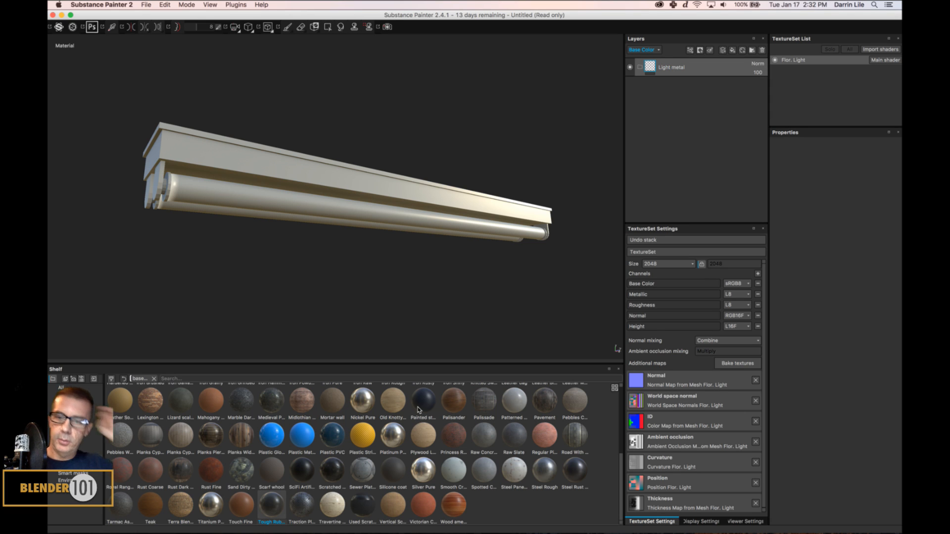
- Find the Painted steel material among the base materials and add it as a layer inside the Light metal folder
mouse_move(418, 409)
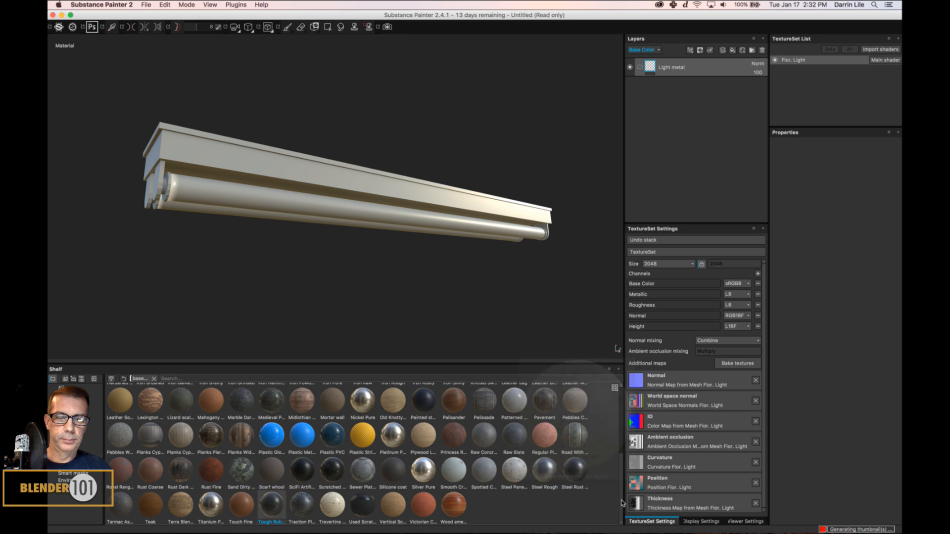
drag(622, 500, 622, 436)
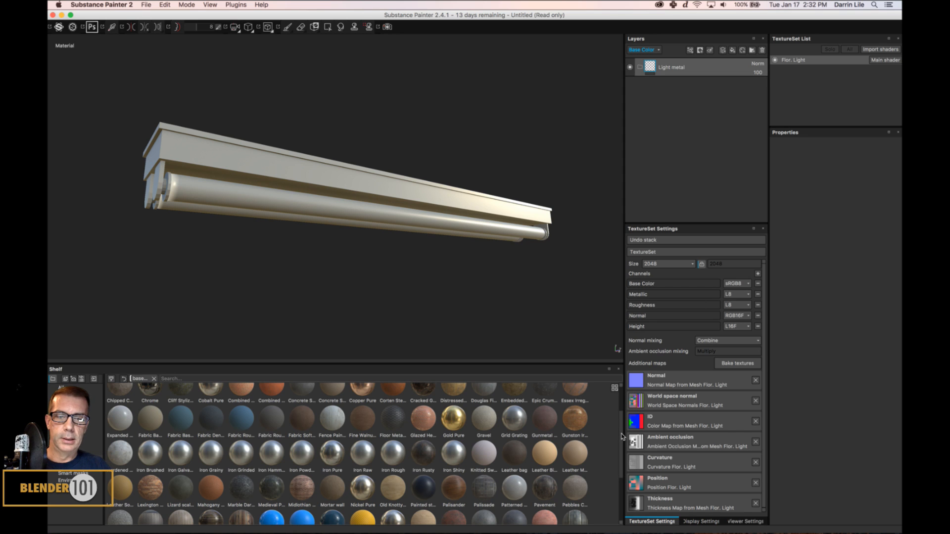
drag(623, 436, 623, 402)
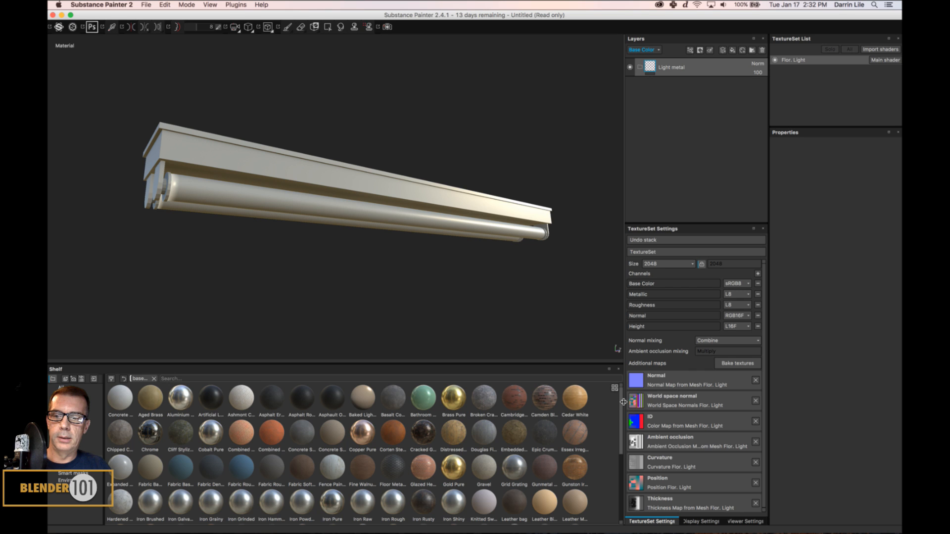
drag(621, 412, 611, 465)
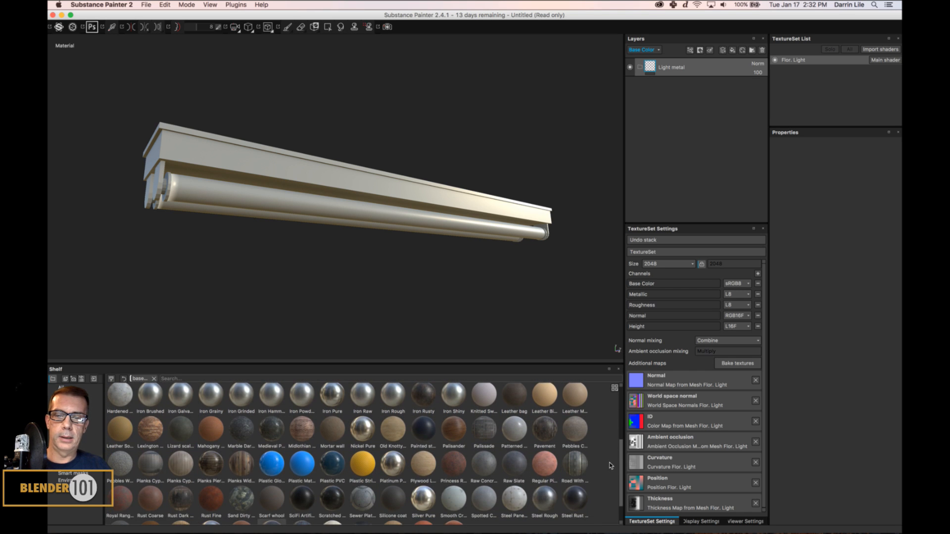
drag(422, 430, 700, 65)
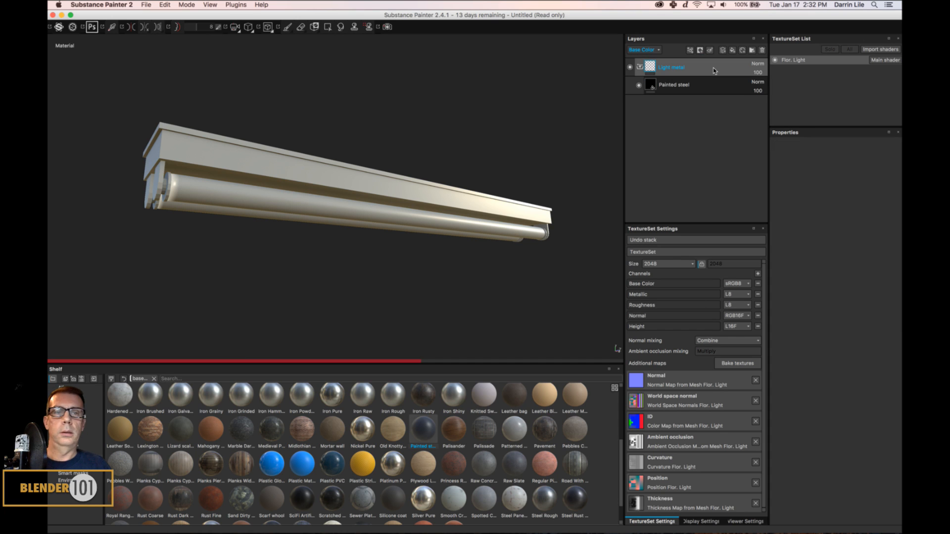
- Add a color selection mask to the Light metal folder and pick the blue ID color of the fixture's housing
right_click(714, 69)
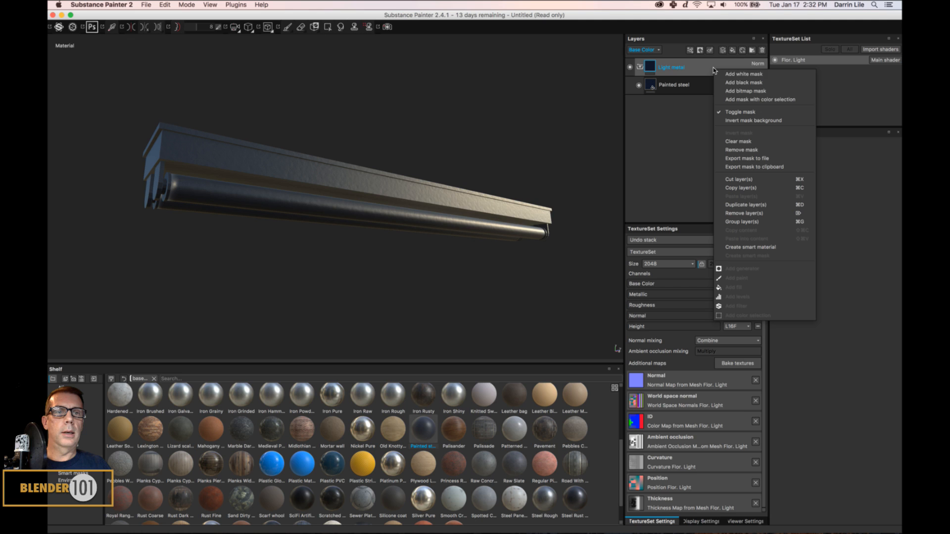
click(745, 100)
click(881, 213)
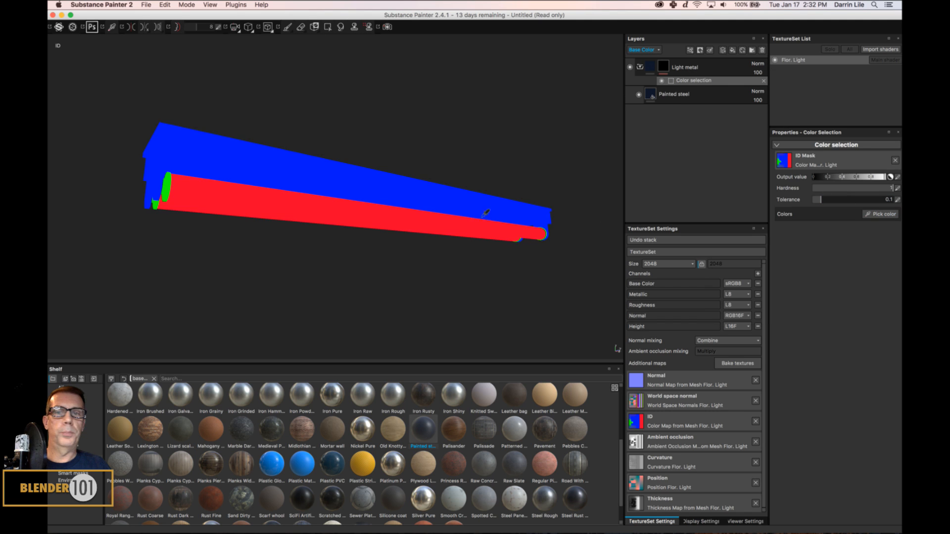
click(405, 204)
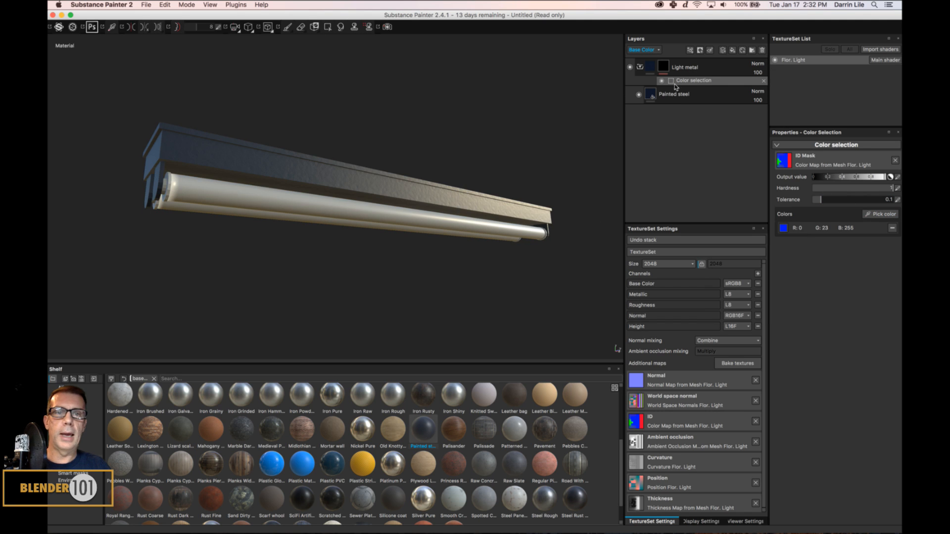
- Set the Painted steel layer's height channel opacity to 27 and show the layer's fill properties
click(644, 50)
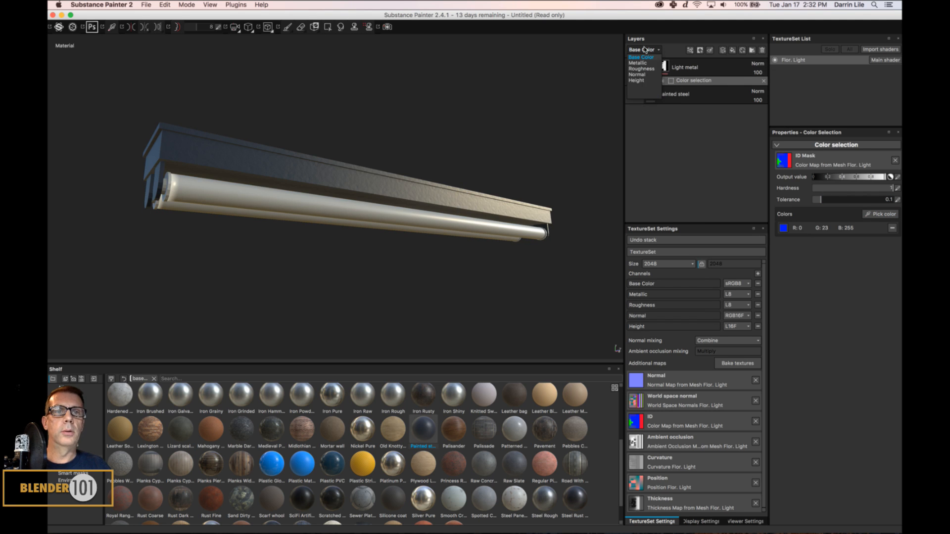
click(642, 81)
click(757, 100)
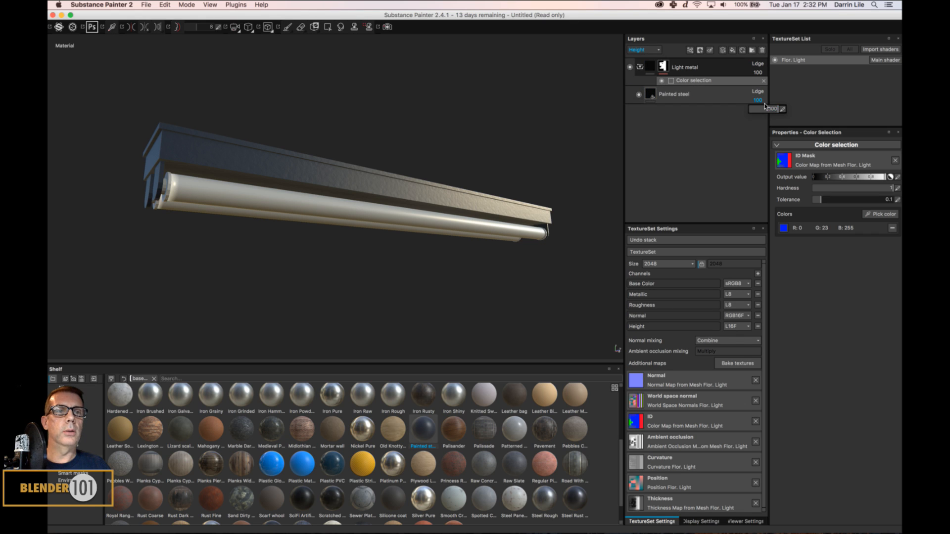
drag(775, 110, 753, 114)
mouse_move(390, 179)
alt+mouse_down()
mouse_move(483, 206)
mouse_move(497, 188)
mouse_move(500, 203)
mouse_move(50, 205)
mouse_move(396, 210)
mouse_move(413, 228)
mouse_move(409, 257)
mouse_move(414, 240)
alt+mouse_up()
click(673, 94)
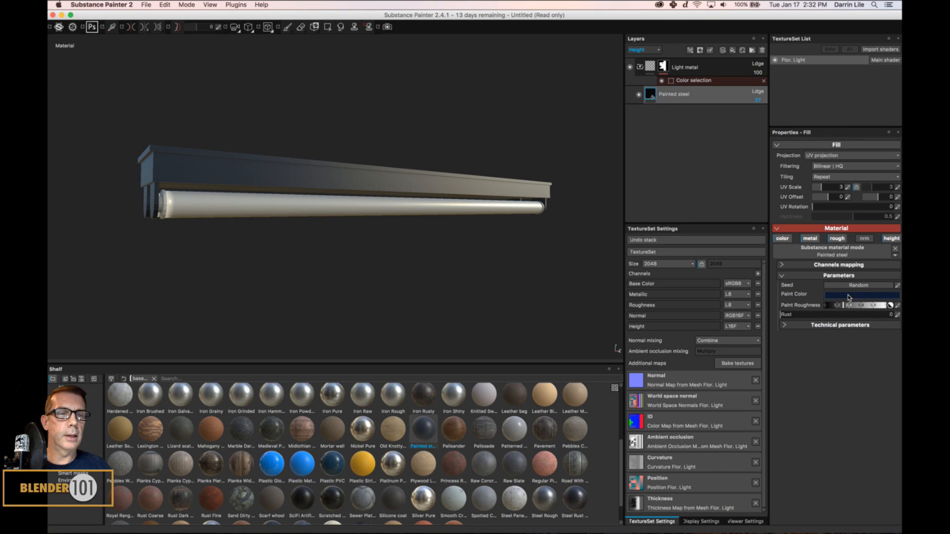
- Set the Painted steel layer's paint color to a near-white with RGB 0.862, 0.882, 0.918
click(849, 296)
mouse_move(785, 349)
mouse_down()
mouse_move(748, 322)
mouse_move(754, 329)
mouse_up()
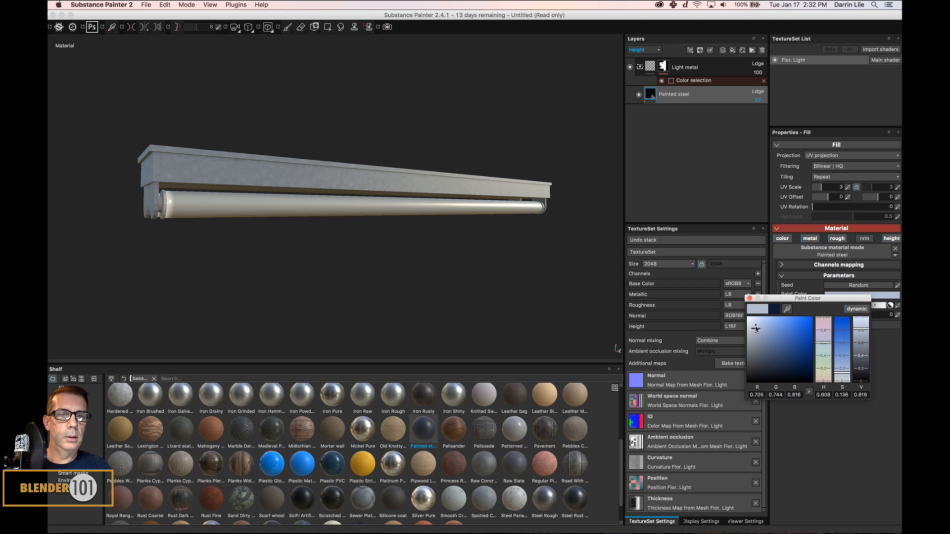
drag(755, 329, 750, 322)
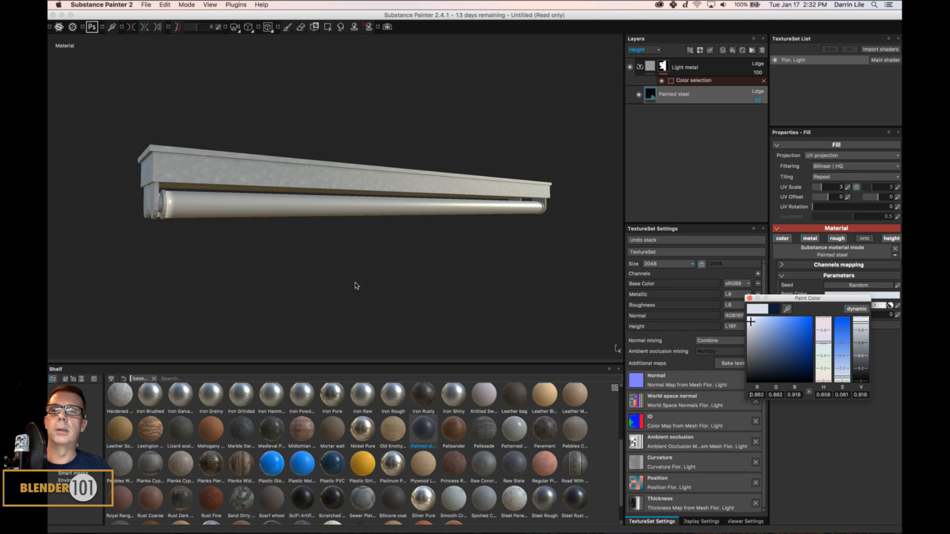
mouse_move(341, 284)
alt+mouse_down()
mouse_move(369, 298)
mouse_move(388, 286)
alt+mouse_up()
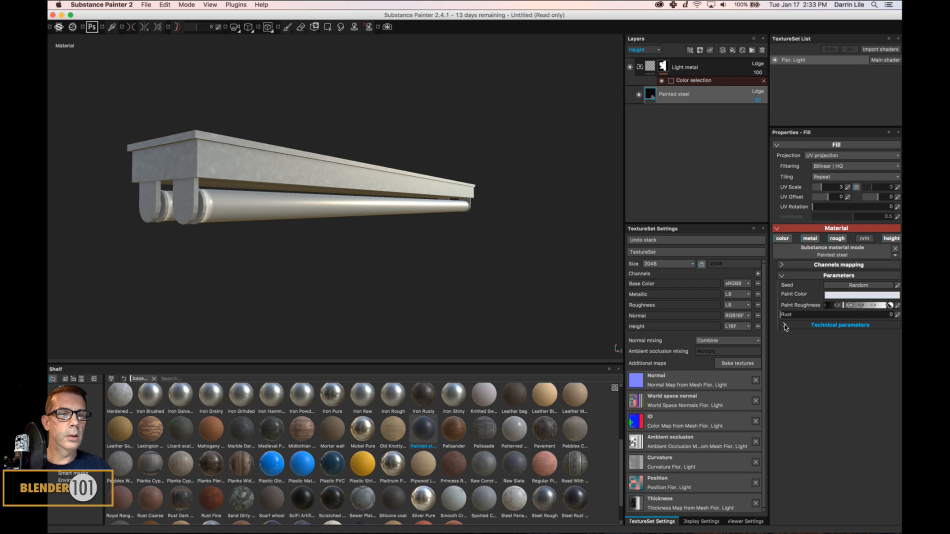
- Show the Painted steel technical parameters and lower its paint roughness to near the dark end of the range
click(785, 326)
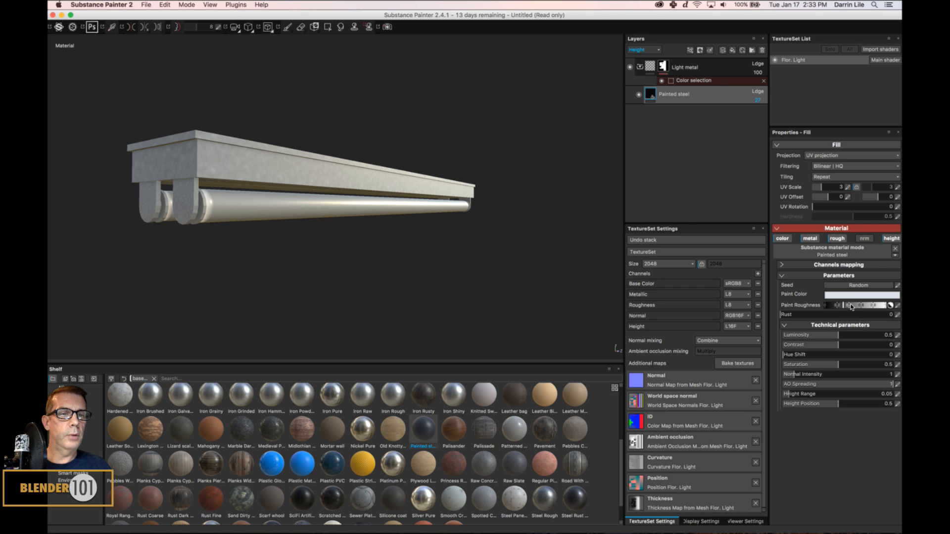
drag(845, 306, 842, 307)
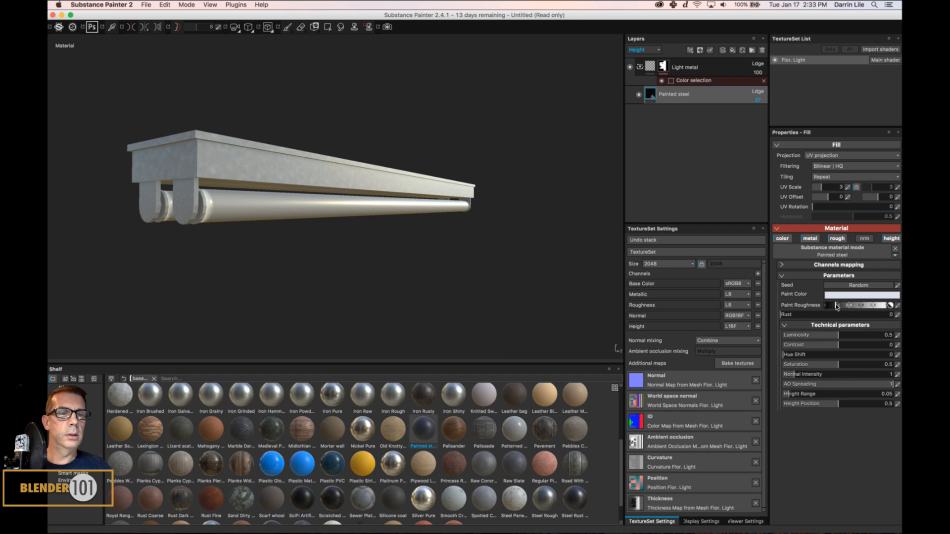
drag(831, 306, 829, 308)
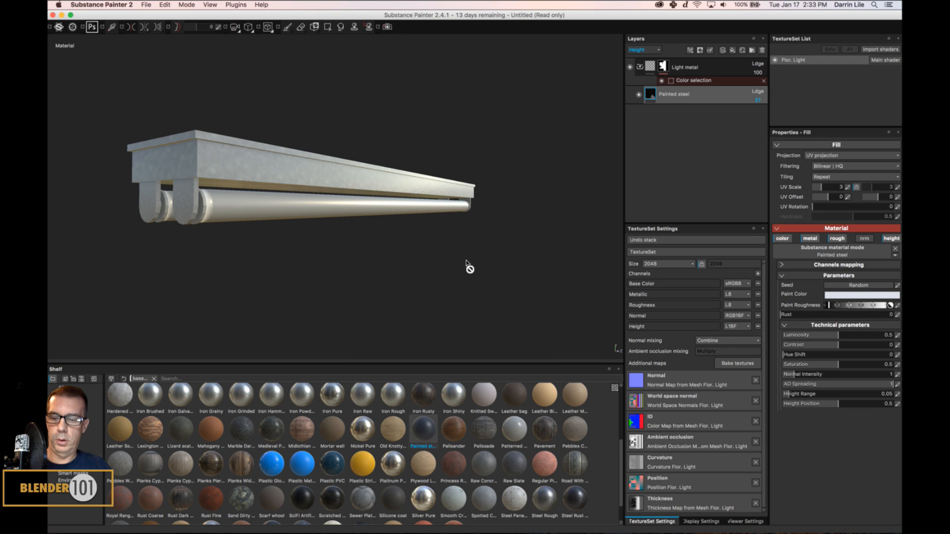
alt+drag(502, 272, 471, 253)
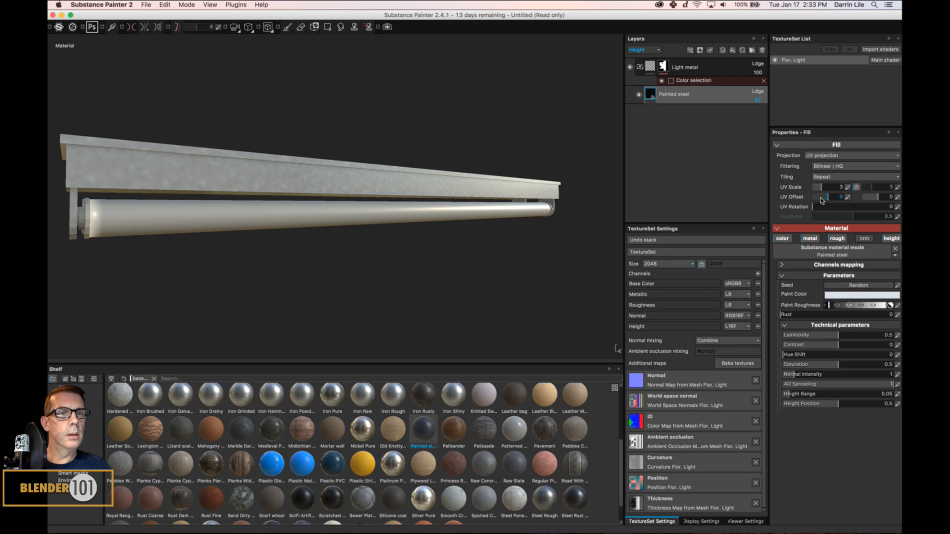
- Reduce the Painted steel layer's UV scale to 1, and further down to 0.01
click(841, 187)
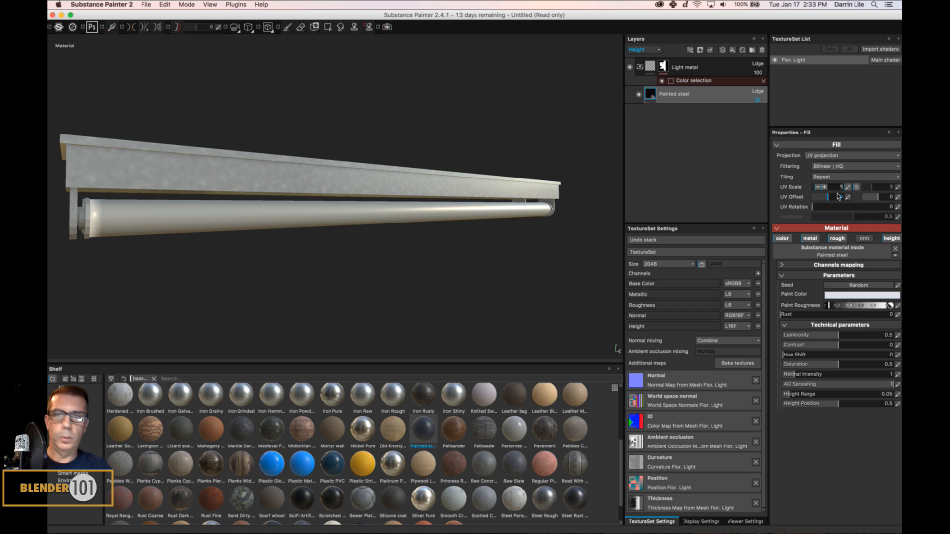
text(1)
key(Return)
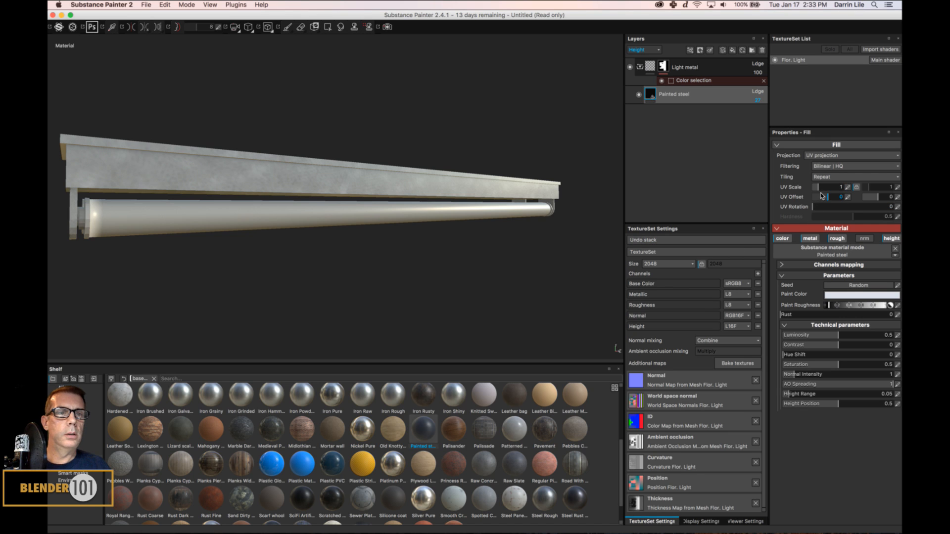
mouse_move(821, 188)
mouse_down()
mouse_move(804, 190)
mouse_move(825, 188)
mouse_move(813, 189)
mouse_up()
alt+drag(550, 247, 431, 308)
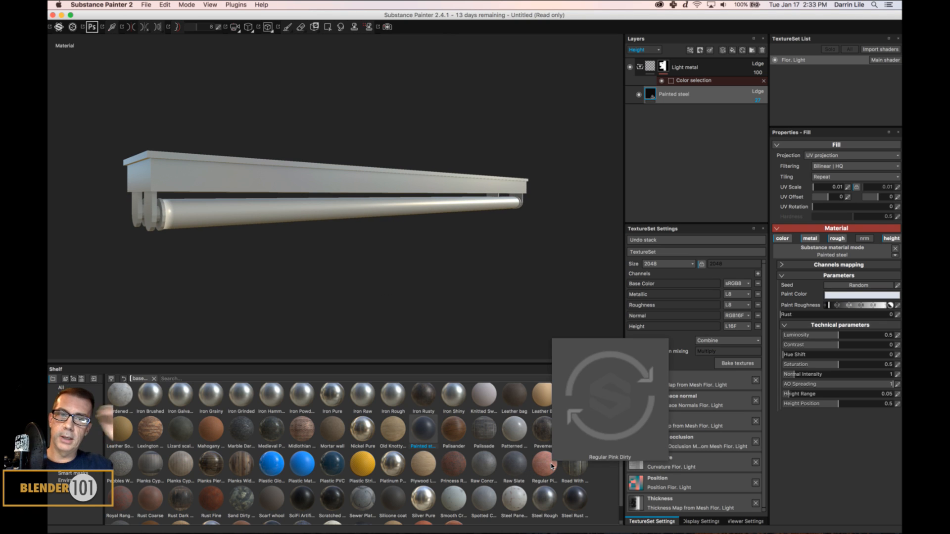
click(640, 68)
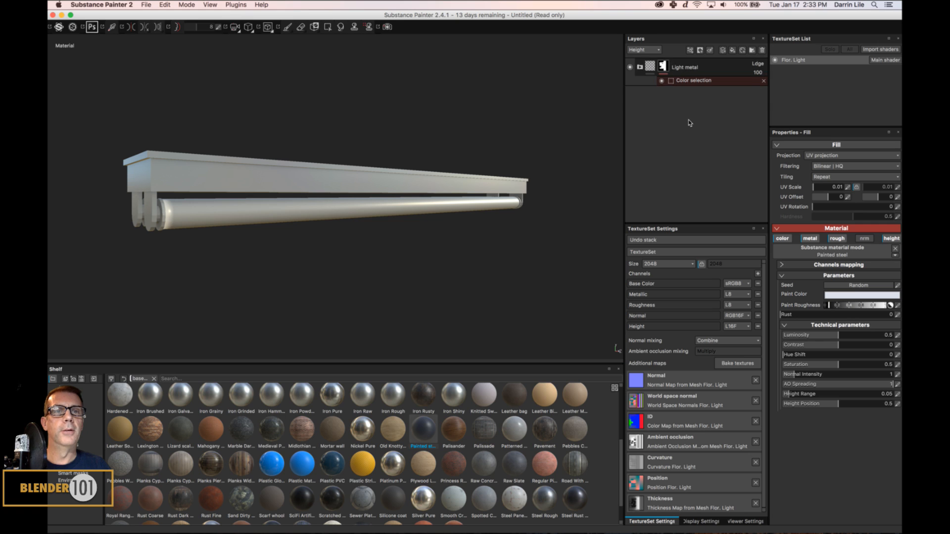
key(1)
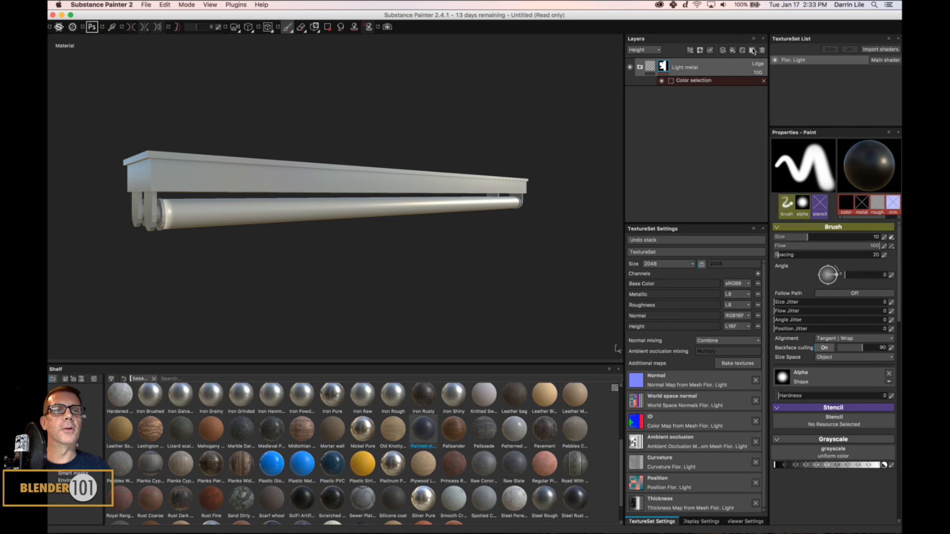
click(752, 50)
double_click(665, 66)
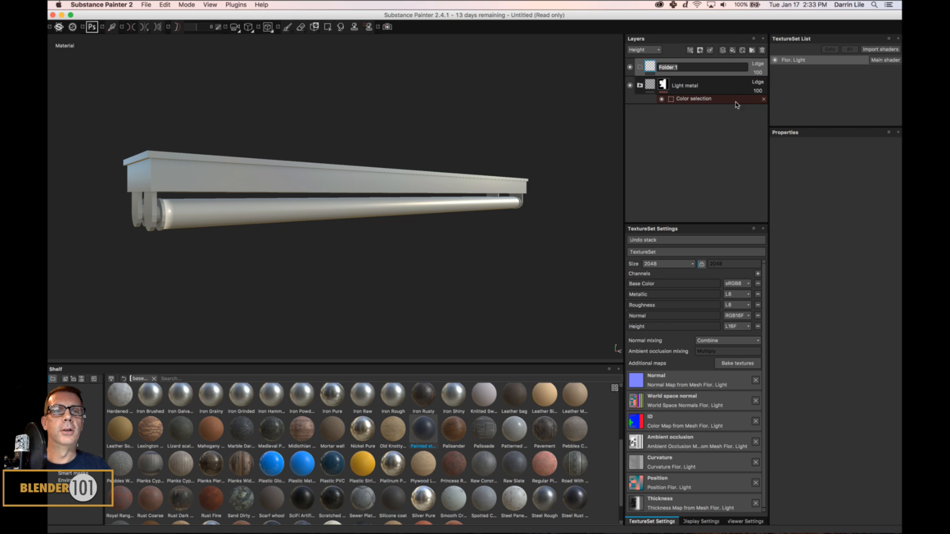
click(688, 70)
key(Return)
click(704, 86)
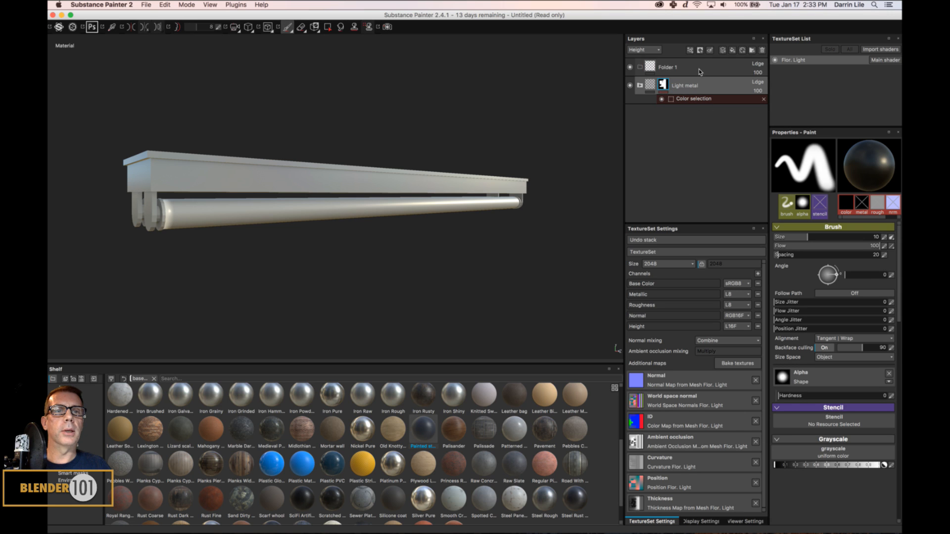
click(639, 85)
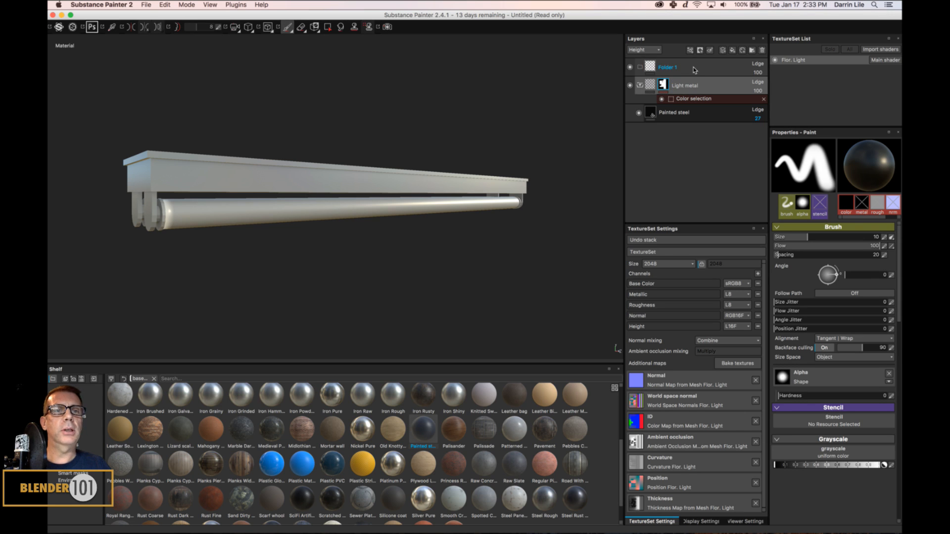
click(716, 72)
key(Delete)
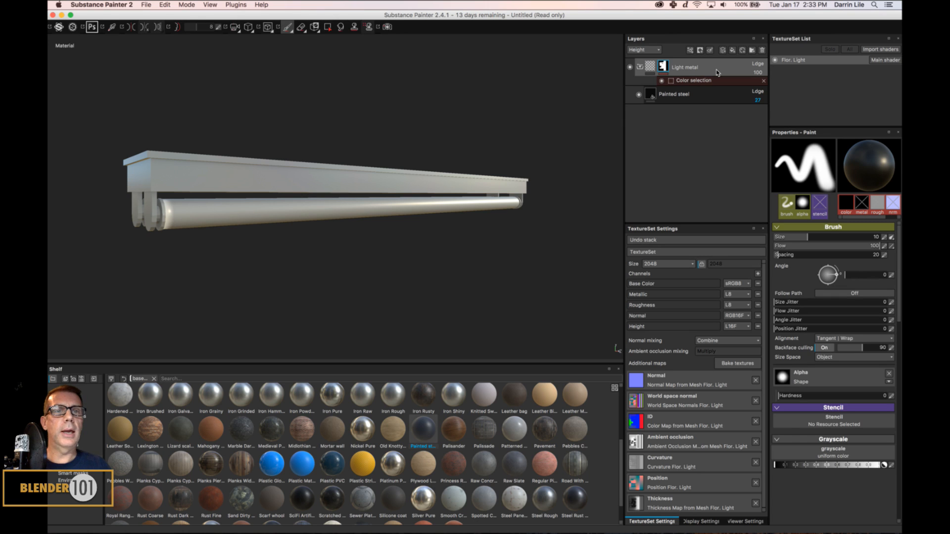
- Find the Iron Rusty base material and add it as a layer beneath Painted steel in the Light metal folder
click(702, 97)
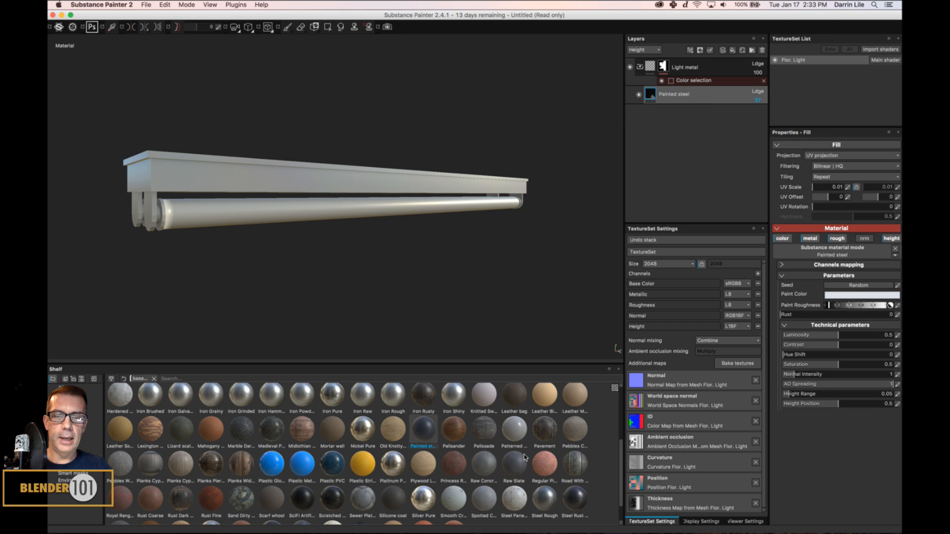
drag(621, 486, 622, 427)
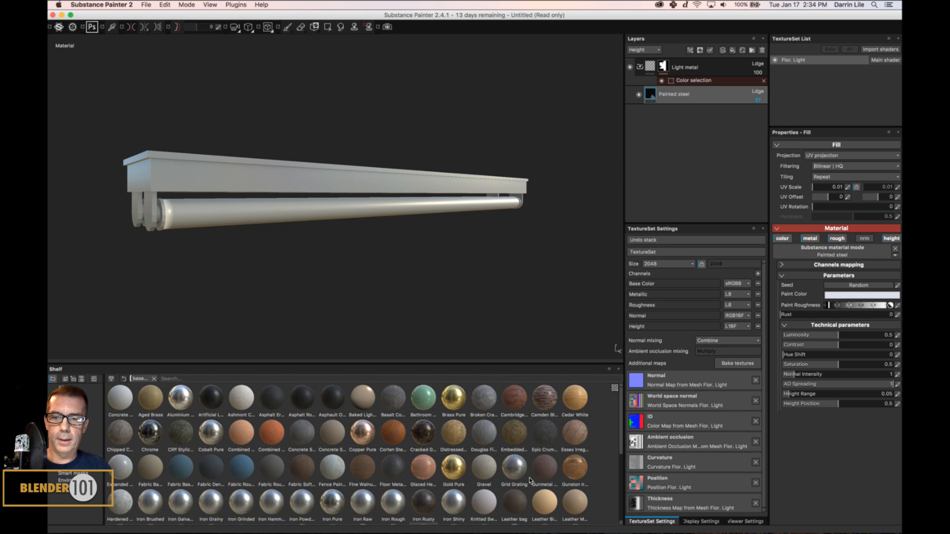
drag(423, 502, 717, 96)
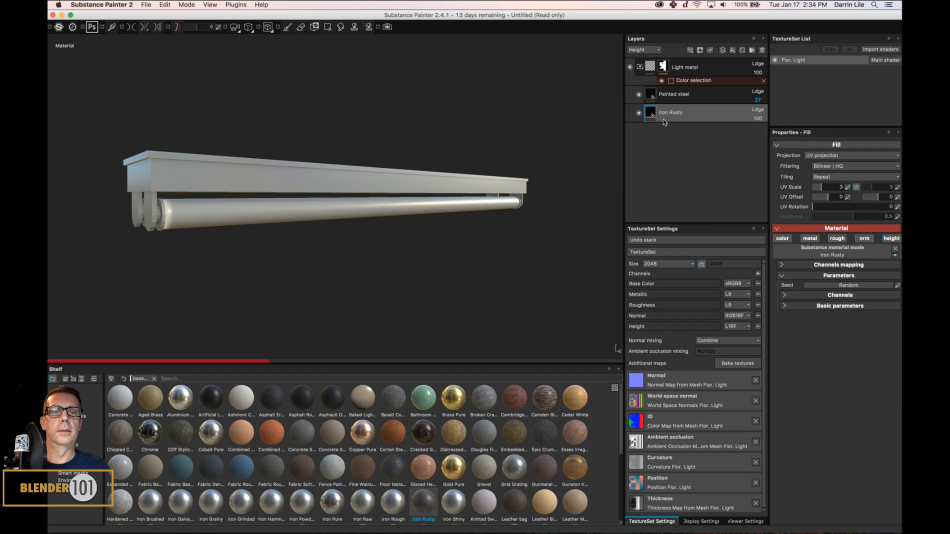
- Add a black mask to the Painted steel layer with an MG Dripping Rust generator, and turn on the generator's Invert option
click(697, 96)
right_click(699, 94)
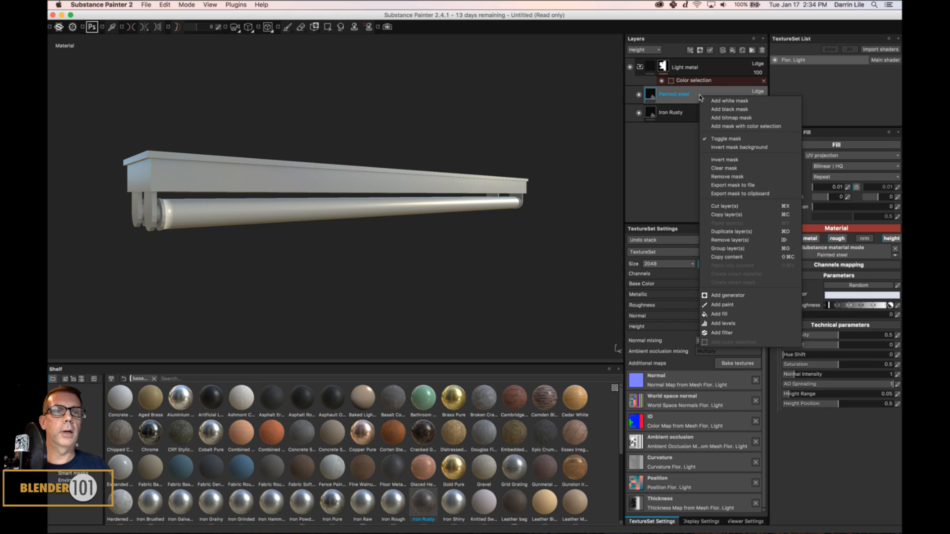
click(726, 109)
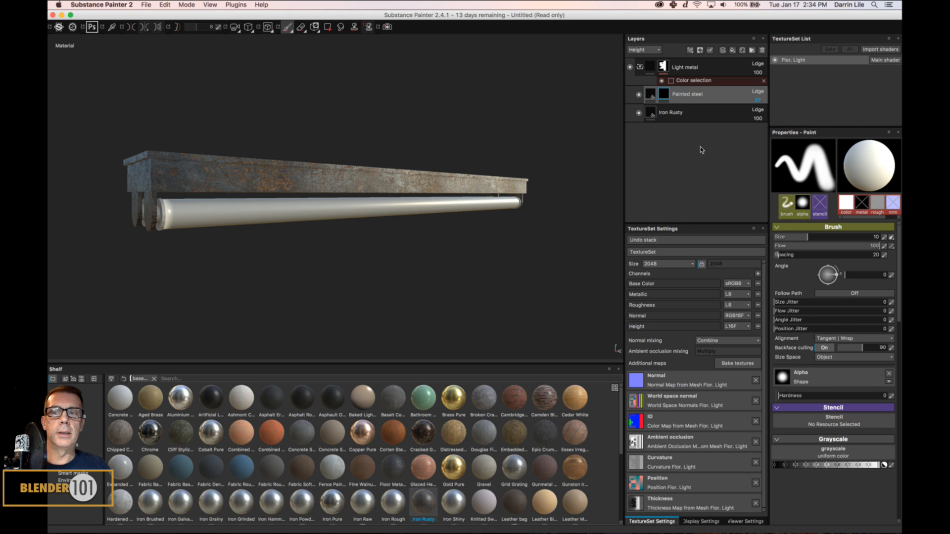
right_click(664, 94)
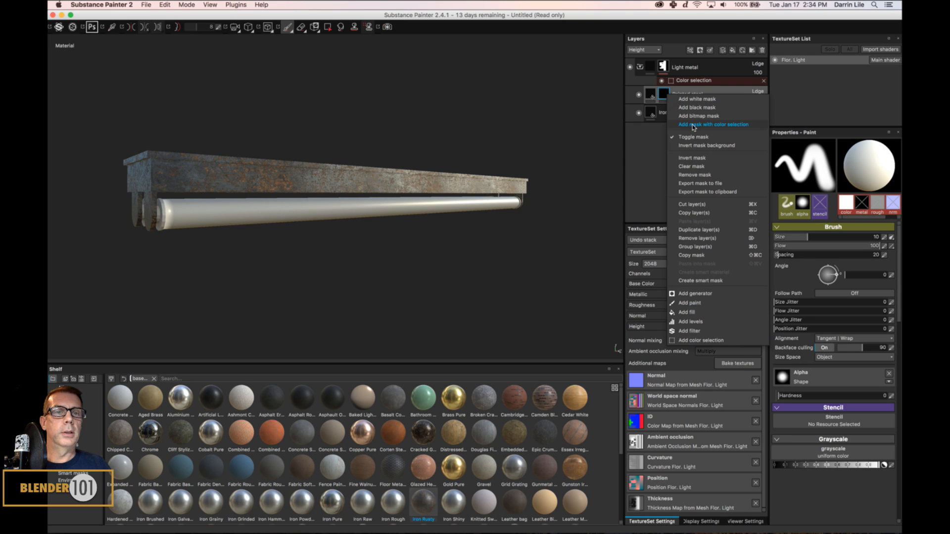
click(695, 294)
click(831, 163)
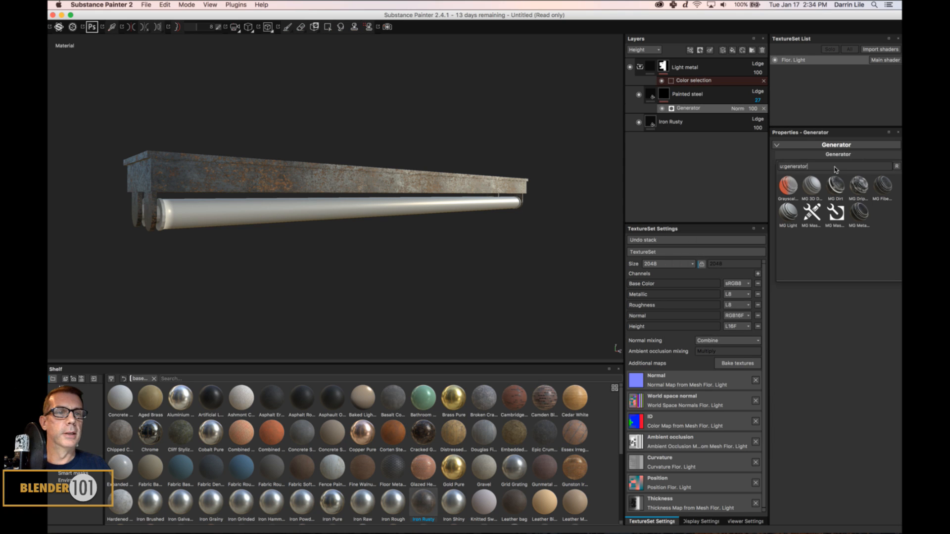
click(855, 187)
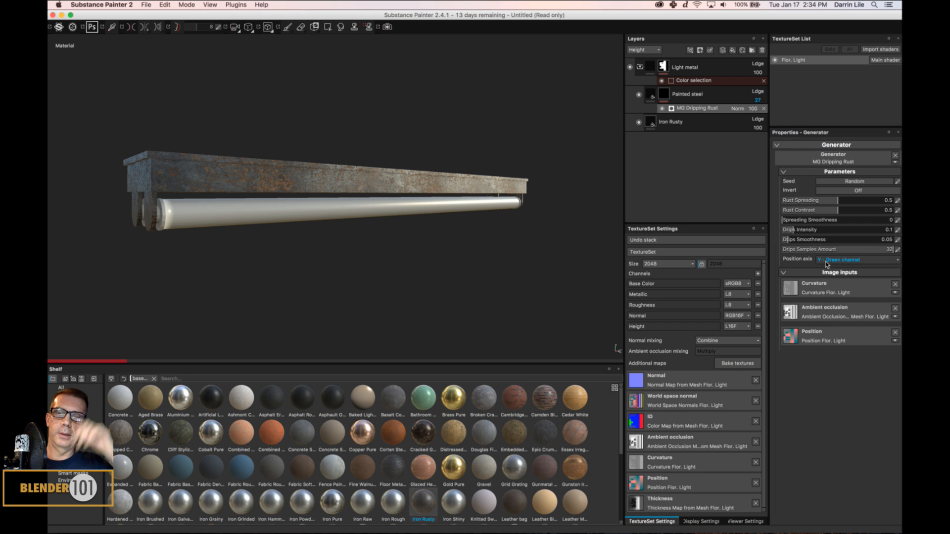
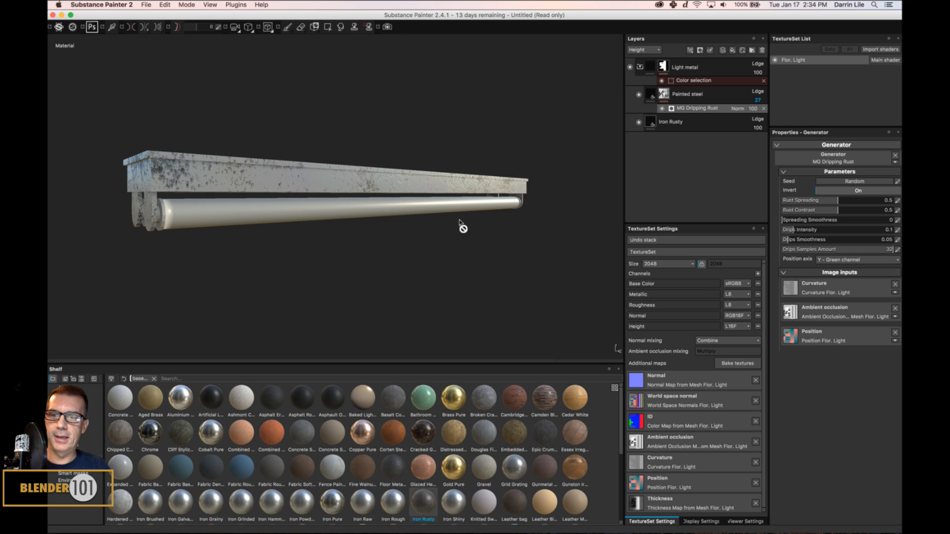
- Examine the dripping rust effect along the housing's side and up close on its end face
alt+drag(462, 227, 587, 257)
mouse_move(481, 241)
shift+right_down()
mouse_move(528, 240)
mouse_move(490, 246)
mouse_move(524, 231)
shift+right_up()
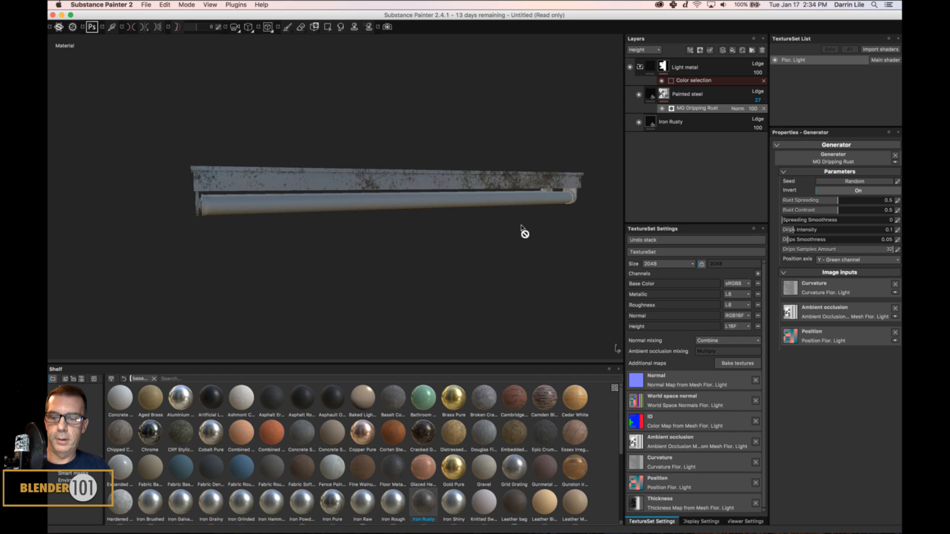
alt+drag(386, 250, 485, 252)
scroll(481, 252, up, 5)
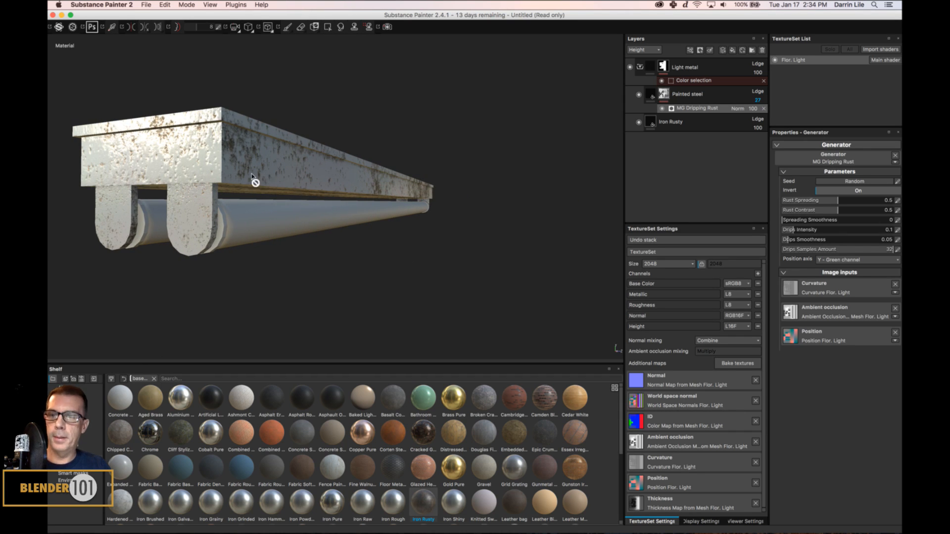
alt+middle_drag(255, 180, 279, 190)
alt+drag(279, 190, 356, 214)
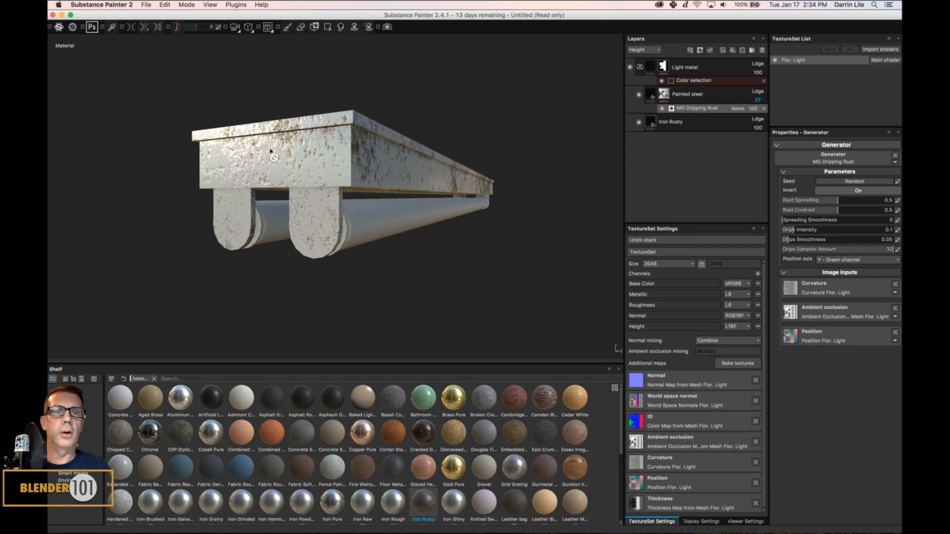
- Try a different opacity for the MG Dripping Rust generator on the Painted steel mask, then restore it to 100
click(692, 122)
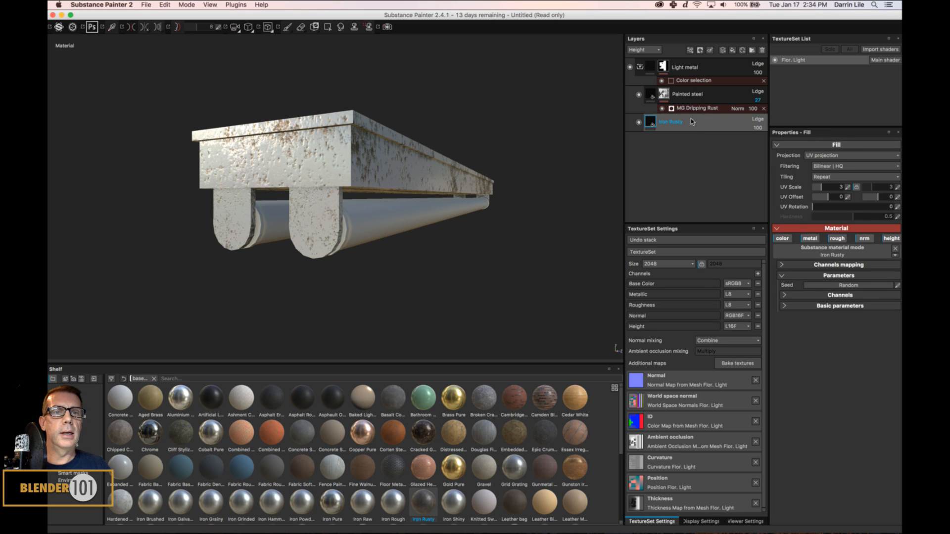
click(695, 110)
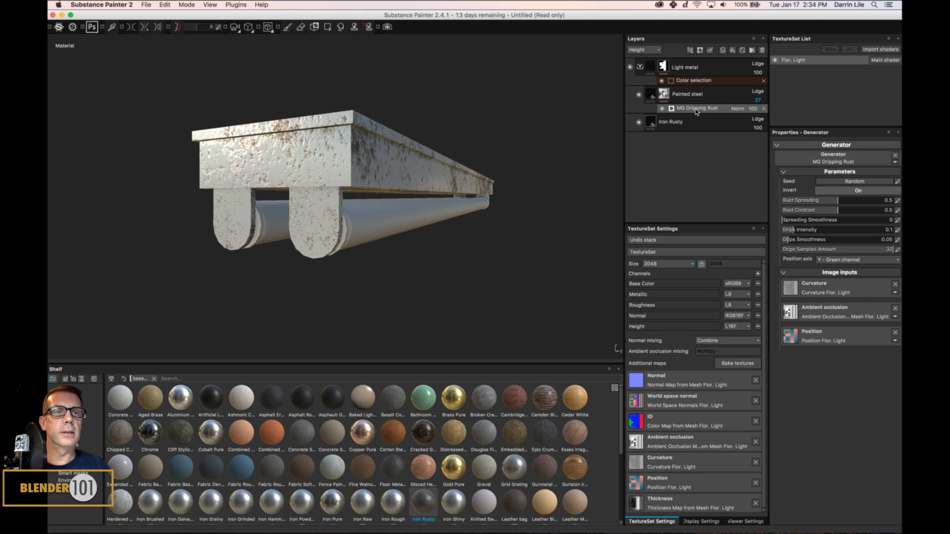
click(651, 50)
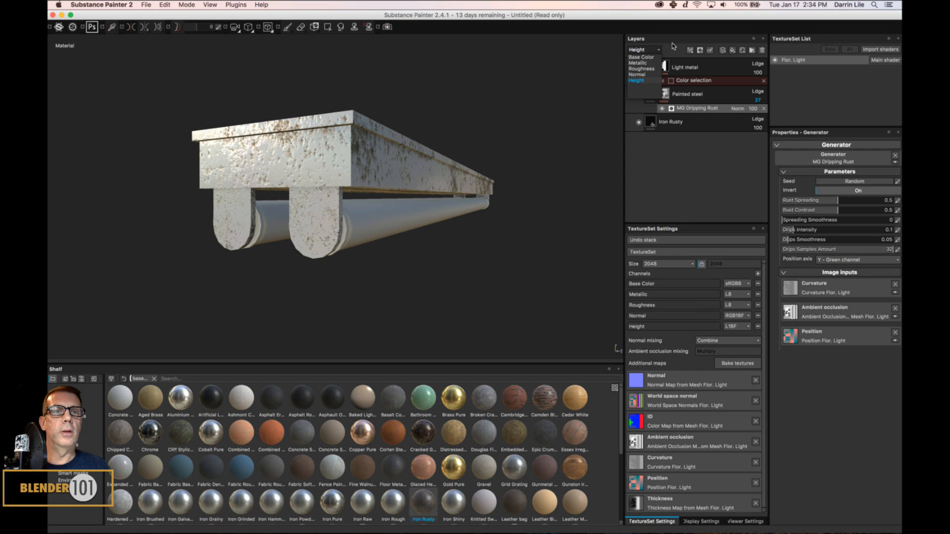
click(673, 46)
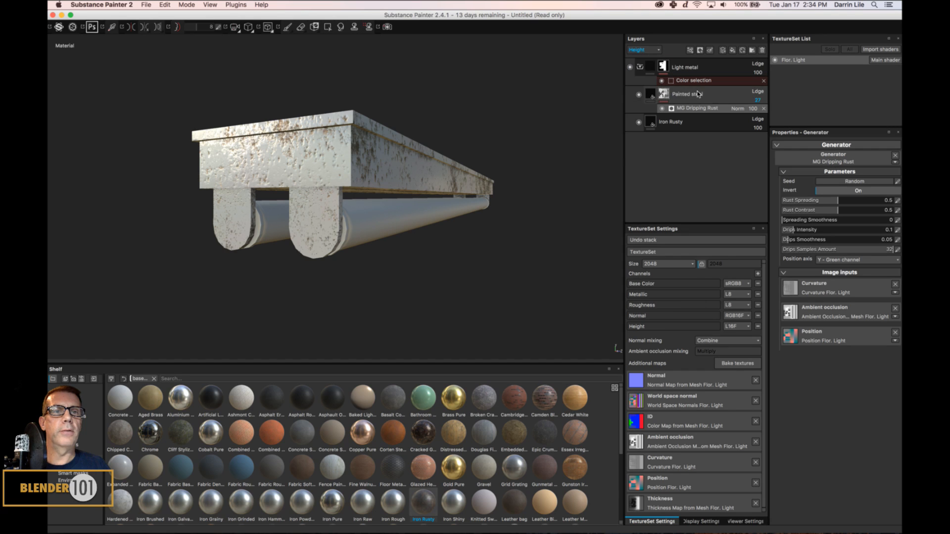
click(751, 108)
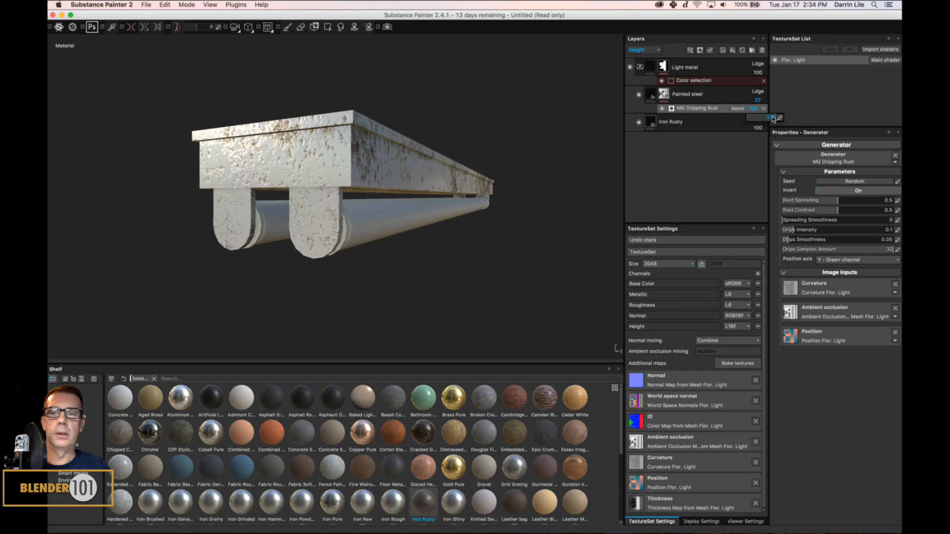
mouse_move(770, 119)
mouse_down()
mouse_move(750, 122)
mouse_move(786, 120)
mouse_up()
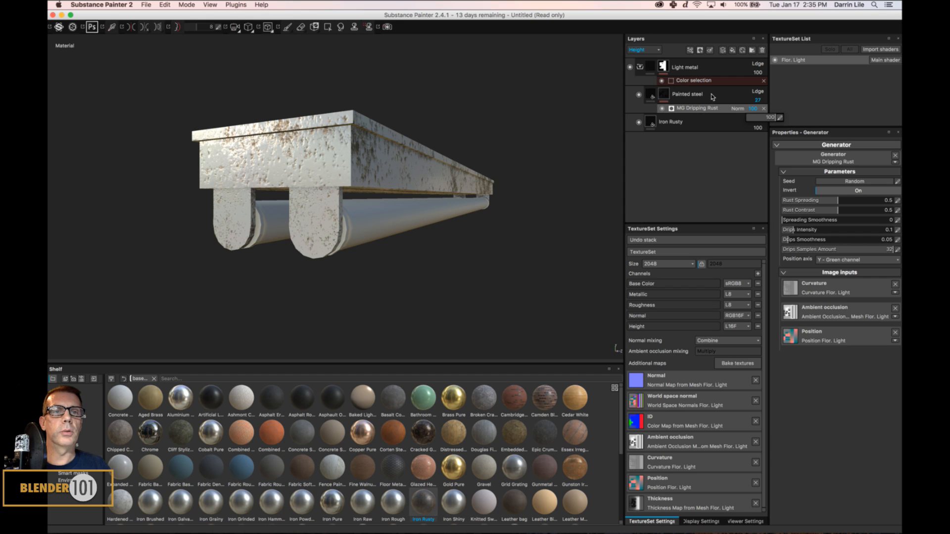
- Try a lower Height opacity on the Iron Rusty layer, then restore it to 100
click(694, 125)
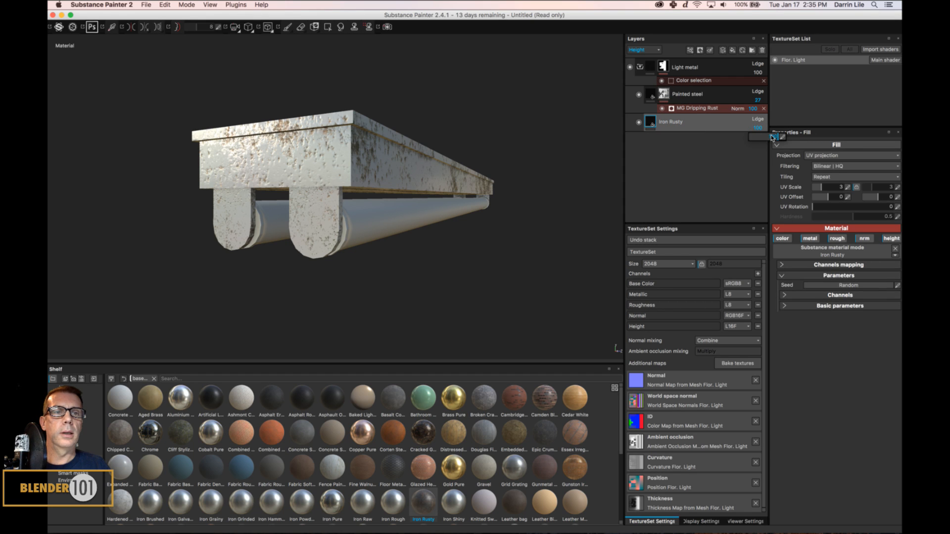
drag(775, 138, 760, 143)
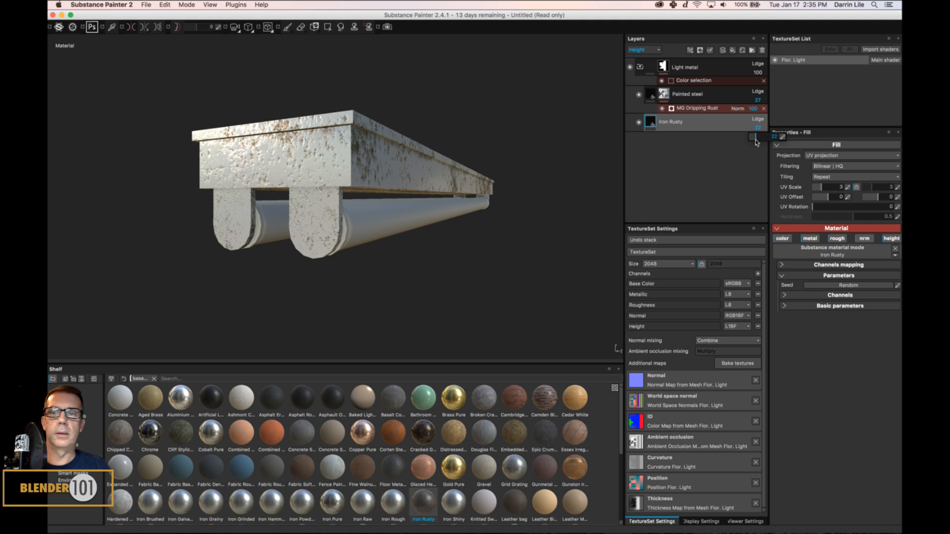
drag(756, 143, 775, 142)
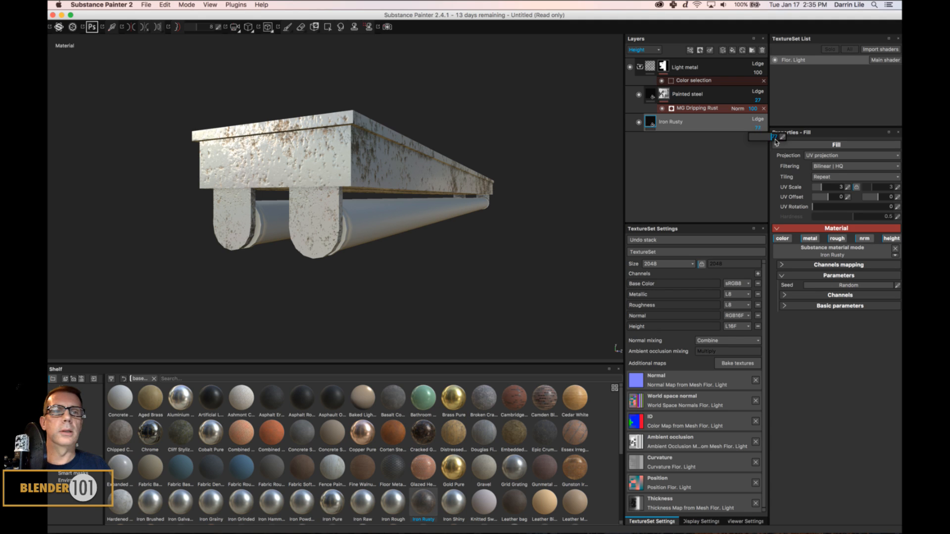
- Reduce the Painted steel layer's Height opacity to 2
click(665, 95)
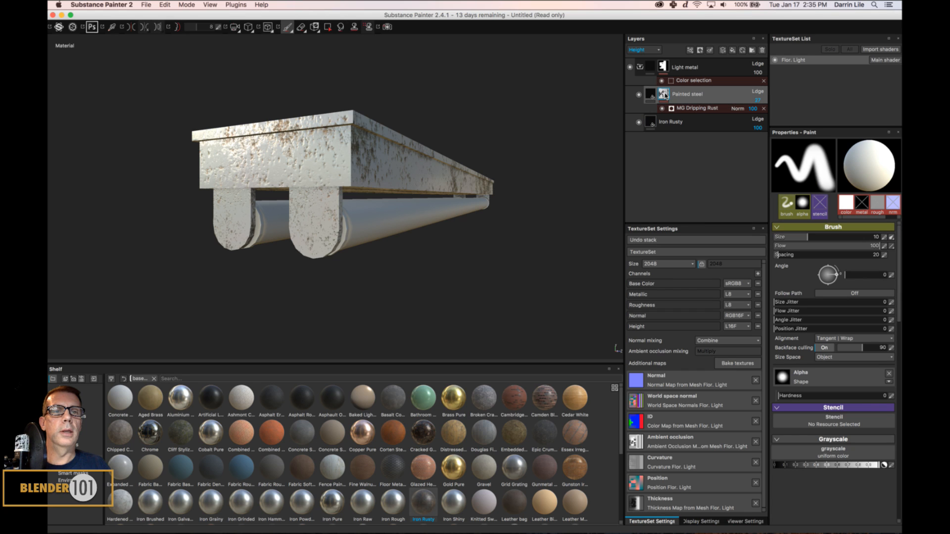
mouse_move(666, 94)
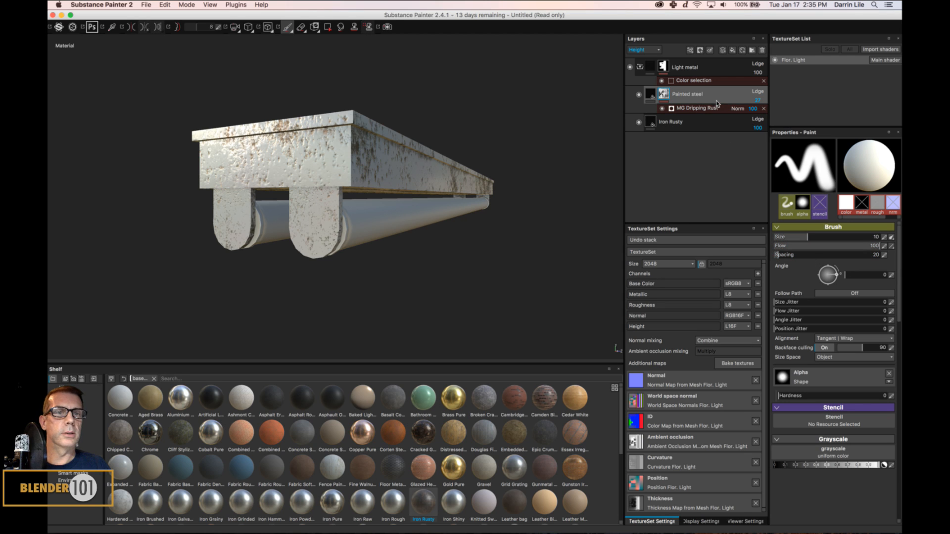
click(756, 100)
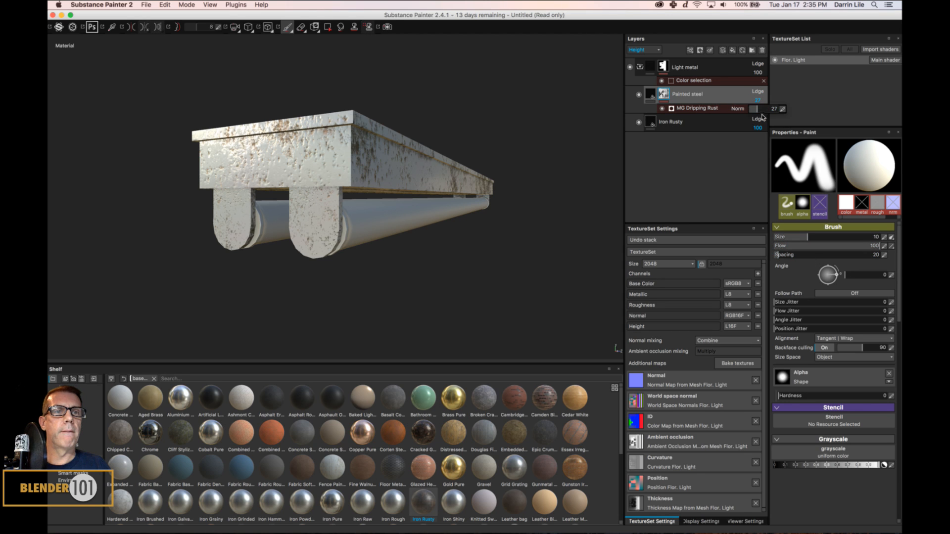
drag(755, 112, 746, 111)
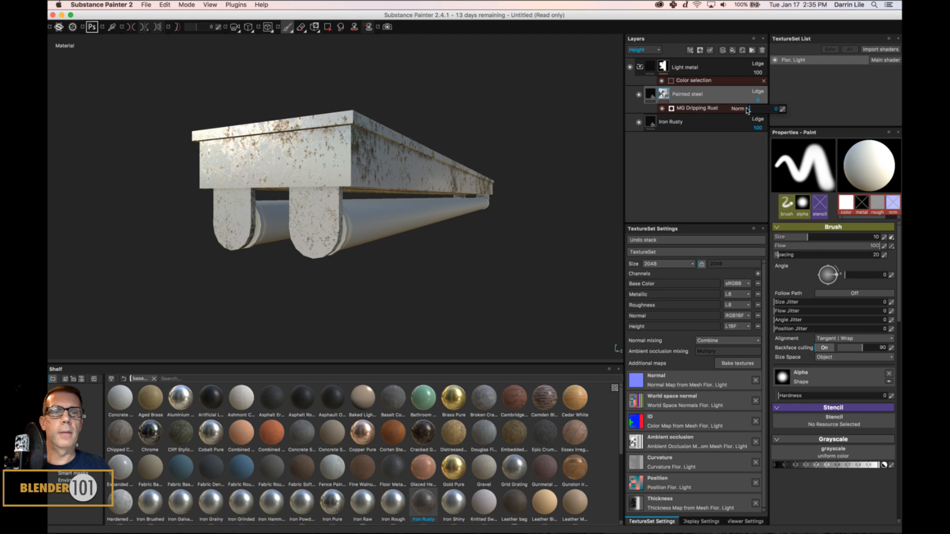
click(697, 162)
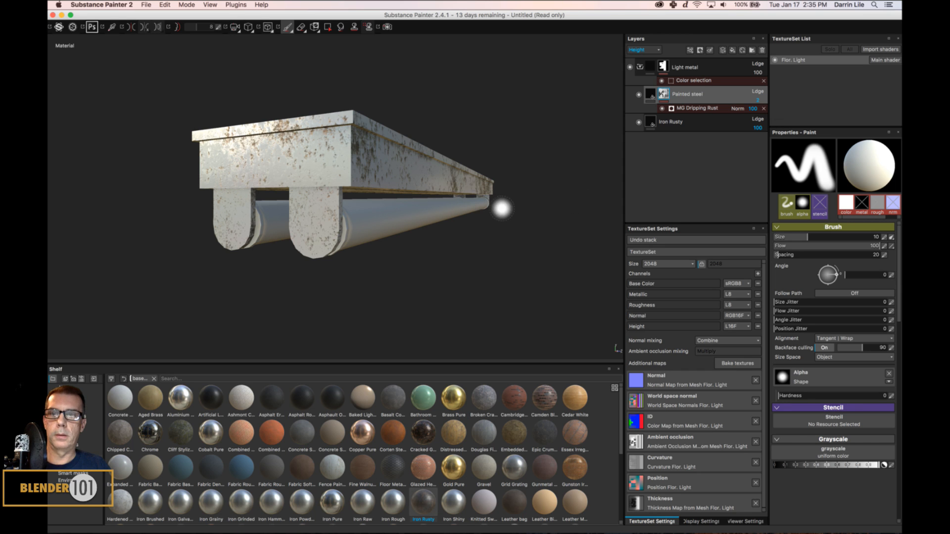
- Set the MG Dripping Rust generator's Rust Spreading to 0.32, Rust Contrast to 0.19 and Drips Intensity to 0.05
alt+drag(502, 209, 470, 200)
scroll(487, 198, down, 5)
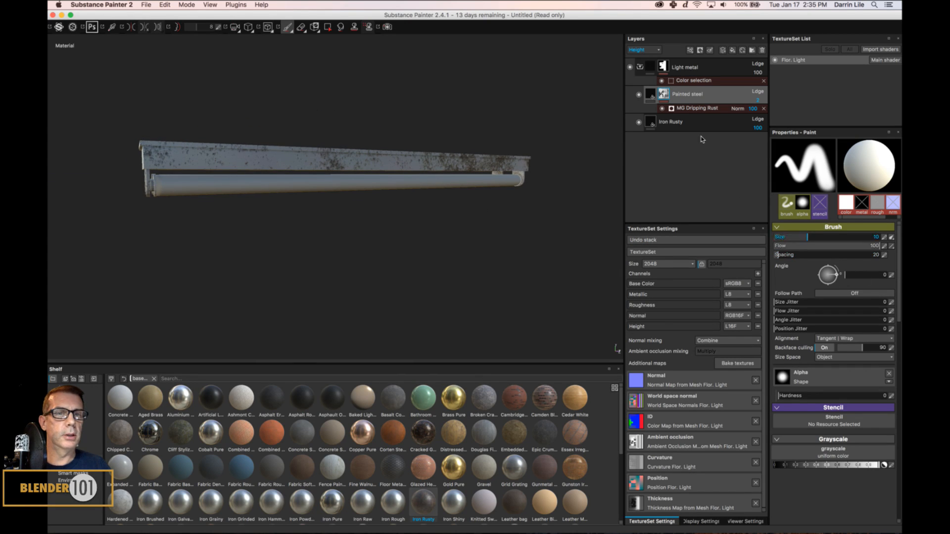
click(697, 108)
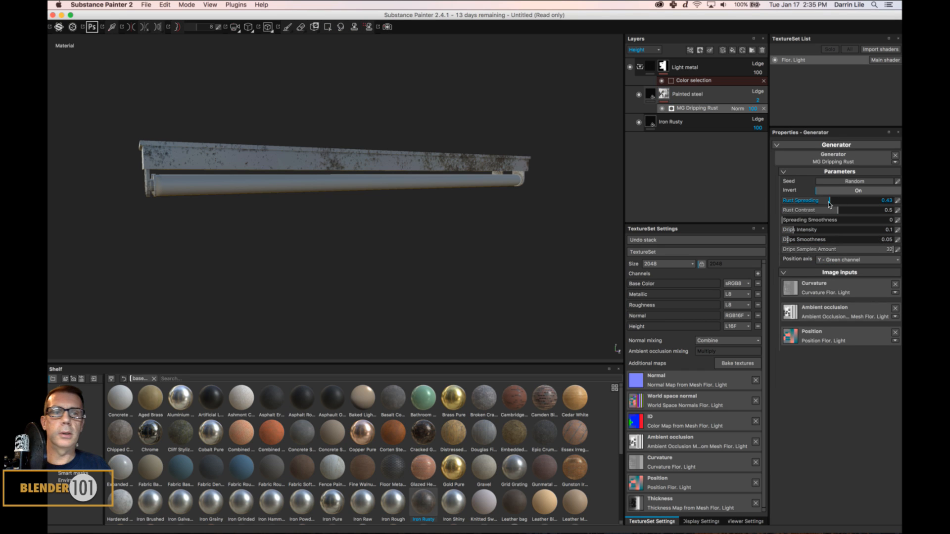
drag(826, 204, 818, 204)
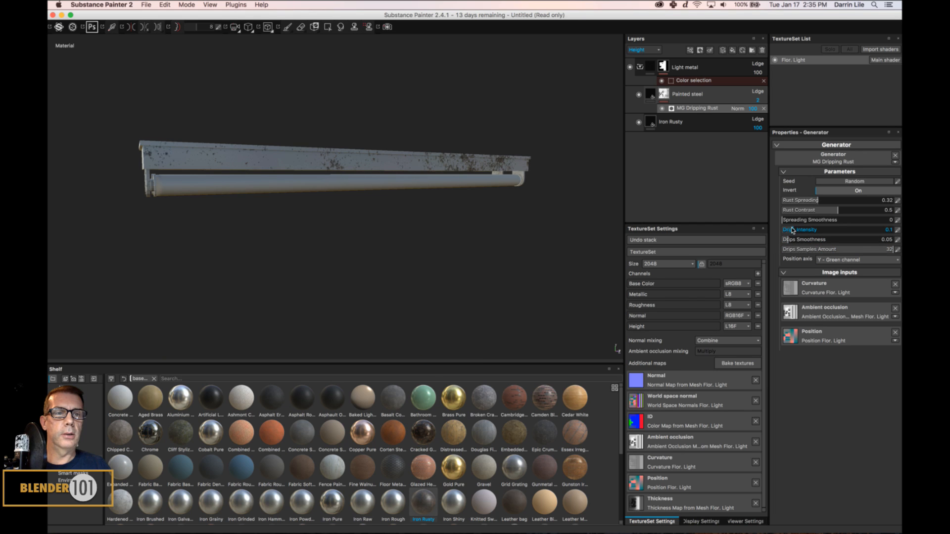
drag(787, 228, 805, 213)
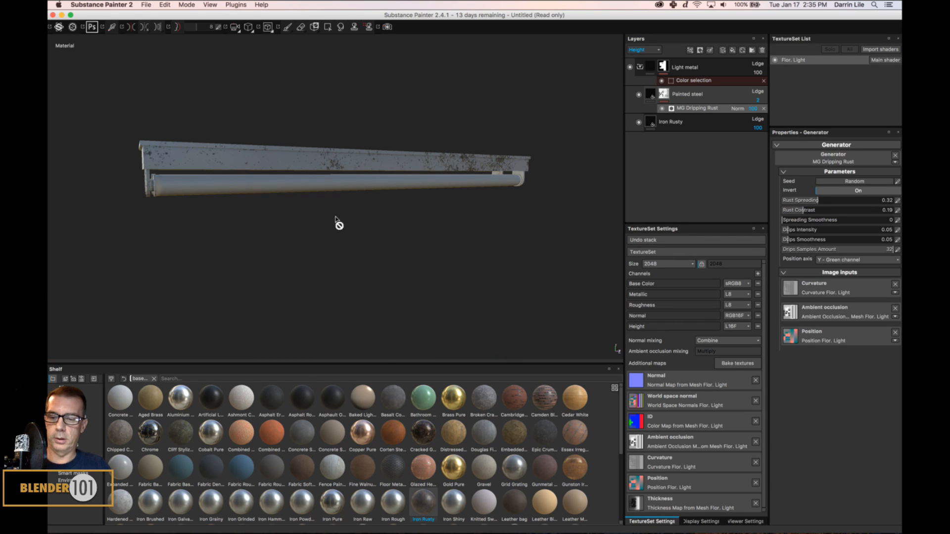
- Rotate the environment lighting to brighten the fixture's long side and inspect the rust from another angle
shift+right_drag(326, 220, 354, 229)
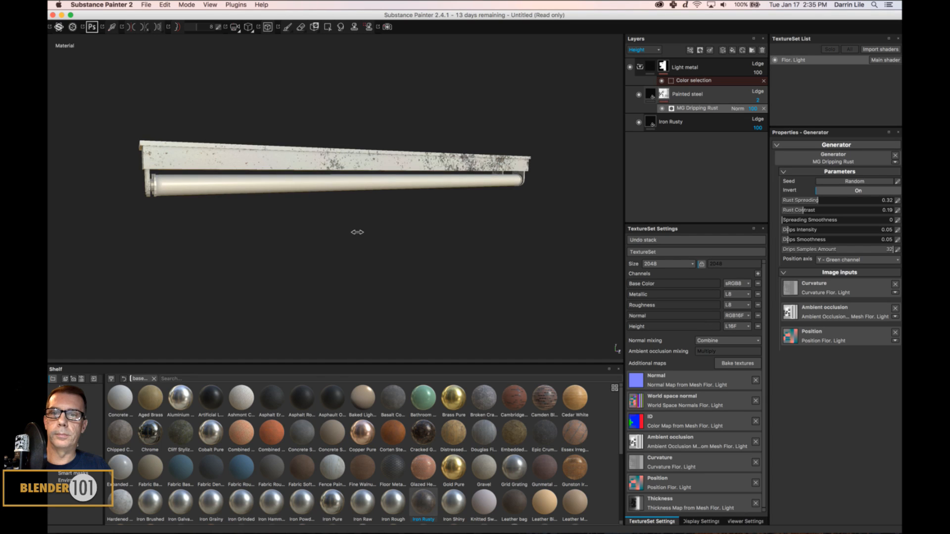
alt+drag(441, 248, 426, 269)
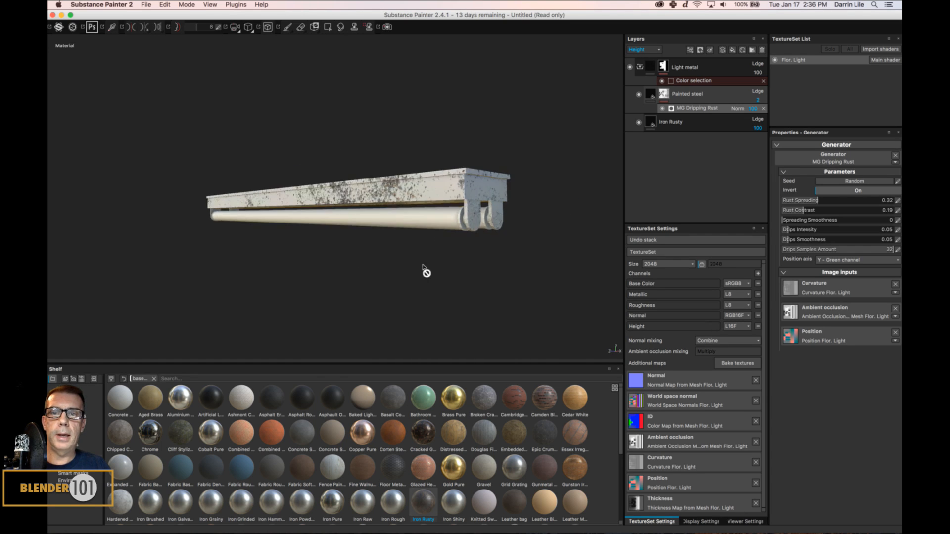
- Set Contrast to -0.57 in the Iron Rusty layer's basic parameters and inspect the rust along the housing
click(726, 123)
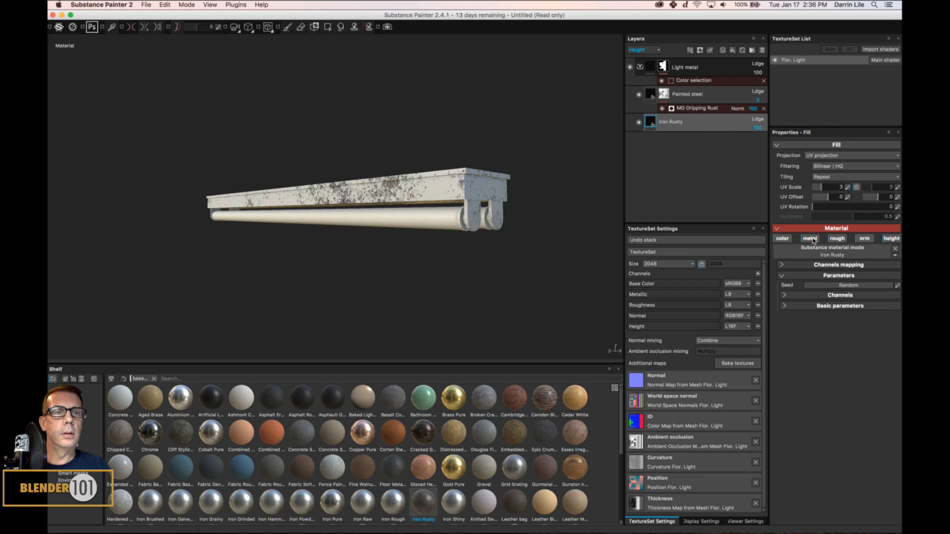
click(785, 305)
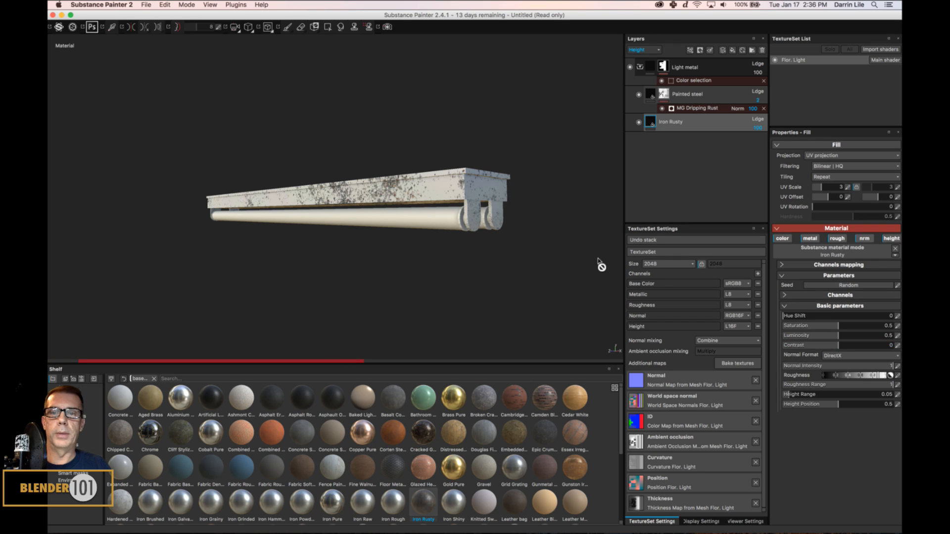
alt+drag(456, 287, 514, 278)
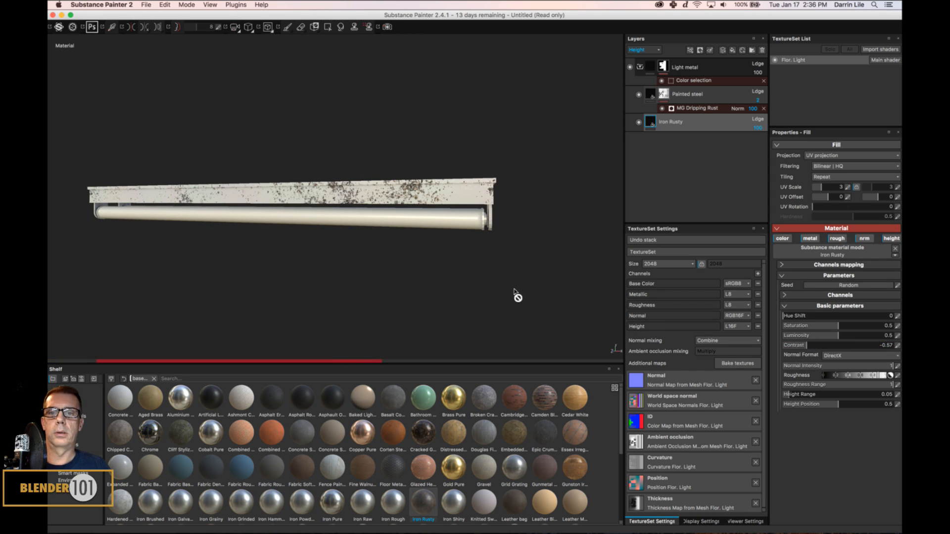
mouse_move(539, 295)
alt+mouse_down()
mouse_move(473, 306)
mouse_move(265, 296)
mouse_move(575, 295)
mouse_move(550, 303)
alt+mouse_up()
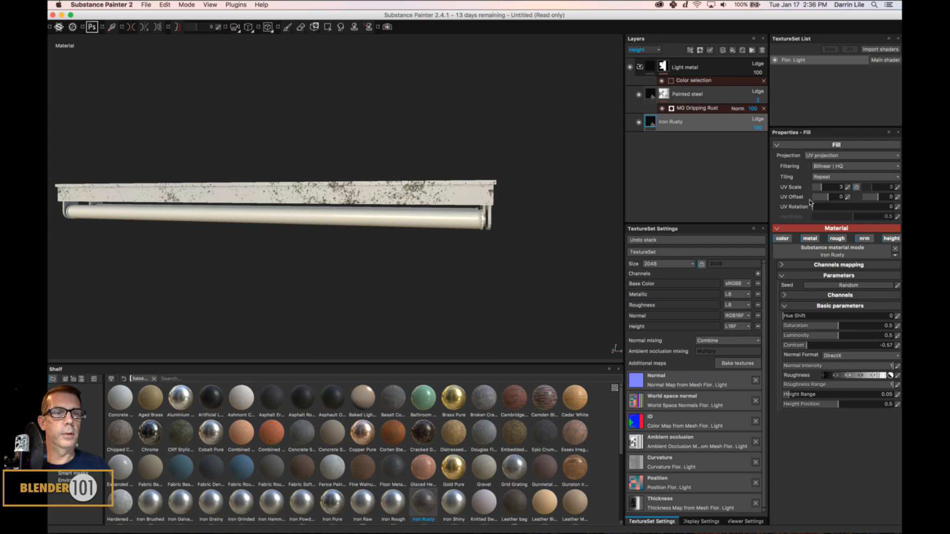
- Randomize the MG Dripping Rust generator's seed and inspect the new rust pattern on the housing
scroll(378, 249, down, 3)
alt+drag(414, 257, 545, 208)
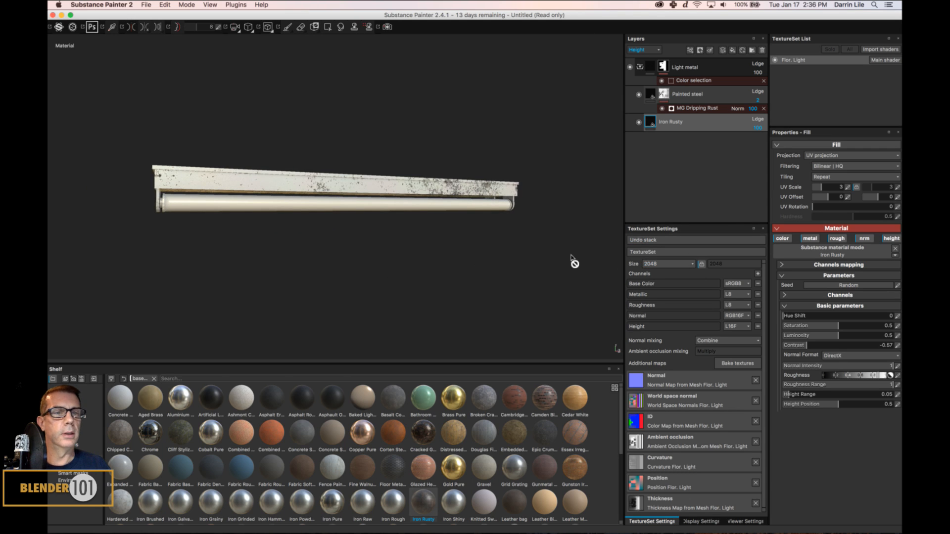
alt+drag(466, 269, 505, 273)
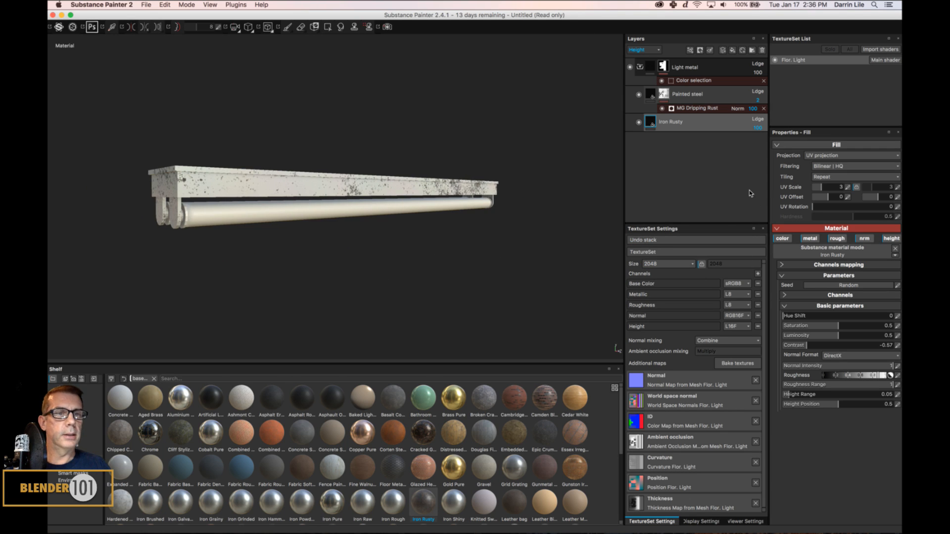
click(714, 109)
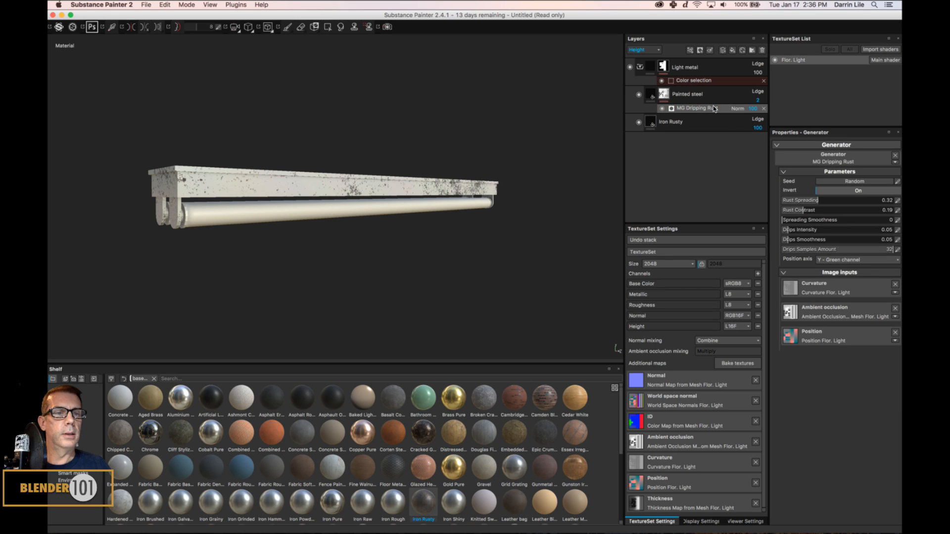
click(853, 182)
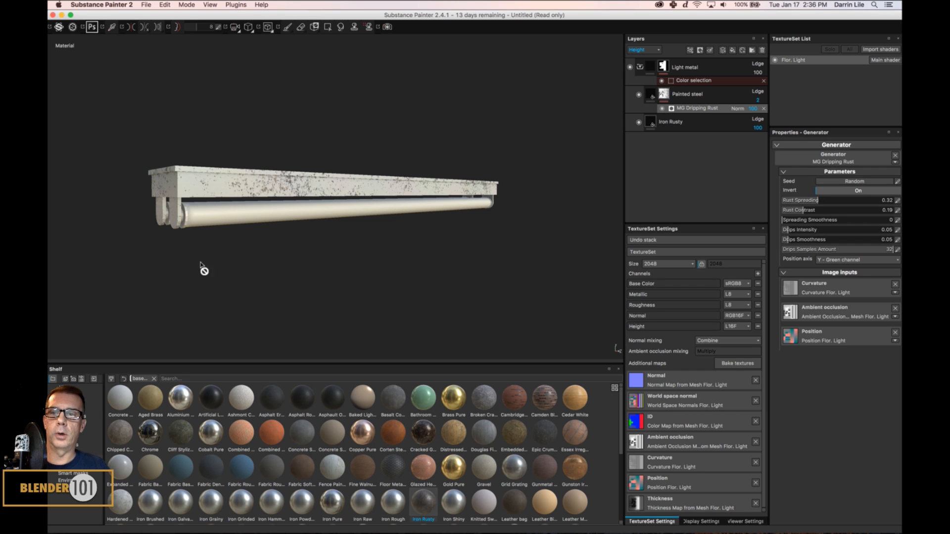
mouse_move(203, 267)
alt+mouse_down()
mouse_move(420, 282)
mouse_move(201, 276)
alt+mouse_up()
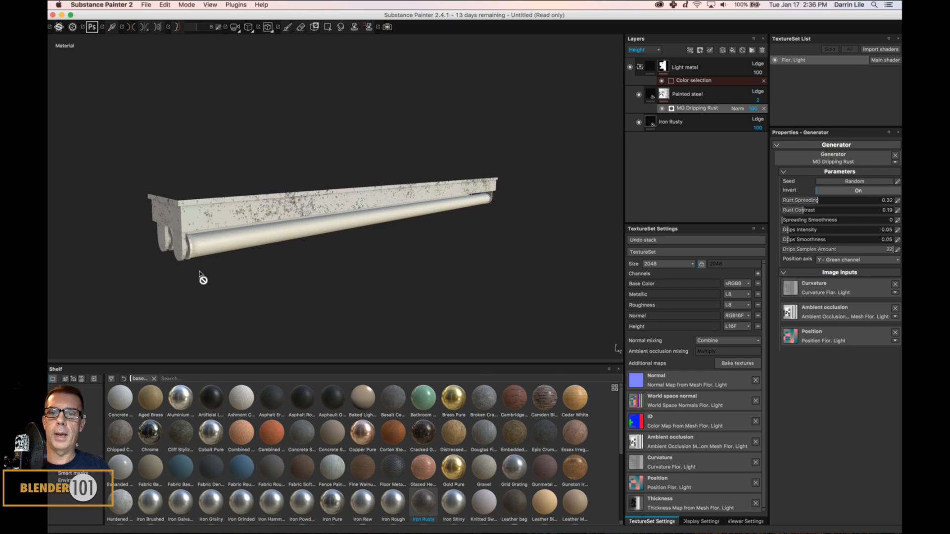
alt+drag(413, 261, 380, 243)
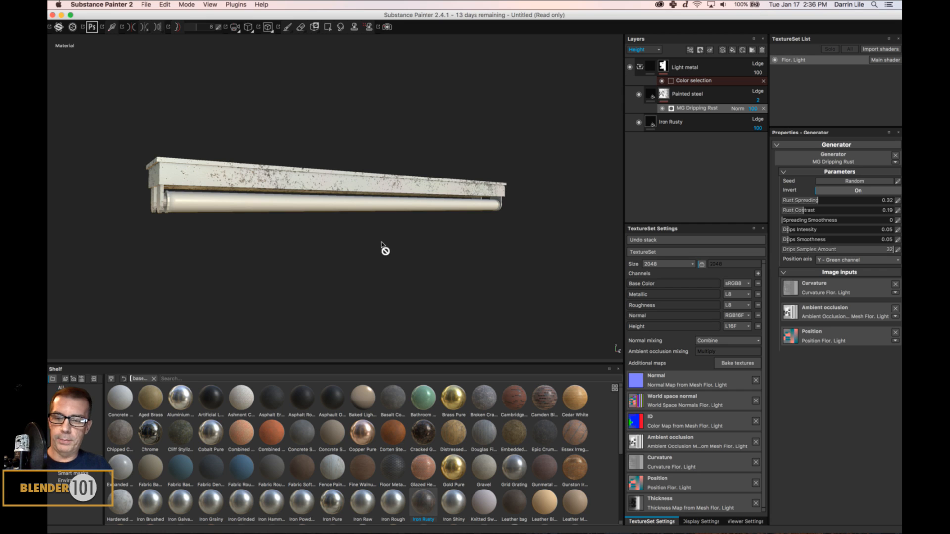
- Save the project as "Frl Light" in the Cargo Hold folder
key(super+s)
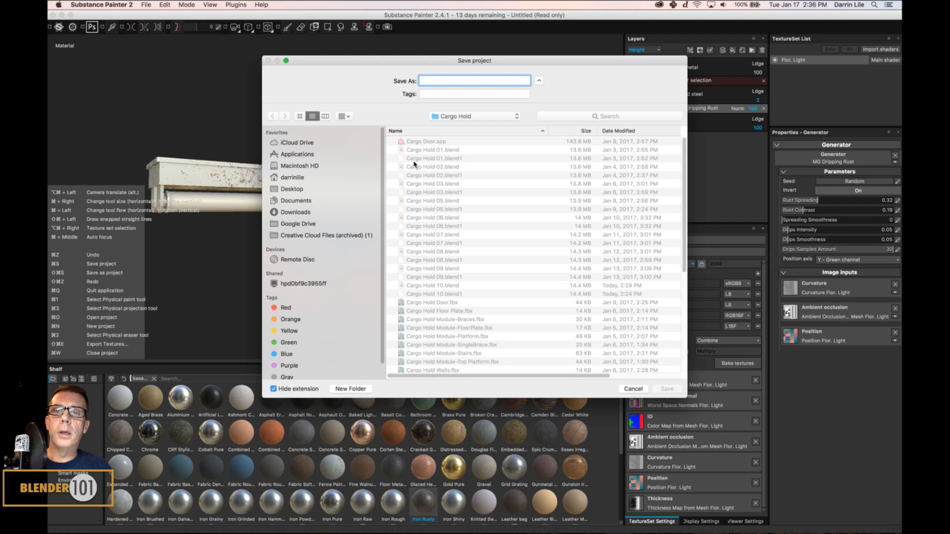
text(Frl Light)
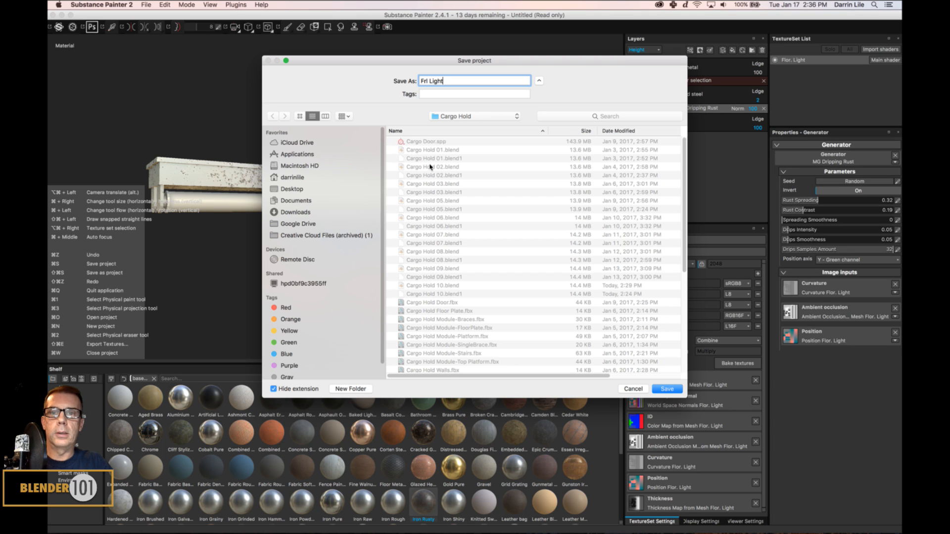
key(Return)
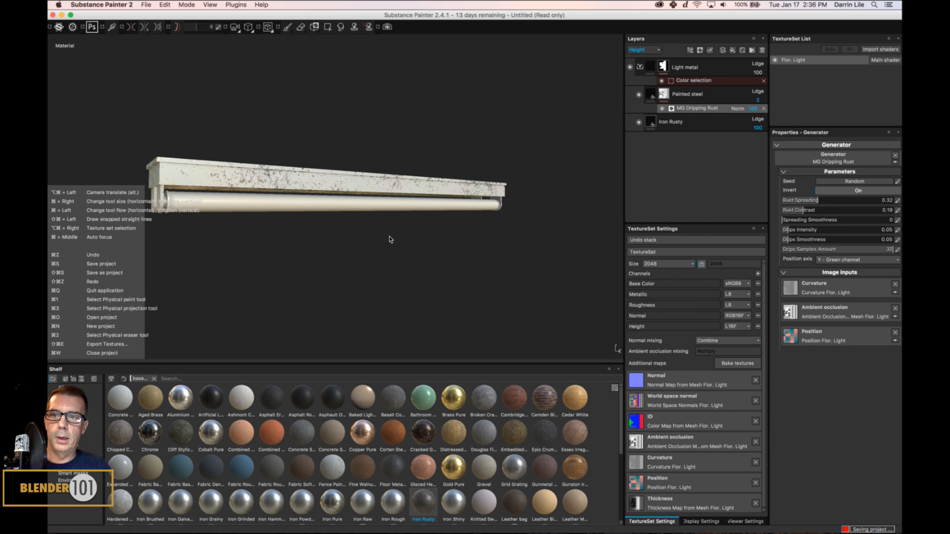
- Collapse the Light metal folder, add a new folder above it in the layer stack, and name it "bulb caps"
alt+drag(378, 227, 355, 213)
scroll(411, 219, up, 3)
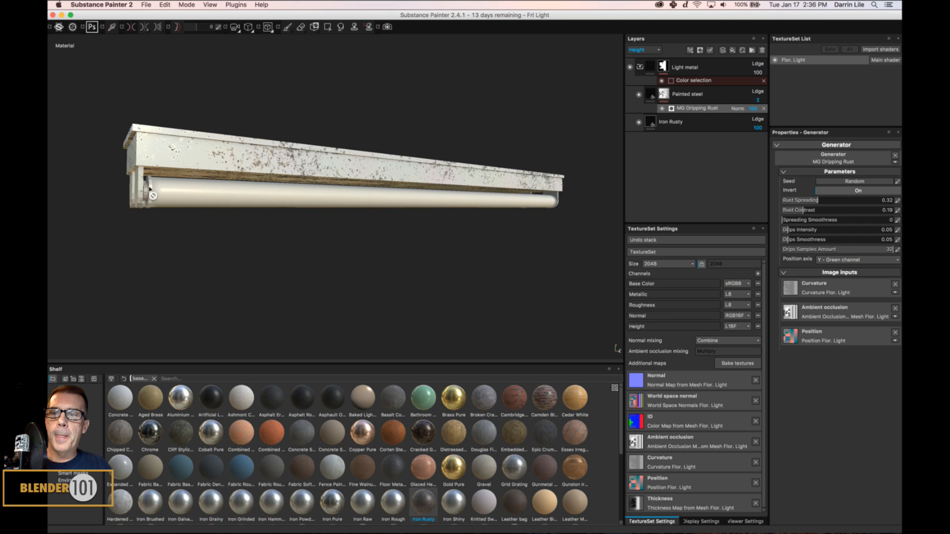
alt+drag(150, 190, 440, 192)
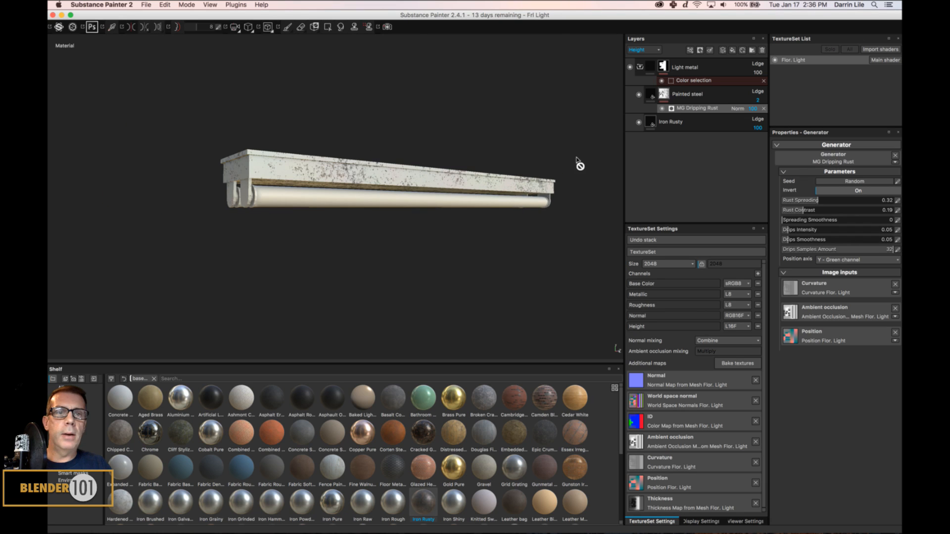
click(639, 67)
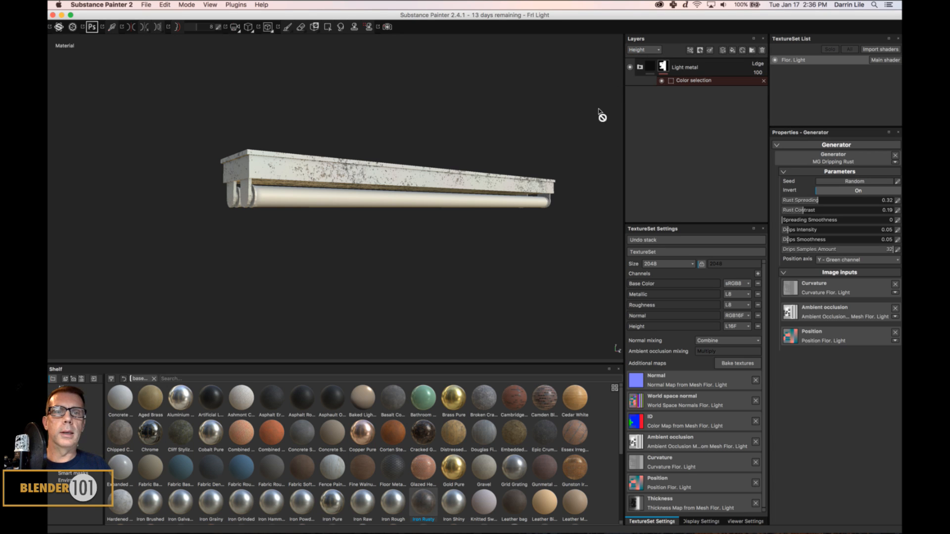
click(752, 51)
drag(691, 105, 671, 65)
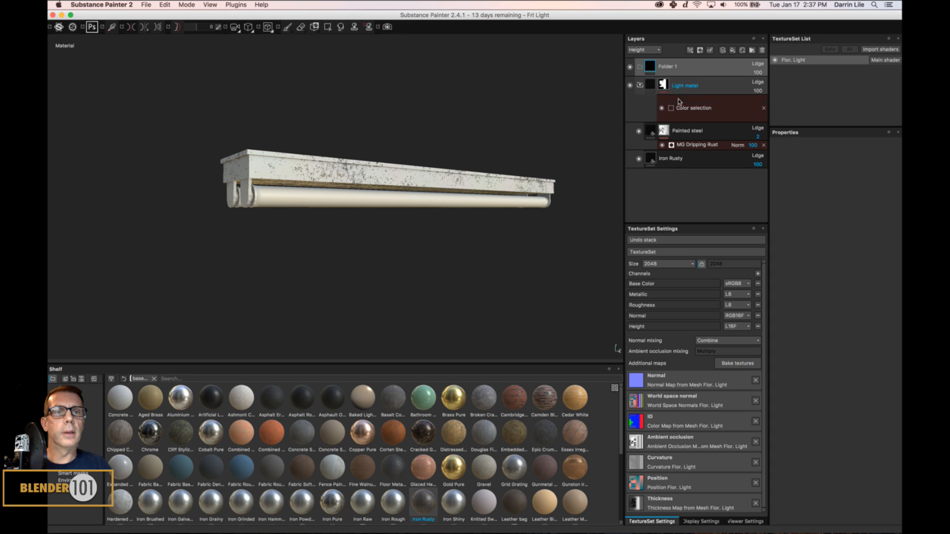
double_click(675, 73)
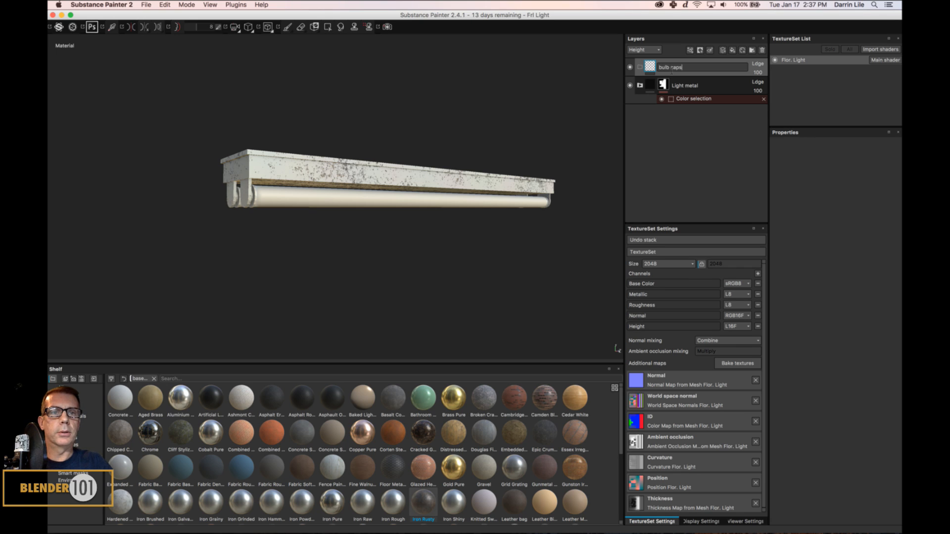
key(Return)
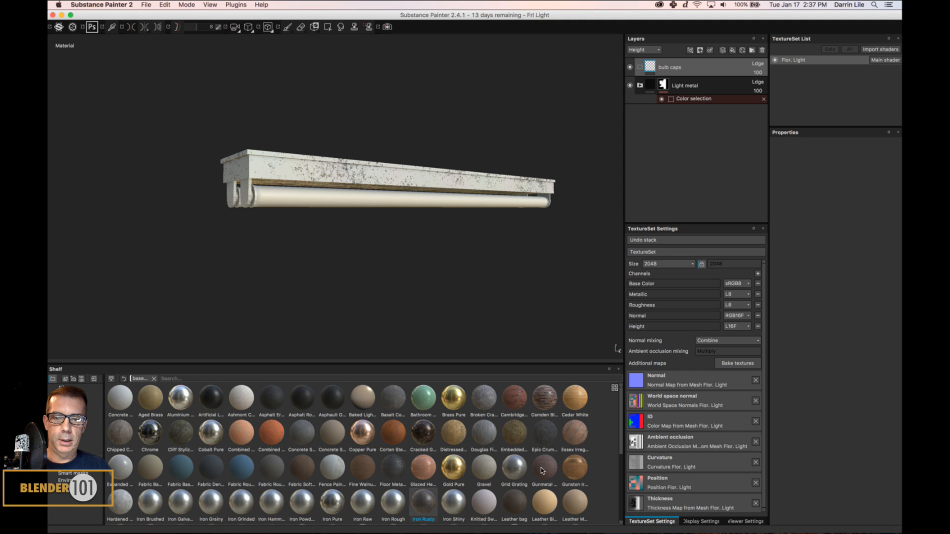
- Find the Steel Rough base material and add it as a layer inside the bulb caps folder
scroll(609, 445, down, 5)
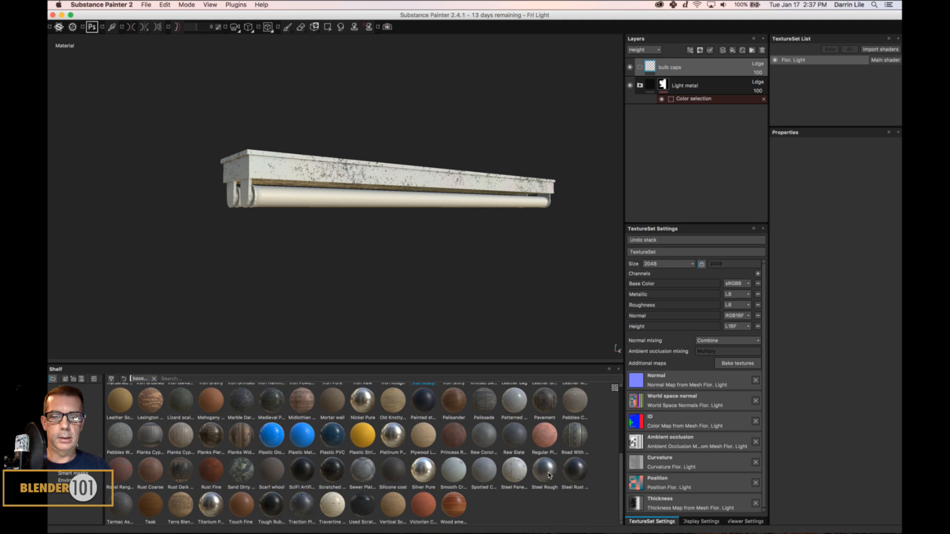
drag(548, 472, 704, 72)
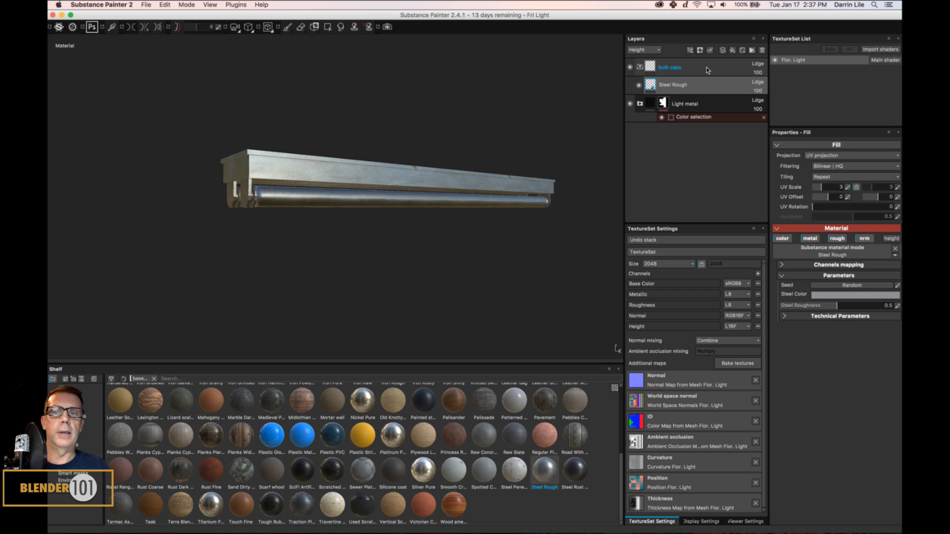
- Mask the bulb caps folder with a color selection that picks the caps' green ID color
click(707, 70)
right_click(708, 70)
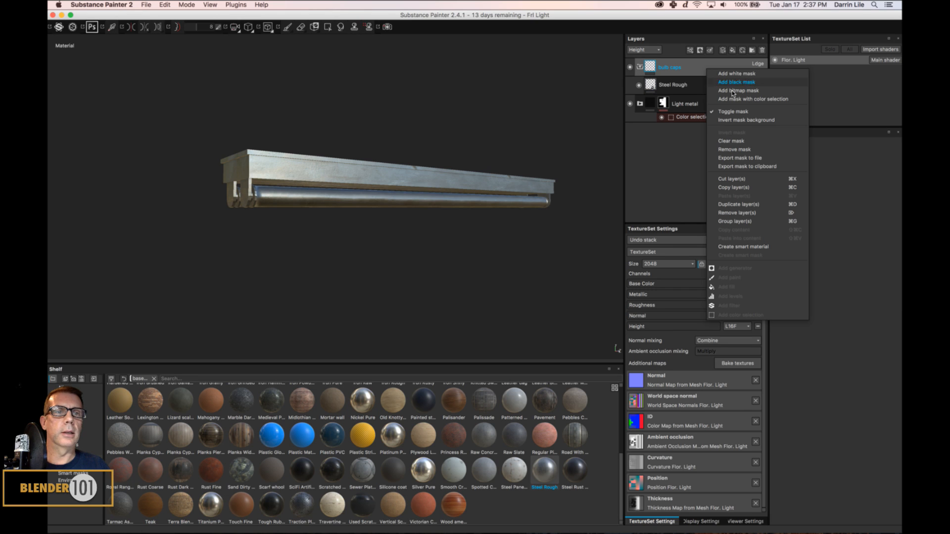
click(762, 99)
click(880, 213)
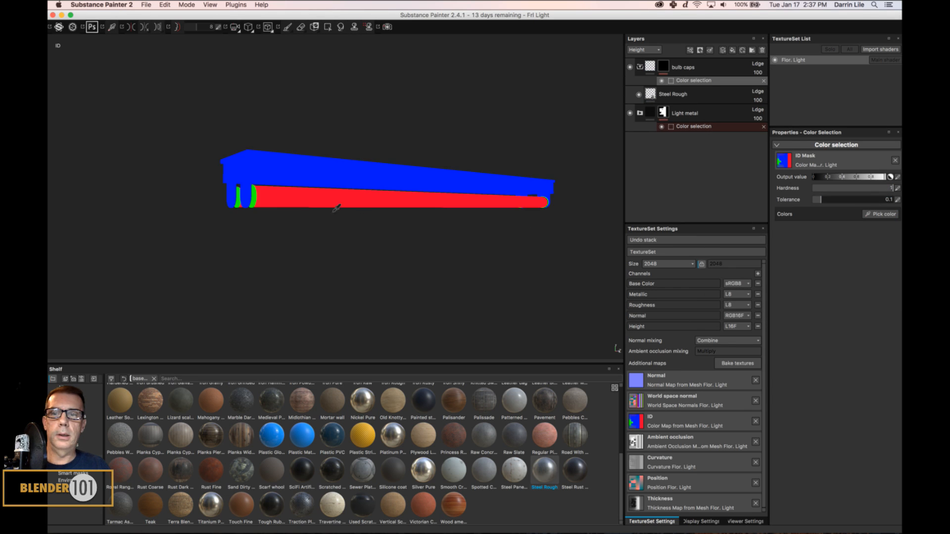
click(255, 196)
key(f)
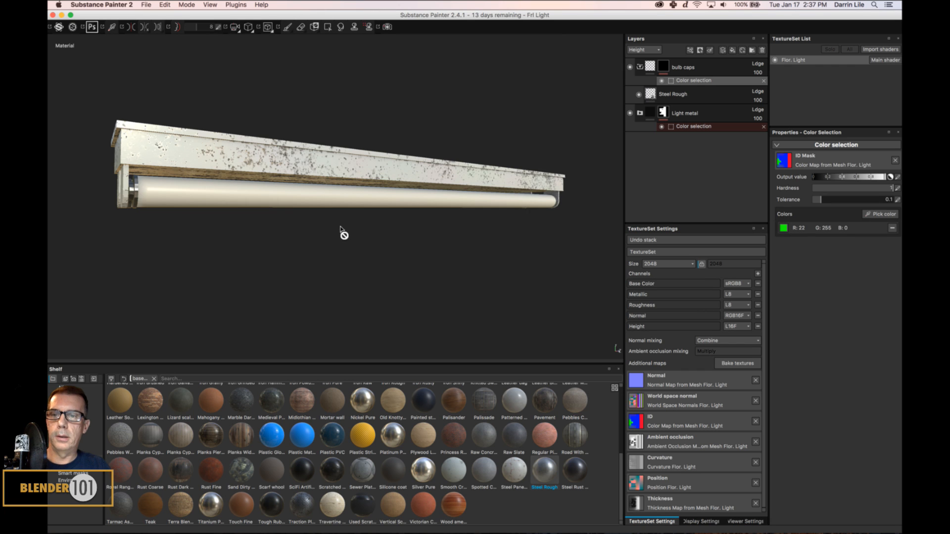
- Add an Emissive channel to the Flor. Light texture set
alt+drag(340, 230, 397, 226)
scroll(379, 228, up, 4)
scroll(379, 229, down, 5)
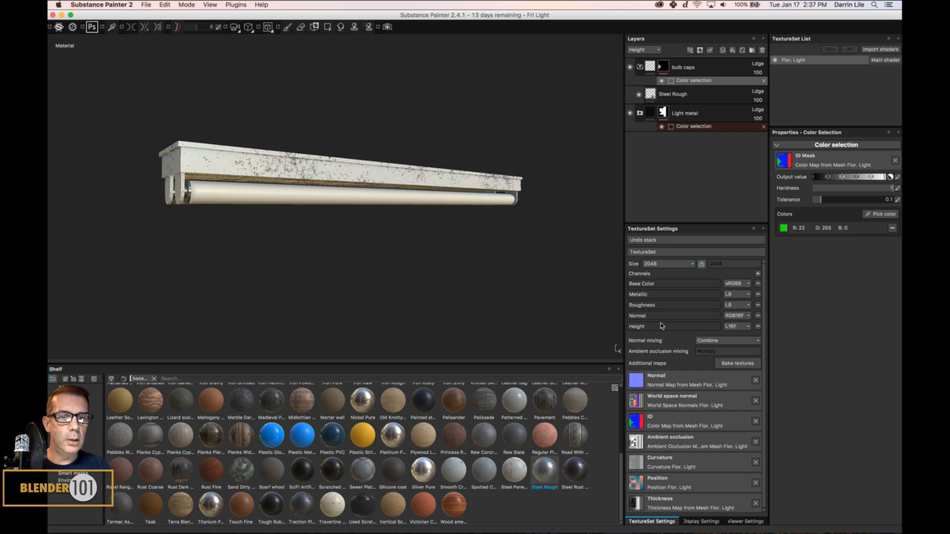
click(757, 274)
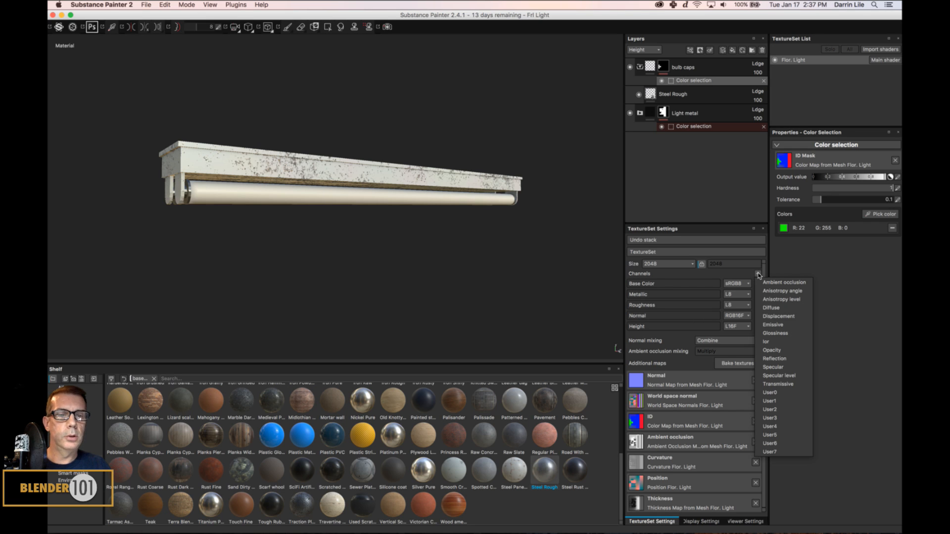
click(774, 325)
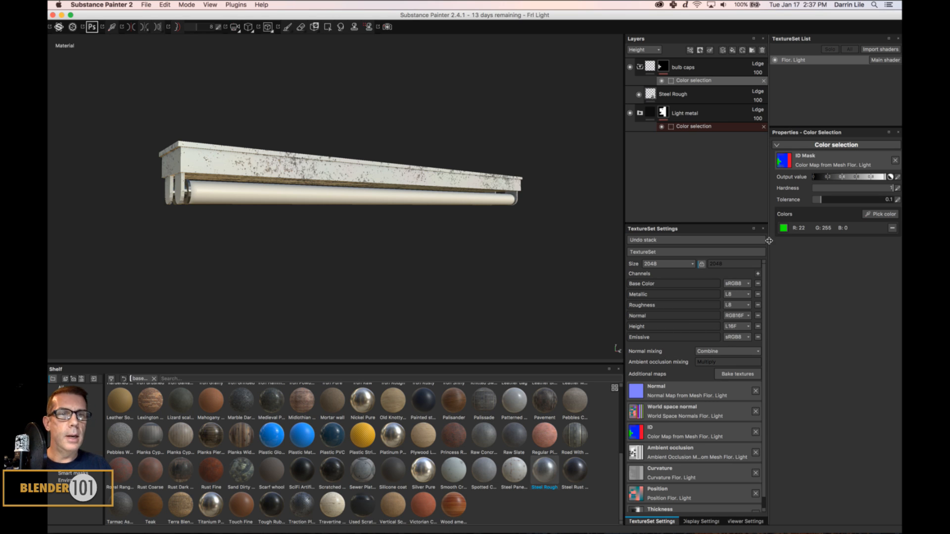
- Collapse the bulb caps folder, add a folder named "bulbs" above it, and place the Plastic Glossy Pure base material inside
click(640, 68)
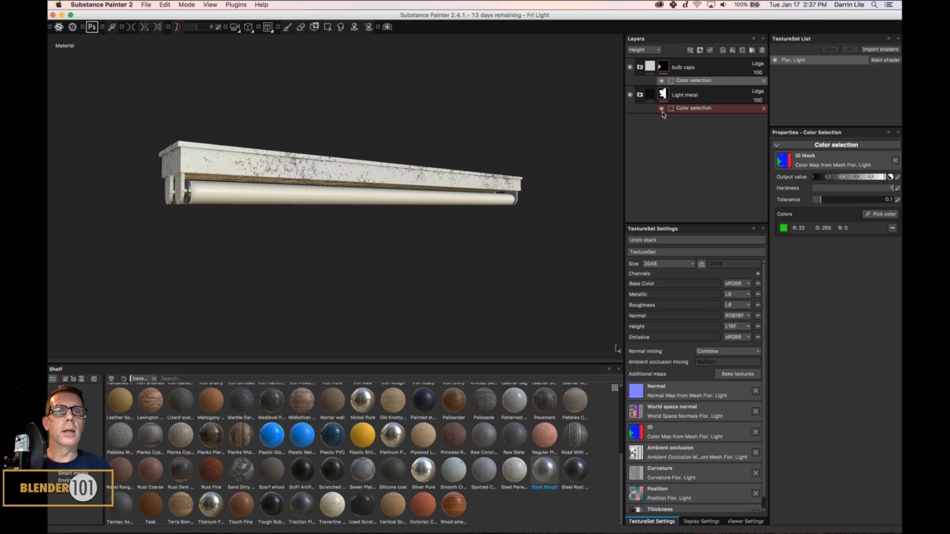
click(727, 65)
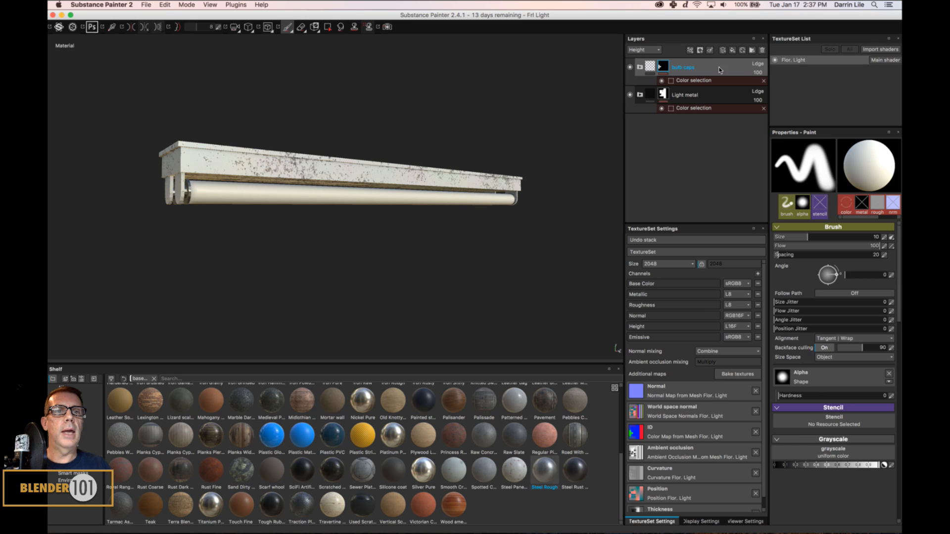
click(752, 51)
double_click(668, 67)
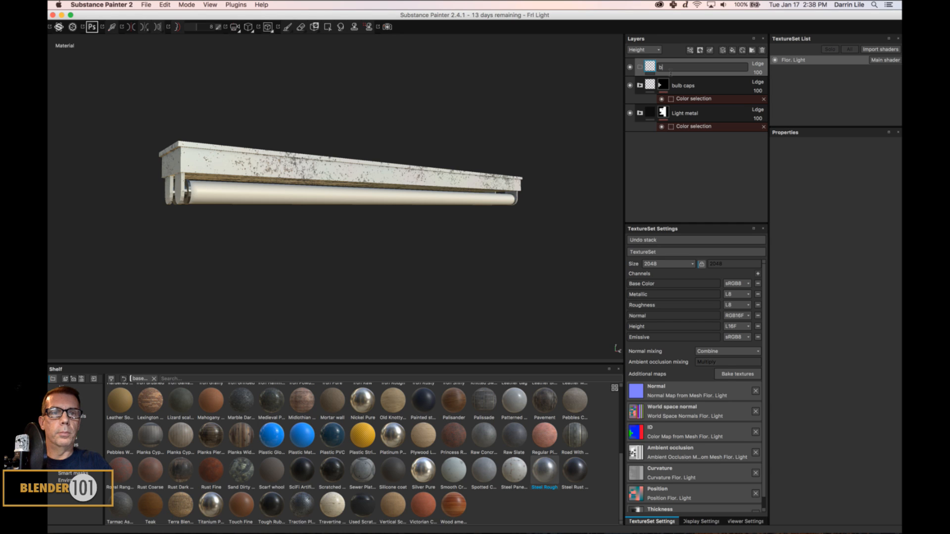
key(Return)
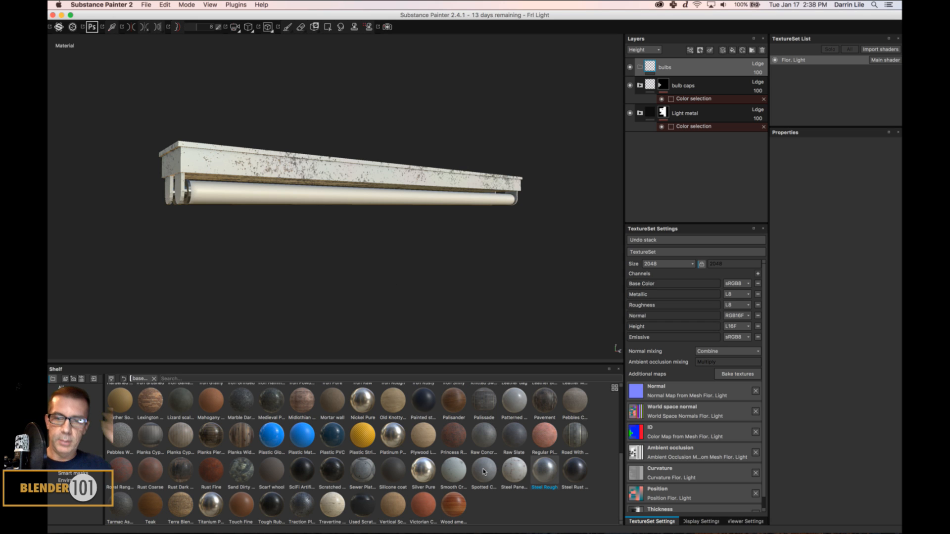
mouse_move(483, 471)
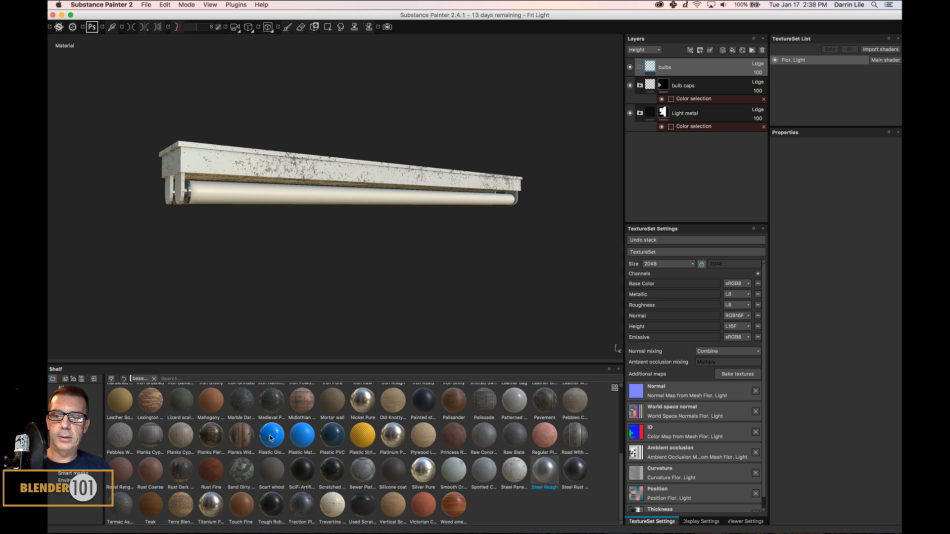
drag(271, 438, 696, 69)
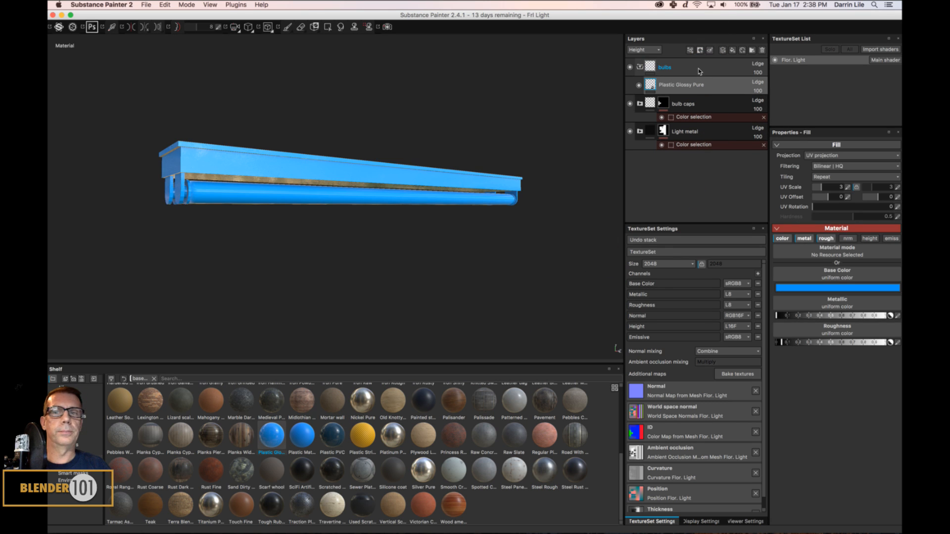
- Mask the bulbs folder with a color selection that picks the tubes' red ID color
right_click(699, 69)
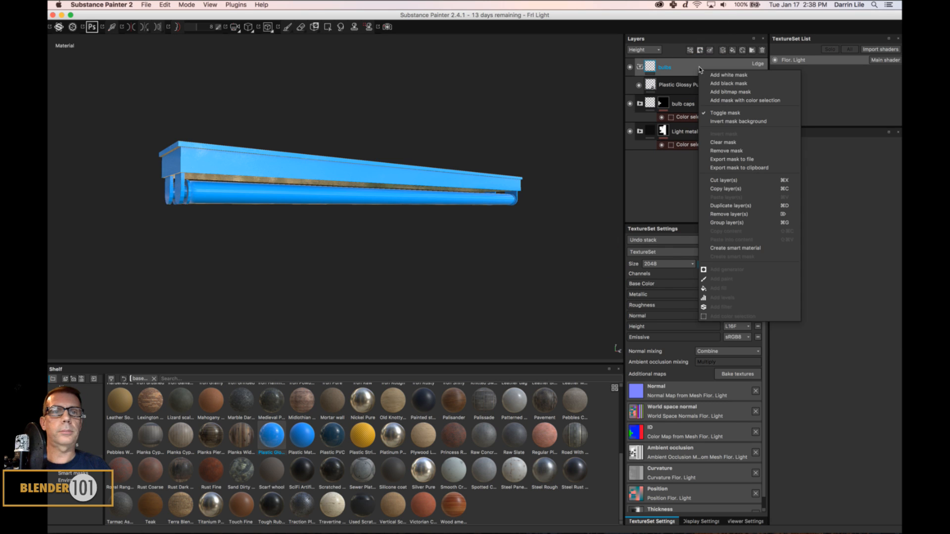
click(744, 100)
click(871, 214)
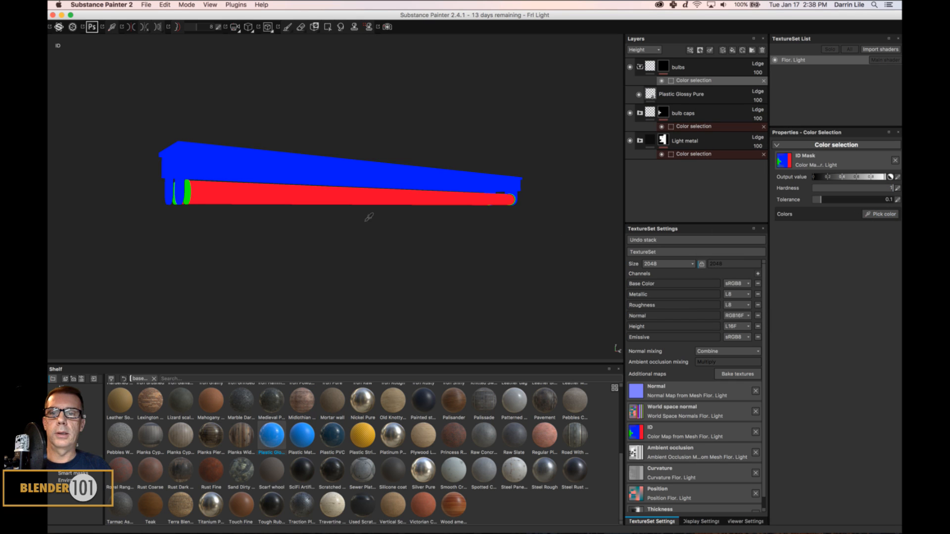
click(368, 201)
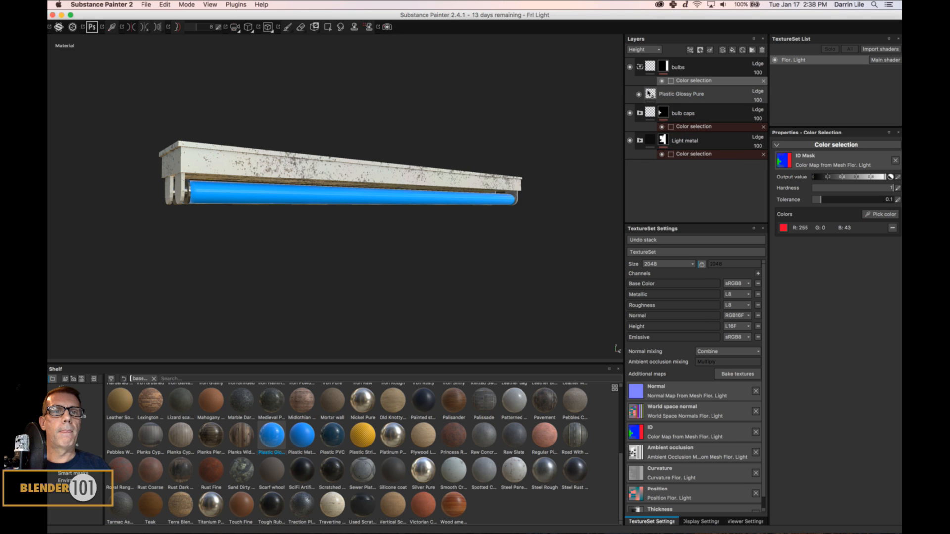
- Set the Plastic Glossy Pure layer's base color to a pale greenish white, about RGB 0.714, 0.838, 0.766
click(650, 94)
click(817, 288)
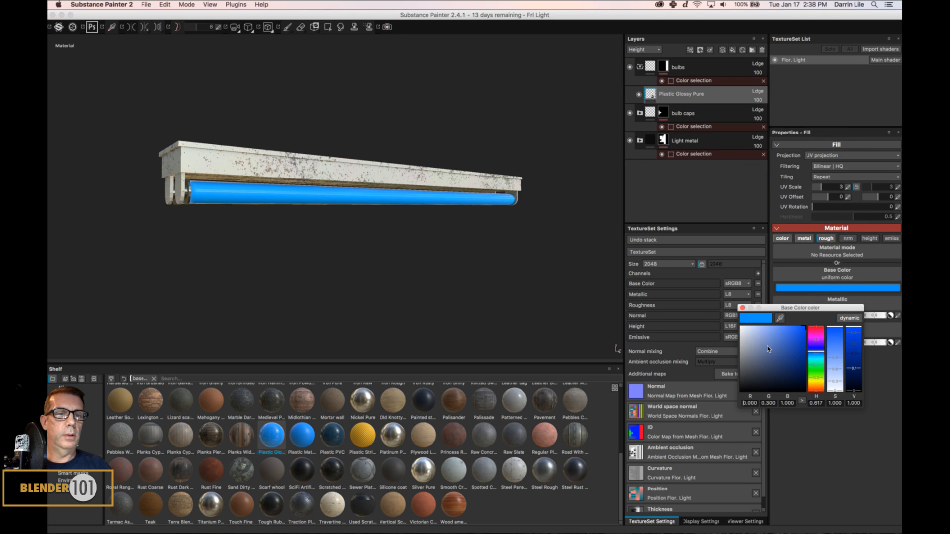
drag(747, 334, 746, 334)
drag(833, 385, 819, 366)
drag(771, 335, 744, 331)
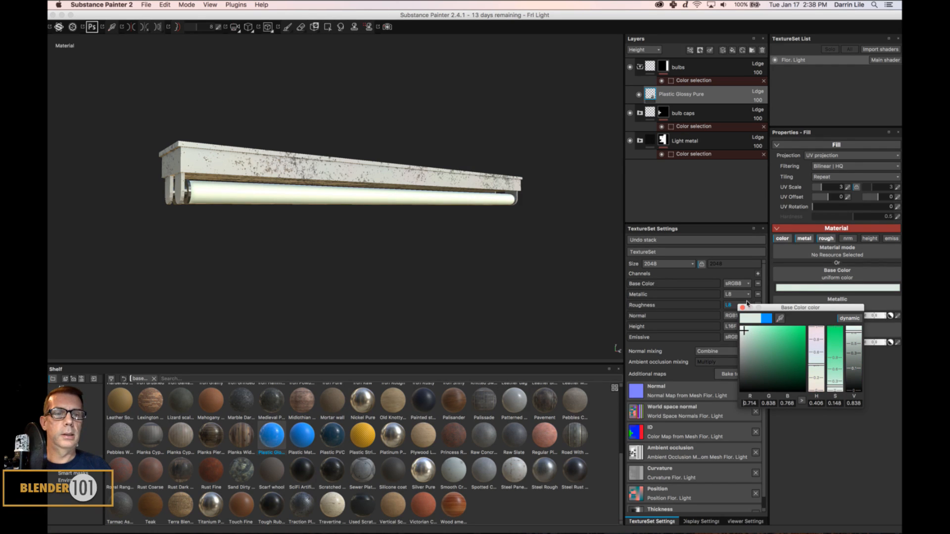
click(743, 308)
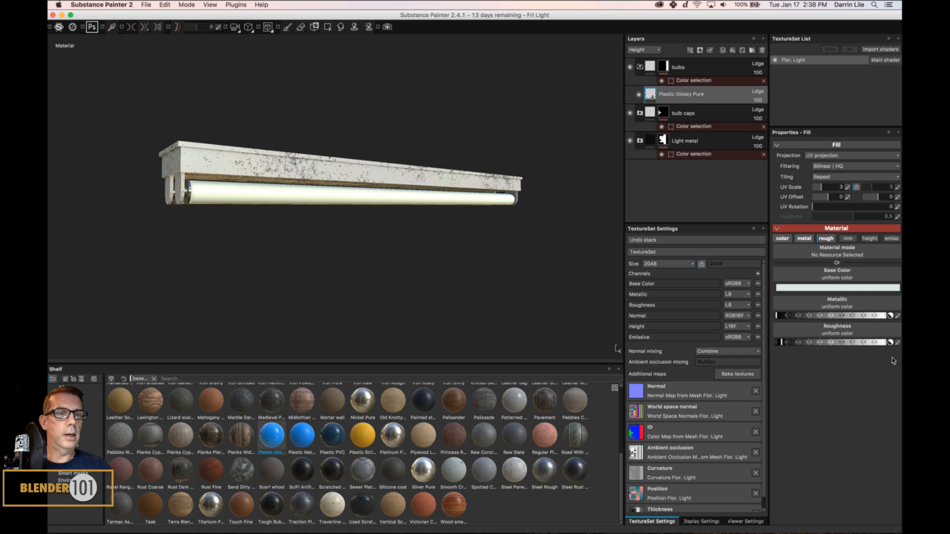
- Enable the emissive channel on the Plastic Glossy Pure layer and set its color to pale green, about RGB 0.572, 0.731, 0.601
click(890, 238)
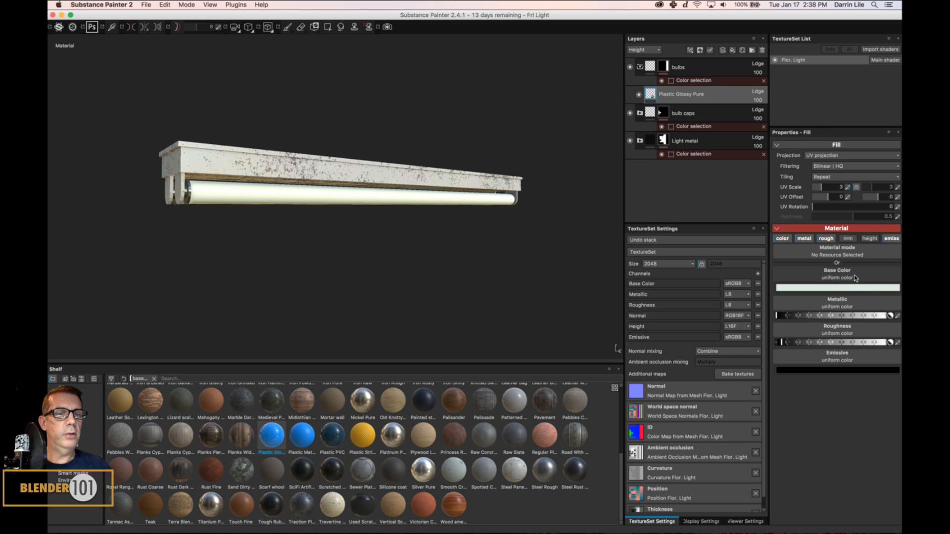
click(788, 370)
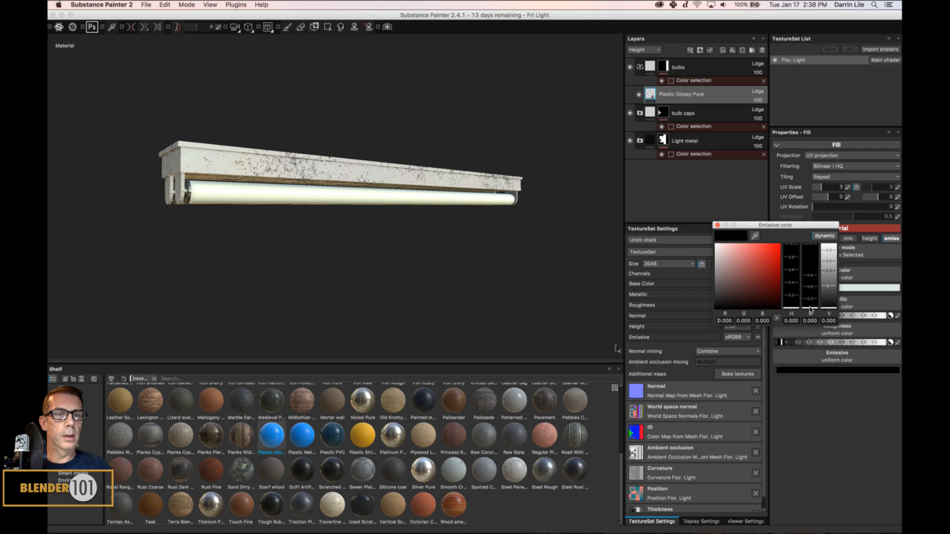
drag(810, 310, 809, 261)
mouse_move(792, 308)
mouse_down()
mouse_move(792, 262)
mouse_move(792, 271)
mouse_up()
drag(835, 308, 793, 286)
drag(754, 261, 721, 253)
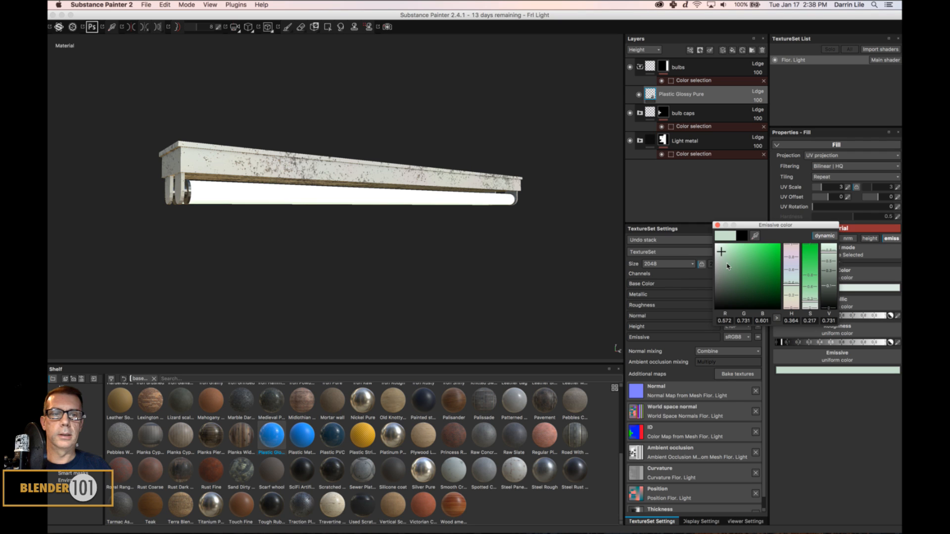
click(717, 225)
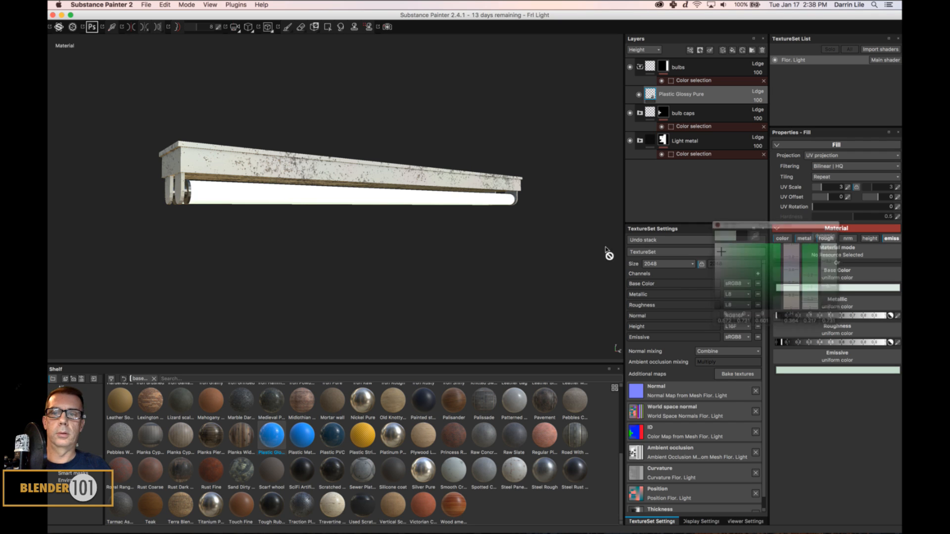
- Save the project and inspect the glowing bulbs and housing from below under different environment lighting
alt+drag(461, 267, 482, 260)
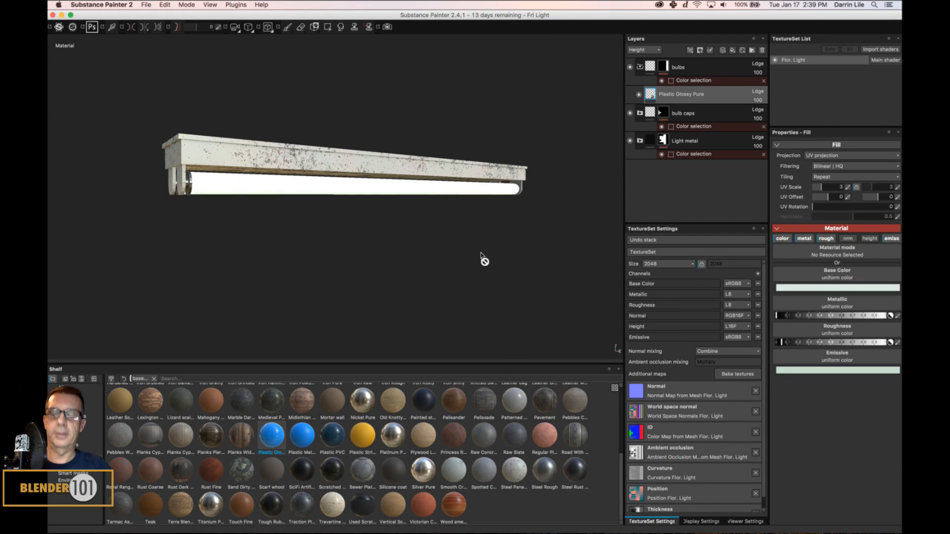
key(super+s)
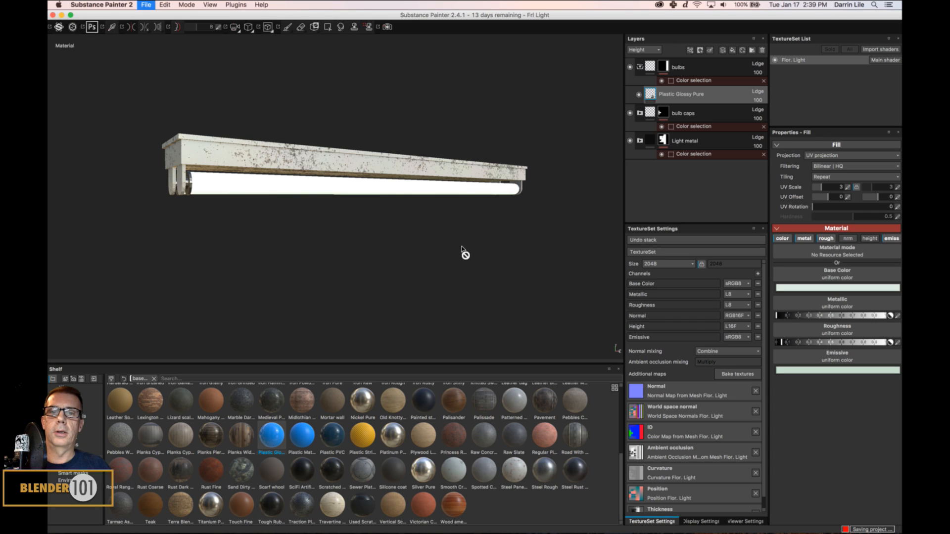
alt+drag(465, 278, 468, 299)
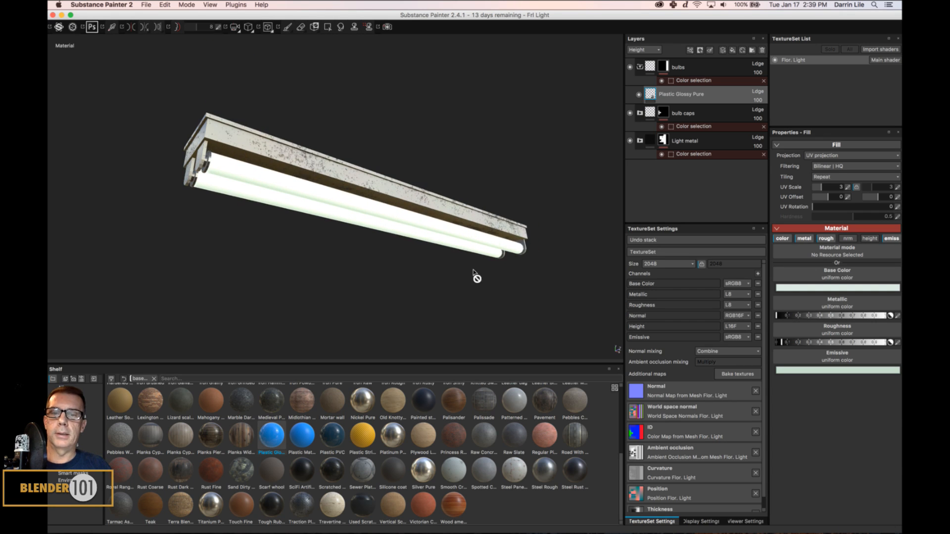
shift+right_drag(398, 203, 310, 244)
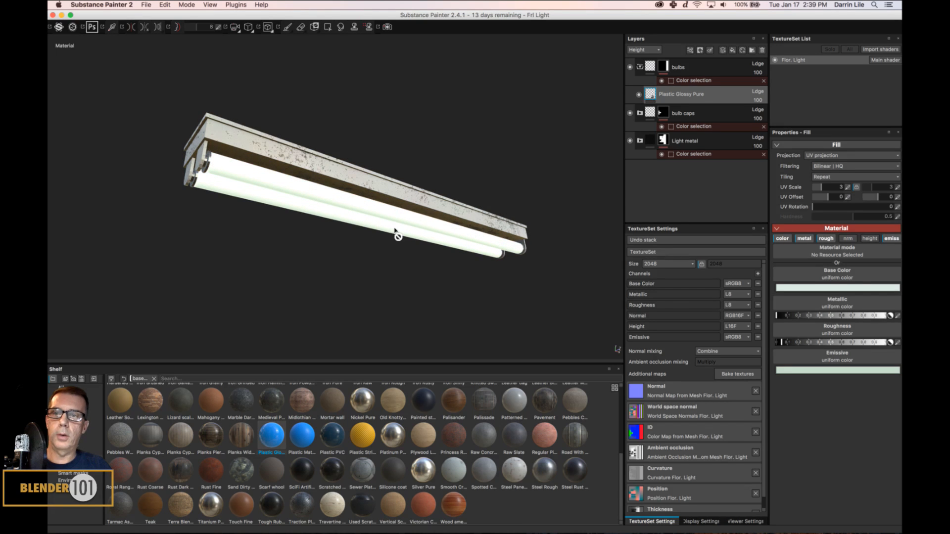
alt+drag(493, 163, 506, 346)
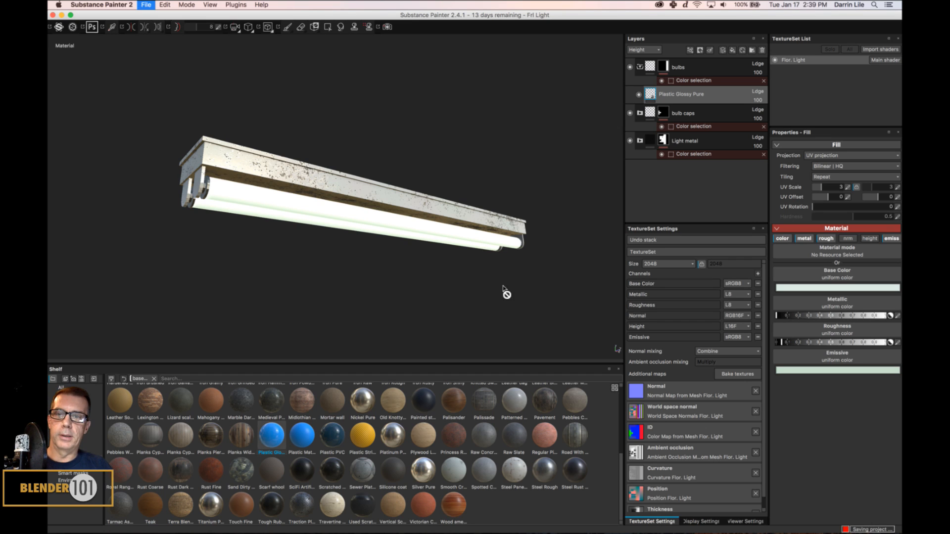
- Start a texture export and set its configuration to Unity 5 (Standard Metallic)
click(146, 6)
click(178, 130)
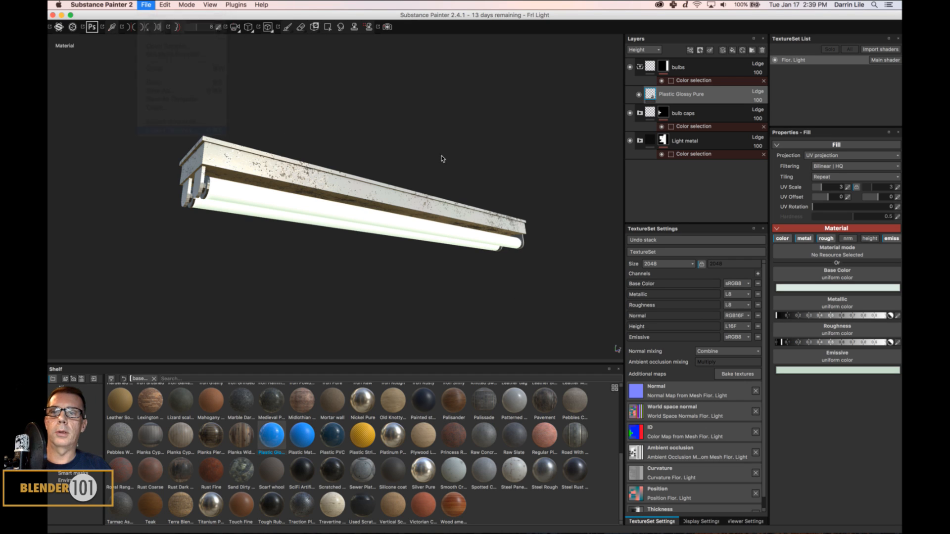
click(393, 166)
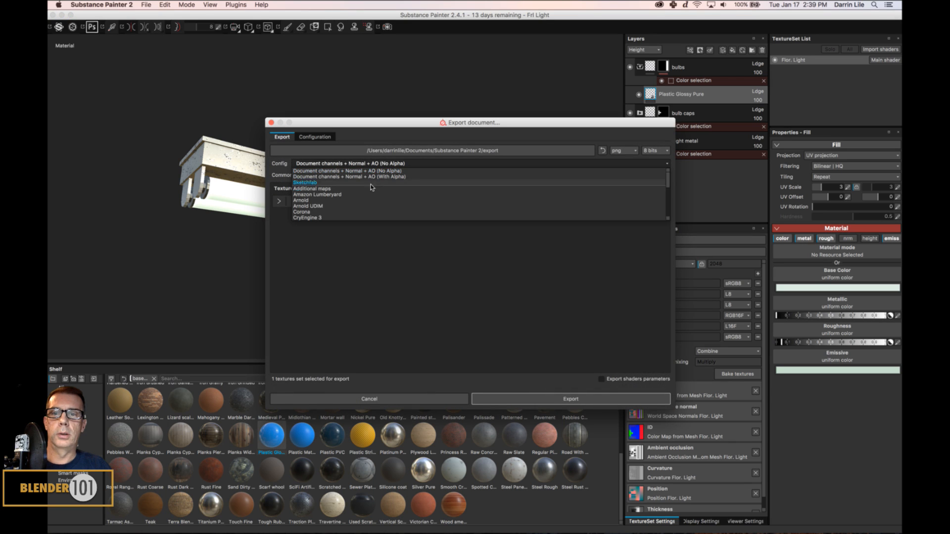
scroll(346, 196, down, 5)
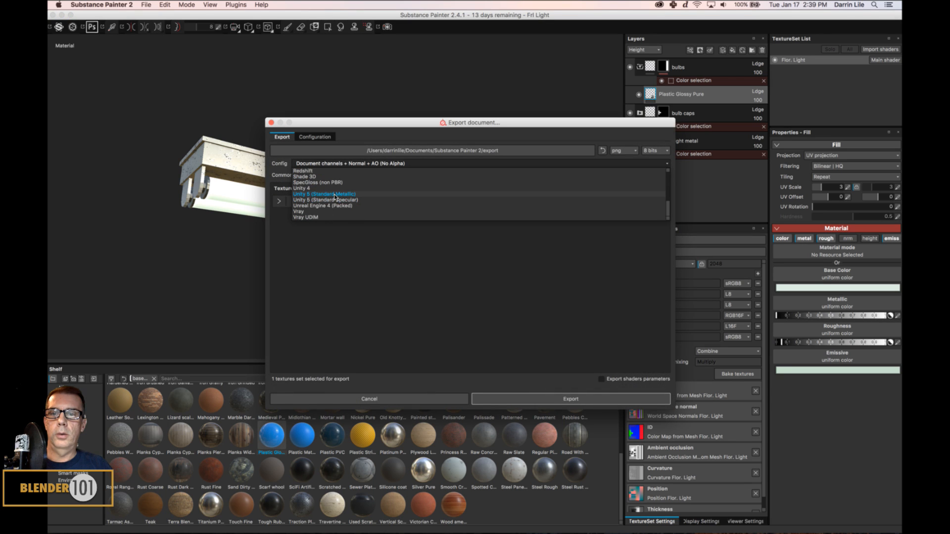
click(333, 194)
- Set the export destination to a new folder named "Flr Light" and expand the Flor. Light texture set's list of maps
click(389, 151)
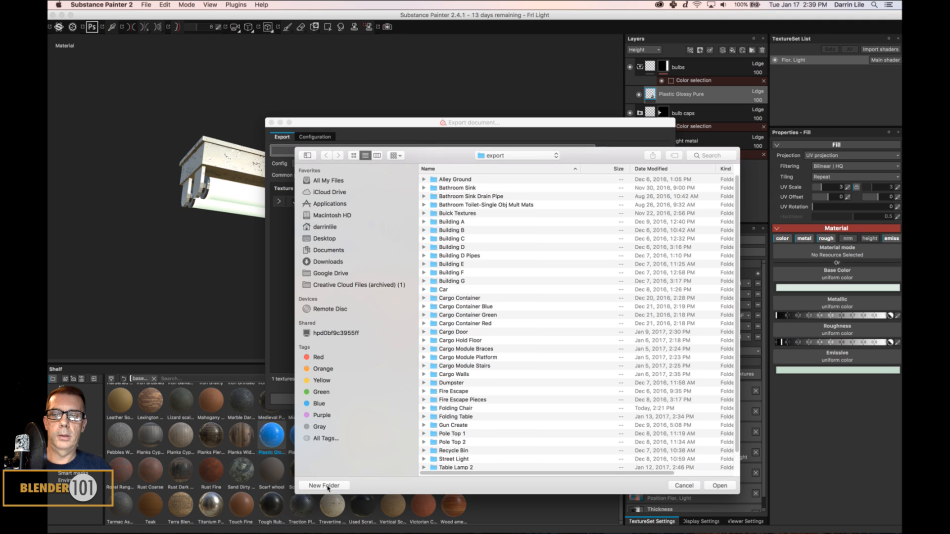
click(324, 486)
text(Flr Light)
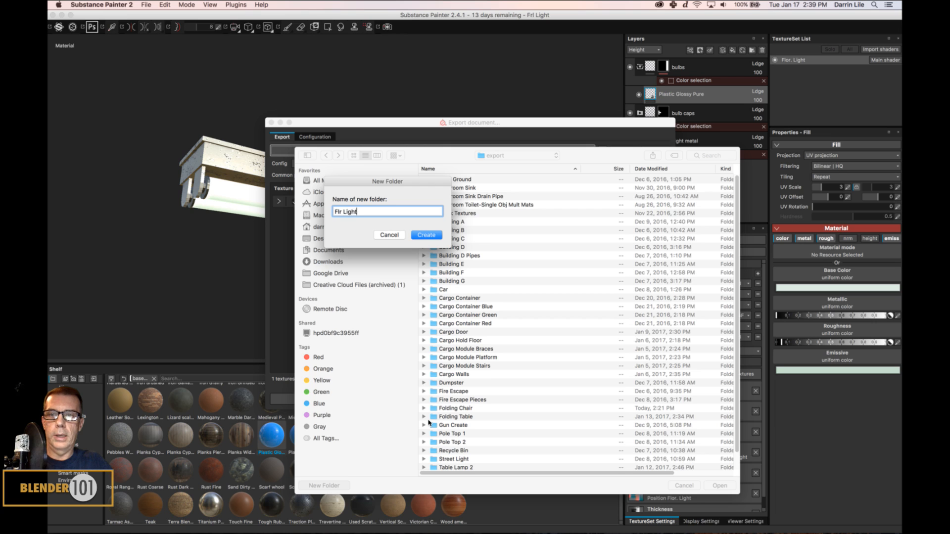
key(Return)
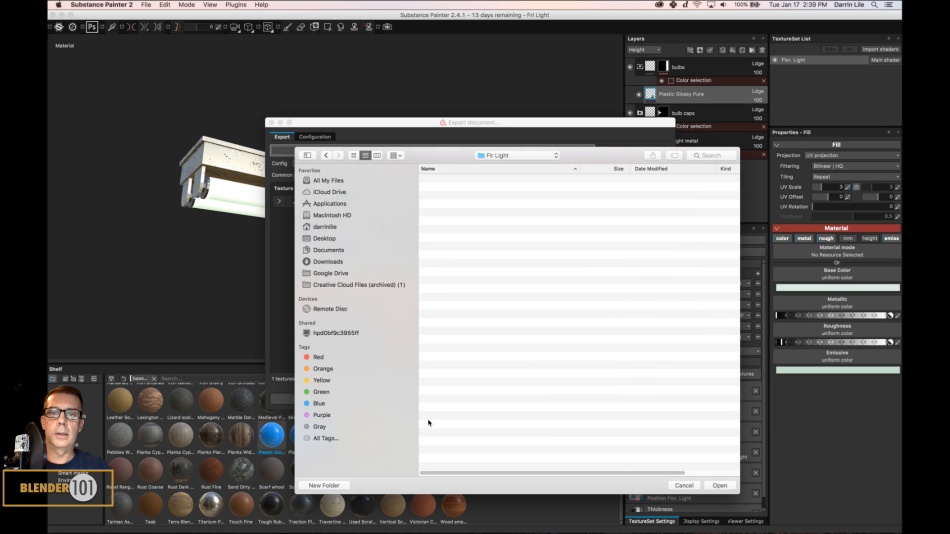
click(718, 486)
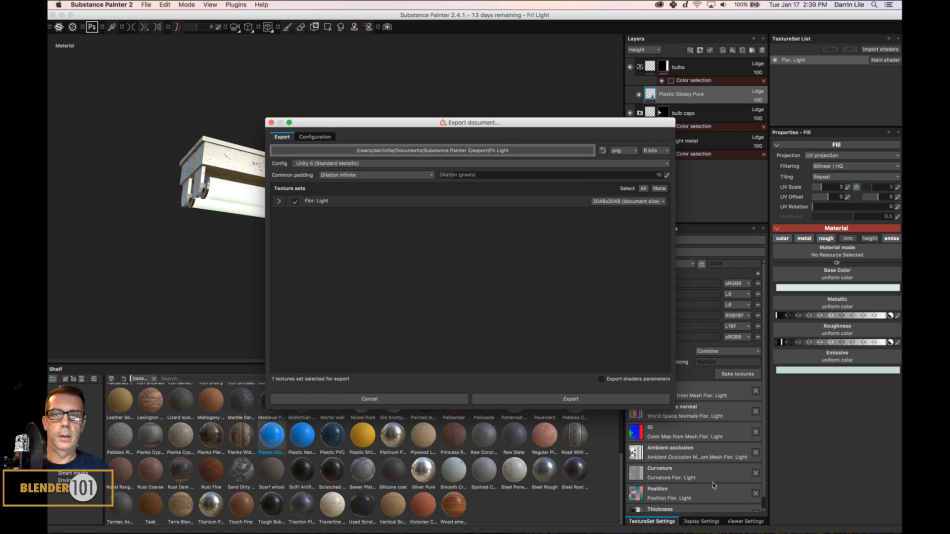
click(279, 202)
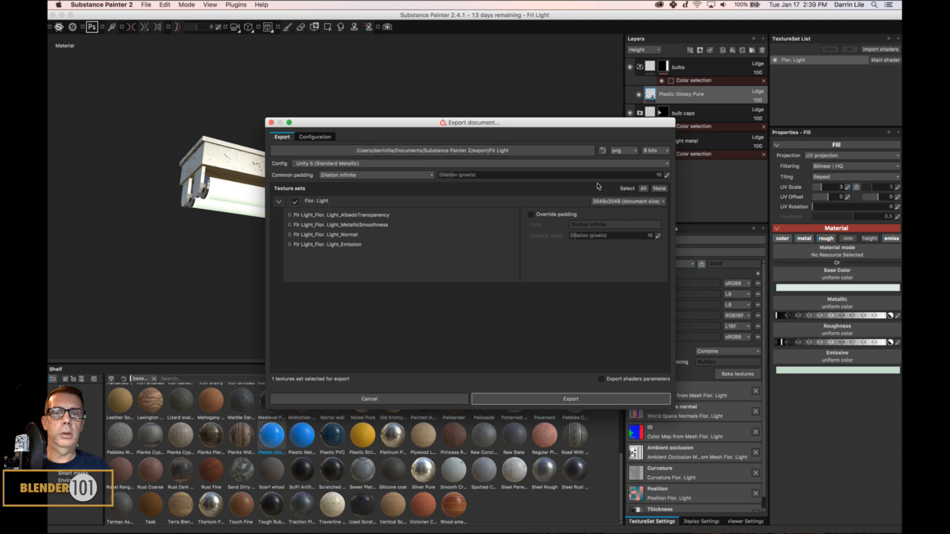
- Export the Flor. Light maps, dismiss the export message and switch to Unity
click(558, 399)
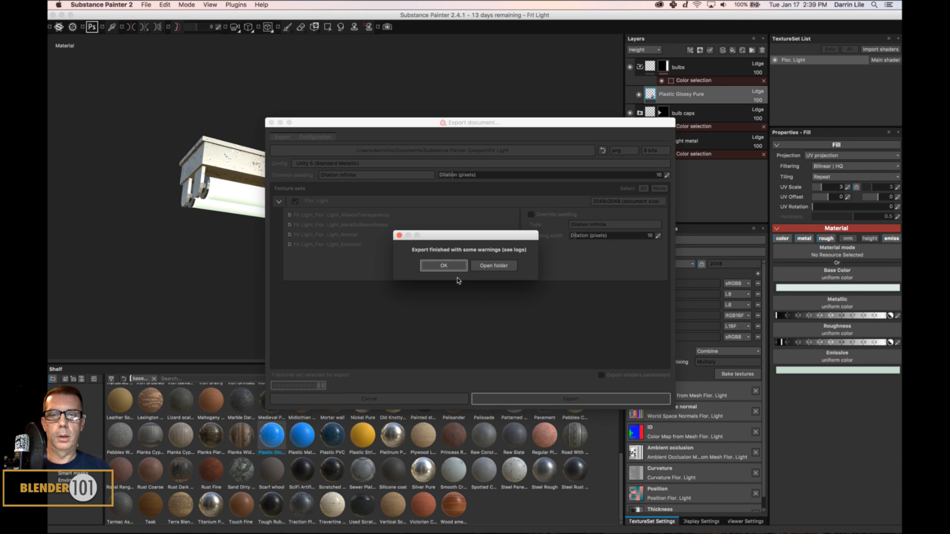
click(447, 266)
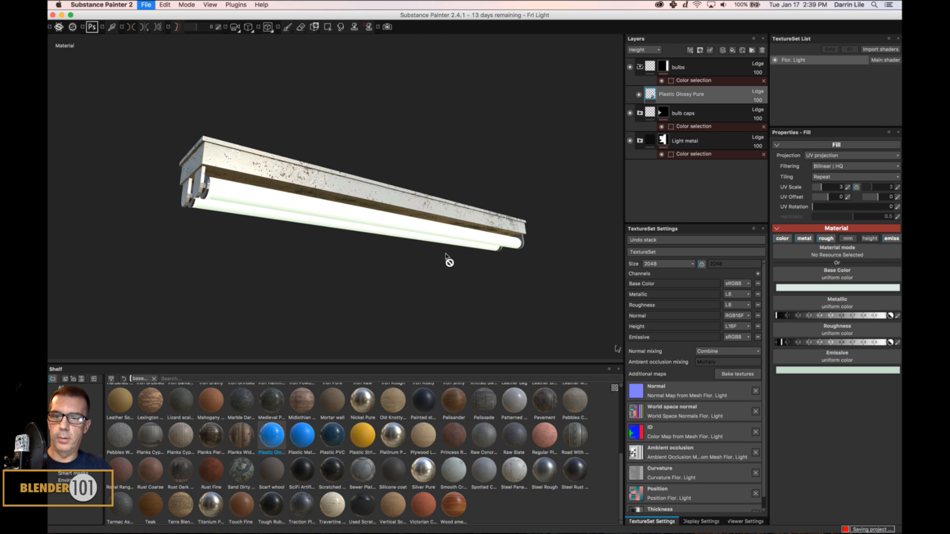
click(413, 525)
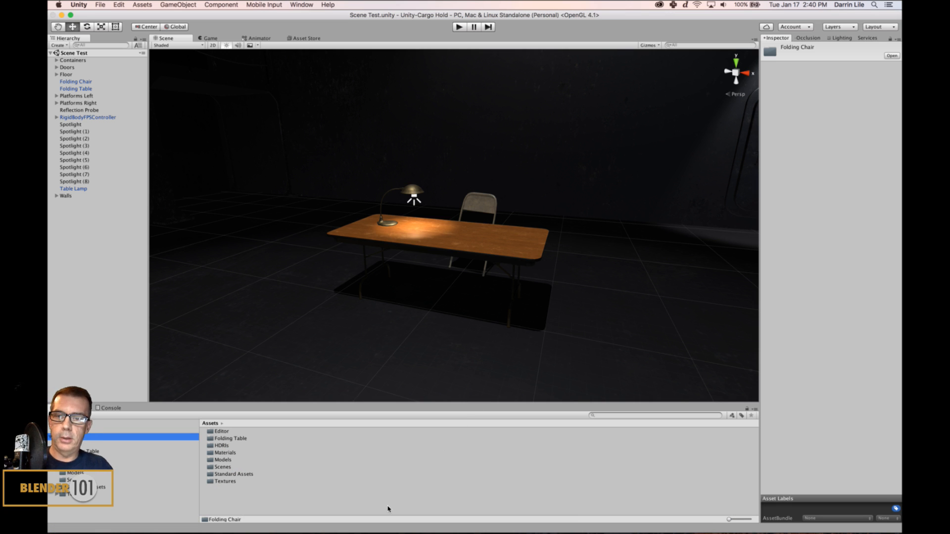
- Switch to Finder and import all the Flr Light texture maps from the export folder into the Unity project's Assets
key(super+Tab)
key(super+Tab)
key(super+Tab)
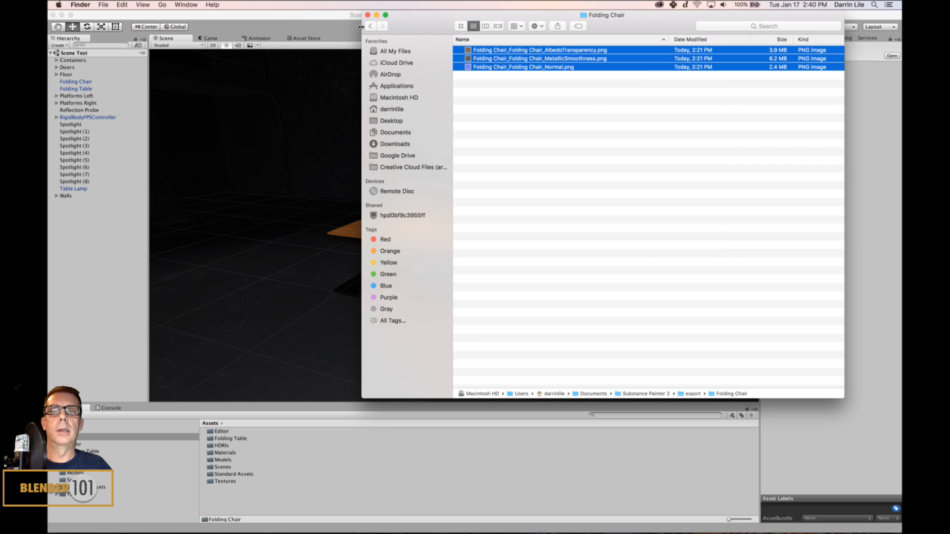
click(371, 26)
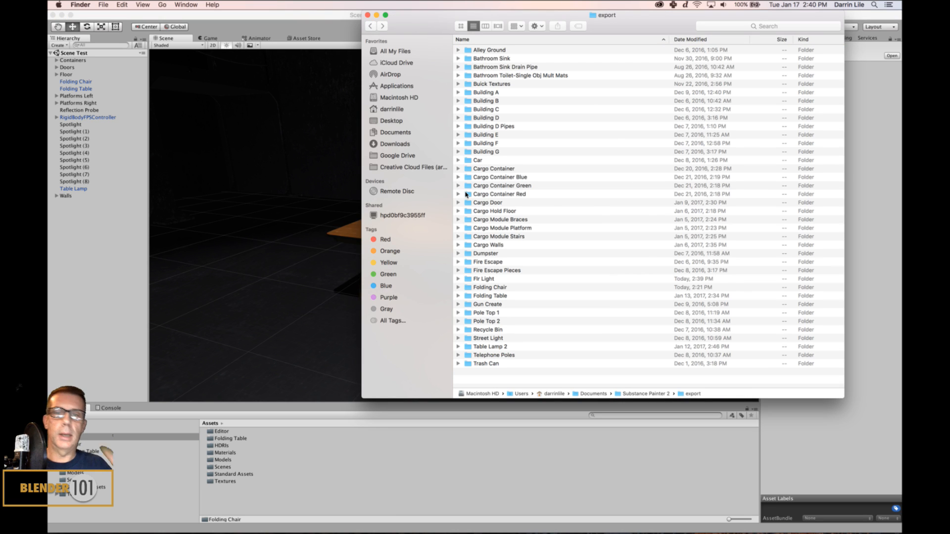
double_click(494, 277)
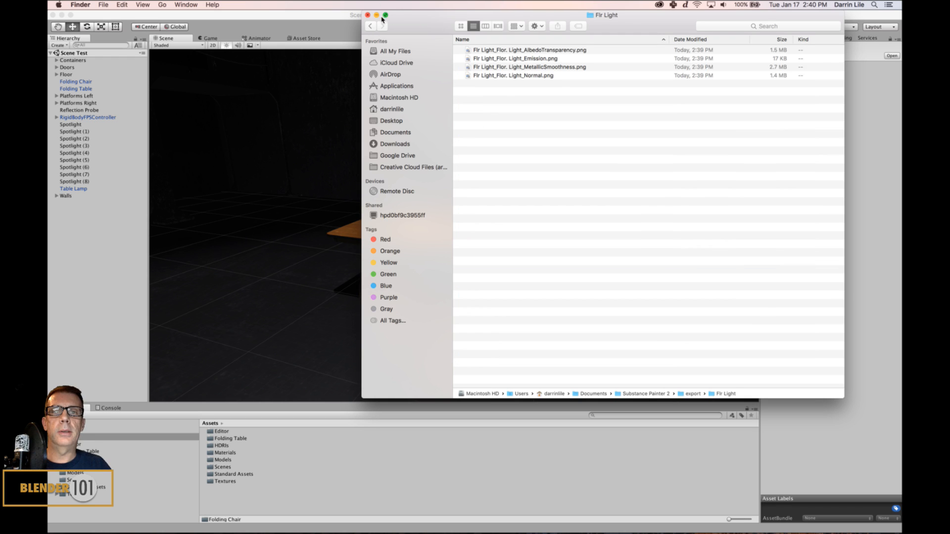
click(504, 51)
key(super+a)
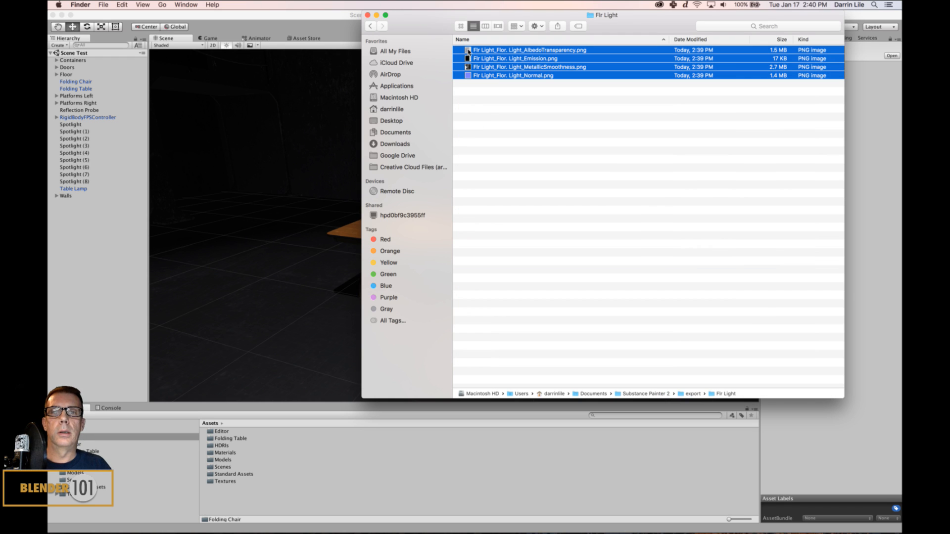
drag(468, 51, 334, 255)
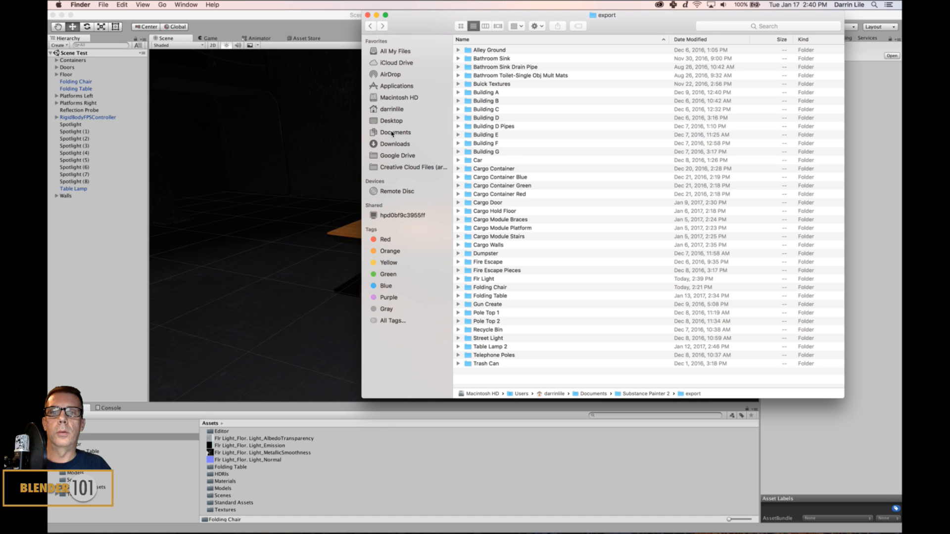
- Import Flr Light.fbx from the Cargo Hold folder inside Documents > HM&SB into the Unity project's Assets
click(392, 133)
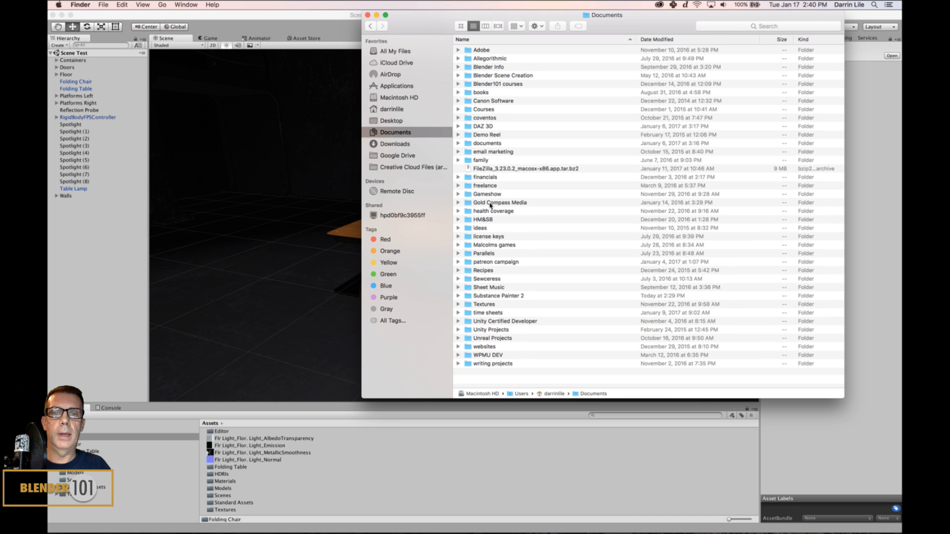
double_click(488, 219)
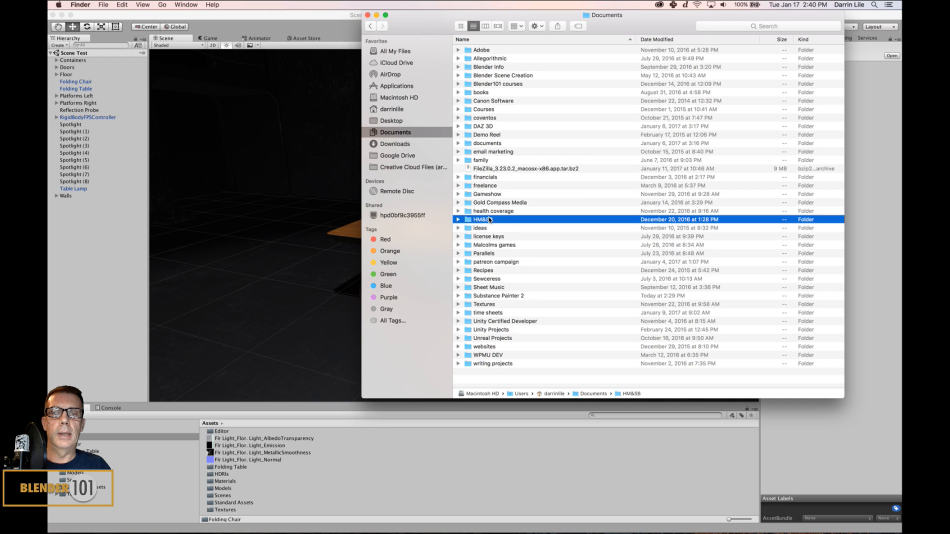
double_click(487, 143)
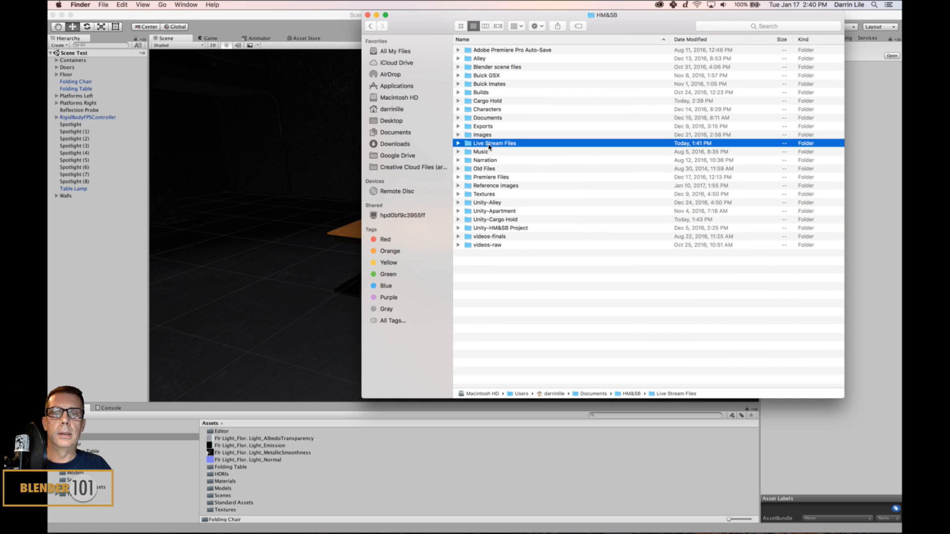
click(370, 26)
double_click(488, 100)
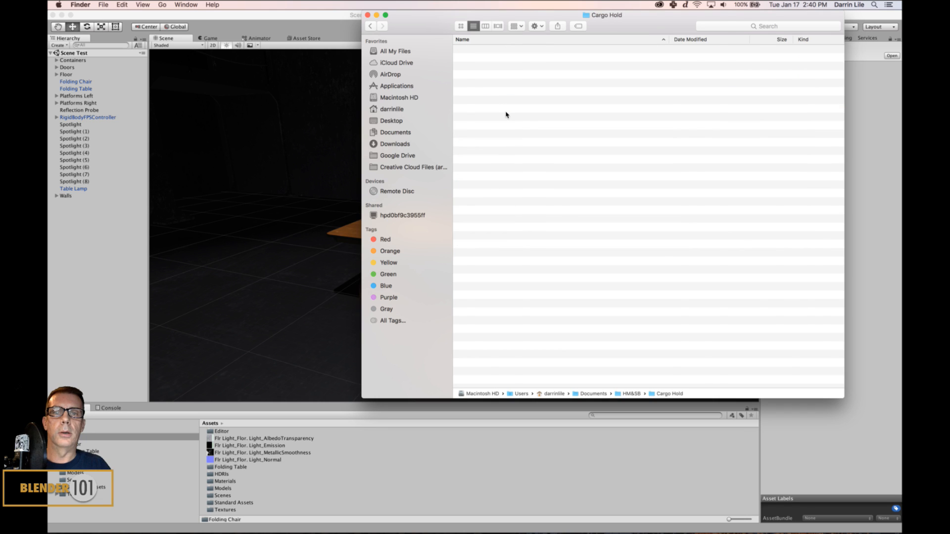
scroll(512, 205, down, 2)
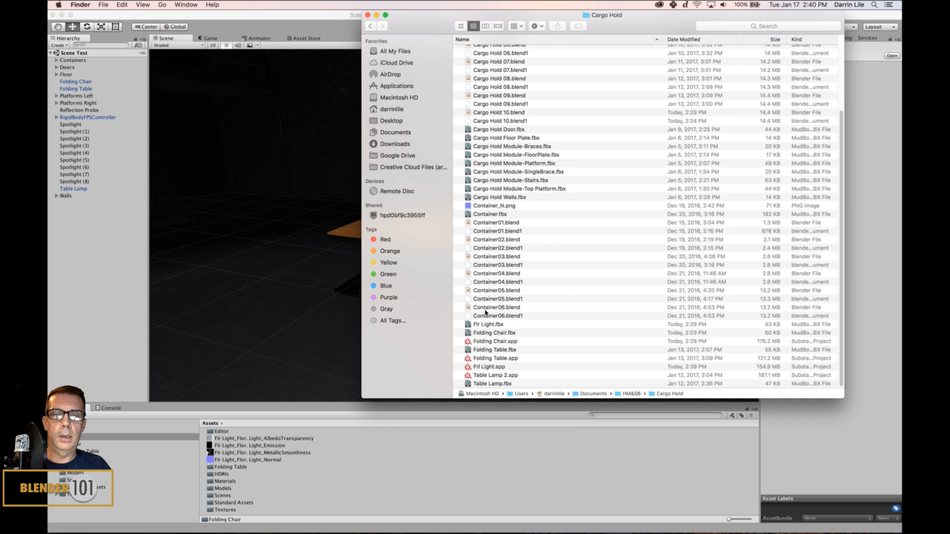
drag(483, 323, 401, 454)
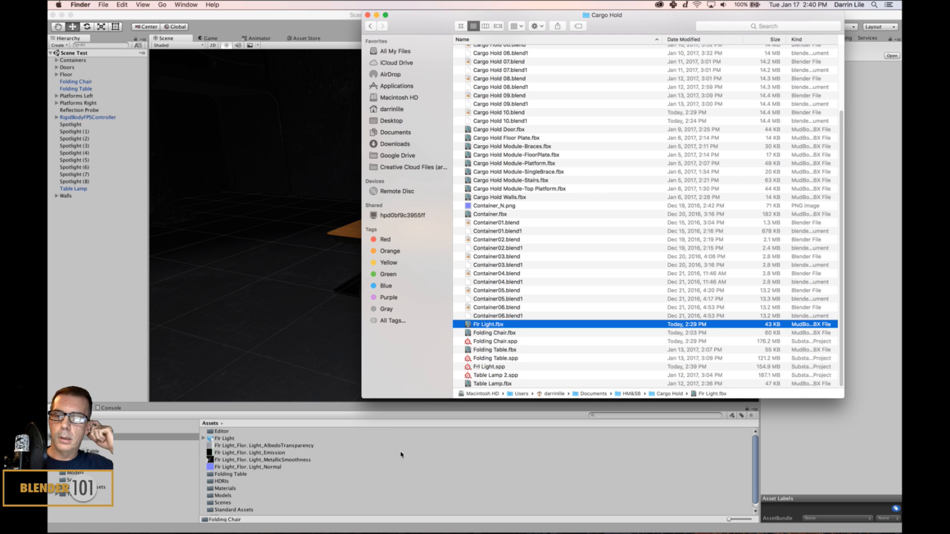
- Switch to Unity, add the Flr Light model to the Scene Test scene and frame it from below
click(315, 15)
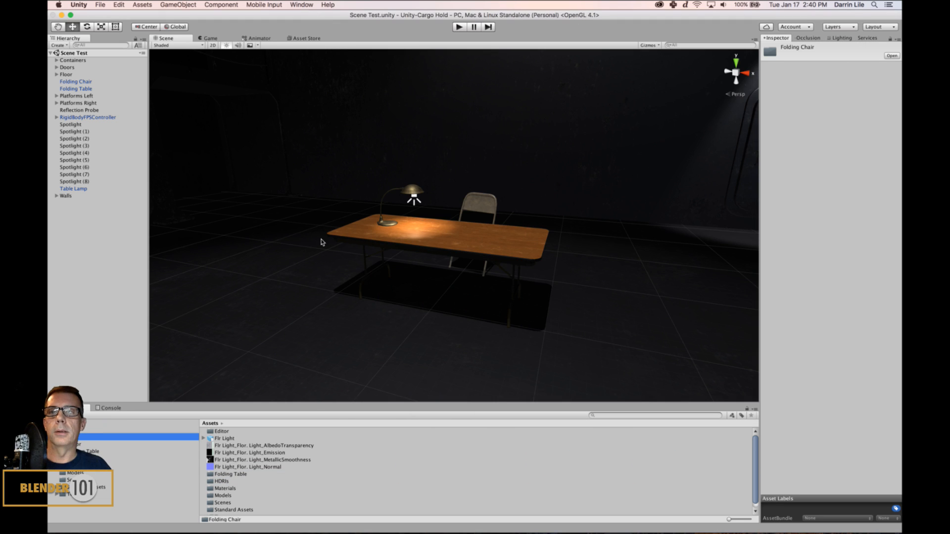
drag(212, 438, 98, 276)
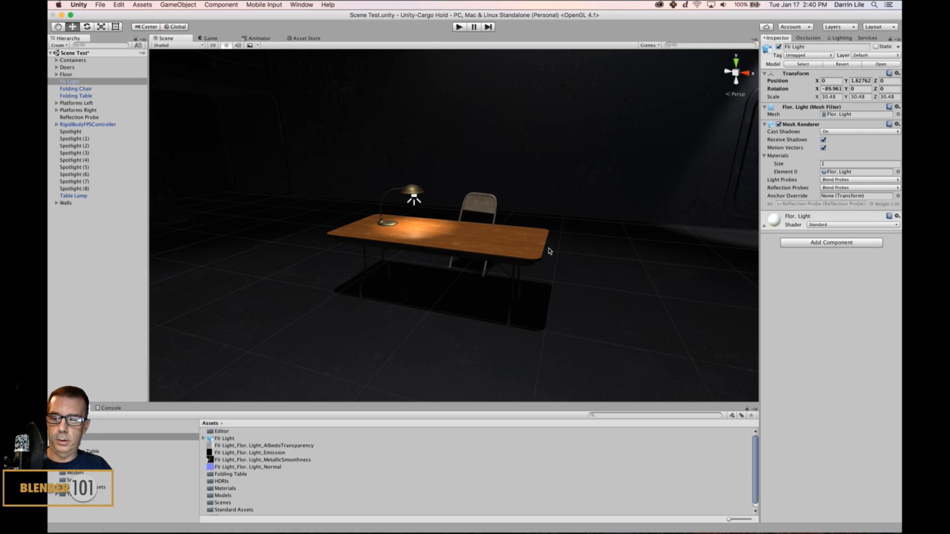
key(f)
scroll(522, 257, down, 3)
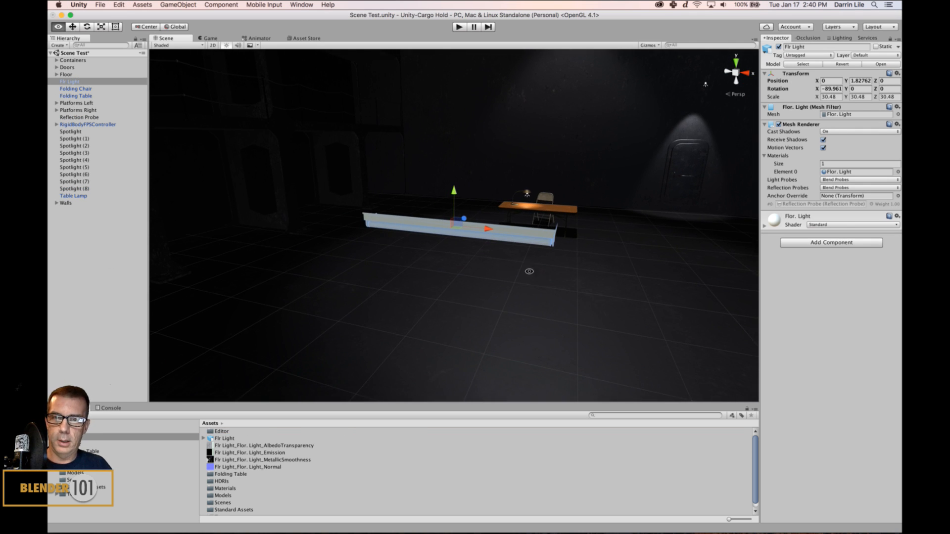
alt+drag(529, 272, 458, 227)
- Set the albedo color of the fixture's Flor. Light material to white, RGB 255, 255, 255
click(764, 225)
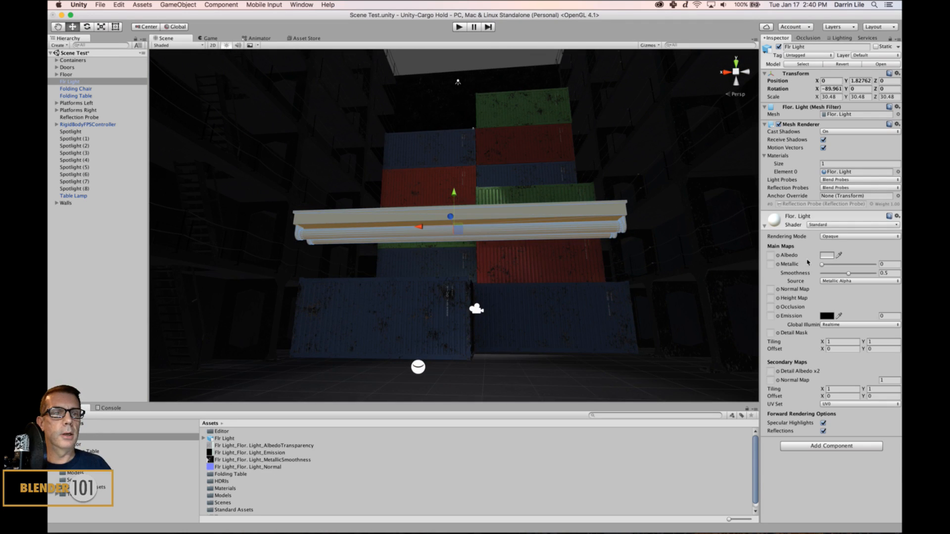
click(827, 255)
drag(664, 240, 580, 181)
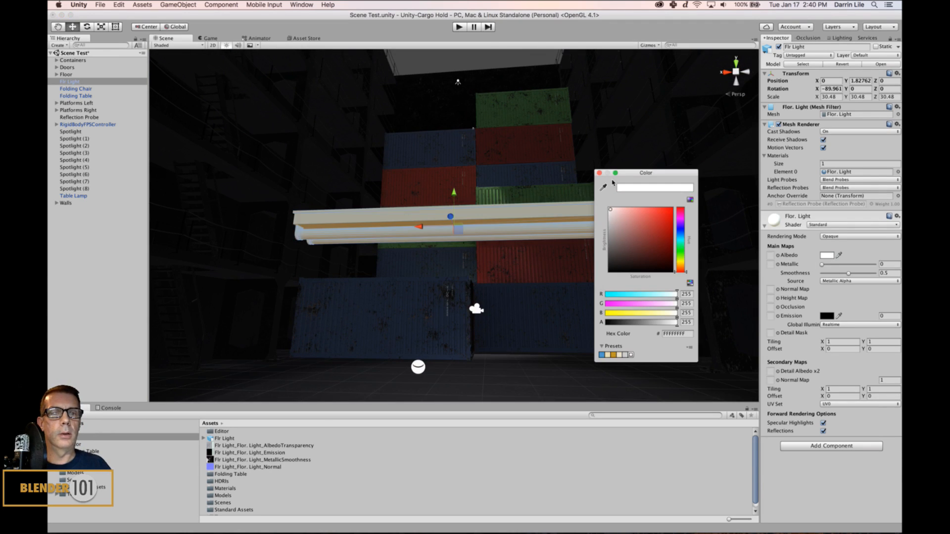
click(598, 173)
click(690, 260)
alt+drag(667, 276, 601, 275)
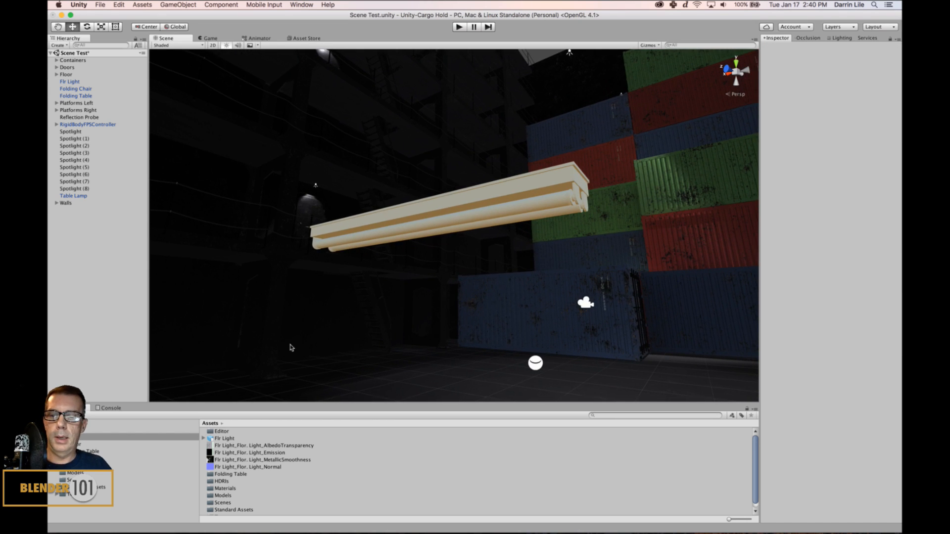
- Assign the AlbedoTransparency map to Albedo and the MetallicSmoothness map to Metallic on the Flor. Light material
click(226, 440)
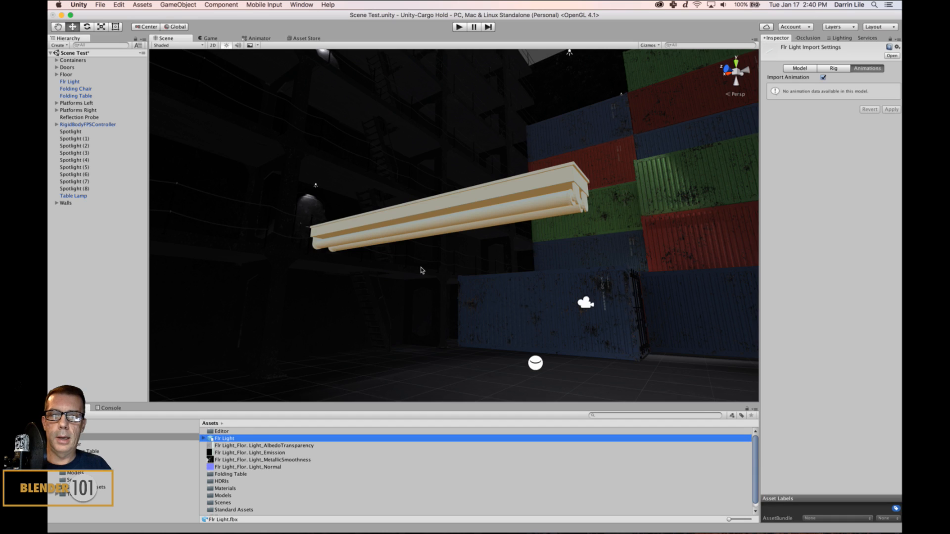
click(440, 221)
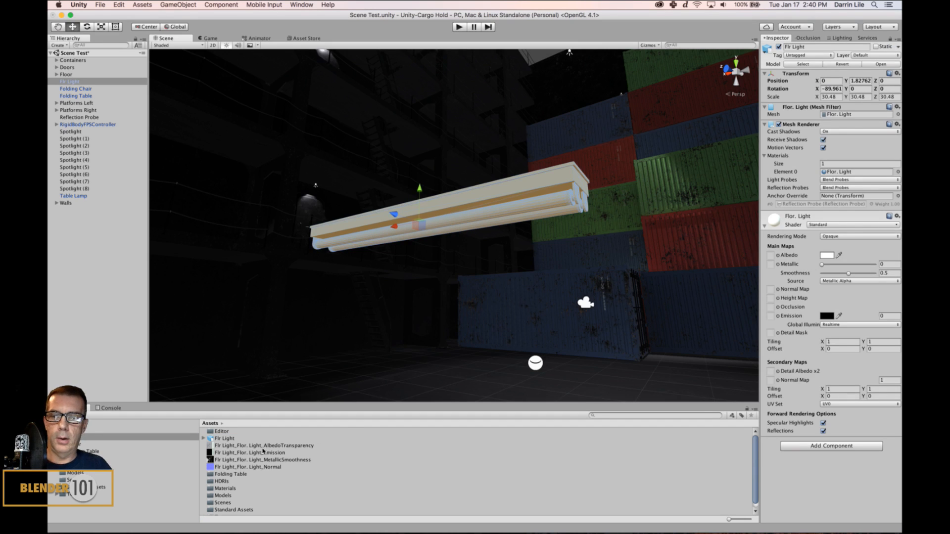
drag(263, 447, 771, 255)
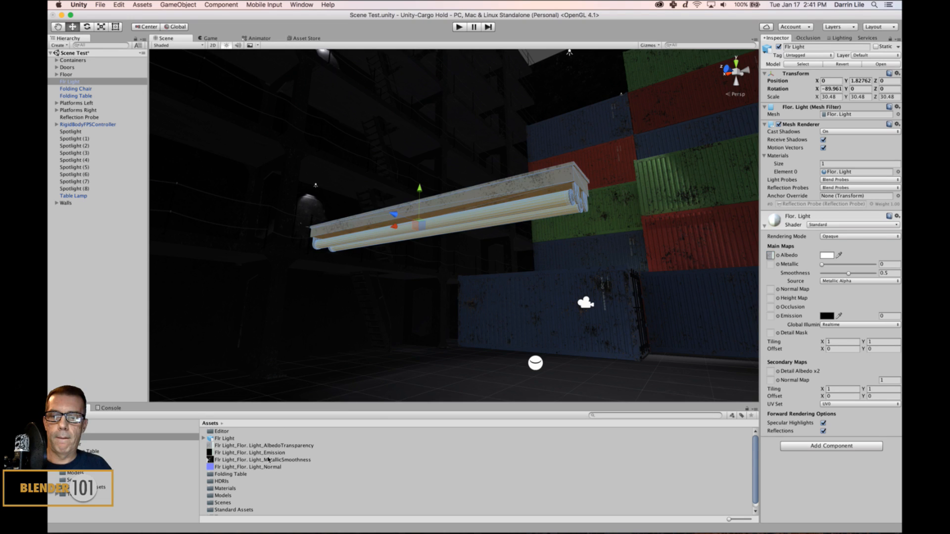
drag(269, 460, 770, 266)
- Assign the Normal map to the Flor. Light material, fix its normal map import type, and assign the Emission map to Emission
drag(278, 467, 773, 318)
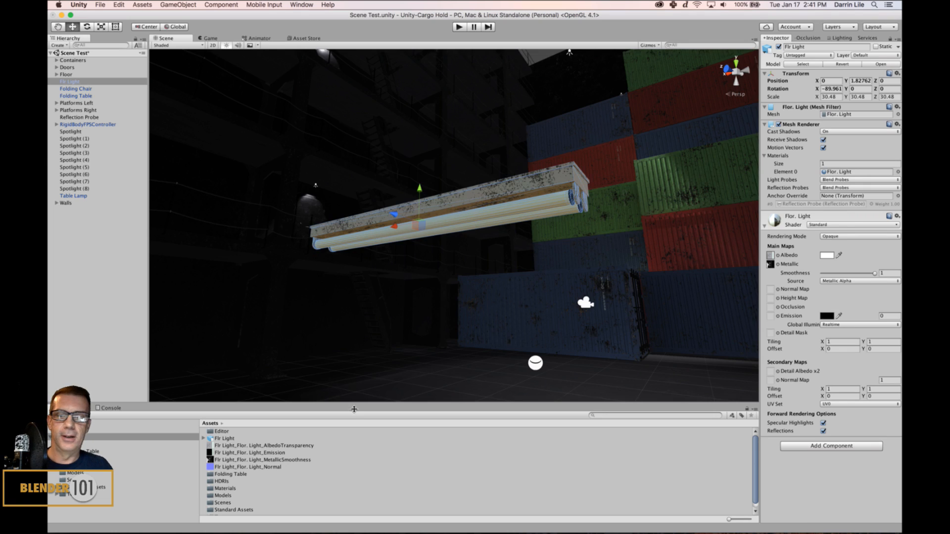
mouse_move(234, 468)
mouse_down()
mouse_move(841, 283)
mouse_move(775, 297)
mouse_move(771, 289)
mouse_up()
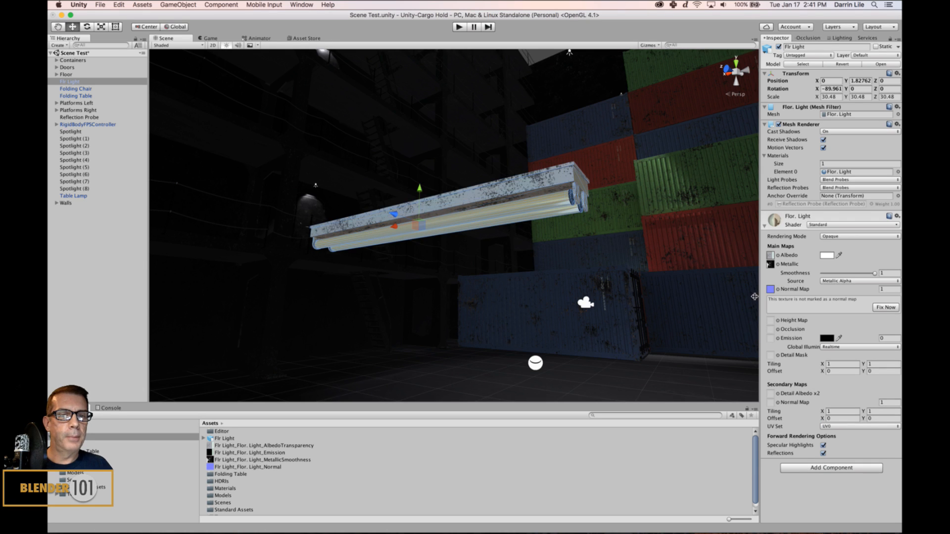
click(886, 307)
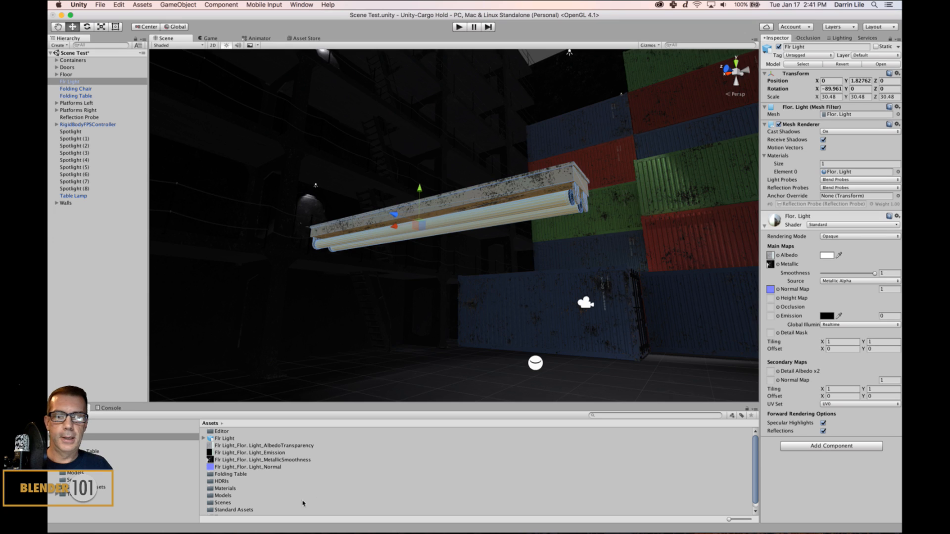
drag(211, 453, 772, 316)
click(666, 296)
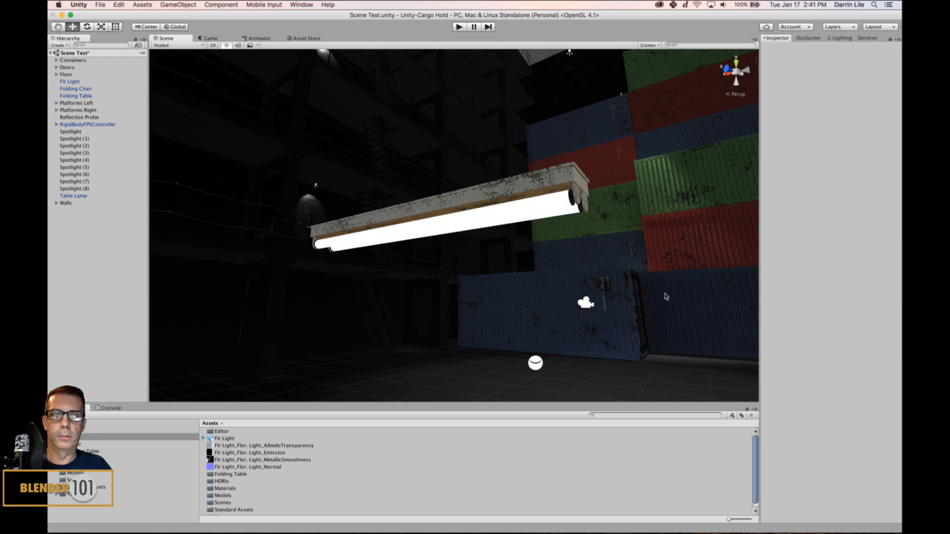
- Turn off scene lighting in the Scene view and look at the fixture against the cargo hold's platforms
alt+drag(616, 297, 447, 302)
scroll(449, 279, down, 5)
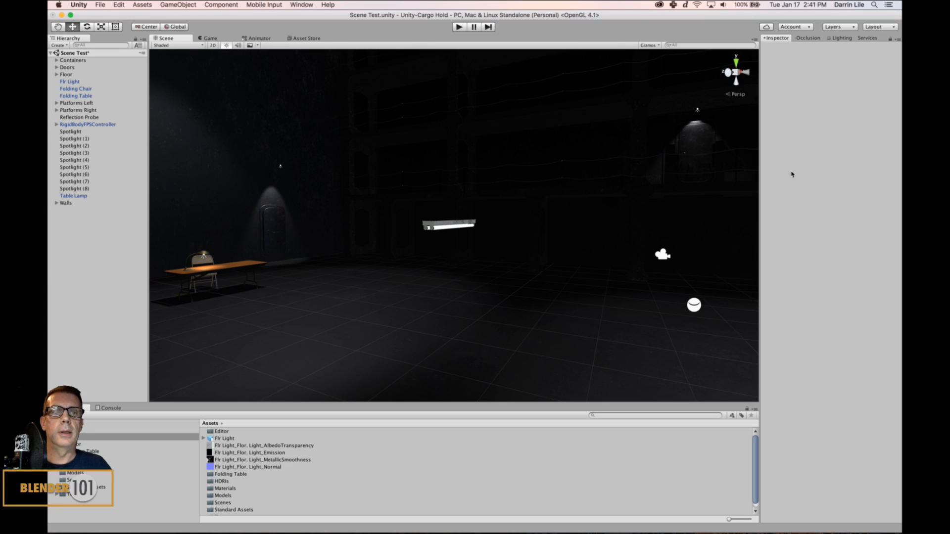
click(226, 46)
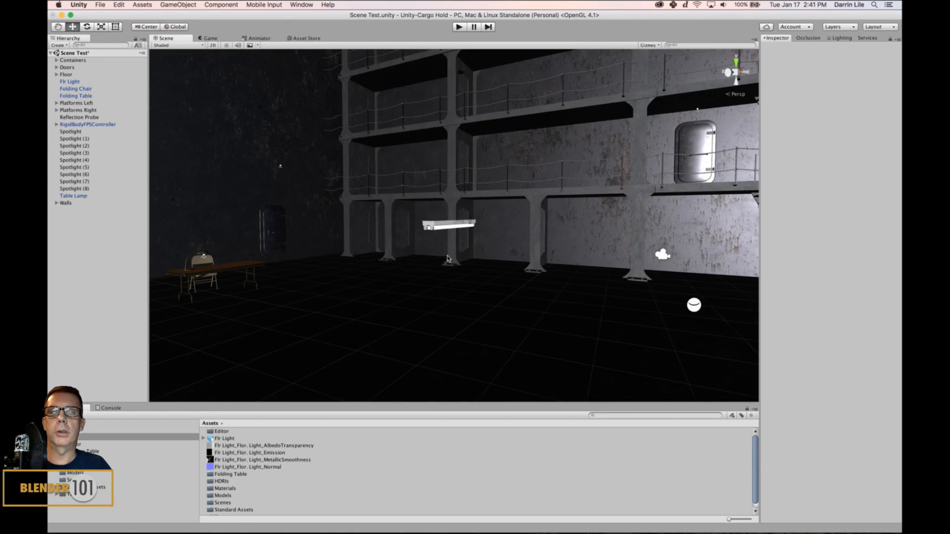
alt+drag(448, 259, 455, 274)
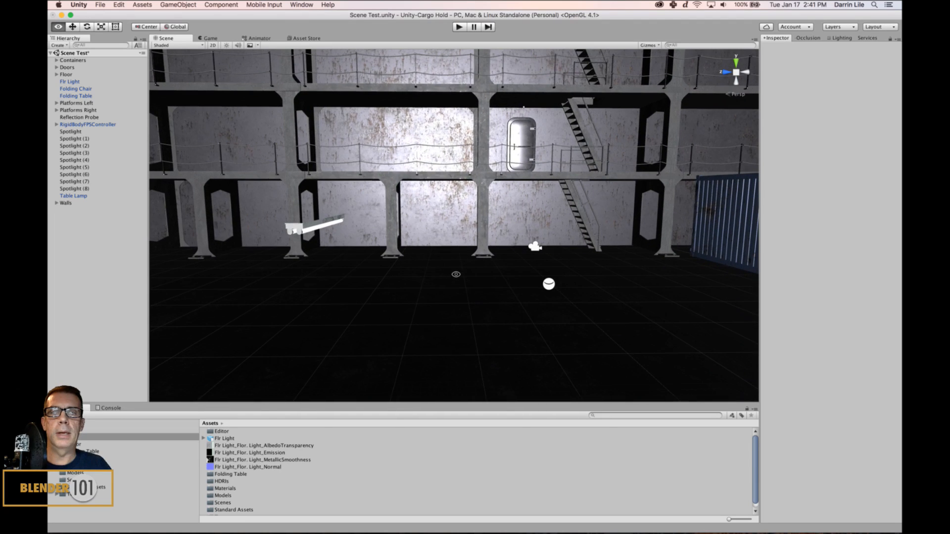
middle_drag(403, 243, 393, 282)
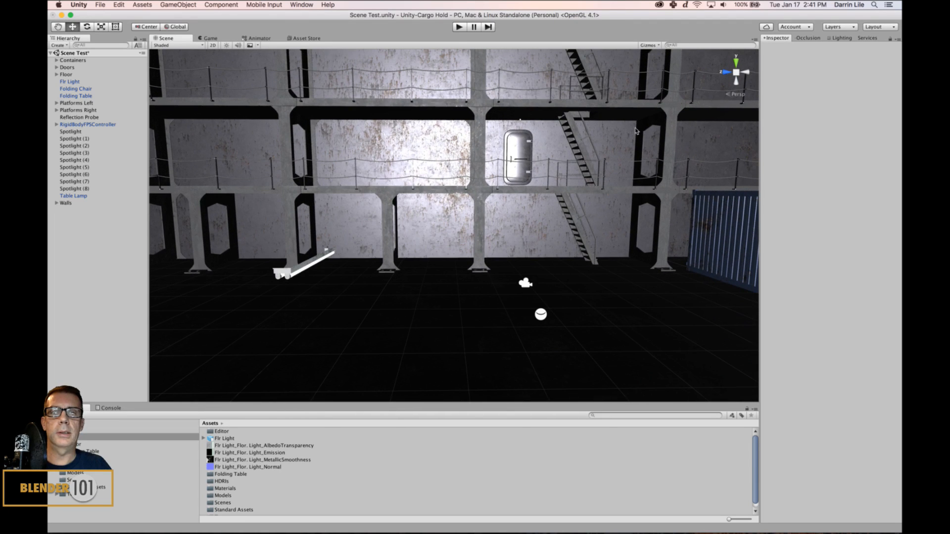
- Enlarge the 3D gizmo icons shown in the Scene view
click(649, 46)
drag(702, 58, 711, 57)
click(655, 45)
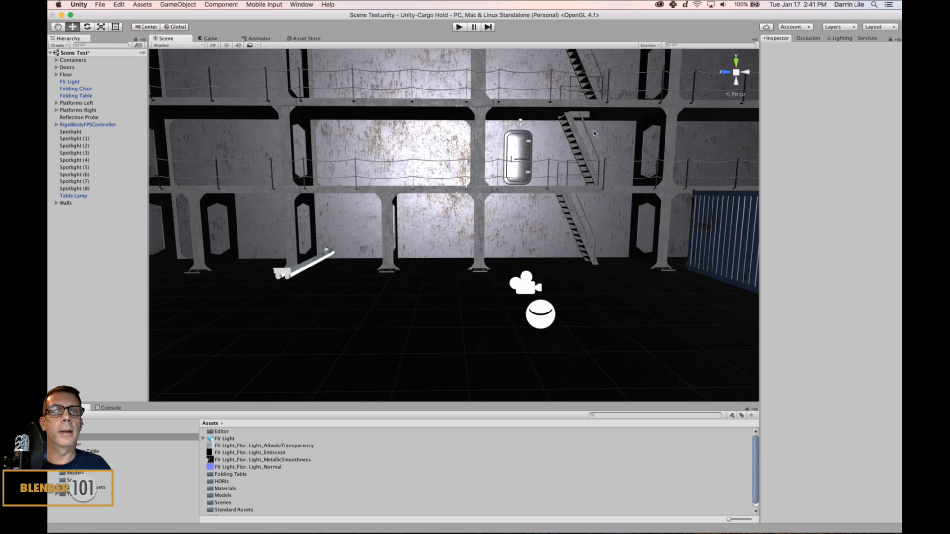
- Select Spotlight (5) above the door beside the stairs and frame it together with the fluorescent fixture
alt+drag(572, 162, 423, 200)
scroll(576, 129, down, 5)
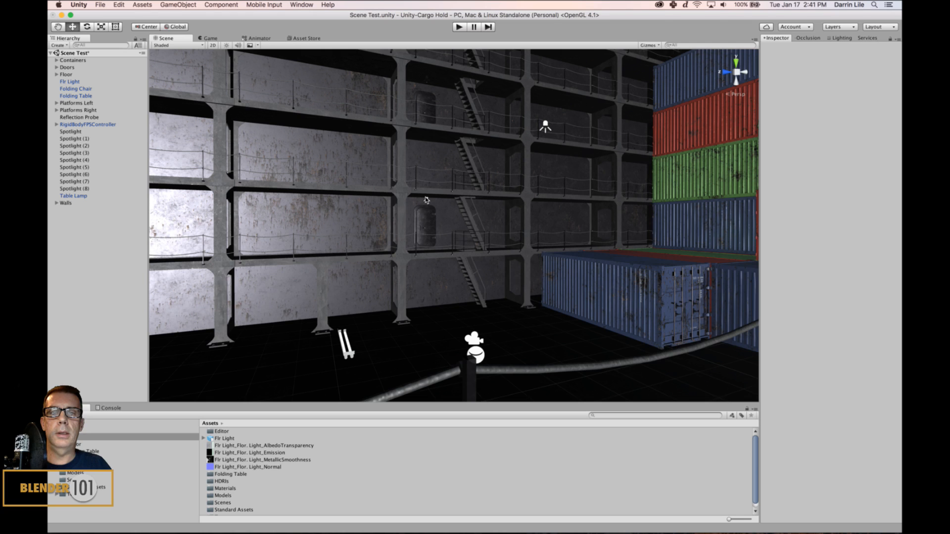
click(426, 201)
key(f)
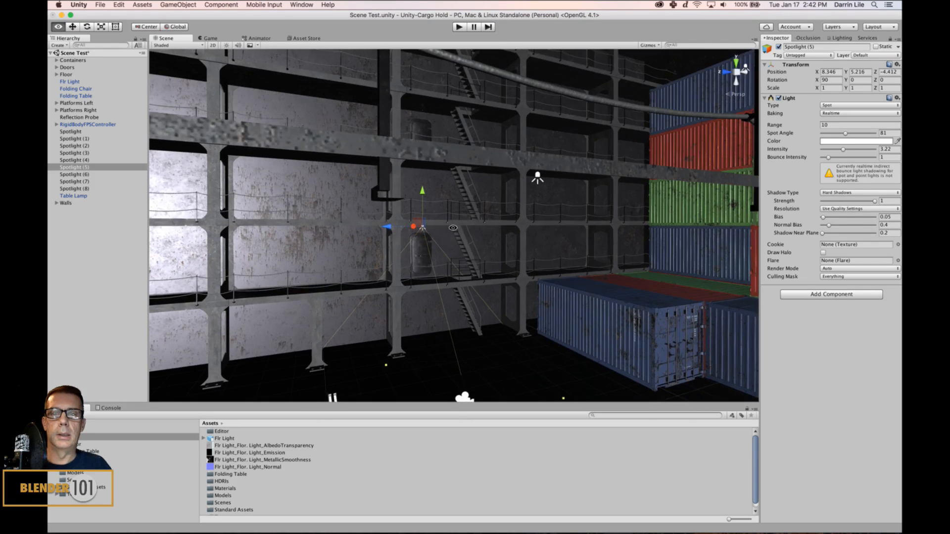
alt+drag(448, 230, 450, 214)
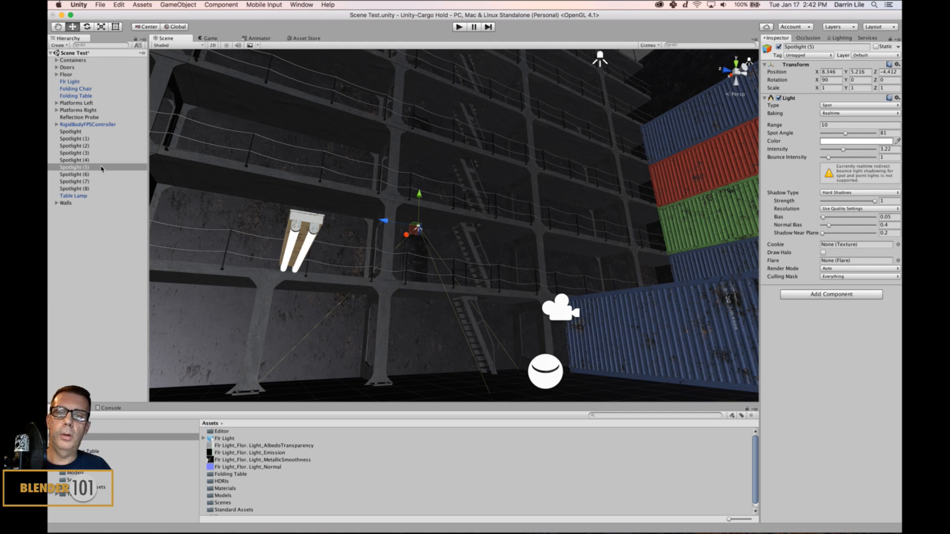
- Rotate the fluorescent fixture parallel to the platforms by setting its Z rotation to -90
alt+drag(378, 270, 469, 276)
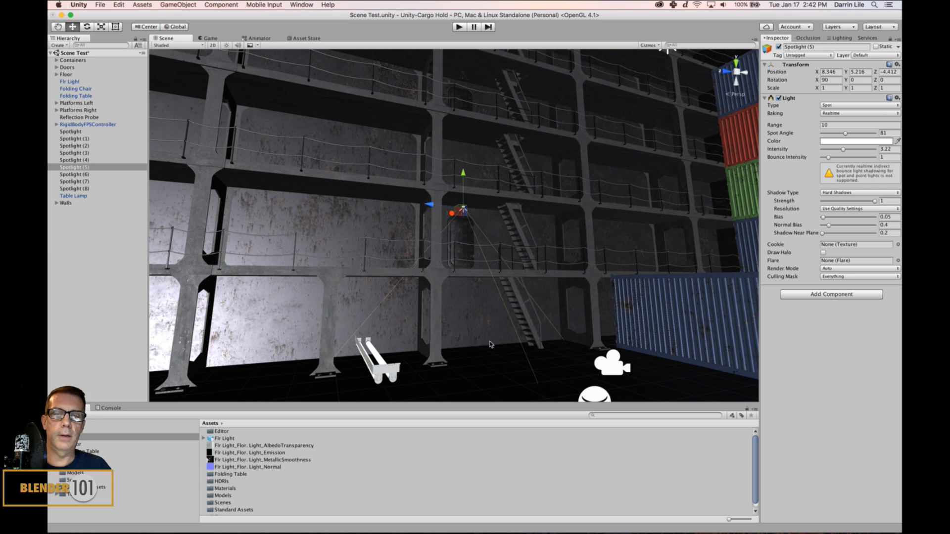
click(381, 368)
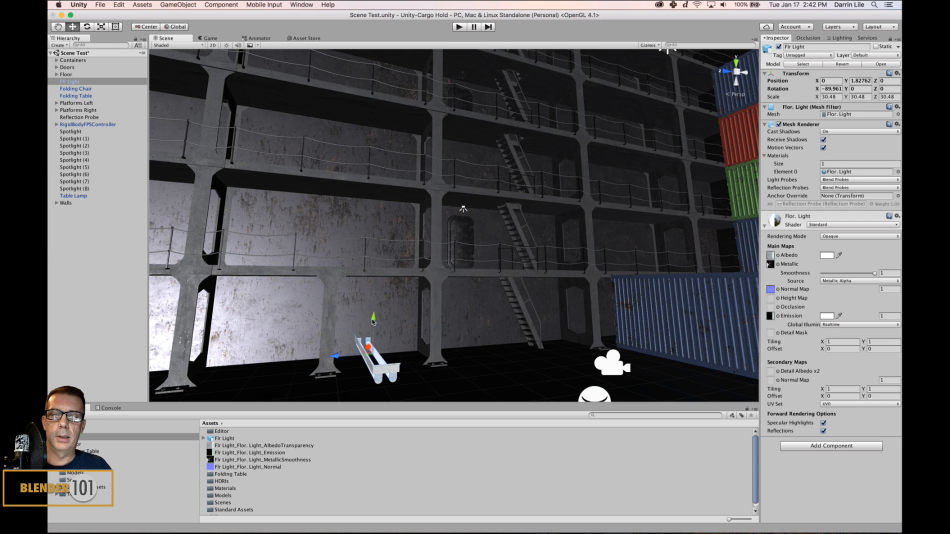
key(e)
drag(352, 362, 405, 359)
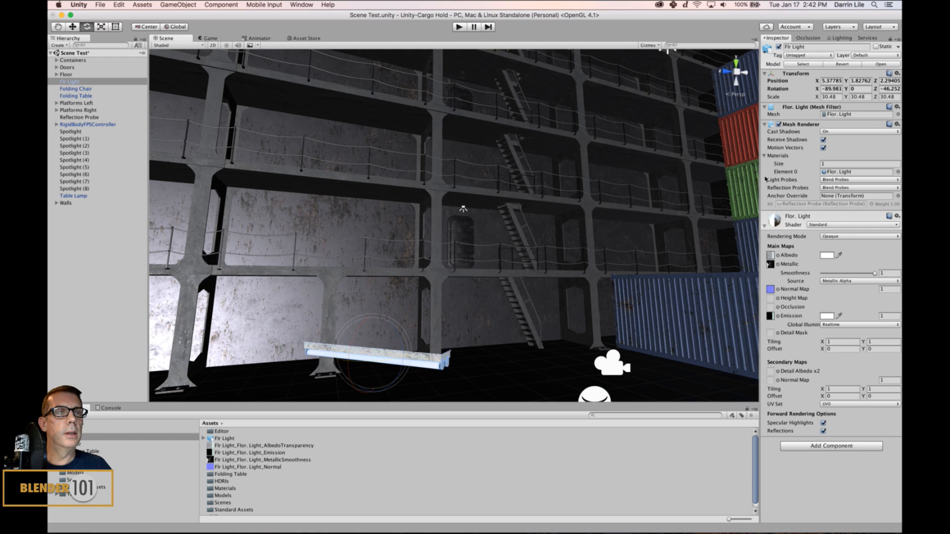
click(889, 88)
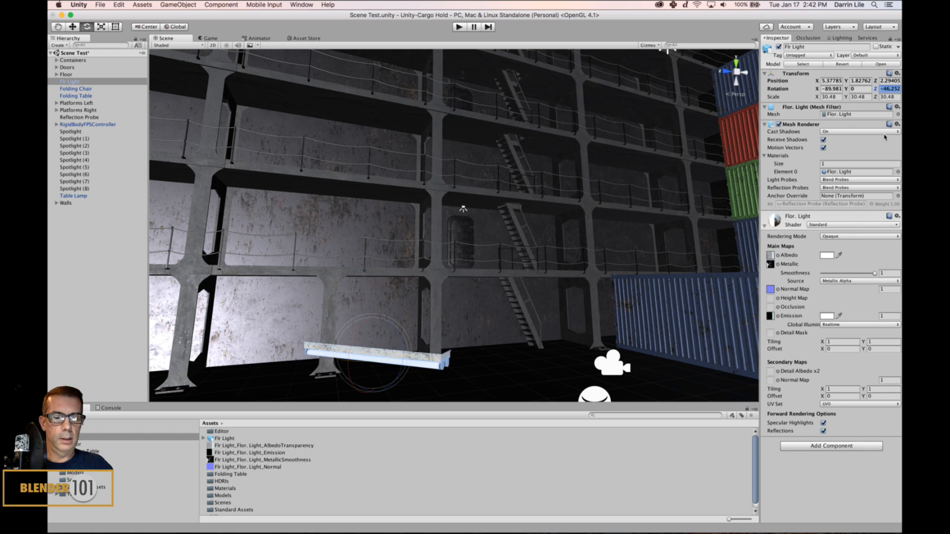
text(-90)
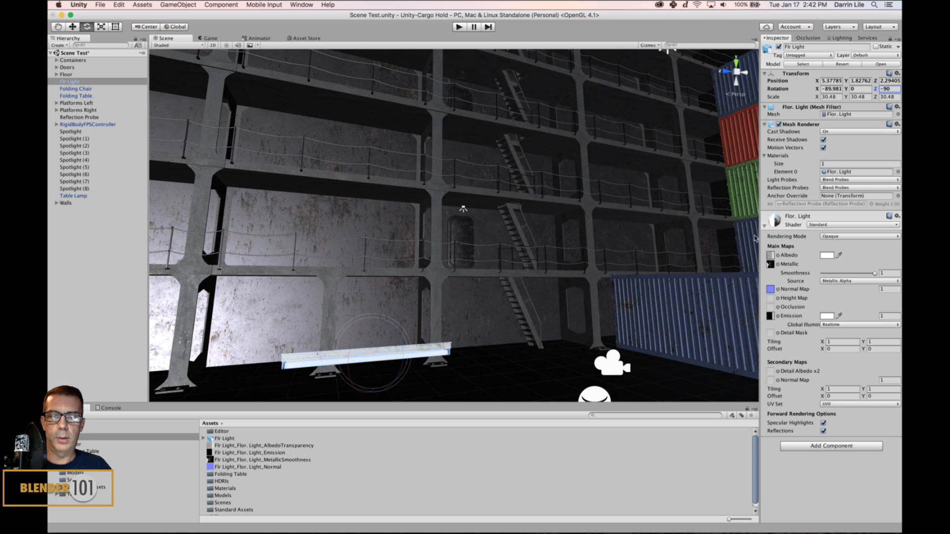
click(407, 345)
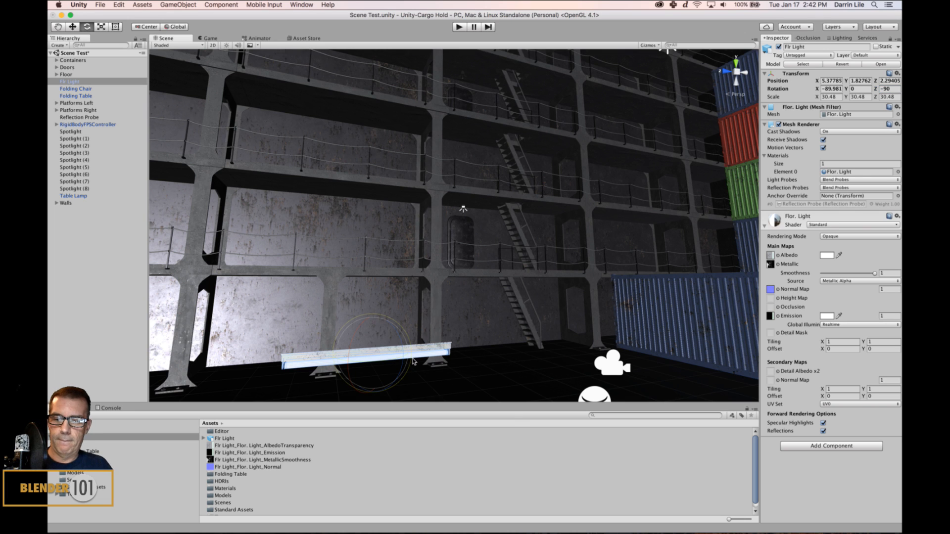
- Move the fixture up beside the door by the stairs, to about X 7.53, Y 4.85, Z -5.13
key(w)
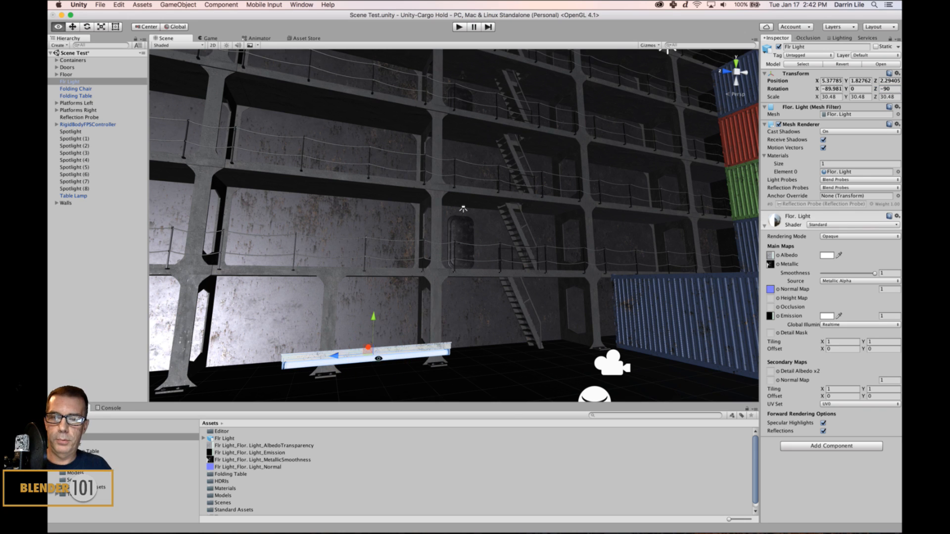
alt+drag(378, 359, 417, 379)
scroll(417, 380, down, 10)
middle_drag(556, 316, 507, 203)
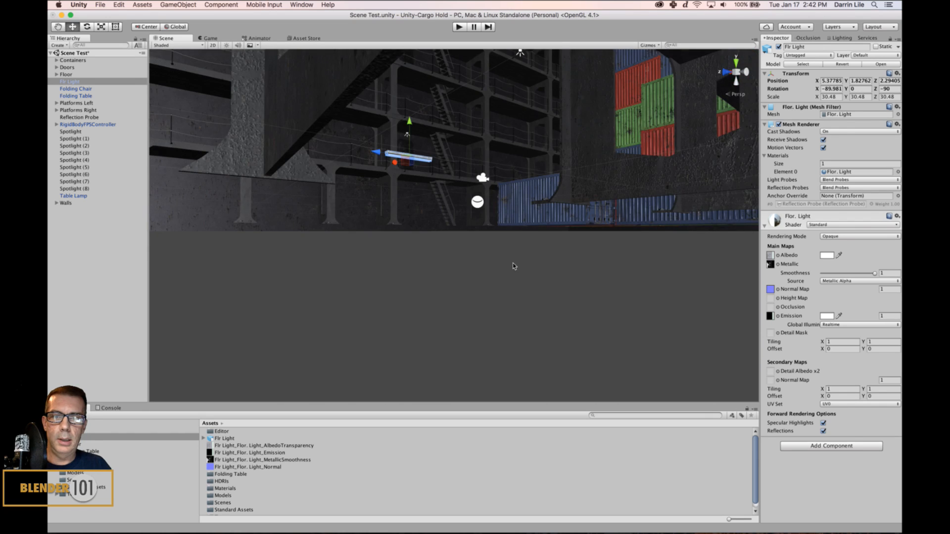
alt+drag(513, 264, 366, 218)
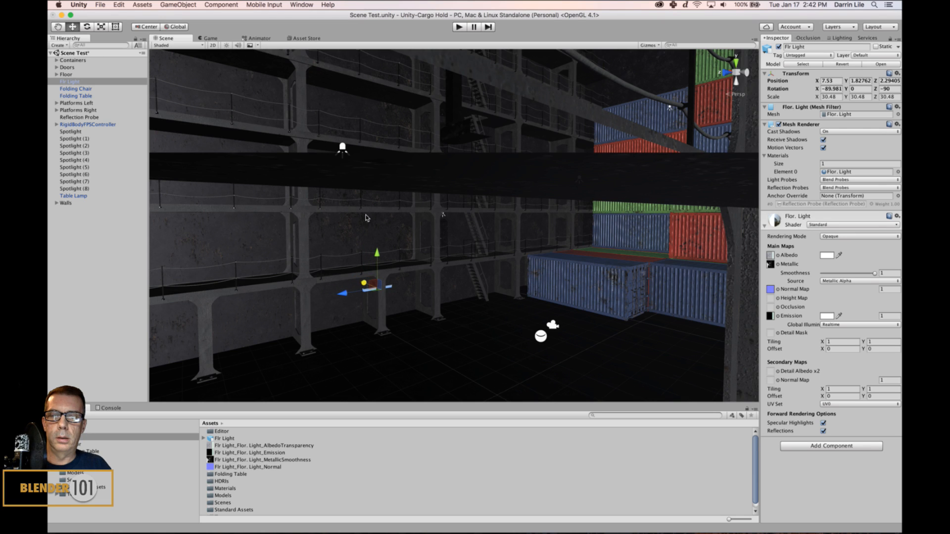
drag(380, 253, 439, 214)
key(f)
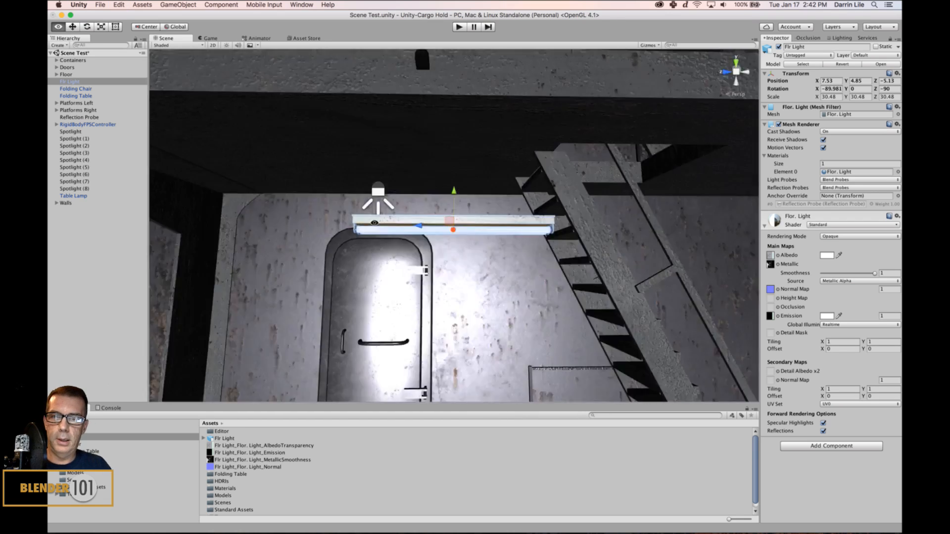
- Shift the fixture along the platform into the bay past the stairs, to about Z -12.34
alt+drag(375, 223, 357, 232)
alt+drag(451, 257, 331, 241)
scroll(434, 250, down, 5)
scroll(446, 247, down, 6)
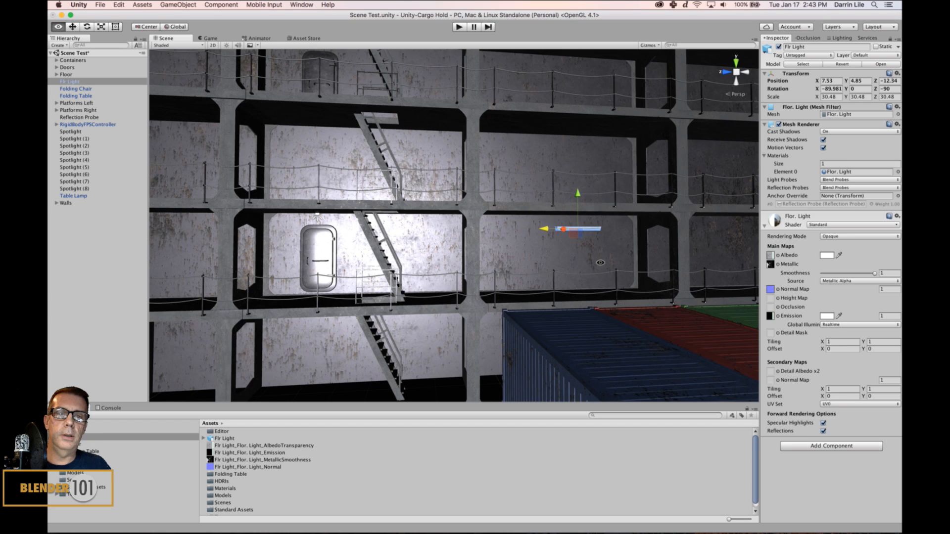
alt+drag(600, 262, 594, 242)
key(f)
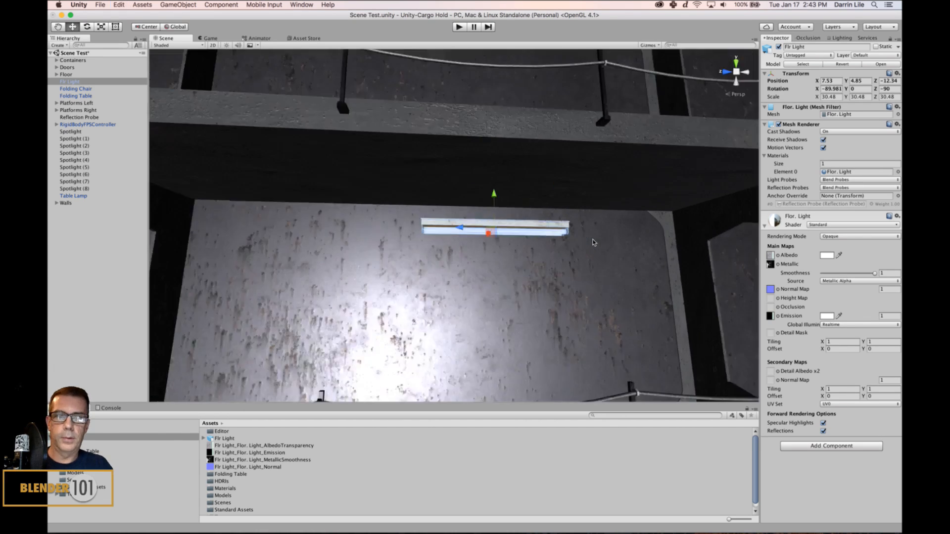
- Seat the fixture against the underside of the platform above, at about X 7.595 and Y 5.259
alt+drag(497, 245, 410, 225)
alt+drag(508, 223, 441, 277)
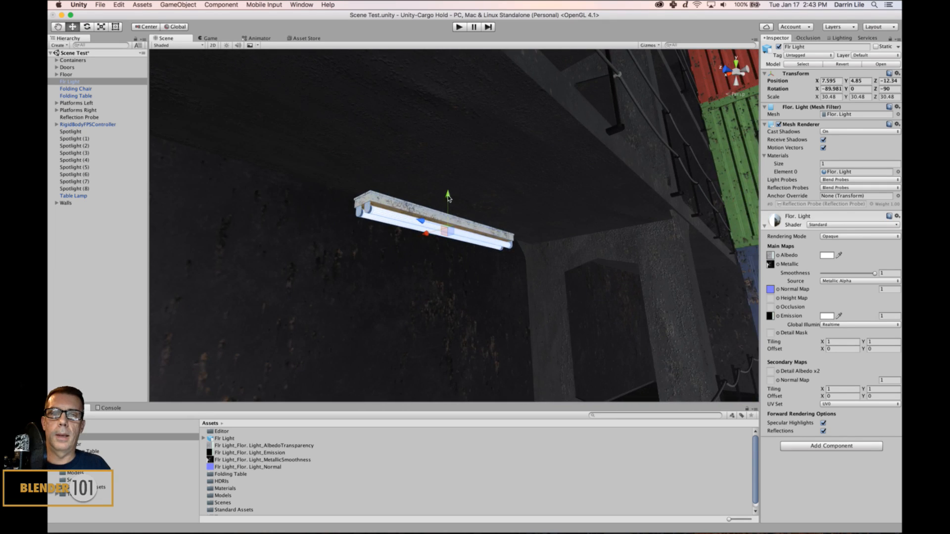
drag(448, 199, 452, 147)
key(f)
scroll(473, 232, up, 5)
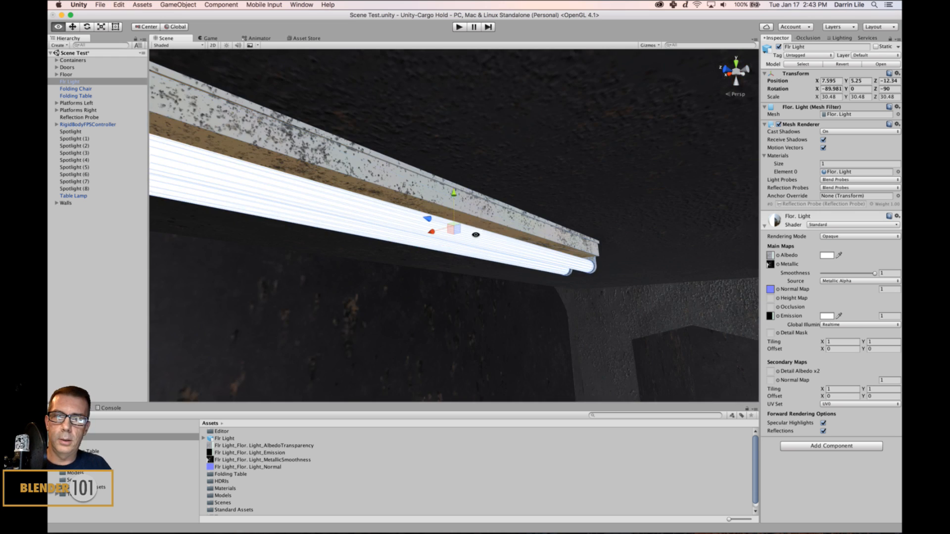
alt+drag(474, 233, 467, 255)
drag(454, 190, 458, 187)
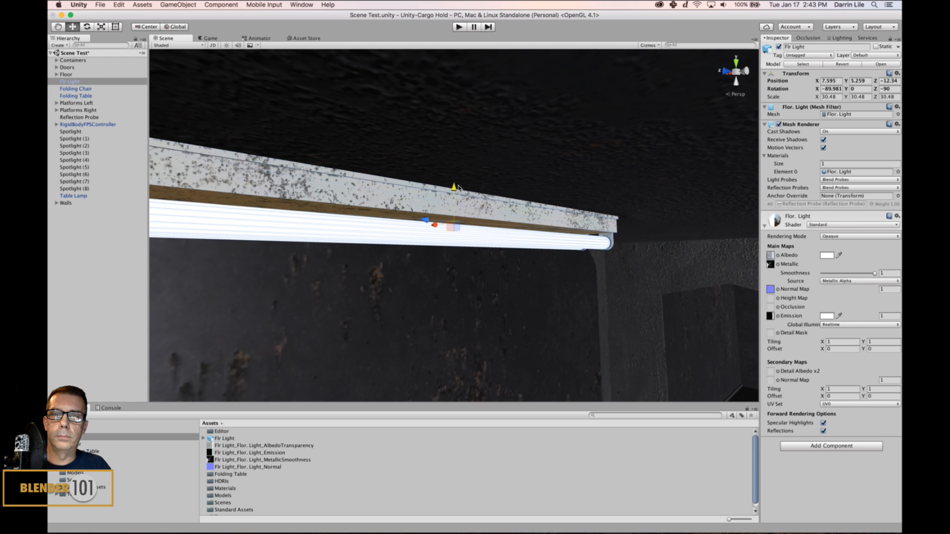
- View the scene from the left in Wireframe and centre the fixture in its bay at about Z -11.88
scroll(565, 254, down, 10)
alt+drag(565, 254, 485, 255)
scroll(484, 256, down, 6)
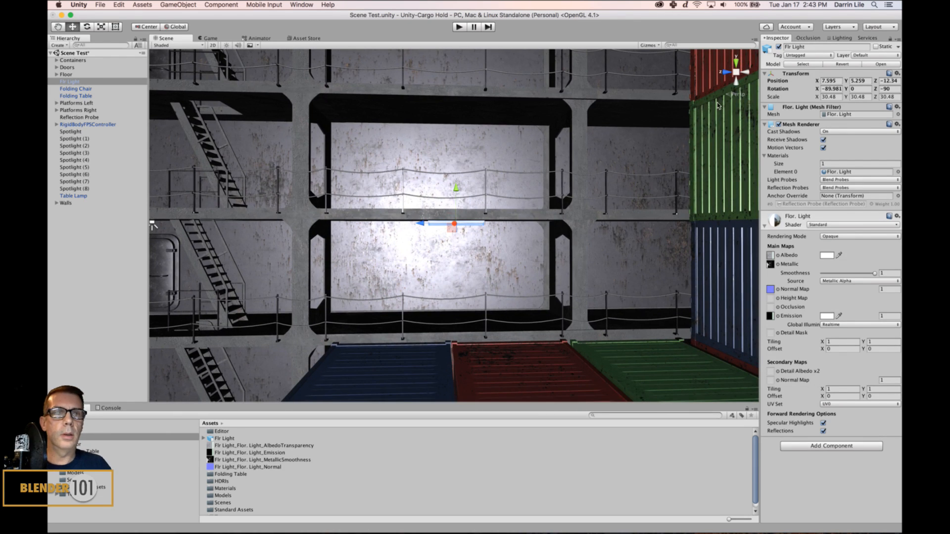
alt+drag(654, 117, 751, 110)
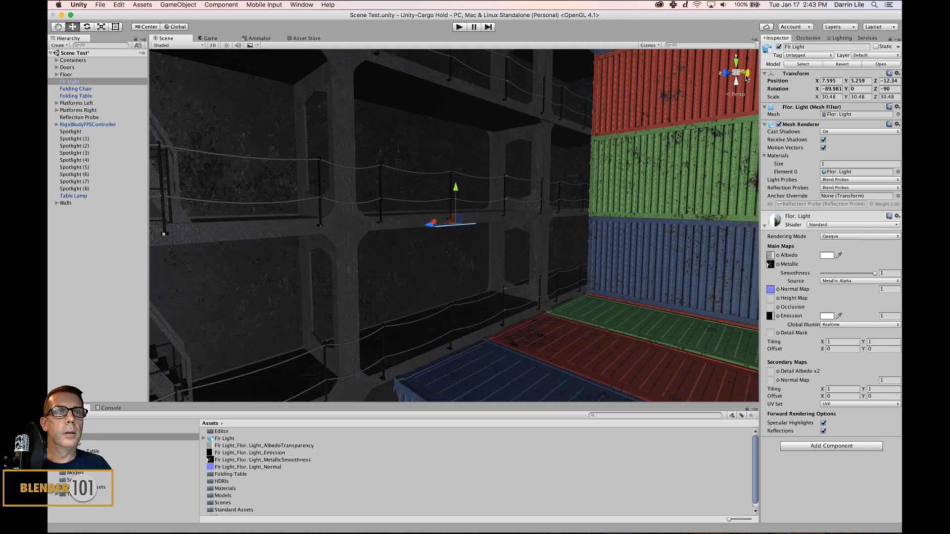
click(746, 73)
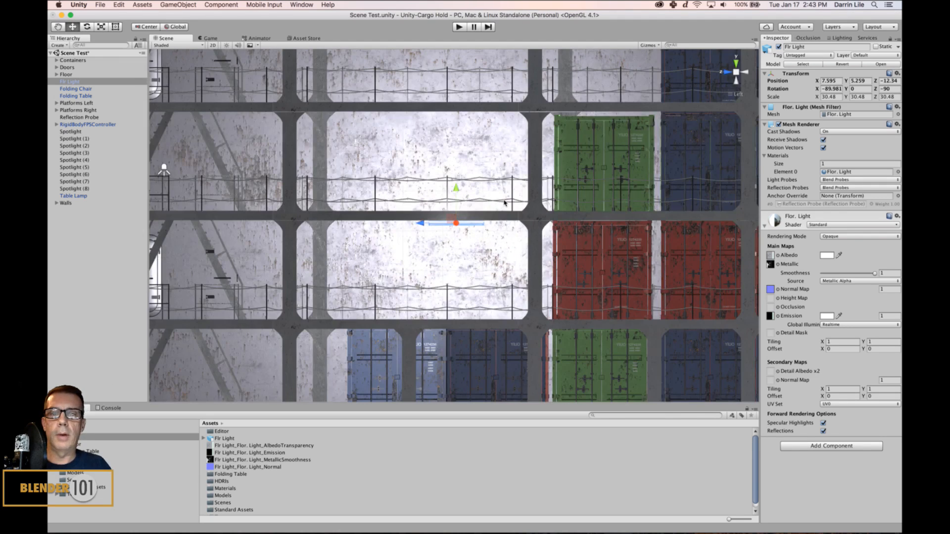
click(173, 46)
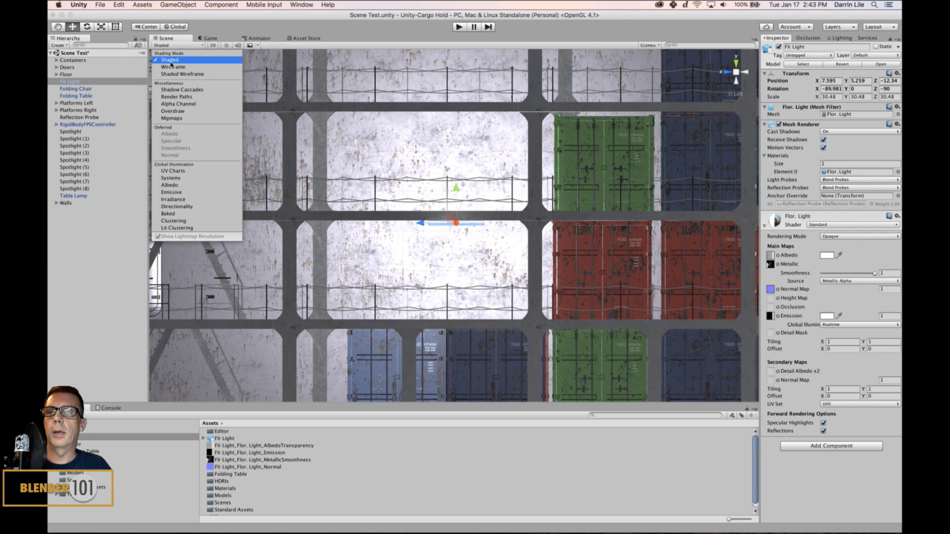
click(173, 66)
middle_drag(514, 223, 527, 225)
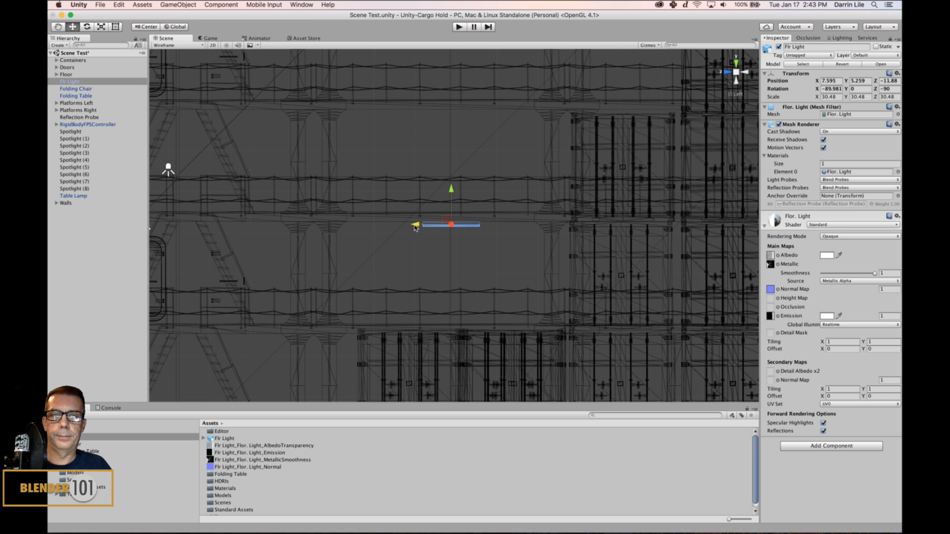
- Duplicate the fixture and raise the copy under the platform two levels up, to about Y 10.73
scroll(471, 235, down, 4)
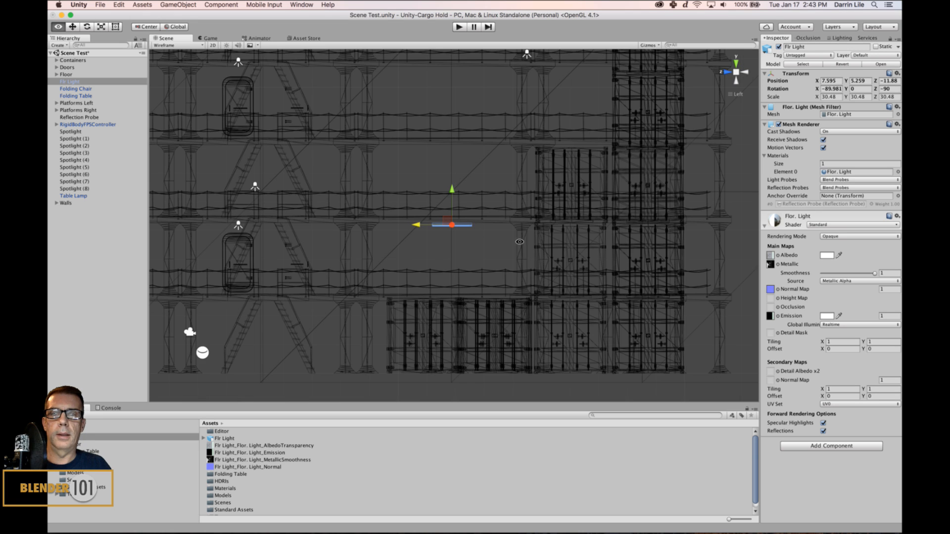
middle_drag(518, 241, 509, 303)
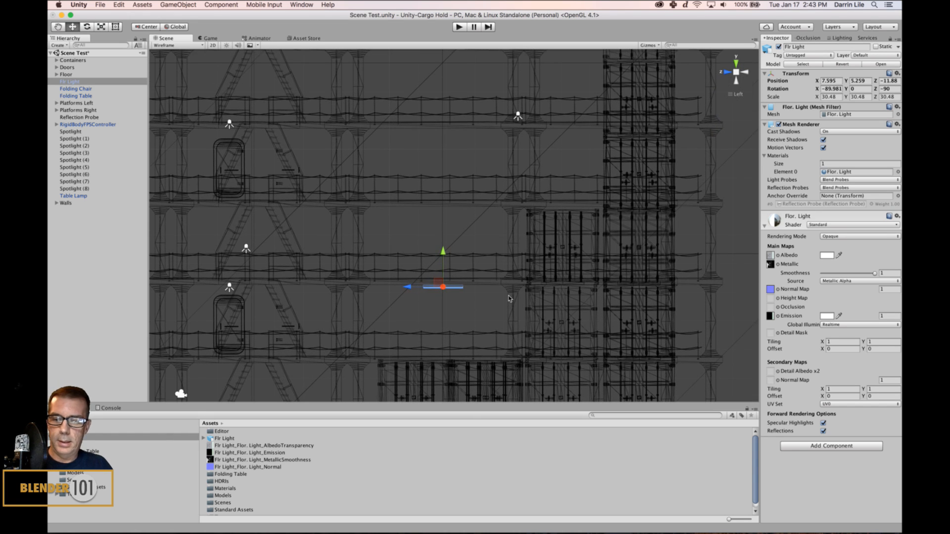
key(super+d)
drag(443, 252, 455, 97)
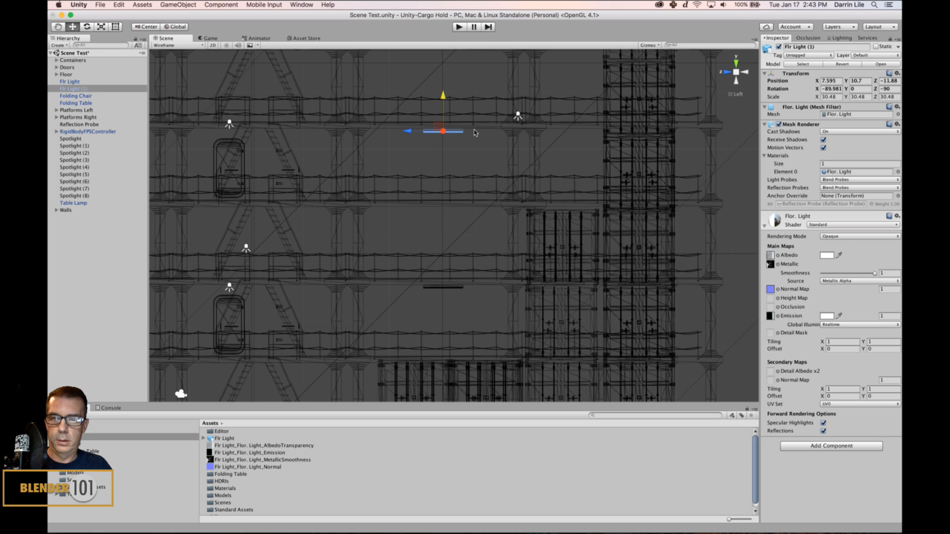
key(f)
drag(453, 190, 454, 186)
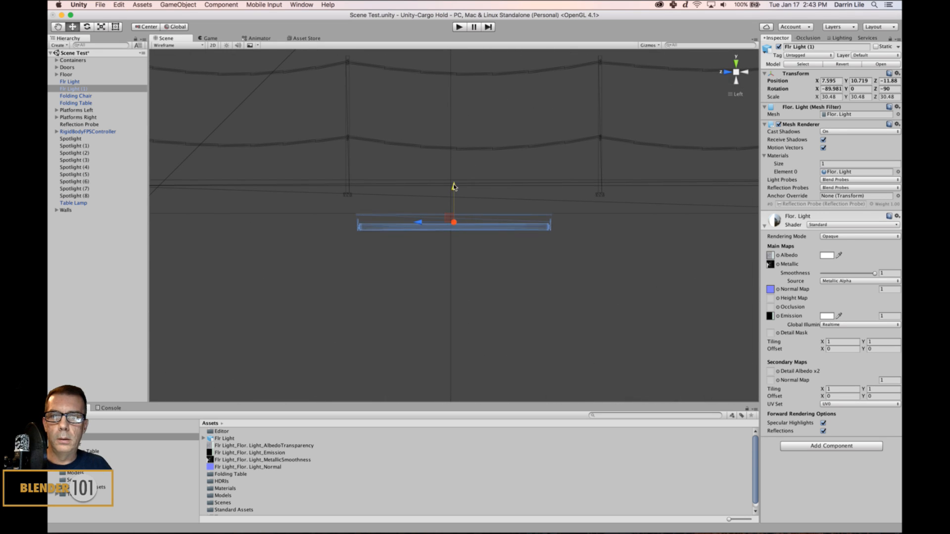
scroll(475, 199, down, 10)
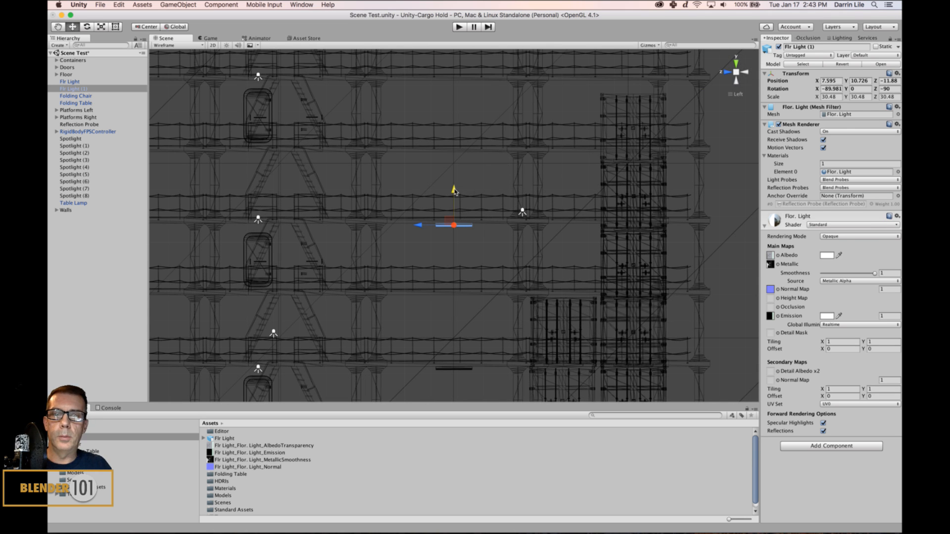
- Raise the duplicated fixture two more levels, just below the underside of the upper platform, to about Y 16.18
drag(454, 191, 459, 55)
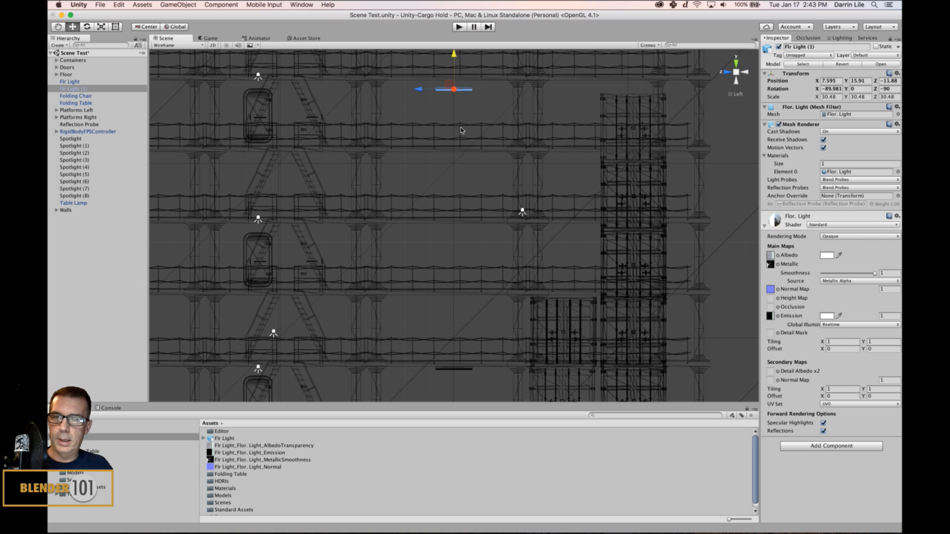
key(f)
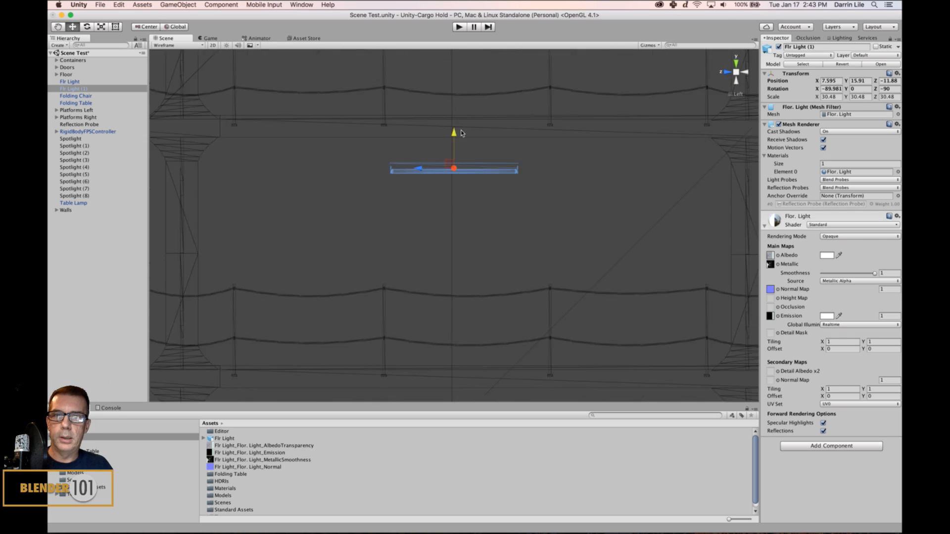
drag(455, 191, 455, 152)
scroll(458, 168, down, 10)
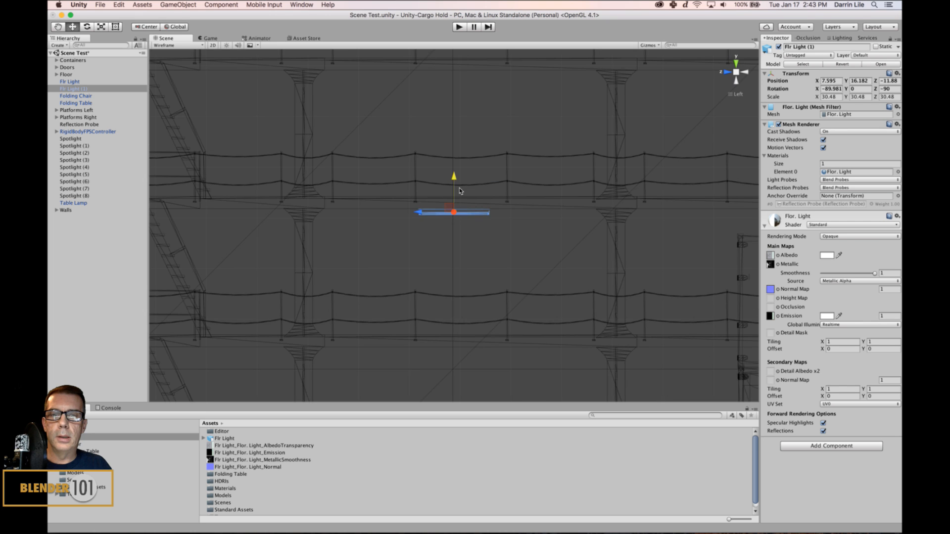
middle_drag(465, 71, 481, 167)
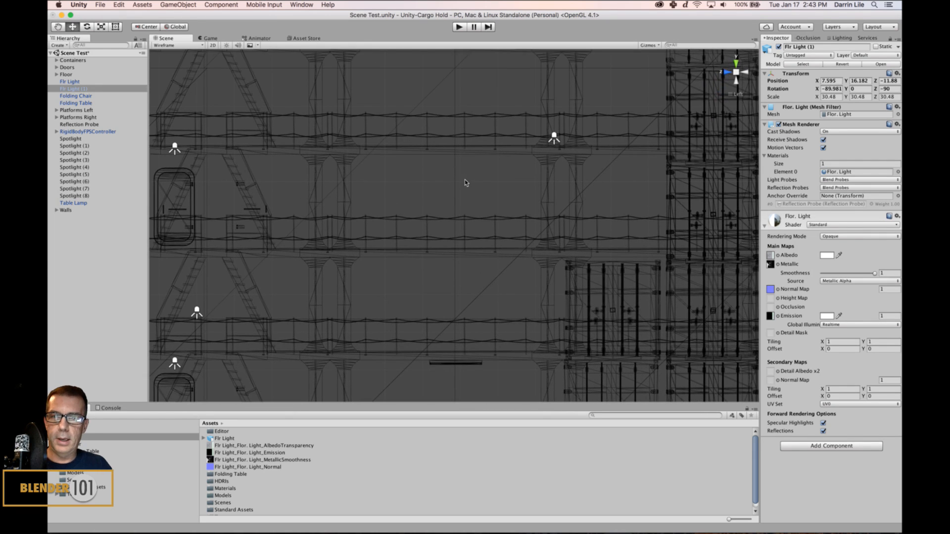
- Raise the selected fluorescent light to just beneath the uppermost platform, at a Y position of about 18.91
scroll(465, 183, down, 8)
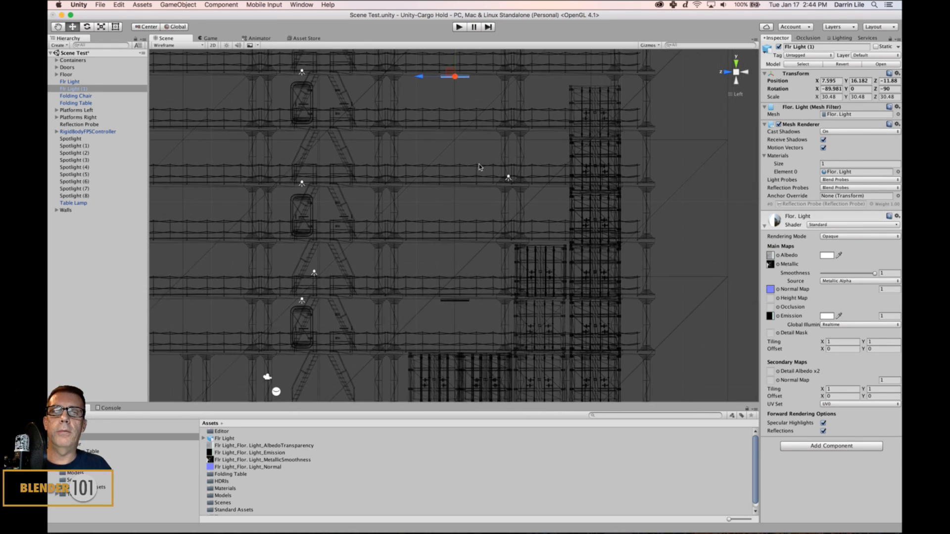
middle_drag(501, 153, 496, 197)
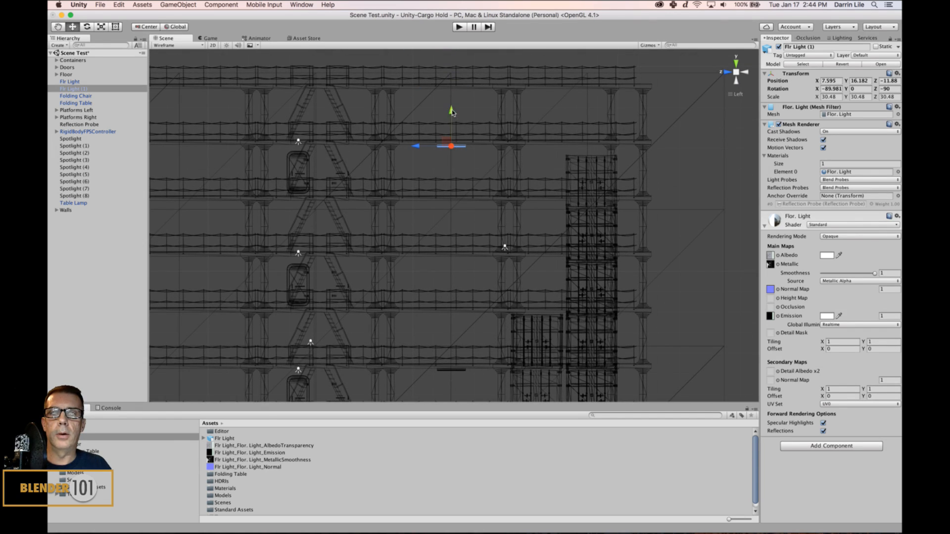
drag(451, 113, 456, 64)
key(f)
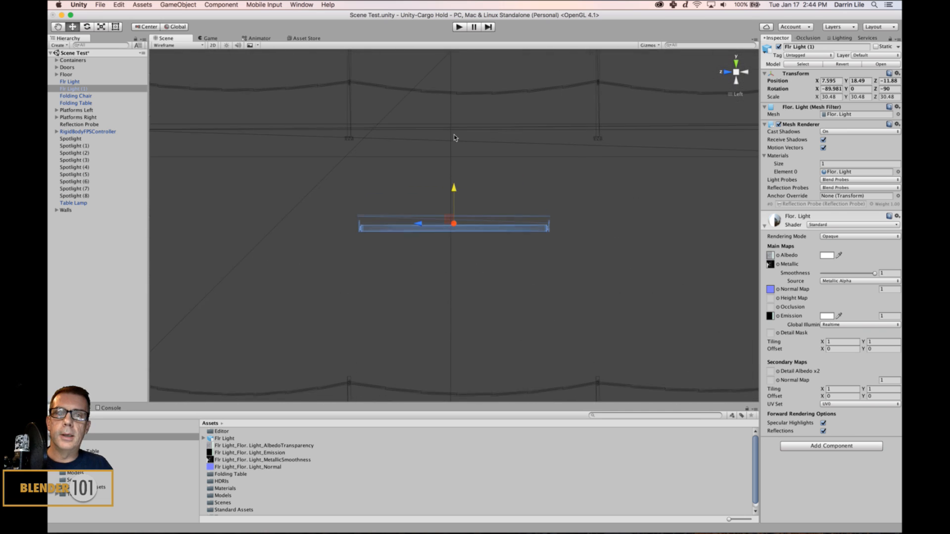
drag(454, 190, 459, 130)
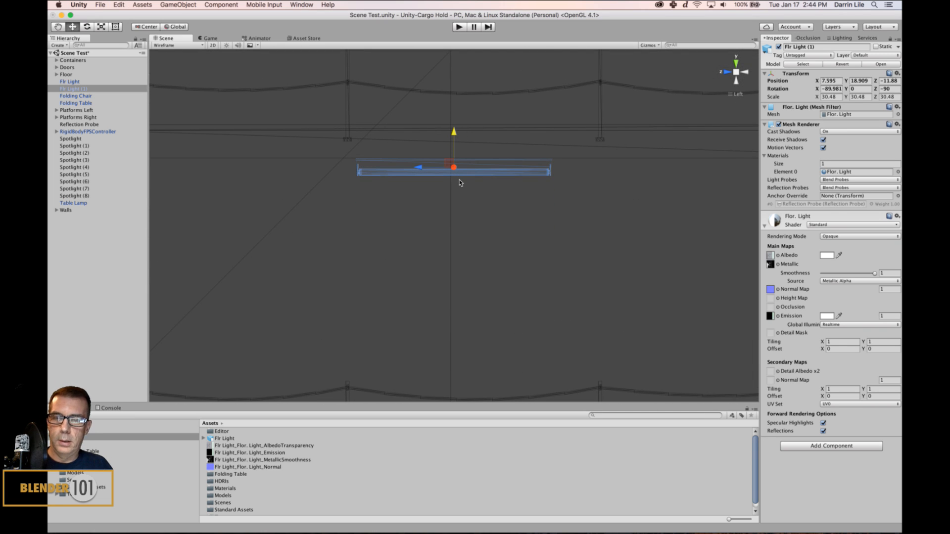
- Duplicate the fluorescent light and lower the copy beneath the next platform down, at a Y position of about 16.18
key(super+d)
drag(454, 133, 443, 209)
middle_drag(476, 265, 463, 165)
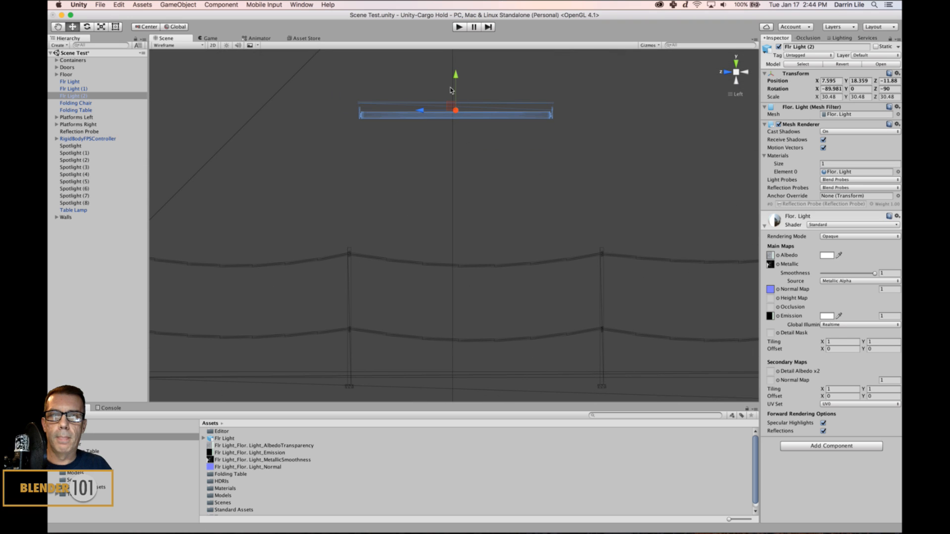
drag(456, 76, 479, 293)
middle_drag(479, 292, 460, 126)
drag(456, 102, 446, 186)
scroll(487, 259, down, 2)
middle_drag(500, 280, 502, 238)
scroll(494, 230, down, 3)
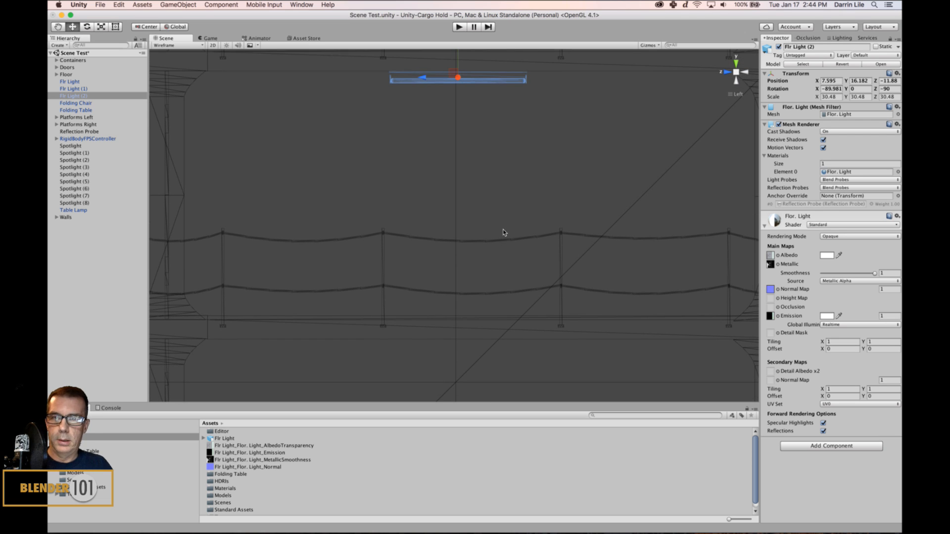
- Duplicate the fluorescent light twice more, placing the copies beneath the next two lower platforms at Y positions of about 13.46 and 10.73
key(super+d)
drag(457, 62, 451, 327)
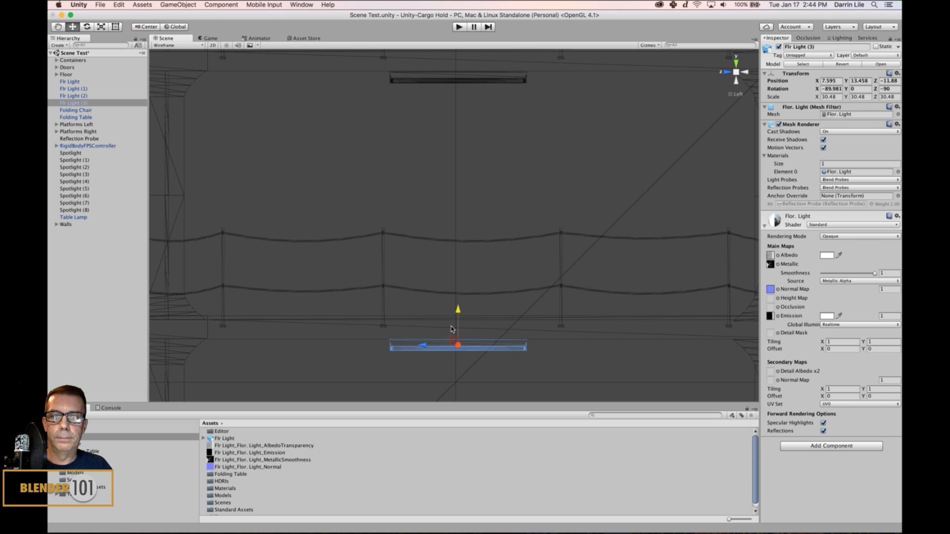
middle_drag(506, 331, 507, 275)
key(super+d)
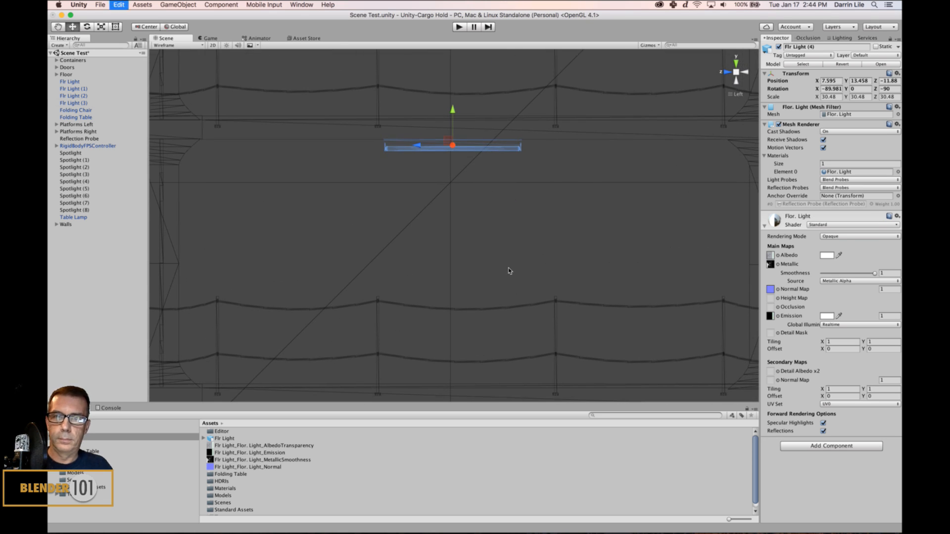
drag(453, 114, 448, 297)
middle_drag(516, 303, 503, 236)
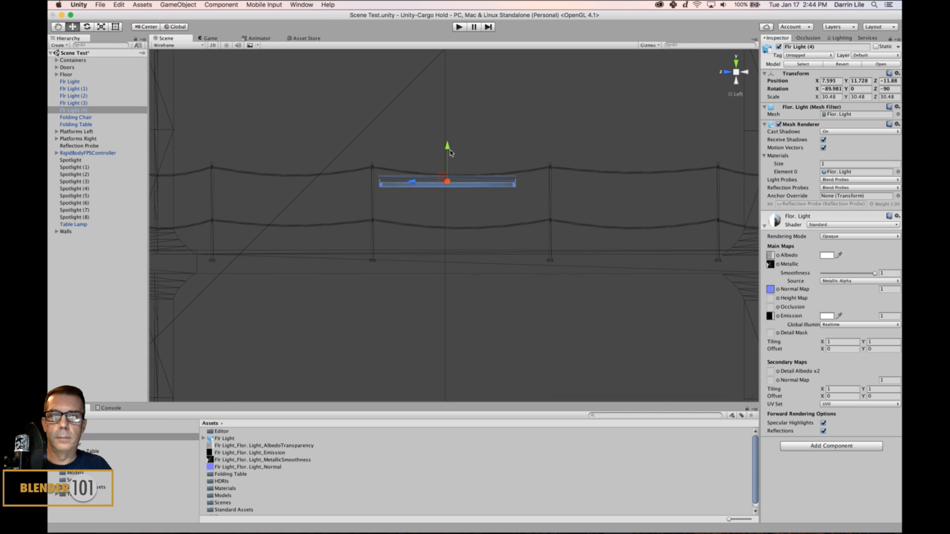
drag(450, 152, 447, 245)
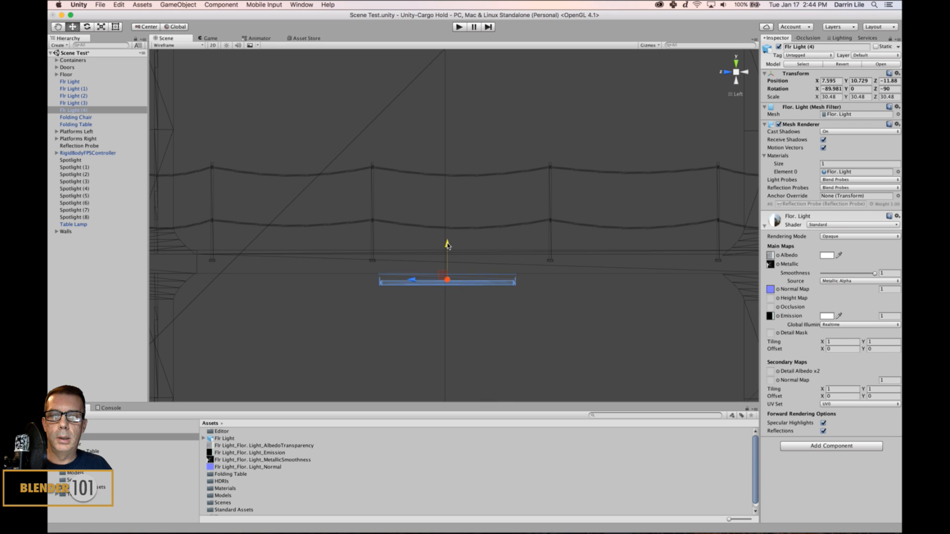
- Duplicate the fluorescent light again and lower the copy beneath the following platform, at a Y position of about 8.0
scroll(500, 269, down, 5)
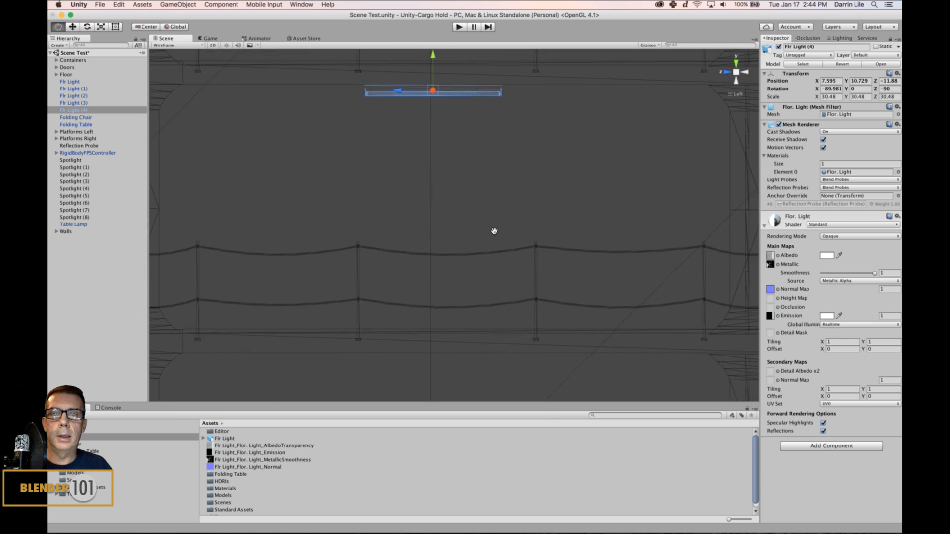
key(super+d)
drag(424, 80, 424, 348)
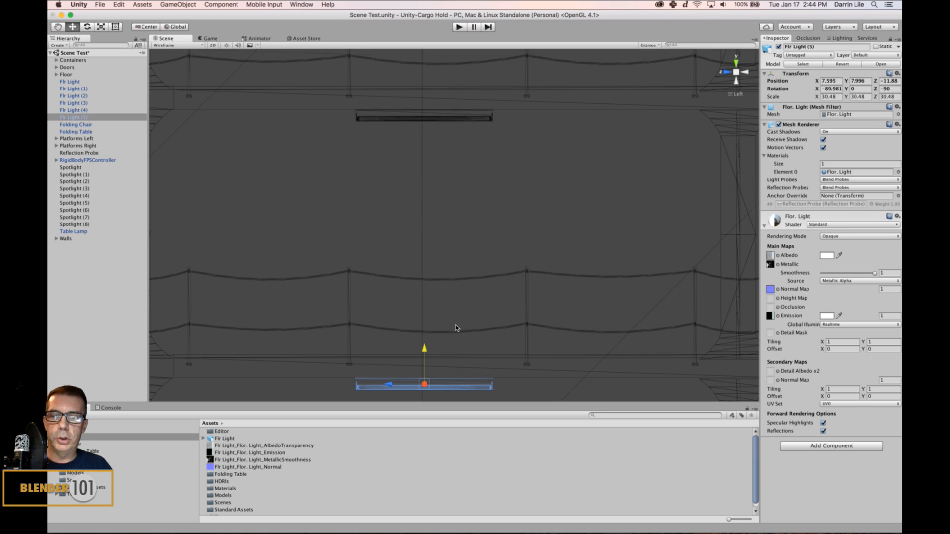
- Duplicate the original fluorescent light, lower the copy beneath the lowest platform behind the containers, and clear the selection
middle_drag(455, 328, 523, 283)
scroll(460, 257, down, 5)
scroll(500, 251, up, 5)
scroll(501, 246, down, 2)
click(460, 104)
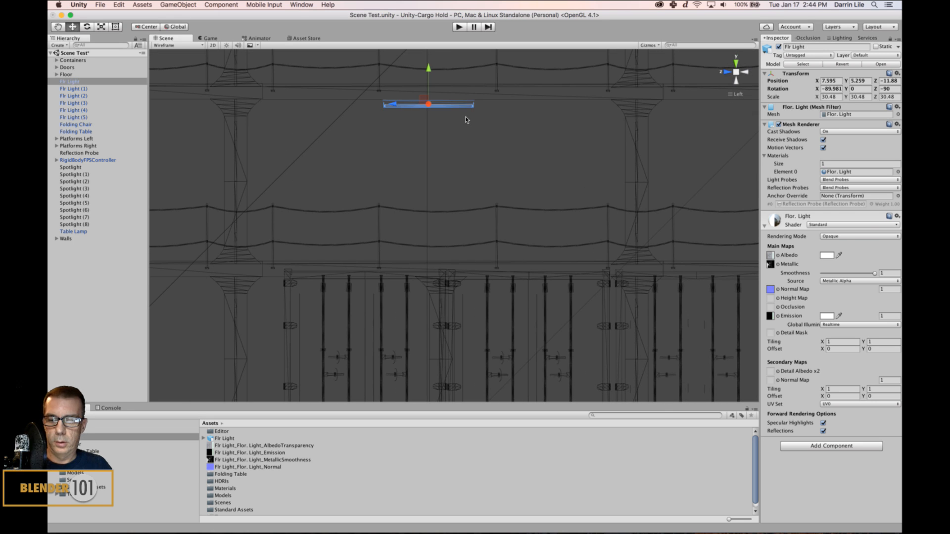
key(super+d)
drag(434, 72, 437, 250)
click(496, 197)
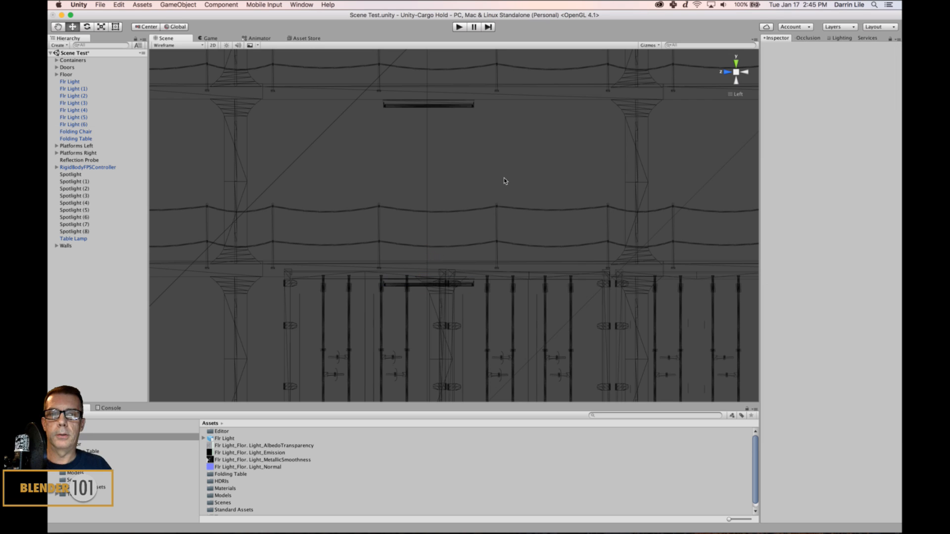
- Switch the scene to a shaded perspective view and examine the row of fluorescent lights beneath the platforms
click(182, 45)
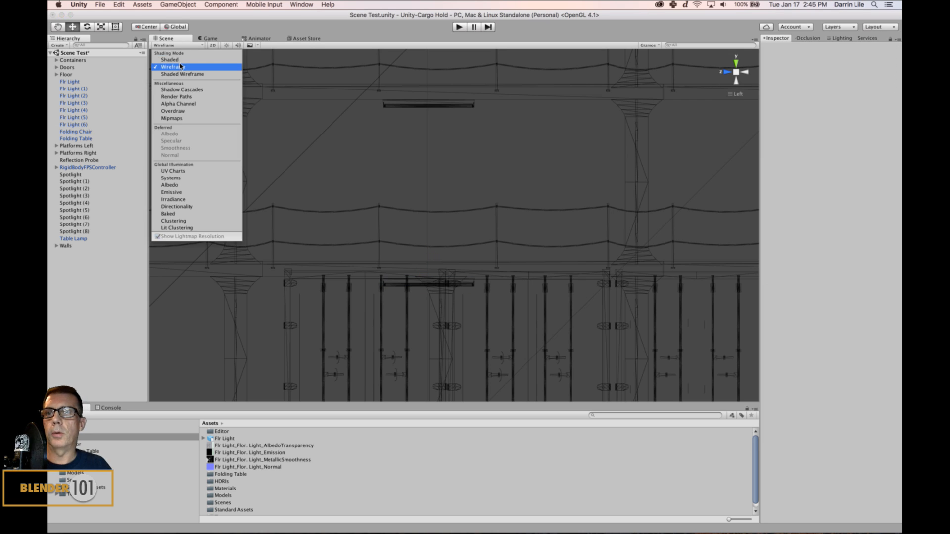
click(170, 59)
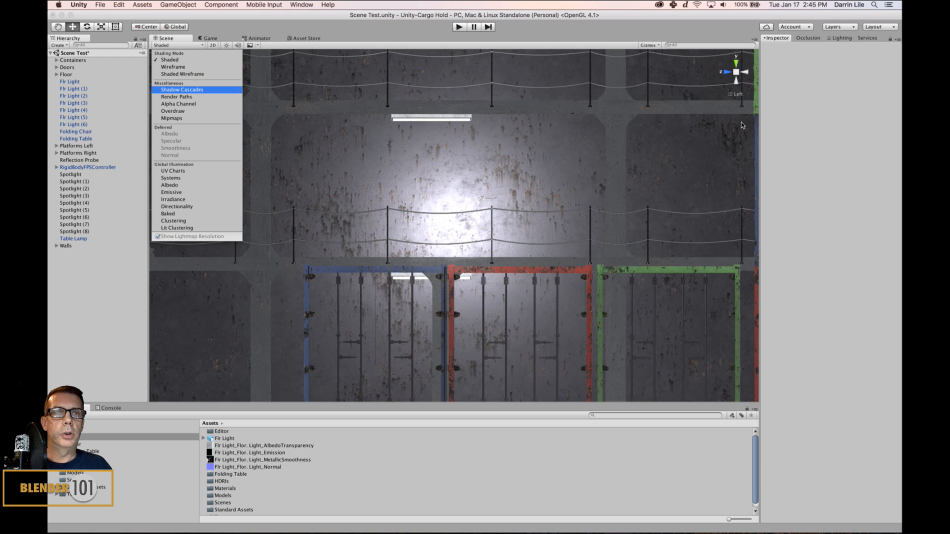
click(738, 95)
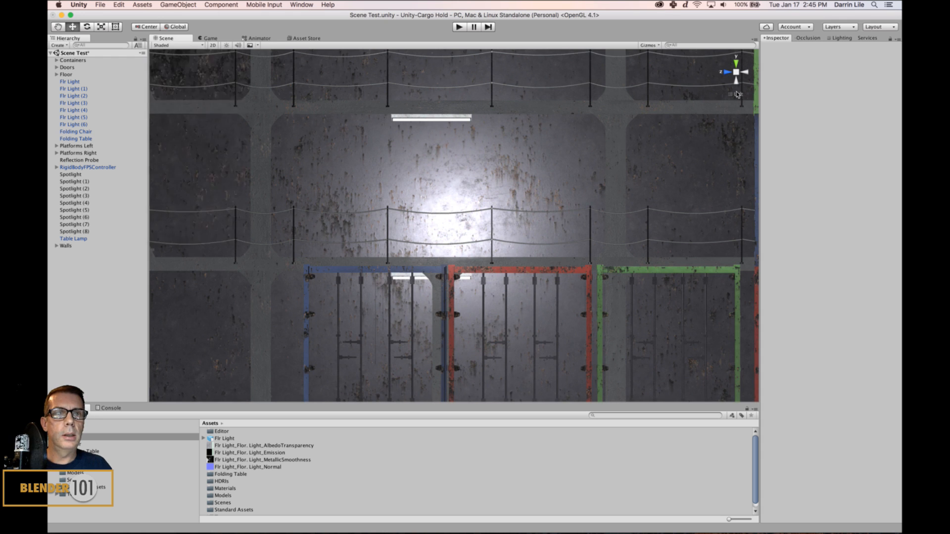
scroll(598, 167, down, 5)
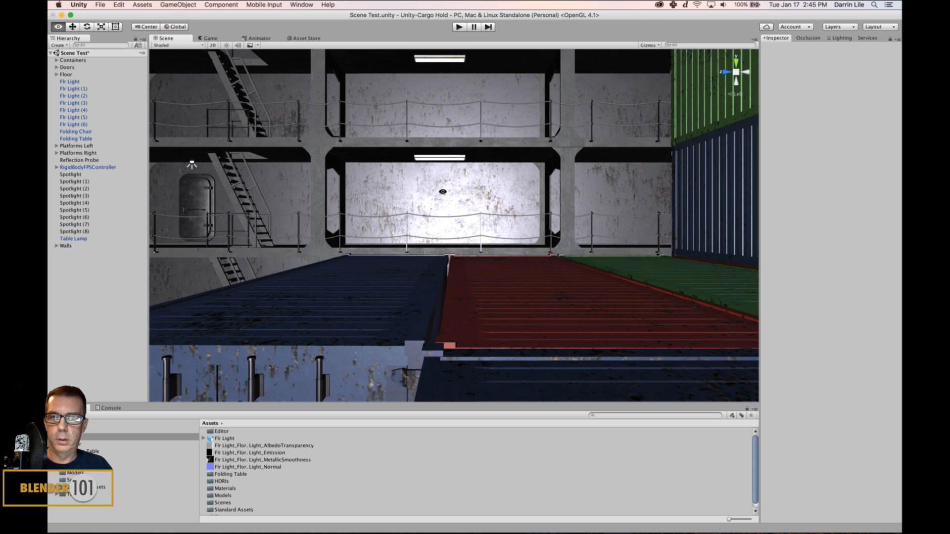
alt+drag(442, 192, 556, 232)
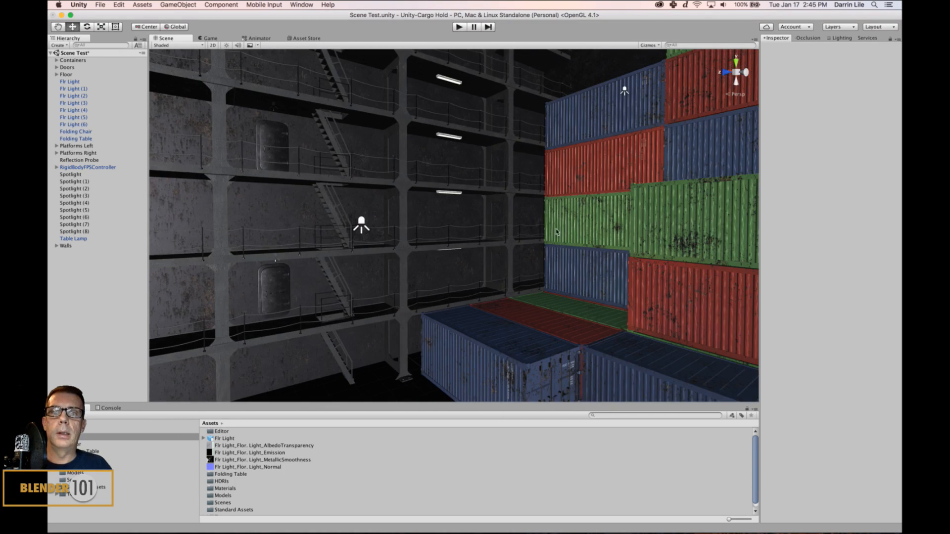
middle_drag(548, 246, 548, 244)
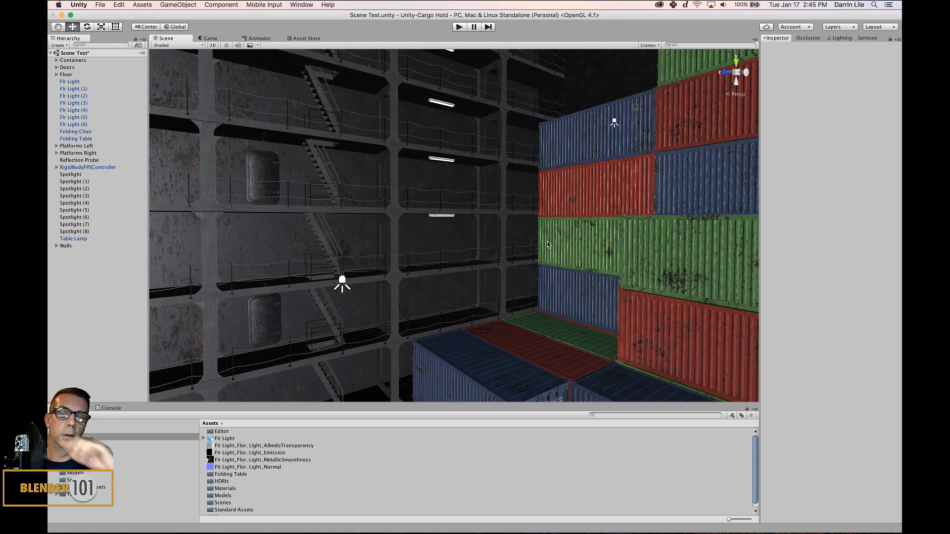
scroll(503, 267, down, 8)
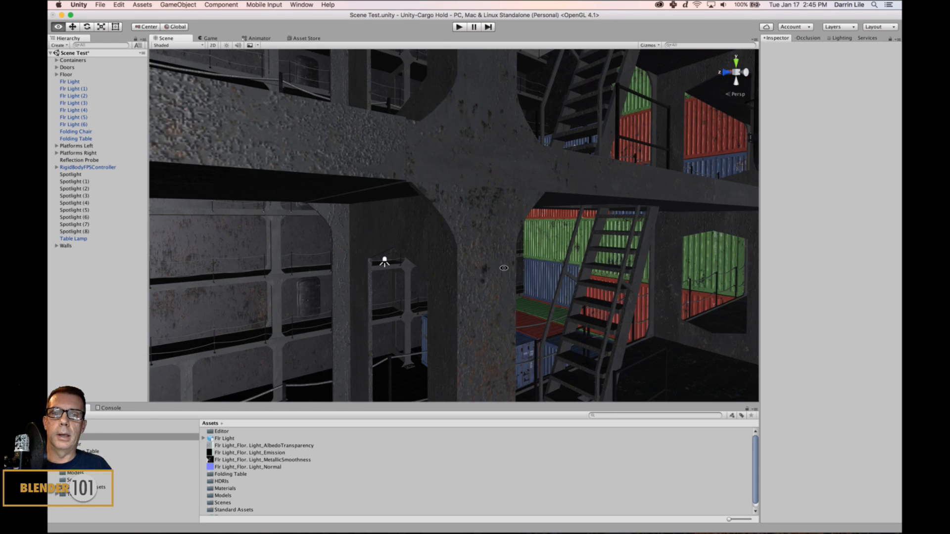
alt+drag(503, 268, 482, 235)
scroll(483, 233, up, 10)
middle_drag(450, 241, 481, 218)
- Add a new spotlight and move it roughly under a lower fluorescent light, at about X 6.93, Y 4.73, Z -11.49
right_click(112, 306)
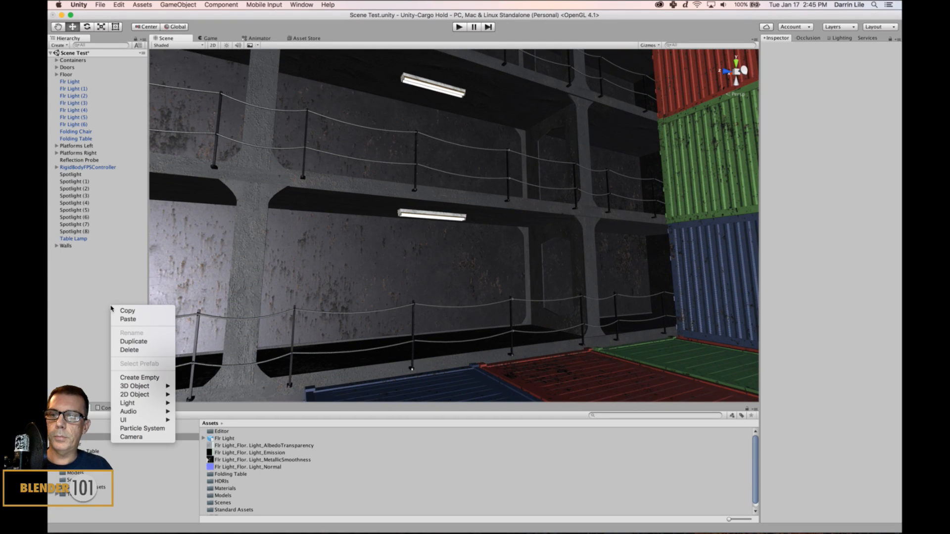
mouse_move(144, 403)
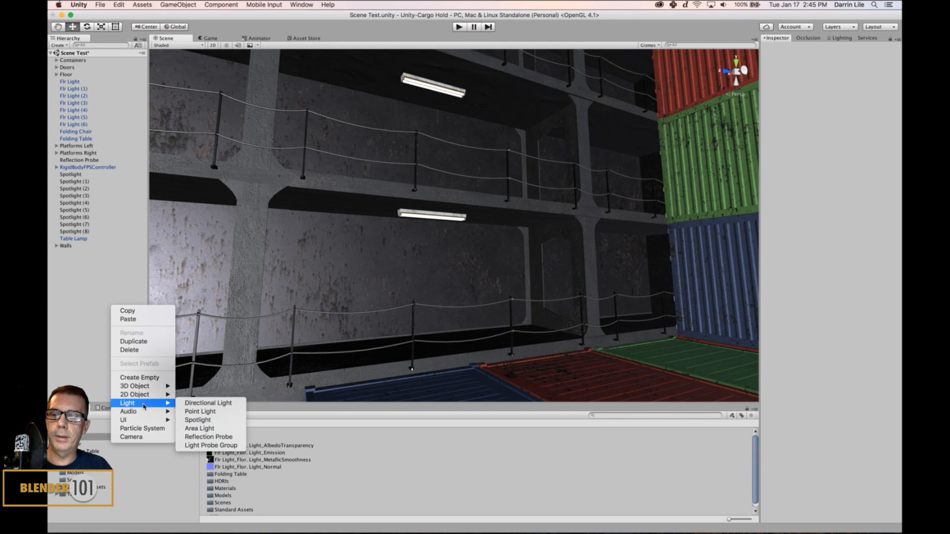
click(210, 421)
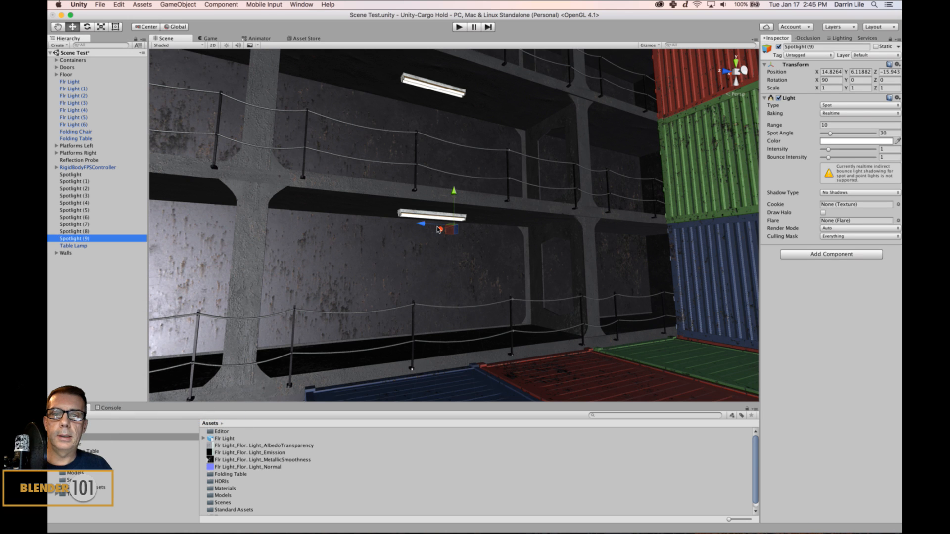
drag(438, 229, 626, 219)
key(alt)
drag(612, 254, 524, 258)
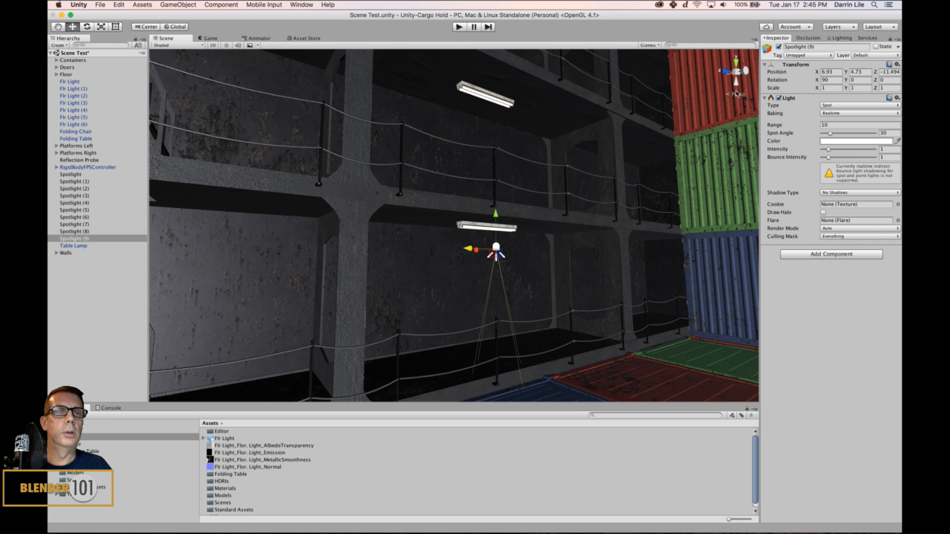
- In a wireframe left orthographic view, align the spotlight just beneath the fluorescent light at about Y 4.98, Z -11.85
click(745, 72)
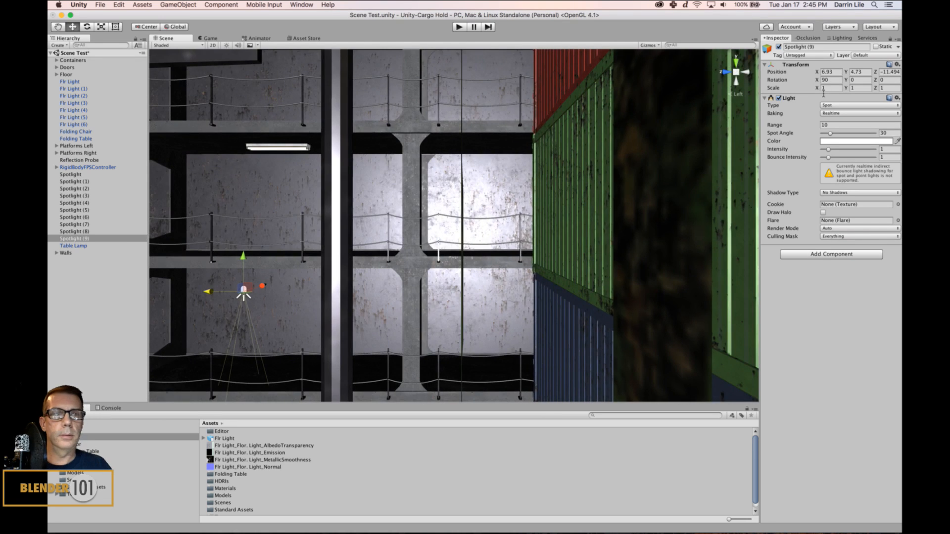
click(745, 96)
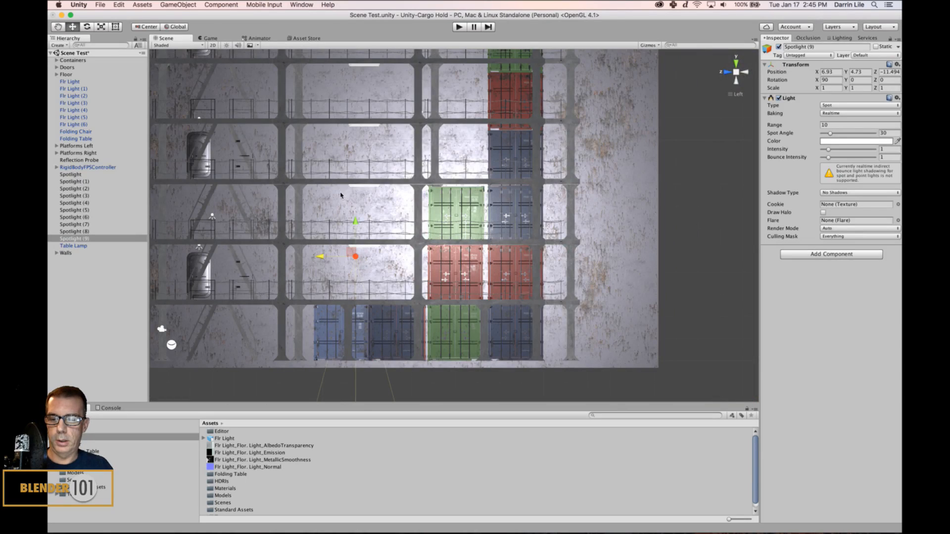
click(178, 45)
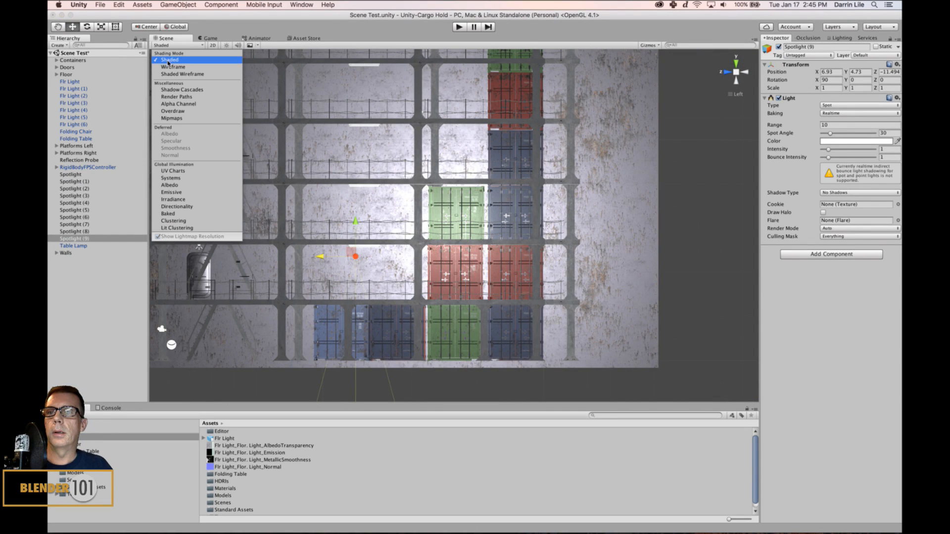
click(173, 66)
scroll(325, 267, up, 2)
mouse_move(353, 258)
middle_down()
mouse_move(395, 231)
mouse_move(448, 223)
middle_up()
scroll(395, 230, up, 3)
drag(360, 220, 376, 214)
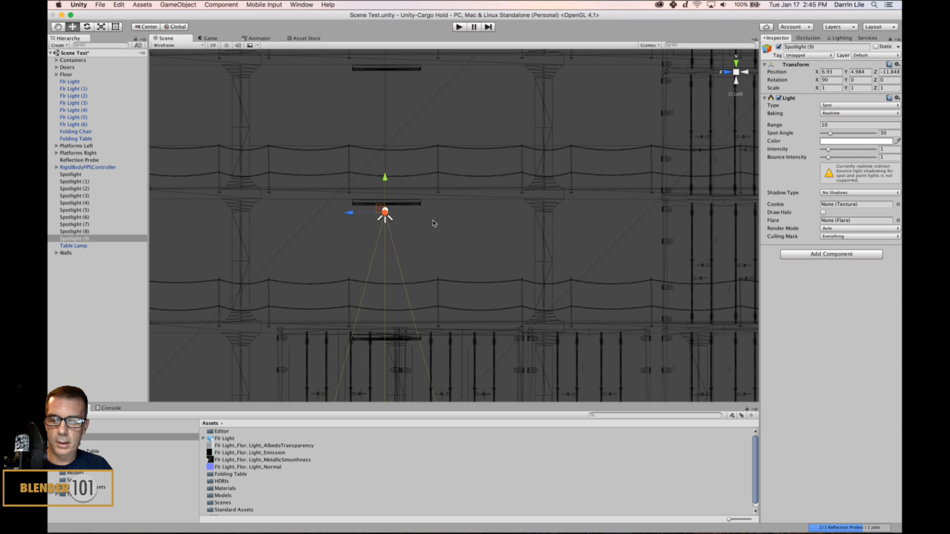
- Center the spotlight under the fluorescent light in top view at about X 7.55, and return to the left orthographic view
alt+drag(410, 252, 405, 215)
key(f)
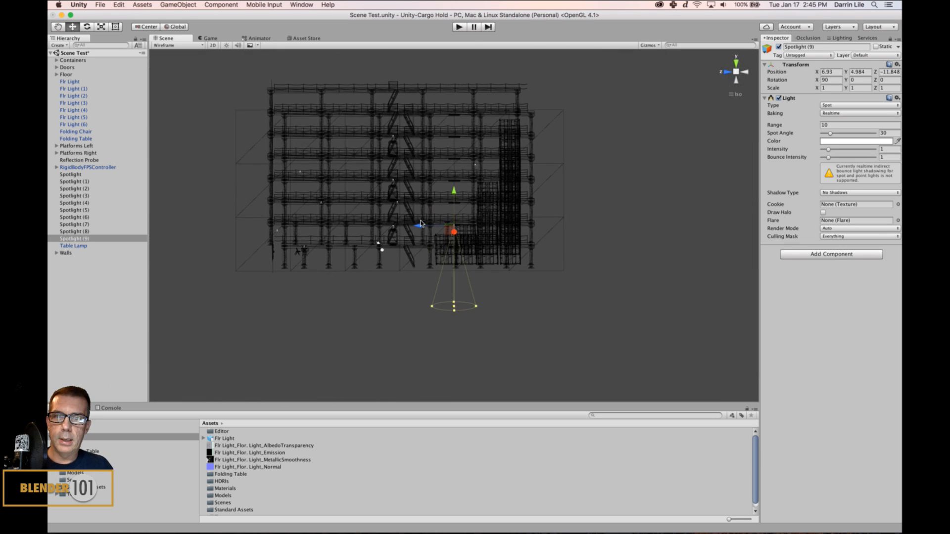
scroll(464, 232, up, 8)
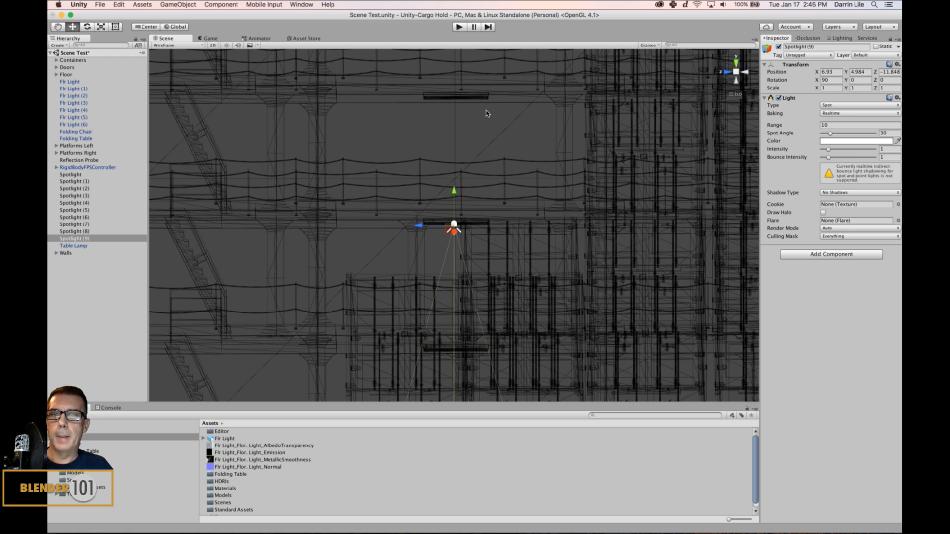
click(736, 63)
scroll(528, 180, up, 4)
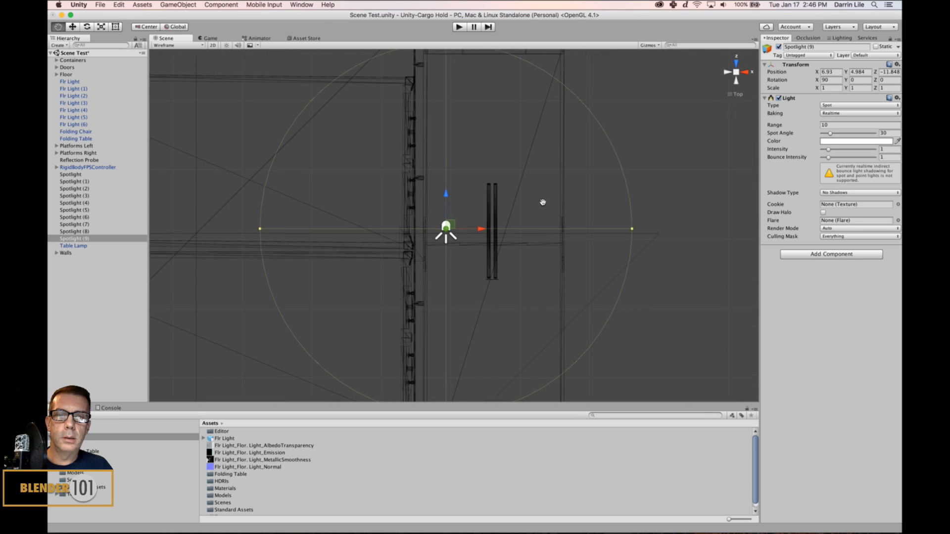
drag(543, 202, 484, 203)
key(w)
drag(423, 229, 465, 231)
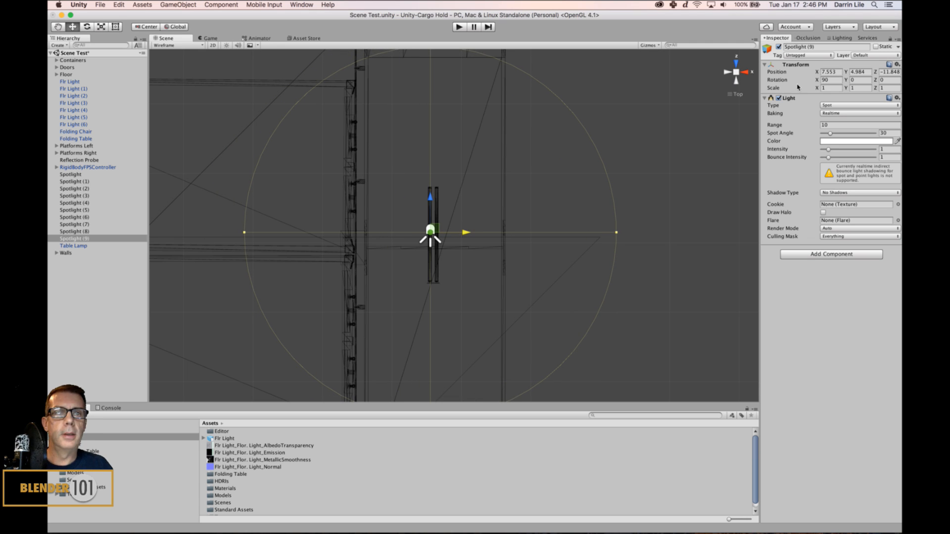
click(737, 94)
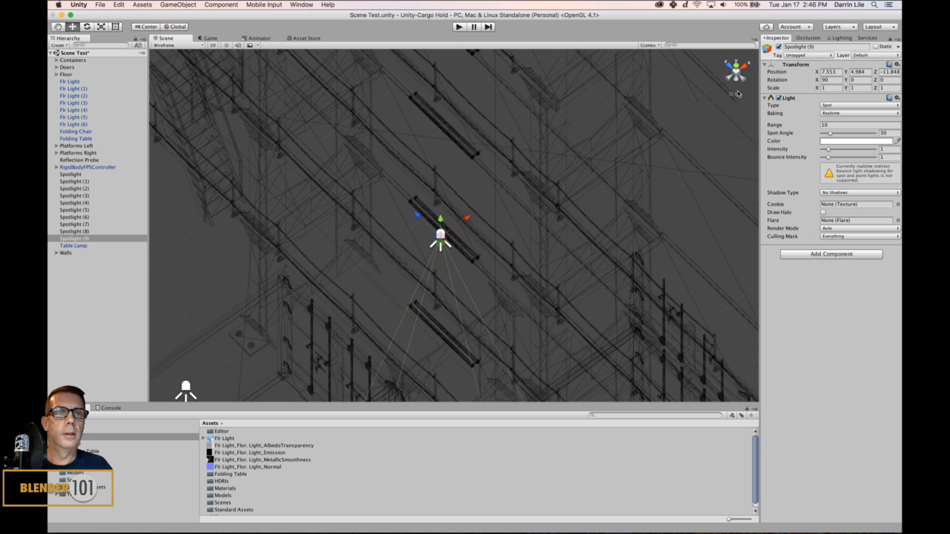
click(731, 80)
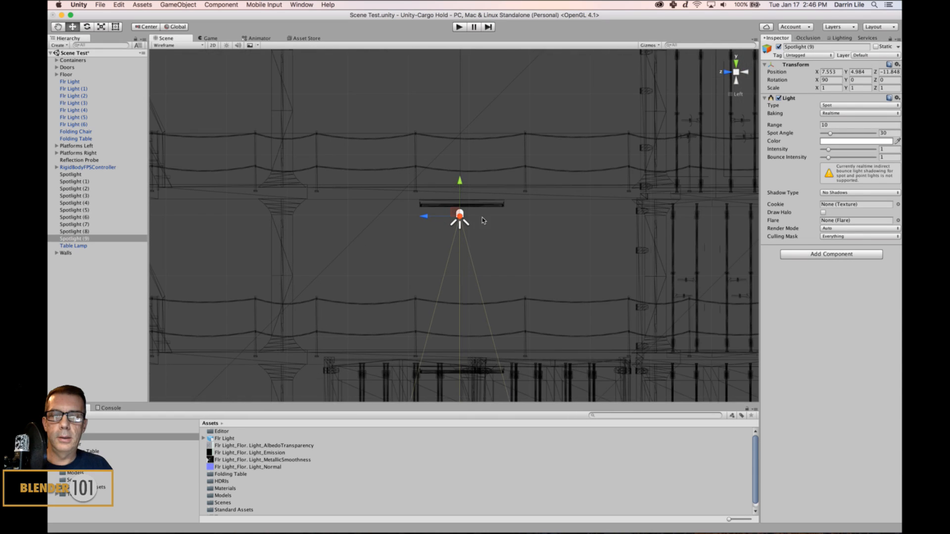
- Set the spotlight's range to 3.3 and its spot angle to about 90.5
middle_drag(482, 218, 468, 149)
scroll(471, 160, down, 5)
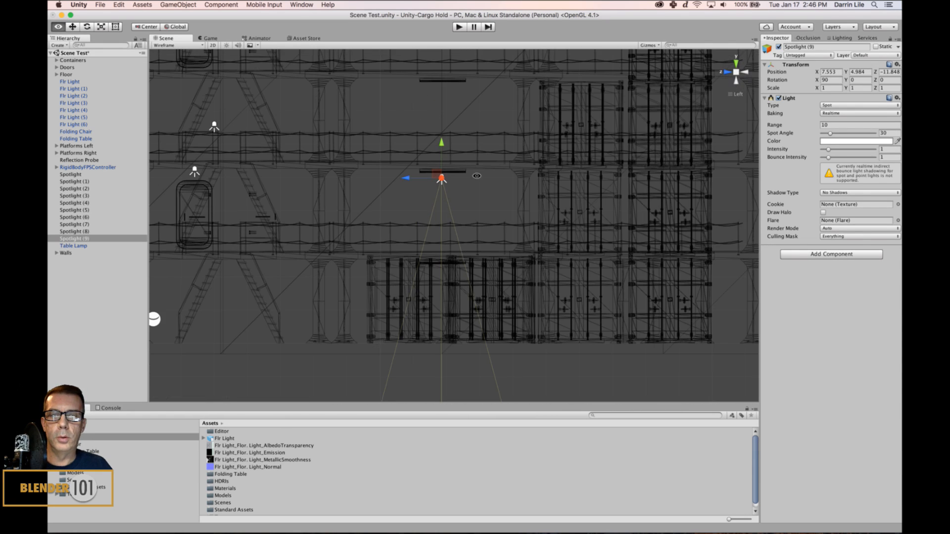
scroll(478, 173, up, 5)
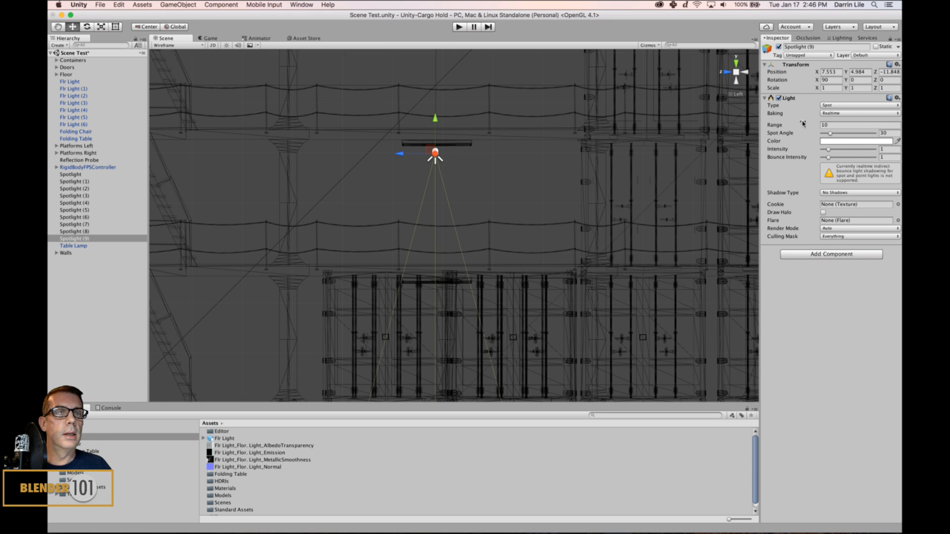
drag(788, 126, 690, 141)
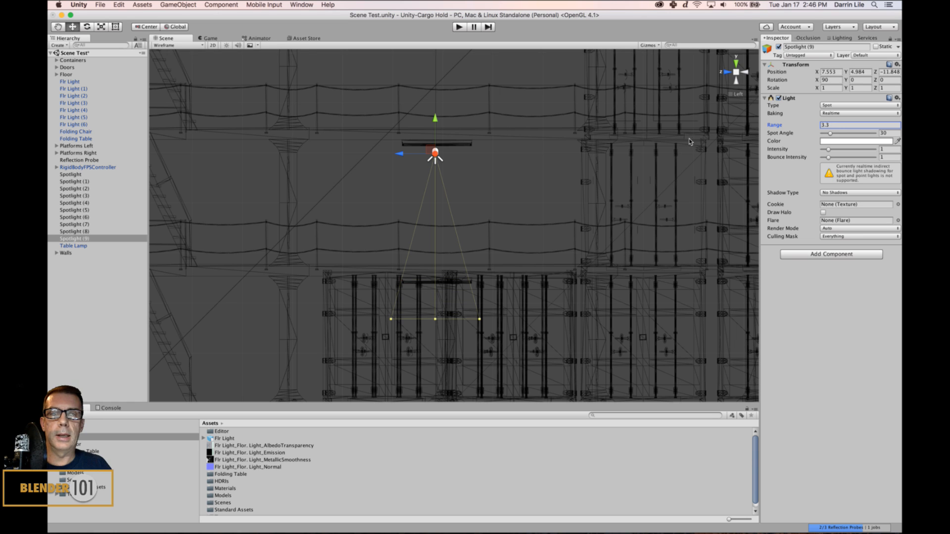
drag(793, 132, 822, 127)
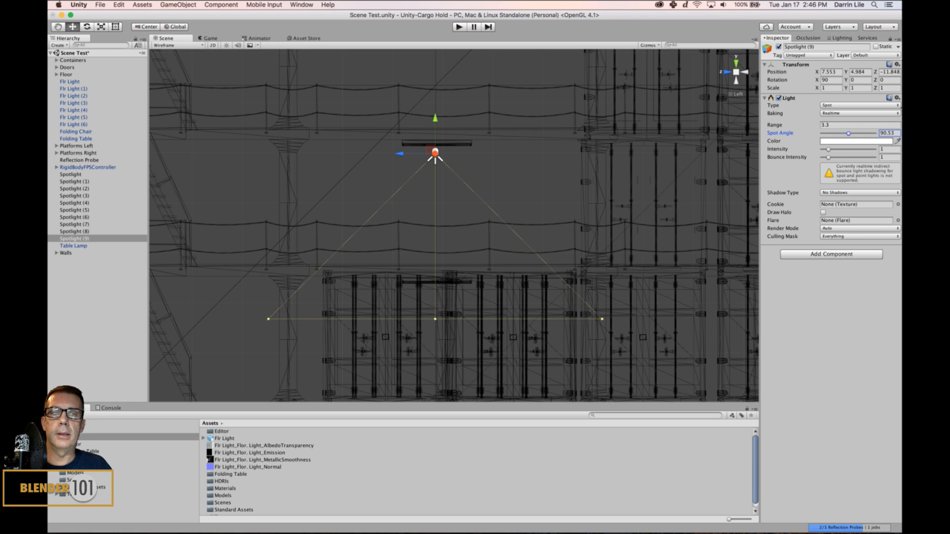
- Switch the scene to a shaded perspective view with scene lighting on, looking at the spotlight beneath the fluorescent light
alt+drag(465, 252, 450, 297)
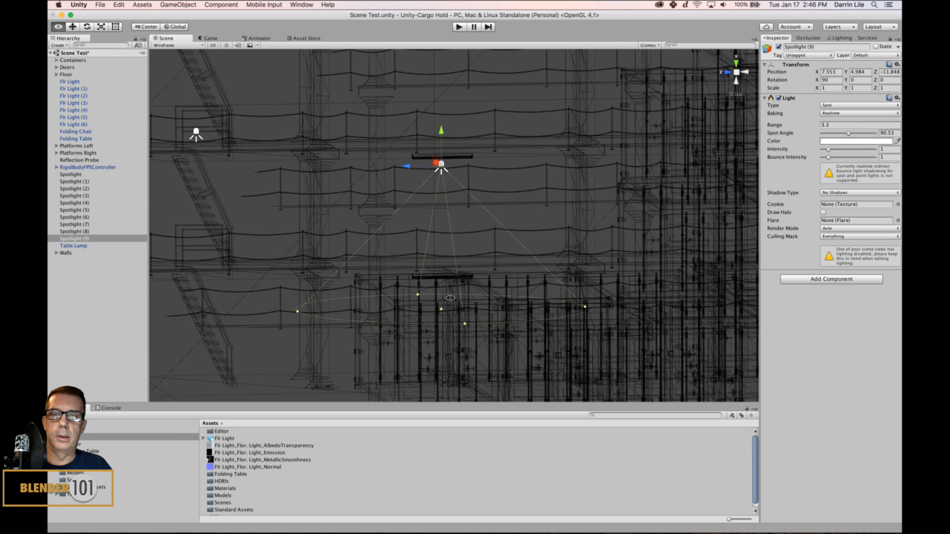
click(738, 97)
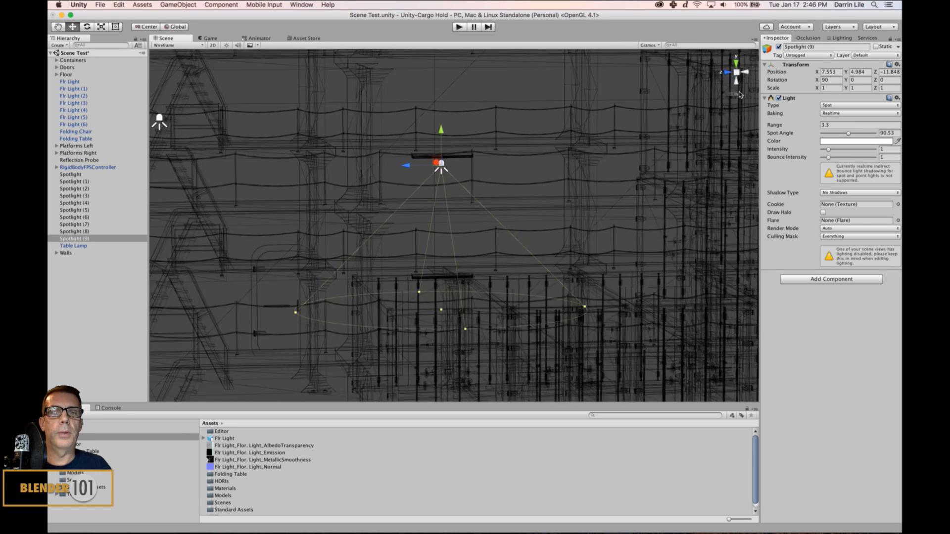
click(154, 45)
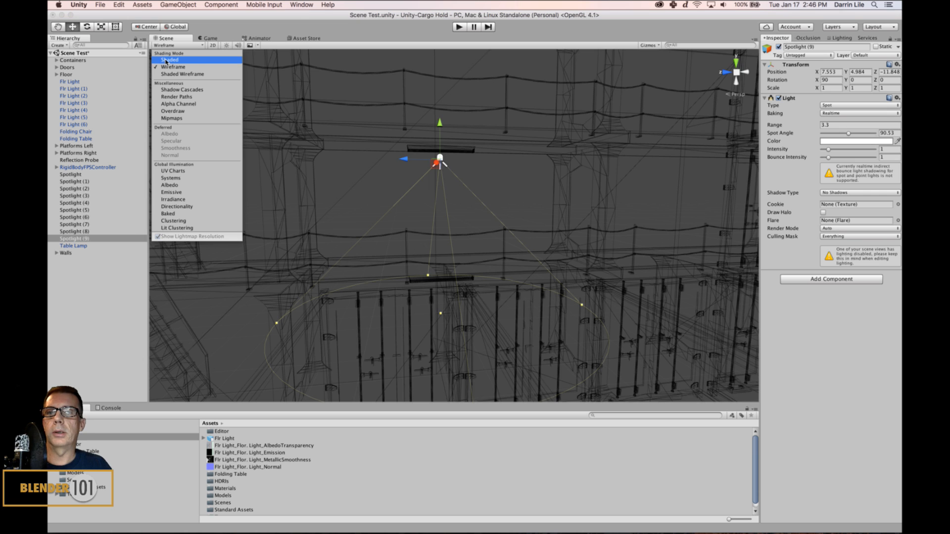
click(170, 60)
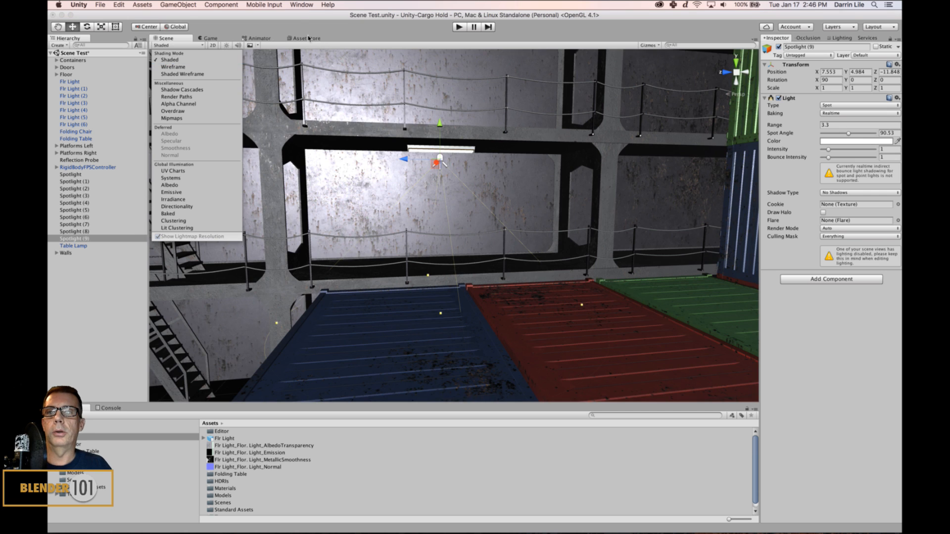
click(226, 45)
mouse_move(436, 163)
alt+mouse_down()
mouse_move(597, 267)
mouse_move(569, 242)
mouse_move(488, 233)
alt+mouse_up()
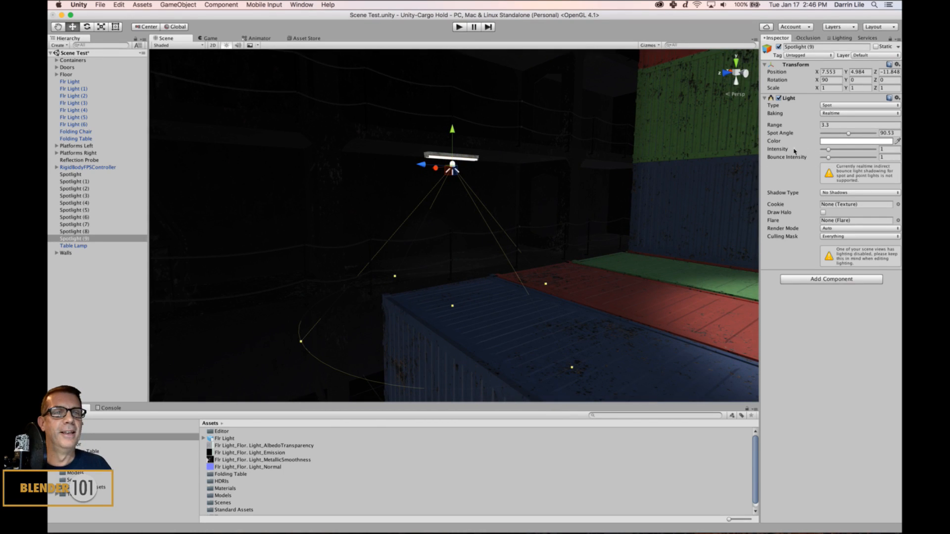
- Adjust the spotlight to a range of 4.59, a spot angle of 142.02 and an intensity of 3.2
drag(782, 150, 823, 154)
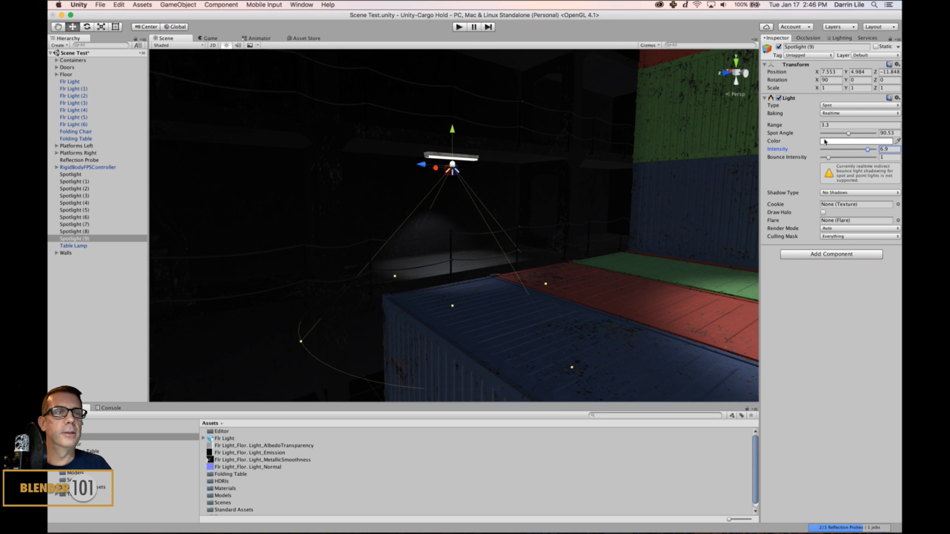
drag(772, 126, 794, 126)
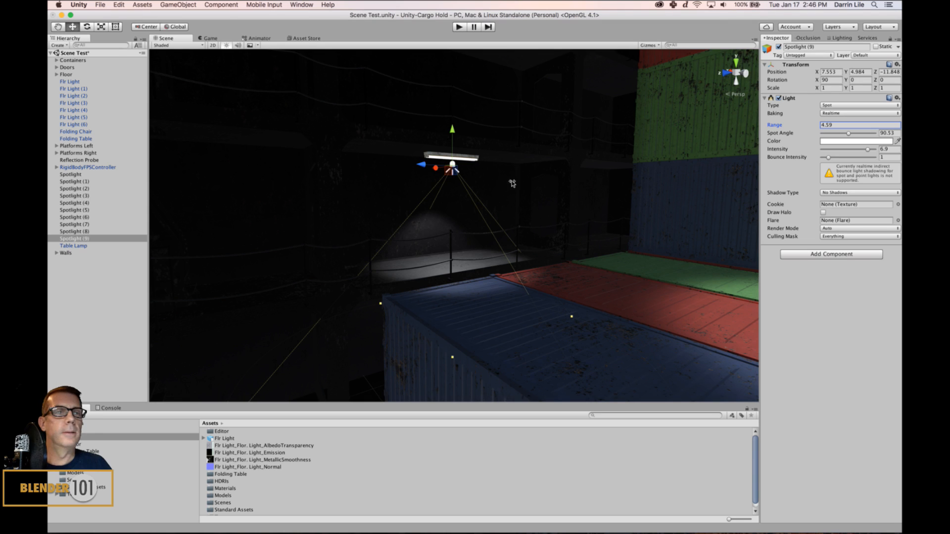
drag(791, 131, 871, 157)
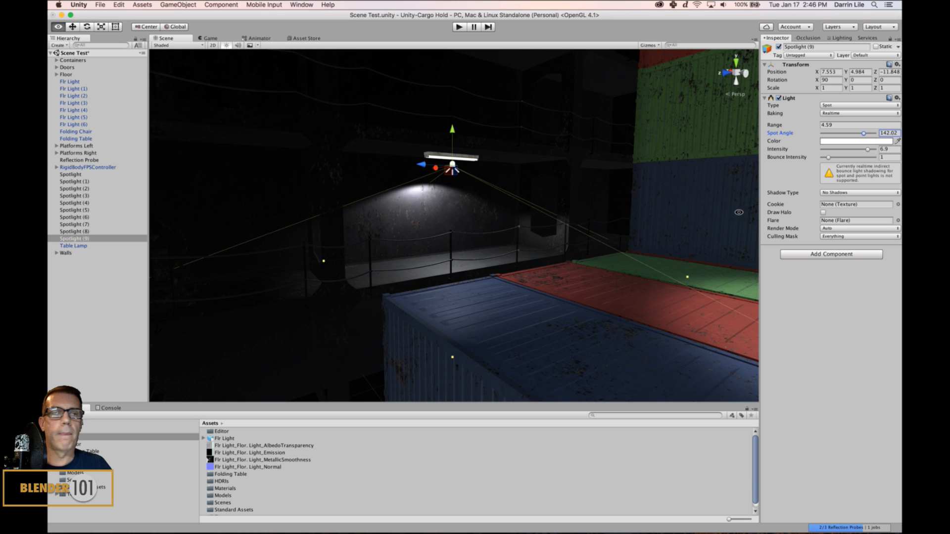
drag(791, 149, 779, 148)
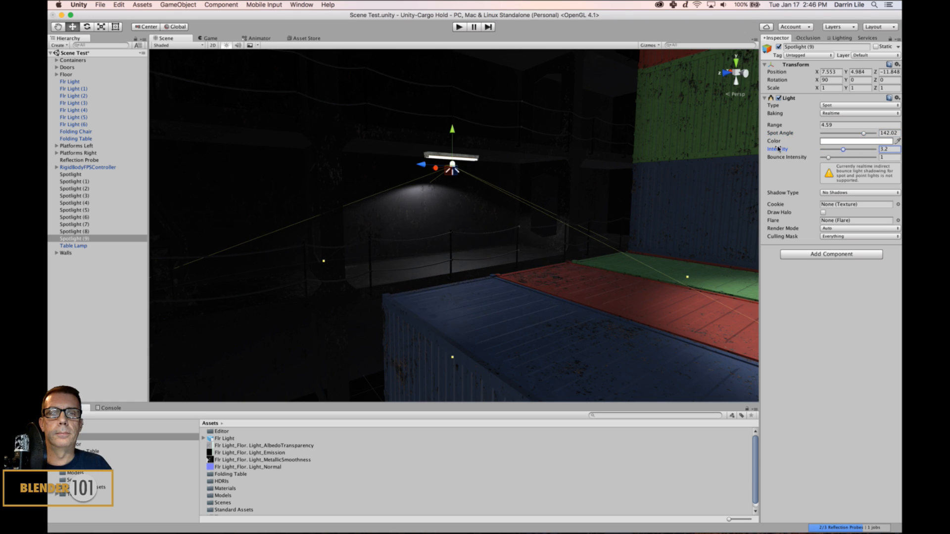
- Raise the spotlight up into the lowest fluorescent light above the containers and deselect it to view the lighting
alt+drag(408, 249, 534, 270)
click(289, 344)
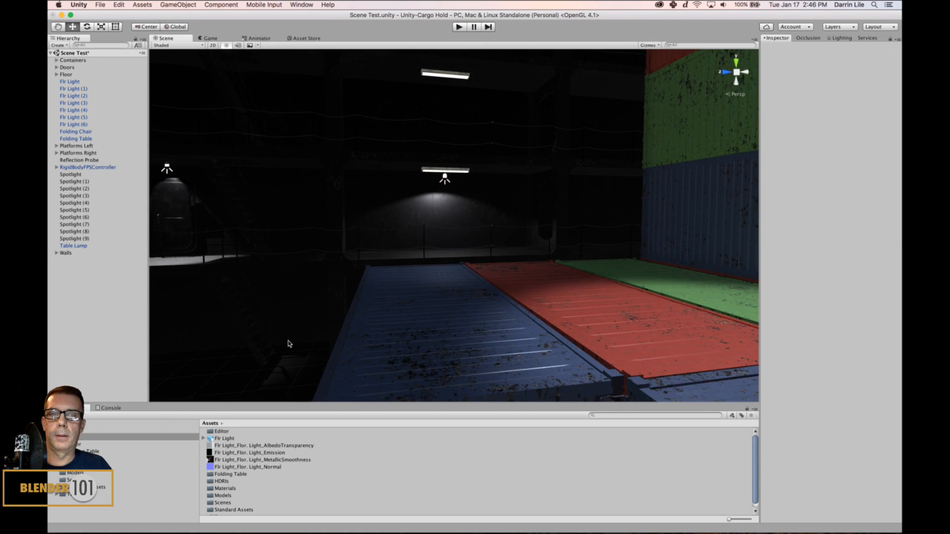
alt+drag(289, 343, 467, 266)
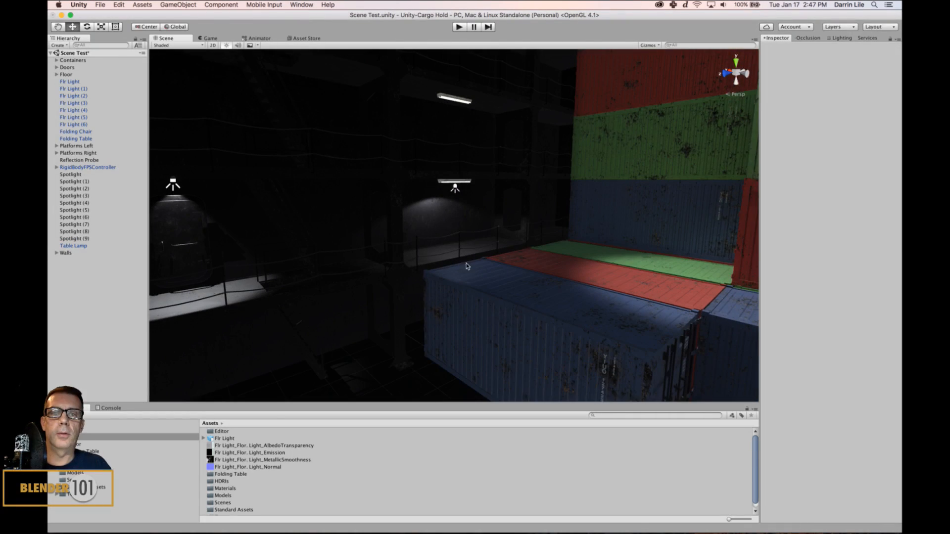
click(455, 188)
key(f)
drag(456, 126, 471, 108)
scroll(461, 204, down, 4)
click(429, 295)
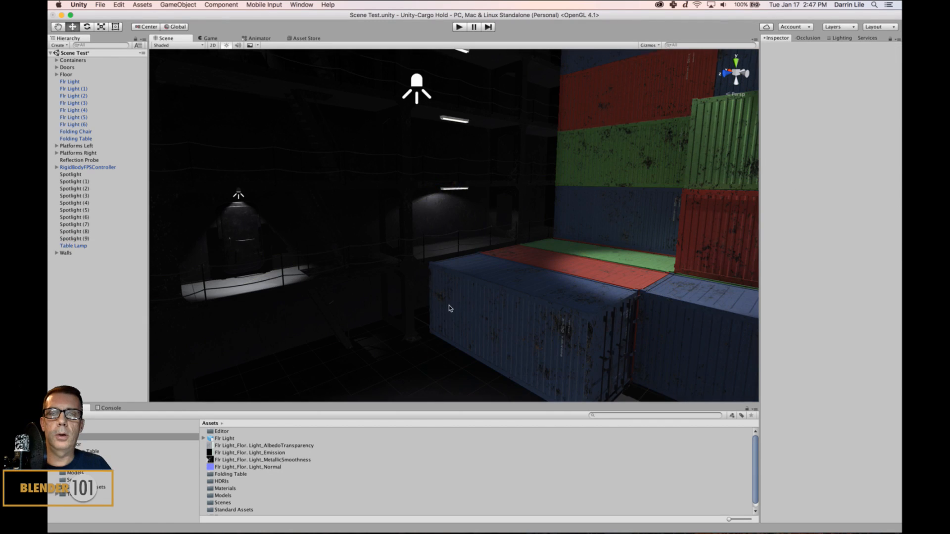
- Move the spotlight to just above the fluorescent light, at about Y 5.52, and check its glow from farther away
alt+drag(449, 310, 515, 294)
scroll(514, 265, up, 3)
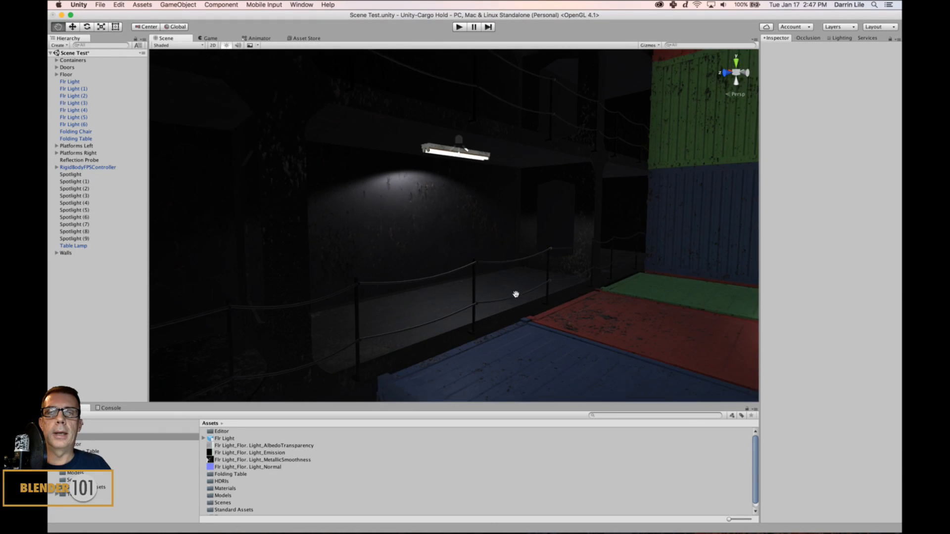
click(459, 142)
mouse_move(460, 105)
mouse_down()
mouse_move(456, 131)
mouse_move(466, 97)
mouse_up()
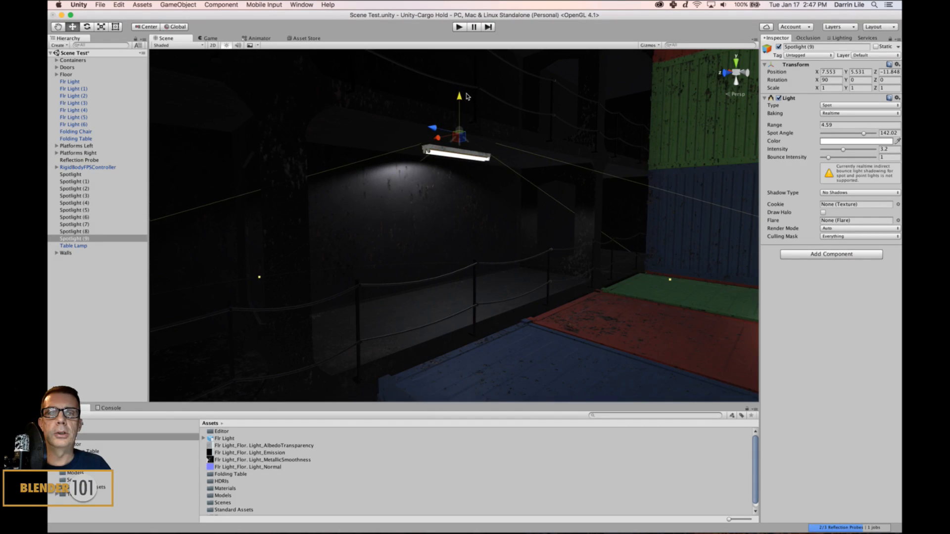
alt+drag(488, 196, 477, 277)
scroll(487, 269, down, 10)
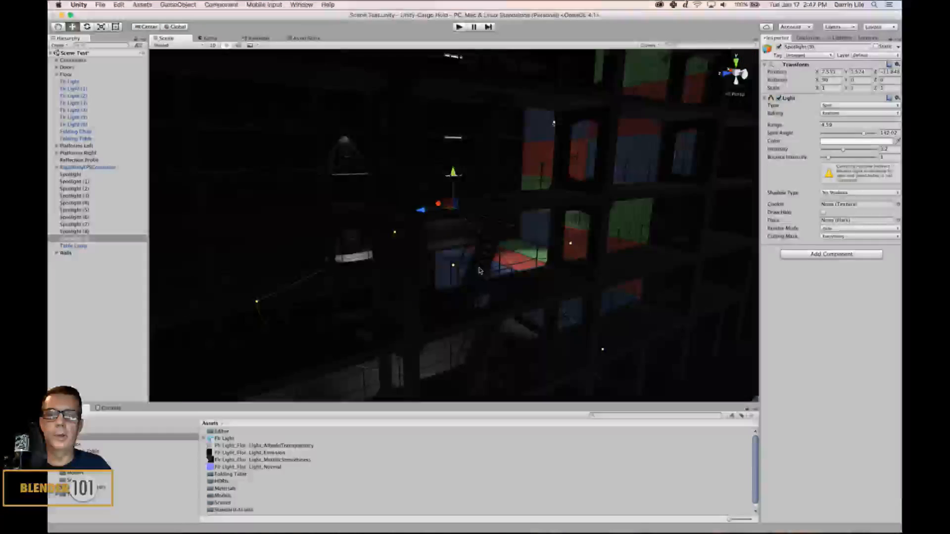
scroll(487, 272, up, 10)
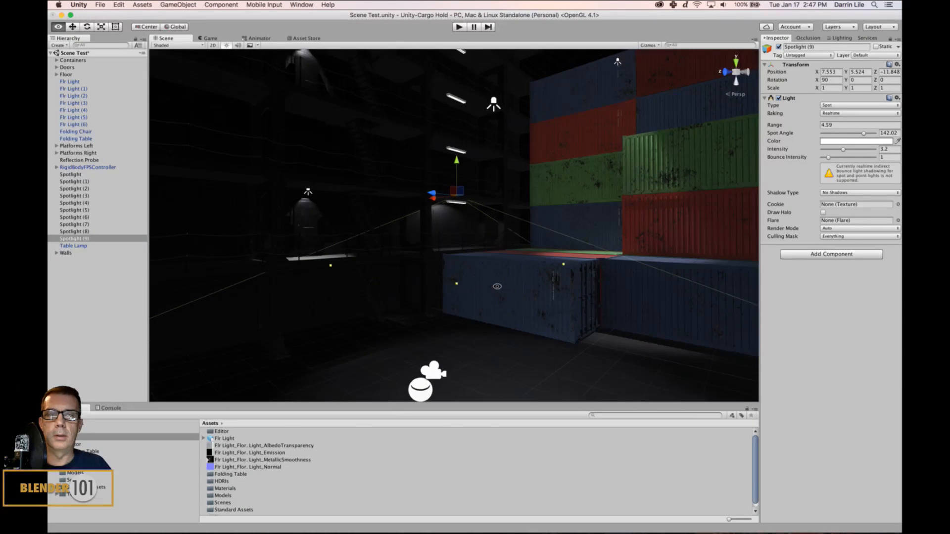
- Lower the spotlight to about Y 5.27 so it sits at the fluorescent light, and check the lighting on the wall
click(508, 337)
alt+drag(565, 330, 498, 323)
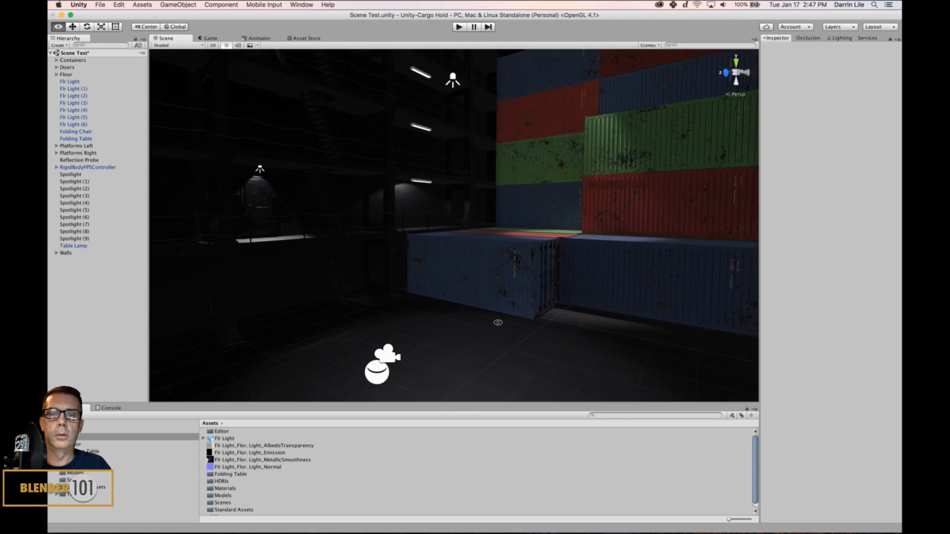
click(424, 180)
drag(423, 143, 419, 145)
click(450, 326)
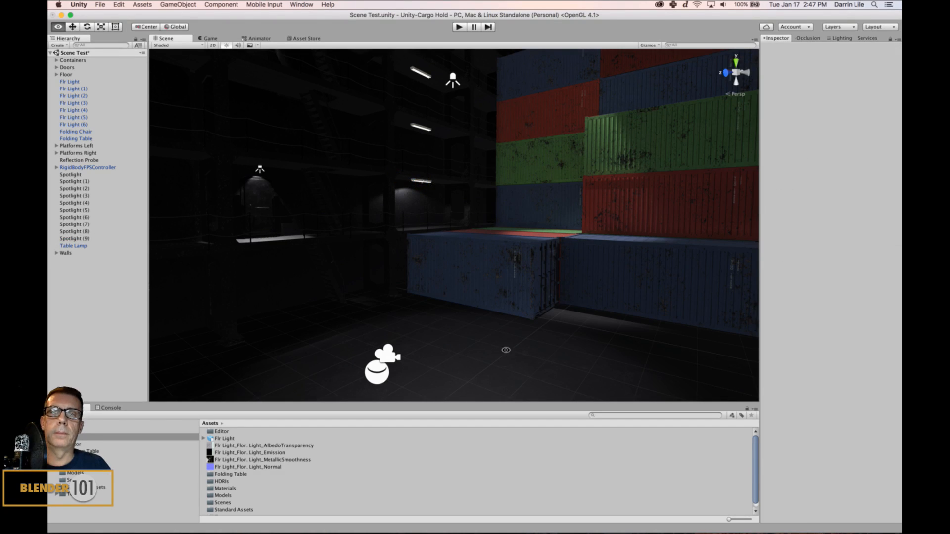
mouse_move(502, 350)
alt+mouse_down()
mouse_move(515, 349)
mouse_move(488, 361)
mouse_move(507, 347)
alt+mouse_up()
scroll(495, 335, up, 5)
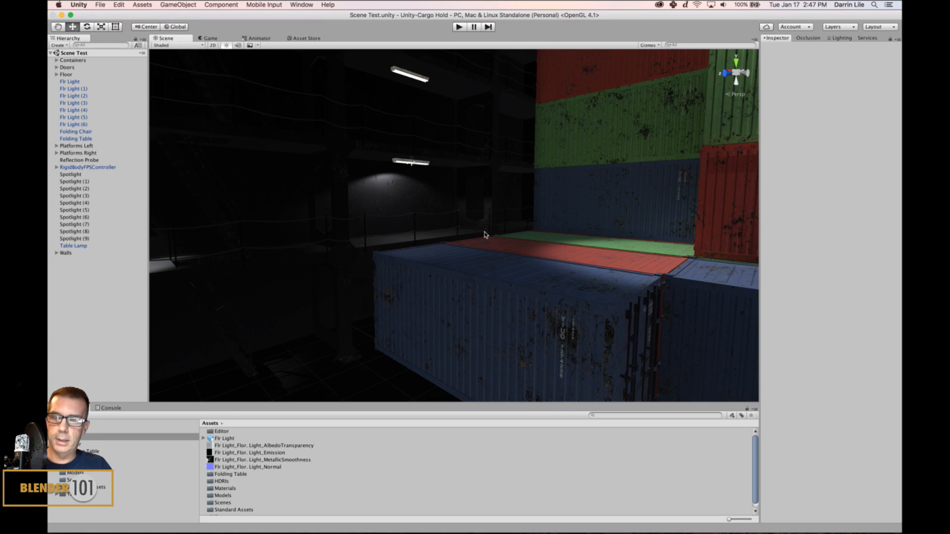
- Reselect the spotlight and show the scene in a wireframe left orthographic view
alt+drag(484, 235, 459, 209)
click(418, 167)
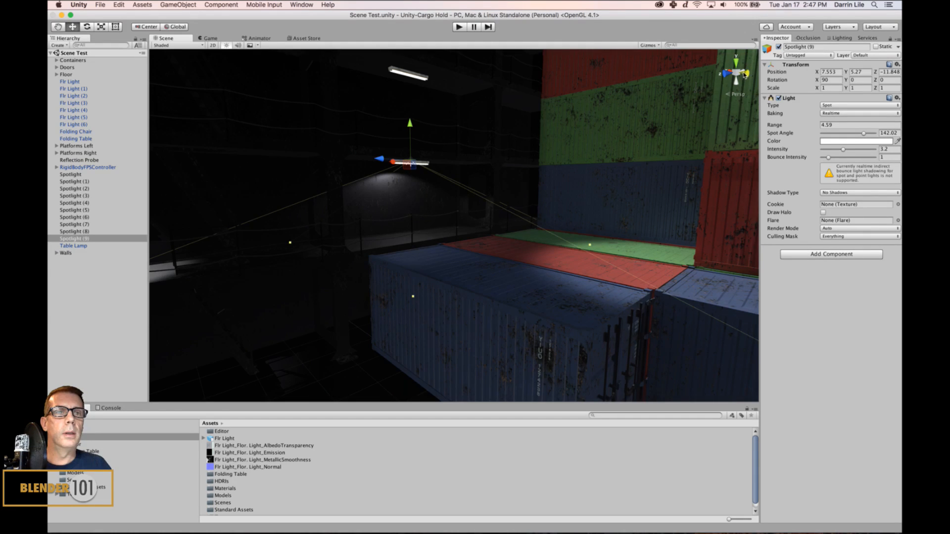
click(745, 74)
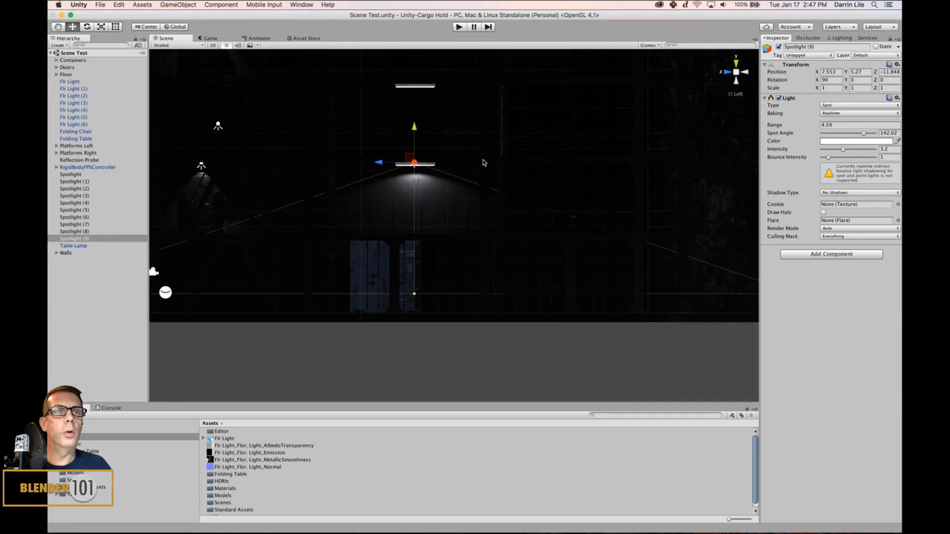
click(227, 46)
click(227, 46)
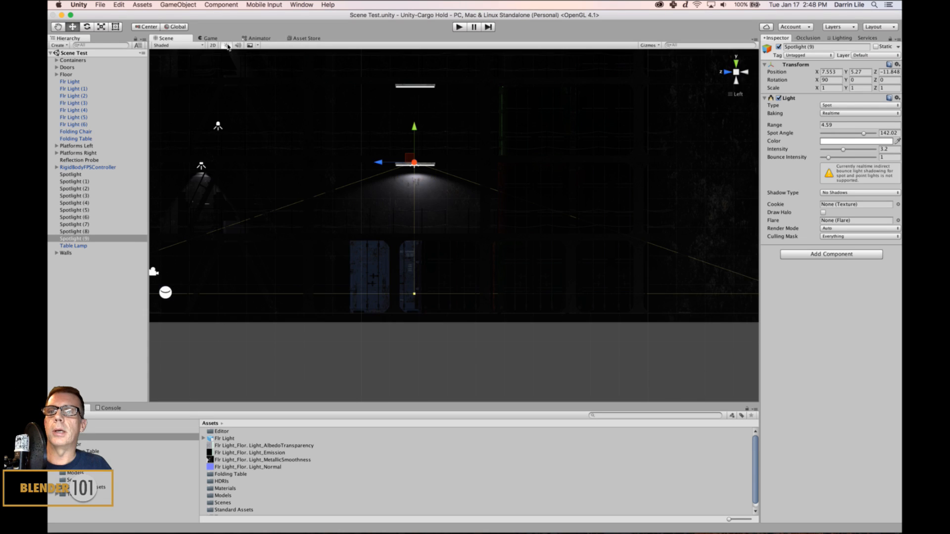
click(183, 47)
click(166, 62)
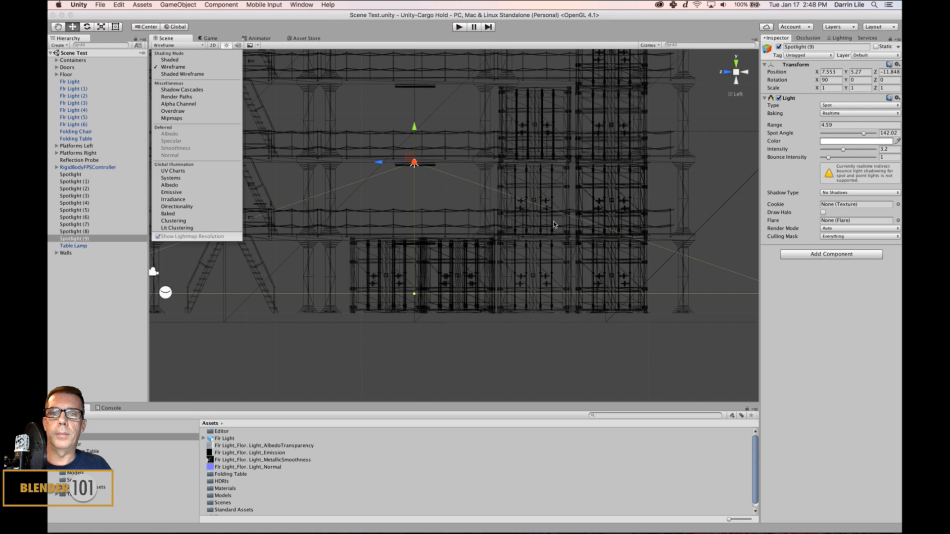
- Duplicate the spotlight and raise the copy to the fluorescent light one level up, at about Y 8.03
middle_drag(489, 151, 495, 211)
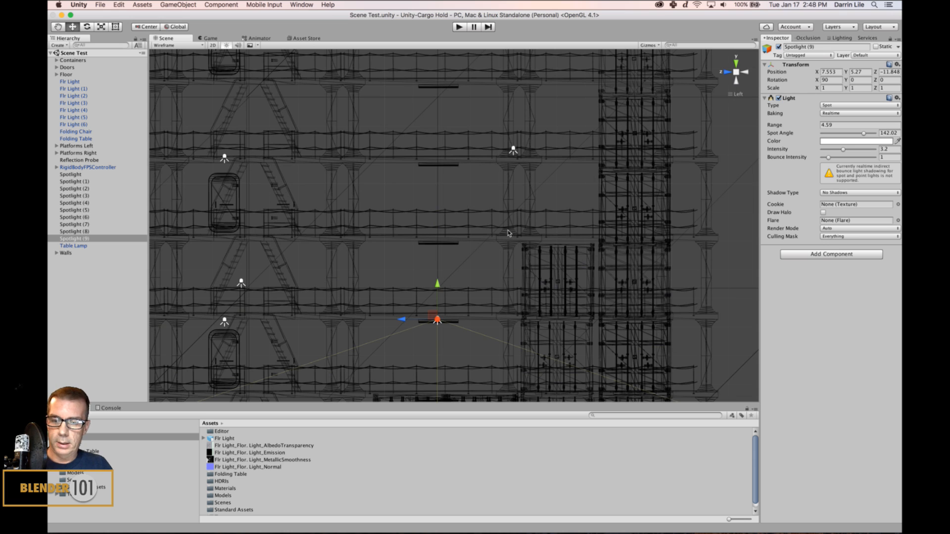
key(f)
scroll(507, 220, up, 2)
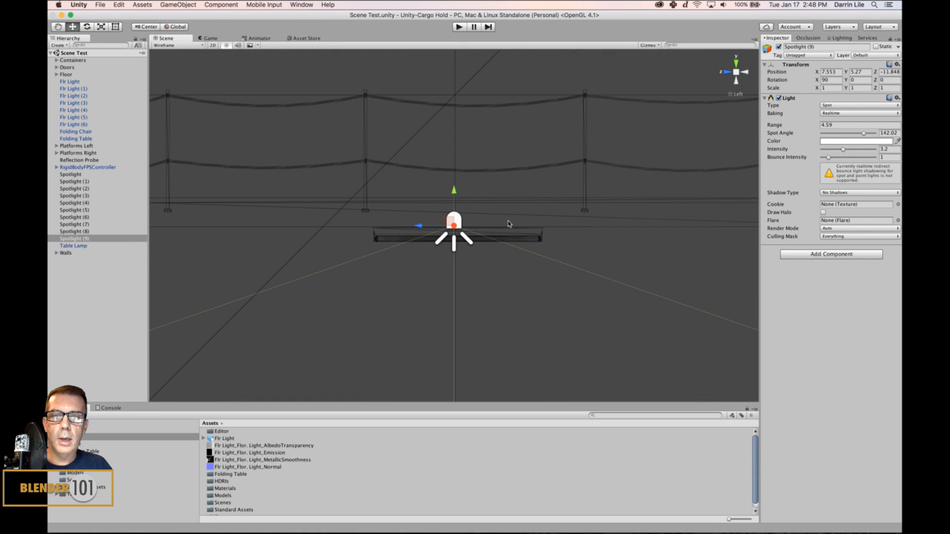
scroll(485, 234, down, 3)
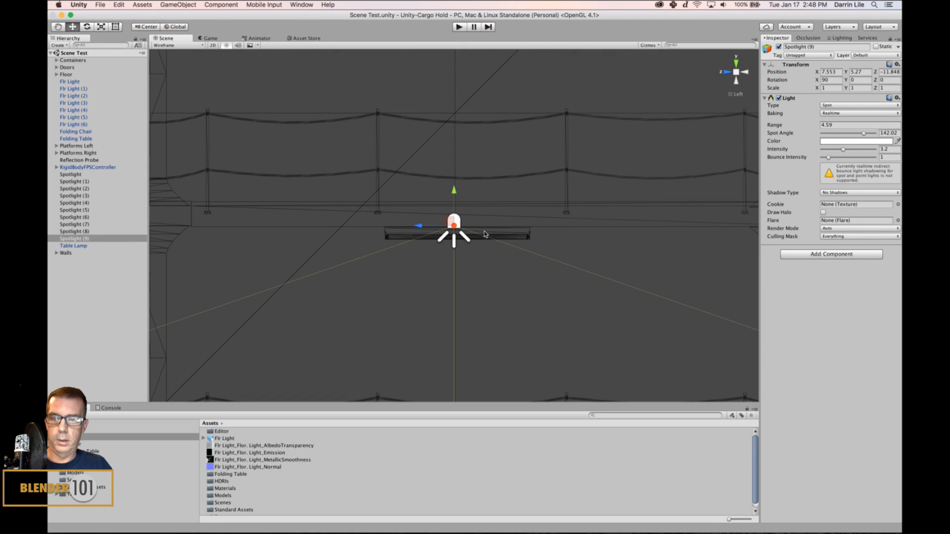
middle_drag(511, 214, 500, 299)
scroll(495, 305, down, 2)
key(super+d)
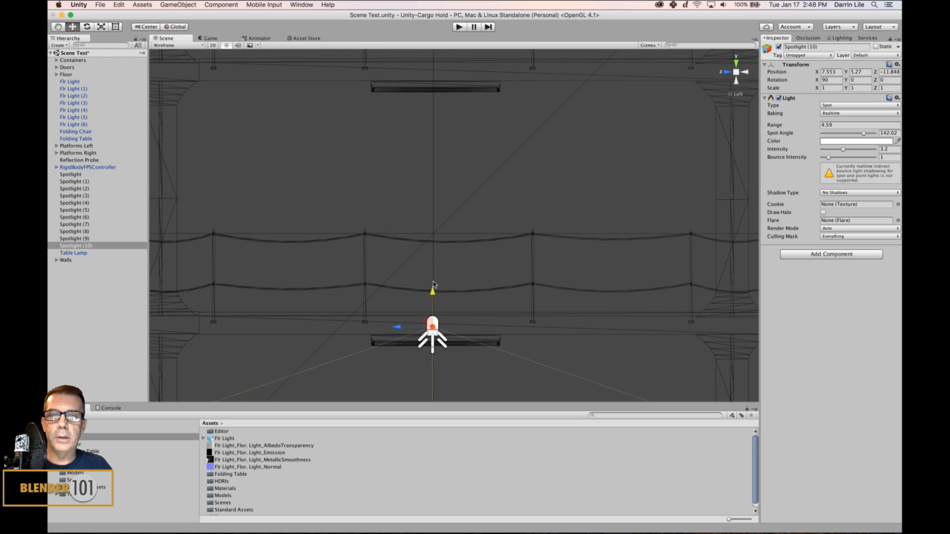
drag(433, 284, 450, 45)
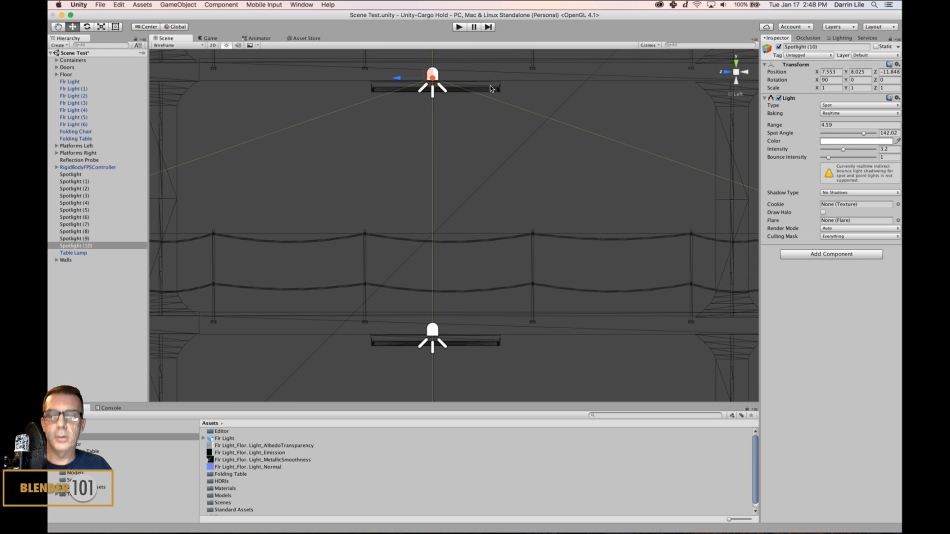
- Duplicate the raised spotlight and move the copy up to the next fluorescent light, at about Y 10.76
alt+middle_drag(534, 164, 532, 400)
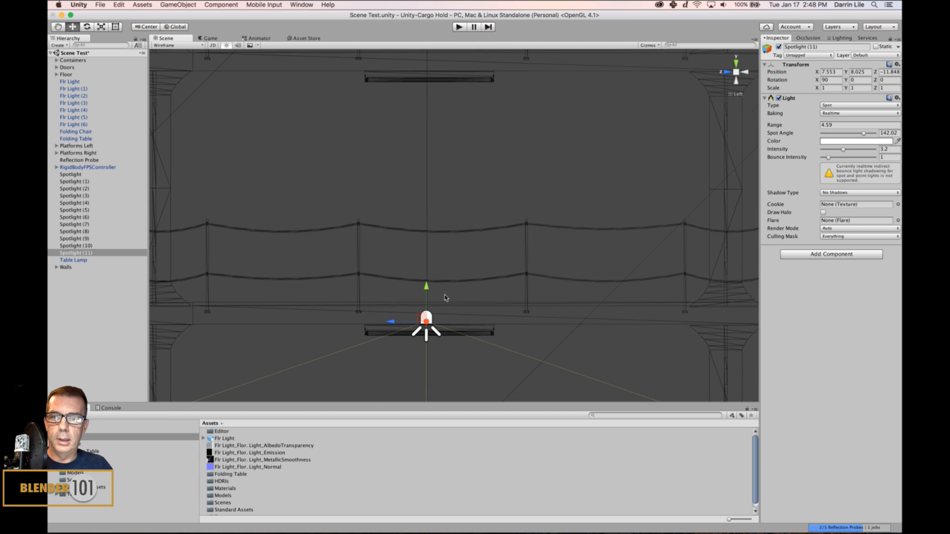
key(super+d)
drag(433, 291, 458, 35)
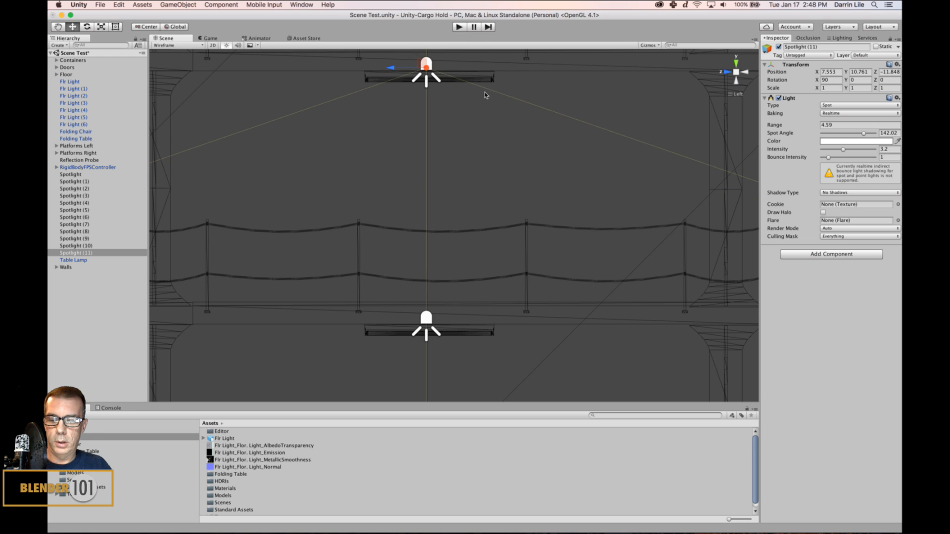
- Duplicate the spotlight and raise the copy to the next fluorescent light, at about Y 13.50
middle_drag(480, 118, 504, 353)
key(super+d)
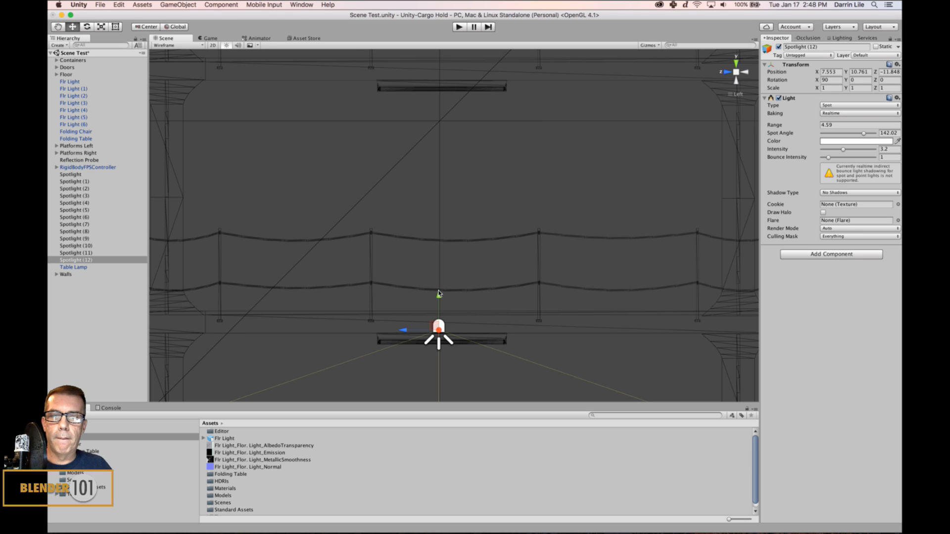
drag(439, 297, 453, 43)
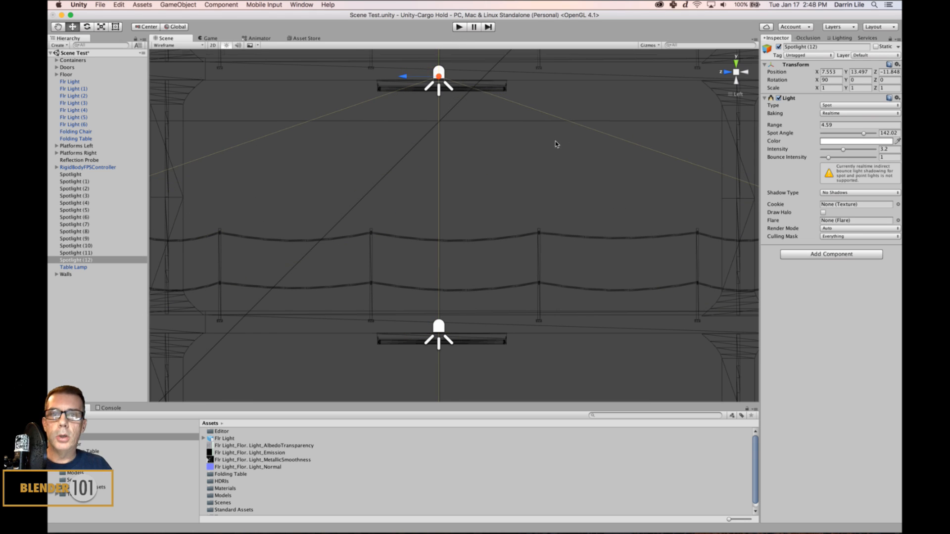
- Duplicate the spotlight twice more, raising the copies to the next two fluorescent lights at about Y 16.21 and Y 18.94
middle_drag(555, 142, 558, 212)
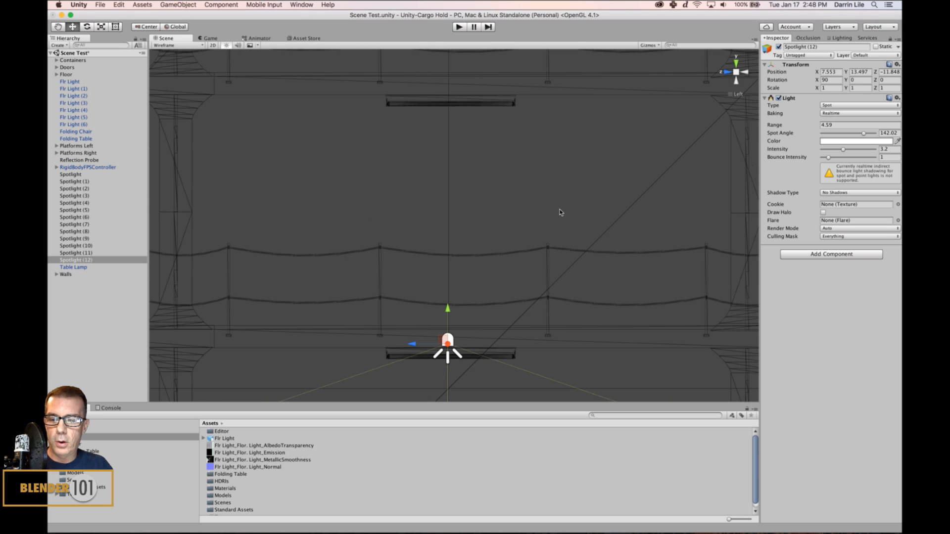
key(super+d)
drag(447, 309, 476, 56)
middle_drag(477, 55, 525, 159)
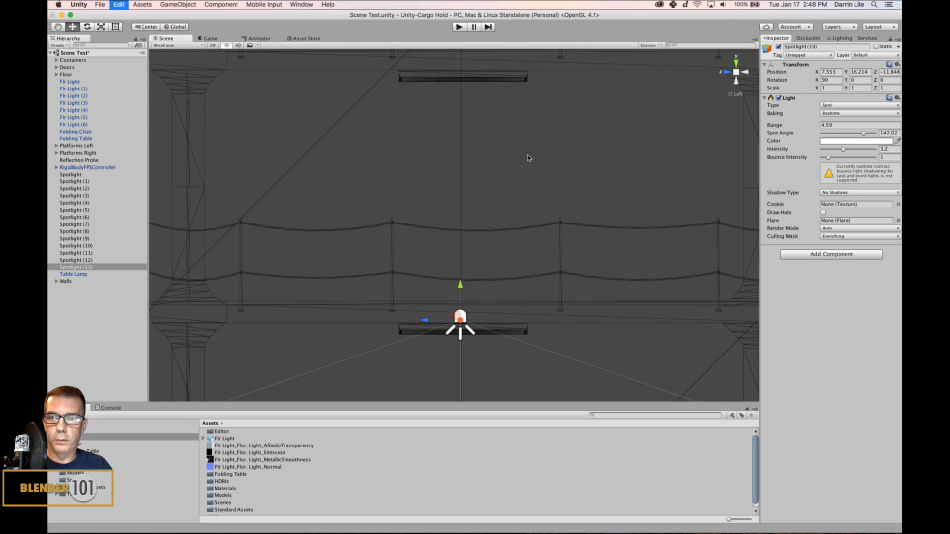
drag(460, 285, 477, 31)
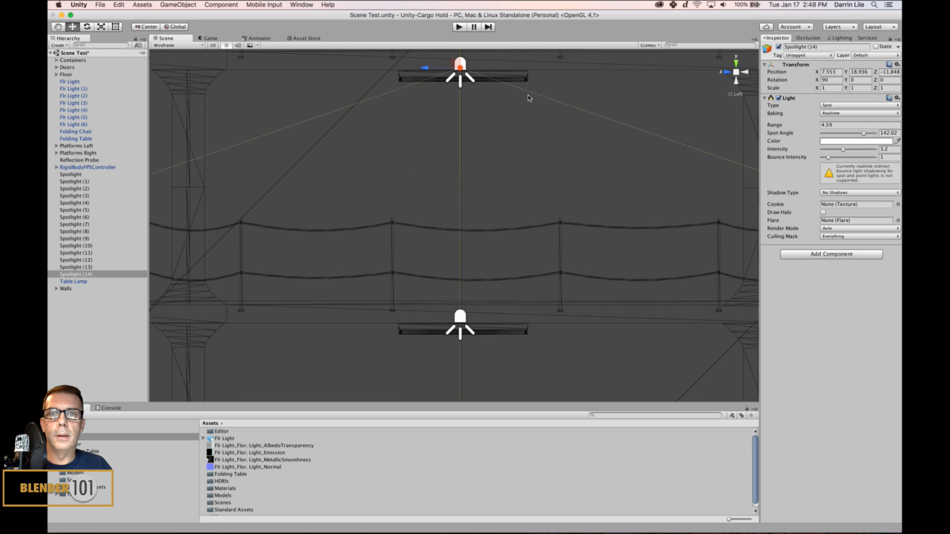
- Duplicate the spotlight at Y 5.27 and lower the copy to the fluorescent light one level below, at about Y 2.55
scroll(527, 97, down, 8)
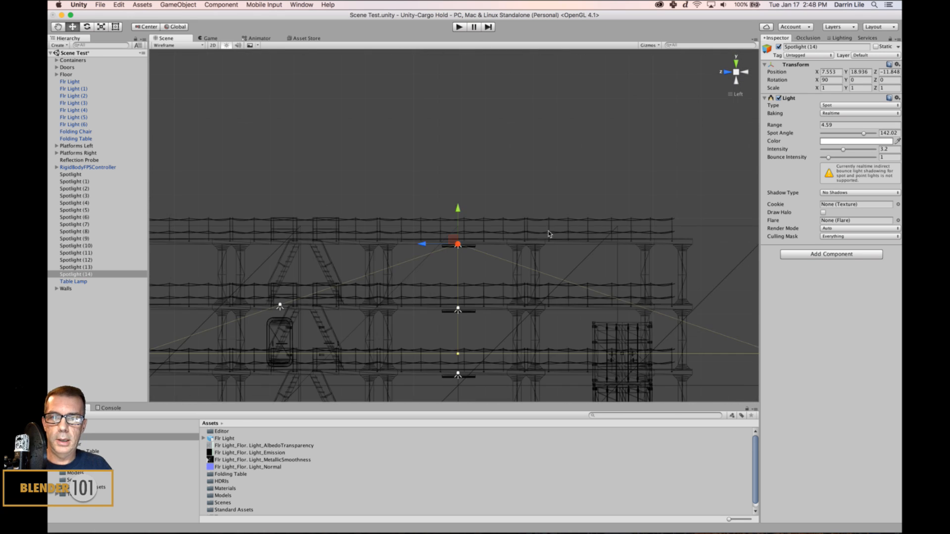
scroll(547, 247, up, 8)
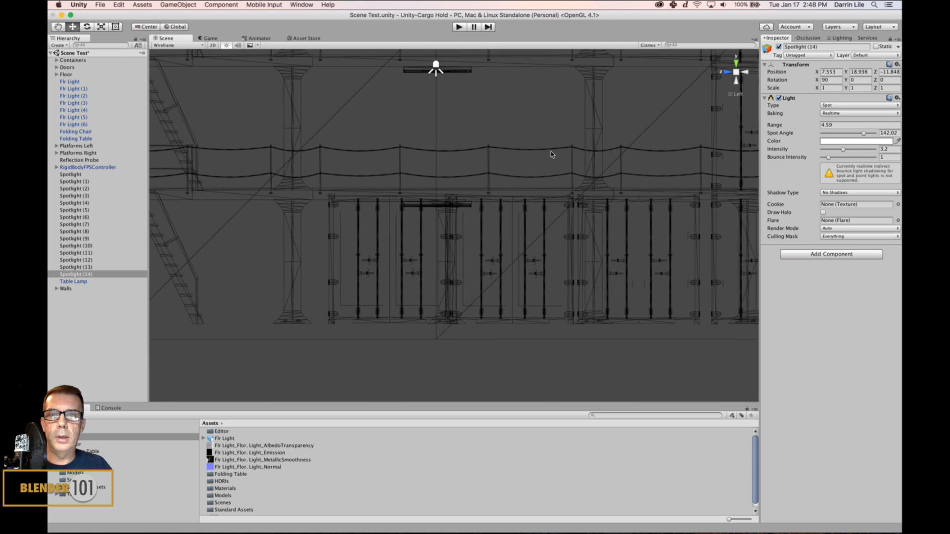
middle_drag(538, 116, 538, 157)
scroll(538, 143, up, 5)
middle_drag(514, 107, 544, 182)
click(477, 135)
key(super+d)
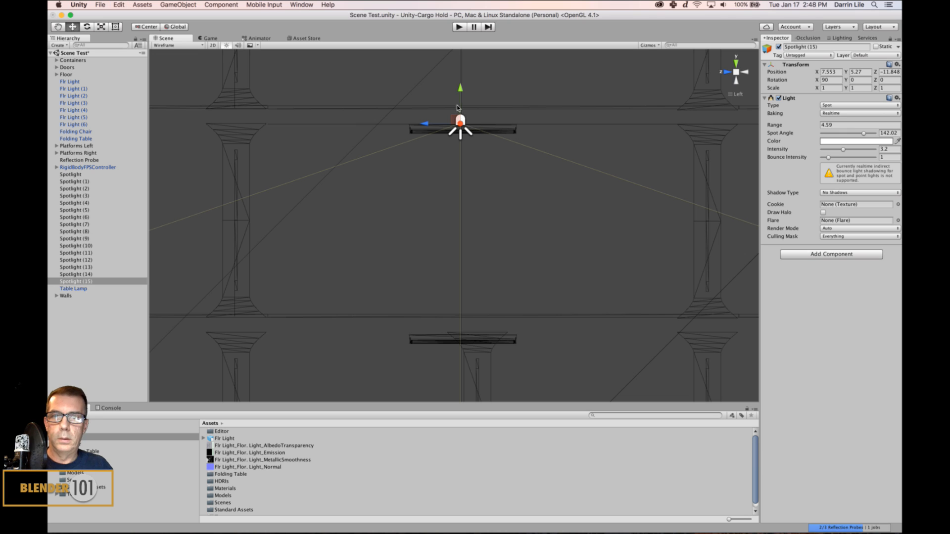
drag(460, 90, 443, 296)
scroll(493, 233, down, 2)
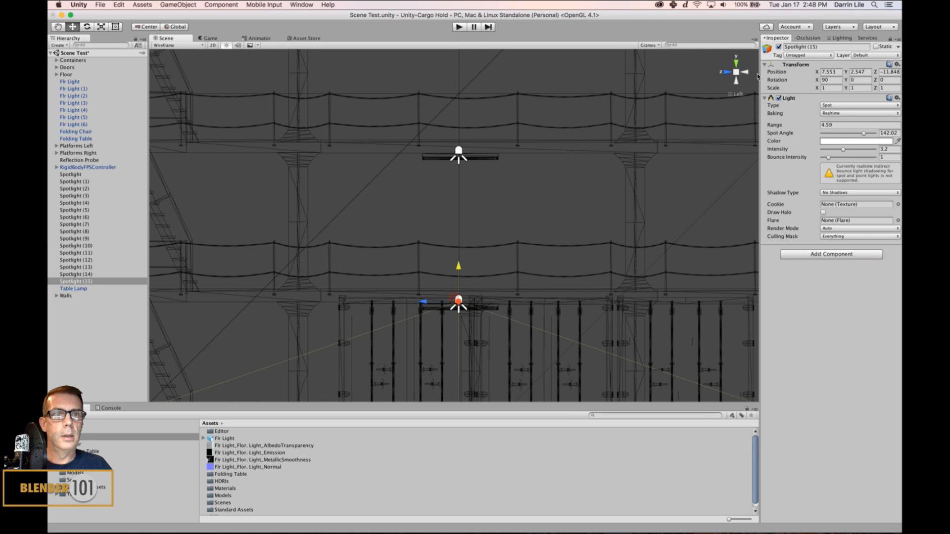
- Show the scene in a shaded perspective view
click(734, 93)
scroll(460, 188, down, 2)
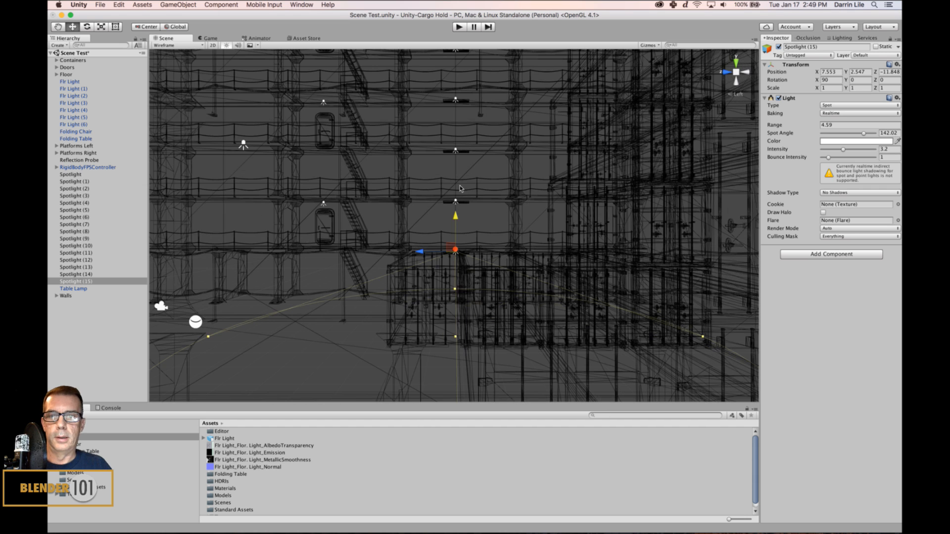
click(163, 46)
click(170, 60)
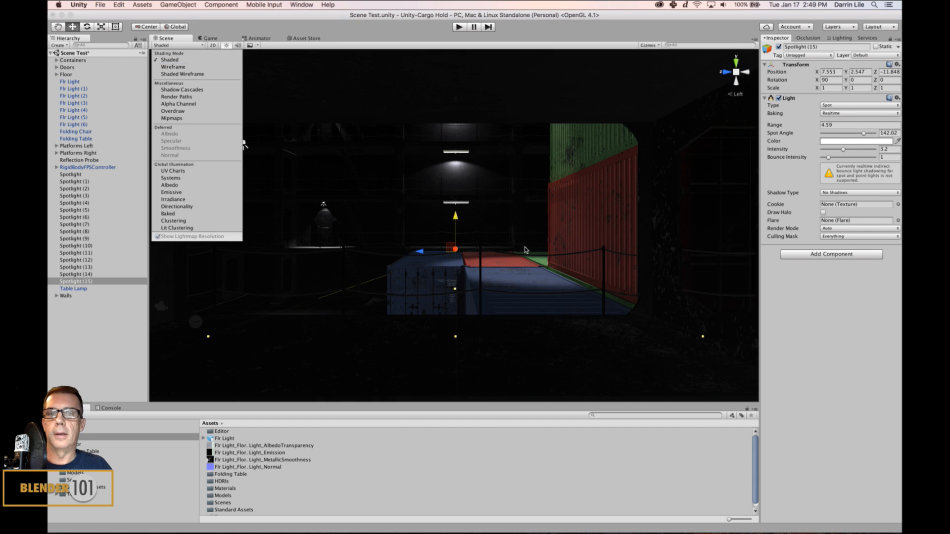
mouse_move(468, 243)
alt+mouse_down()
mouse_move(584, 259)
mouse_move(556, 239)
mouse_move(559, 259)
mouse_move(556, 223)
mouse_move(538, 256)
alt+mouse_up()
- Select the spotlight at Y 5.27 above the blue container and lower it to about Y 5.1, just beneath its fluorescent light
scroll(465, 241, up, 10)
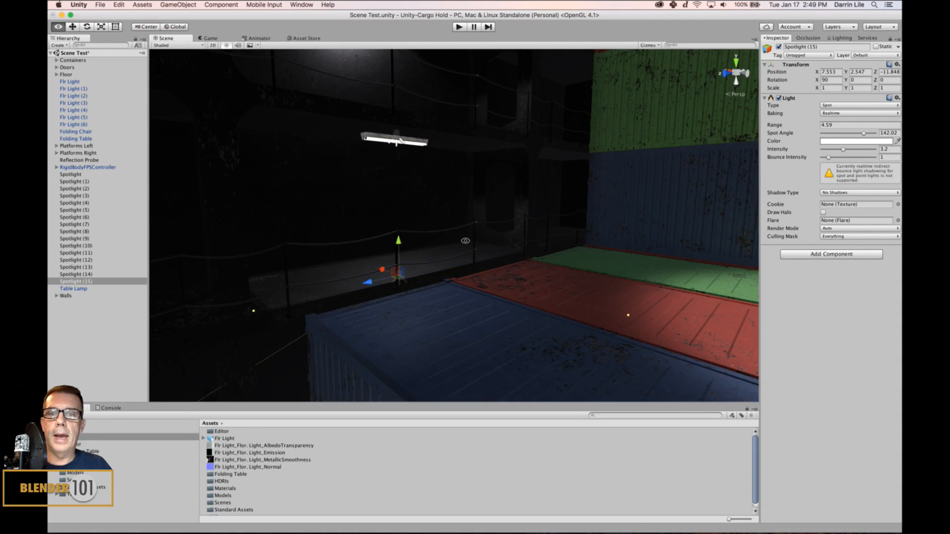
alt+drag(465, 241, 460, 183)
click(414, 144)
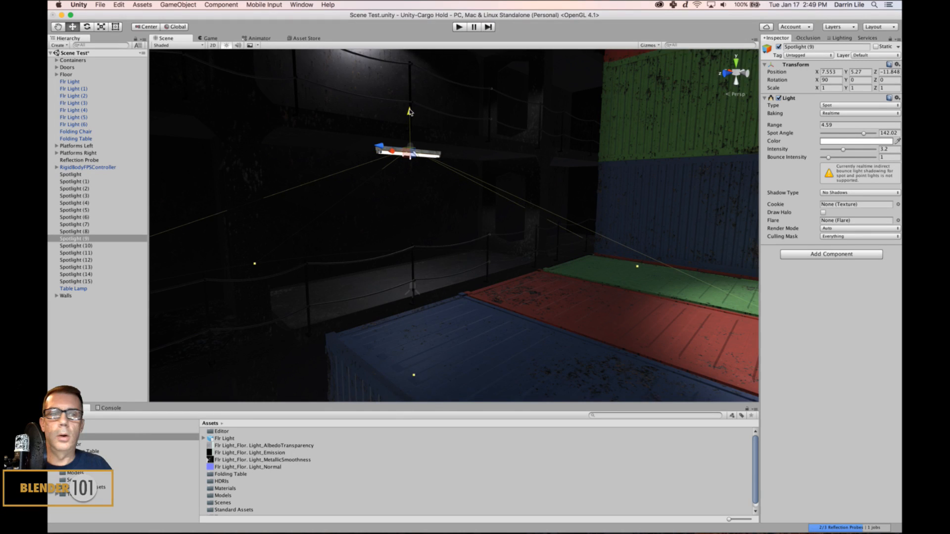
scroll(564, 241, down, 10)
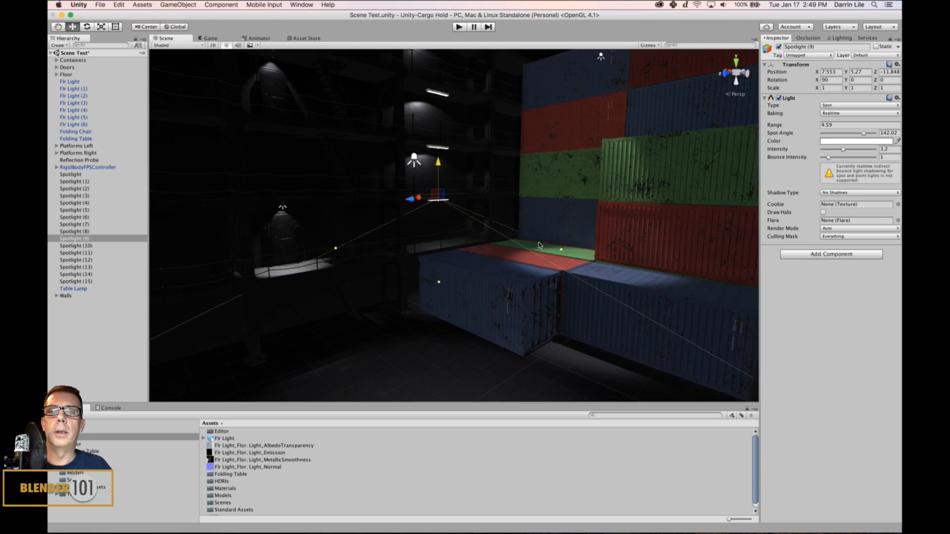
alt+drag(564, 242, 588, 224)
scroll(588, 224, up, 5)
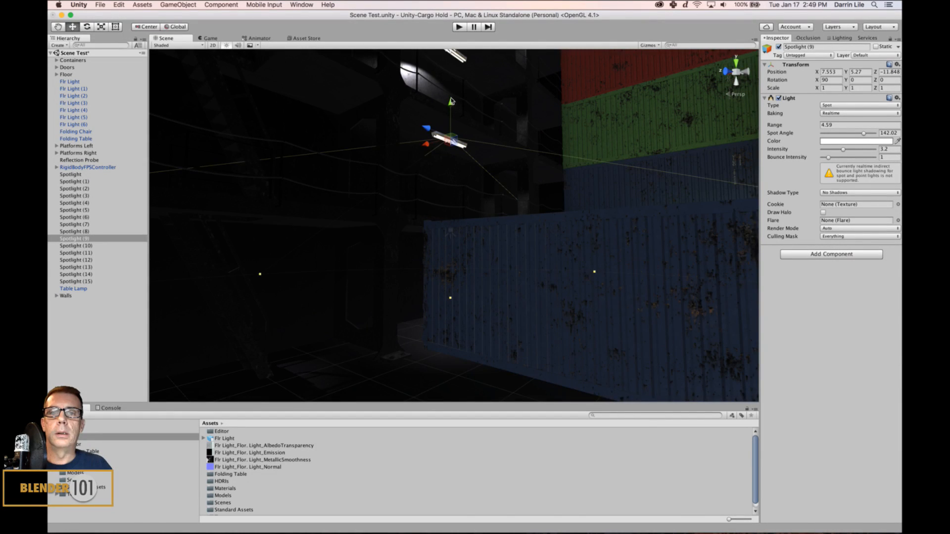
mouse_move(451, 101)
mouse_down()
mouse_move(453, 126)
mouse_move(456, 107)
mouse_up()
scroll(568, 170, down, 5)
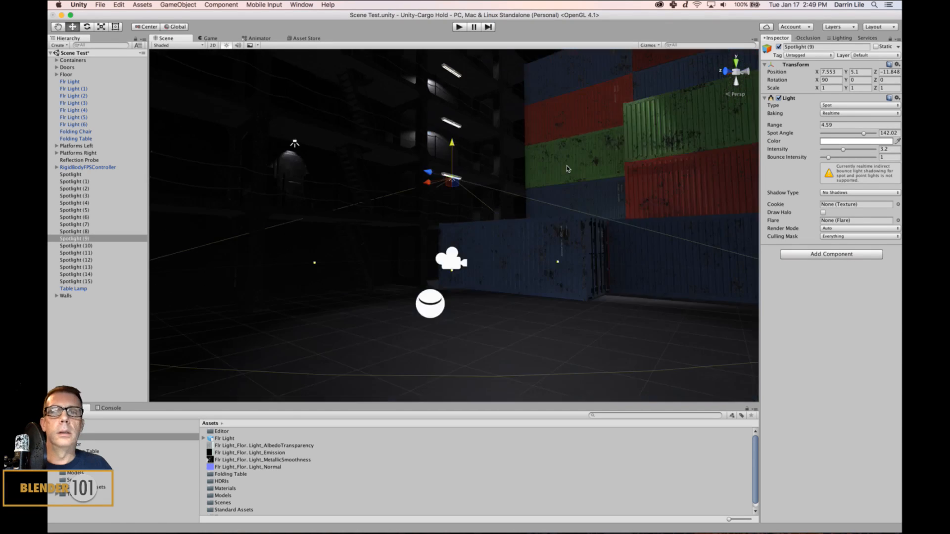
- Check the spotlights at the lower fluorescent lights, clear the selection and save the scene
middle_drag(569, 169, 569, 217)
click(458, 179)
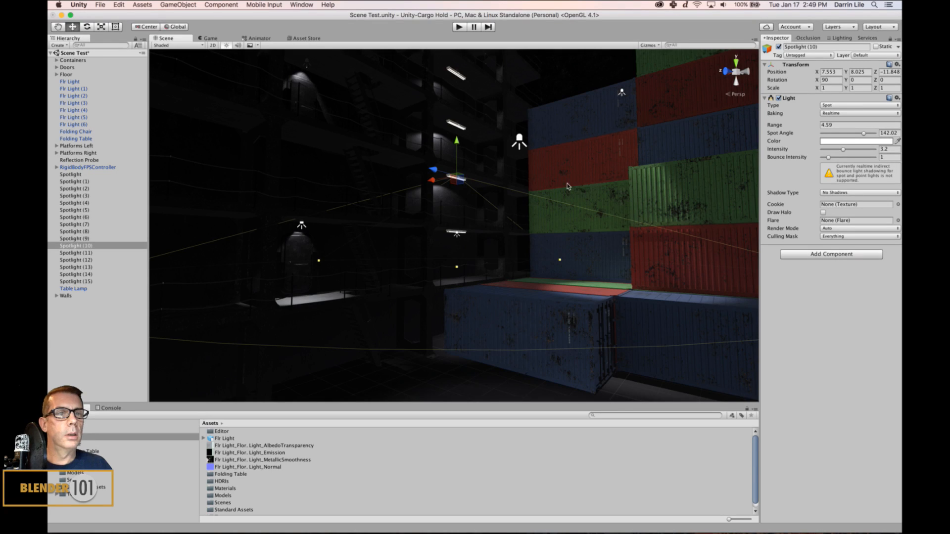
click(456, 233)
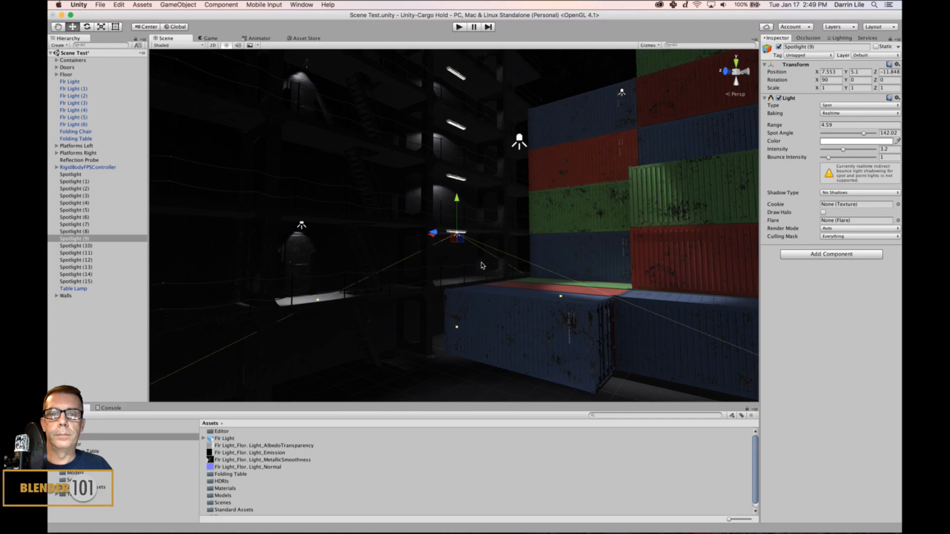
click(507, 309)
scroll(511, 276, down, 4)
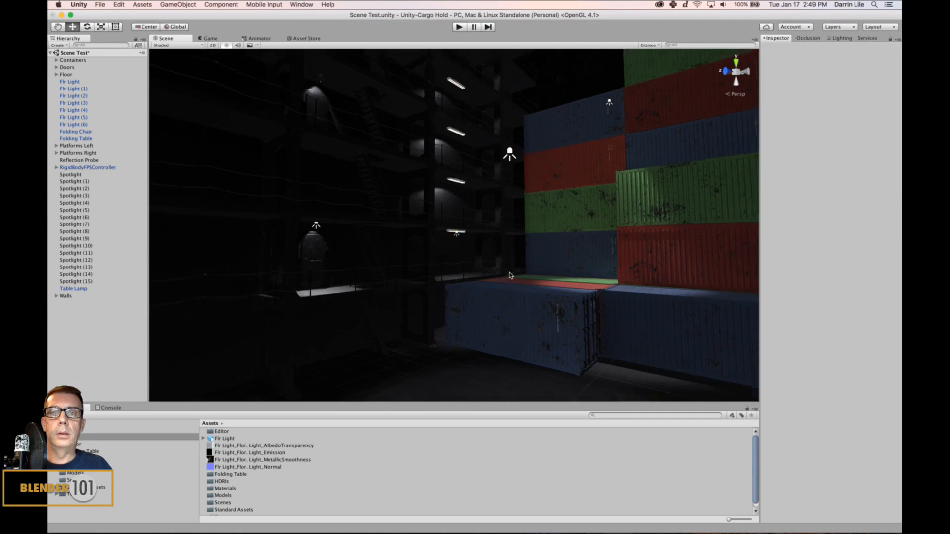
middle_drag(563, 261, 556, 261)
alt+drag(562, 281, 544, 306)
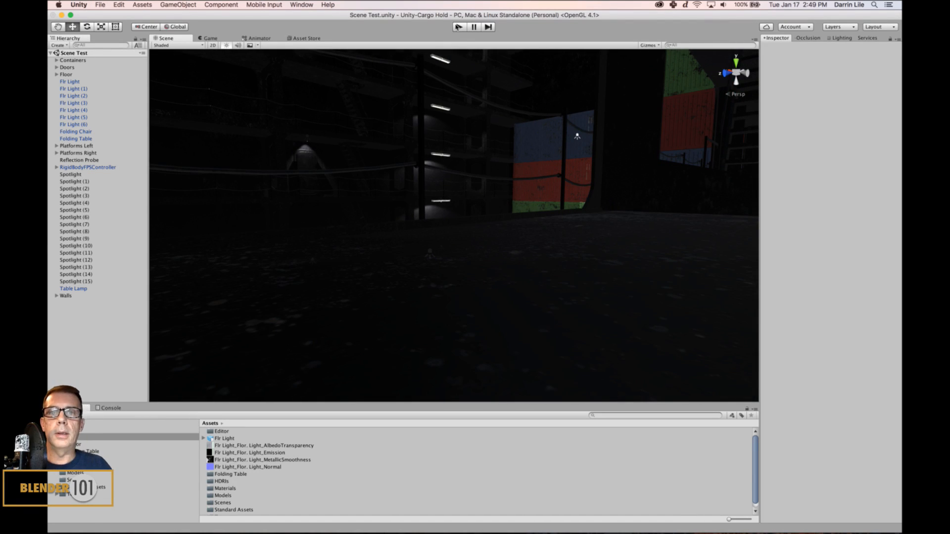
- Play the scene and walk around the cargo hold to examine the lit fluorescent fixtures and container stack, ending play mode when done
click(457, 27)
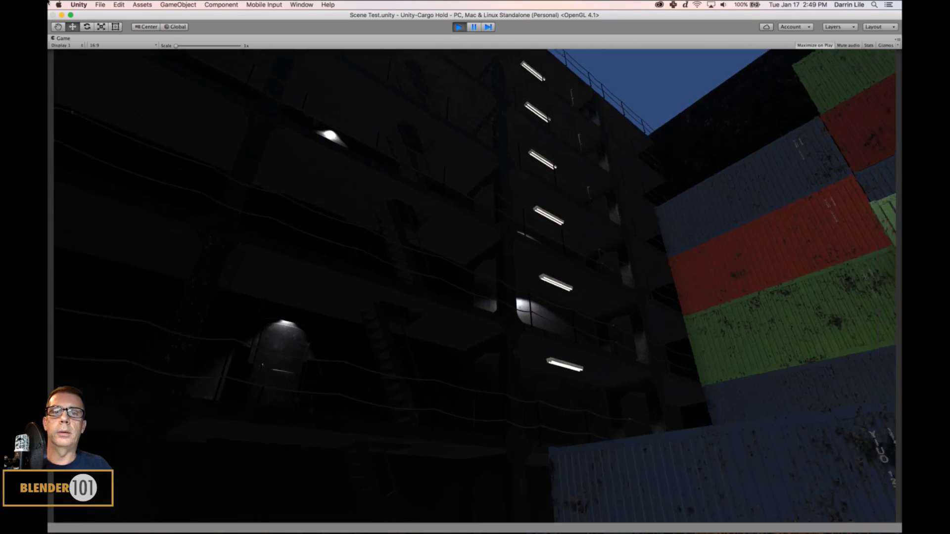
key(w)
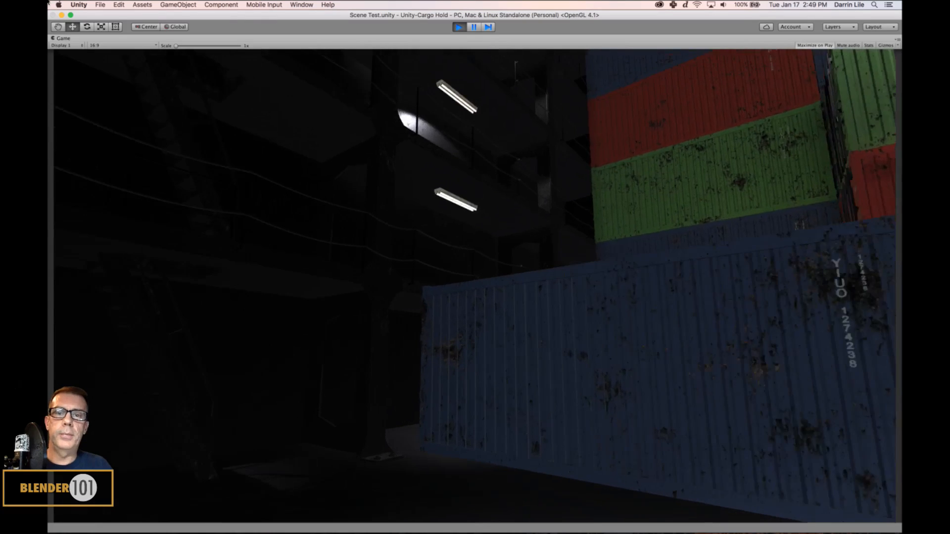
key(space)
key(space)
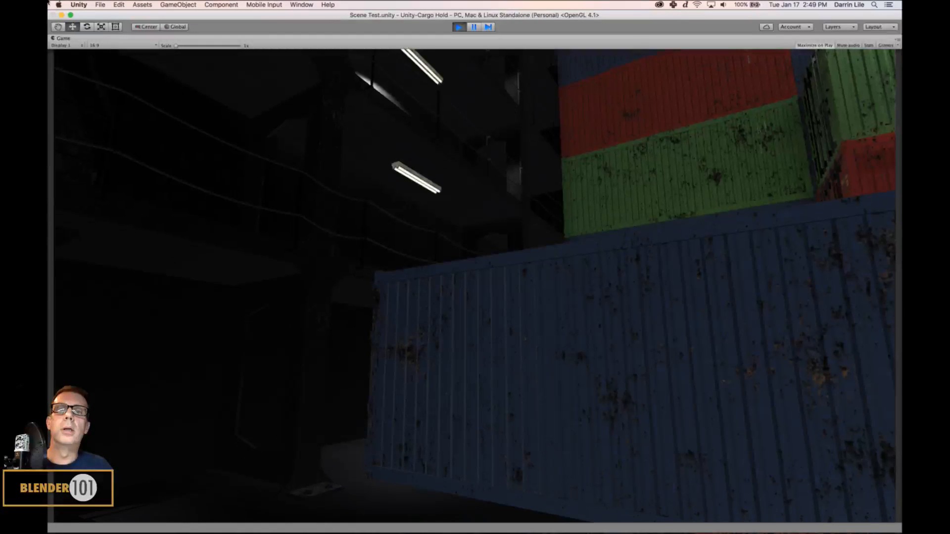
key(s)
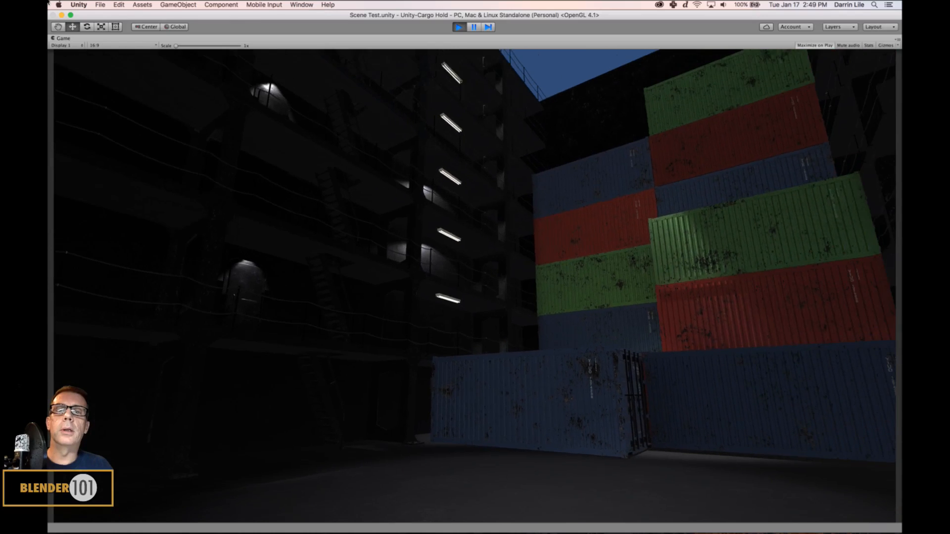
key(s)
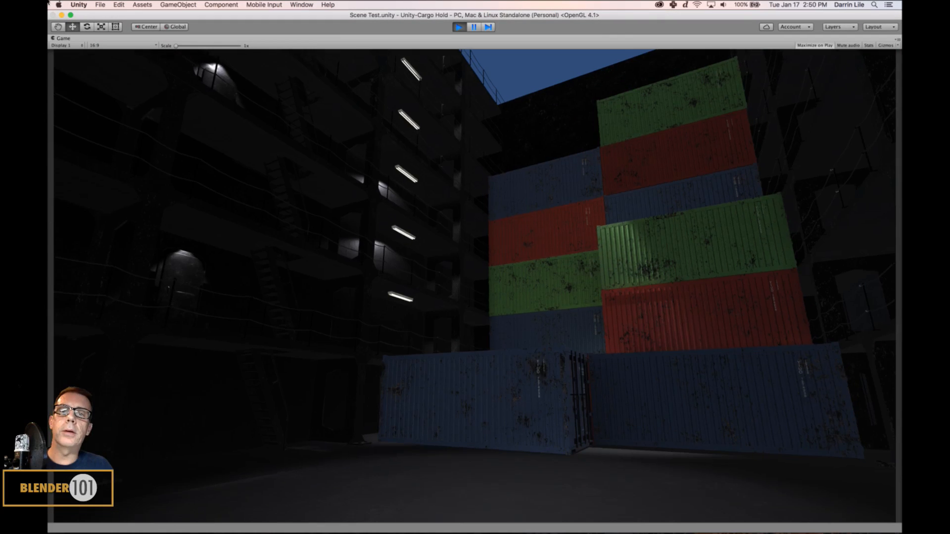
key(s)
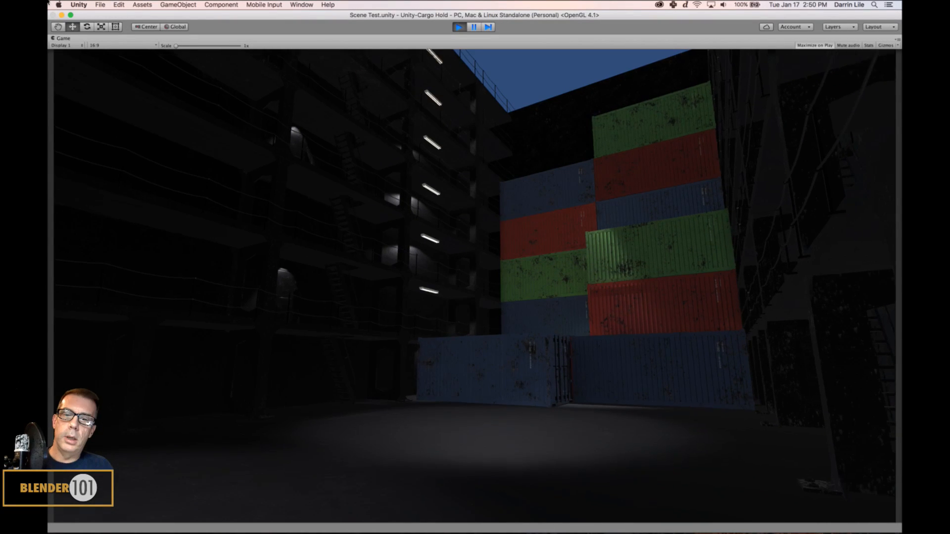
key(w)
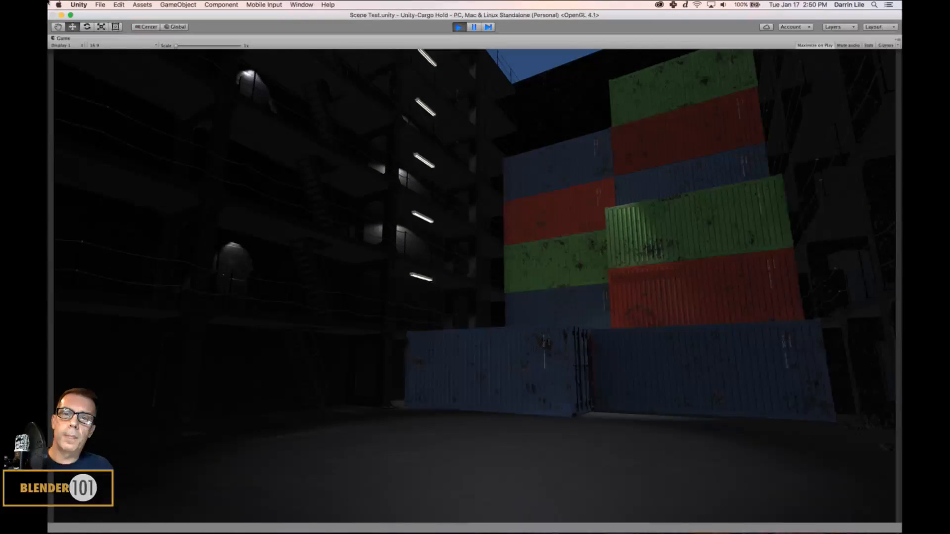
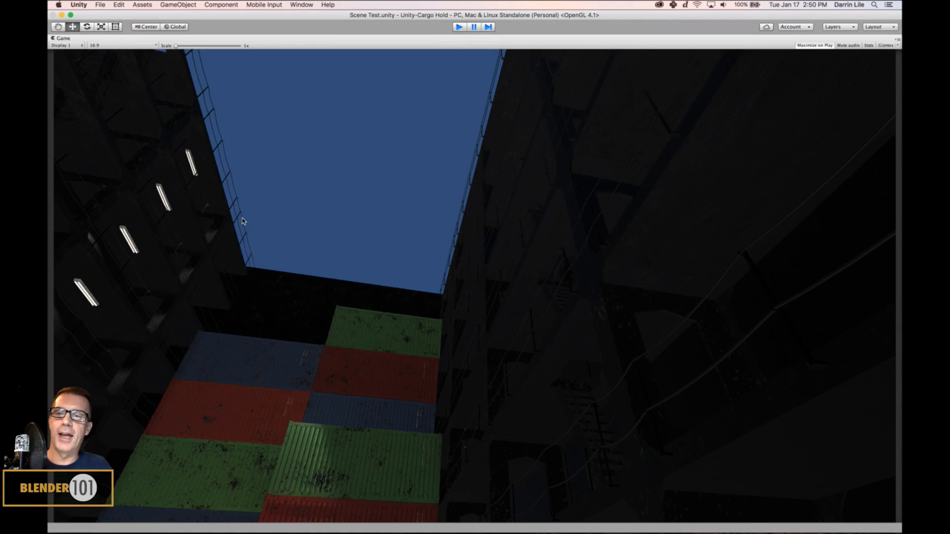
key(super+p)
- Turn off scene lighting in the viewport and bring the platform wall with the fluorescent lights into view
right_drag(257, 213, 338, 188)
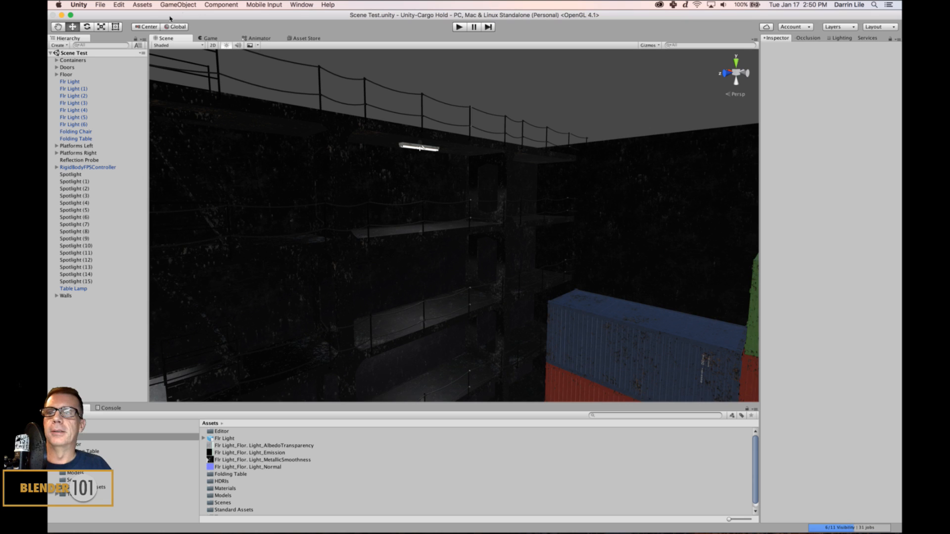
click(226, 45)
right_drag(448, 263, 411, 263)
middle_drag(411, 264, 469, 246)
right_drag(470, 247, 525, 232)
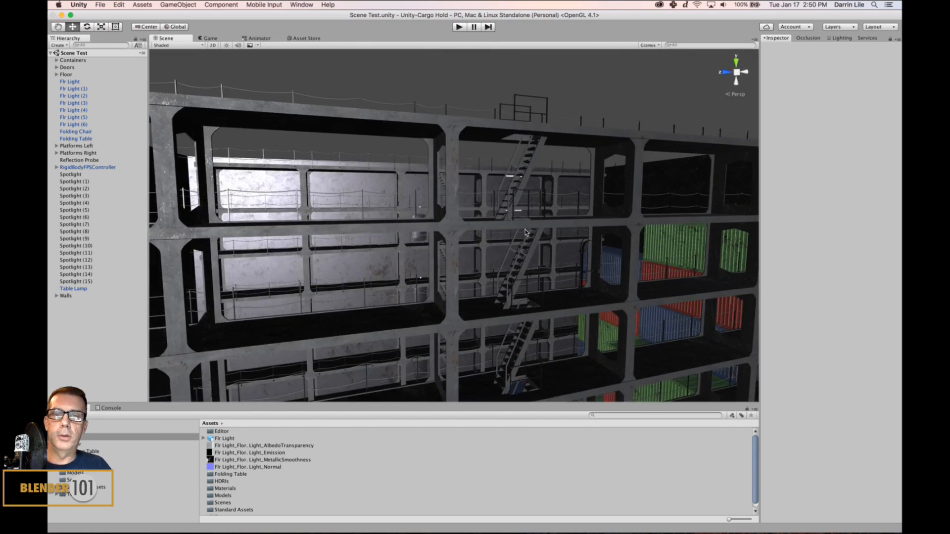
right_drag(344, 214, 366, 226)
scroll(366, 225, up, 10)
middle_drag(561, 238, 465, 266)
scroll(418, 216, down, 10)
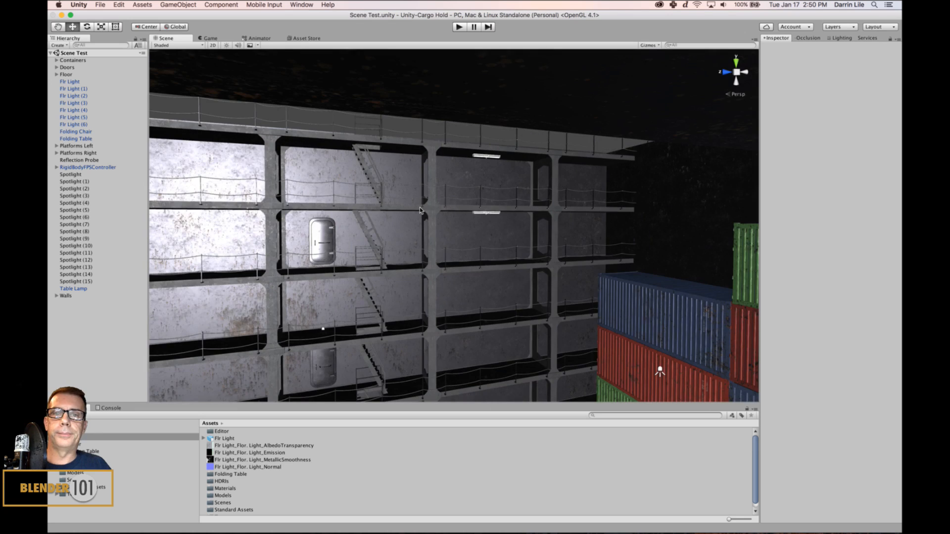
- Select the objects from Flr Light through Folding Table, add Spotlight (15) to the selection, and frame the selected objects
click(72, 81)
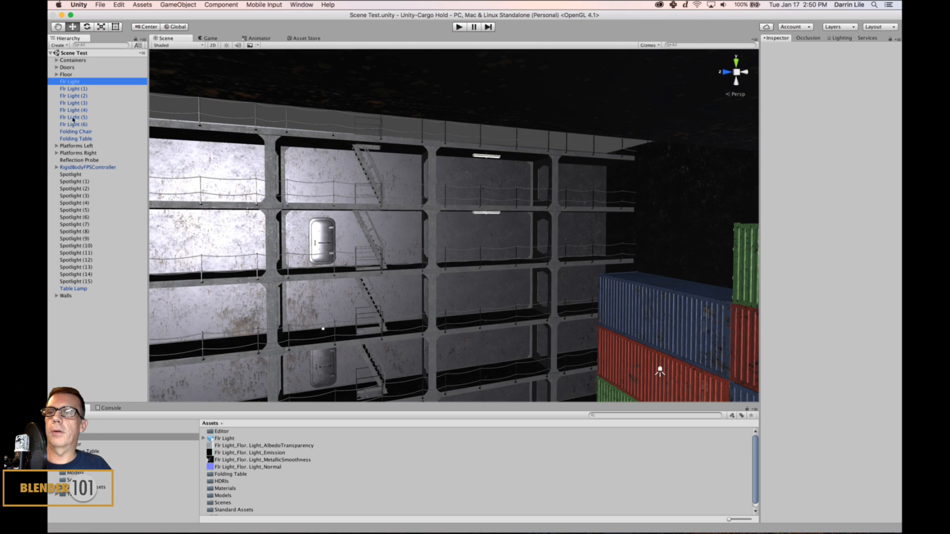
shift+click(79, 139)
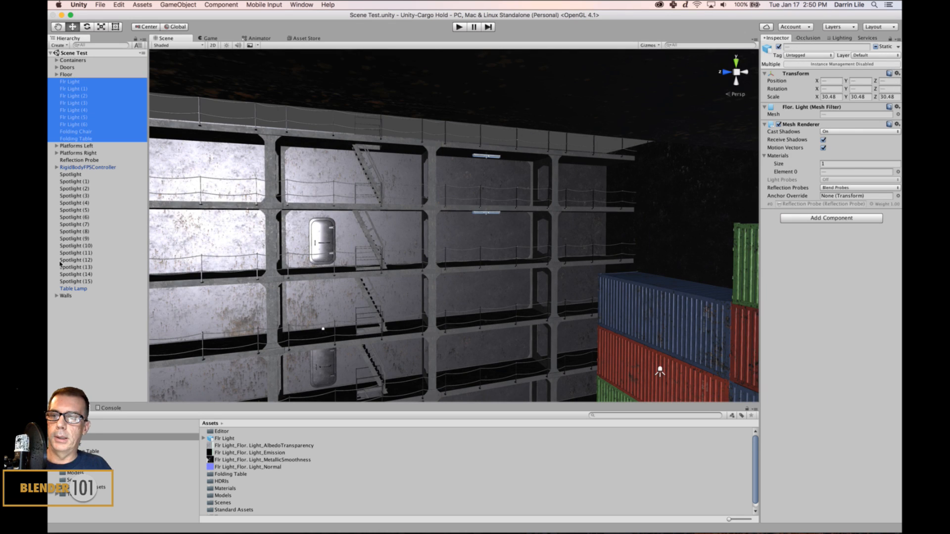
super+click(87, 282)
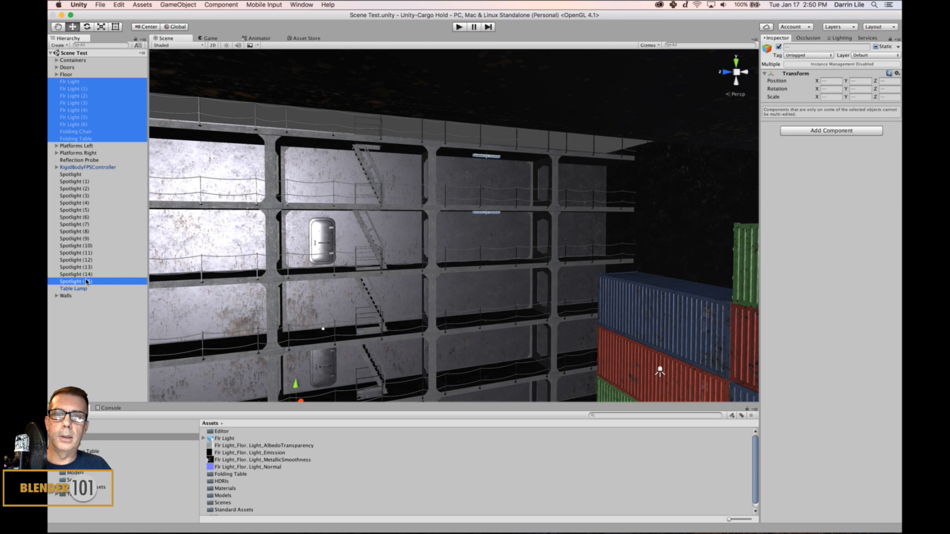
key(f)
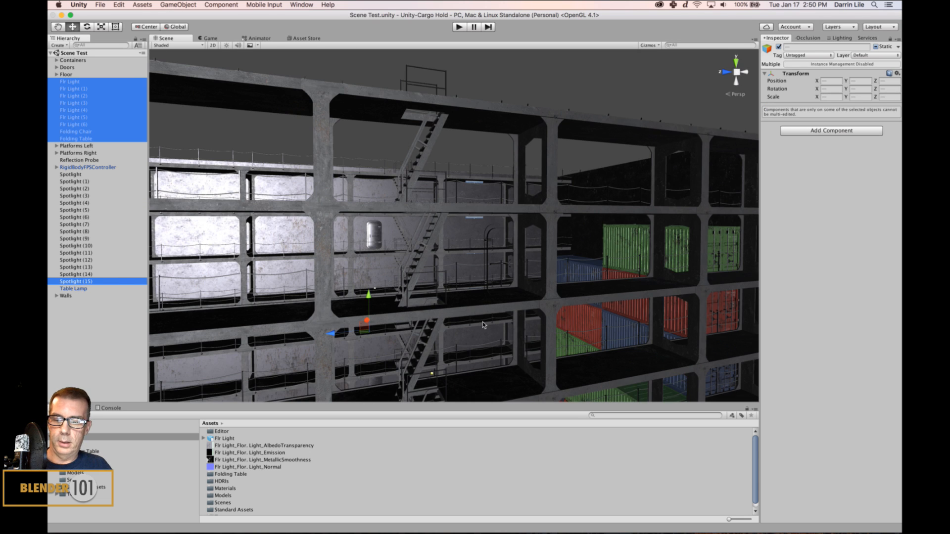
- Examine the column of fluorescent lights beneath the platform levels next to the container stack
alt+drag(482, 325, 552, 322)
middle_drag(551, 323, 521, 280)
scroll(522, 280, up, 8)
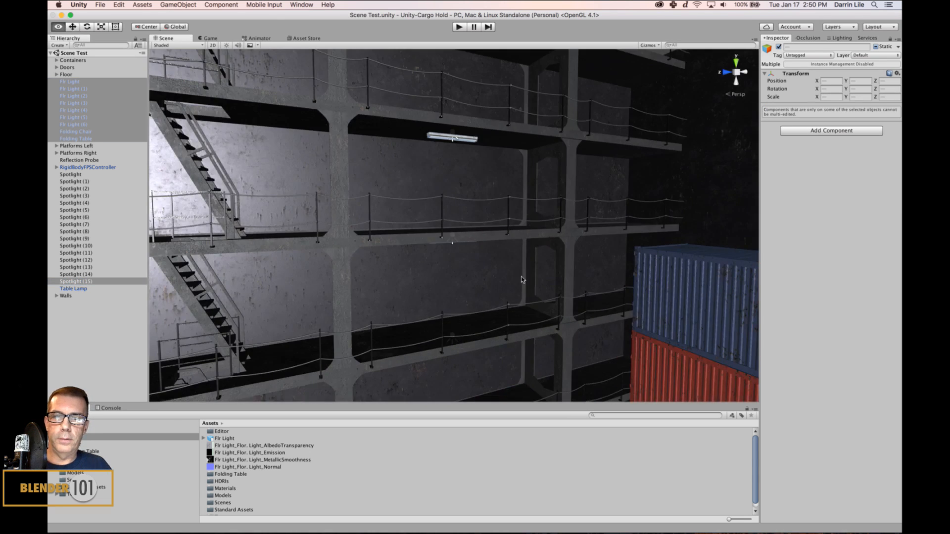
alt+drag(522, 280, 538, 296)
middle_drag(539, 297, 528, 272)
alt+drag(528, 271, 530, 300)
scroll(529, 293, down, 4)
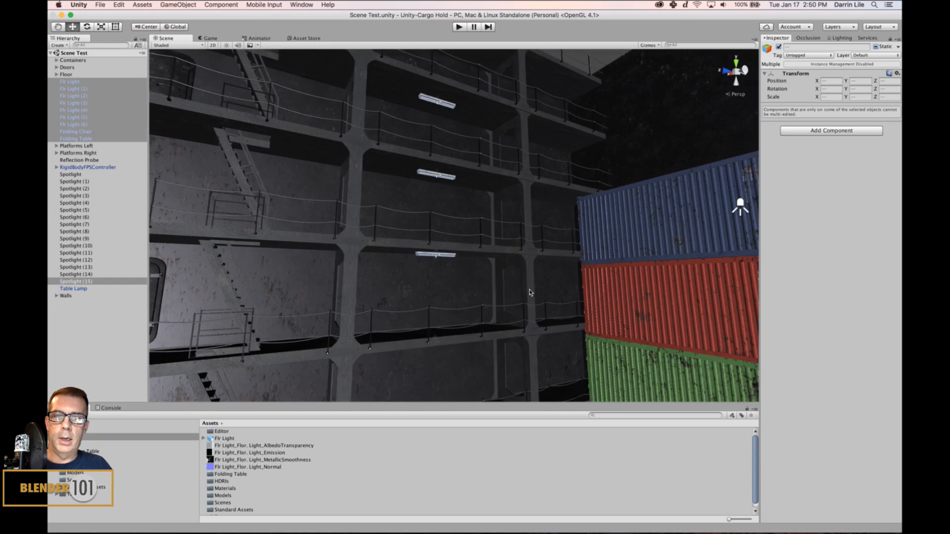
middle_drag(529, 292, 564, 267)
scroll(518, 284, down, 4)
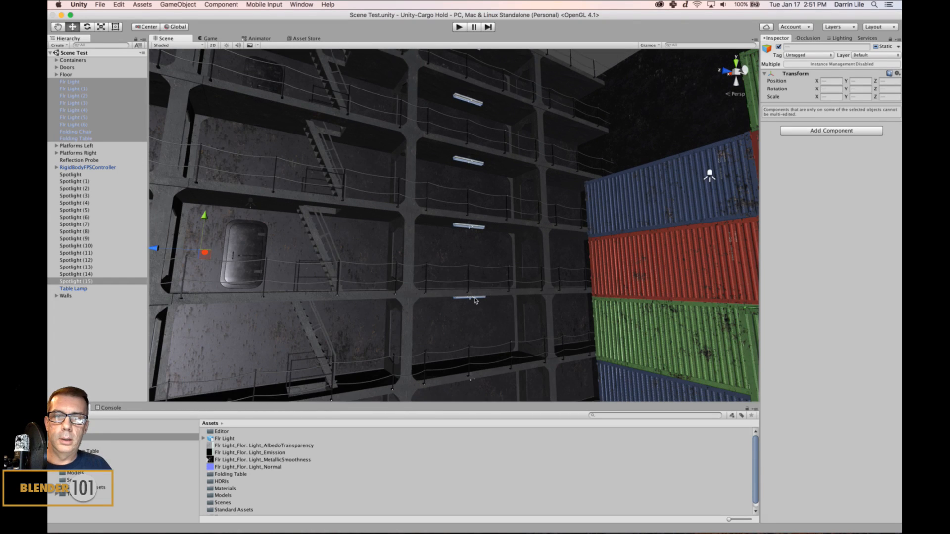
click(474, 299)
drag(469, 297, 471, 302)
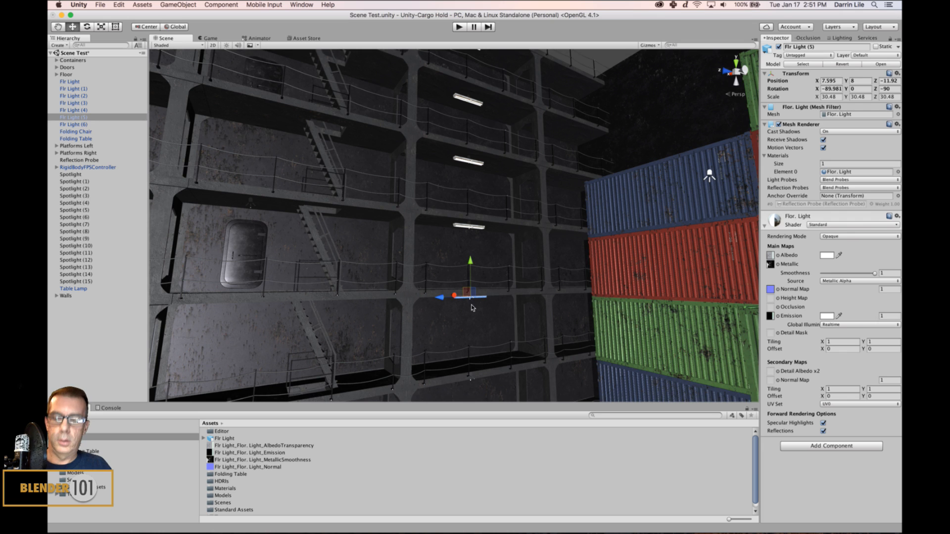
key(super+z)
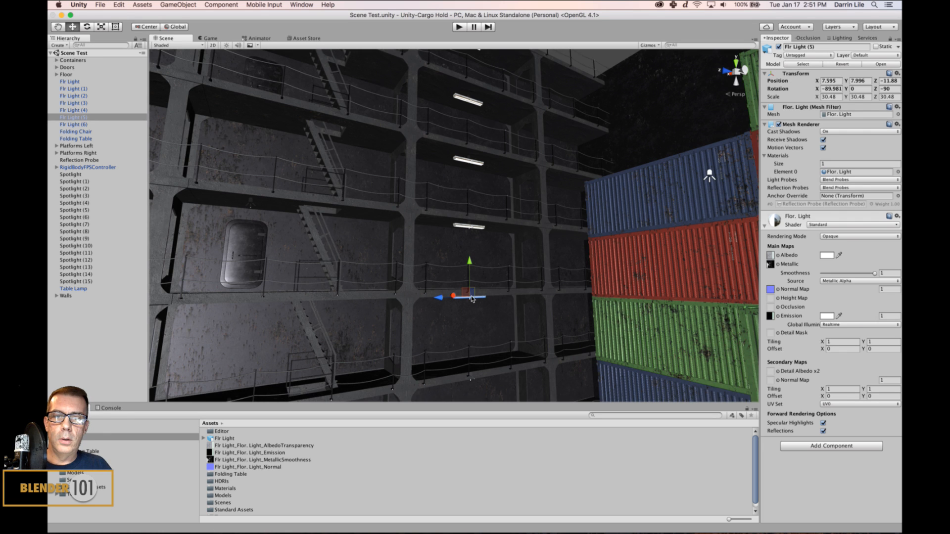
- Inspect Flr Light (5) up close, then select and frame Spotlight (11) at the fixture
key(f)
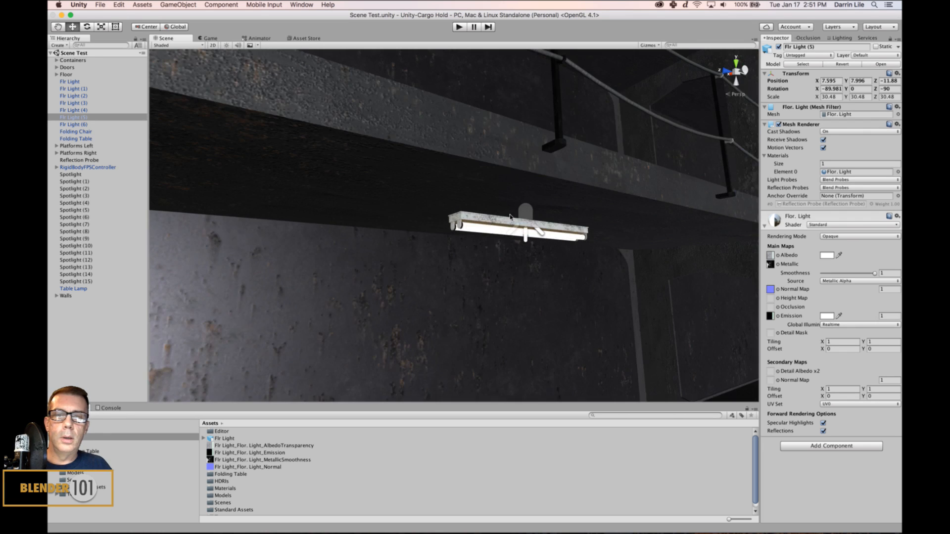
click(522, 215)
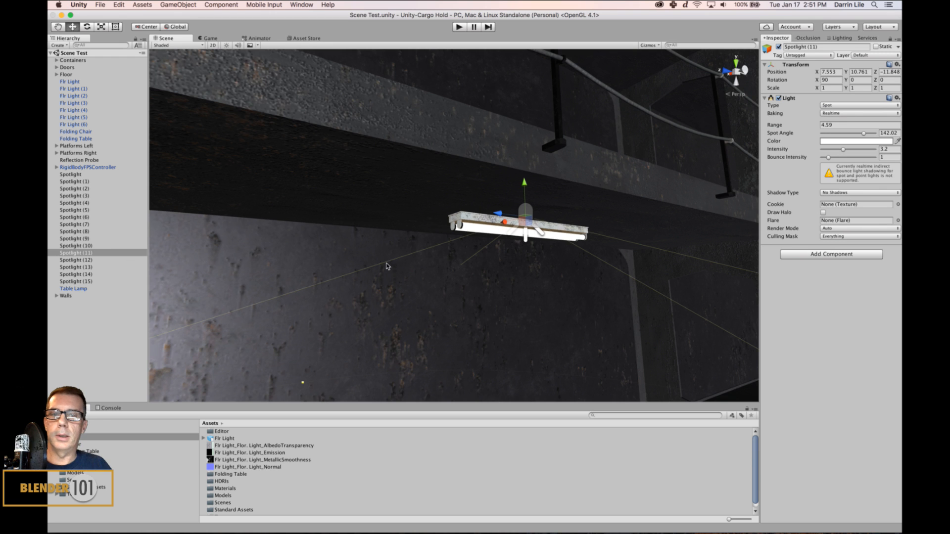
key(f)
scroll(408, 262, down, 10)
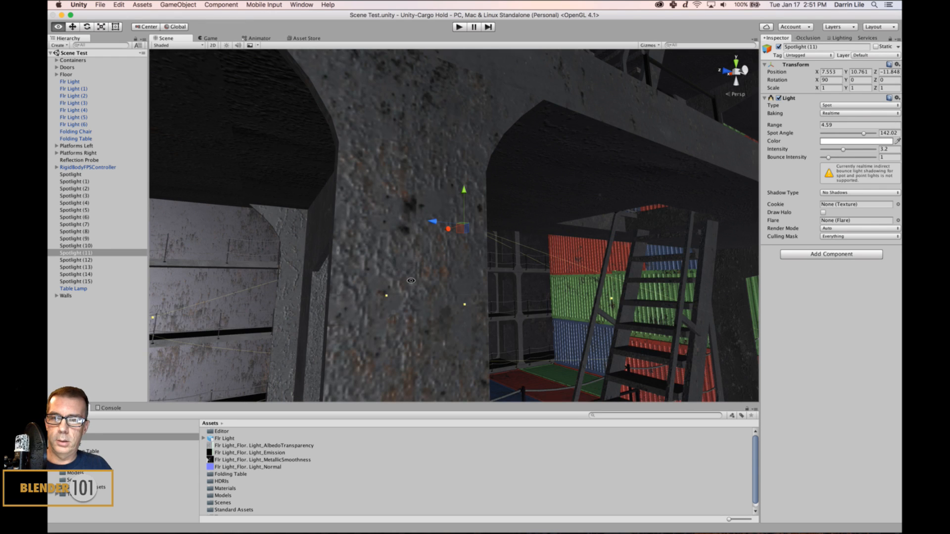
- Switch the scene view's shading mode to Wireframe with the column of fluorescent lights in sight
scroll(416, 207, up, 5)
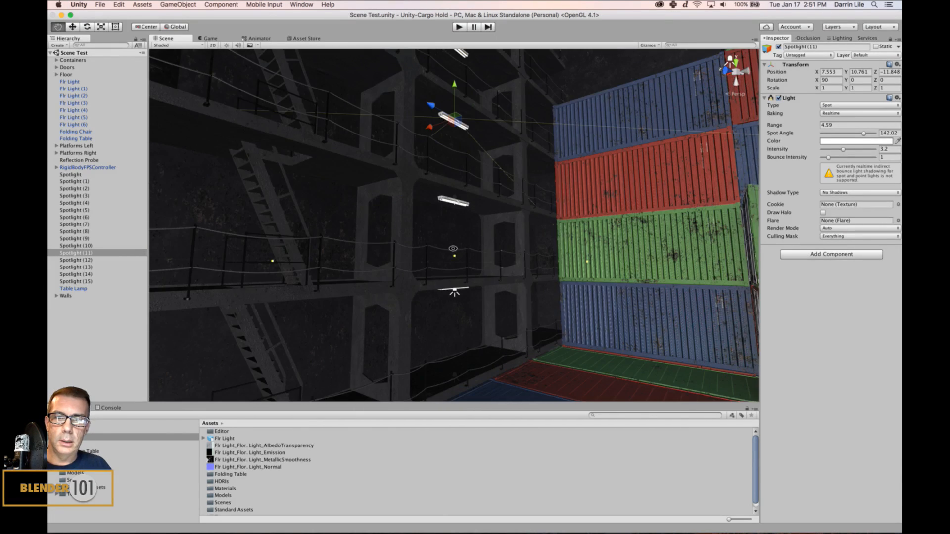
middle_drag(452, 249, 441, 202)
scroll(451, 227, down, 2)
alt+drag(500, 240, 499, 262)
click(179, 45)
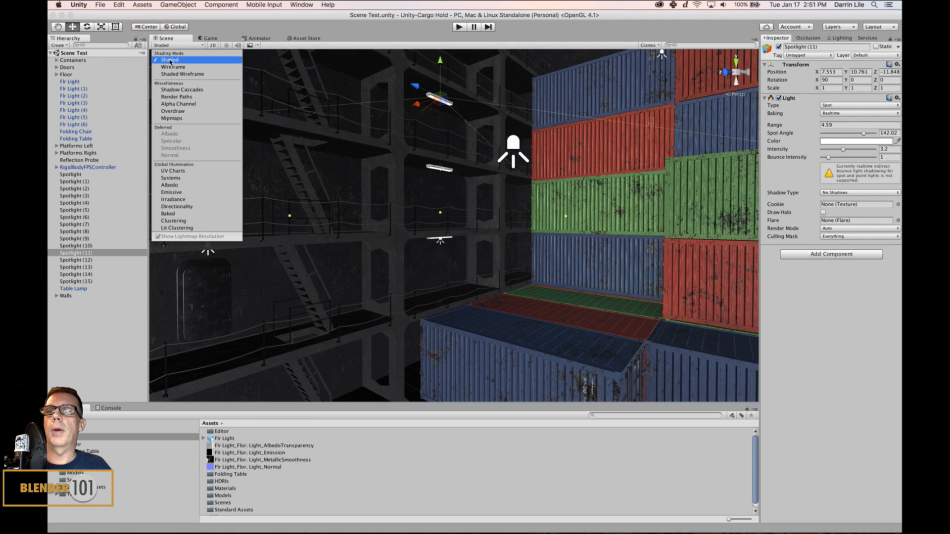
click(173, 67)
scroll(441, 225, down, 5)
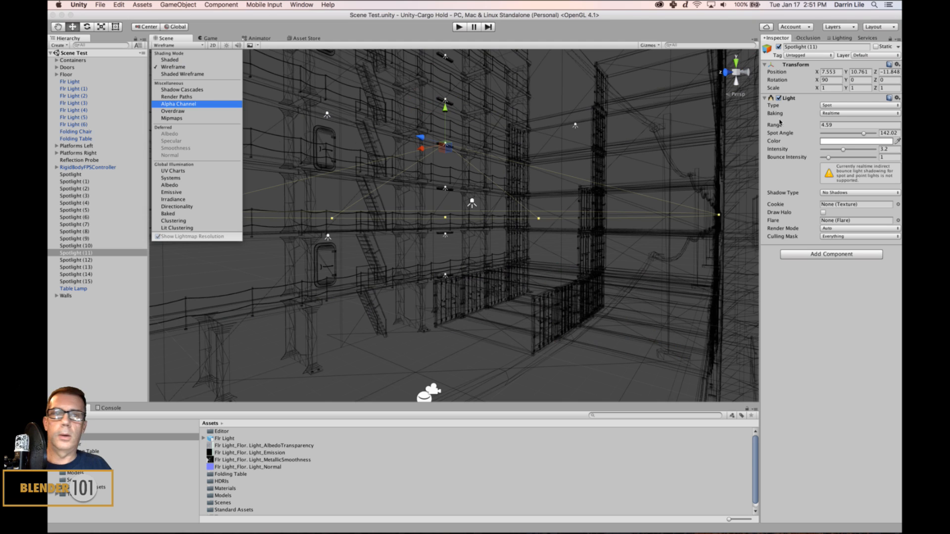
- Switch the scene to an orthographic top view showing the light column between the platform pillars
click(736, 63)
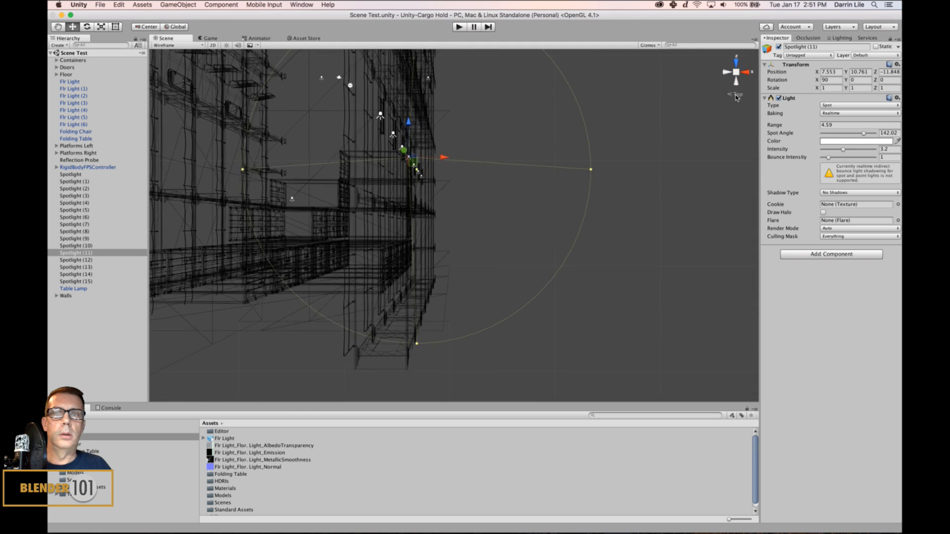
middle_drag(463, 204, 504, 249)
scroll(479, 240, up, 3)
scroll(502, 281, down, 1)
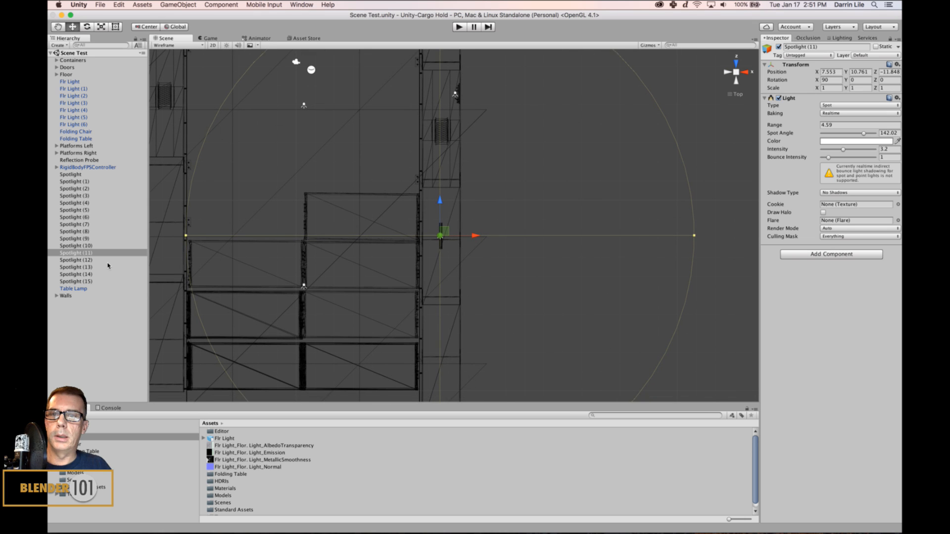
scroll(443, 273, down, 1)
middle_drag(444, 273, 455, 270)
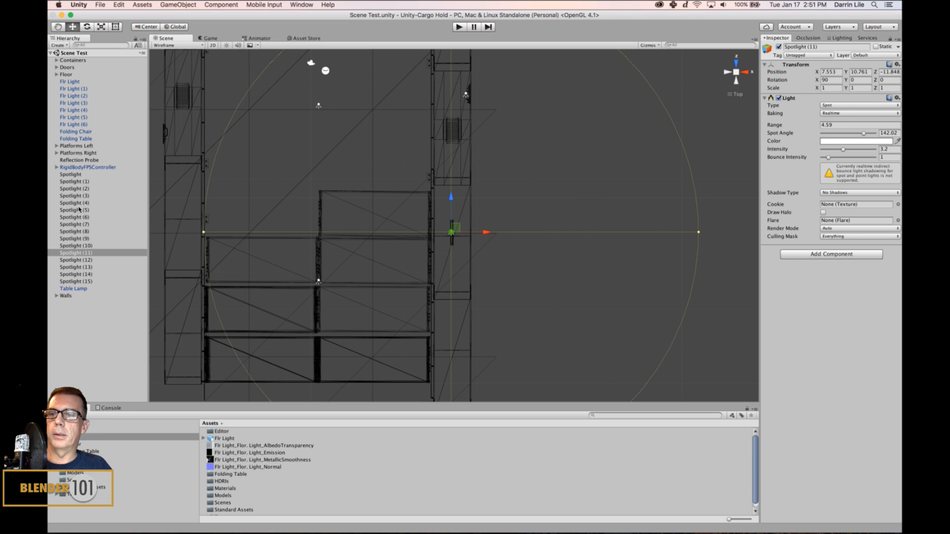
- Select Spotlight (9) through Spotlight (15) together, leaving Spotlight (8) out of the selection
click(79, 282)
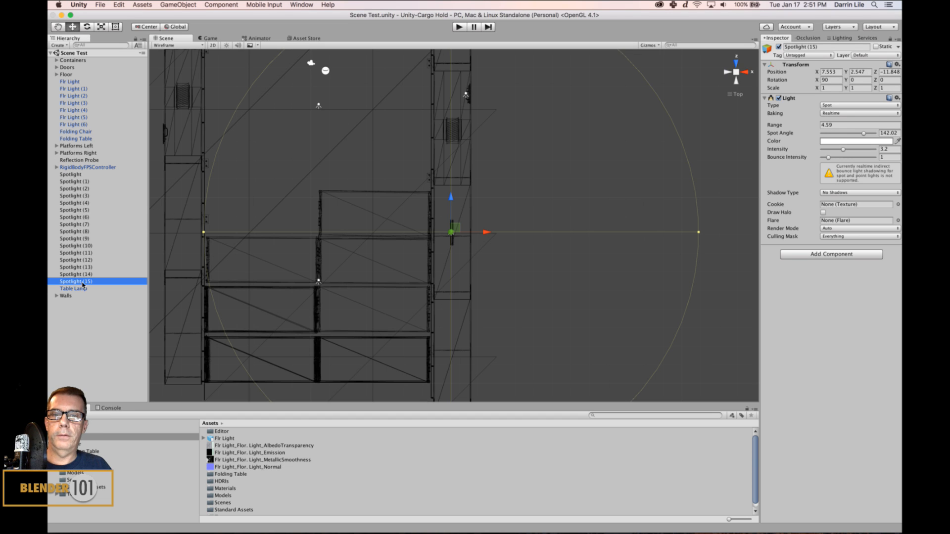
click(83, 274)
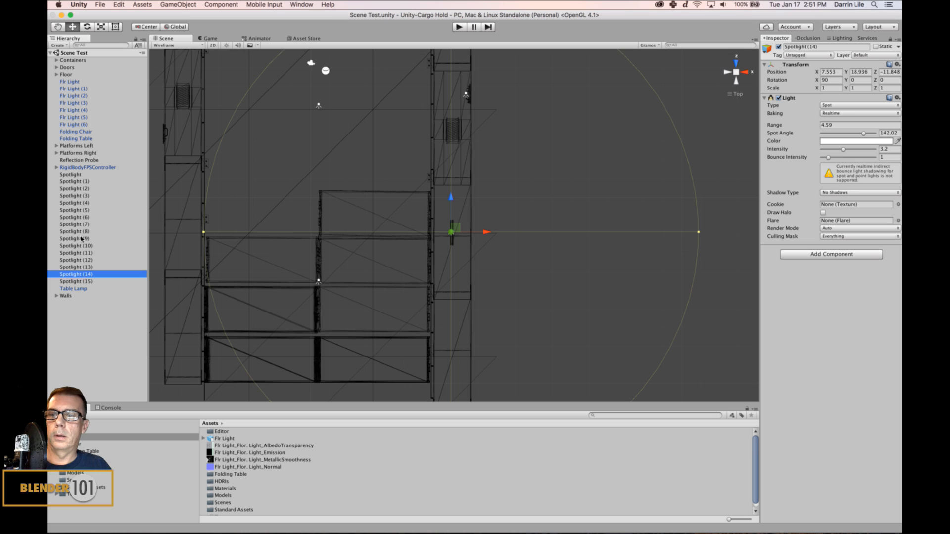
click(83, 188)
click(78, 282)
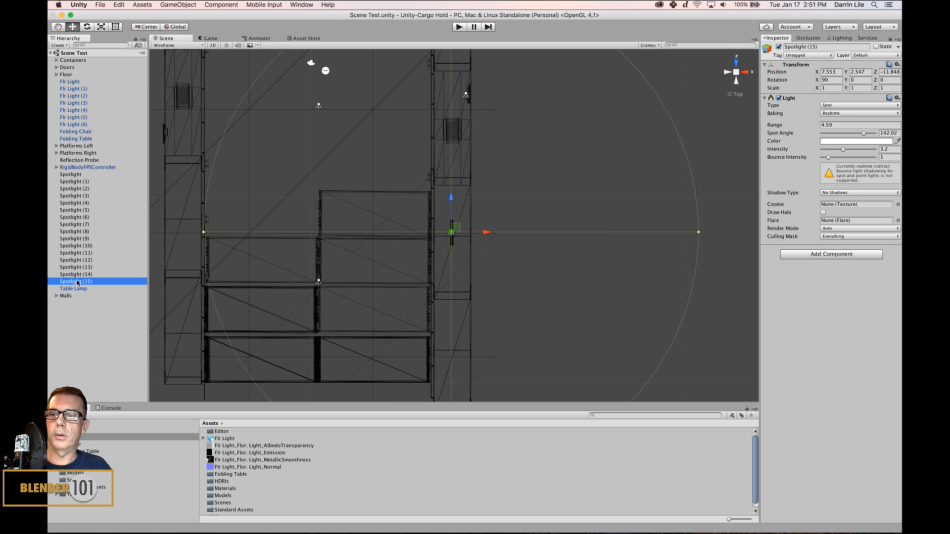
shift+click(89, 274)
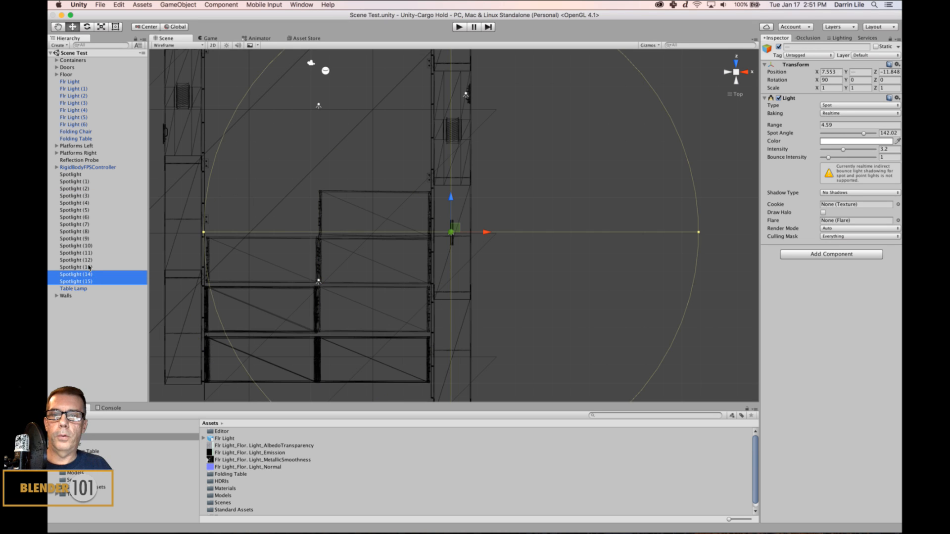
shift+click(88, 268)
shift+click(88, 261)
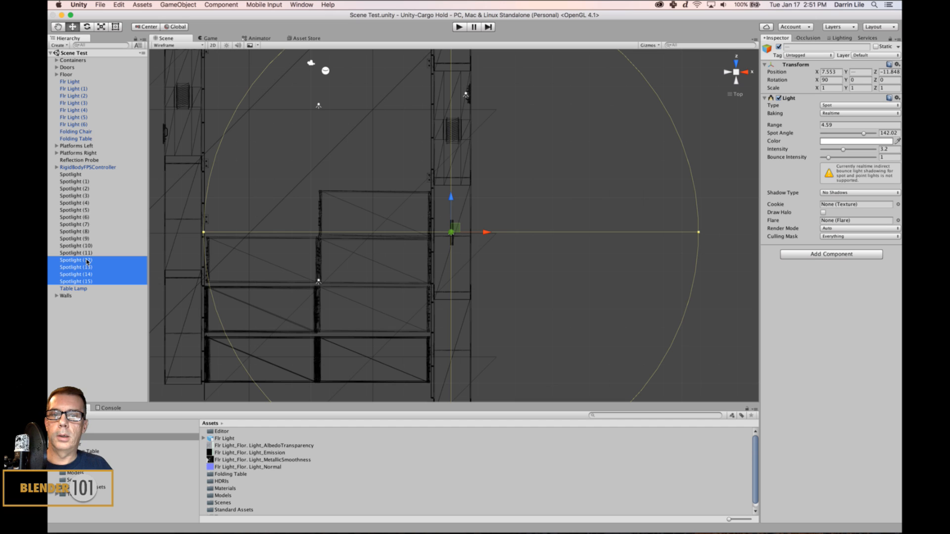
shift+click(89, 253)
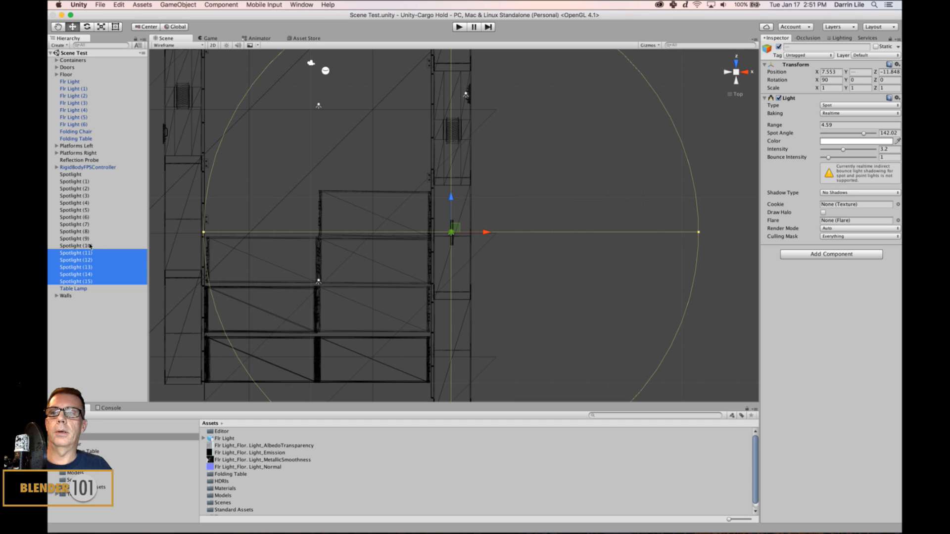
shift+click(90, 245)
shift+click(87, 238)
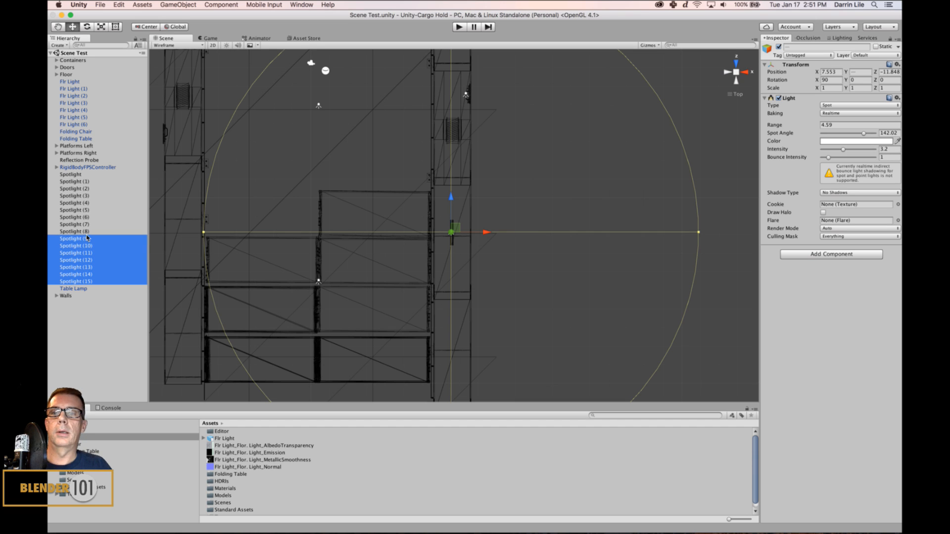
shift+click(81, 231)
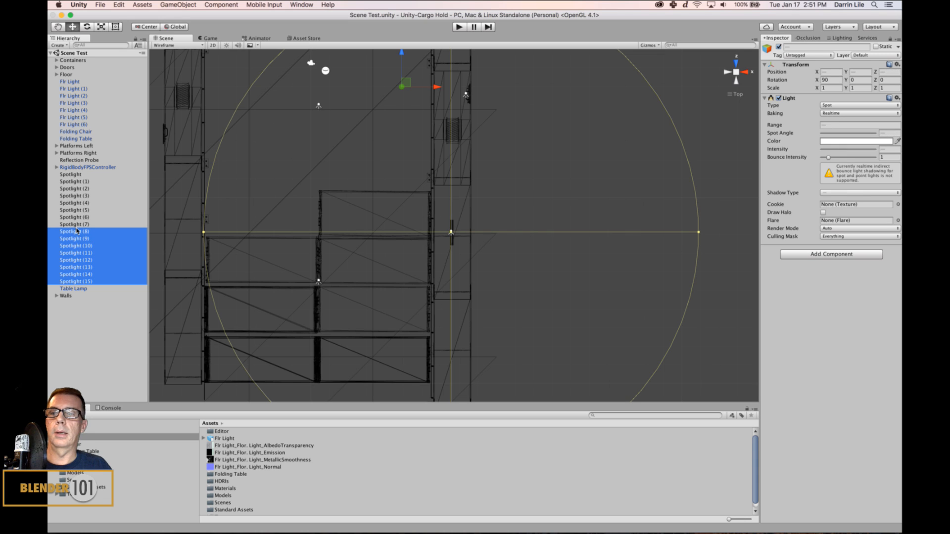
super+click(77, 231)
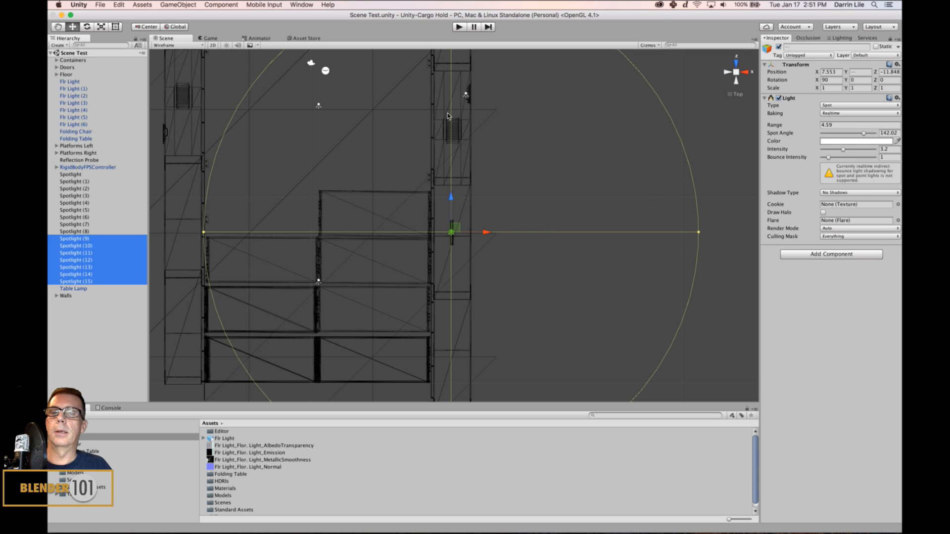
- Add all seven fluorescent fixtures, Flr Light through Flr Light (6), to the spotlight selection
super+click(80, 124)
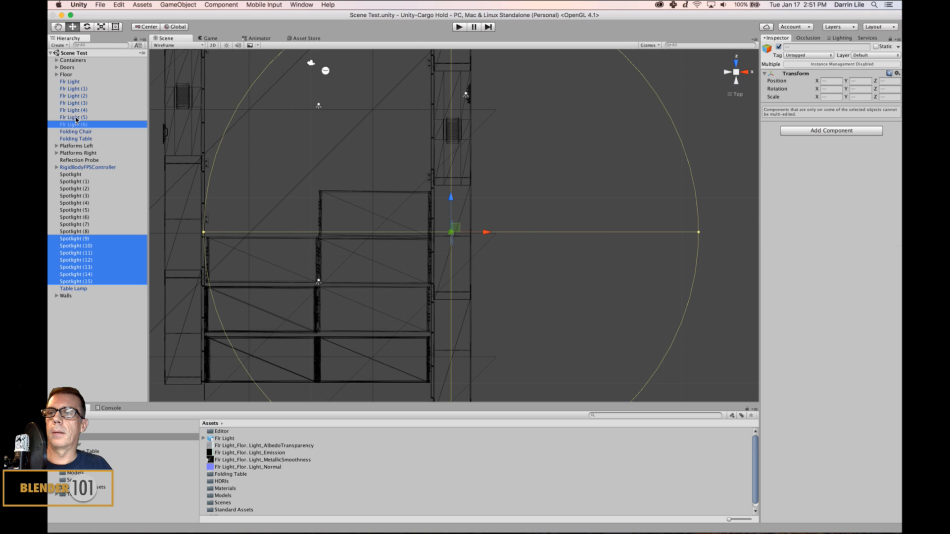
super+click(77, 117)
super+click(77, 110)
super+click(77, 103)
super+click(77, 96)
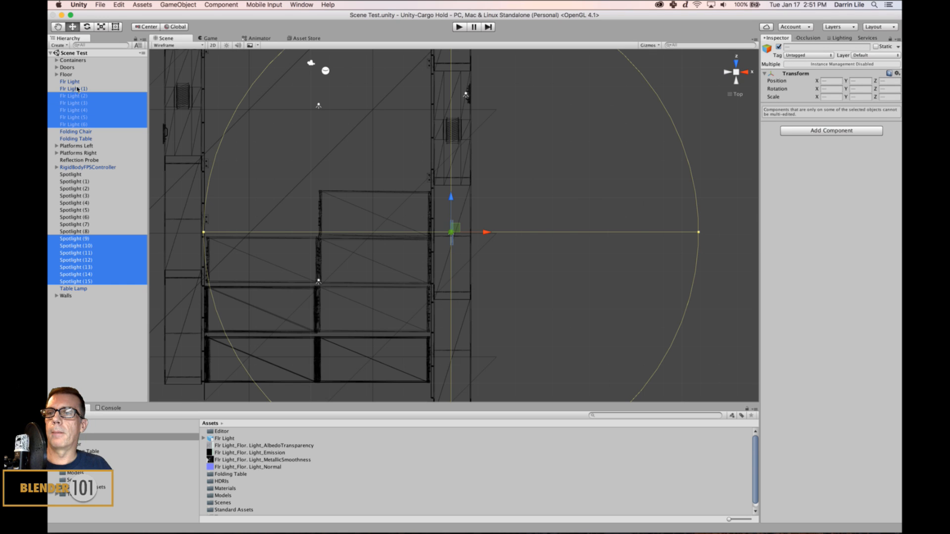
super+click(76, 89)
super+click(76, 82)
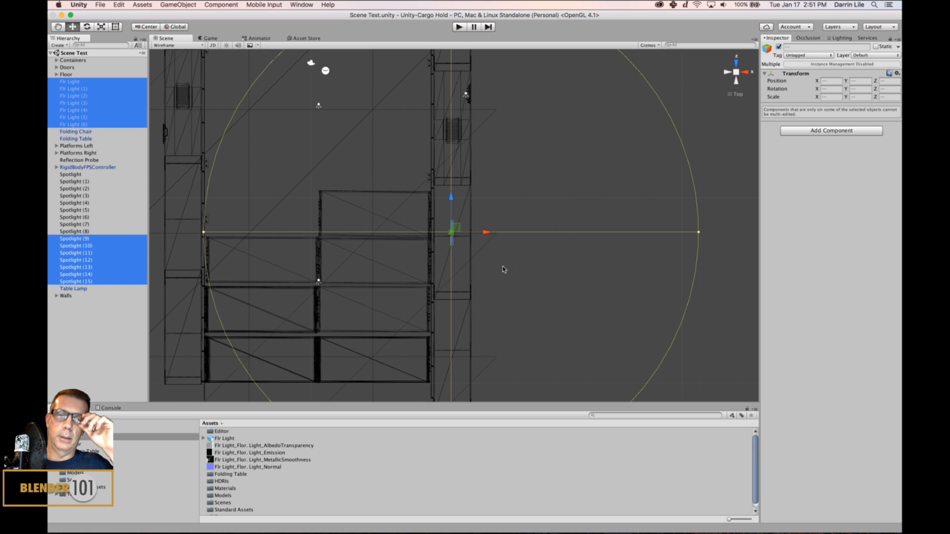
- In the orthographic left view, duplicate the selected fixtures and spotlights and move the copies along Z to the bay on the staircase's other side
scroll(526, 292, down, 6)
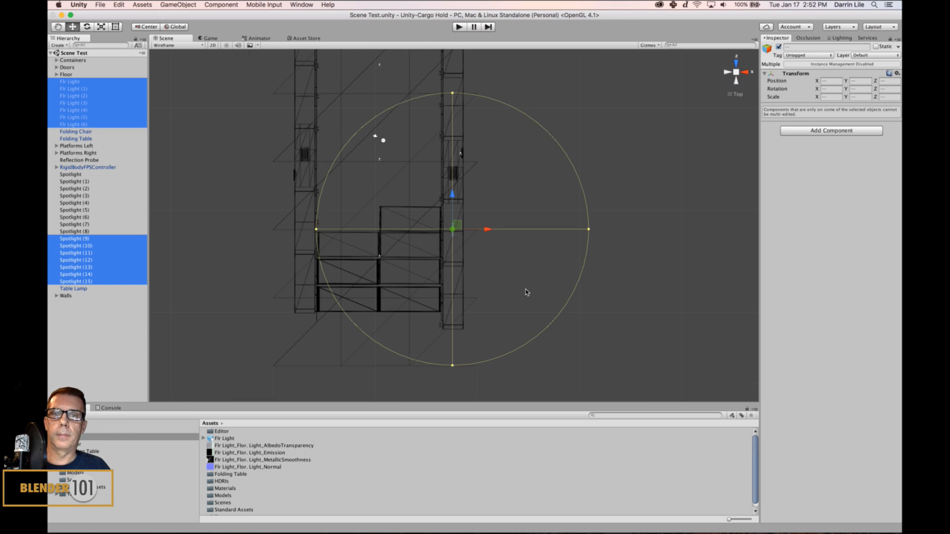
scroll(526, 292, up, 3)
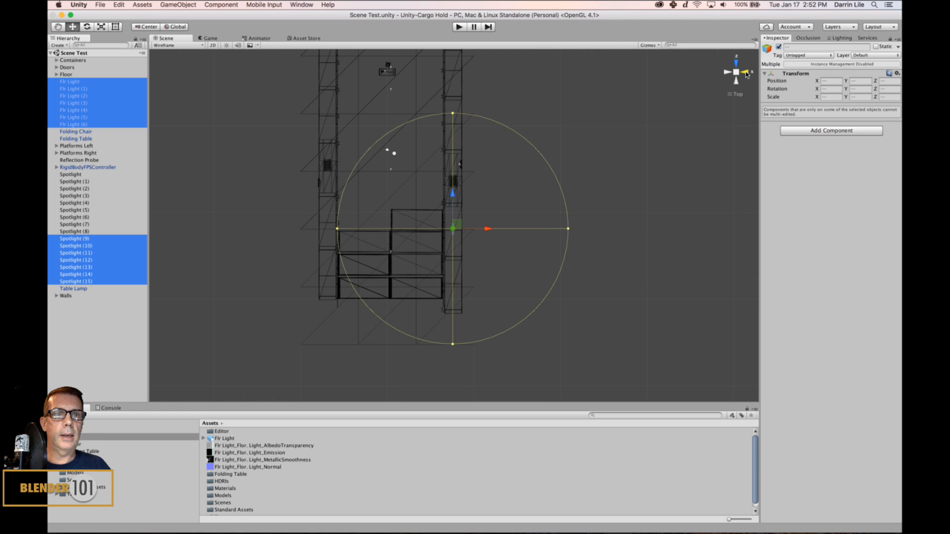
click(726, 74)
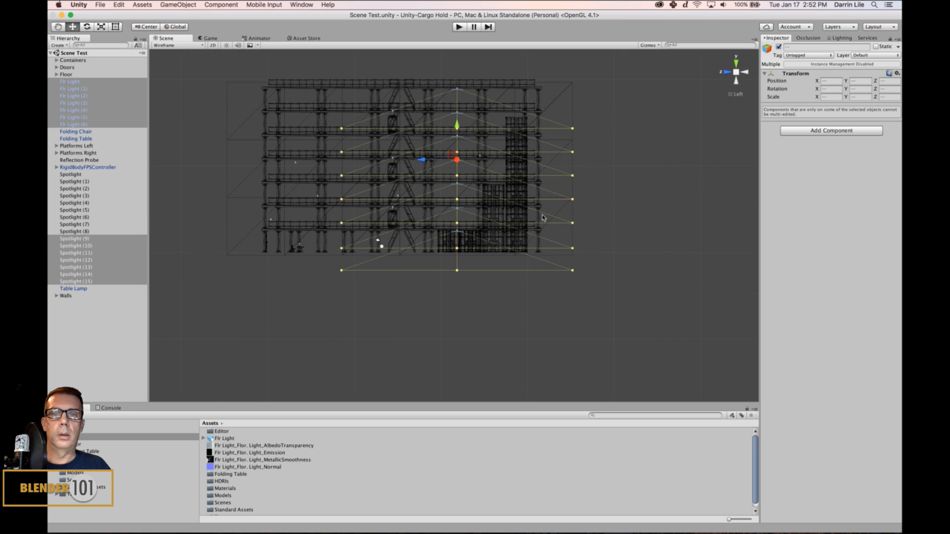
scroll(535, 279, up, 1)
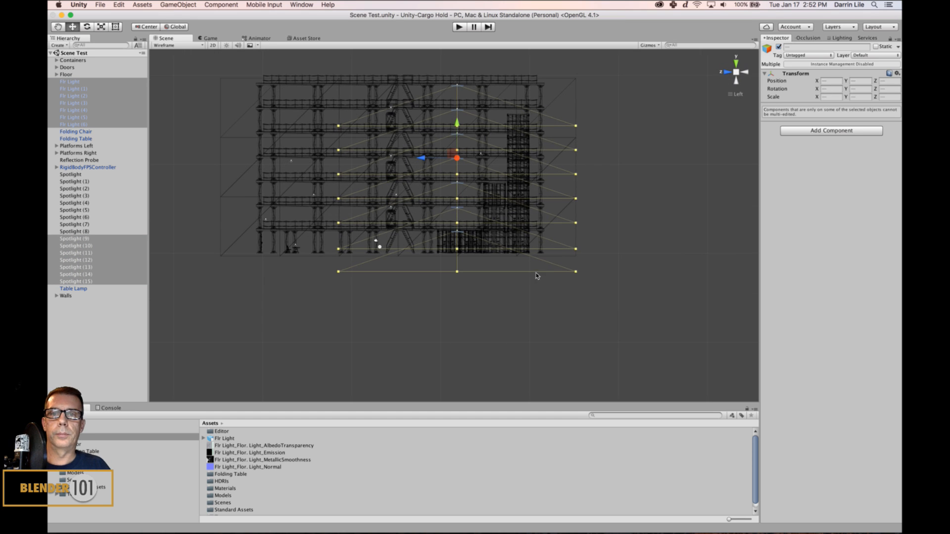
scroll(535, 267, up, 4)
middle_drag(501, 181, 550, 235)
scroll(552, 236, up, 3)
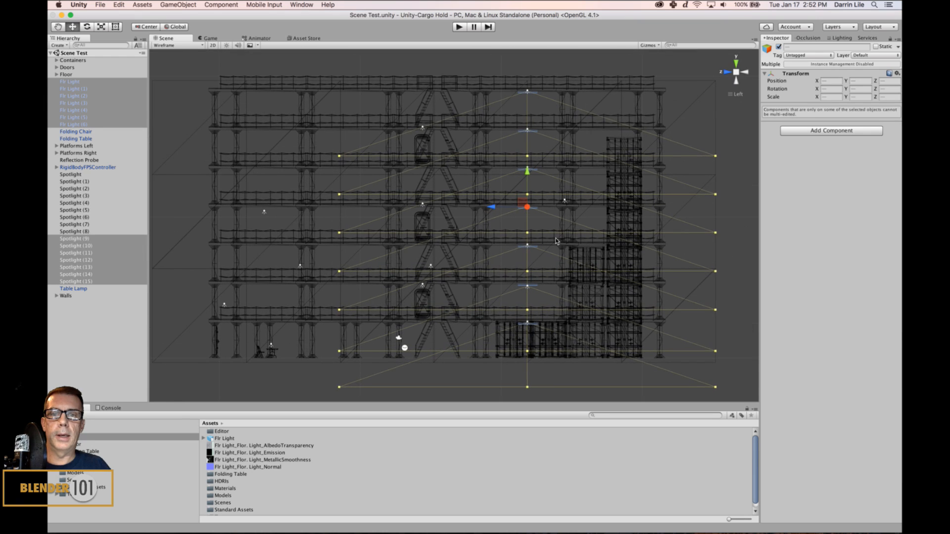
key(super+d)
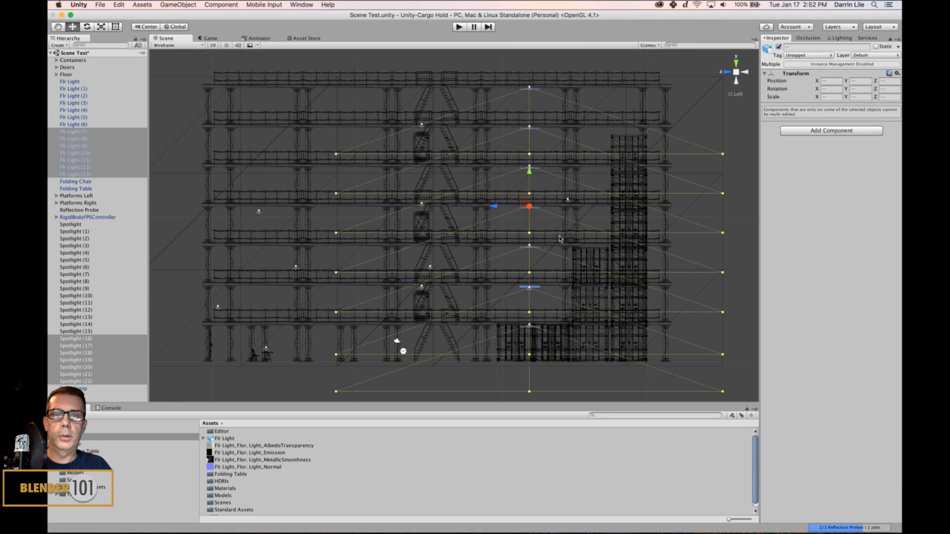
drag(495, 207, 313, 231)
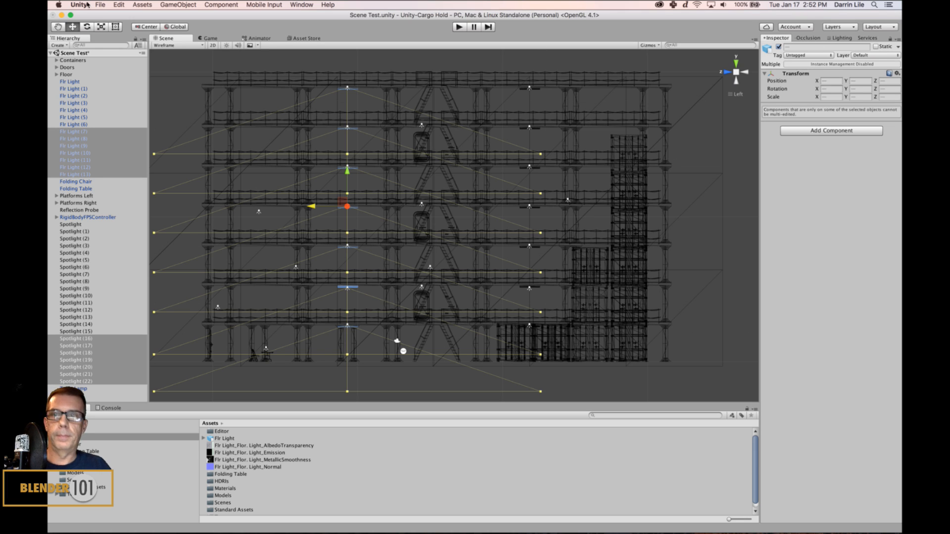
- Return the scene view to Shaded mode with perspective projection
click(165, 46)
click(170, 59)
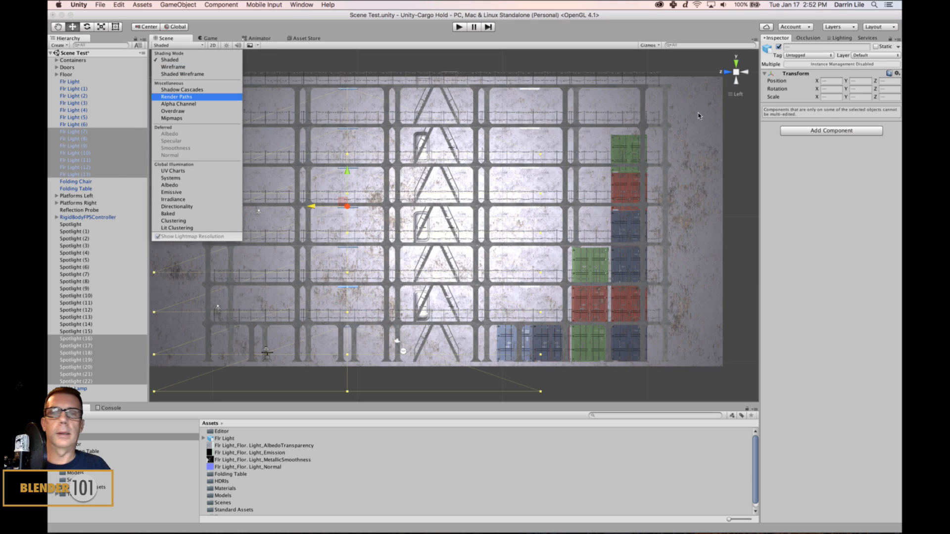
click(737, 94)
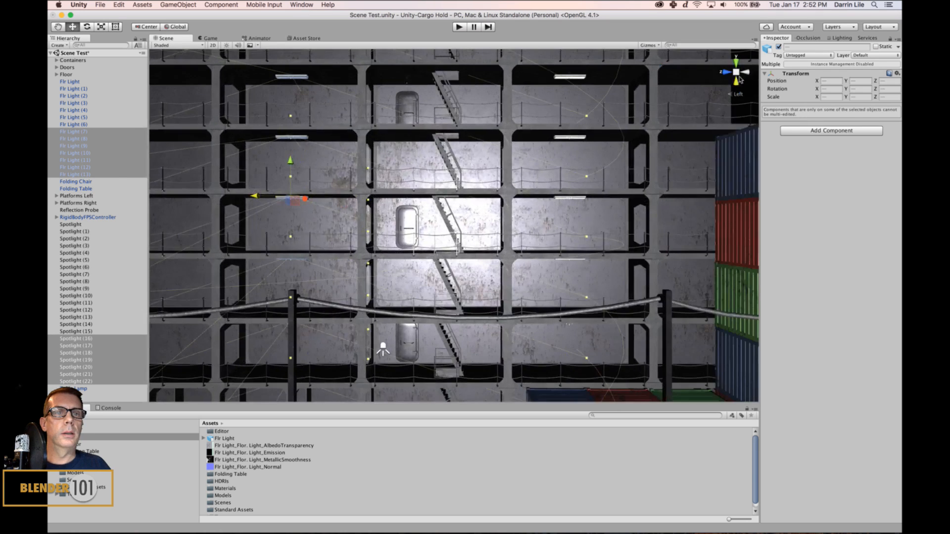
- Turn on scene lighting in the viewport and clear the selection to inspect both columns of duplicated fixtures
alt+drag(355, 226, 423, 198)
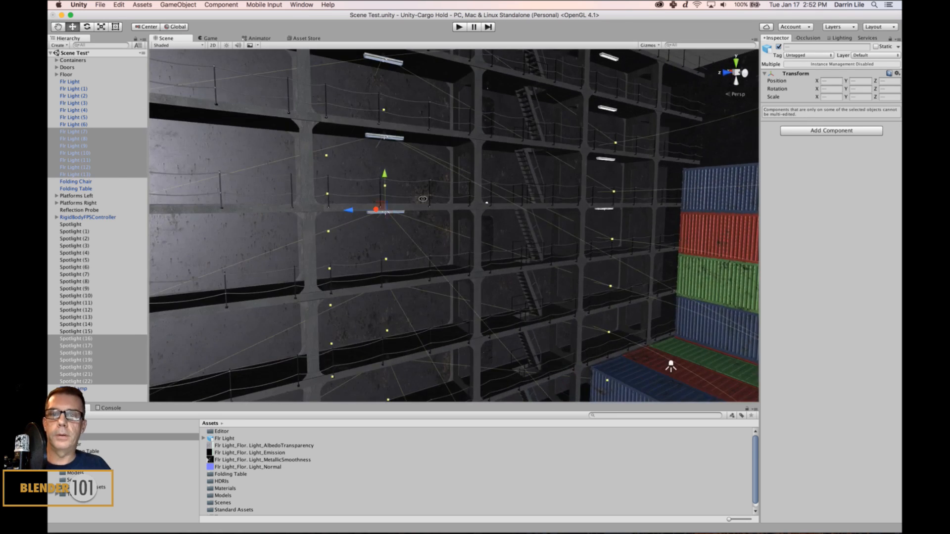
click(226, 46)
alt+drag(443, 226, 455, 213)
click(534, 206)
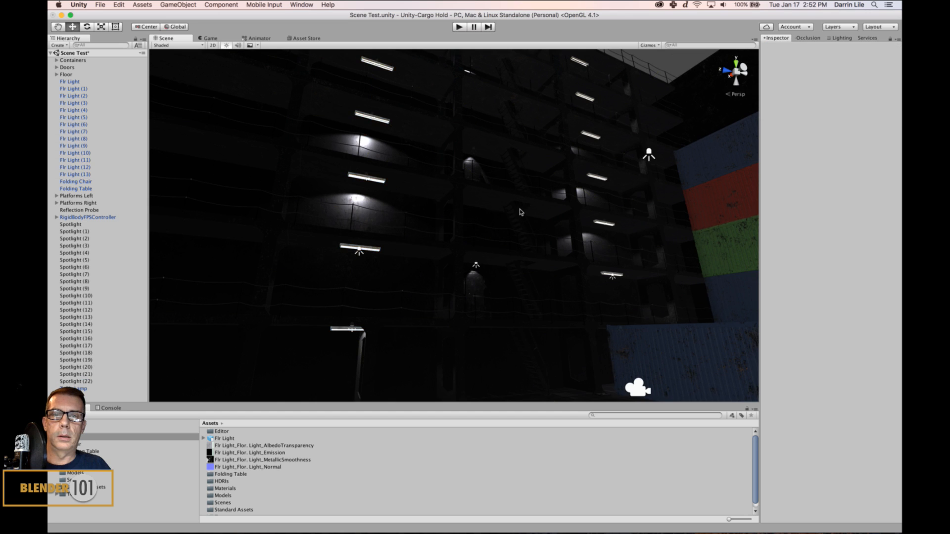
alt+drag(519, 209, 448, 132)
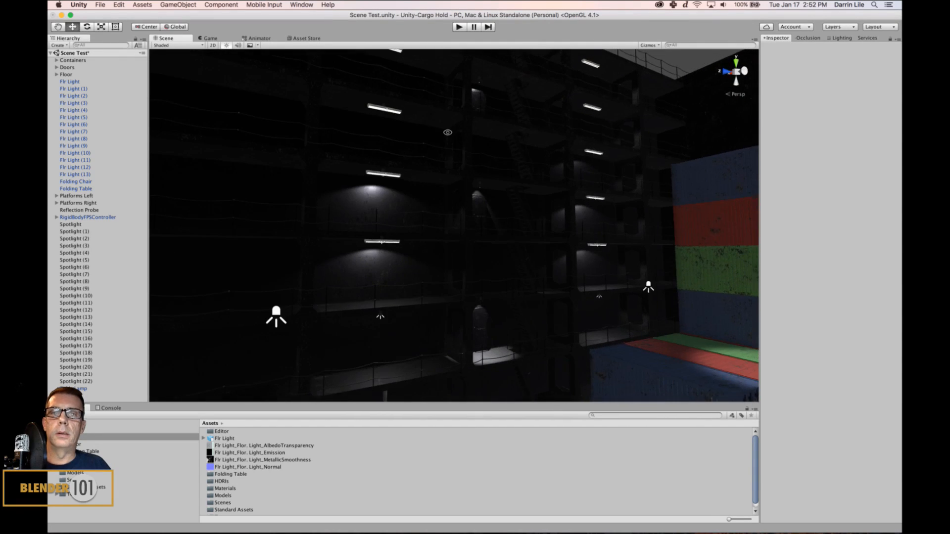
- Play-test the cargo hold, walking past the fluorescent fixtures, stairs and lamp-lit table to judge the lighting, and exit play mode
click(457, 27)
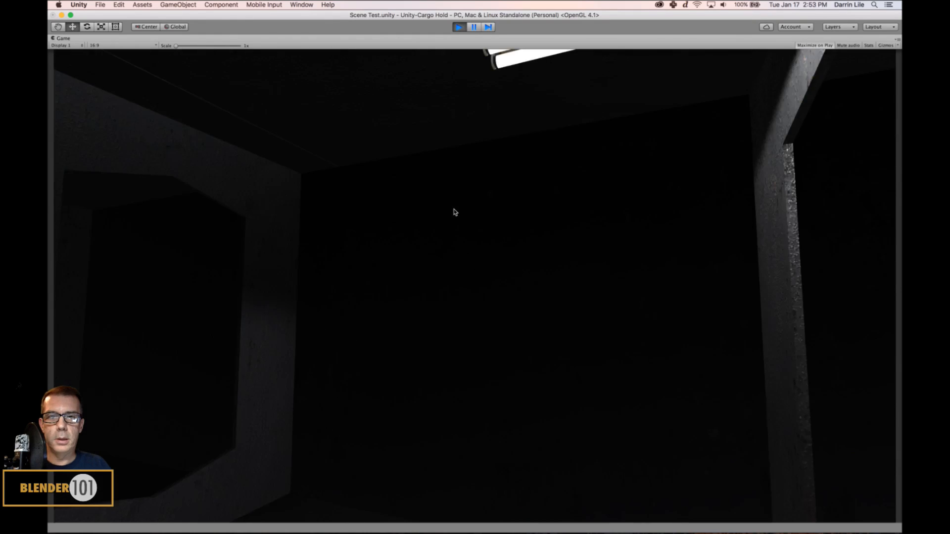
key(s)
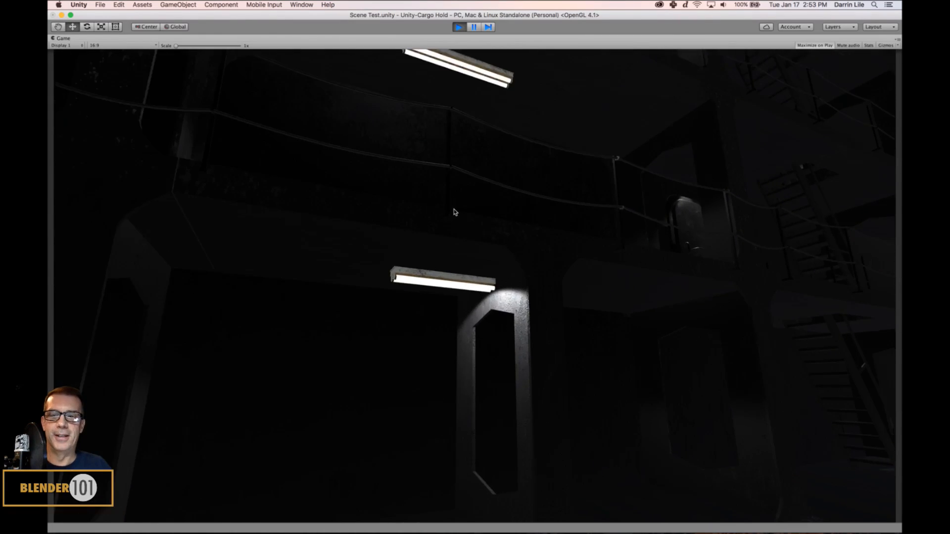
key(w)
key(s)
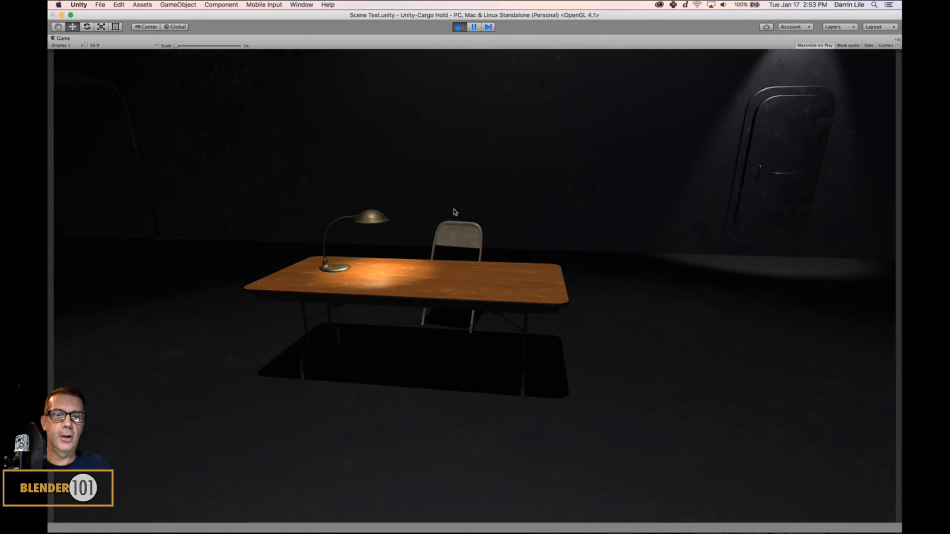
key(a)
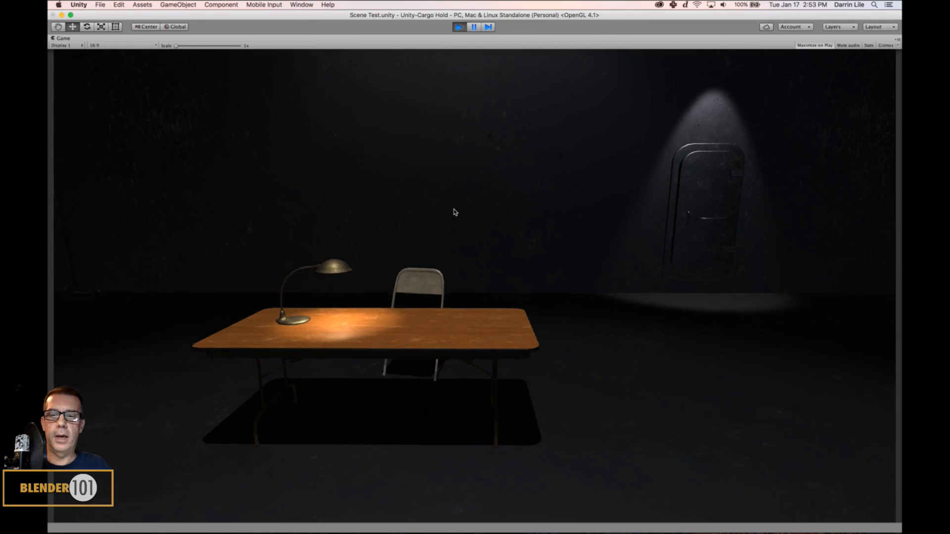
key(s)
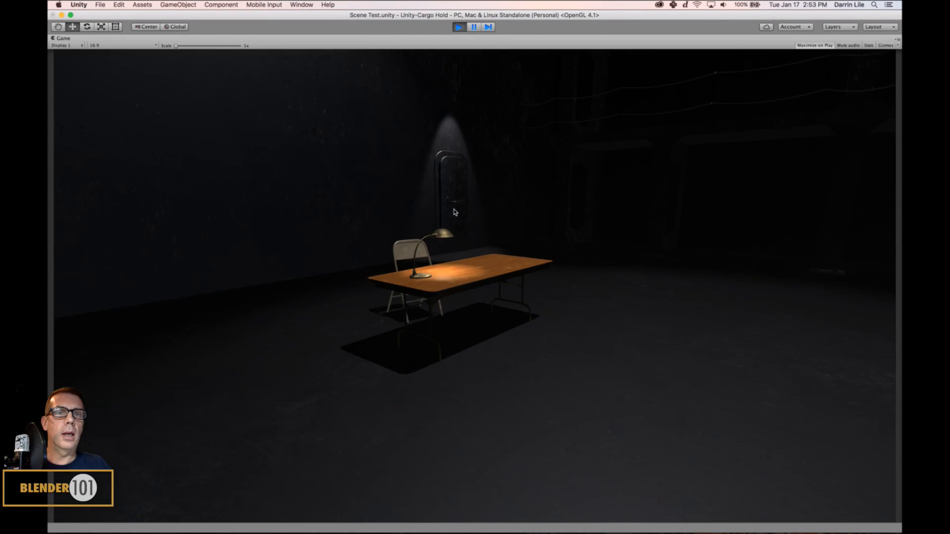
key(w)
key(w)
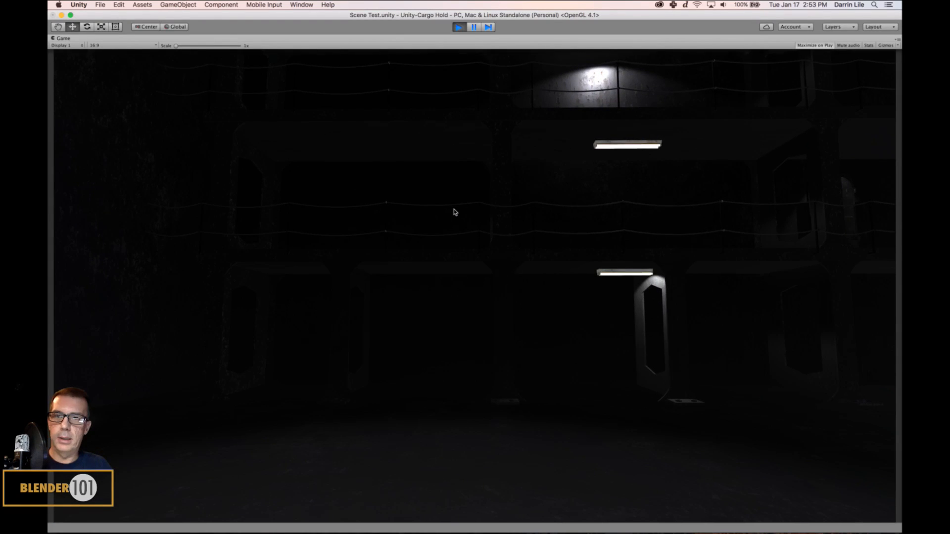
key(super+p)
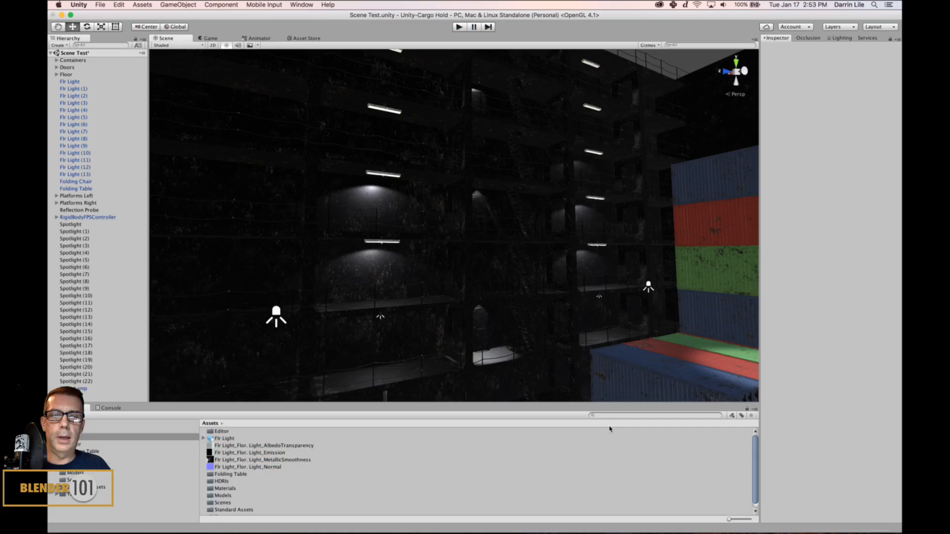
- Delete the lowest fluorescent fixture of the duplicated column, Flr Light (7)
middle_drag(401, 329, 440, 218)
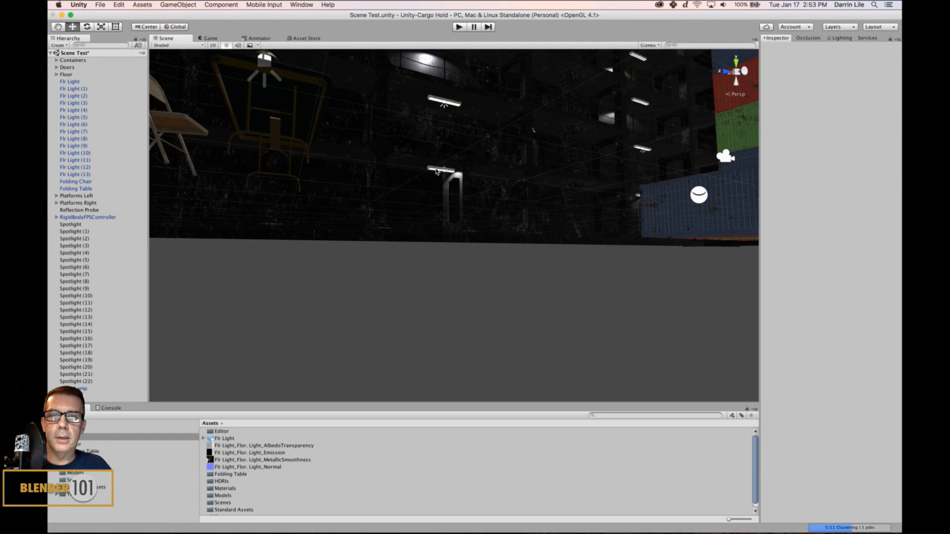
click(436, 171)
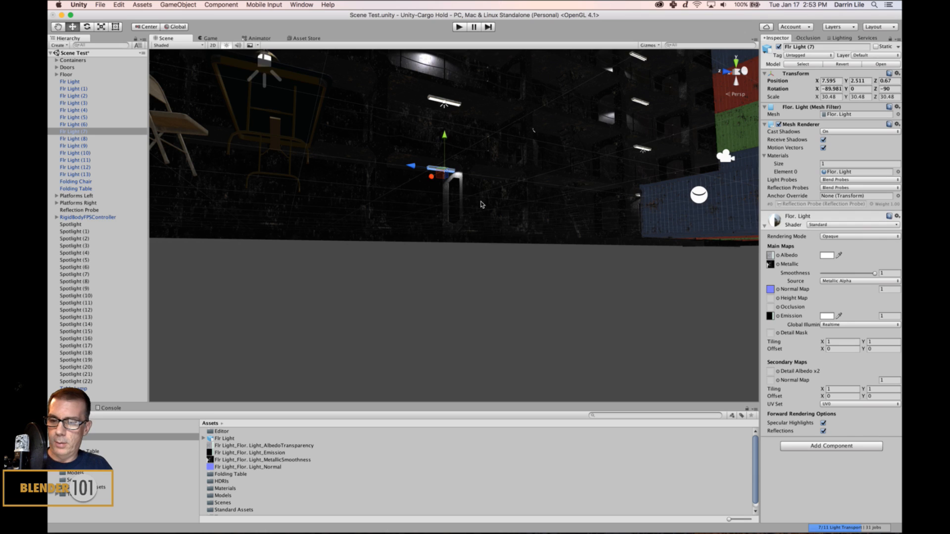
key(f)
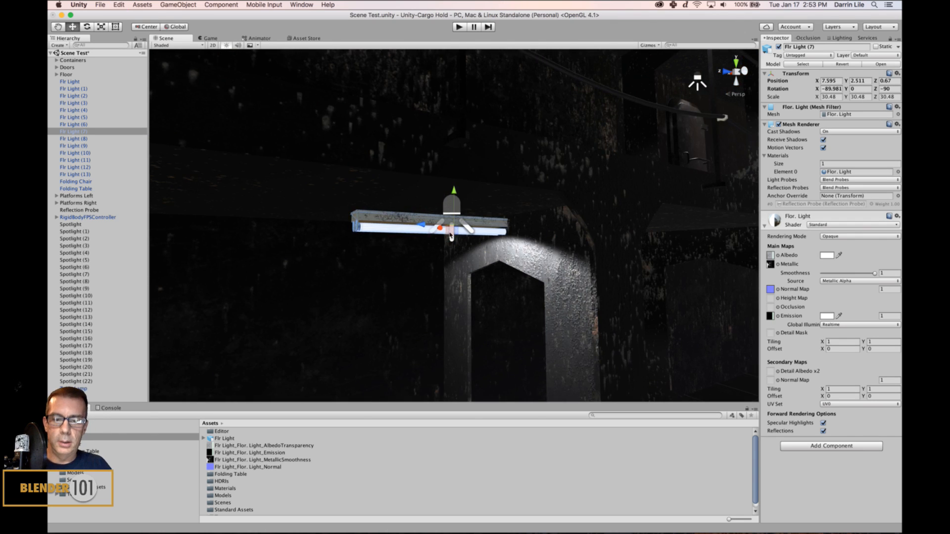
right_click(84, 131)
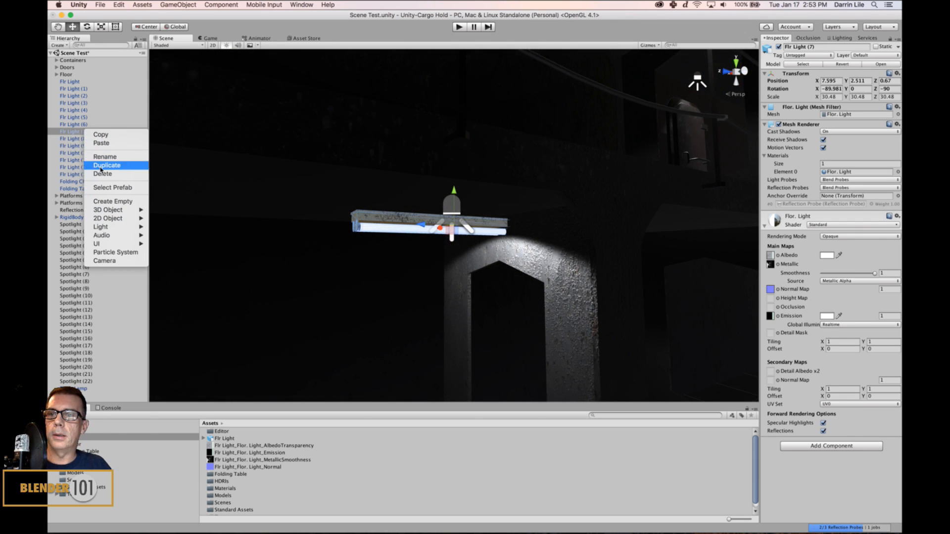
click(104, 174)
- Delete Spotlight (16), left behind at the removed fixture's position
click(455, 208)
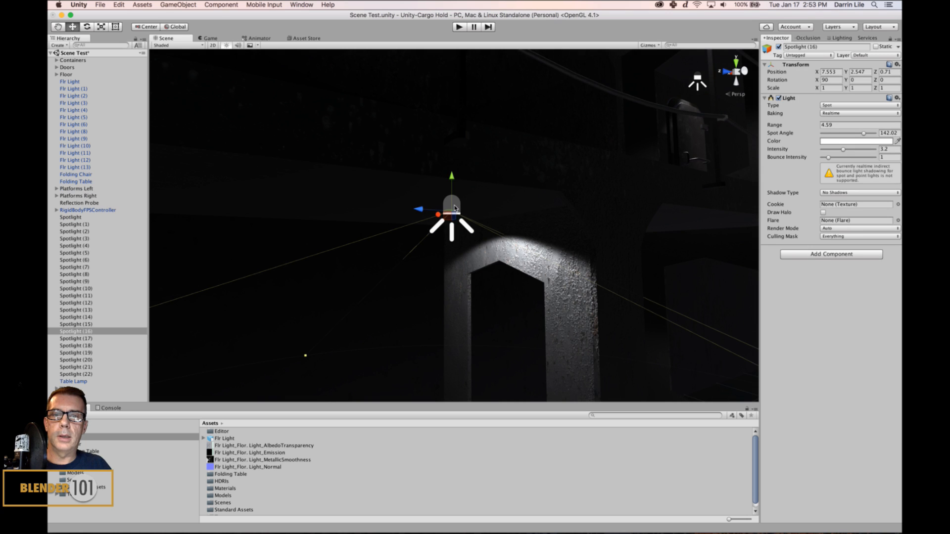
right_click(98, 332)
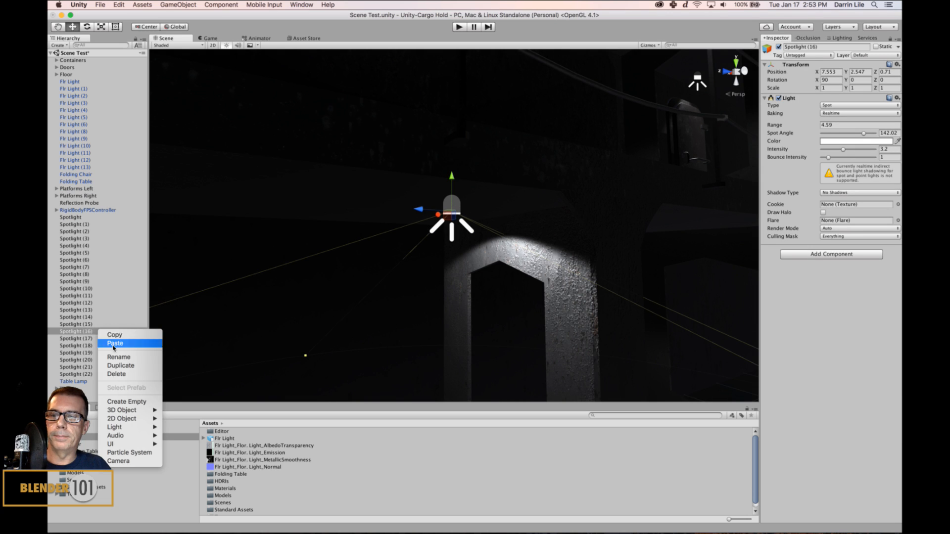
click(123, 374)
- Review the hold around the table and the far door, and save the scene
scroll(579, 251, down, 15)
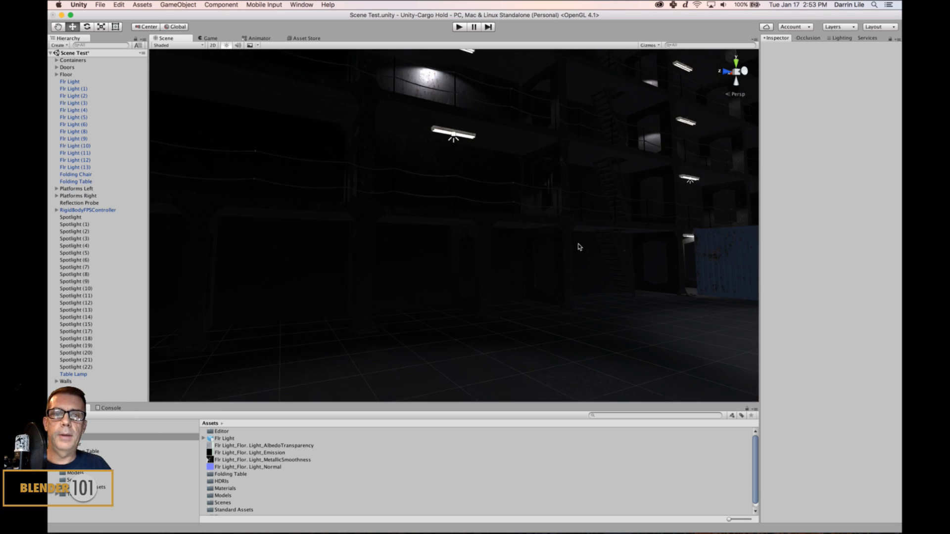
scroll(614, 255, up, 5)
scroll(603, 248, down, 5)
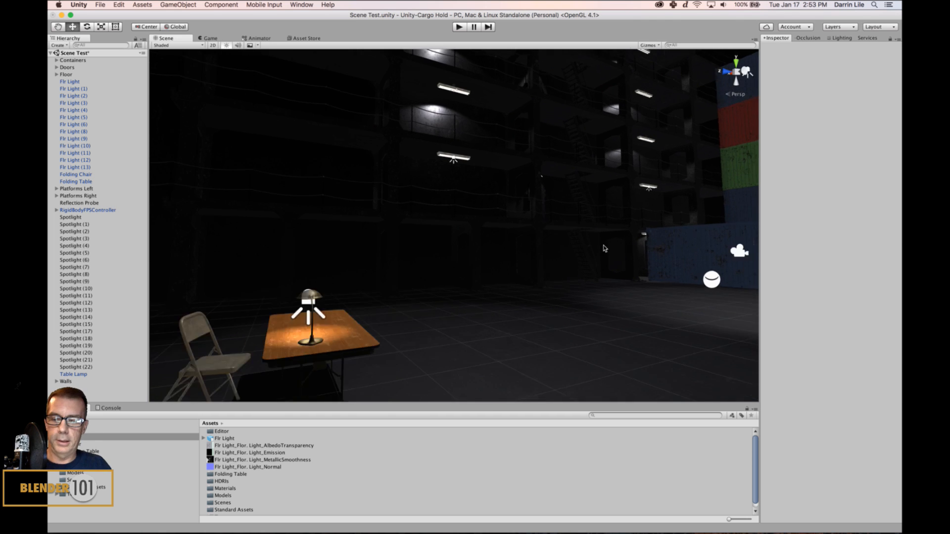
alt+drag(604, 249, 355, 308)
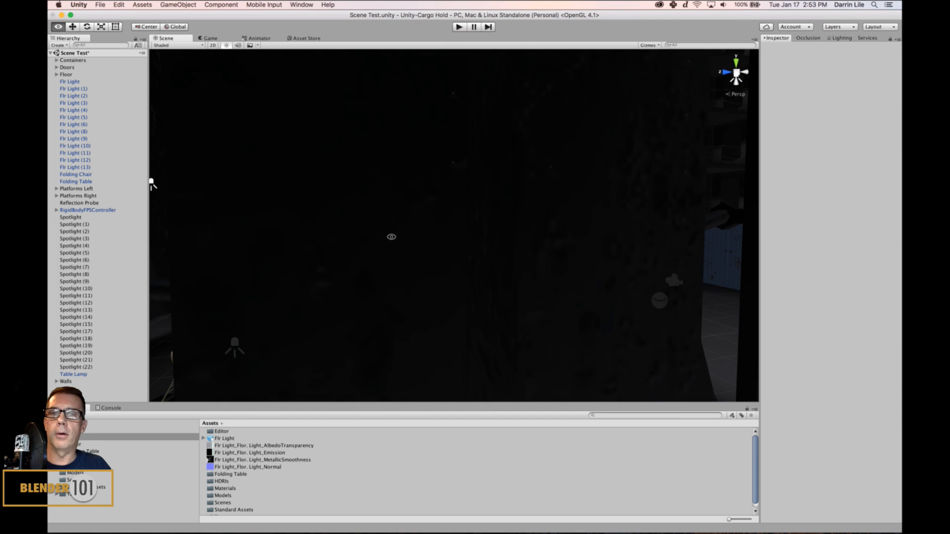
alt+drag(389, 236, 464, 218)
scroll(429, 242, up, 2)
drag(420, 253, 441, 251)
key(super+s)
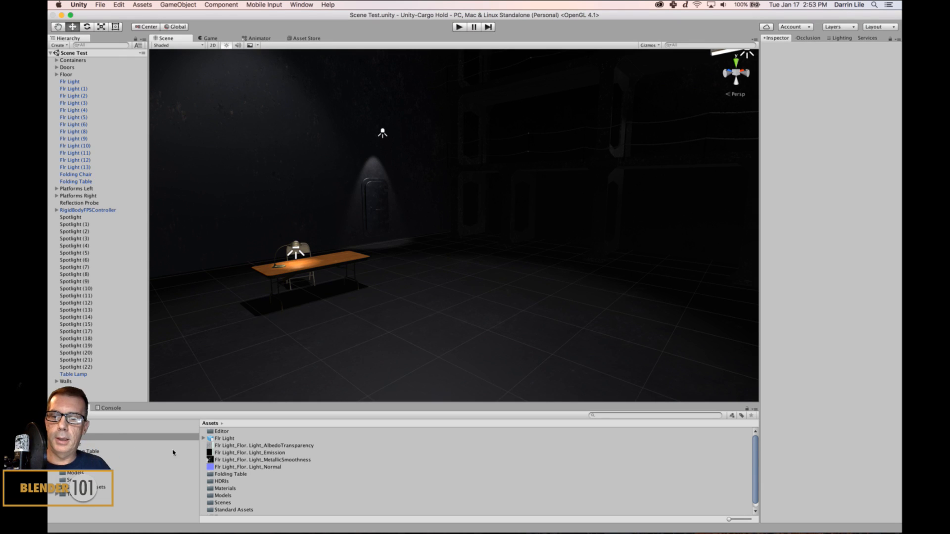
- Move the Flr Light model into the Models folder and look over its four texture files in Assets
drag(210, 440, 75, 472)
click(257, 438)
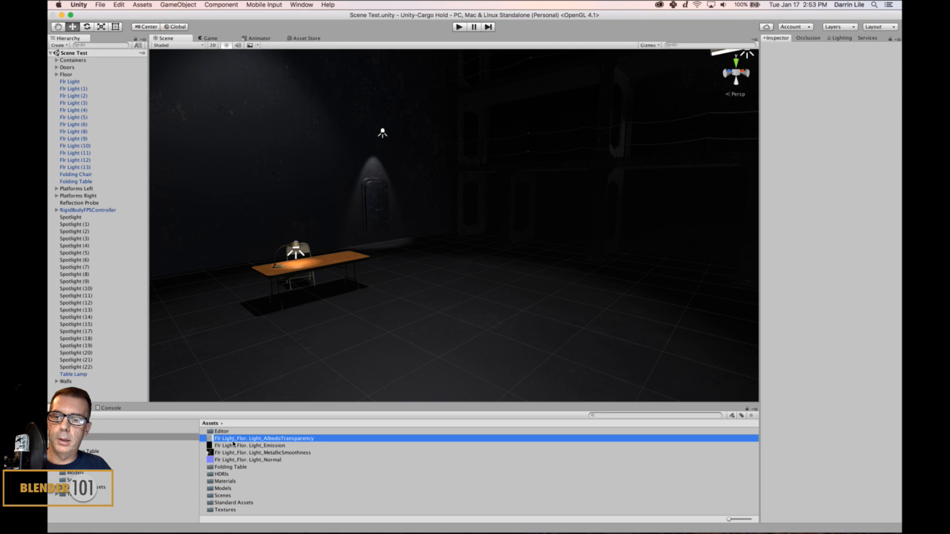
shift+click(250, 460)
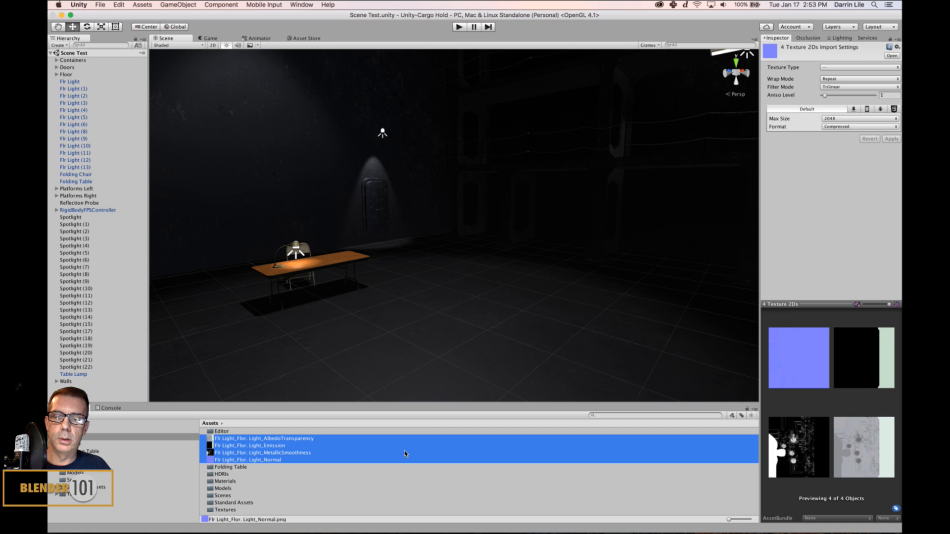
click(387, 489)
click(357, 452)
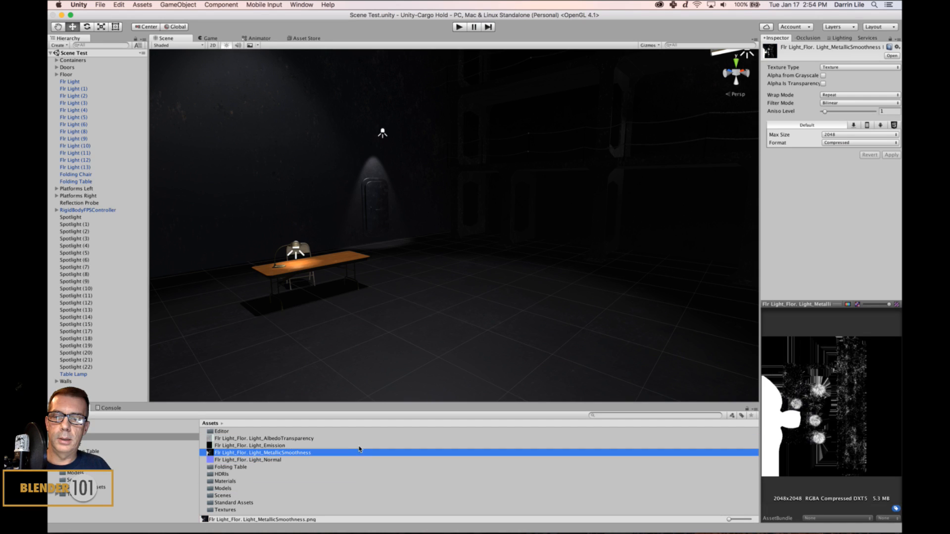
- Check how the Textures folder is organized and create a new folder named "Flr Light" in Assets
click(68, 494)
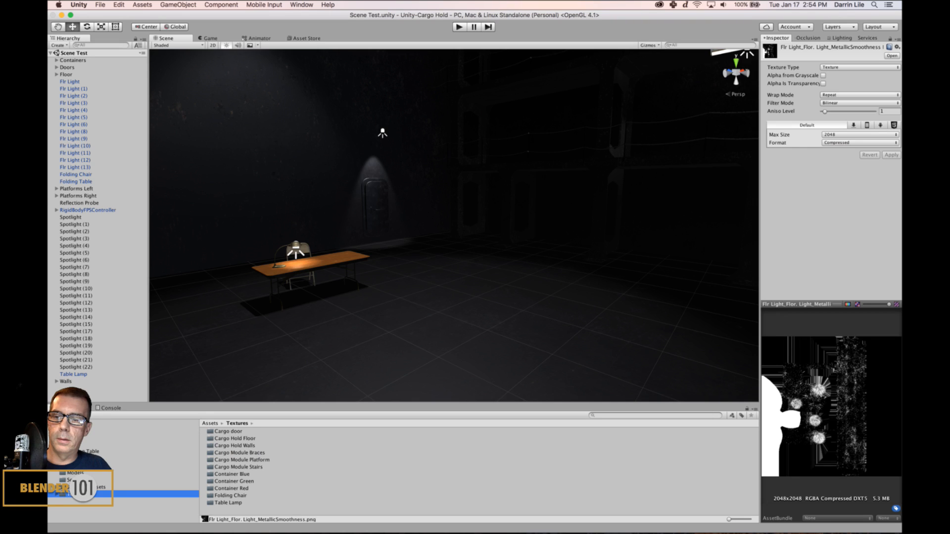
click(70, 438)
right_click(246, 452)
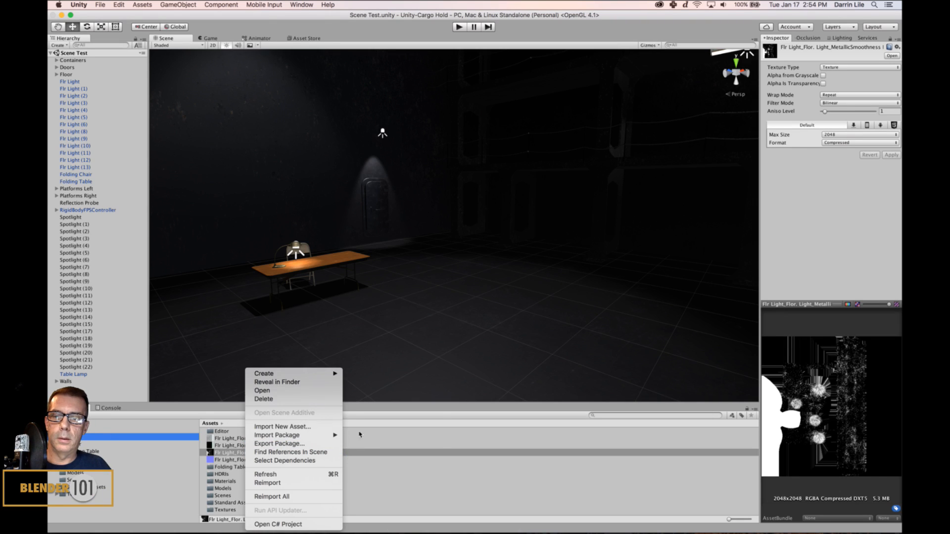
mouse_move(284, 373)
click(375, 297)
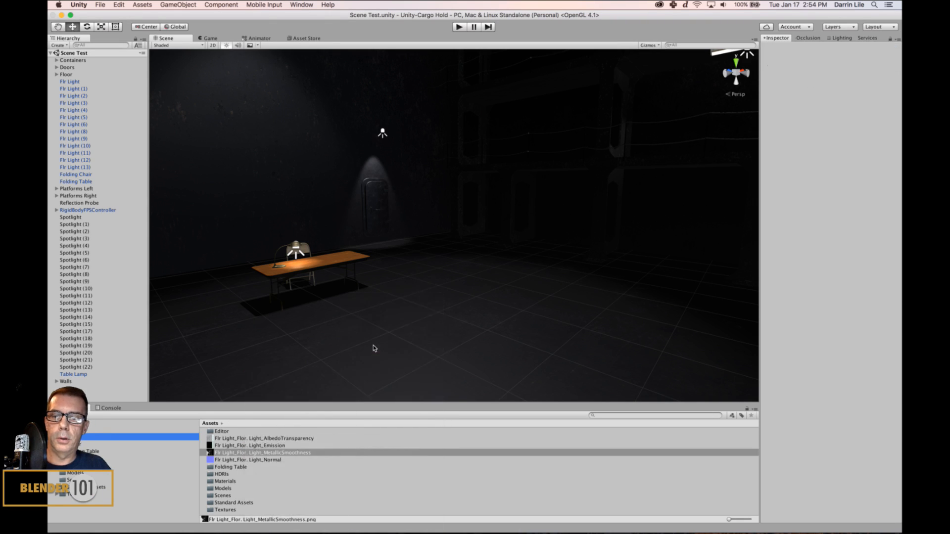
text(Fl)
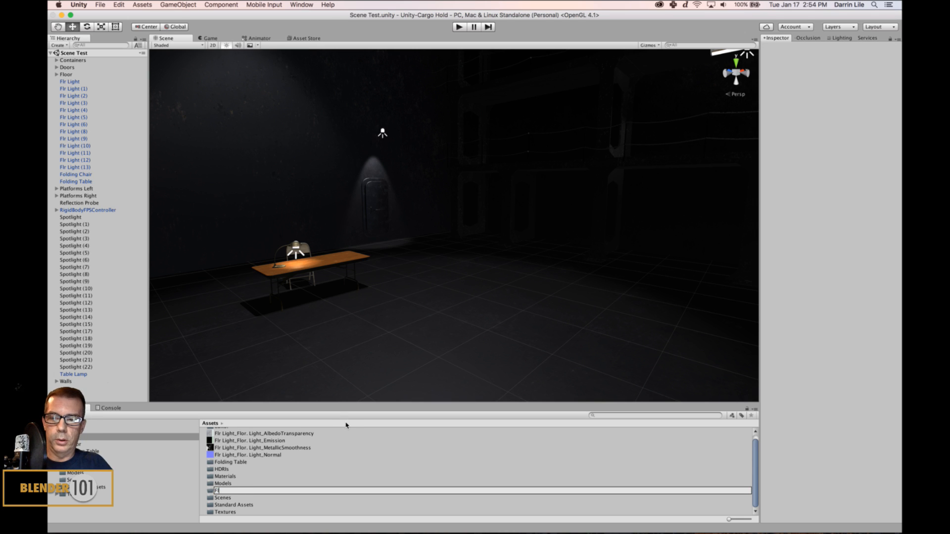
text(r Light)
key(Return)
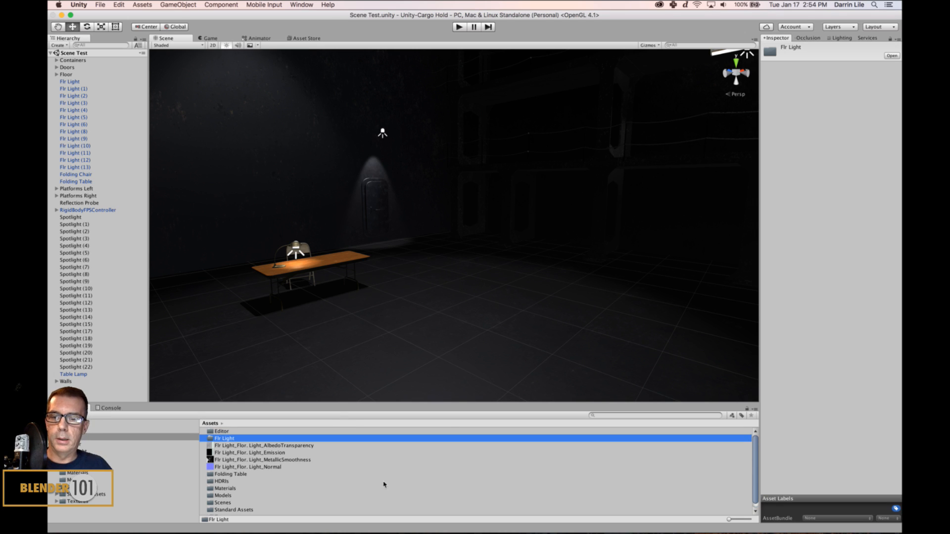
- Move the AlbedoTransparency, Emission, MetallicSmoothness and Normal textures into the Flr Light folder, and put that folder inside Textures
click(286, 446)
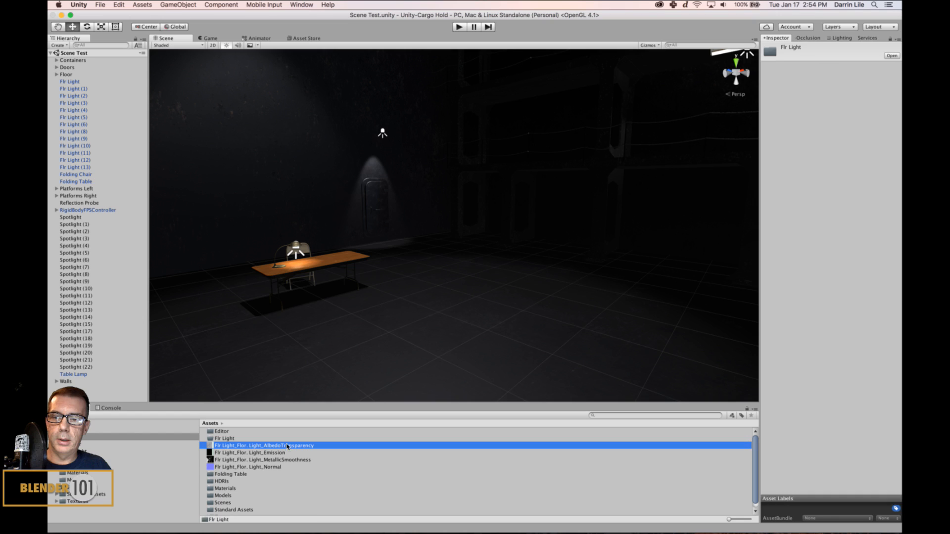
shift+click(268, 467)
drag(211, 442, 209, 489)
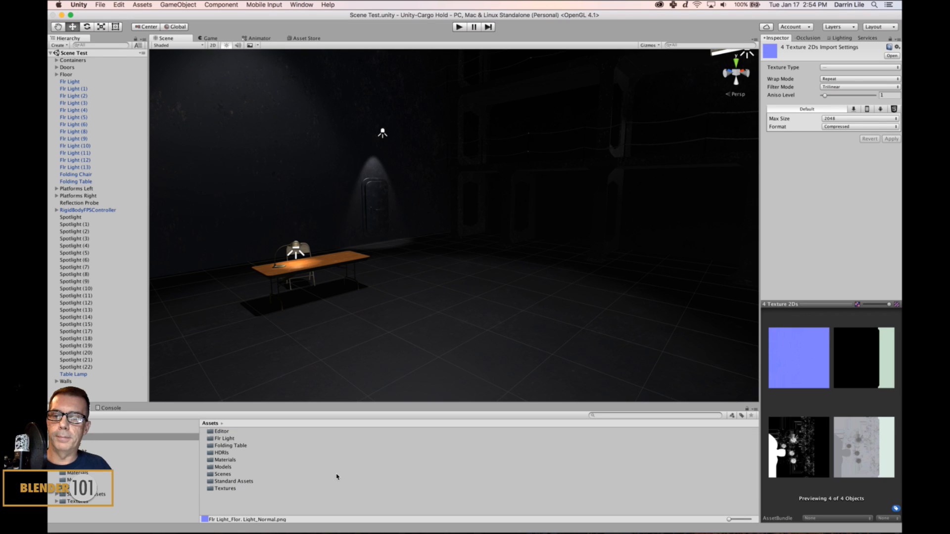
drag(209, 439, 221, 489)
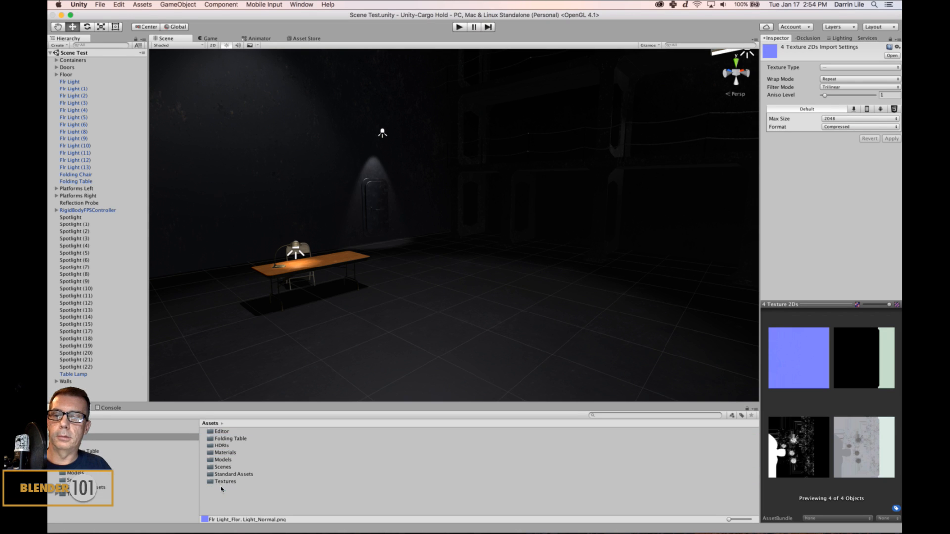
- Move the Folding Table folder from Assets into the Textures folder
double_click(214, 439)
click(153, 438)
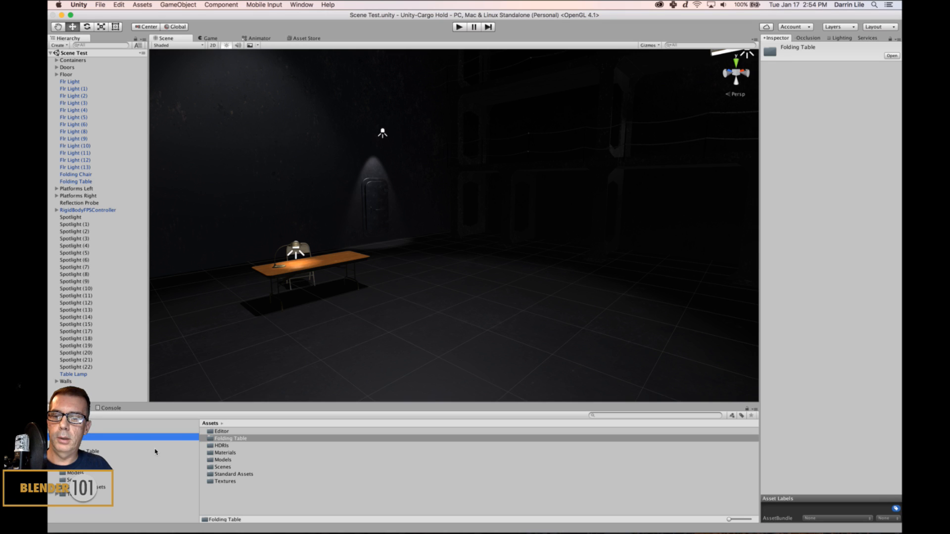
drag(206, 442, 210, 482)
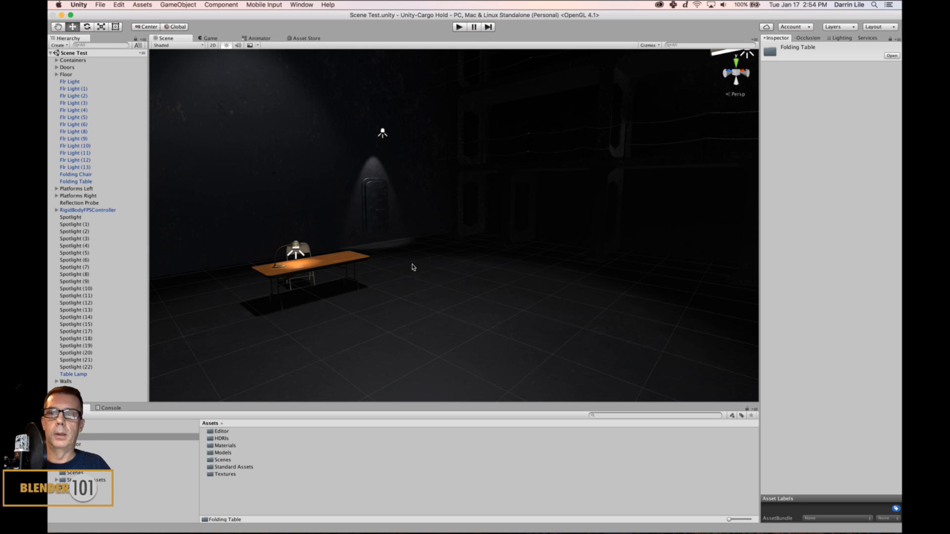
- Switch to Blender, where the Cargo Hold 10.blend file is open
mouse_move(445, 528)
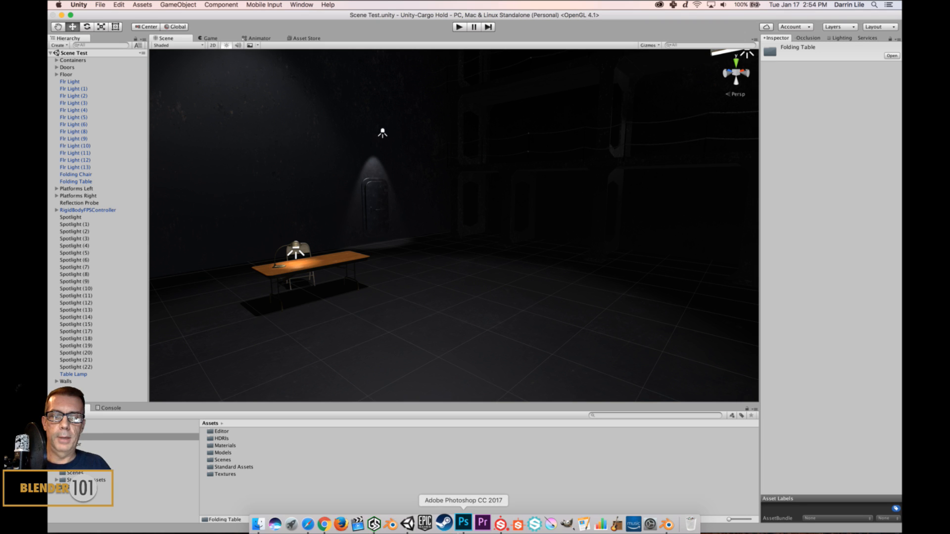
click(396, 524)
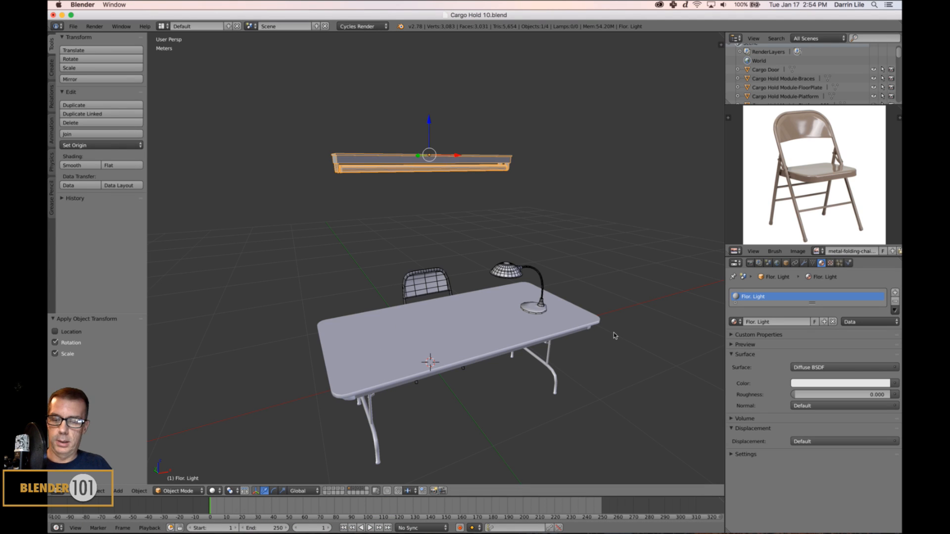
- Examine the table lamp up close, clear the selection, and view the table, chair and ceiling light together
alt+click(500, 325)
middle_drag(544, 322, 464, 311)
right_click(355, 242)
key(KP_Decimal)
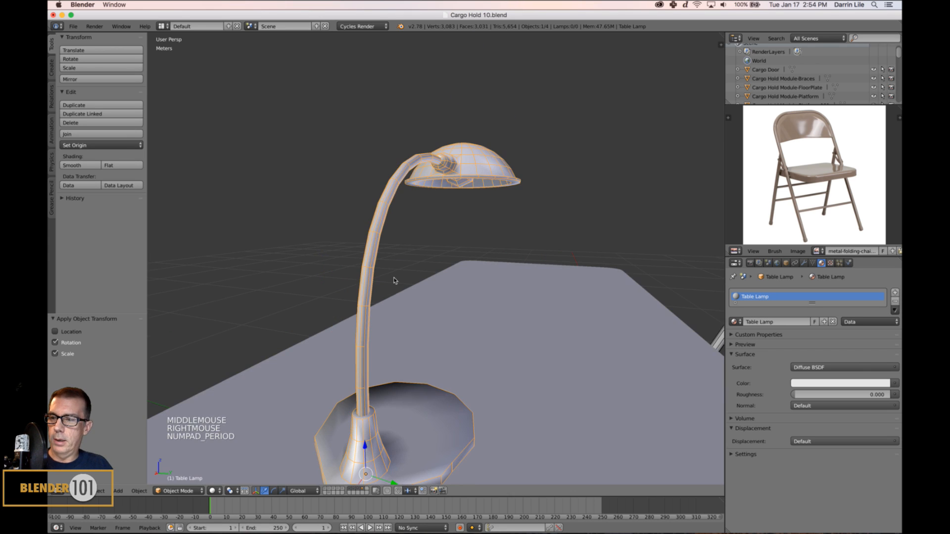
scroll(483, 309, down, 5)
key(a)
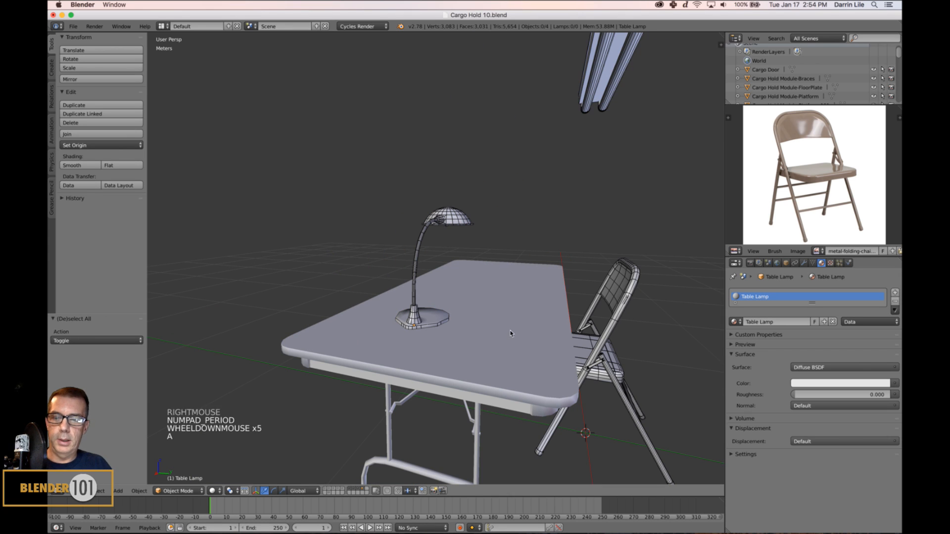
alt+click(525, 346)
mouse_move(504, 341)
middle_down()
mouse_move(489, 333)
mouse_move(483, 351)
mouse_move(488, 332)
middle_up()
scroll(477, 345, down, 3)
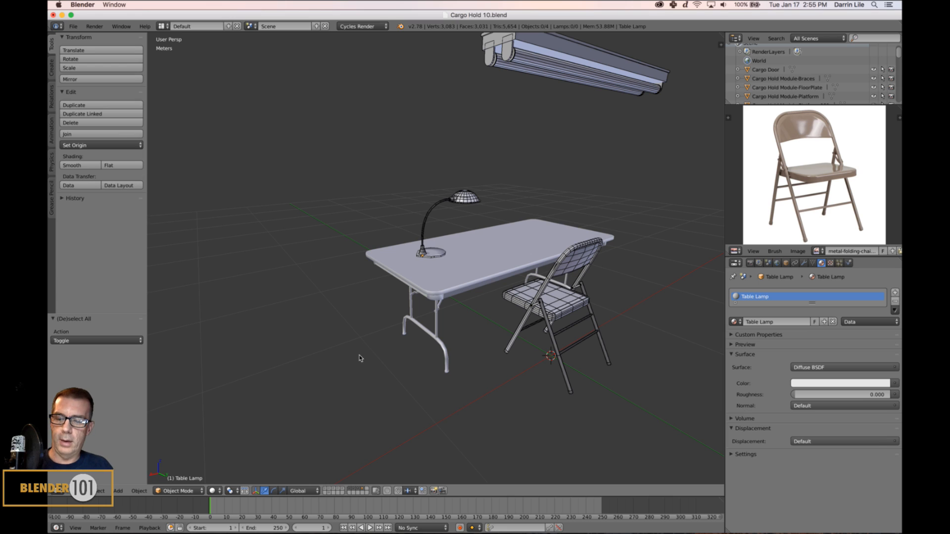
- Add a cube, scale it to about 0.108, and move it about 94.6 cm along X
key(shift+a)
mouse_move(356, 356)
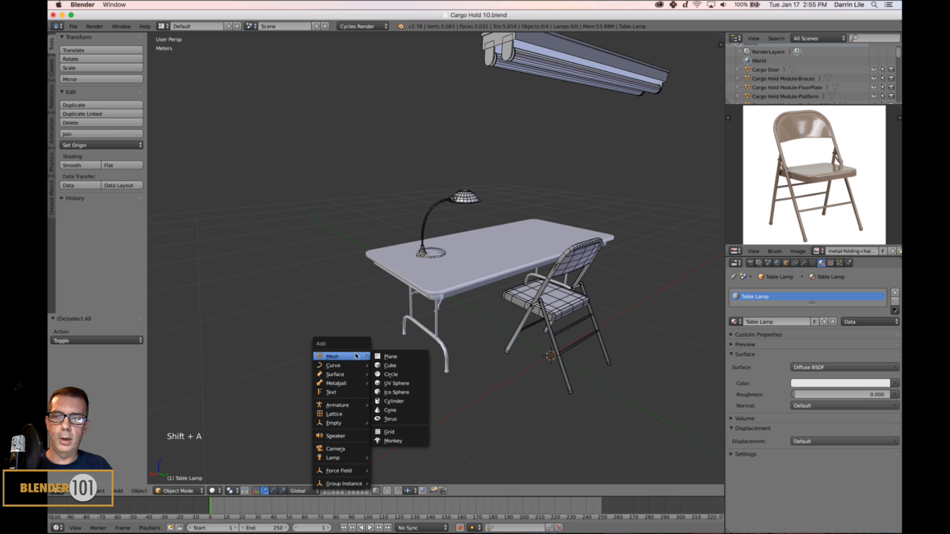
click(410, 366)
key(s)
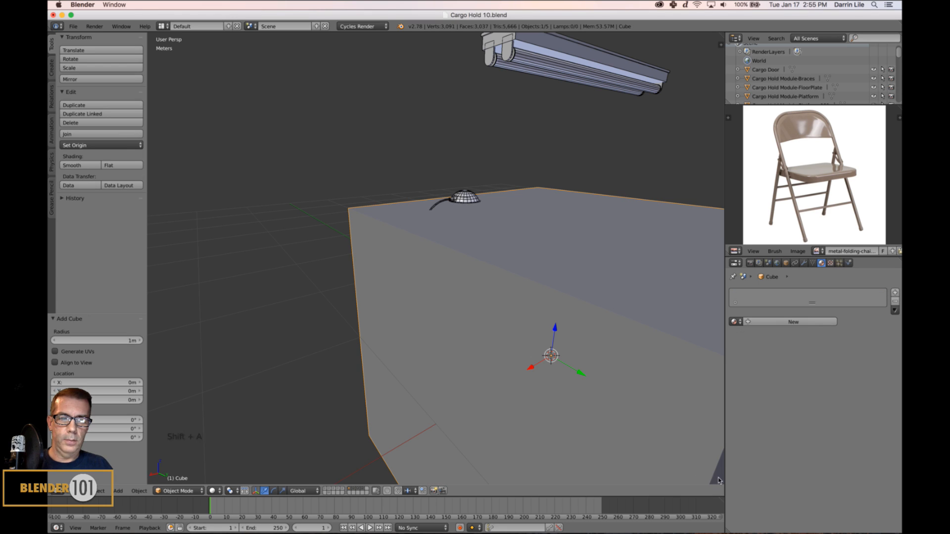
click(569, 367)
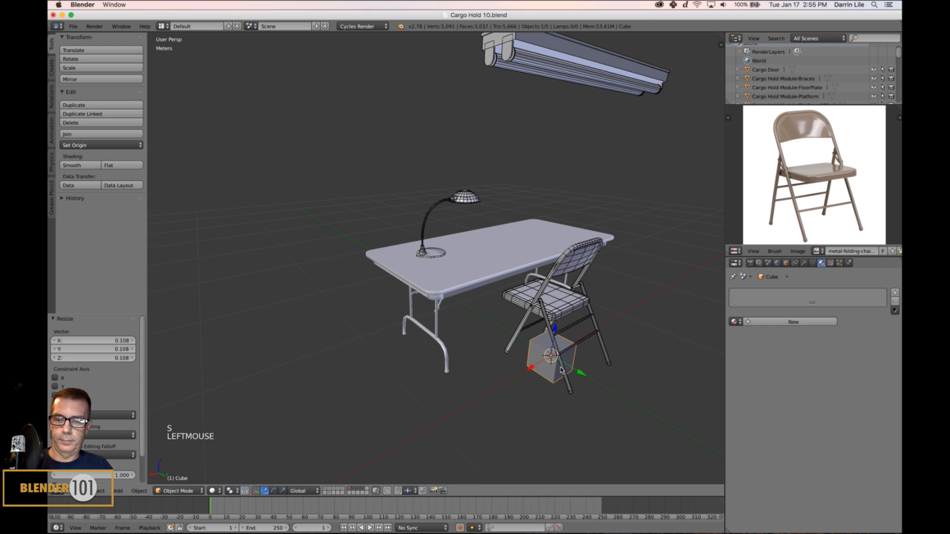
drag(539, 367, 429, 410)
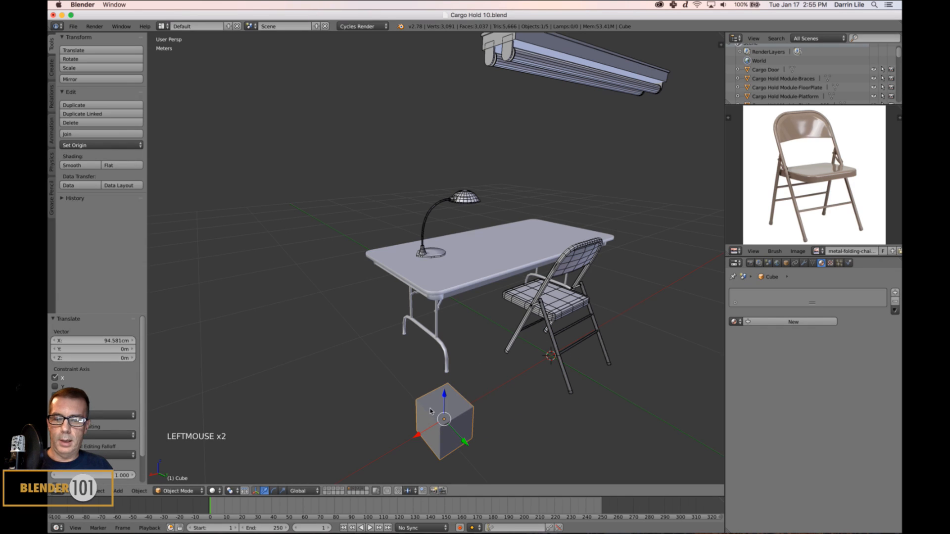
- Shrink the cube by a factor of about 0.457, flatten it along Z, and move it about -63.6 cm along Y
middle_drag(456, 396, 592, 385)
key(s)
key(s)
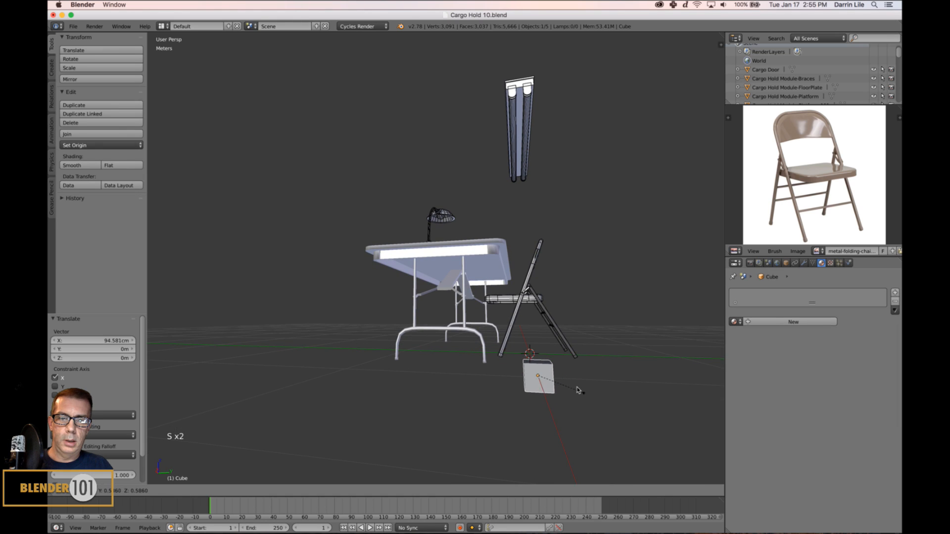
click(573, 387)
key(s)
key(s)
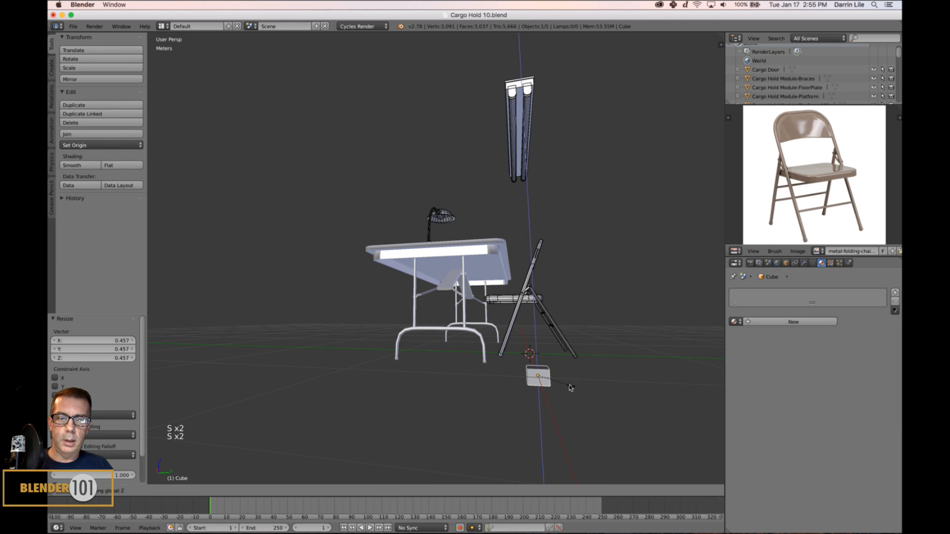
click(561, 379)
drag(561, 378, 447, 381)
- In the right orthographic view, raise the box about 2.4 cm so its base sits at floor level
middle_drag(464, 376, 491, 371)
shift+scroll(453, 382, up, 2)
key(KP_3)
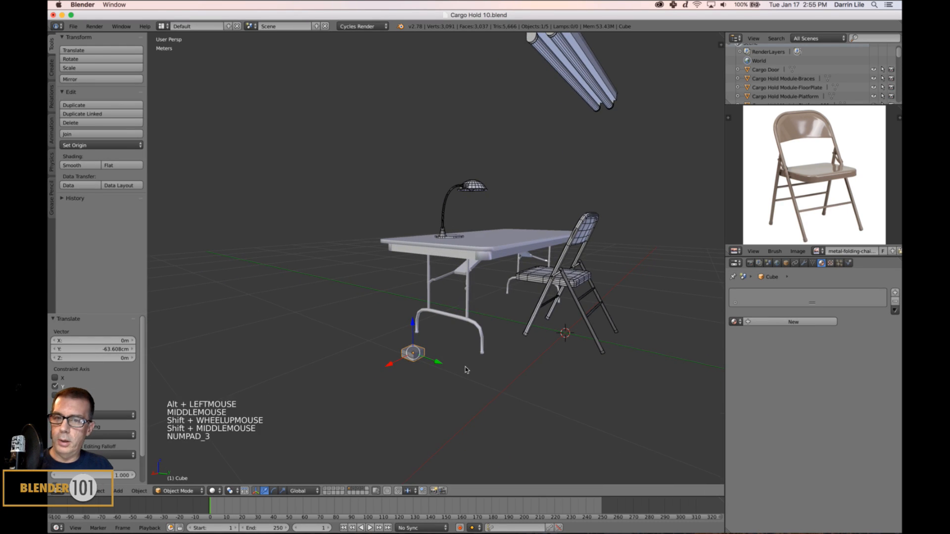
key(KP_5)
scroll(456, 356, up, 2)
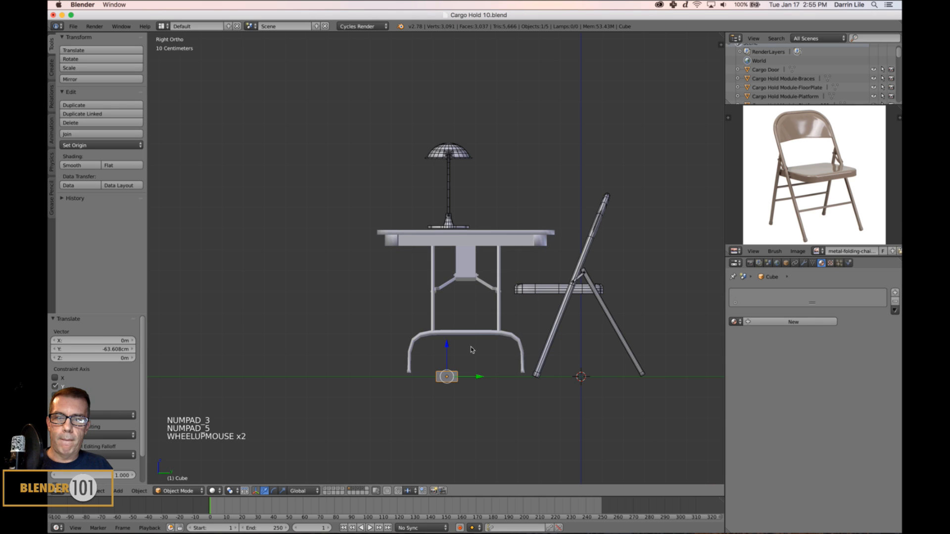
shift+middle_drag(456, 356, 458, 358)
scroll(485, 310, up, 3)
shift+middle_drag(485, 309, 478, 284)
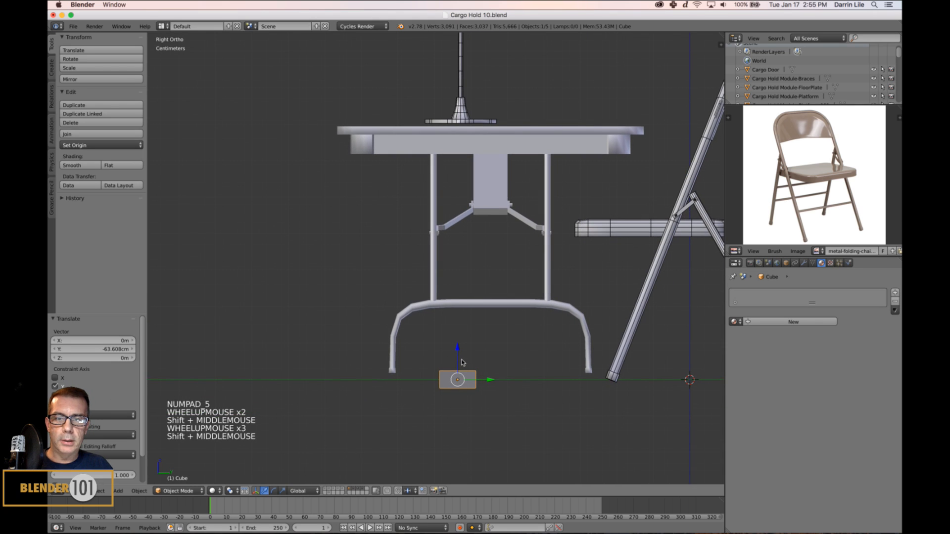
drag(456, 348, 456, 341)
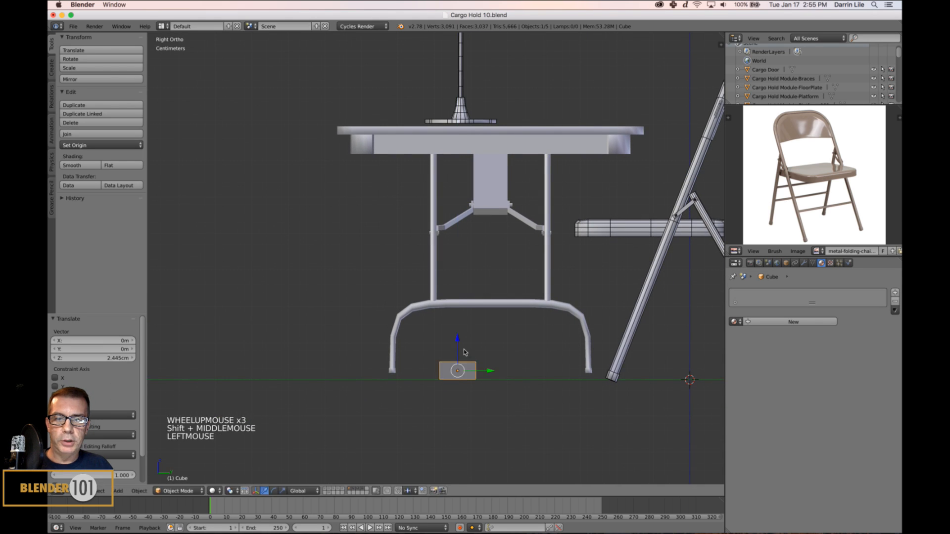
- Move the box about 10 cm along X away from the table and enlarge it by a factor of about 1.306
middle_drag(540, 365, 495, 361)
key(KP_5)
scroll(522, 353, down, 2)
scroll(495, 362, down, 3)
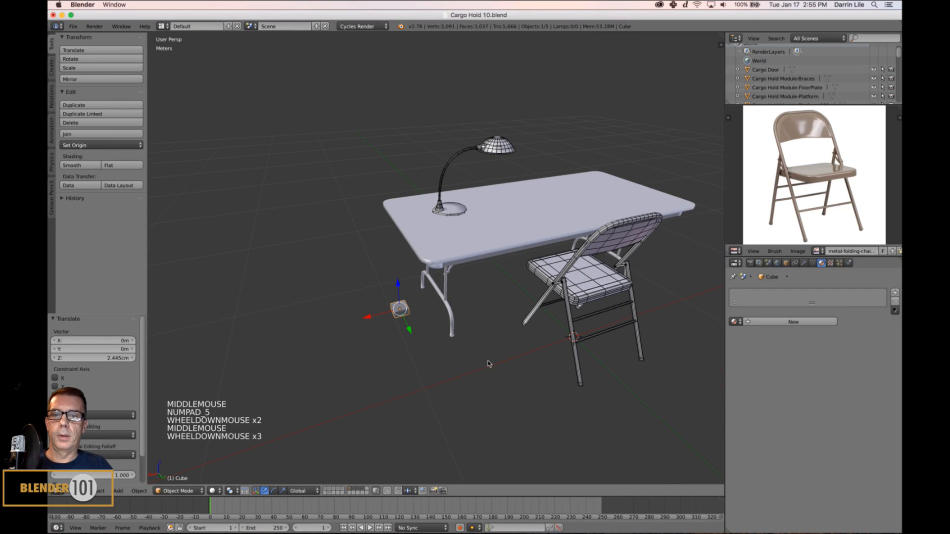
drag(367, 319, 354, 323)
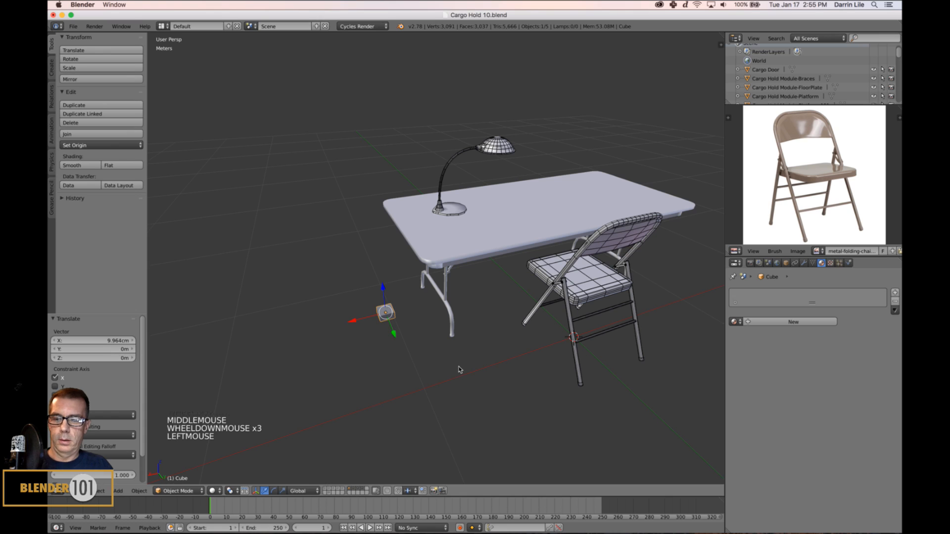
key(s)
key(s)
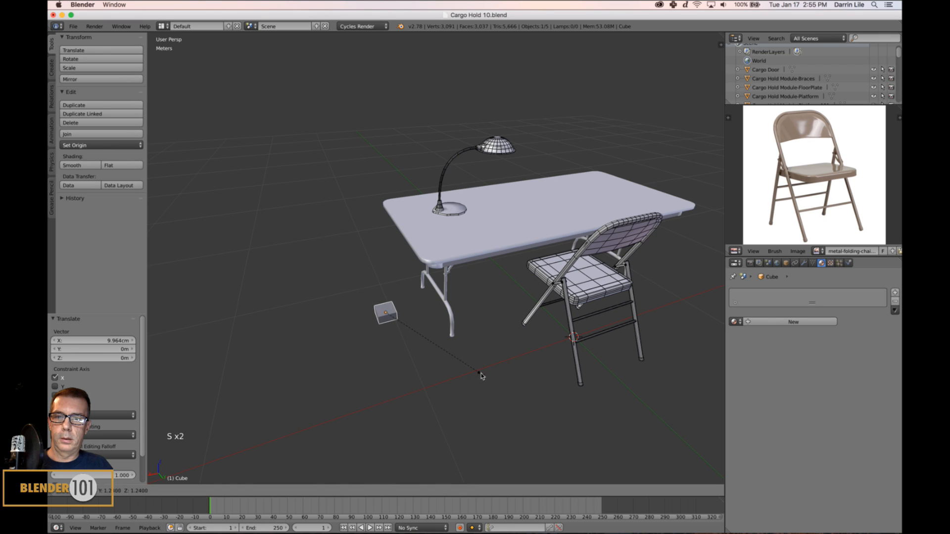
click(485, 379)
- Raise the enlarged box about 1.2 cm along Z in the right orthographic view so it rests on the floor
key(KP_3)
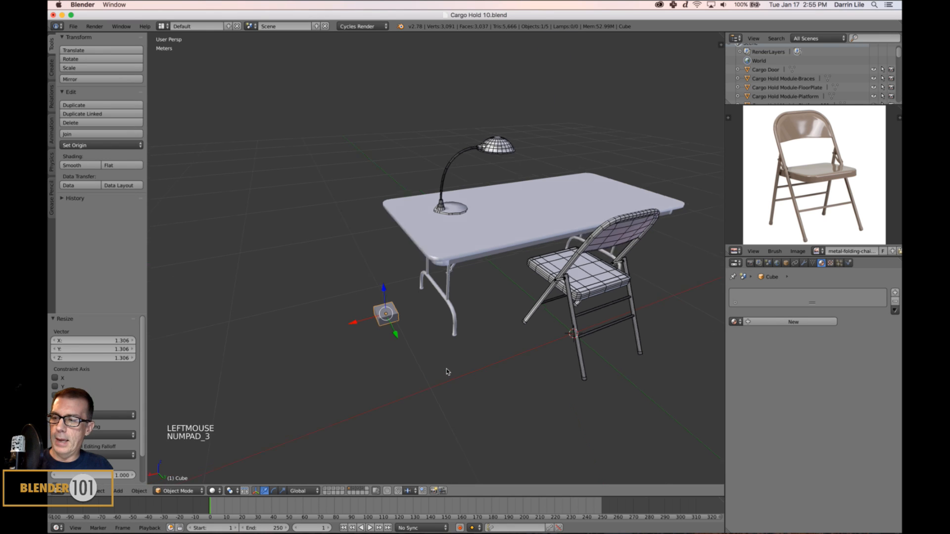
key(KP_5)
drag(446, 279, 445, 275)
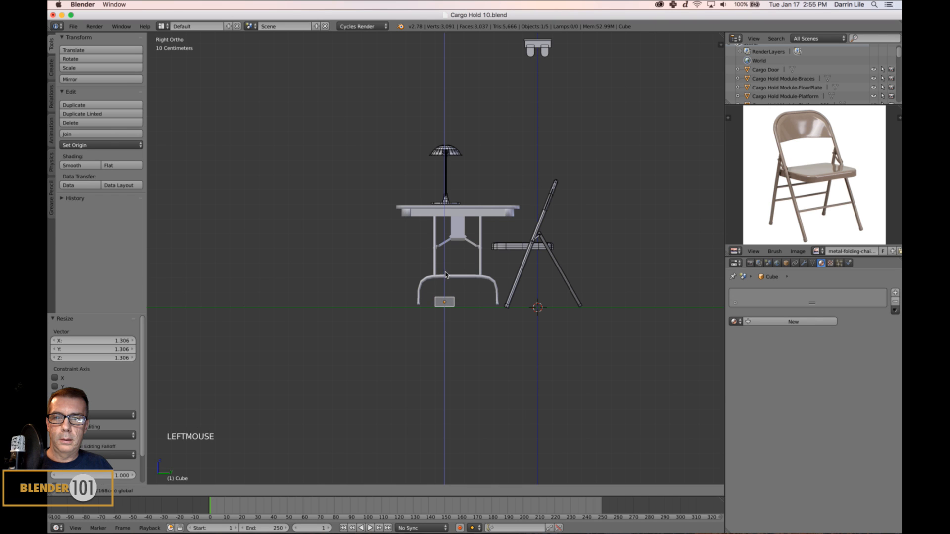
scroll(494, 317, down, 2)
scroll(492, 343, up, 4)
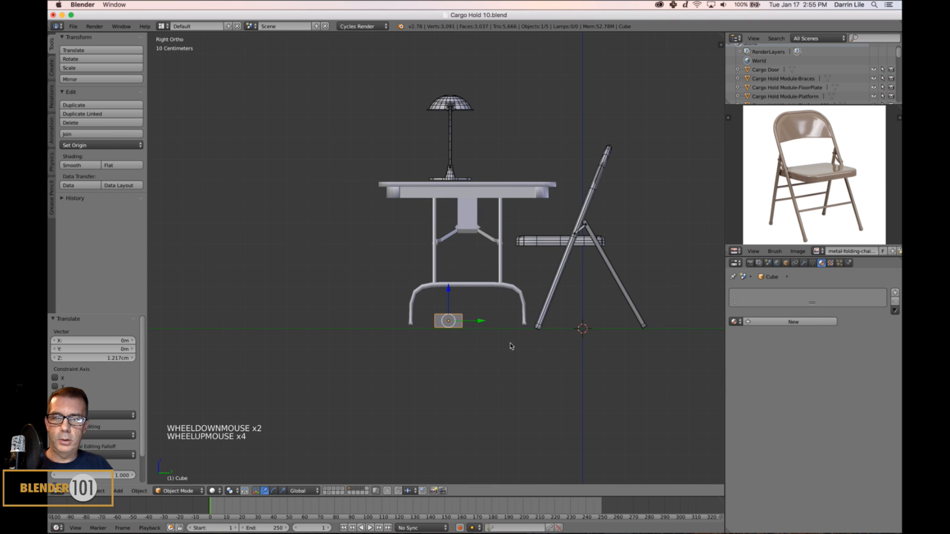
- Enter Edit Mode on the box and add a cylinder to its mesh
middle_drag(511, 346, 503, 345)
key(KP_Decimal)
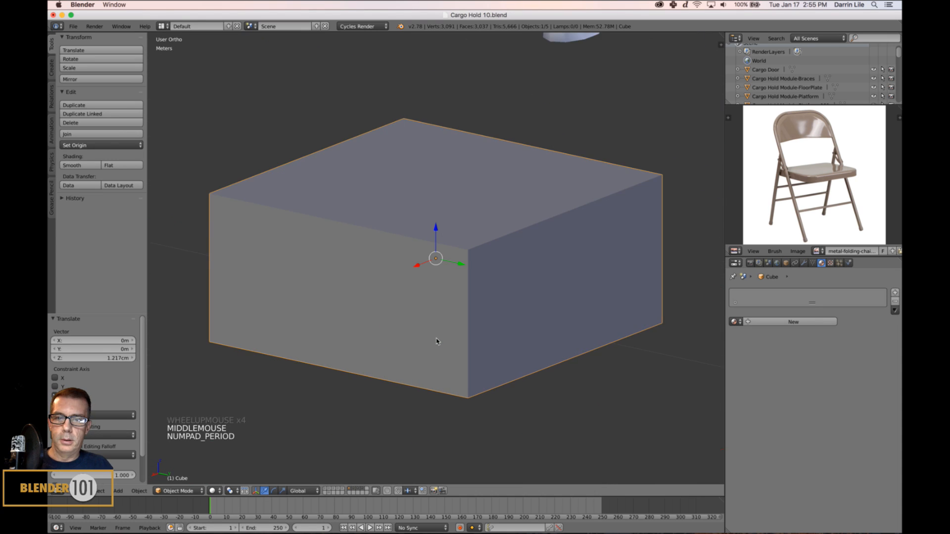
scroll(442, 336, down, 4)
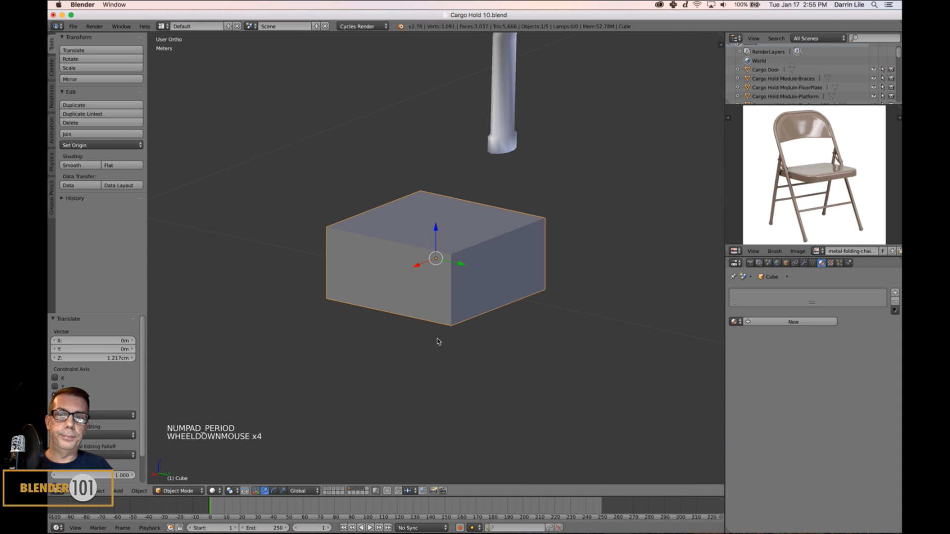
scroll(442, 334, down, 4)
middle_drag(450, 328, 479, 314)
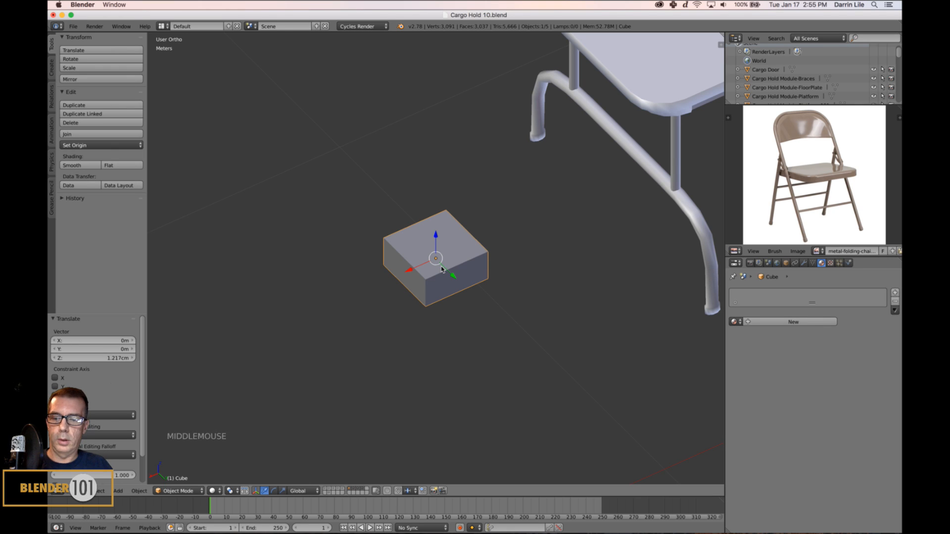
key(Tab)
right_click(405, 283)
key(shift+a)
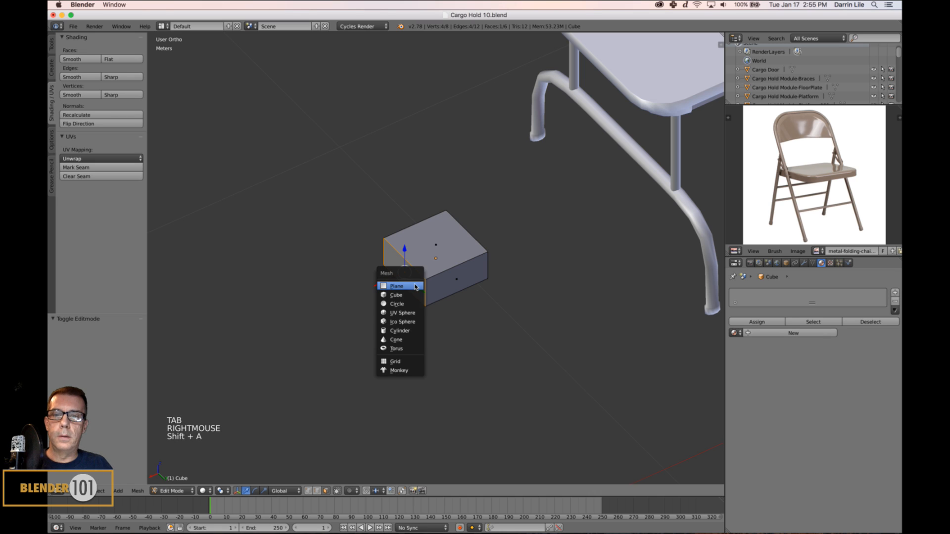
click(407, 330)
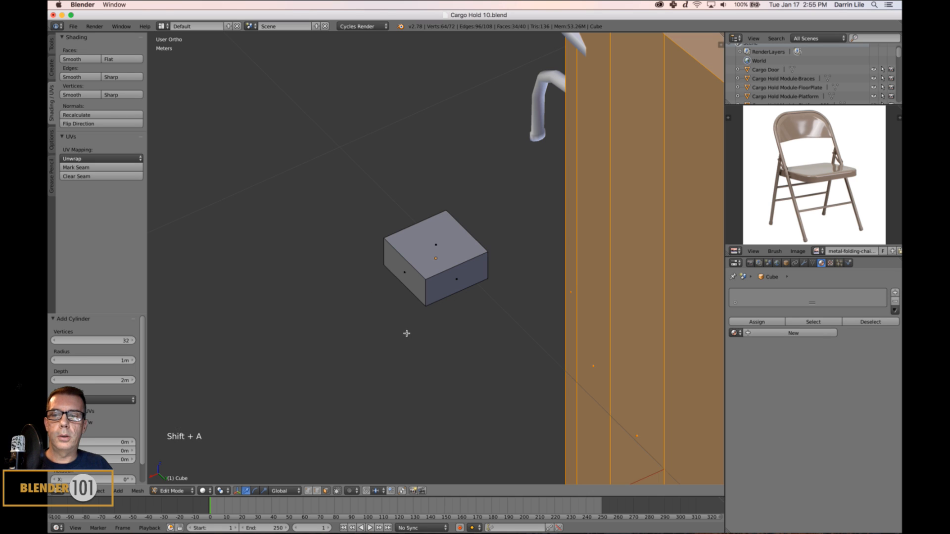
- Set the new cylinder to 12 vertices with the Triangle Fan cap fill type
click(104, 341)
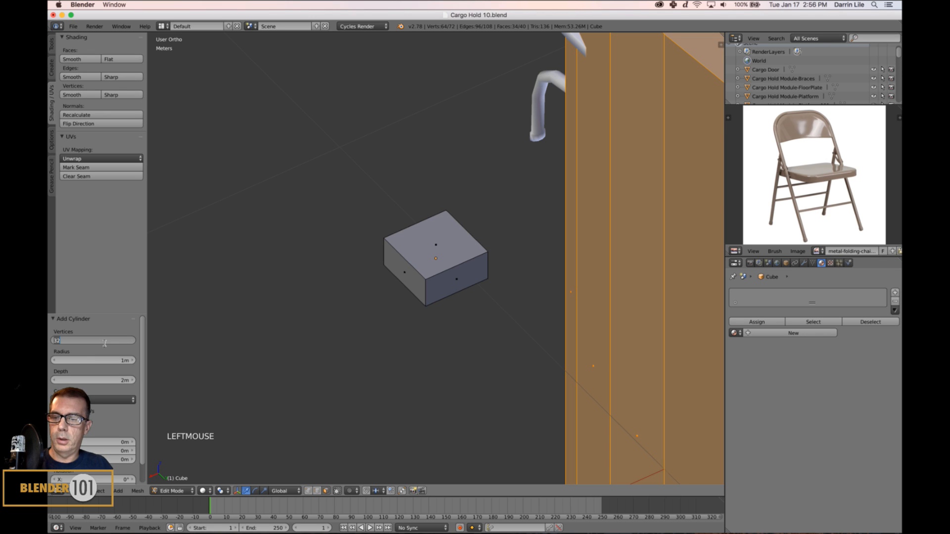
text(12)
key(Return)
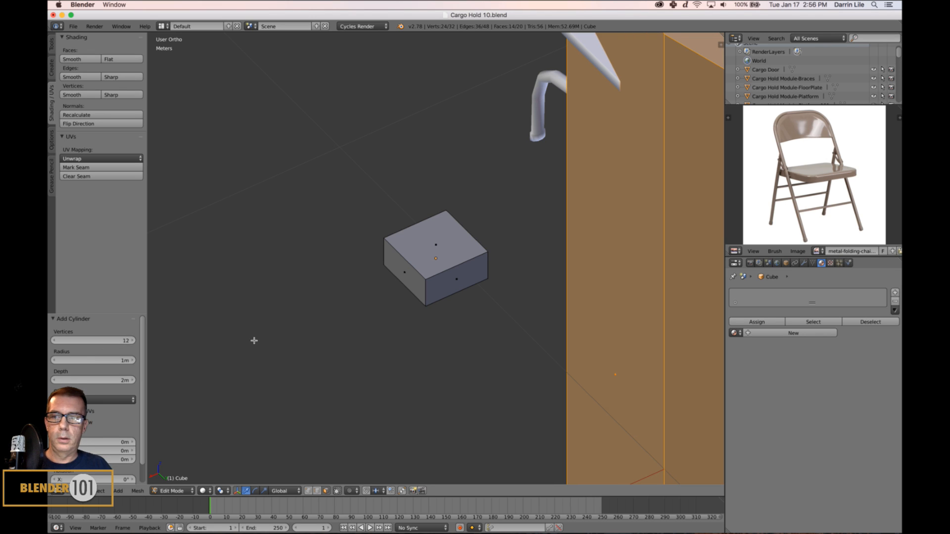
click(114, 400)
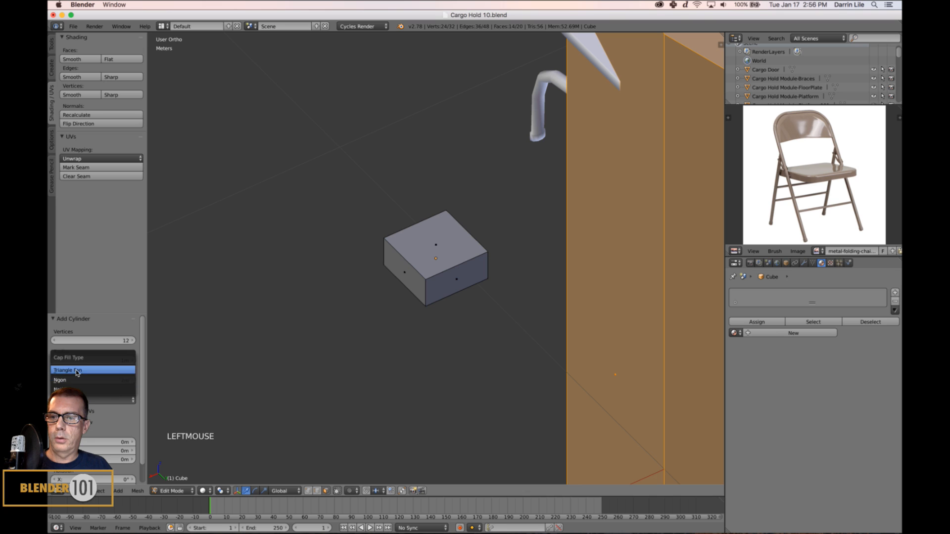
click(121, 370)
- Scale the cylinder down to about 0.1 and move it about 1.3 m along X, clear of the chair
scroll(434, 384, down, 5)
scroll(438, 385, down, 5)
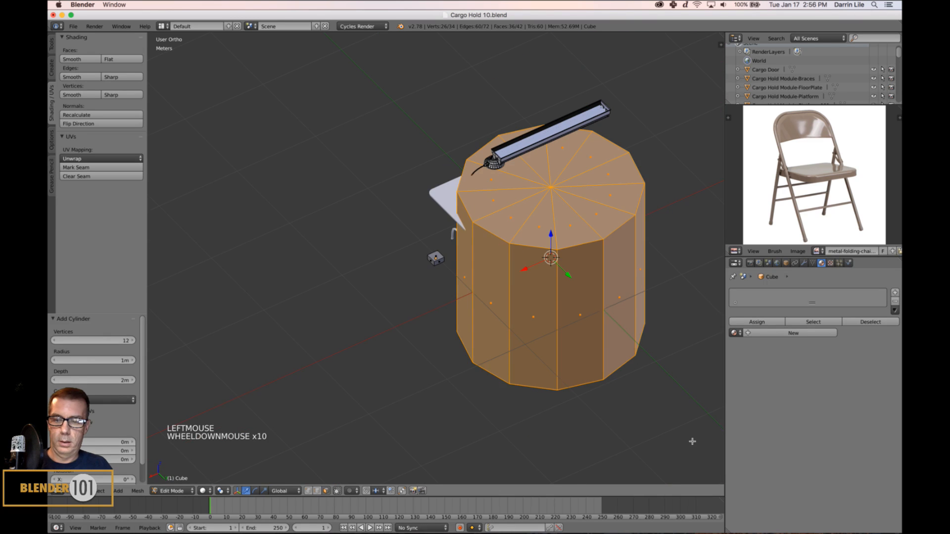
key(s)
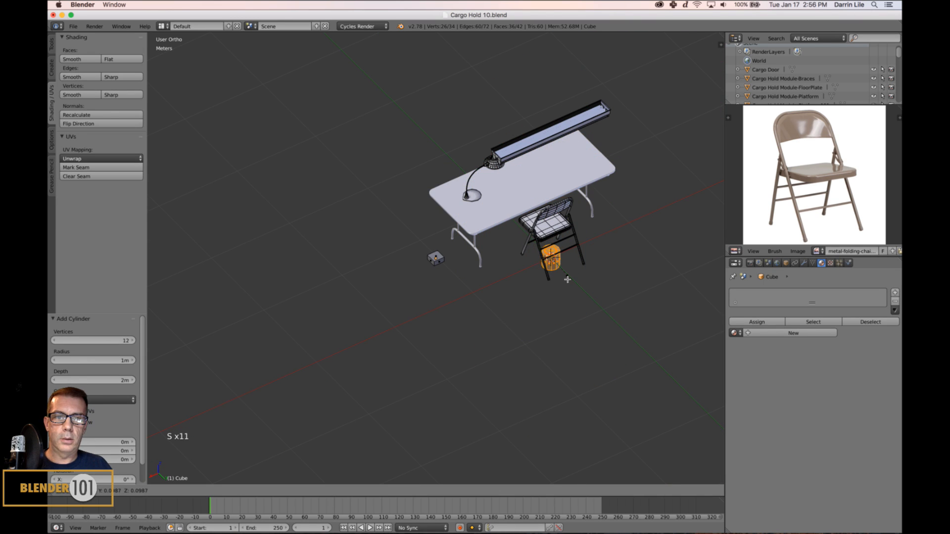
click(567, 279)
drag(527, 268, 448, 302)
key(KP_Decimal)
scroll(420, 341, down, 4)
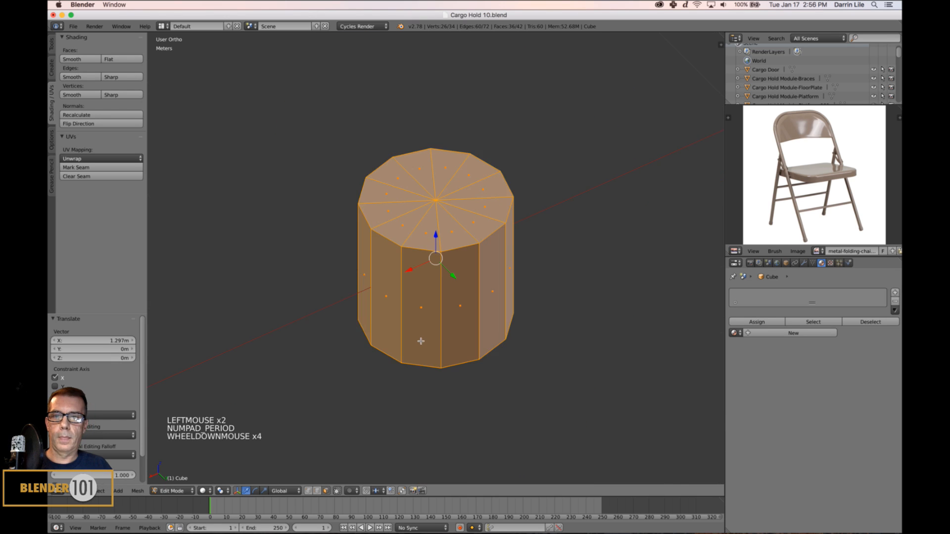
- Rotate the cylinder 90 degrees around the Y axis so it lies on its side
scroll(421, 341, down, 4)
key(KP_5)
scroll(431, 369, down, 2)
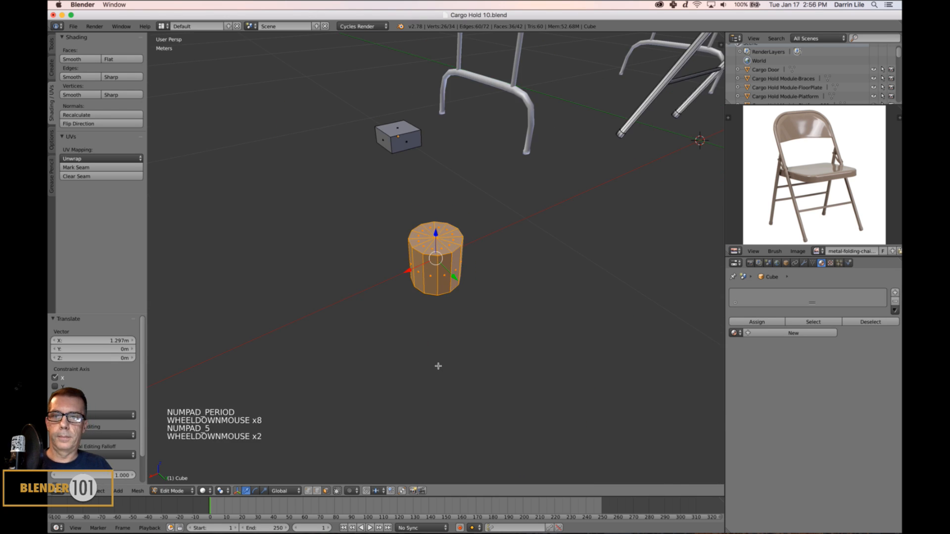
middle_drag(447, 366, 451, 339)
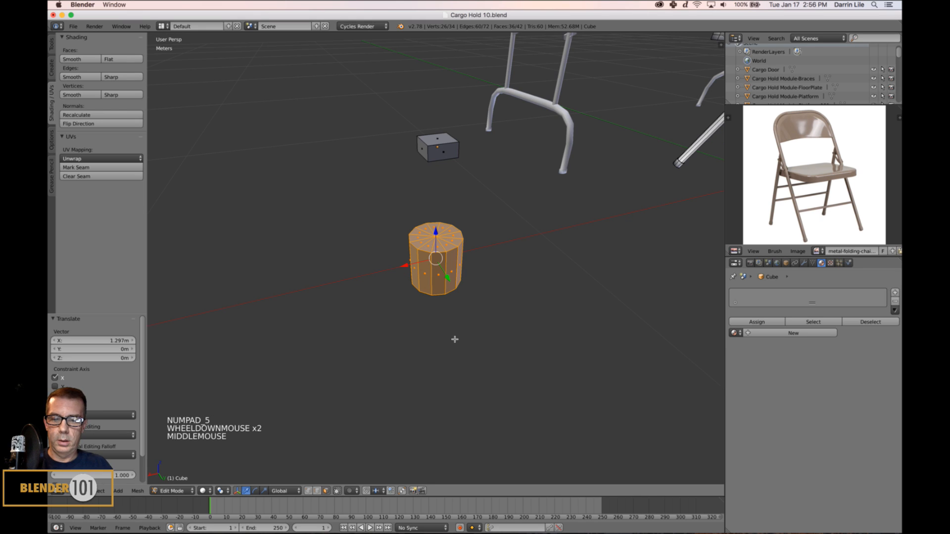
text(ry90)
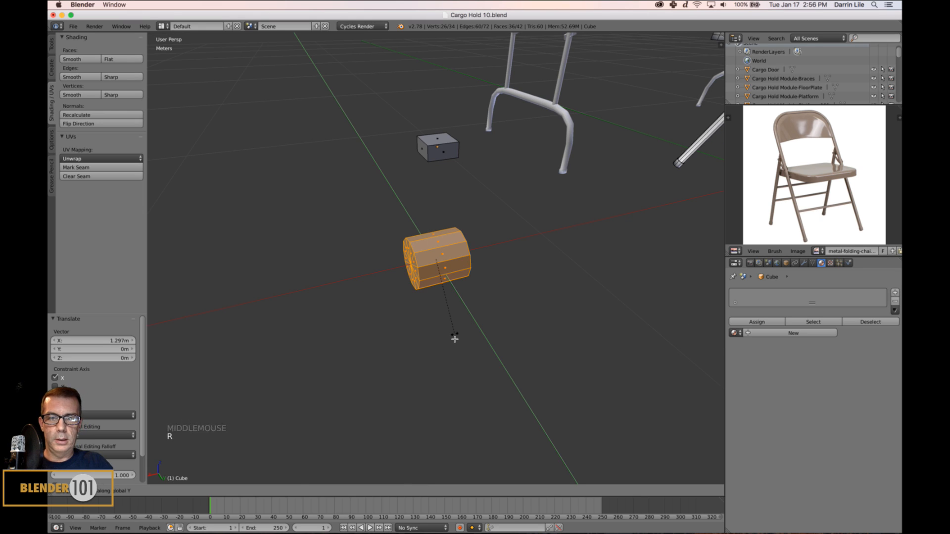
key(Return)
- Delete the triangle-fan cap faces on the cylinder's end that faces the box
middle_drag(534, 354, 566, 309)
key(Tab)
key(a)
key(a)
key(a)
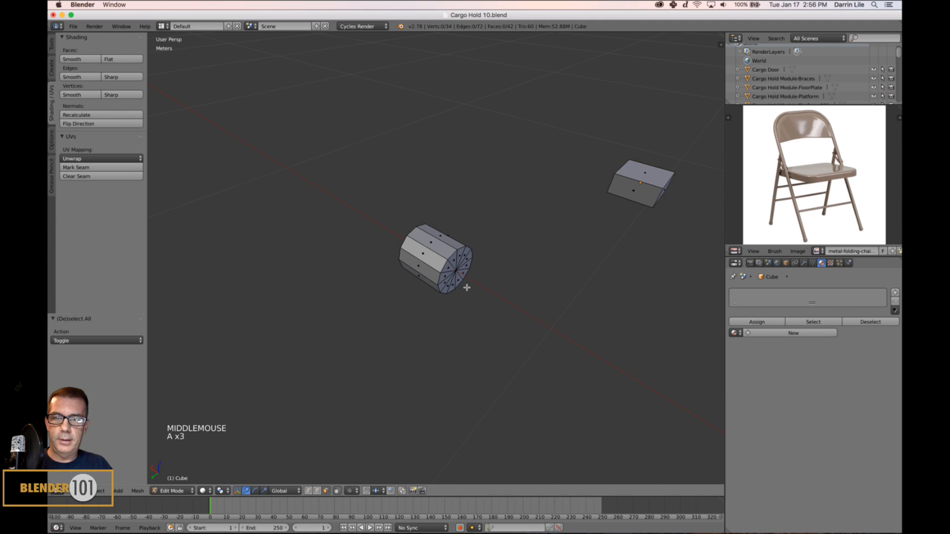
scroll(470, 285, up, 3)
key(c)
drag(480, 281, 474, 286)
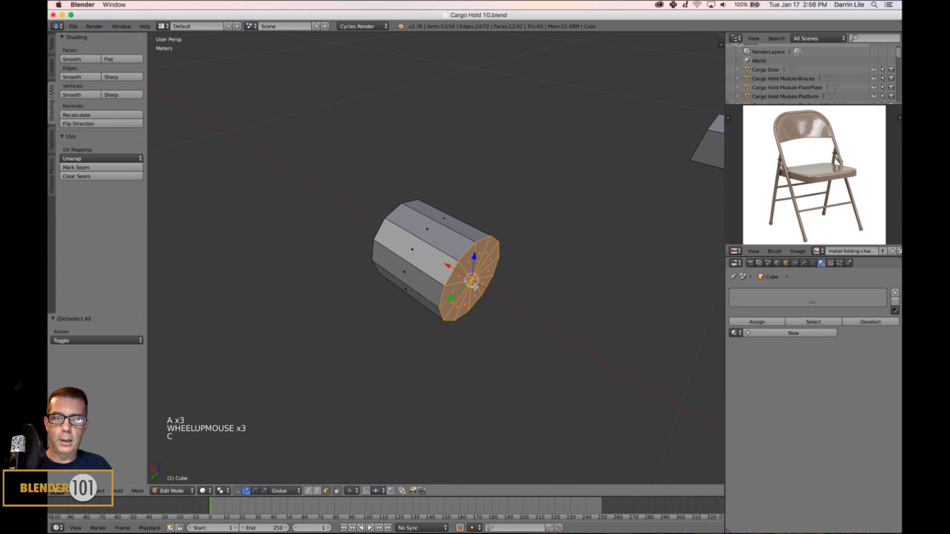
right_click(474, 281)
key(x)
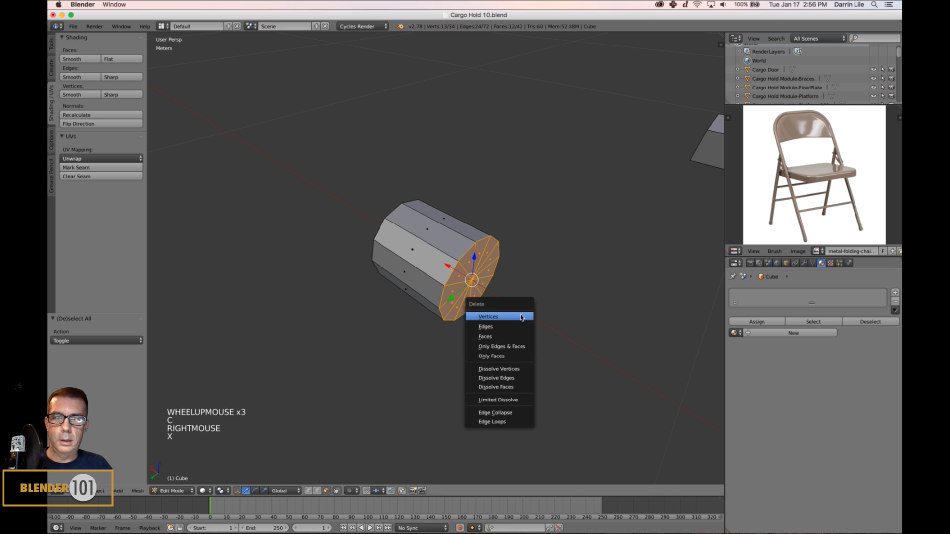
click(504, 337)
- Select the whole linked cylinder and scale it down uniformly to about 0.326
scroll(510, 340, down, 3)
middle_drag(510, 341, 474, 300)
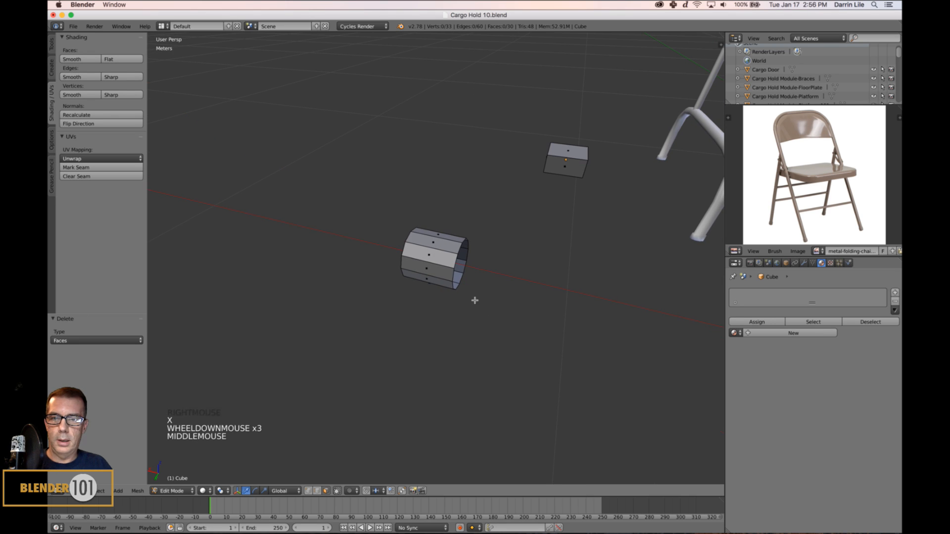
key(l)
key(l)
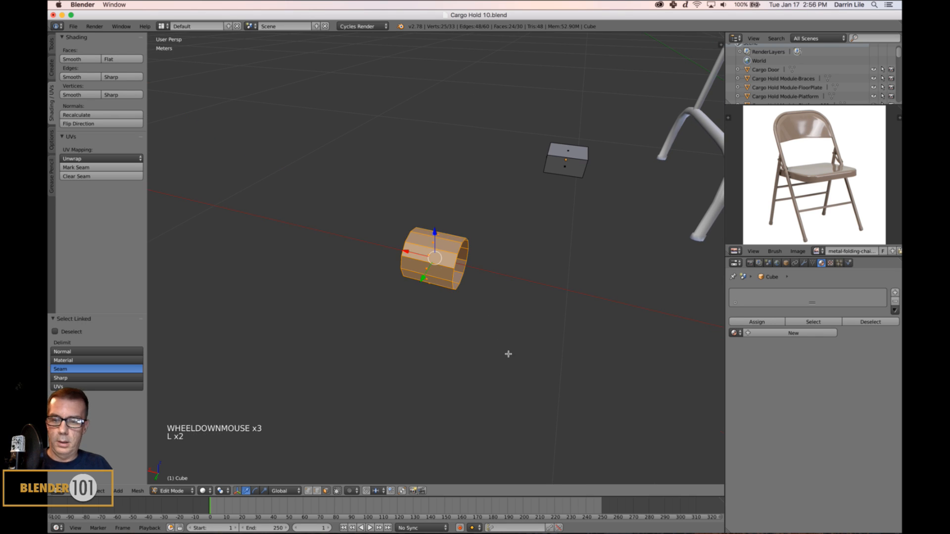
key(s)
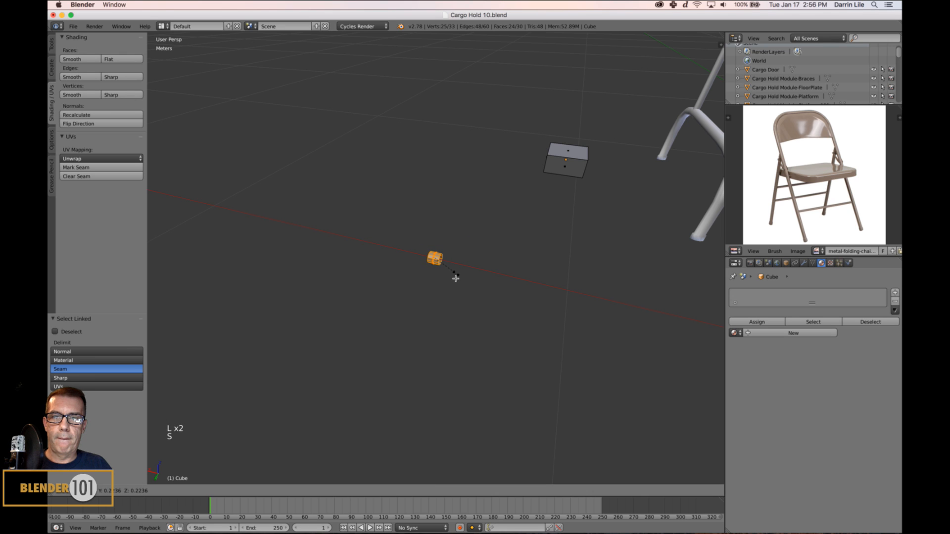
click(469, 288)
- In the right orthographic view, move the cylinder about -63.6 cm in Y and 3.8 cm in Z to centre it on the box
key(KP_3)
key(KP_5)
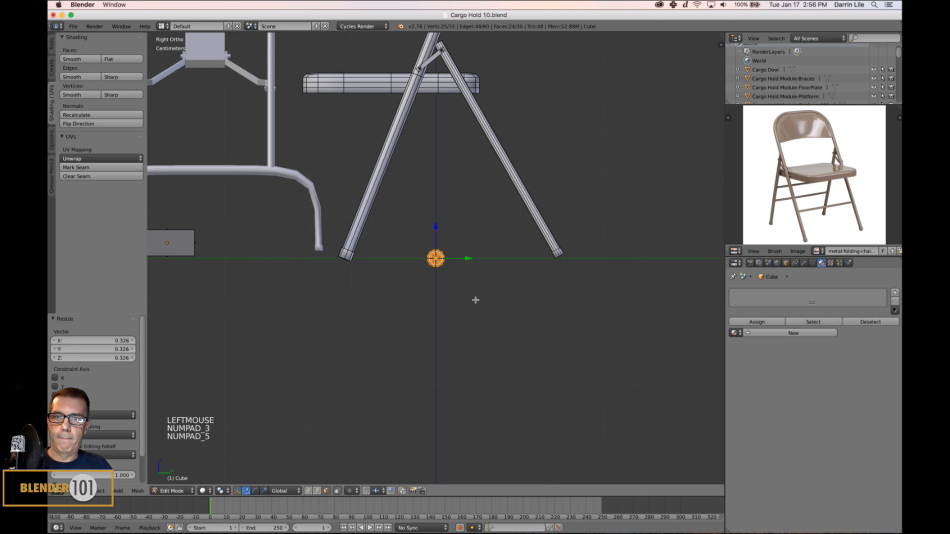
scroll(489, 282, down, 2)
key(g)
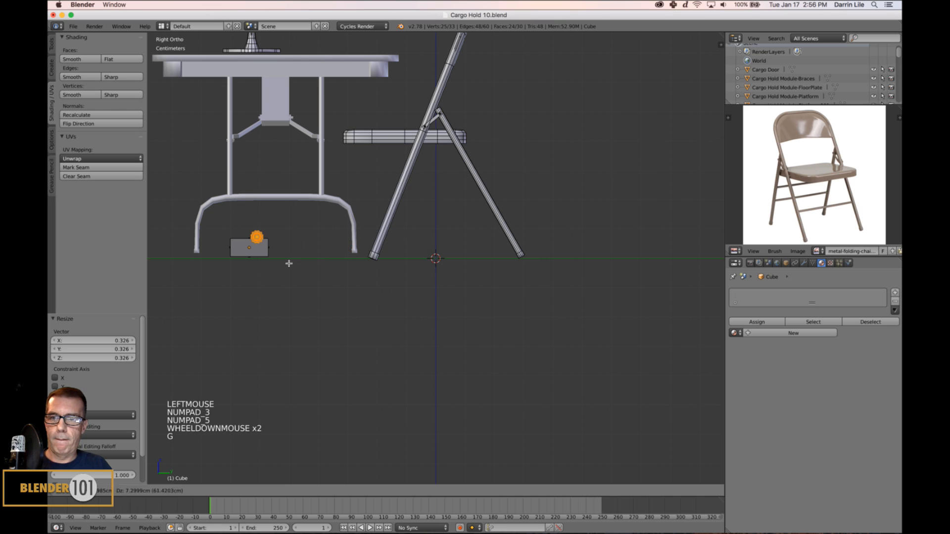
click(296, 266)
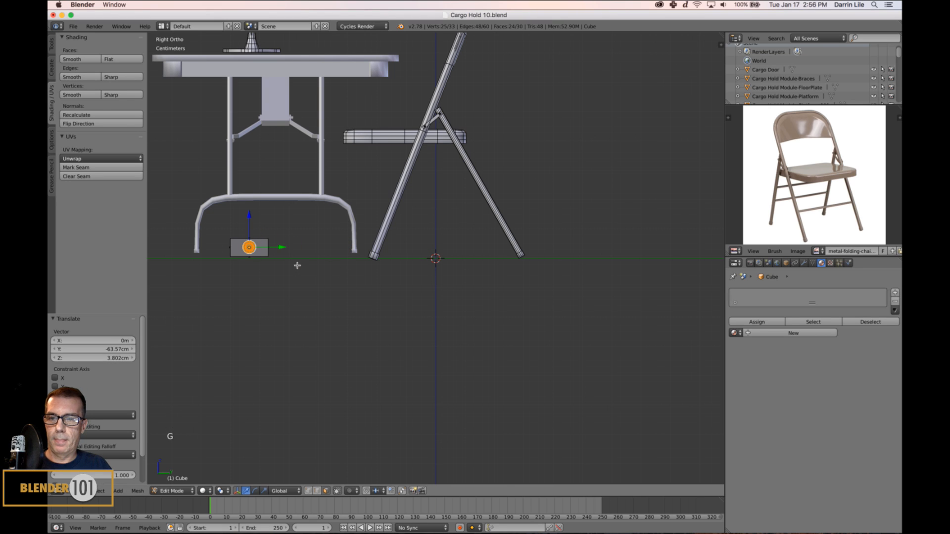
- Move only the cylinder along X until its open end meets the side of the box, and return to Object Mode
key(a)
key(a)
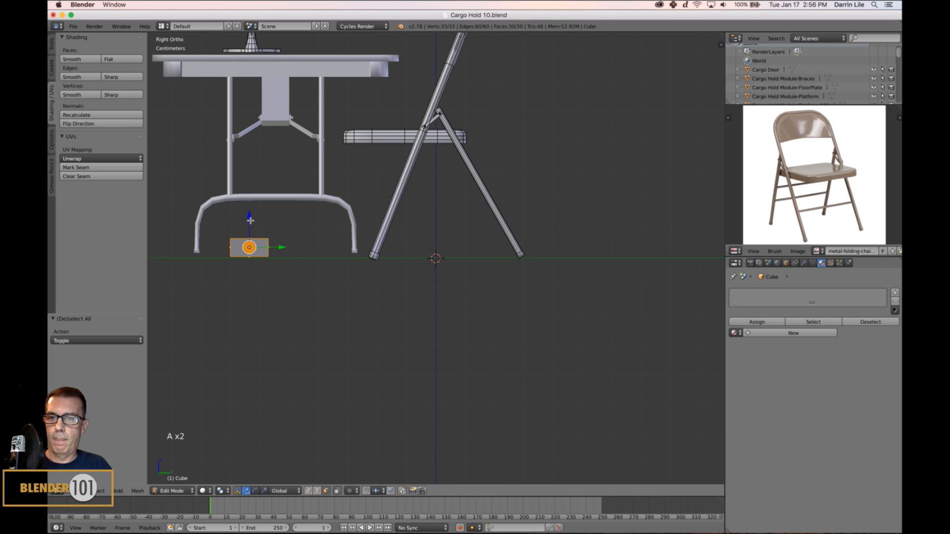
key(KP_7)
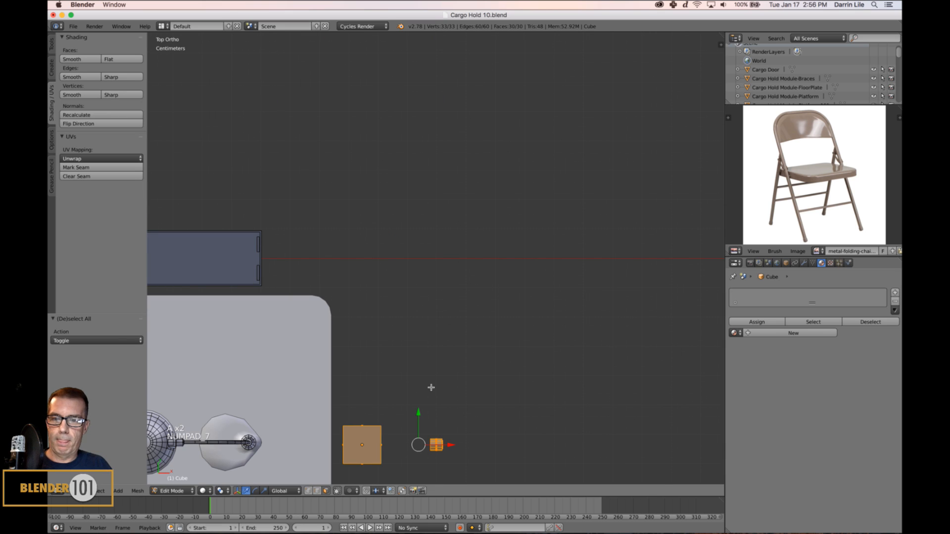
key(a)
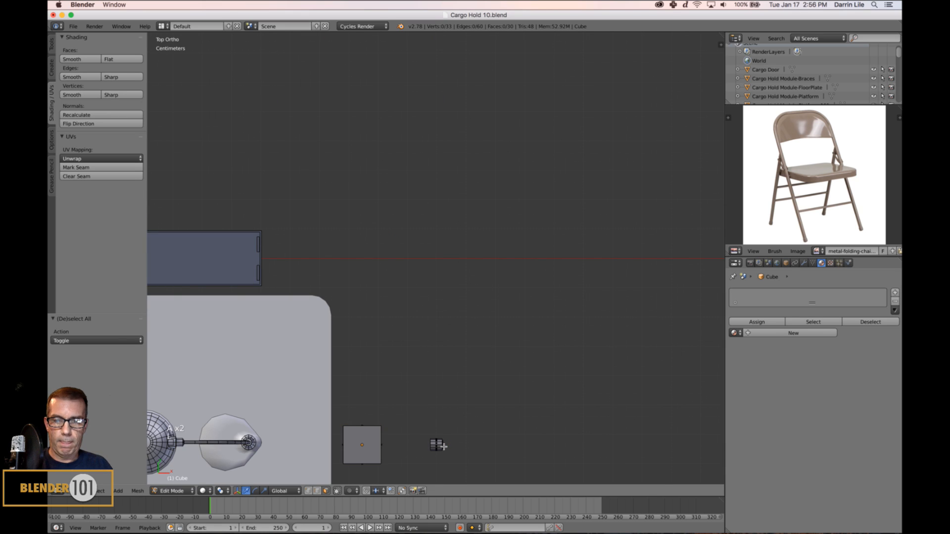
key(l)
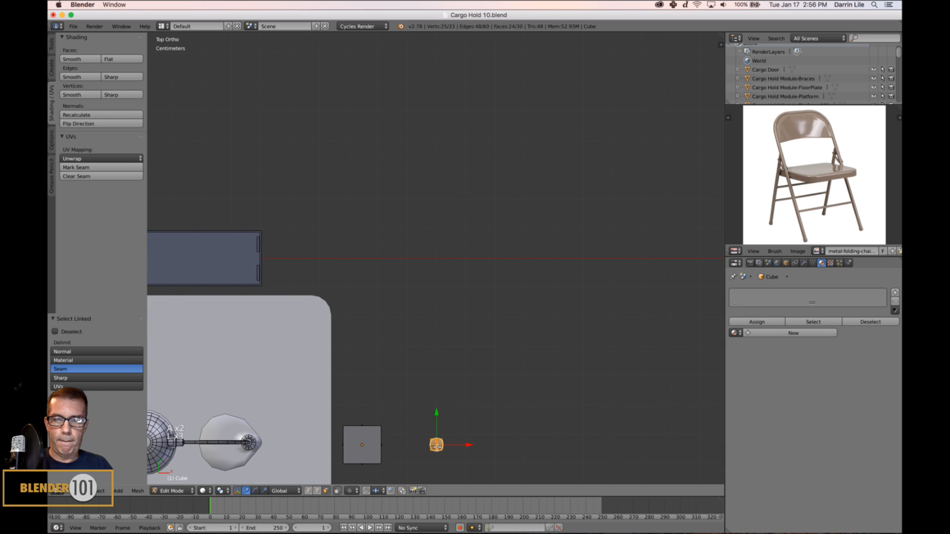
drag(455, 450, 416, 455)
key(Tab)
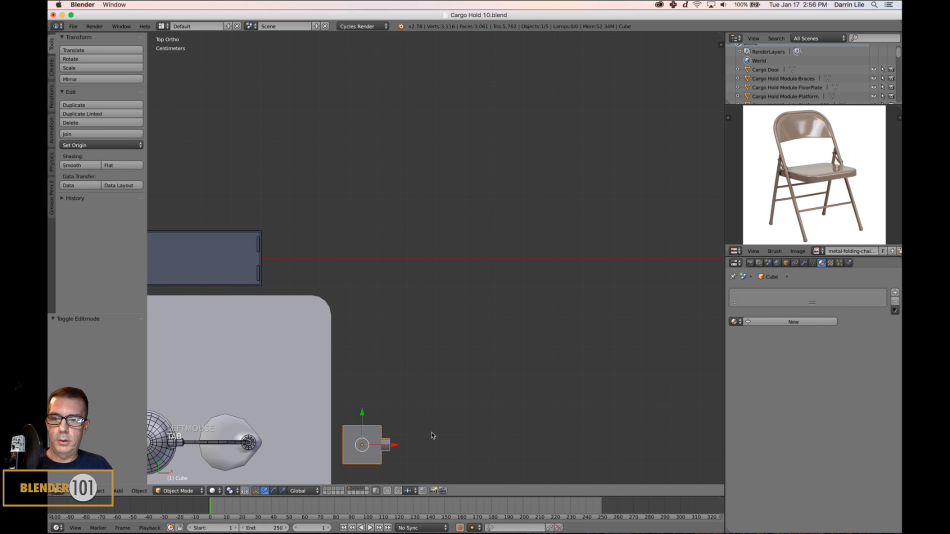
- Examine the box with its attached cylinder and its size relative to the folding table
key(KP_Decimal)
scroll(578, 359, down, 4)
middle_drag(581, 353, 552, 346)
scroll(504, 316, down, 4)
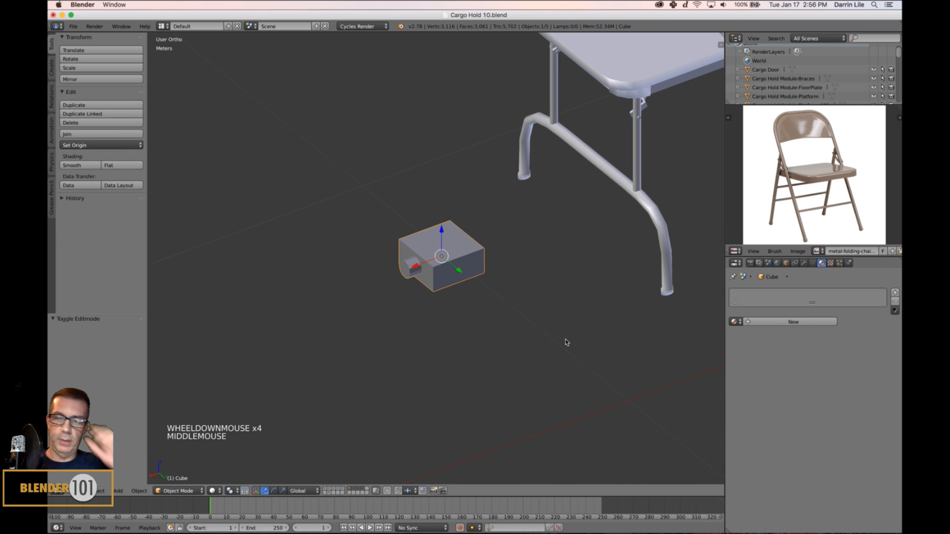
key(s)
key(s)
scroll(564, 344, down, 3)
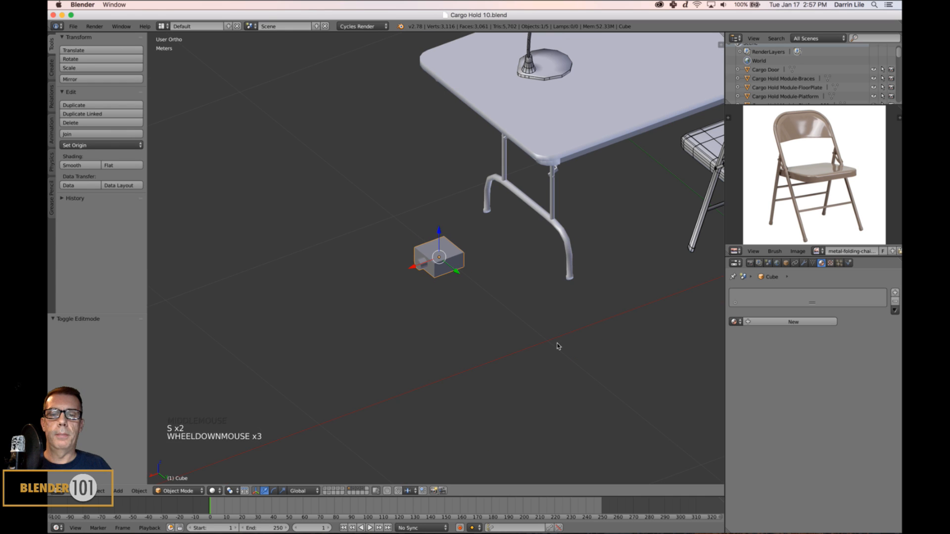
shift+middle_drag(555, 346, 517, 346)
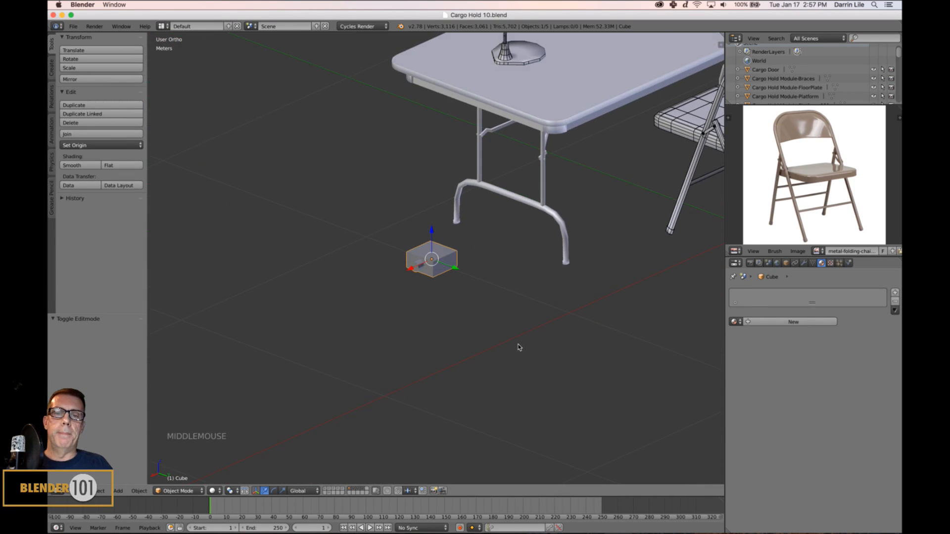
scroll(523, 333, up, 3)
key(KP_5)
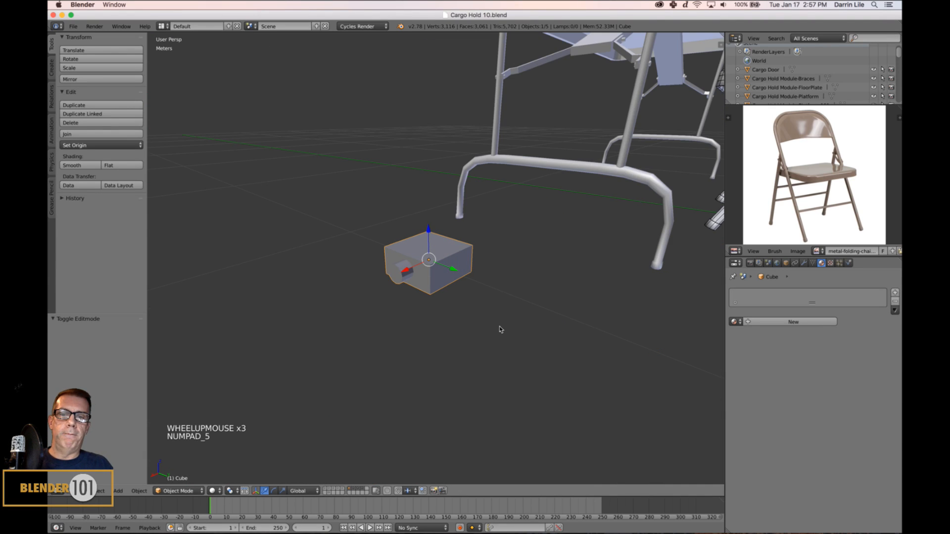
scroll(500, 326, down, 3)
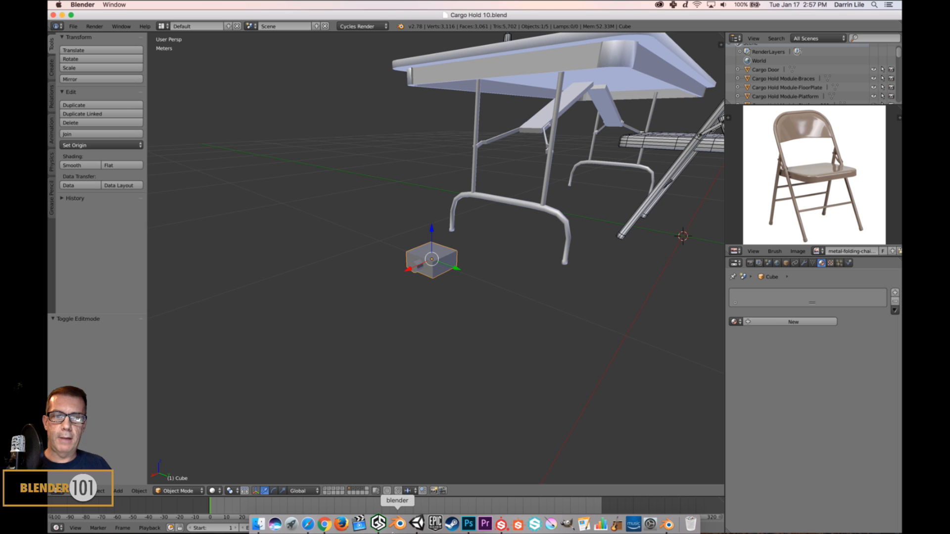
- Load electrical-outlet-box.jpeg as the reference image and frame the outlet box with its conduit
click(797, 251)
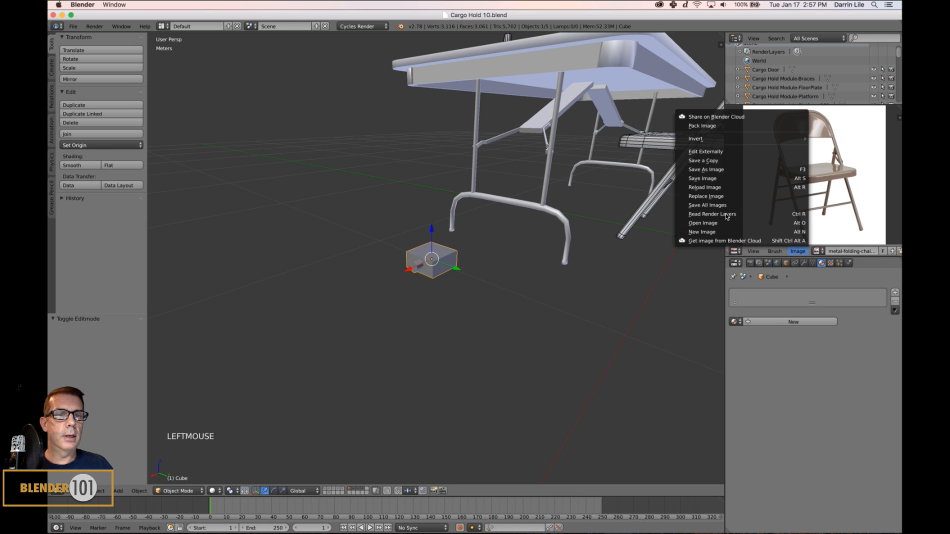
click(707, 224)
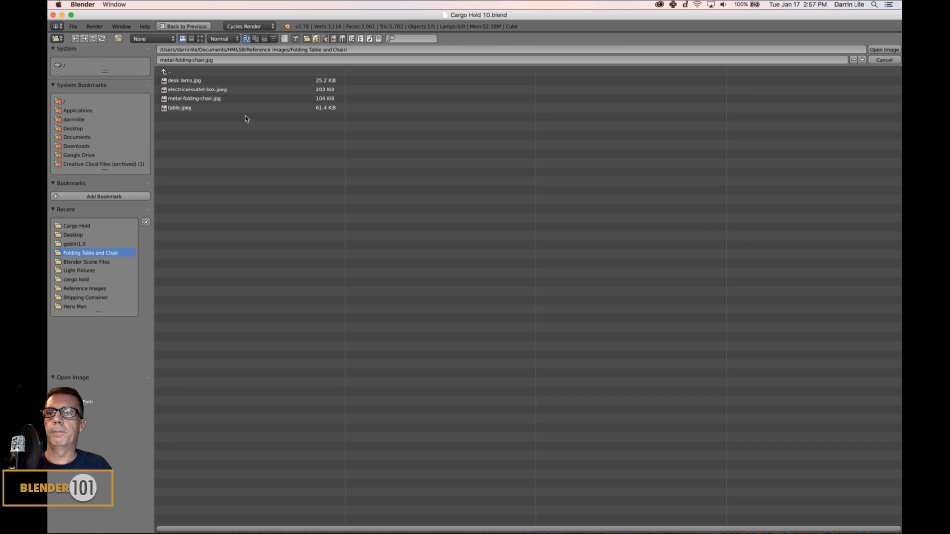
double_click(213, 90)
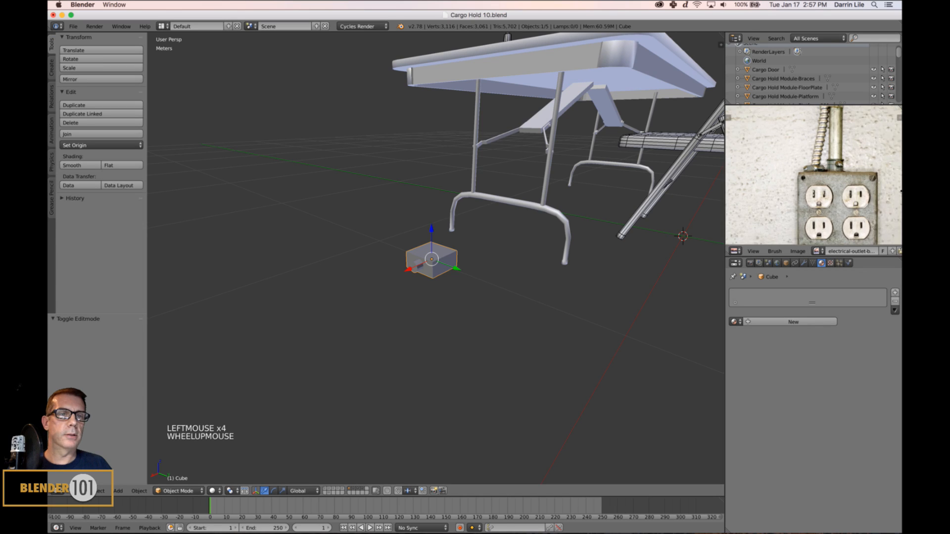
scroll(900, 191, up, 1)
middle_drag(901, 191, 820, 157)
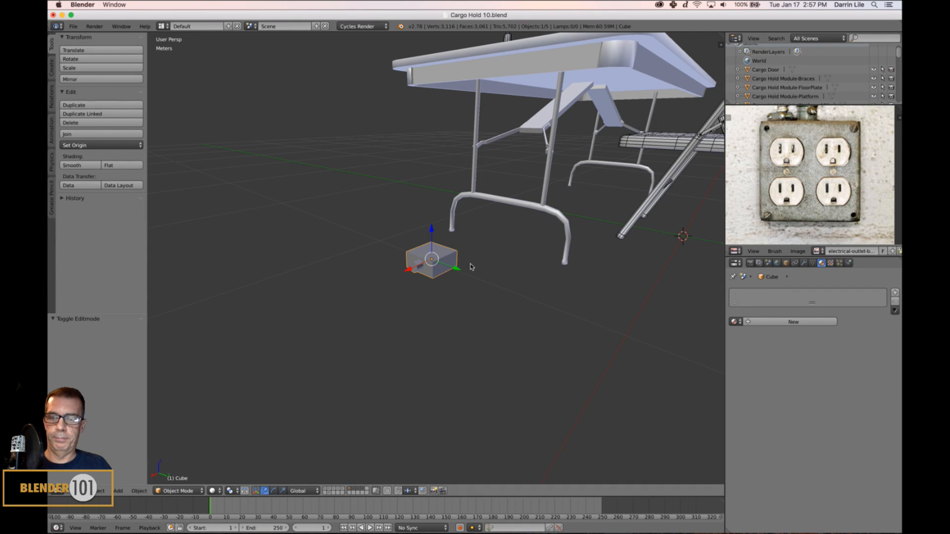
scroll(453, 263, up, 4)
alt+click(454, 275)
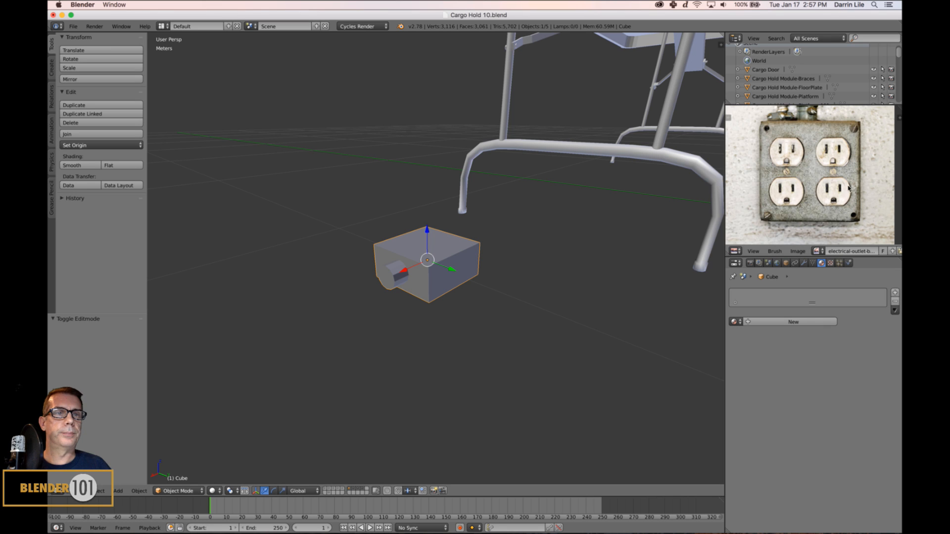
scroll(848, 188, down, 3)
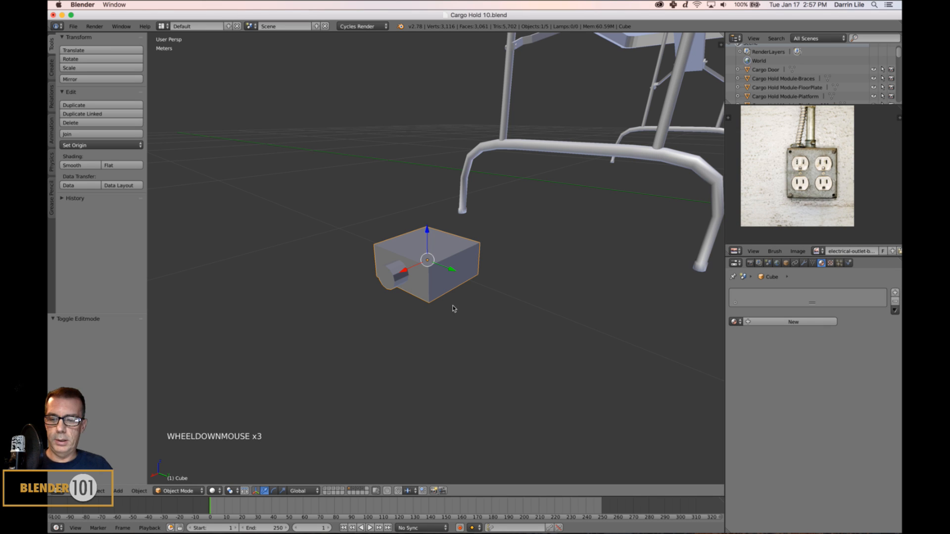
- Select the table lamp and lower it about 9 mm along Z onto the tabletop
middle_drag(470, 315, 497, 324)
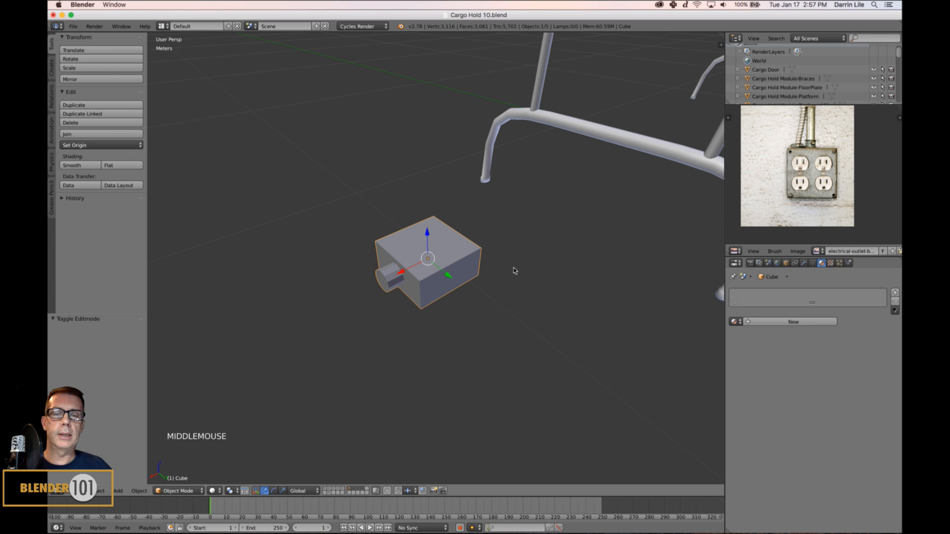
scroll(514, 270, down, 4)
shift+middle_drag(515, 274, 528, 298)
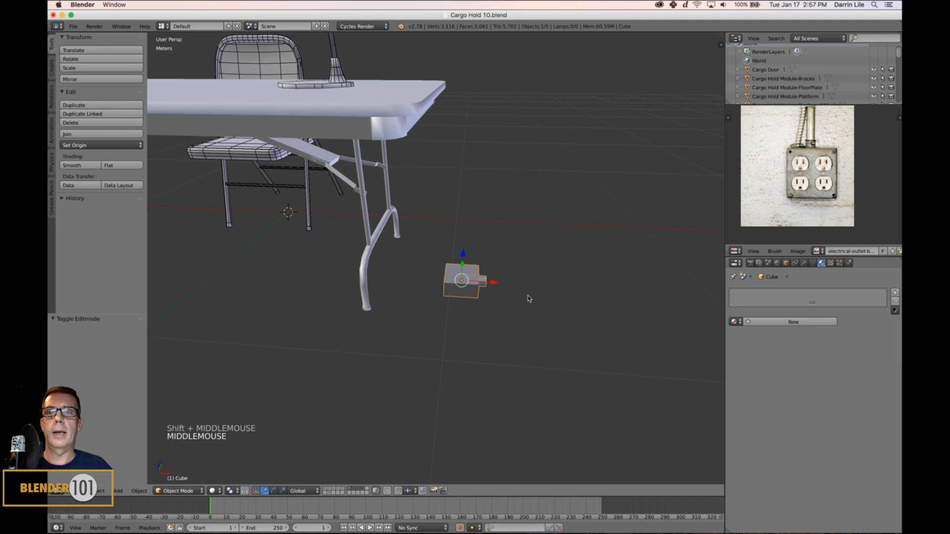
right_click(332, 83)
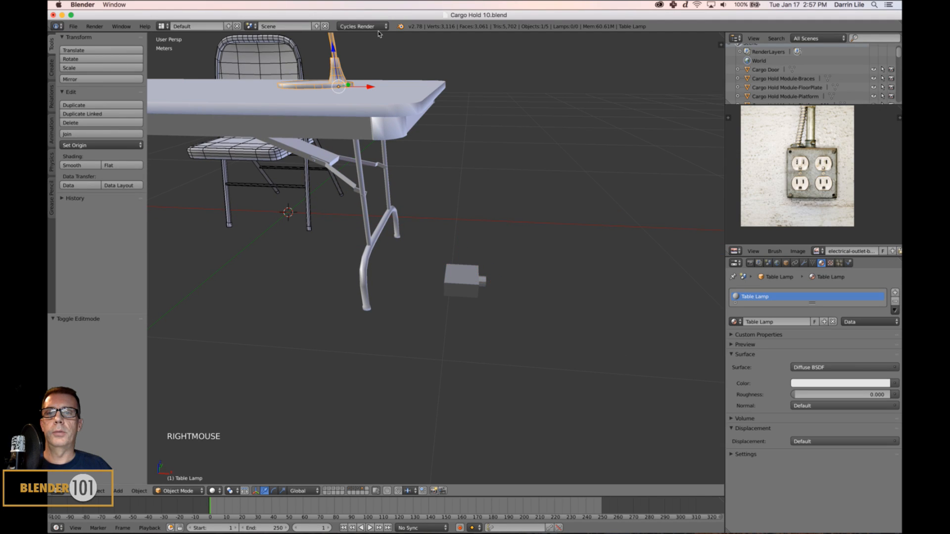
mouse_move(338, 48)
mouse_down()
mouse_move(336, 74)
mouse_move(330, 52)
mouse_up()
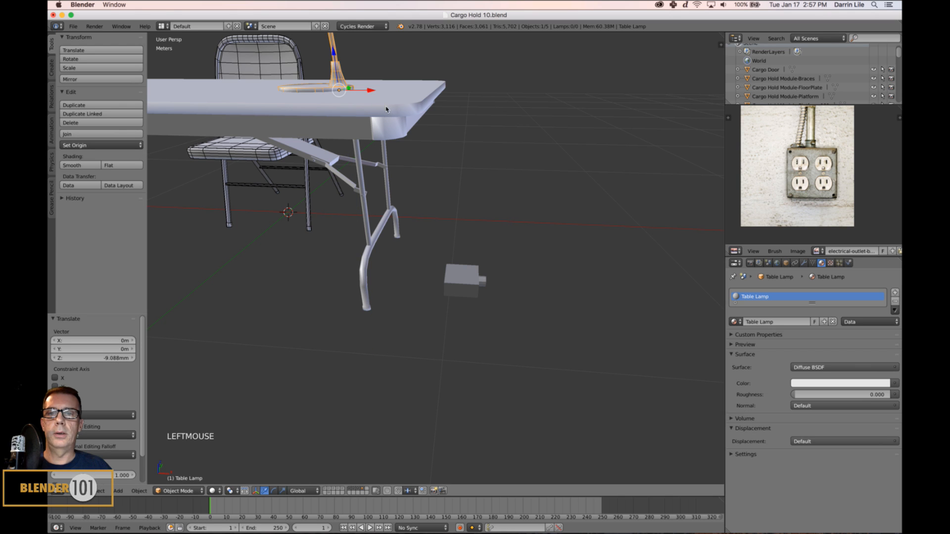
- Put the table lamp in Edit Mode with edge selection, looking at the back of its base
mouse_move(408, 104)
shift+middle_down()
mouse_move(434, 121)
mouse_move(430, 113)
mouse_move(477, 173)
mouse_move(478, 203)
shift+middle_up()
scroll(409, 107, up, 3)
scroll(423, 117, down, 3)
scroll(429, 112, up, 3)
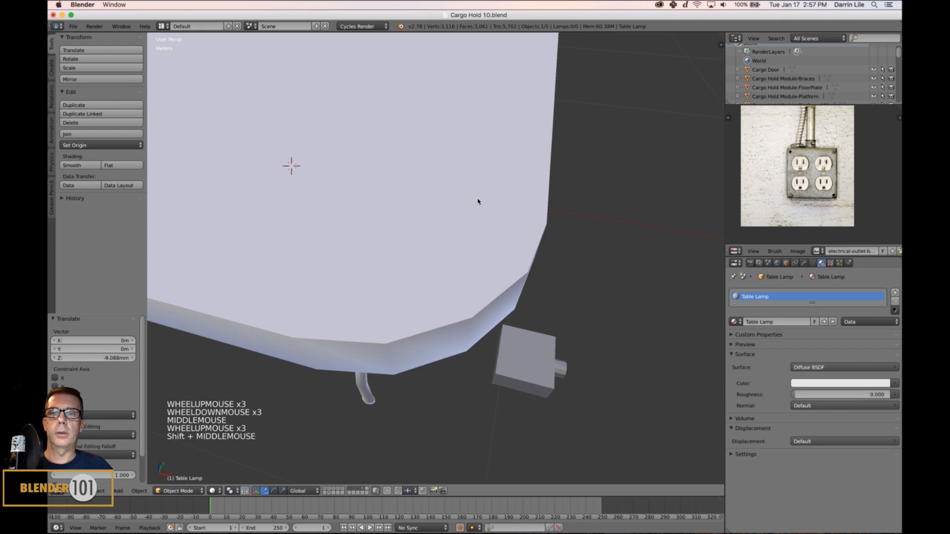
shift+middle_drag(449, 161, 476, 248)
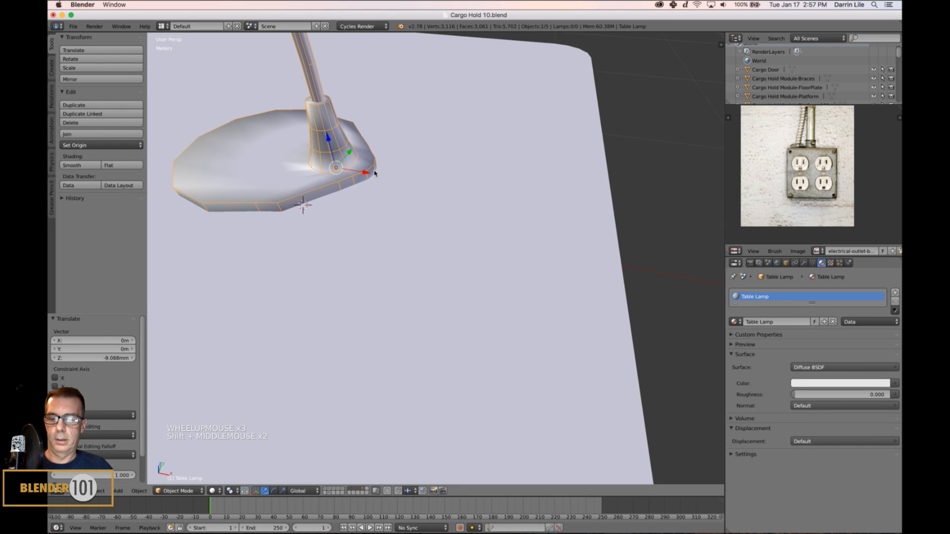
key(KP_Decimal)
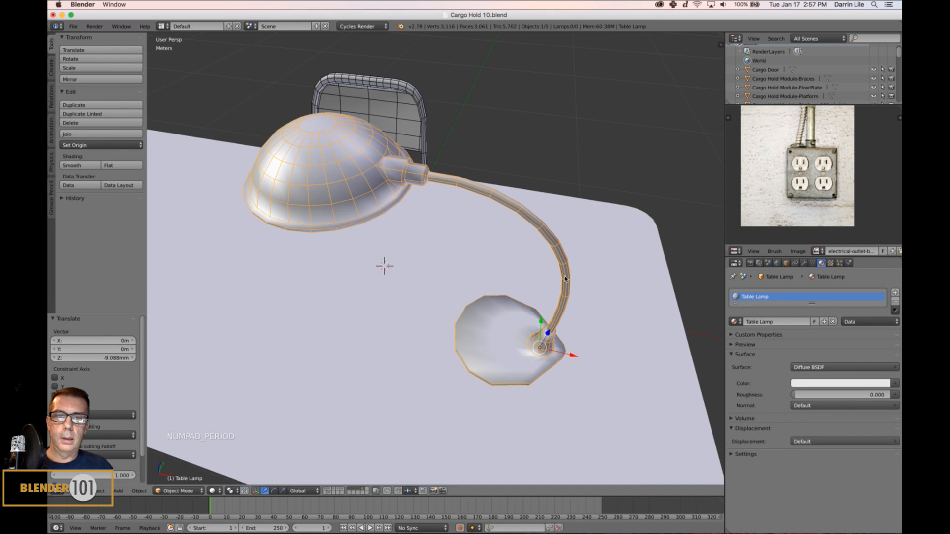
middle_drag(433, 188, 519, 247)
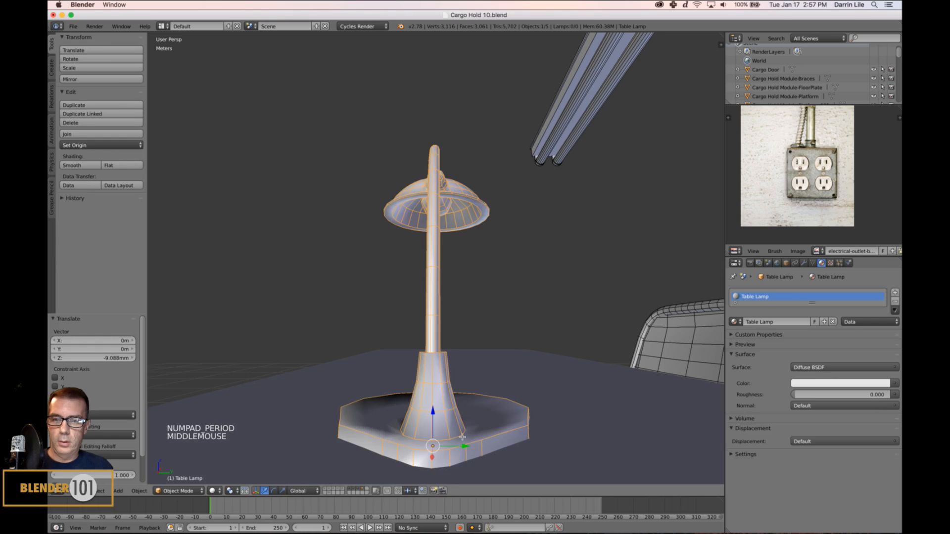
key(Tab)
key(ctrl+Tab)
click(435, 464)
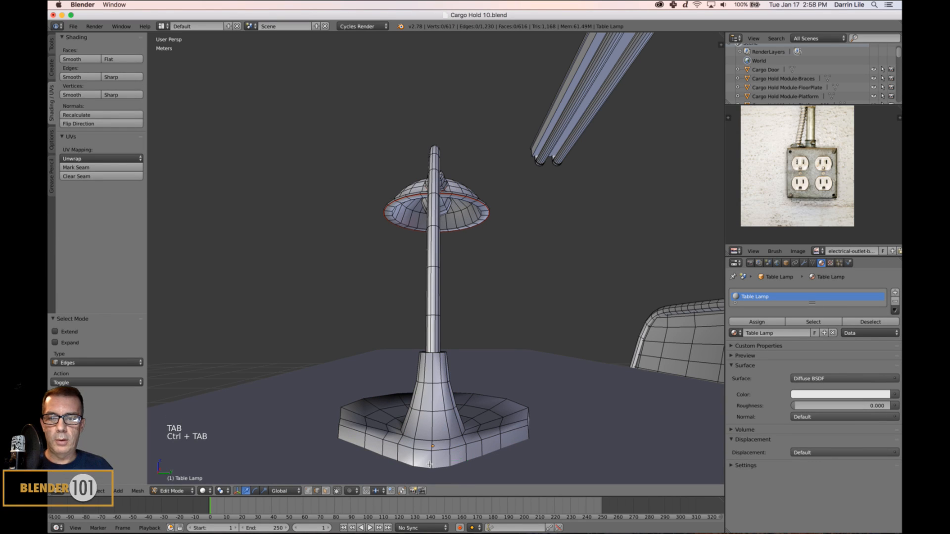
- Snap the 3D cursor to the edge at the back of the lamp base, and return to Object Mode with nothing selected
right_click(429, 464)
key(shift+a)
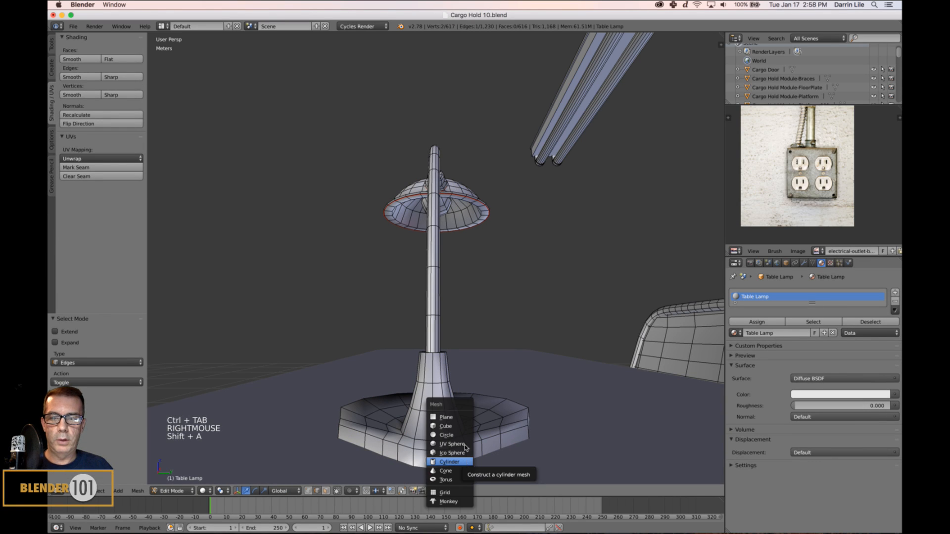
key(shift+s)
key(shift+s)
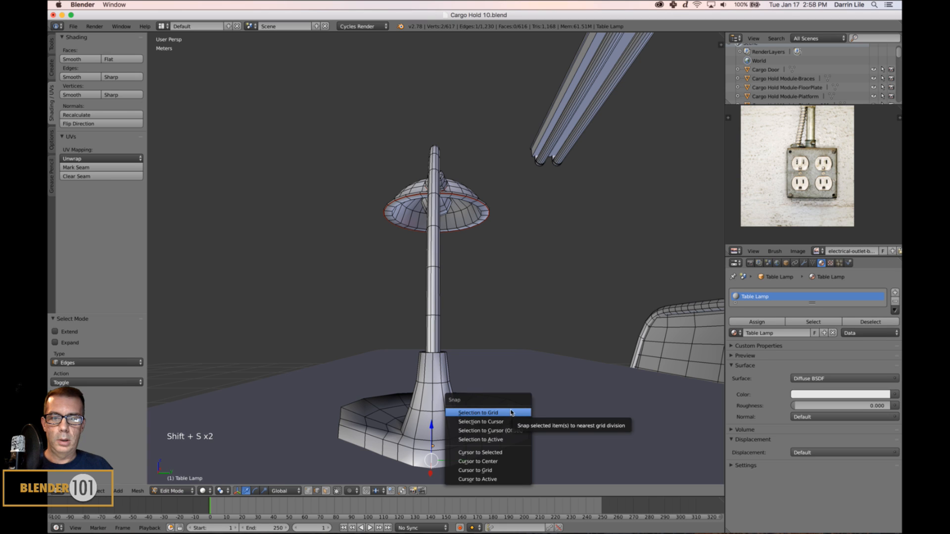
click(492, 452)
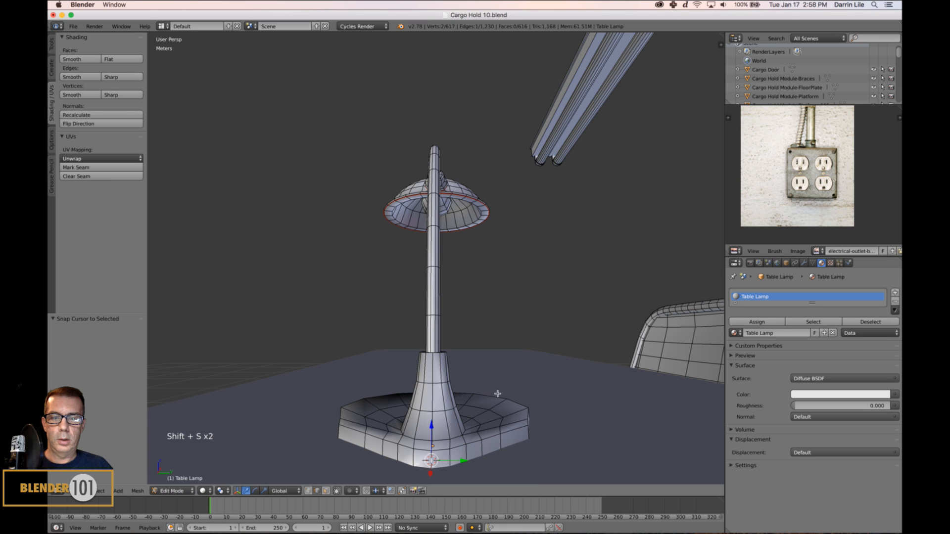
key(a)
key(Tab)
scroll(437, 353, down, 5)
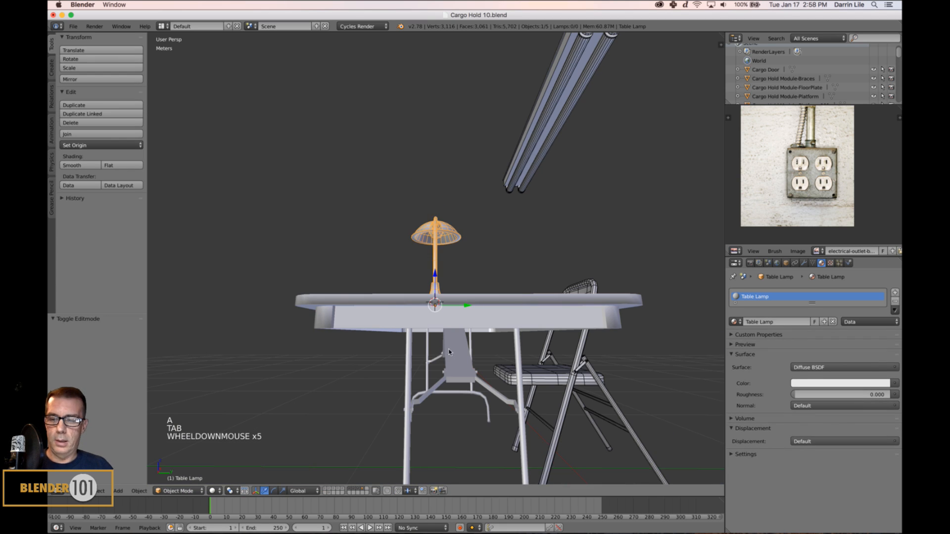
key(a)
- Add a Path curve at the 3D cursor behind the lamp base, in the front orthographic view
middle_drag(449, 352, 538, 321)
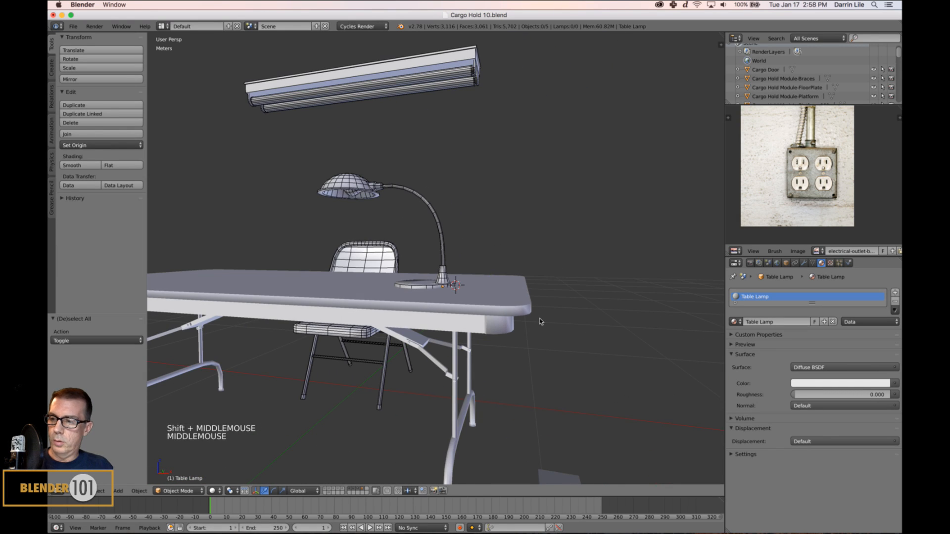
key(KP_1)
key(KP_5)
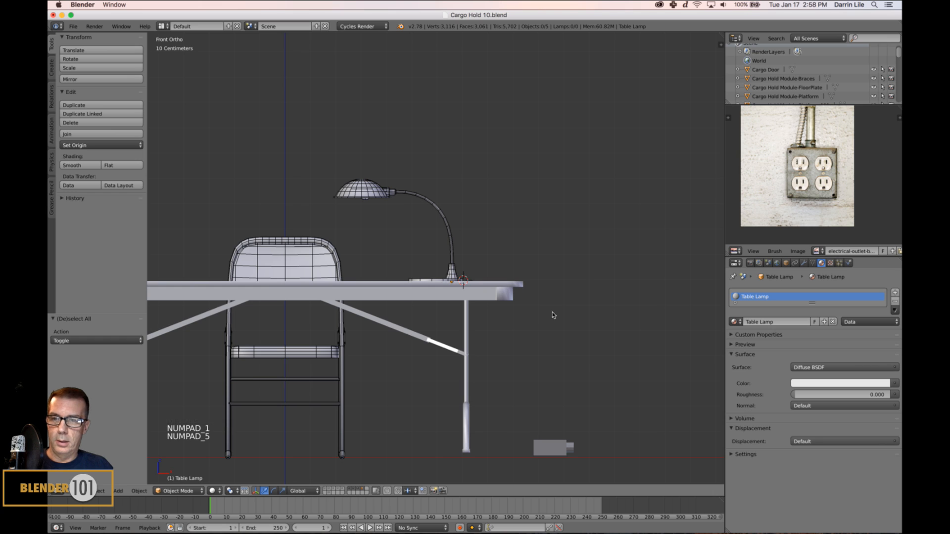
shift+middle_drag(553, 315, 528, 292)
scroll(520, 284, up, 3)
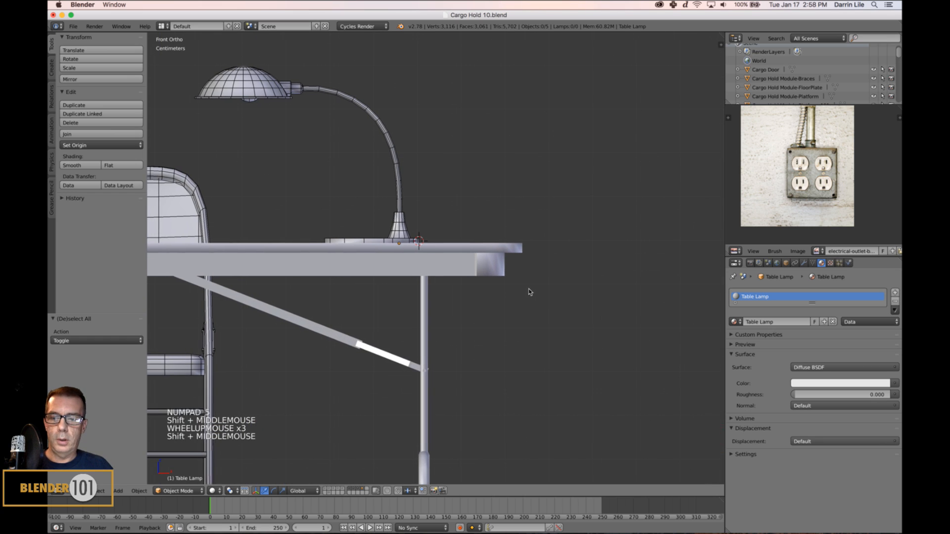
key(shift+a)
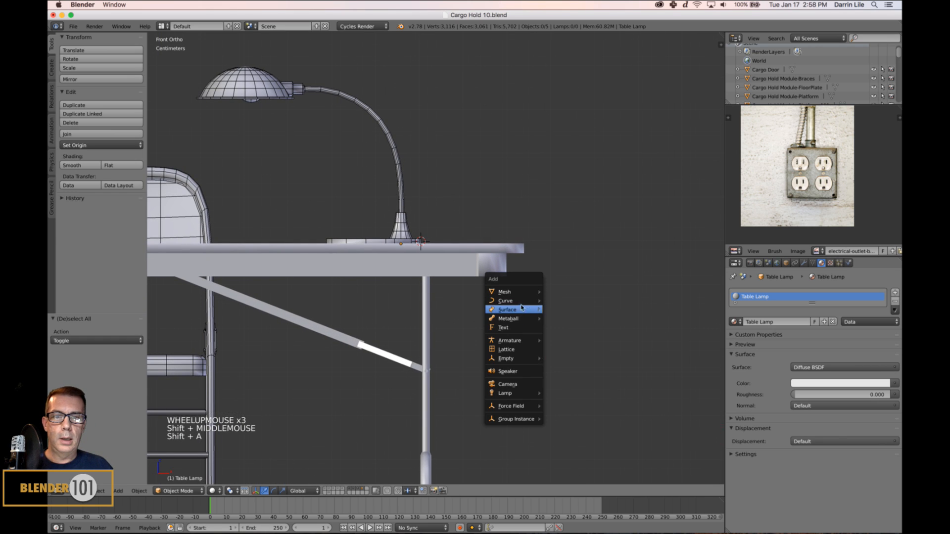
mouse_move(514, 301)
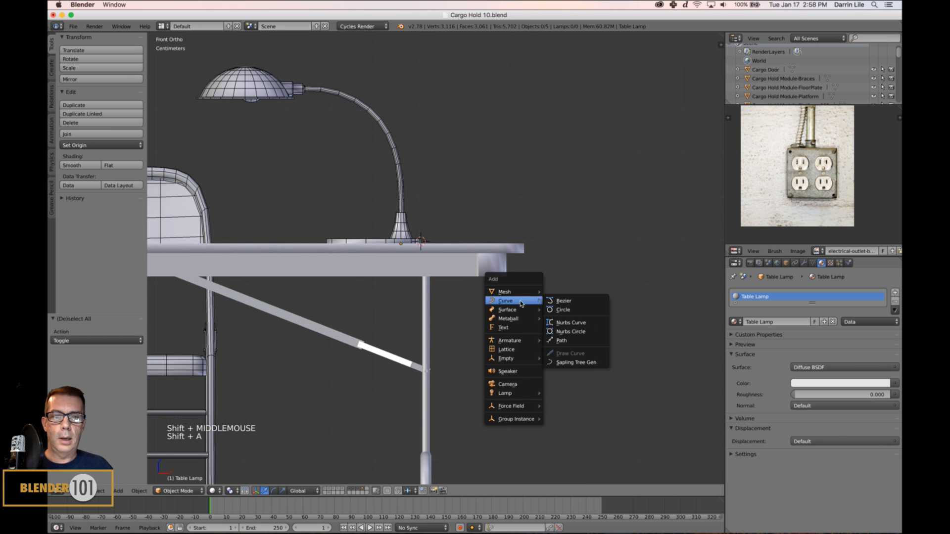
click(562, 340)
- Scale the path down to about 0.096 of its size
scroll(504, 289, down, 9)
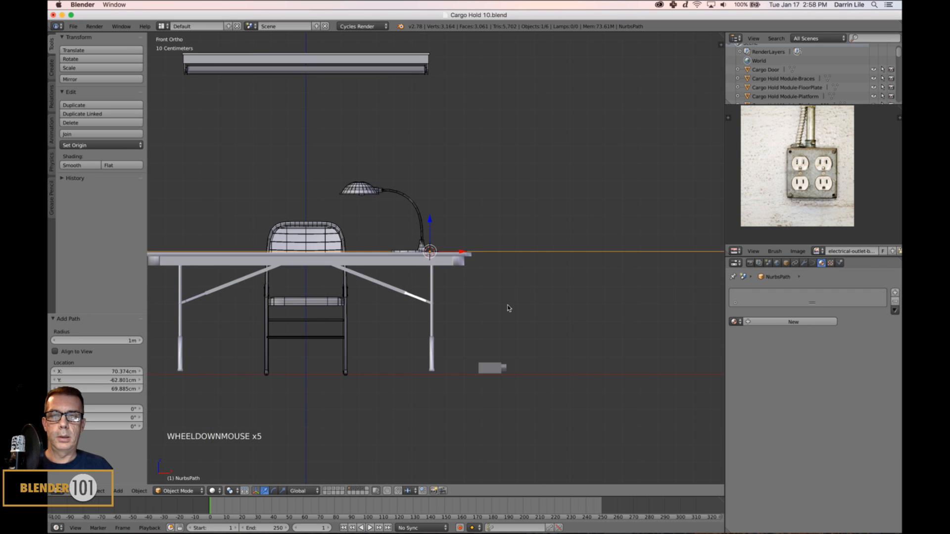
key(s)
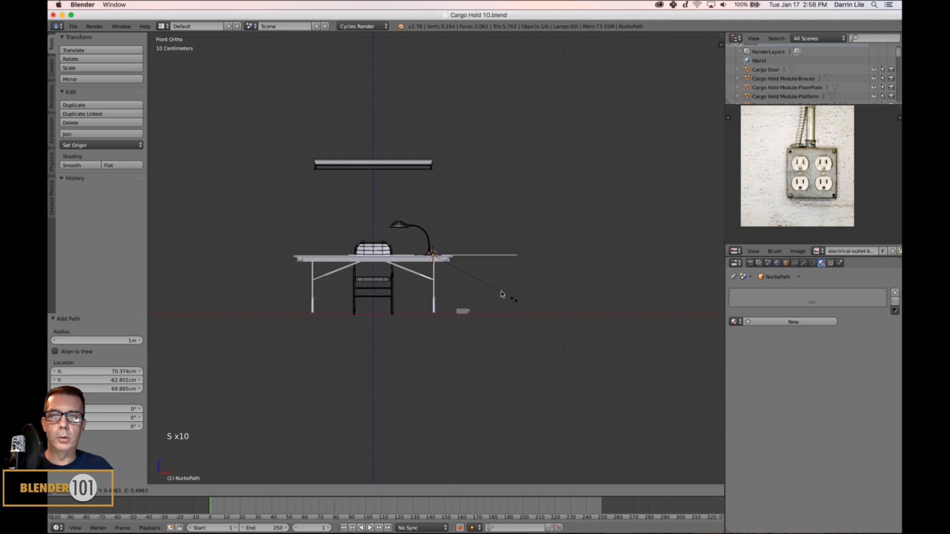
click(449, 267)
scroll(523, 250, up, 3)
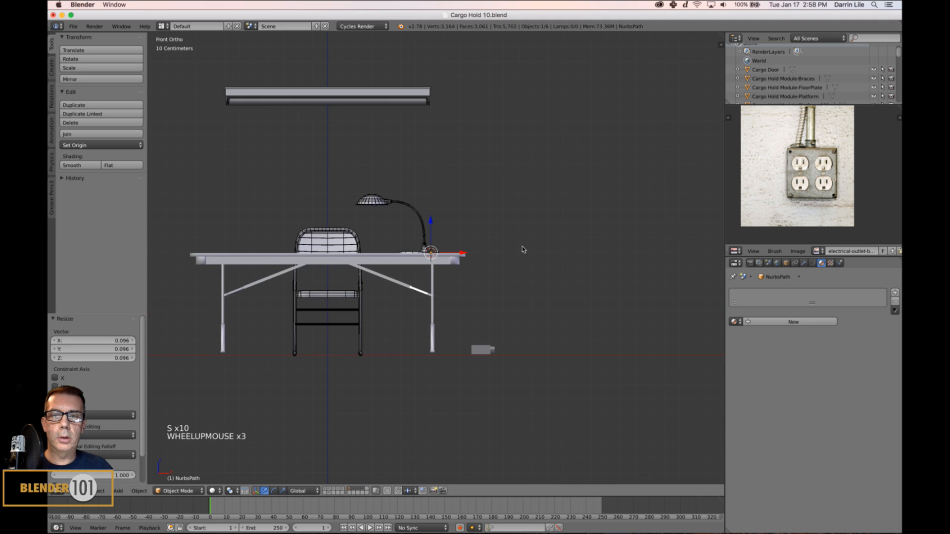
- Move the path along X until its inner end sits at the 3D cursor behind the lamp base
shift+middle_drag(523, 250, 509, 276)
scroll(502, 266, up, 4)
scroll(501, 265, up, 2)
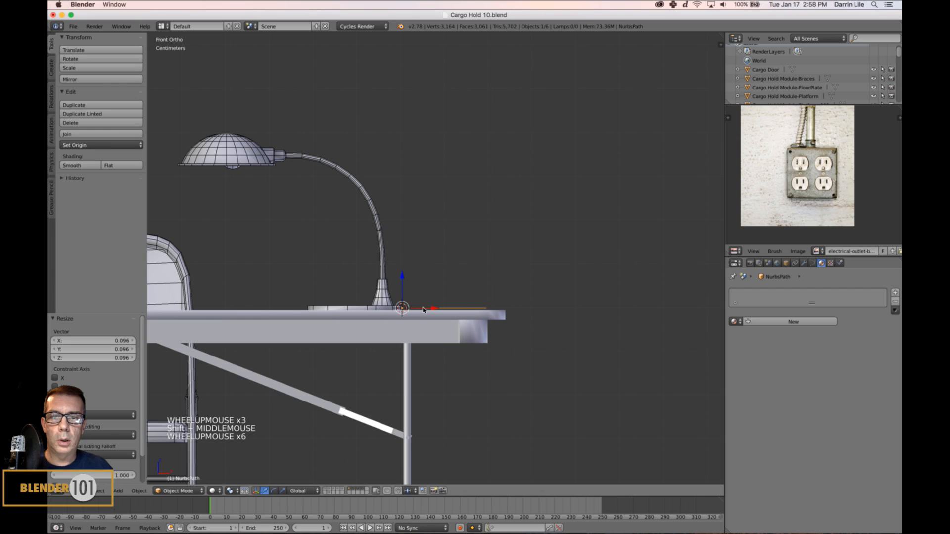
click(442, 313)
mouse_move(502, 318)
mouse_down()
mouse_move(583, 318)
mouse_move(567, 310)
mouse_move(517, 315)
mouse_up()
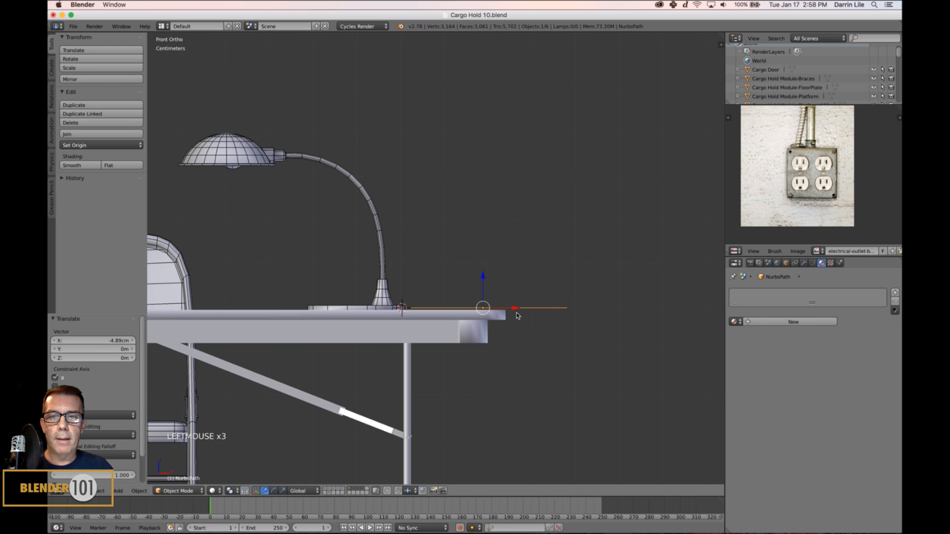
- In Edit Mode, move the path's outer end point inward to just past the table edge and slightly below the tabletop surface
key(Tab)
right_click(567, 310)
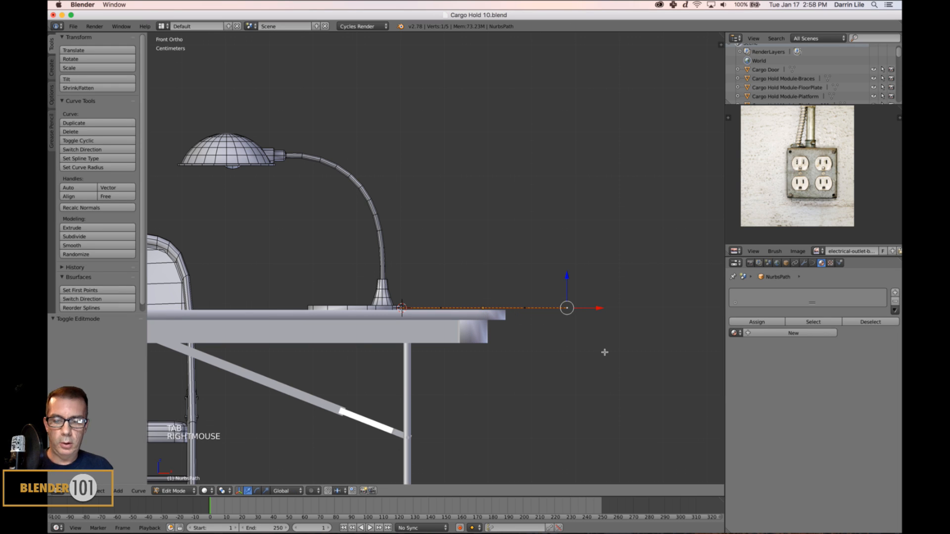
key(g)
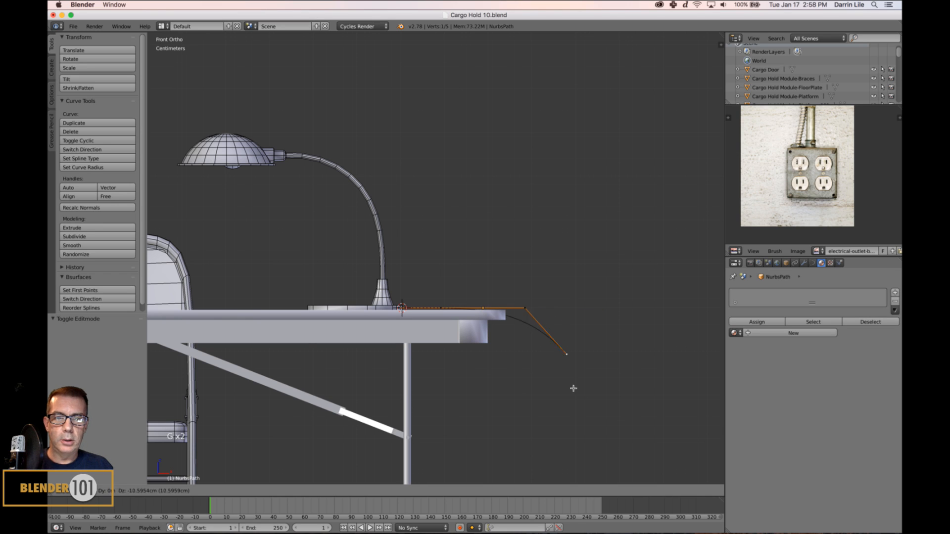
click(567, 384)
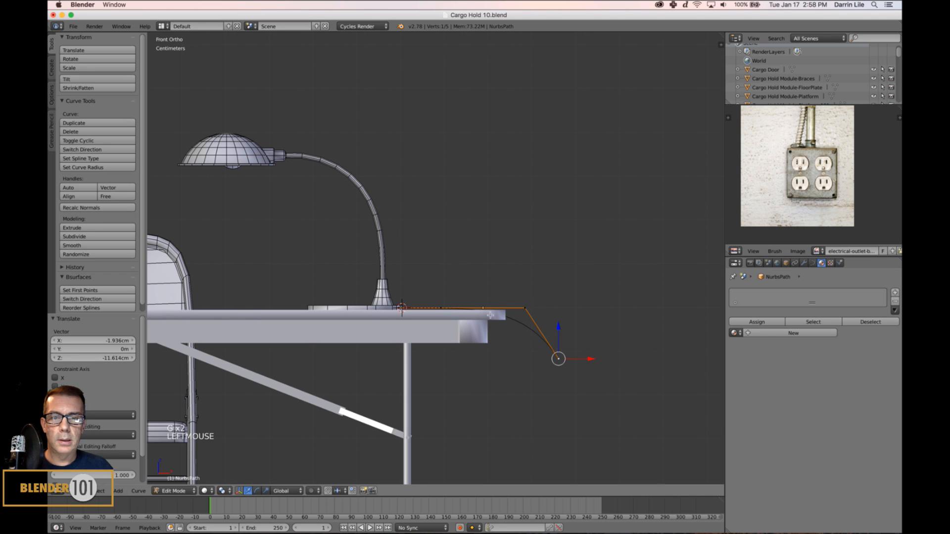
right_click(522, 309)
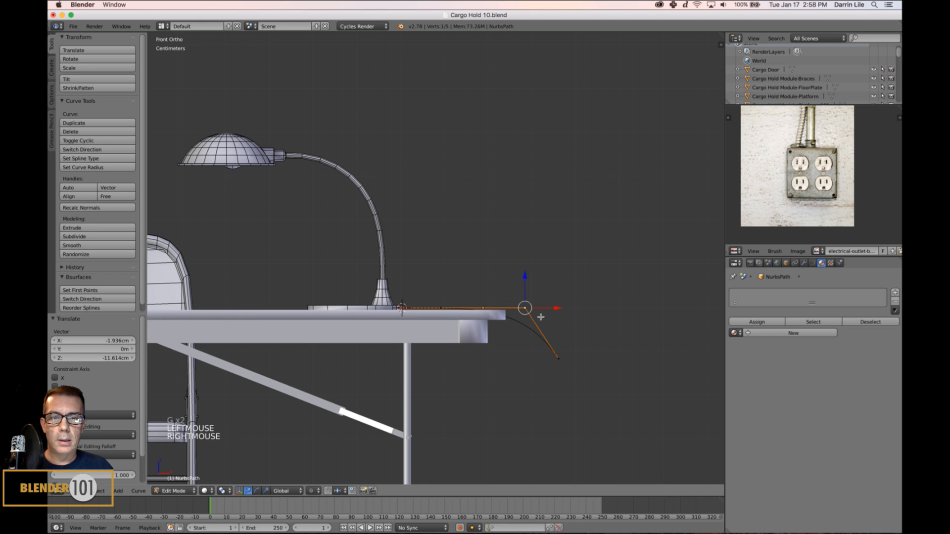
right_click(563, 366)
key(g)
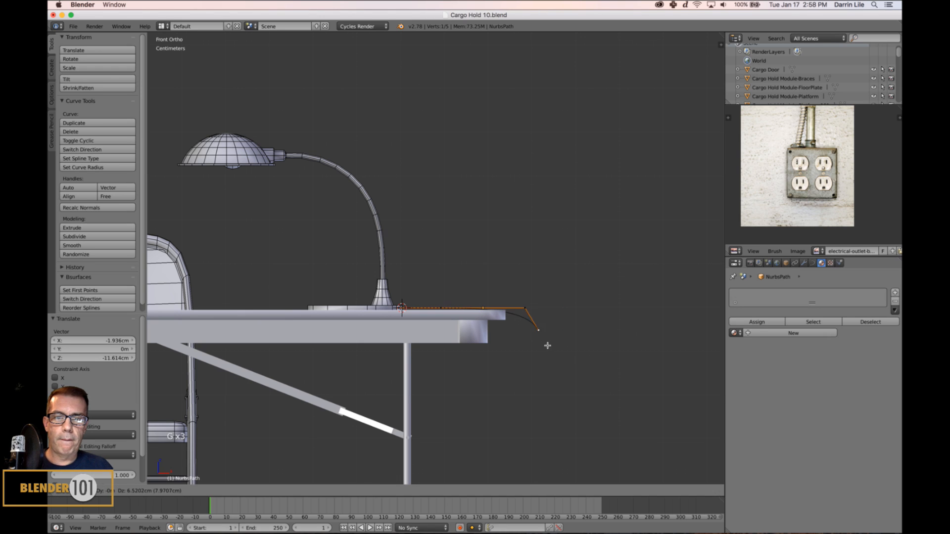
click(545, 333)
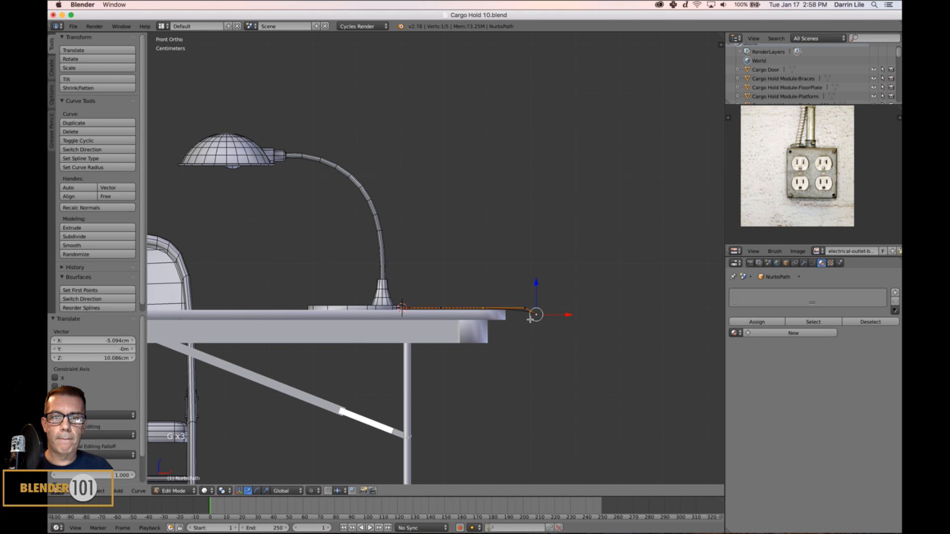
- Shift the second-to-last point about 3.8 cm inward and the end point about 2.5 cm inward, curving the path over the table edge
right_click(526, 311)
key(g)
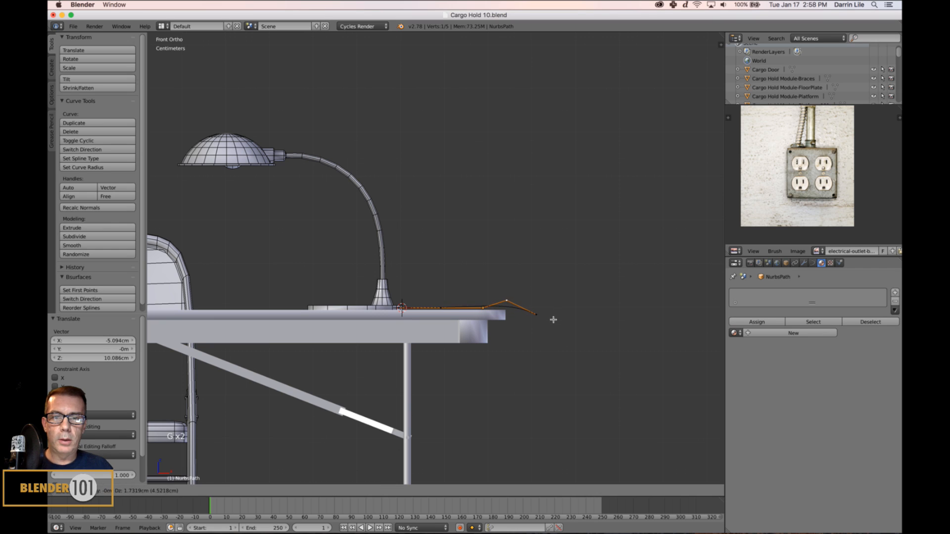
click(556, 323)
right_click(537, 319)
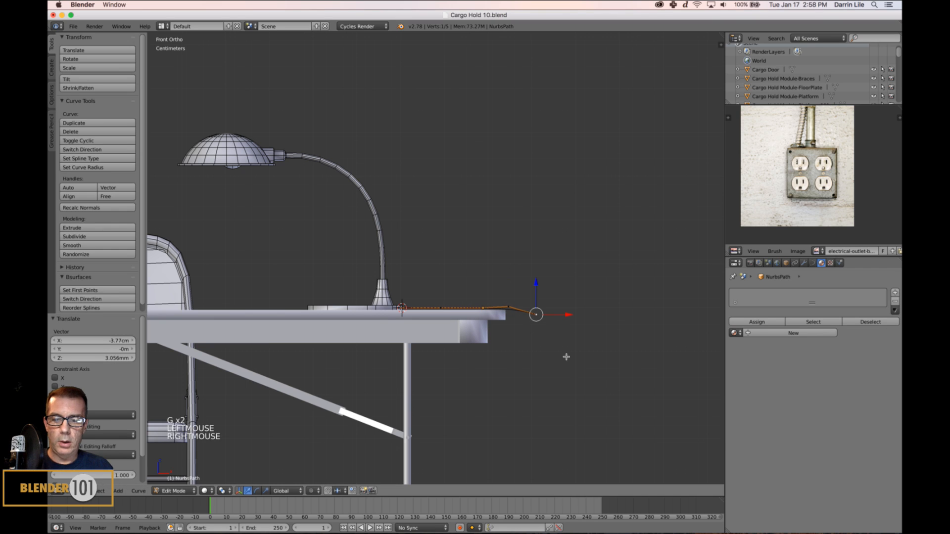
key(g)
click(554, 354)
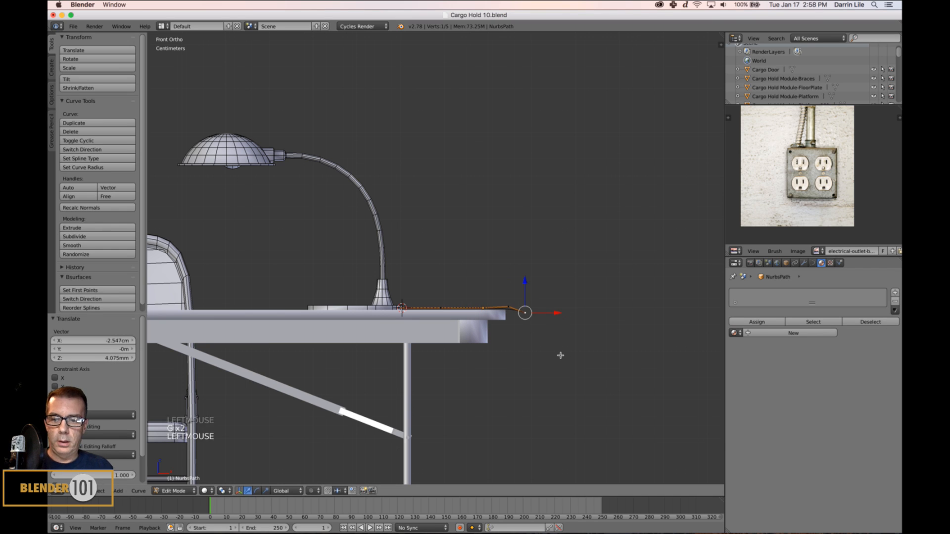
- Extrude three points downward from the path's end beside the table, the first about 7.2 cm and the third about 20.5 cm long
key(e)
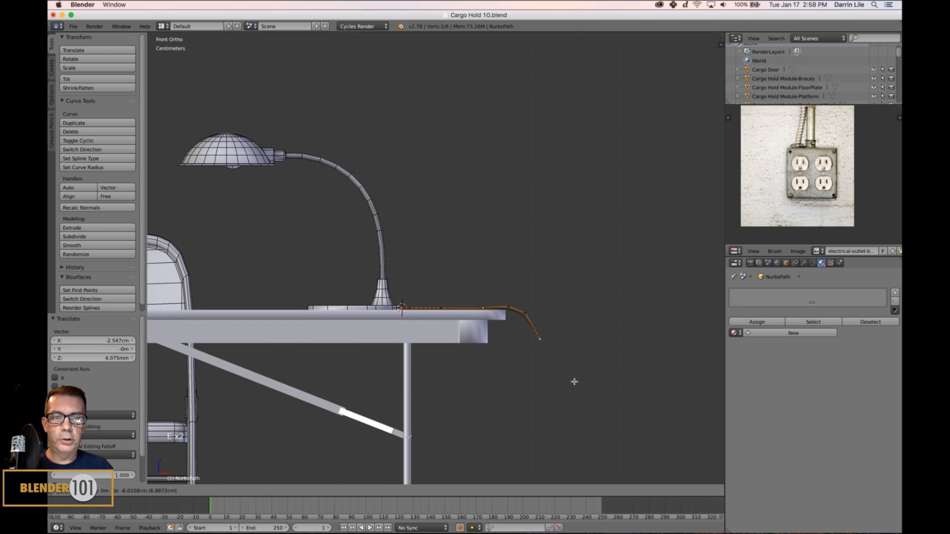
click(559, 385)
scroll(560, 385, down, 3)
shift+middle_drag(559, 385, 560, 262)
scroll(564, 324, up, 3)
key(e)
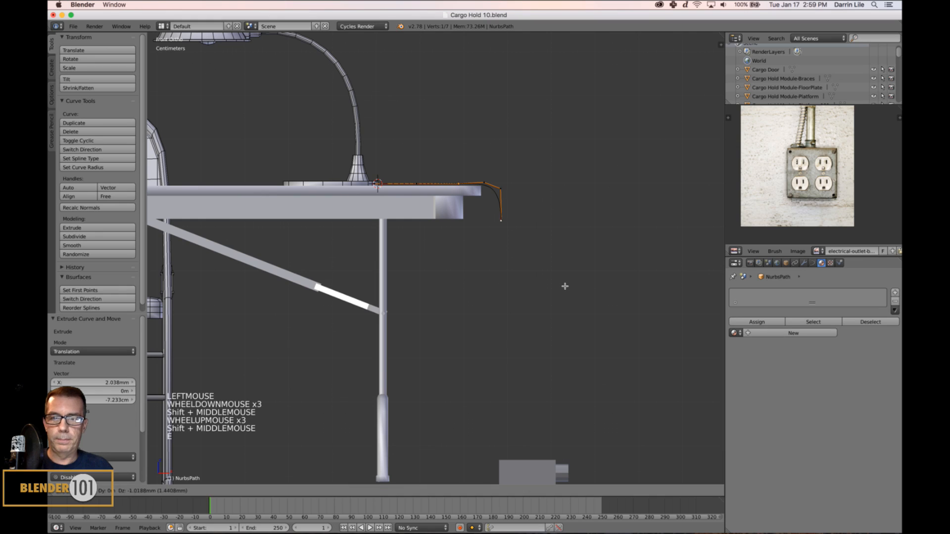
click(561, 388)
key(e)
click(566, 478)
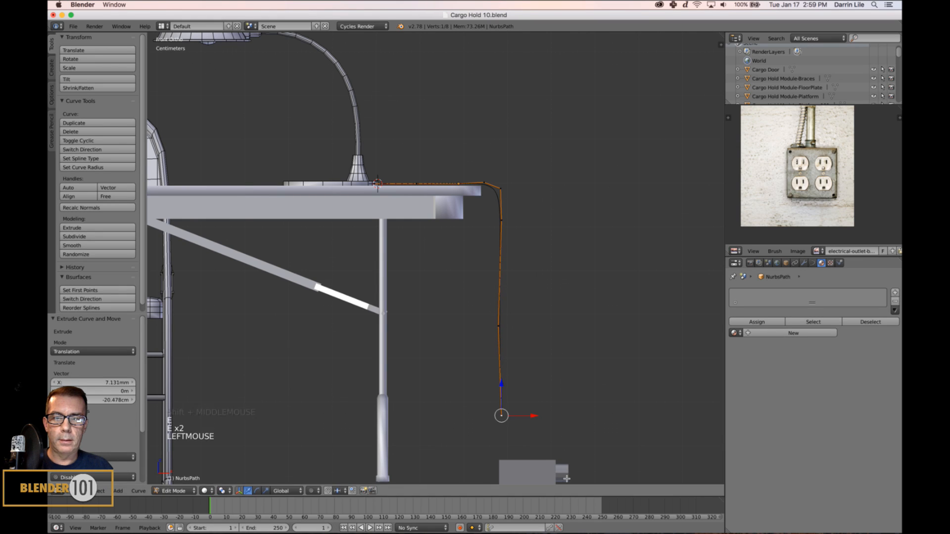
- Extrude the path's end about 2.2 cm outward and 9.2 cm down to just above the outlet box, and return to Object Mode
key(e)
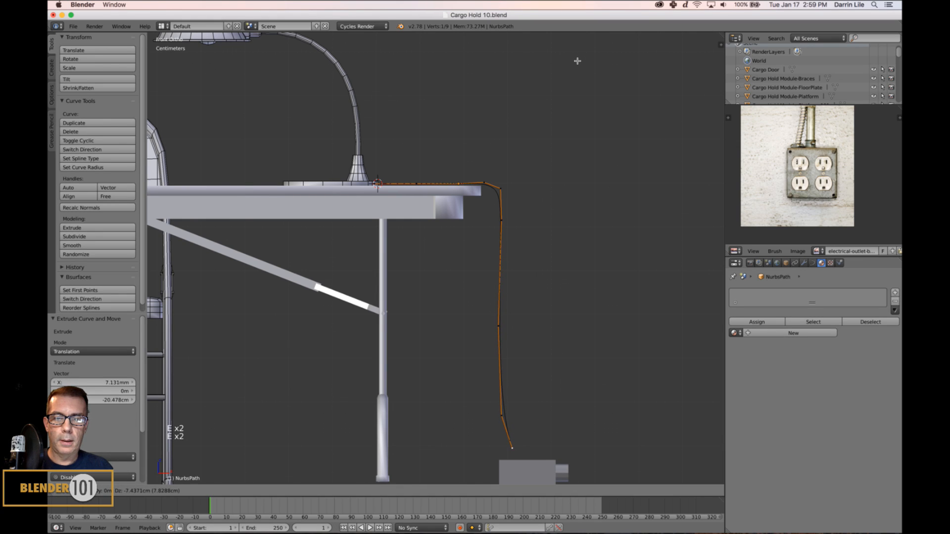
click(576, 69)
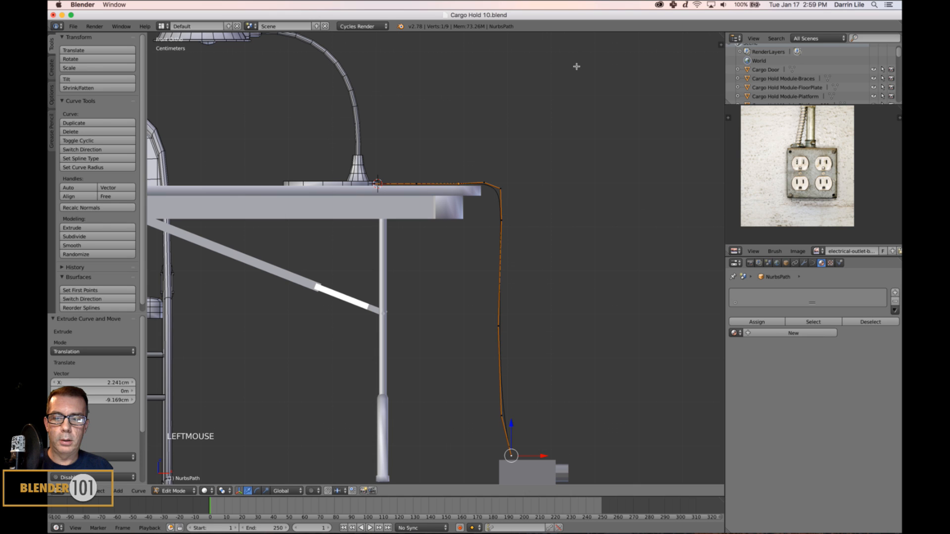
key(Tab)
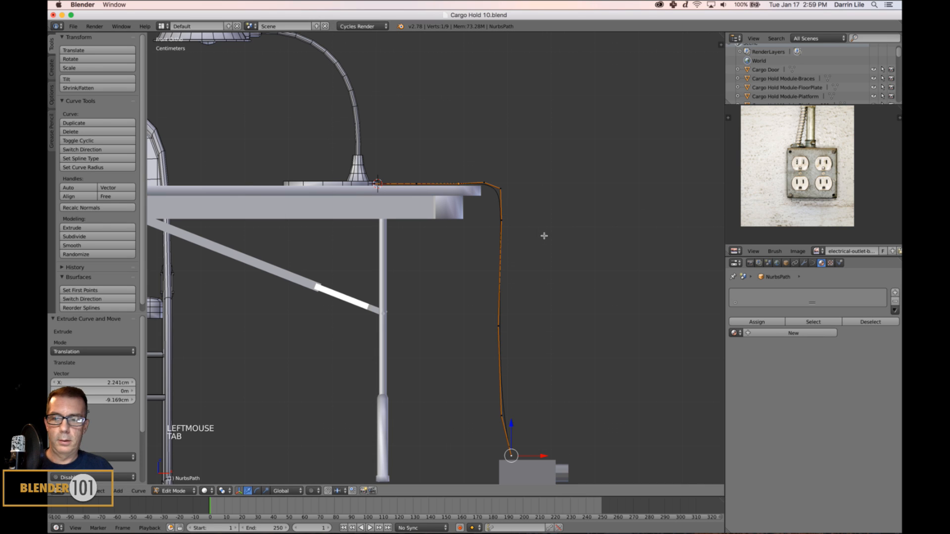
key(Tab)
scroll(566, 231, down, 5)
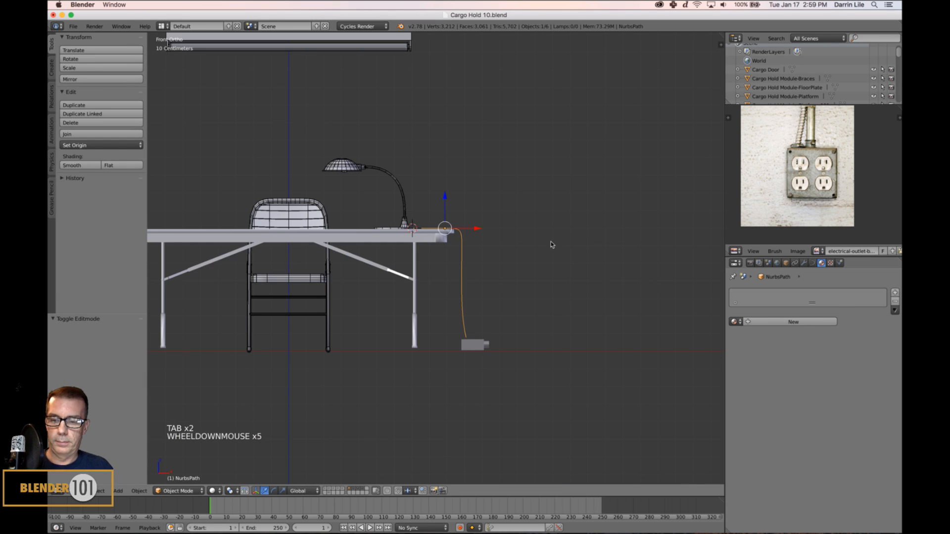
- Set the power cord path's curve fill mode to Full and its preview resolution to 2
middle_drag(551, 244, 469, 210)
scroll(467, 208, down, 1)
scroll(468, 208, up, 5)
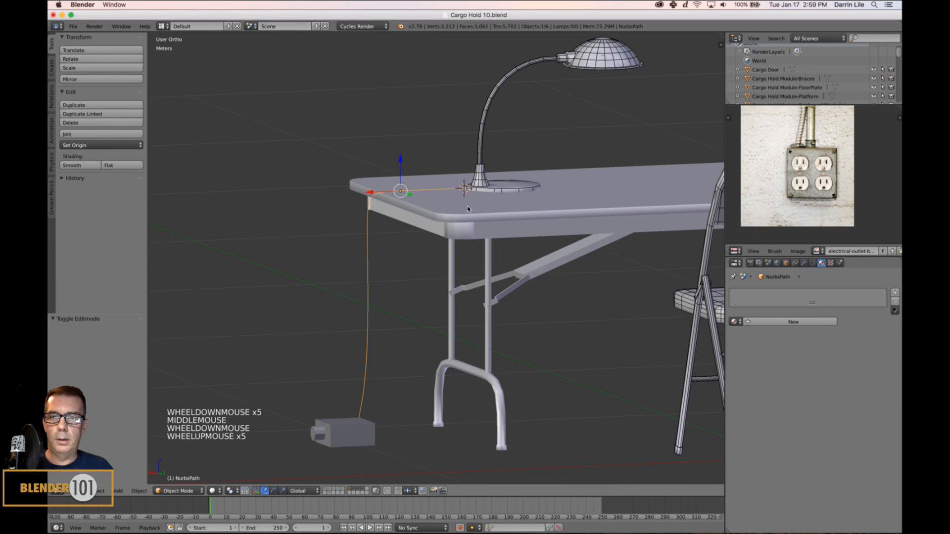
key(KP_Decimal)
scroll(472, 239, down, 2)
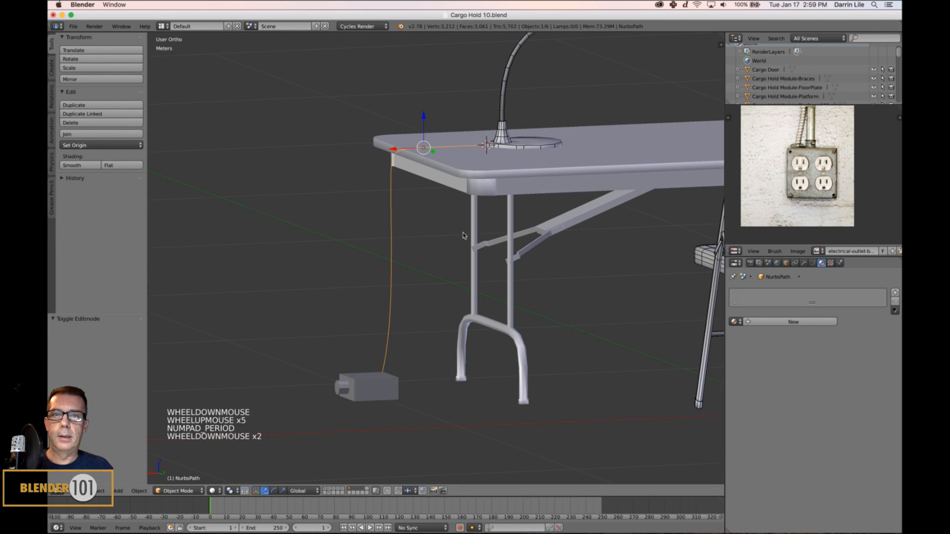
middle_drag(470, 238, 470, 240)
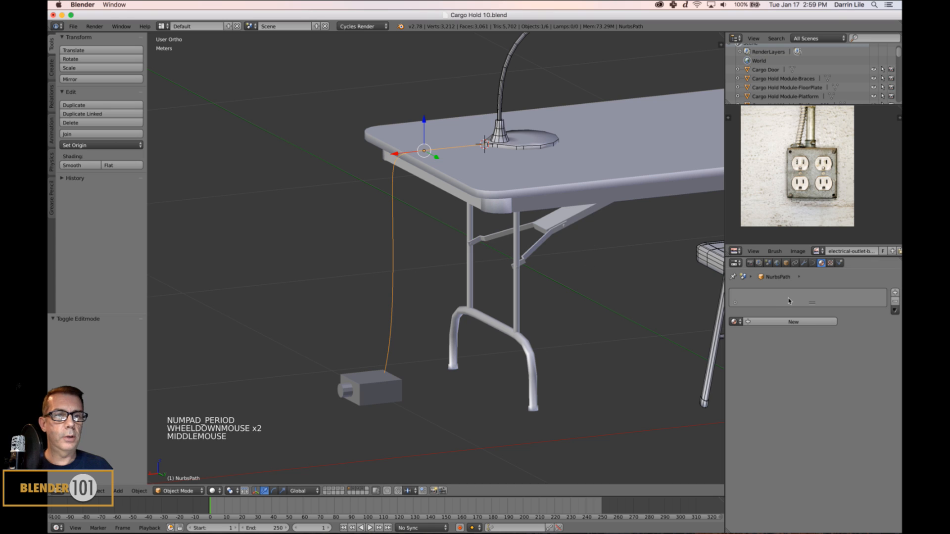
click(813, 264)
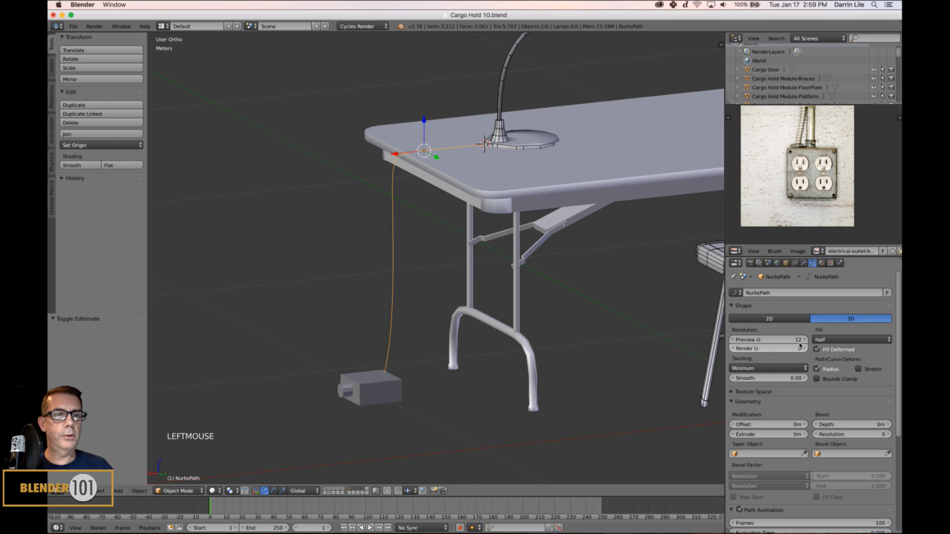
click(835, 339)
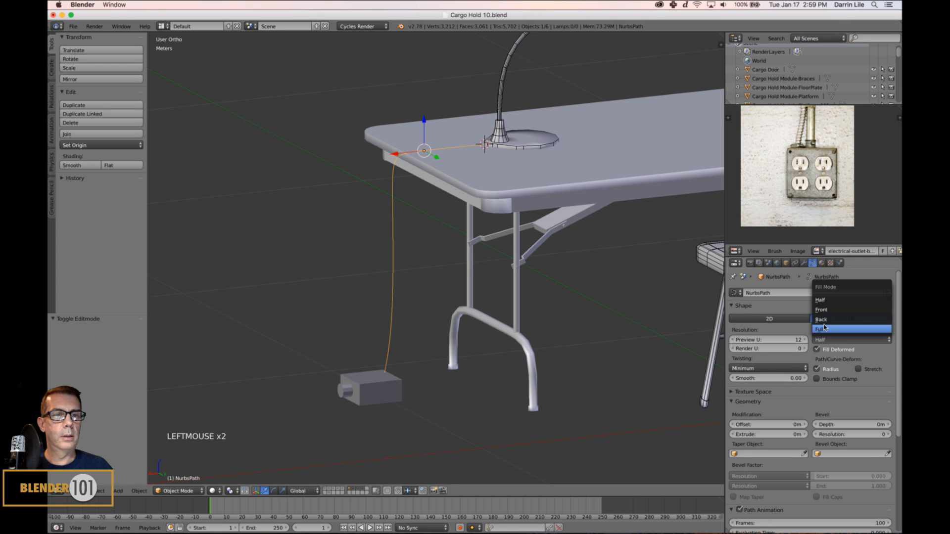
click(831, 329)
click(755, 340)
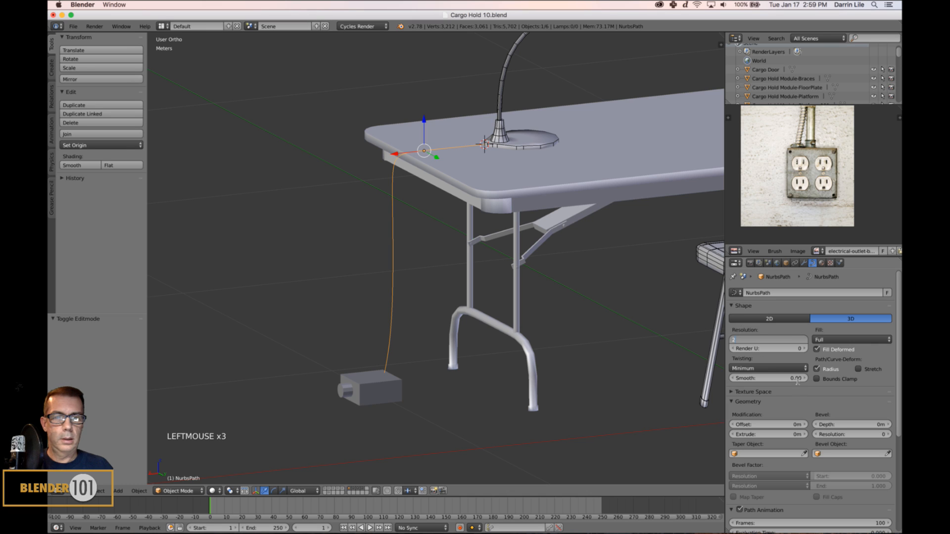
- Give the cord path a bevel resolution of 2 and a bevel depth of 3.6 cm, and deselect it
click(849, 436)
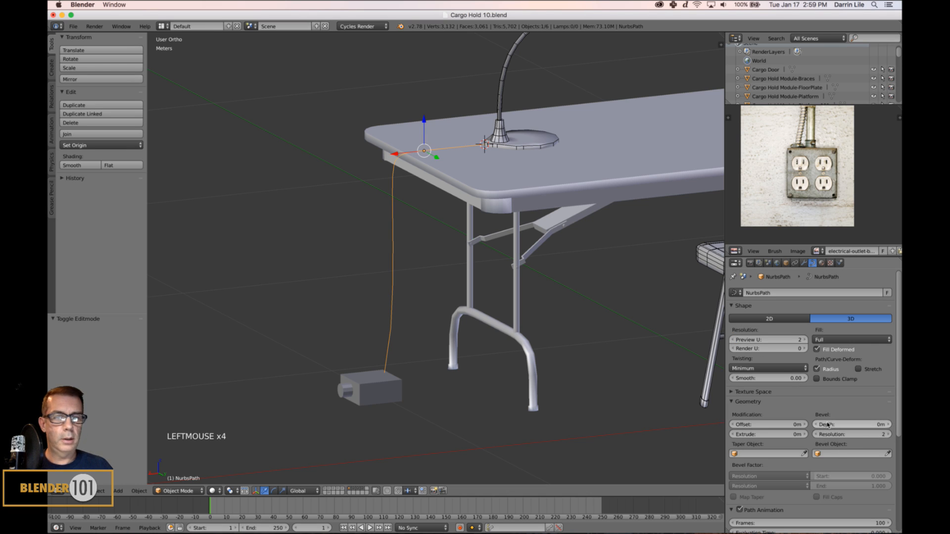
drag(827, 424, 846, 424)
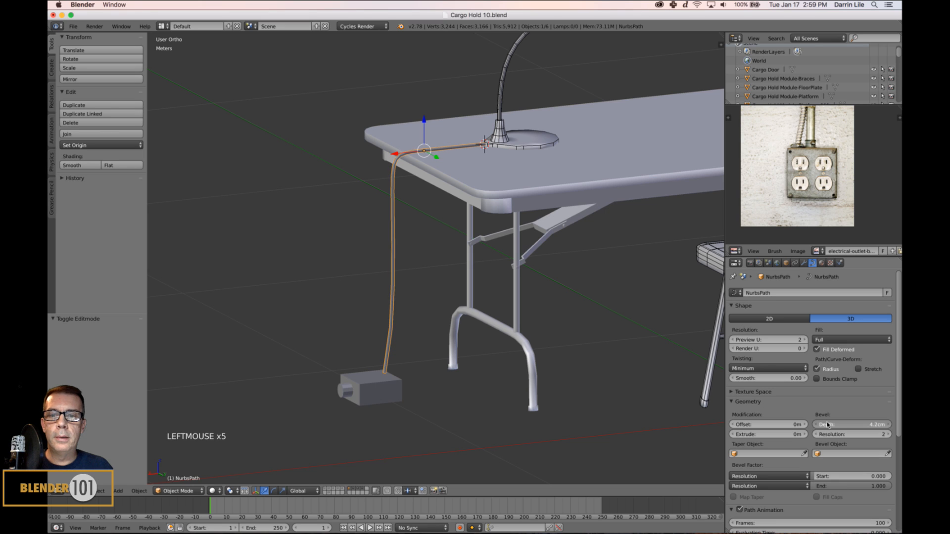
drag(827, 425, 836, 424)
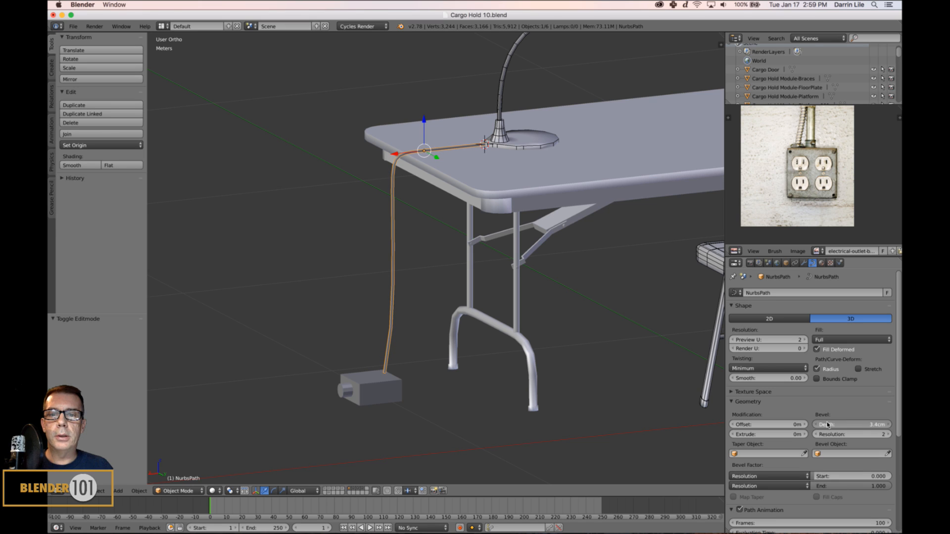
scroll(476, 358, up, 2)
key(a)
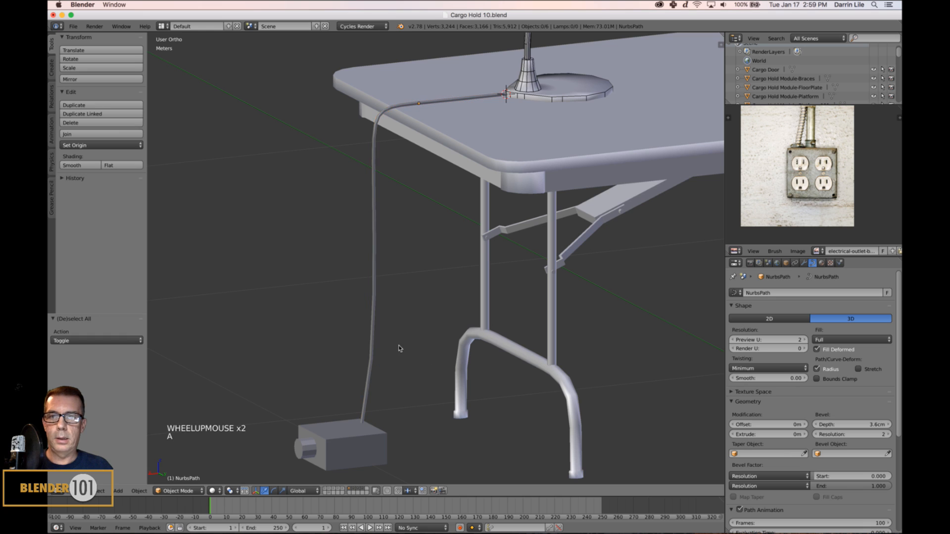
- Examine the cord running from the lamp to the outlet box, the outlet reference photo, and the whole table arrangement
middle_drag(399, 347, 424, 408)
scroll(401, 346, down, 4)
scroll(448, 331, up, 5)
scroll(430, 408, down, 3)
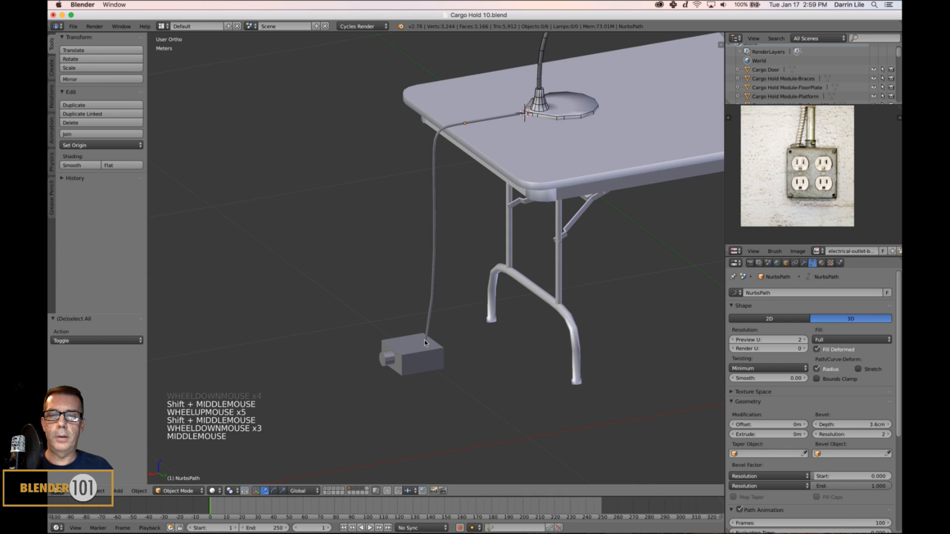
scroll(827, 177, up, 3)
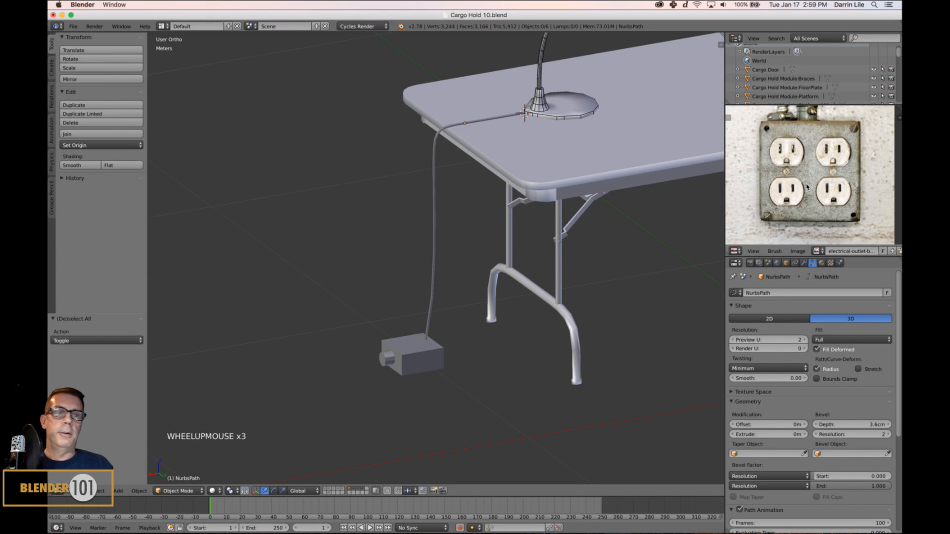
shift+middle_drag(802, 181, 803, 189)
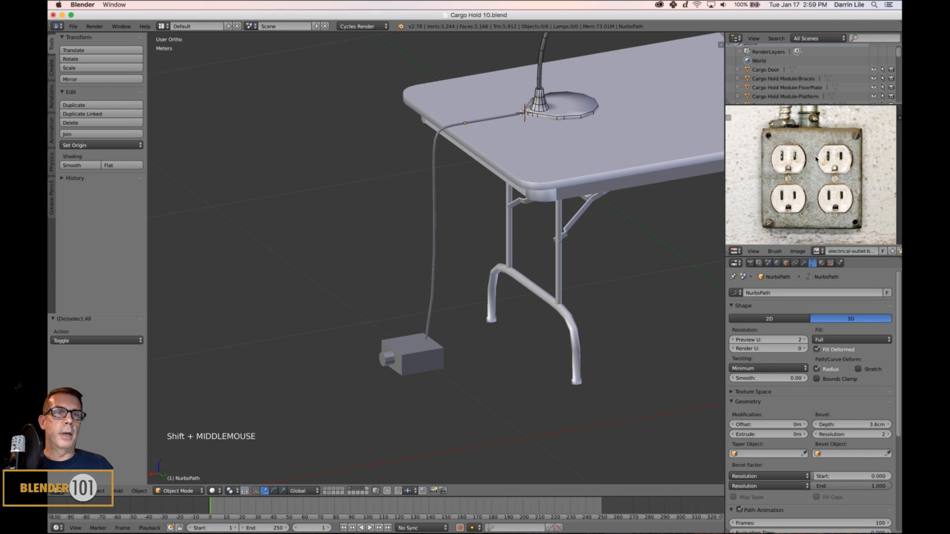
scroll(510, 261, down, 5)
shift+middle_drag(510, 261, 515, 282)
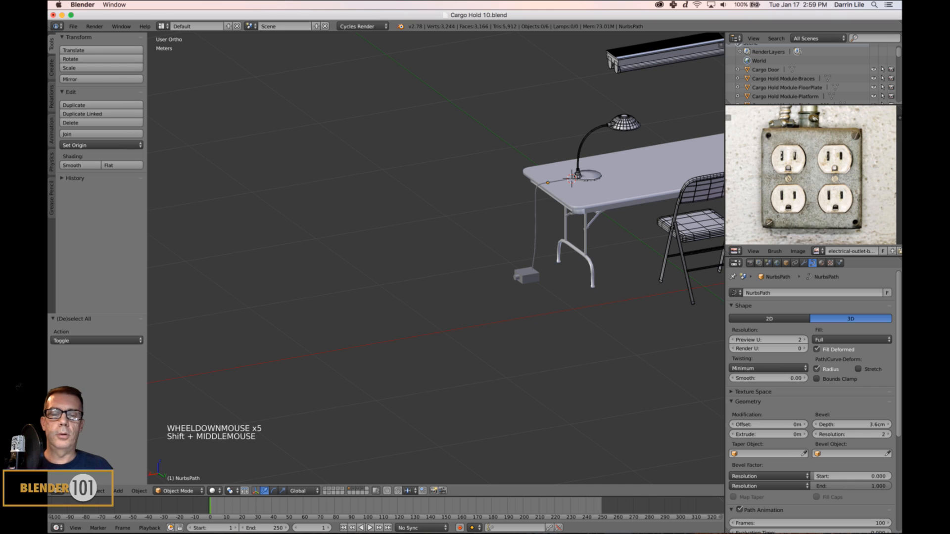
scroll(511, 262, down, 4)
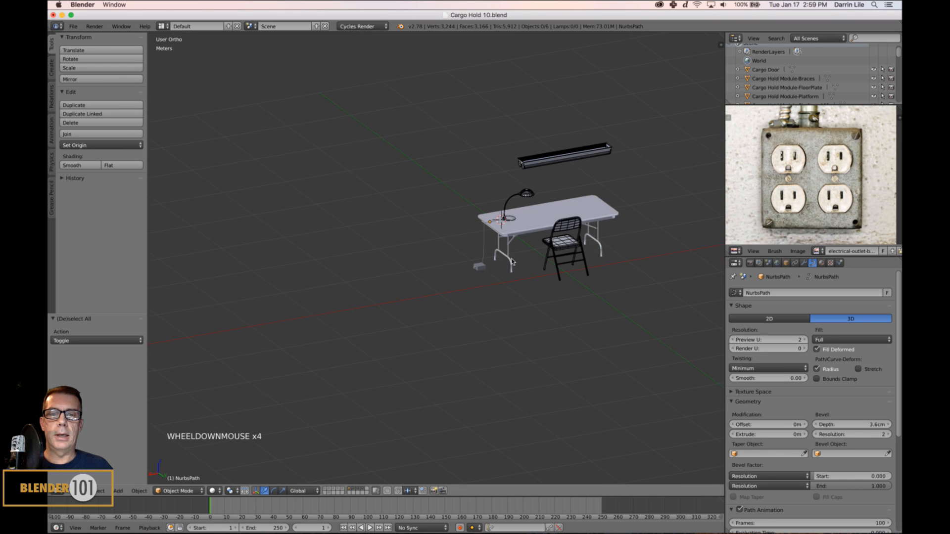
shift+middle_drag(512, 261, 454, 286)
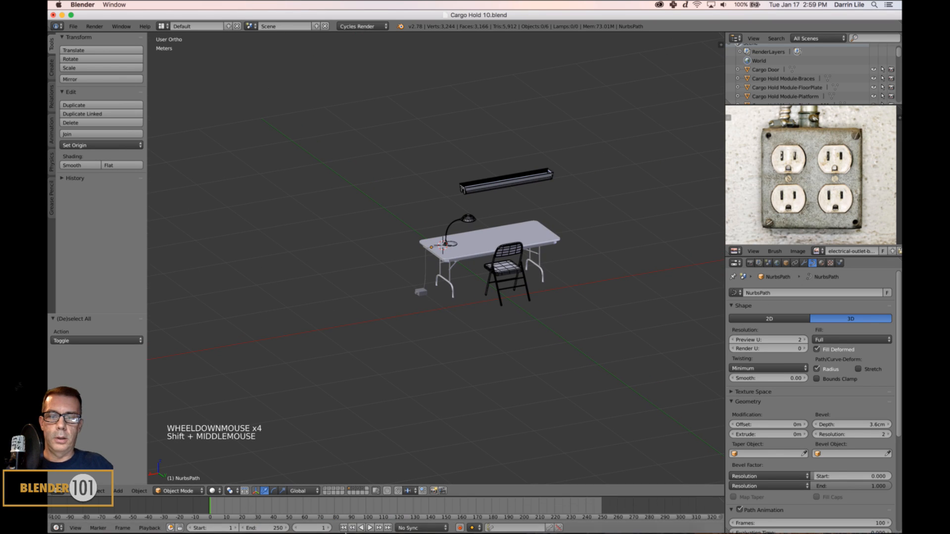
- Switch to Unity and inspect the folding table, lamp and chair in the Scene Test scene from several angles
click(414, 522)
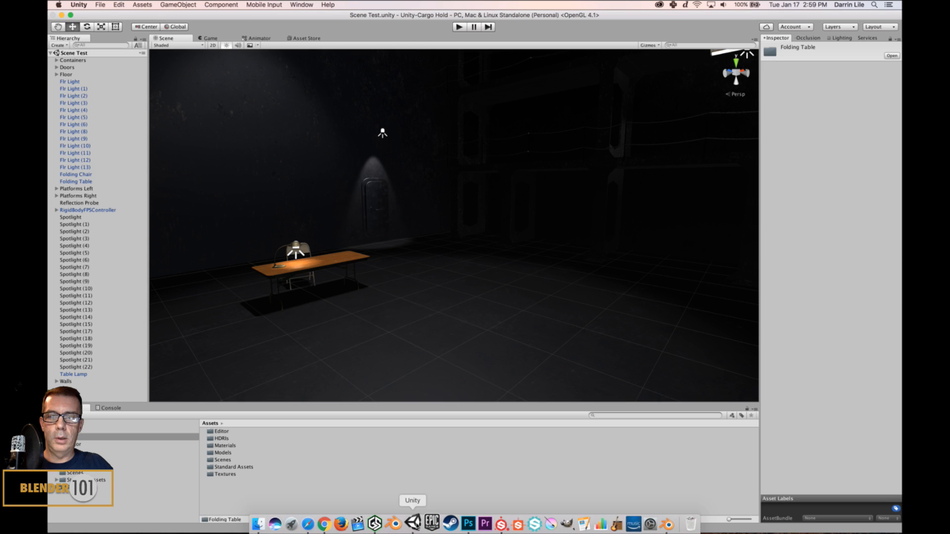
middle_drag(346, 218, 507, 255)
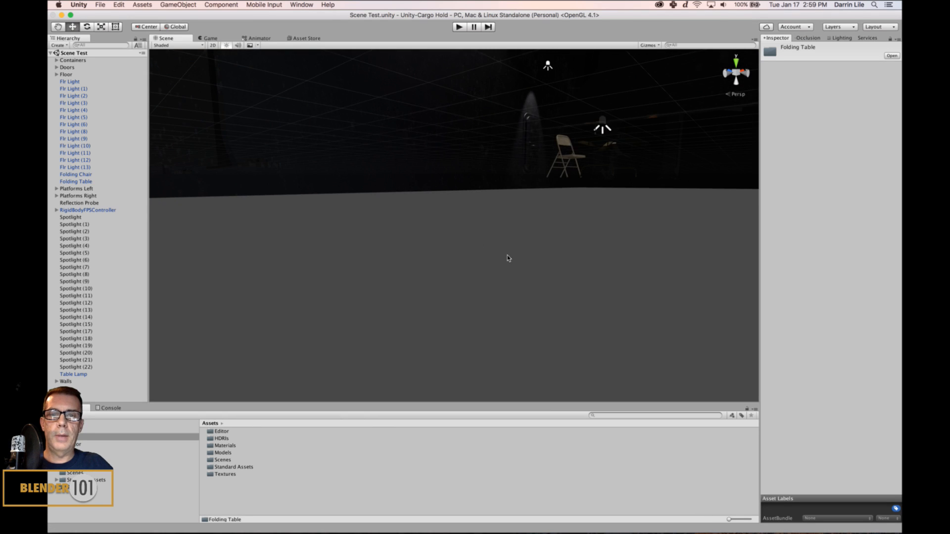
alt+drag(533, 247, 486, 285)
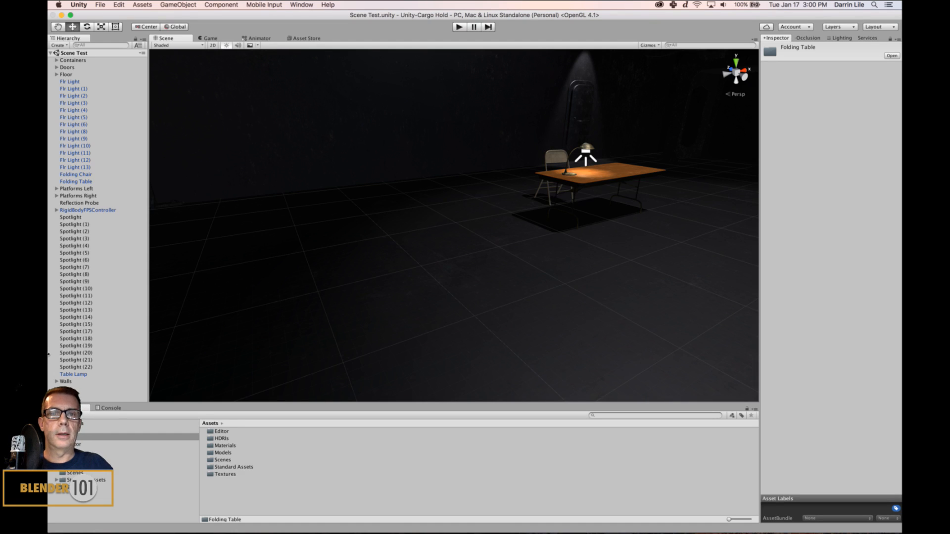
middle_drag(597, 251, 564, 265)
scroll(547, 263, up, 3)
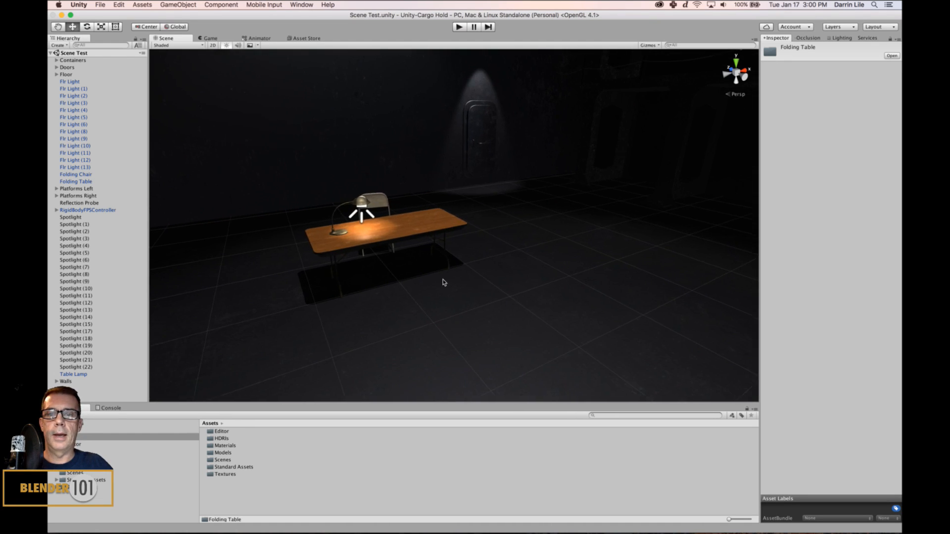
mouse_move(444, 283)
alt+mouse_down()
mouse_move(478, 281)
mouse_move(447, 285)
alt+mouse_up()
click(442, 217)
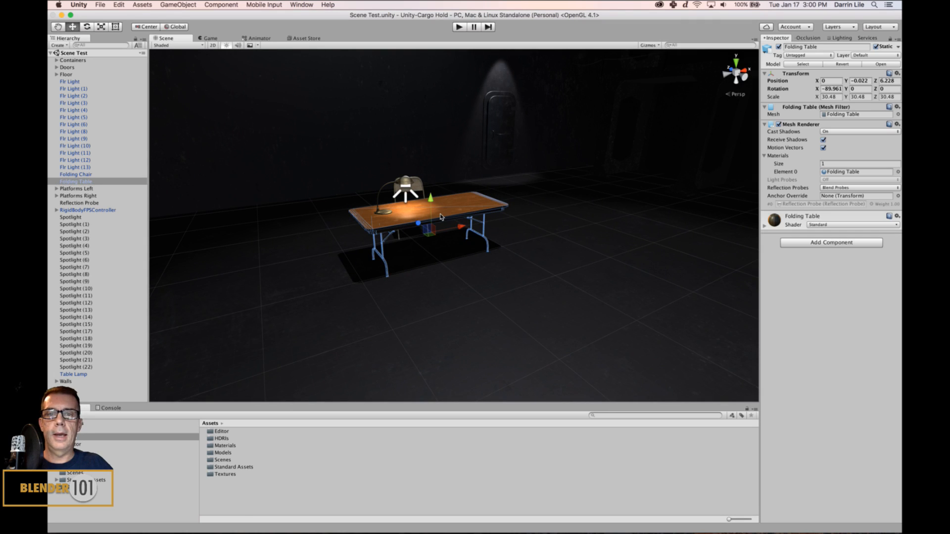
scroll(433, 226, up, 2)
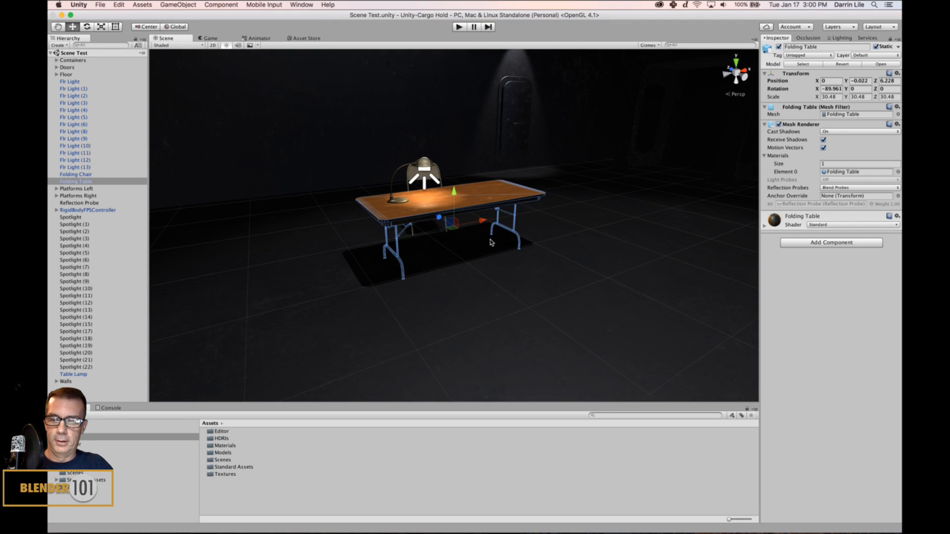
click(518, 282)
mouse_move(548, 276)
alt+mouse_down()
mouse_move(552, 300)
mouse_move(551, 277)
alt+mouse_up()
mouse_move(445, 524)
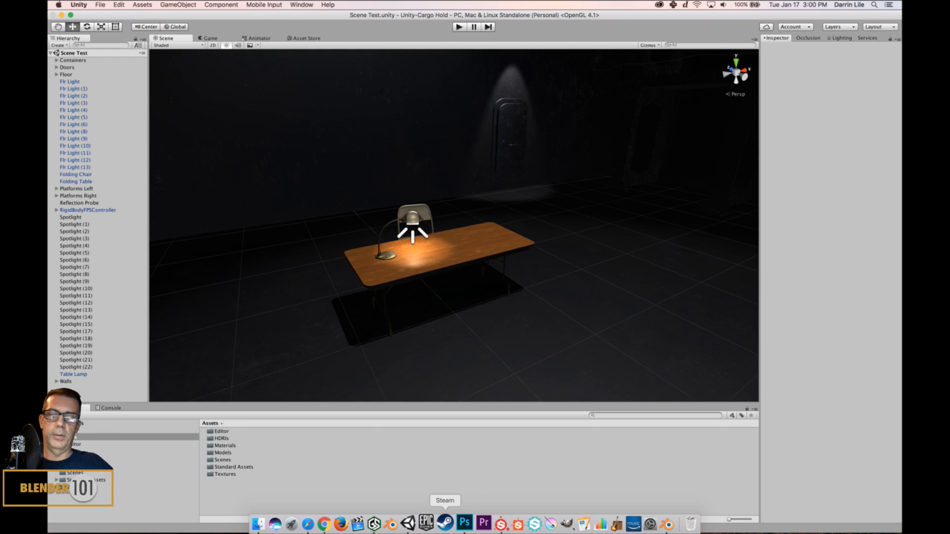
- Switch back to Blender, select the folding table, and examine the table, chair, lamp cord and outlet box in perspective view
click(391, 524)
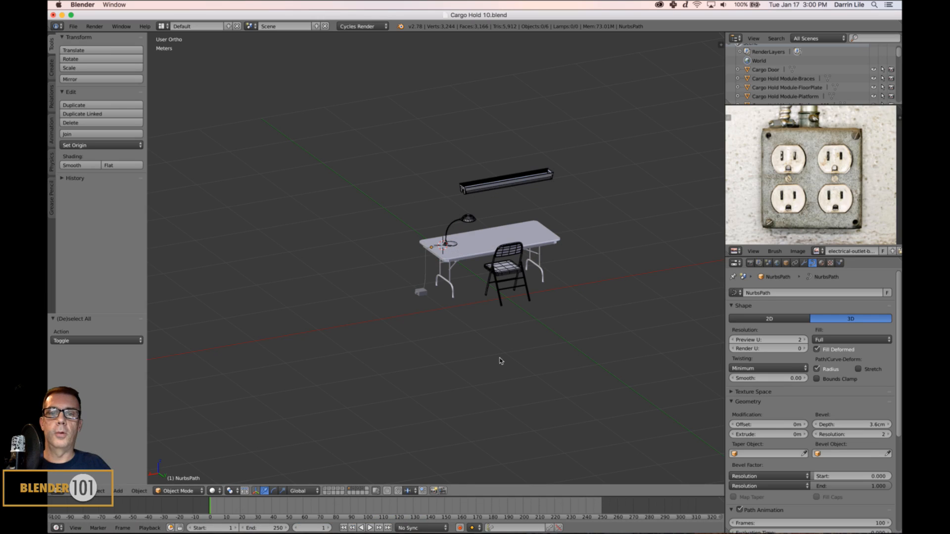
right_click(531, 245)
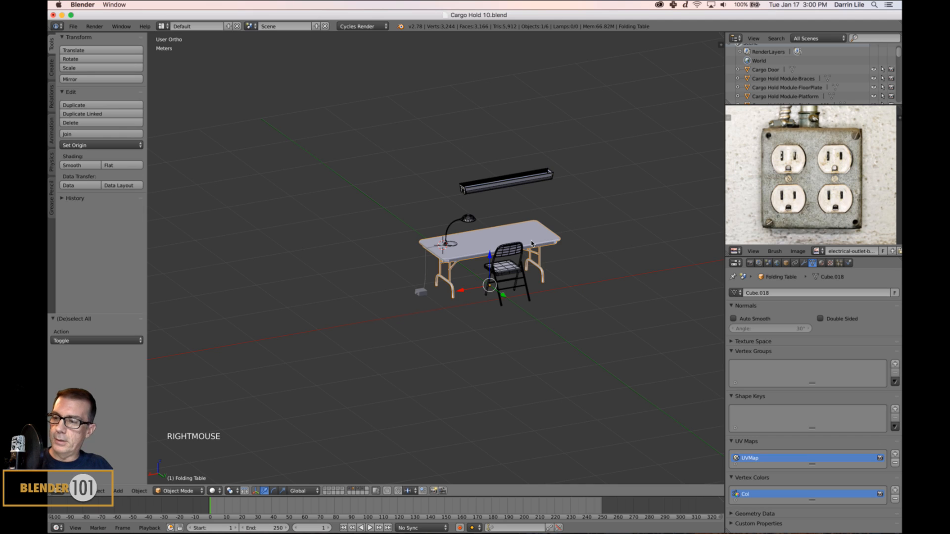
key(KP_5)
scroll(475, 303, up, 2)
shift+middle_drag(474, 292, 470, 306)
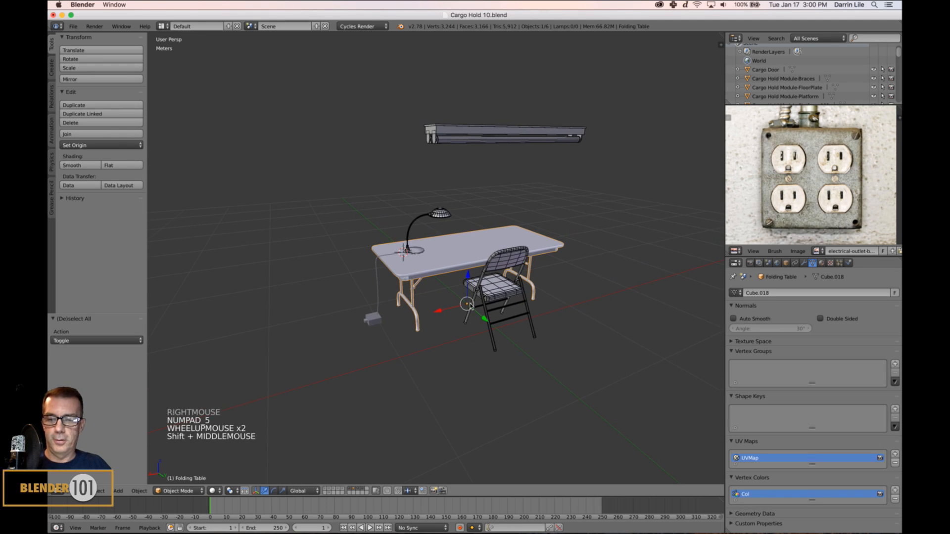
key(s)
key(s)
shift+middle_drag(551, 327, 520, 329)
scroll(521, 329, up, 2)
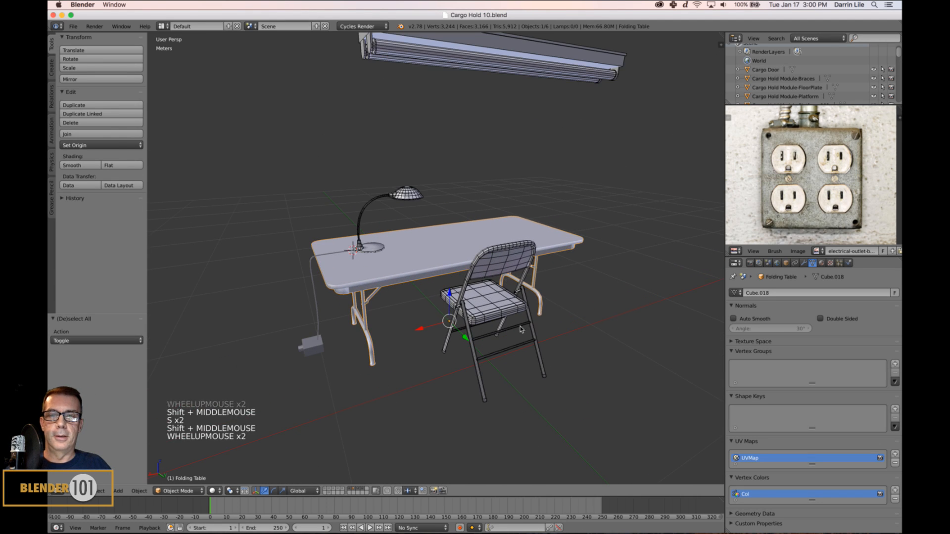
middle_drag(382, 350, 414, 344)
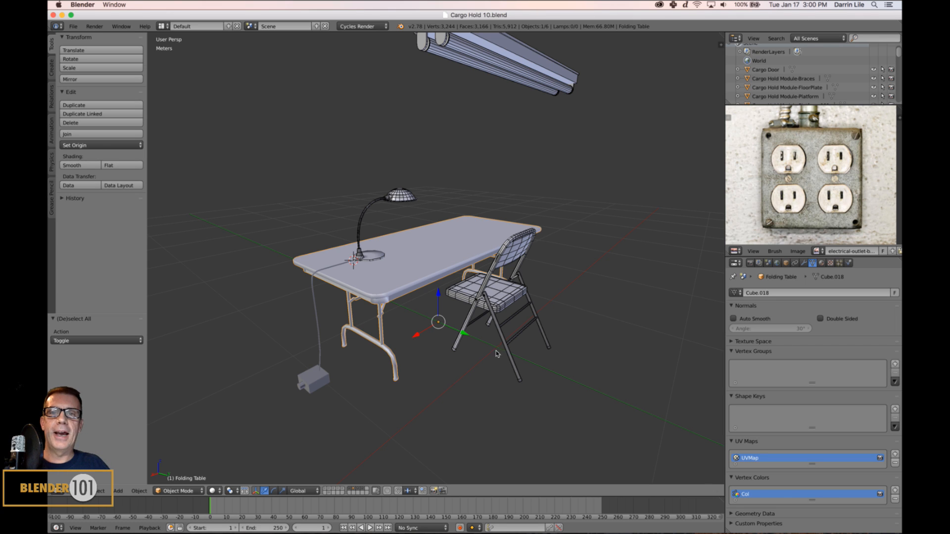
middle_drag(498, 354, 541, 345)
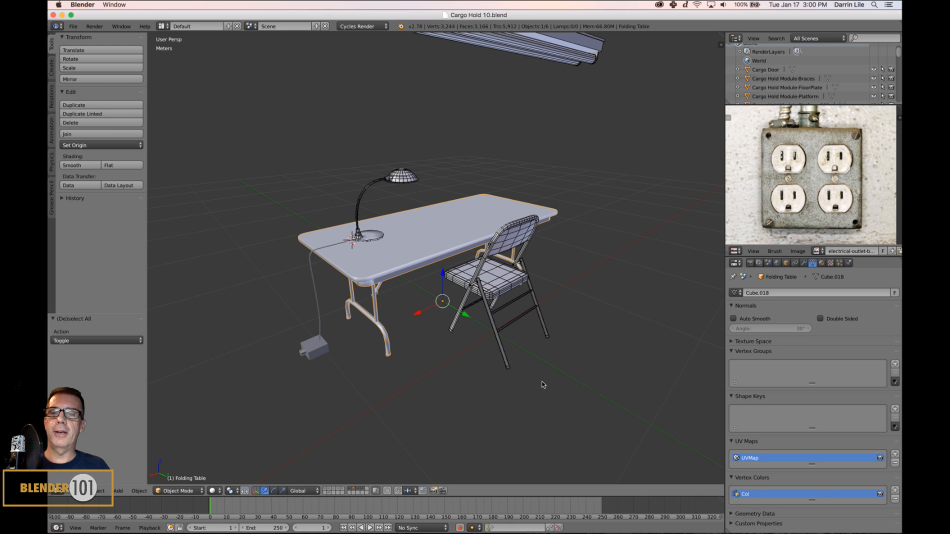
- Switch to Gameshow and take the End Card 3 shot live
mouse_move(468, 528)
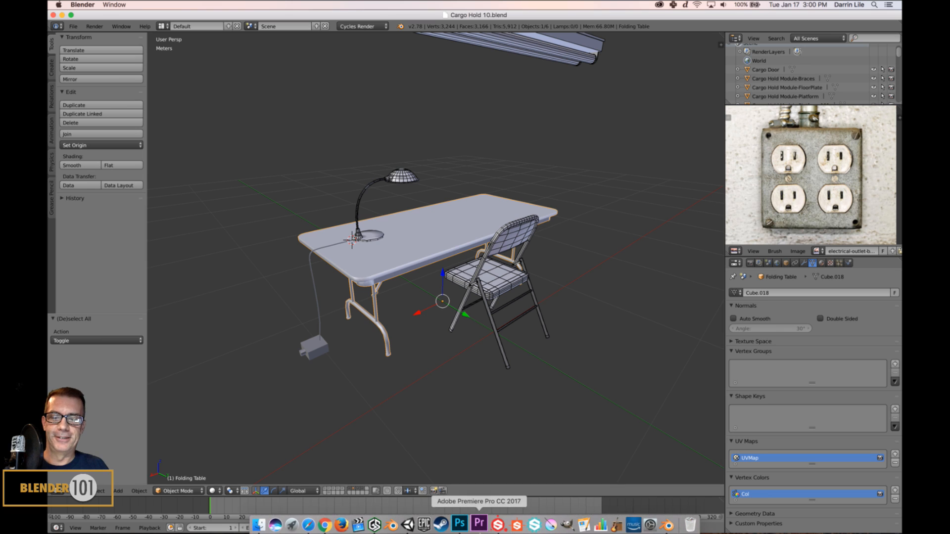
click(376, 524)
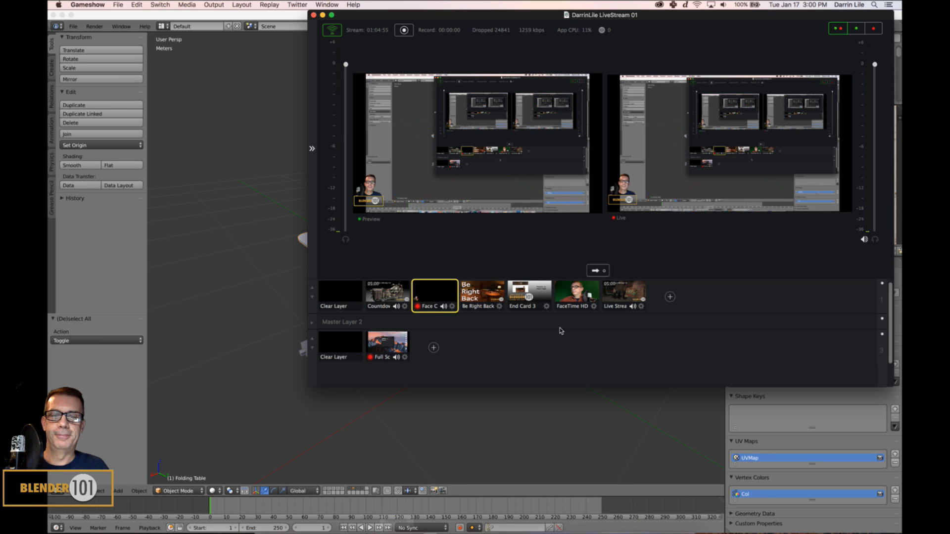
click(525, 310)
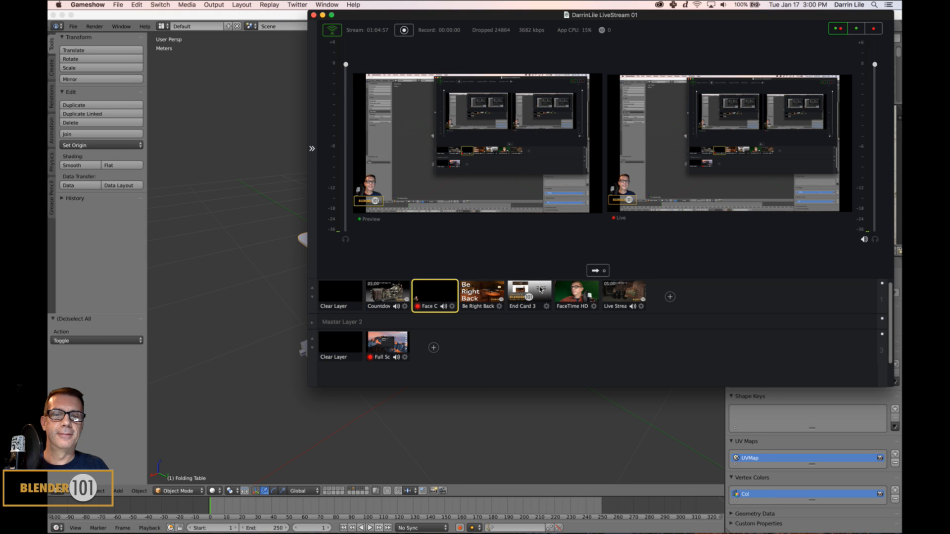
click(593, 270)
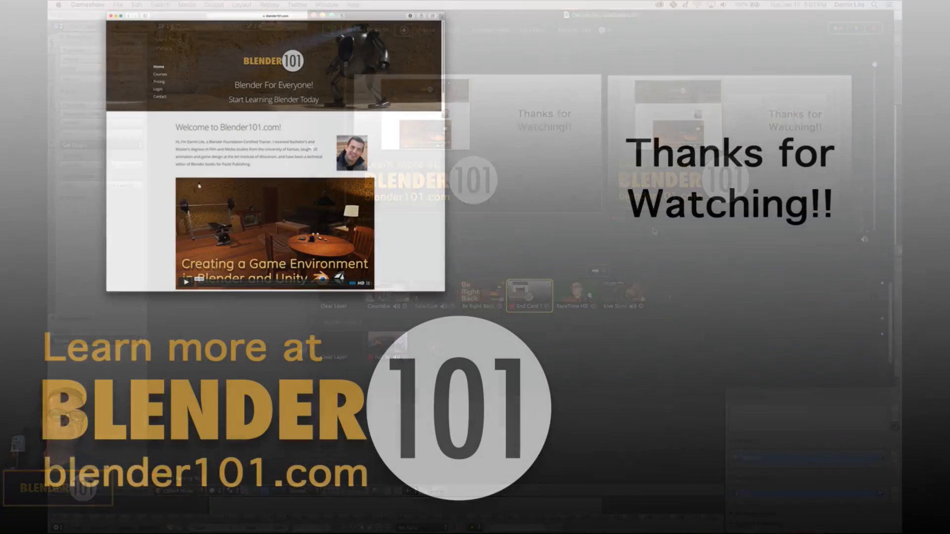